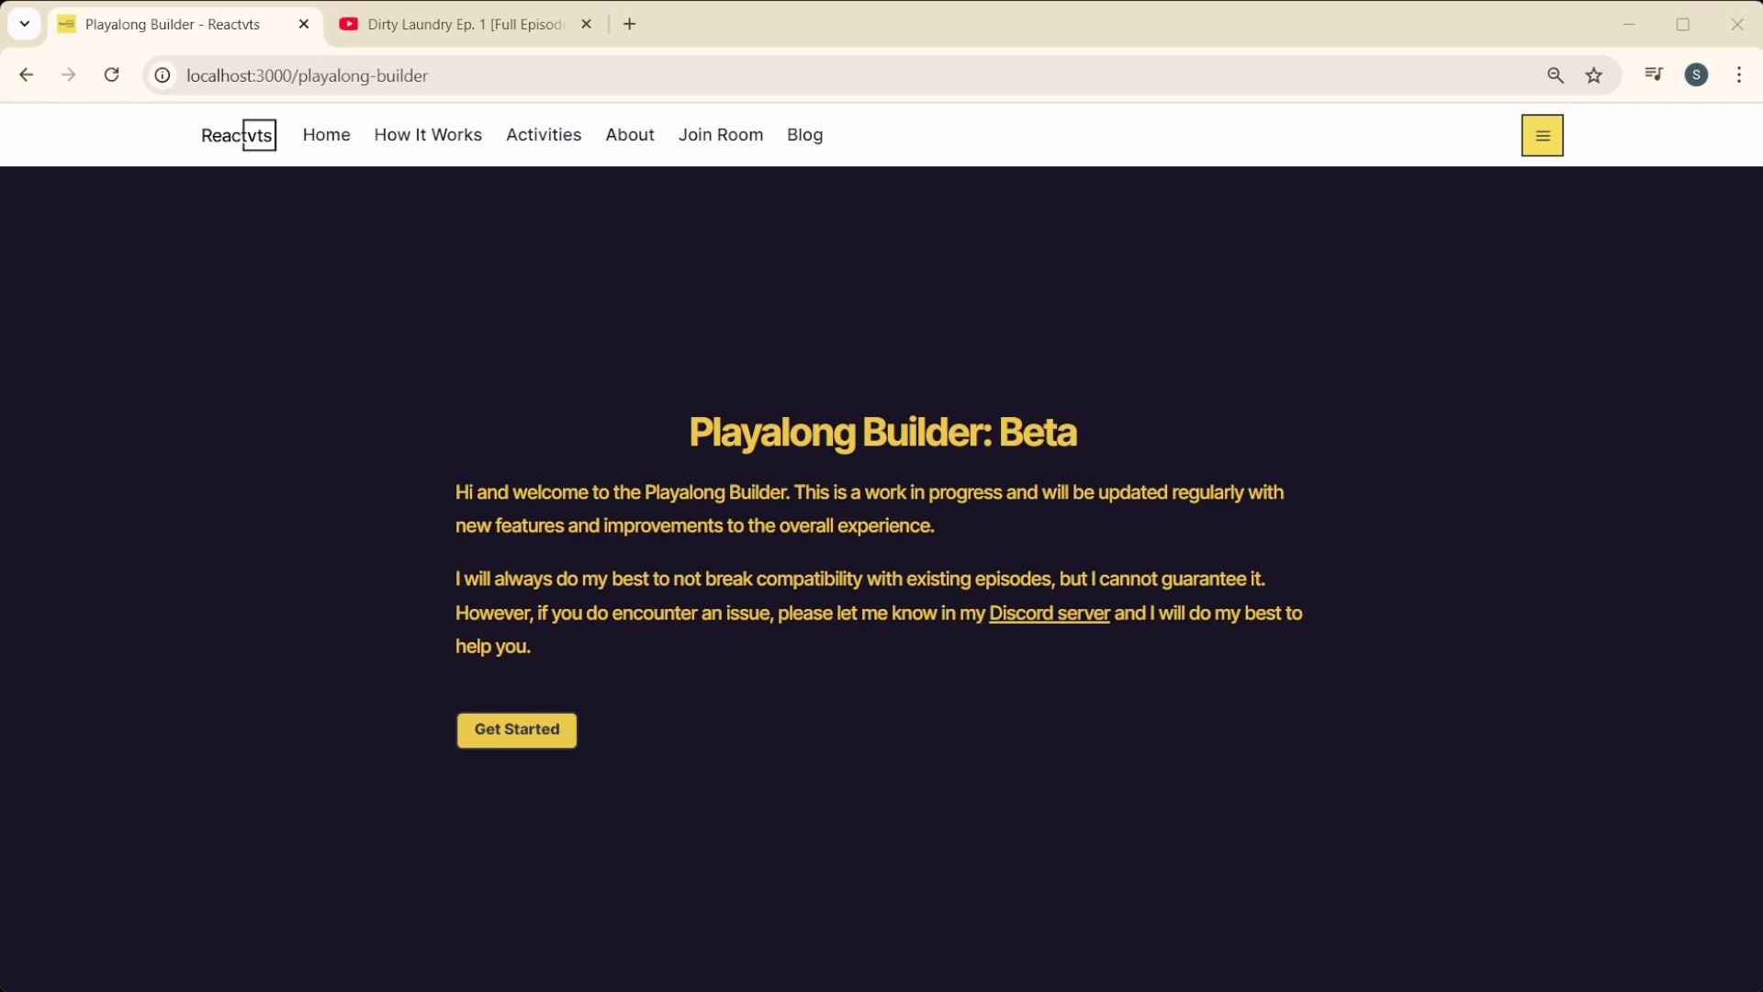
Step: Start a new playalong and load the Dirty Laundry Ep. 1 video by copying its YouTube URL into the builder
{"action": "left_click", "coordinate": [476, 735]}
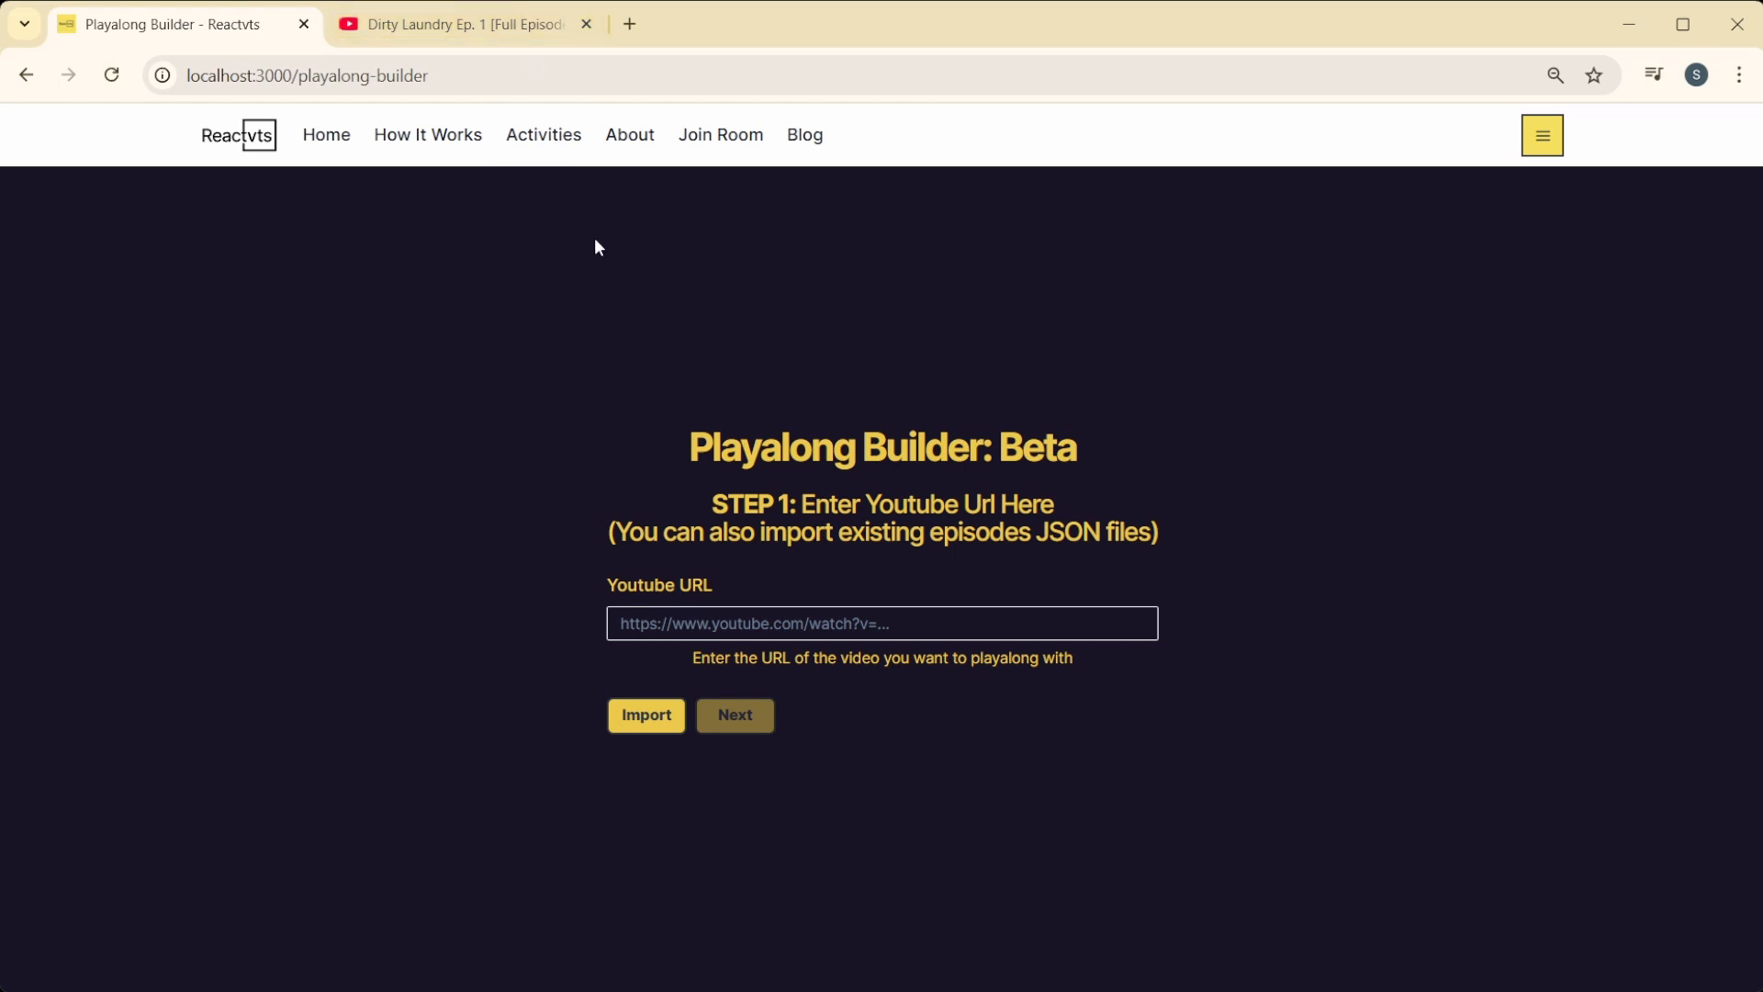
{"action": "left_click", "coordinate": [489, 41]}
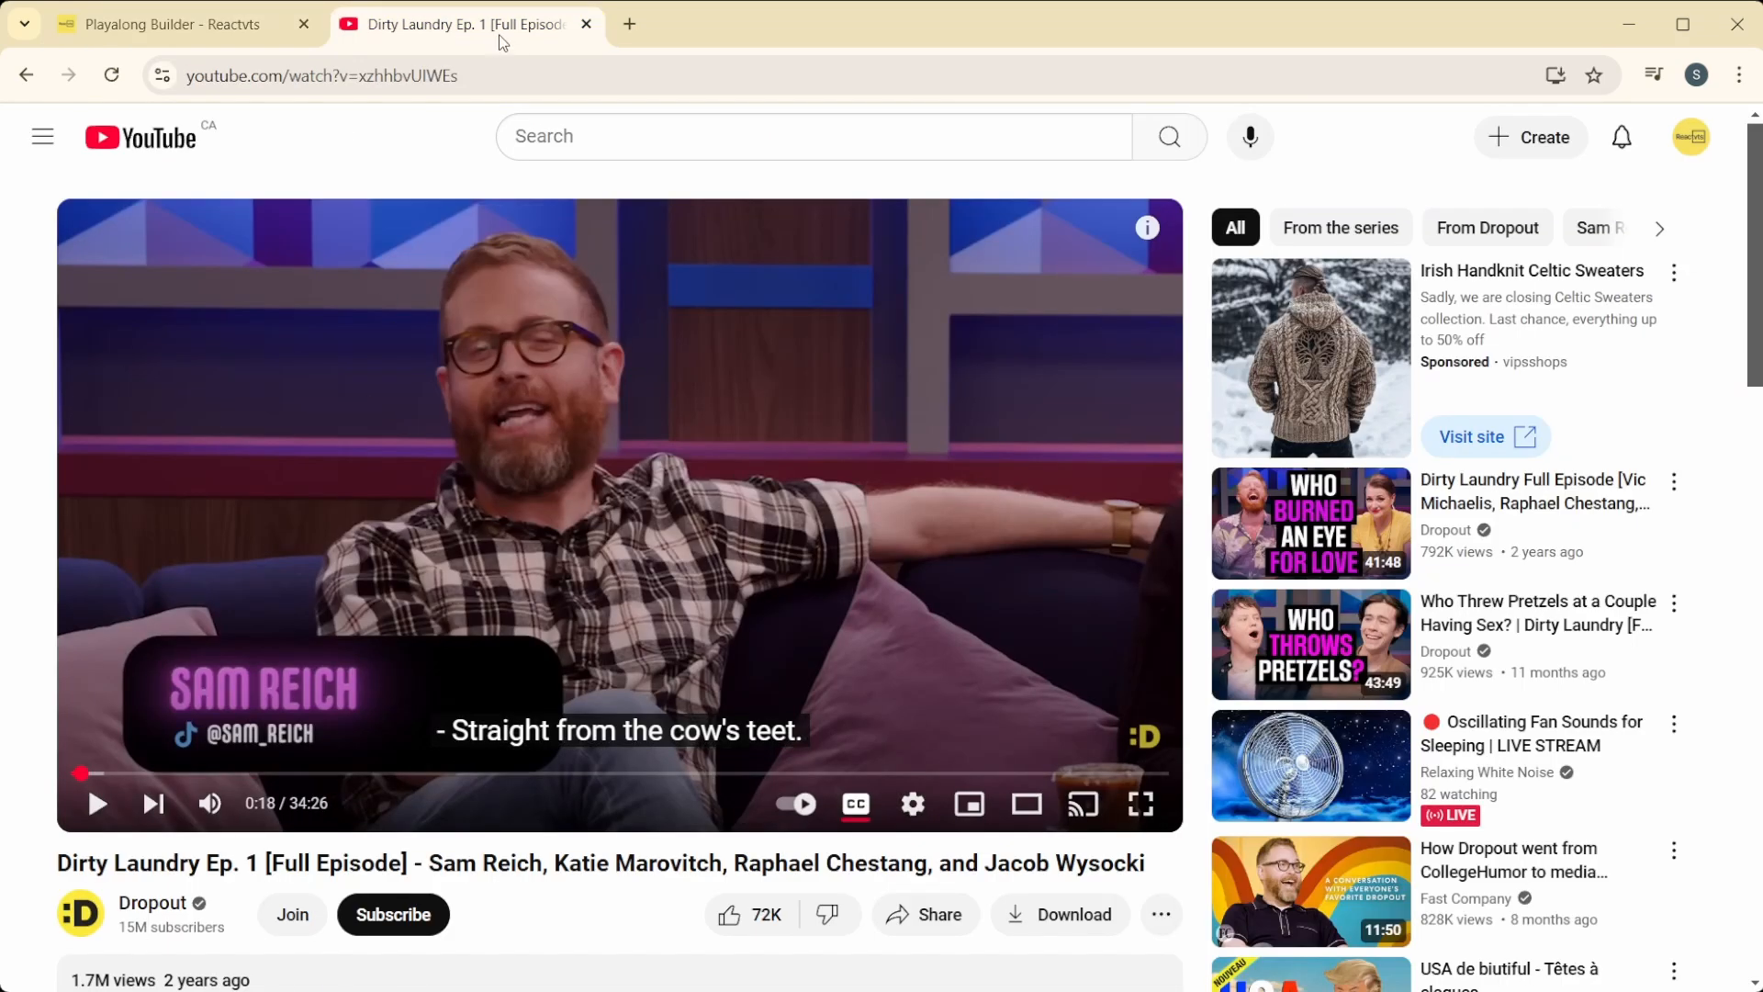
{"action": "left_click", "coordinate": [500, 75]}
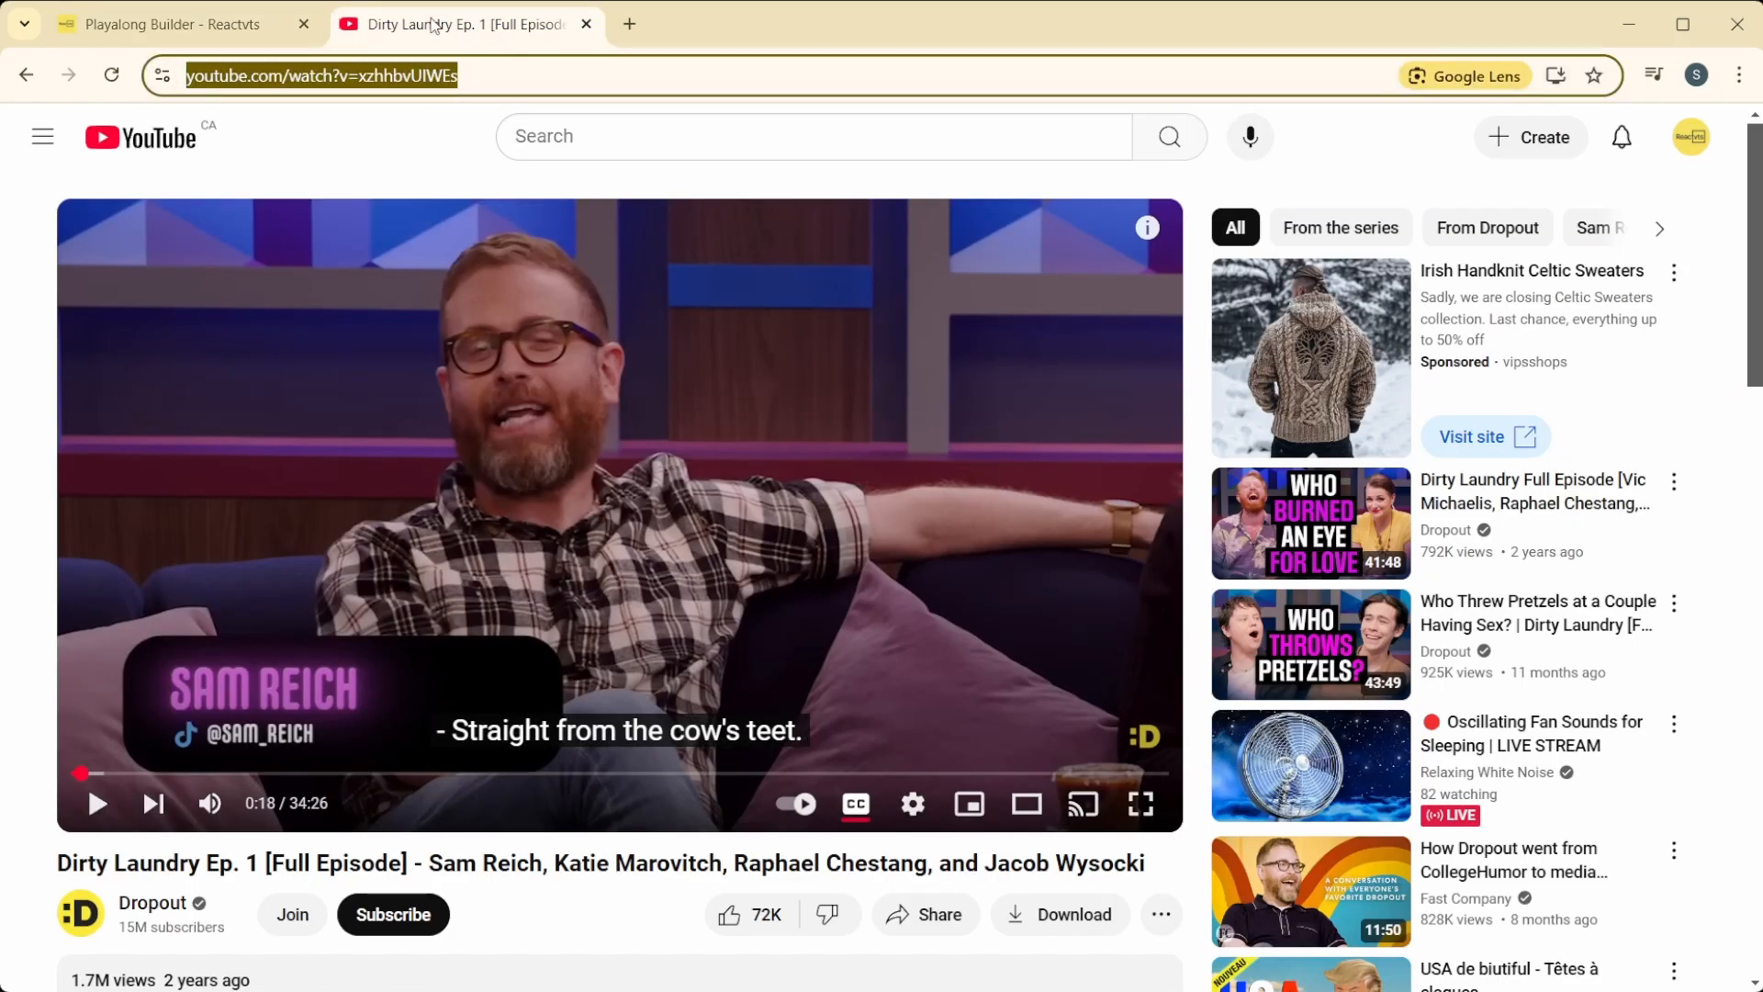
{"action": "key", "text": "ctrl+w"}
{"action": "left_click", "coordinate": [750, 624]}
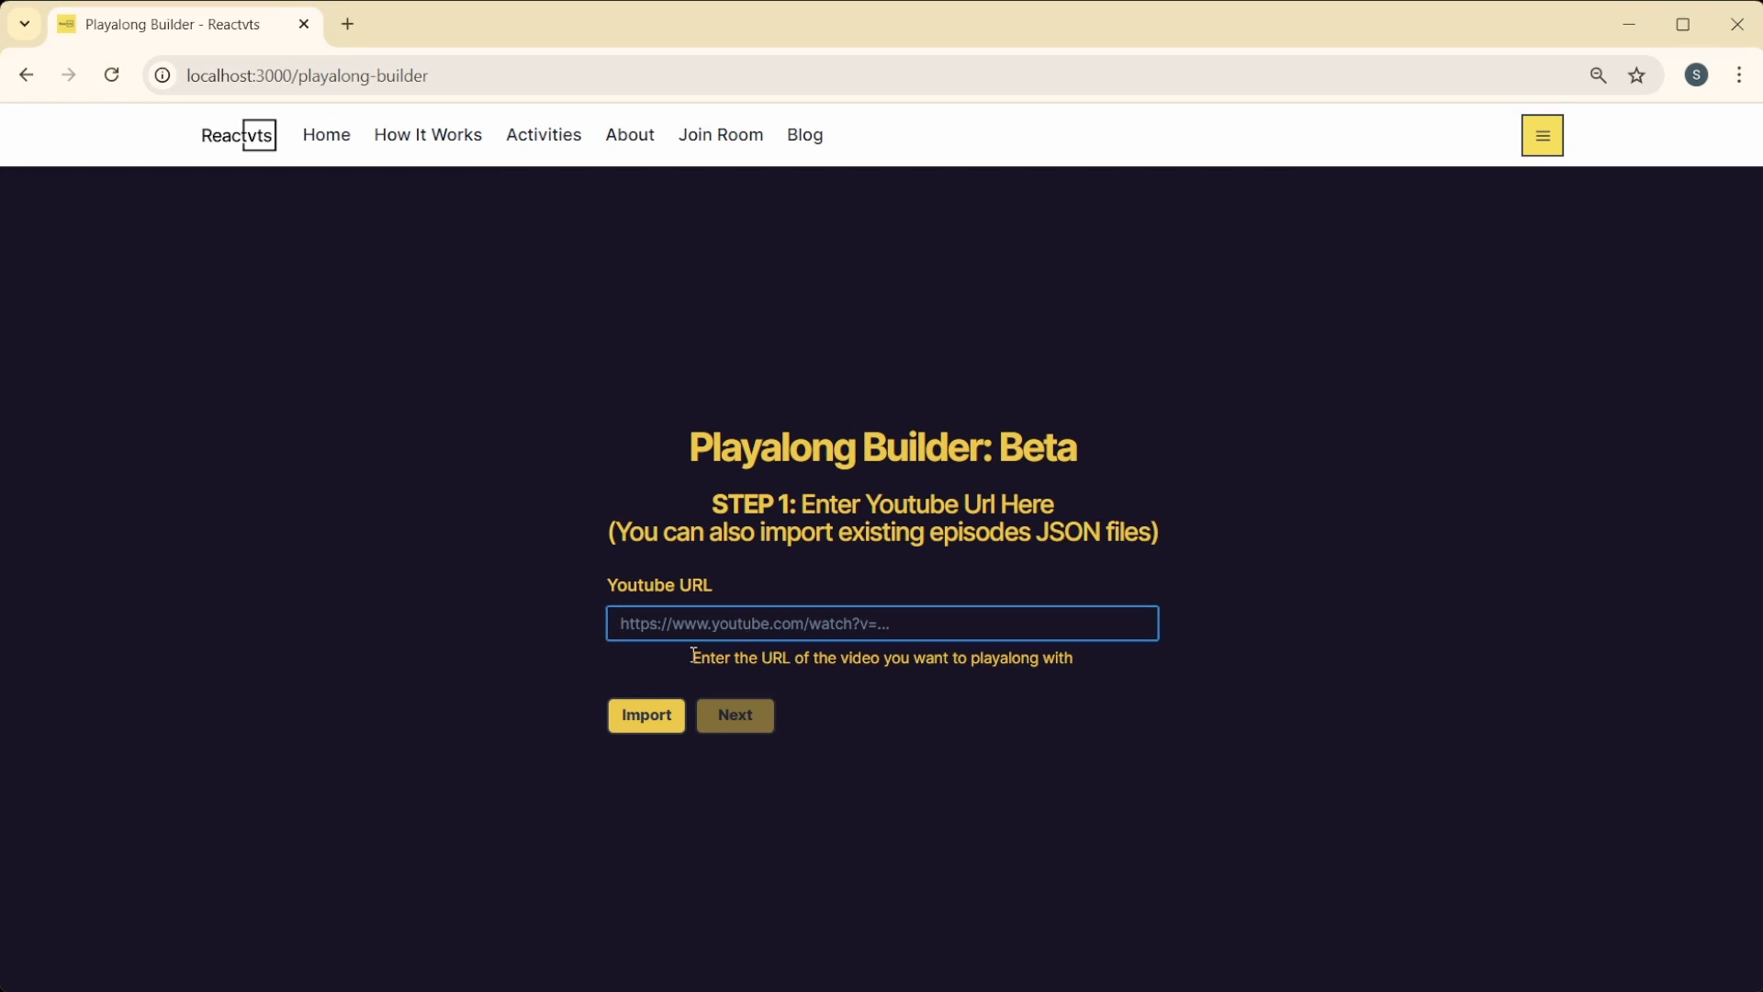
{"action": "key", "text": "ctrl+v"}
{"action": "left_click", "coordinate": [734, 715]}
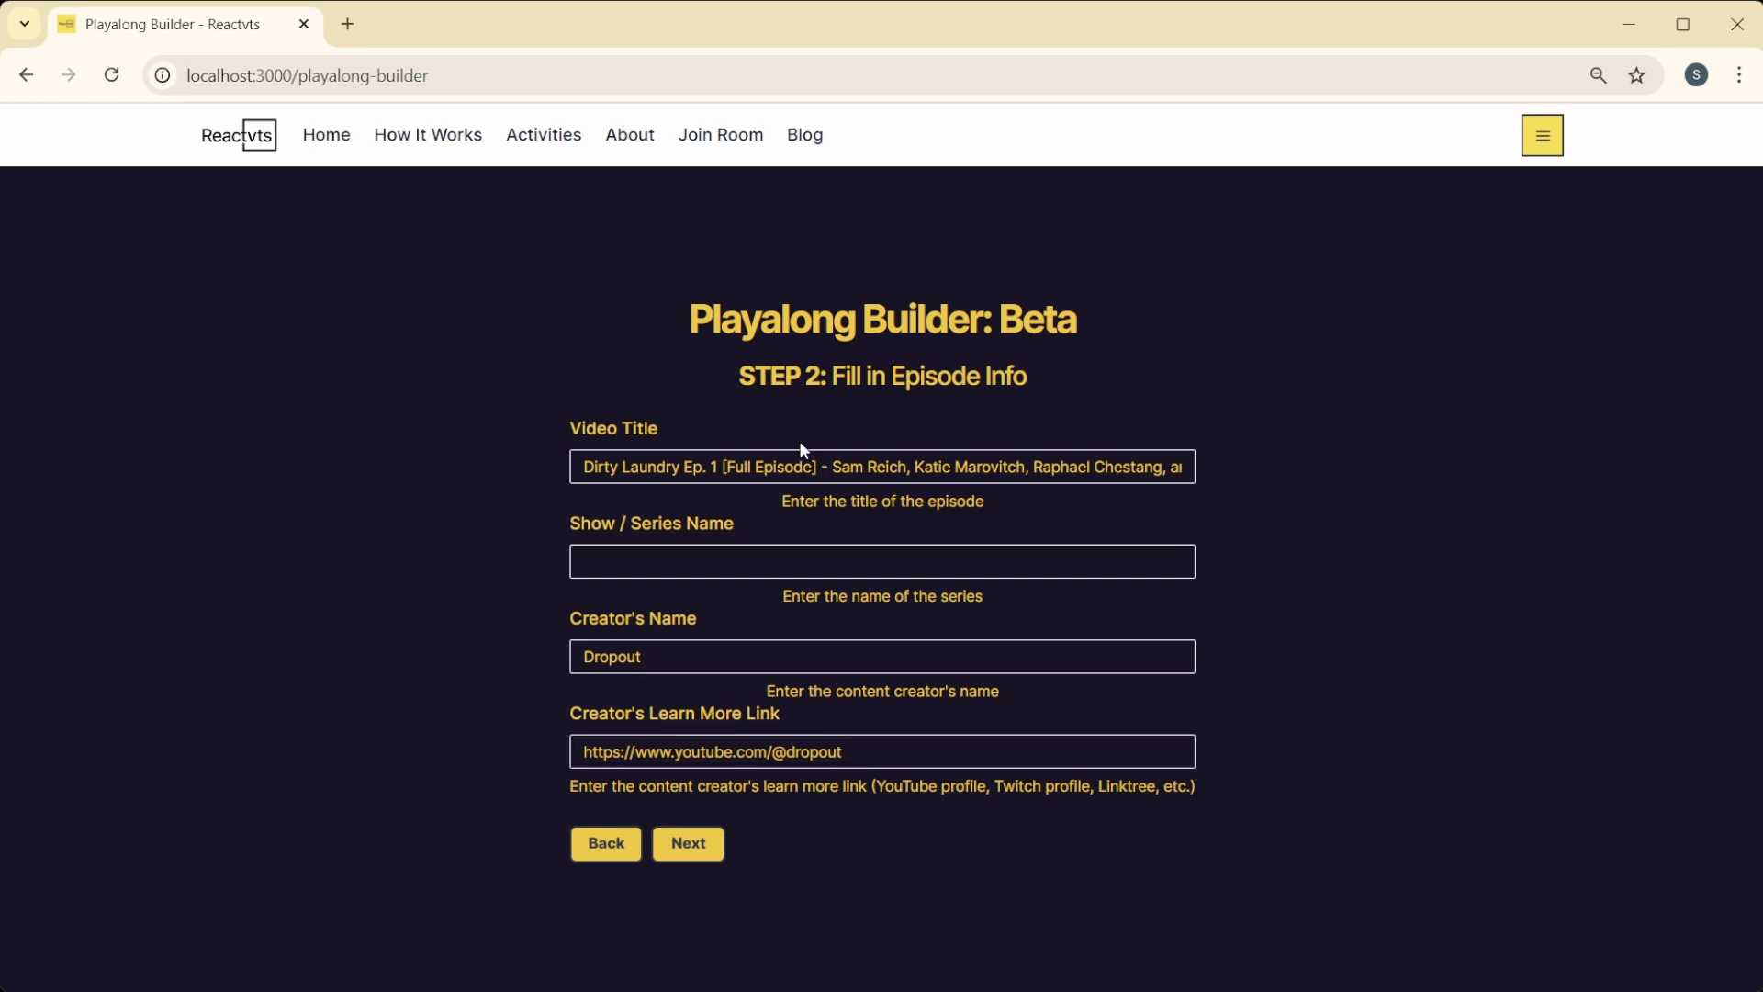
Step: Move "Dirty Laundry" from the video title into the show/series name and continue to adding prompts
{"action": "left_click_drag", "start_coordinate": [640, 466], "coordinate": [976, 466]}
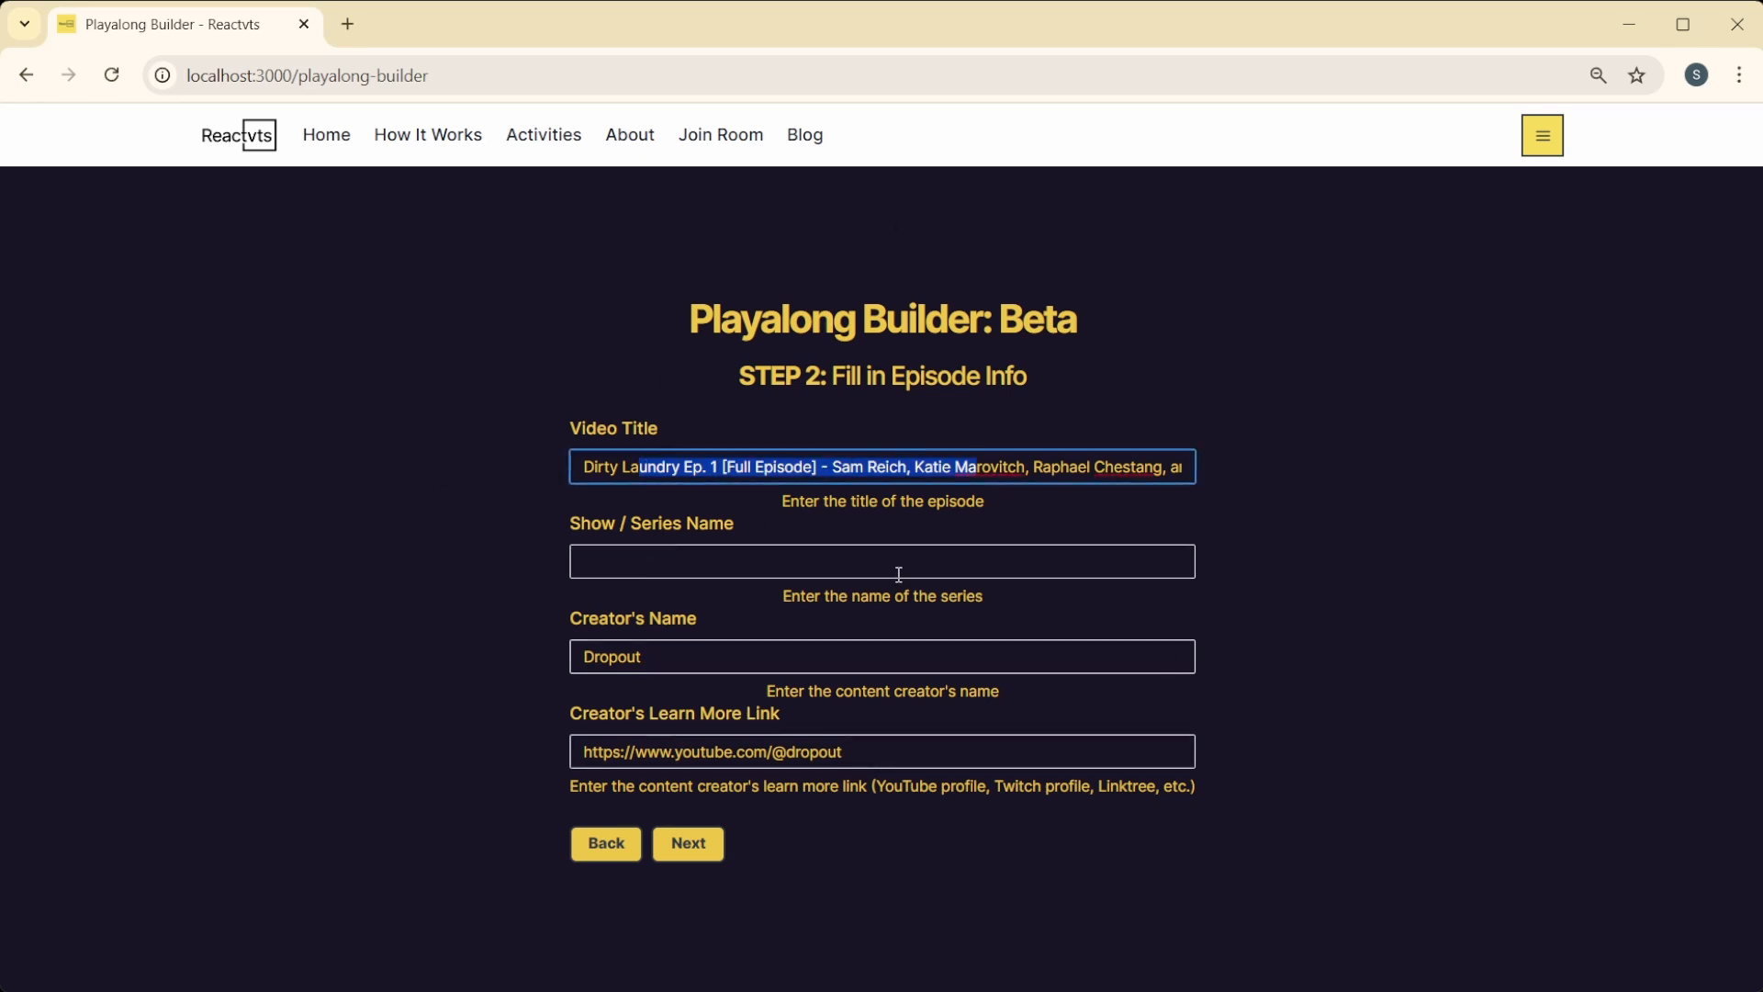
{"action": "left_click", "coordinate": [932, 552]}
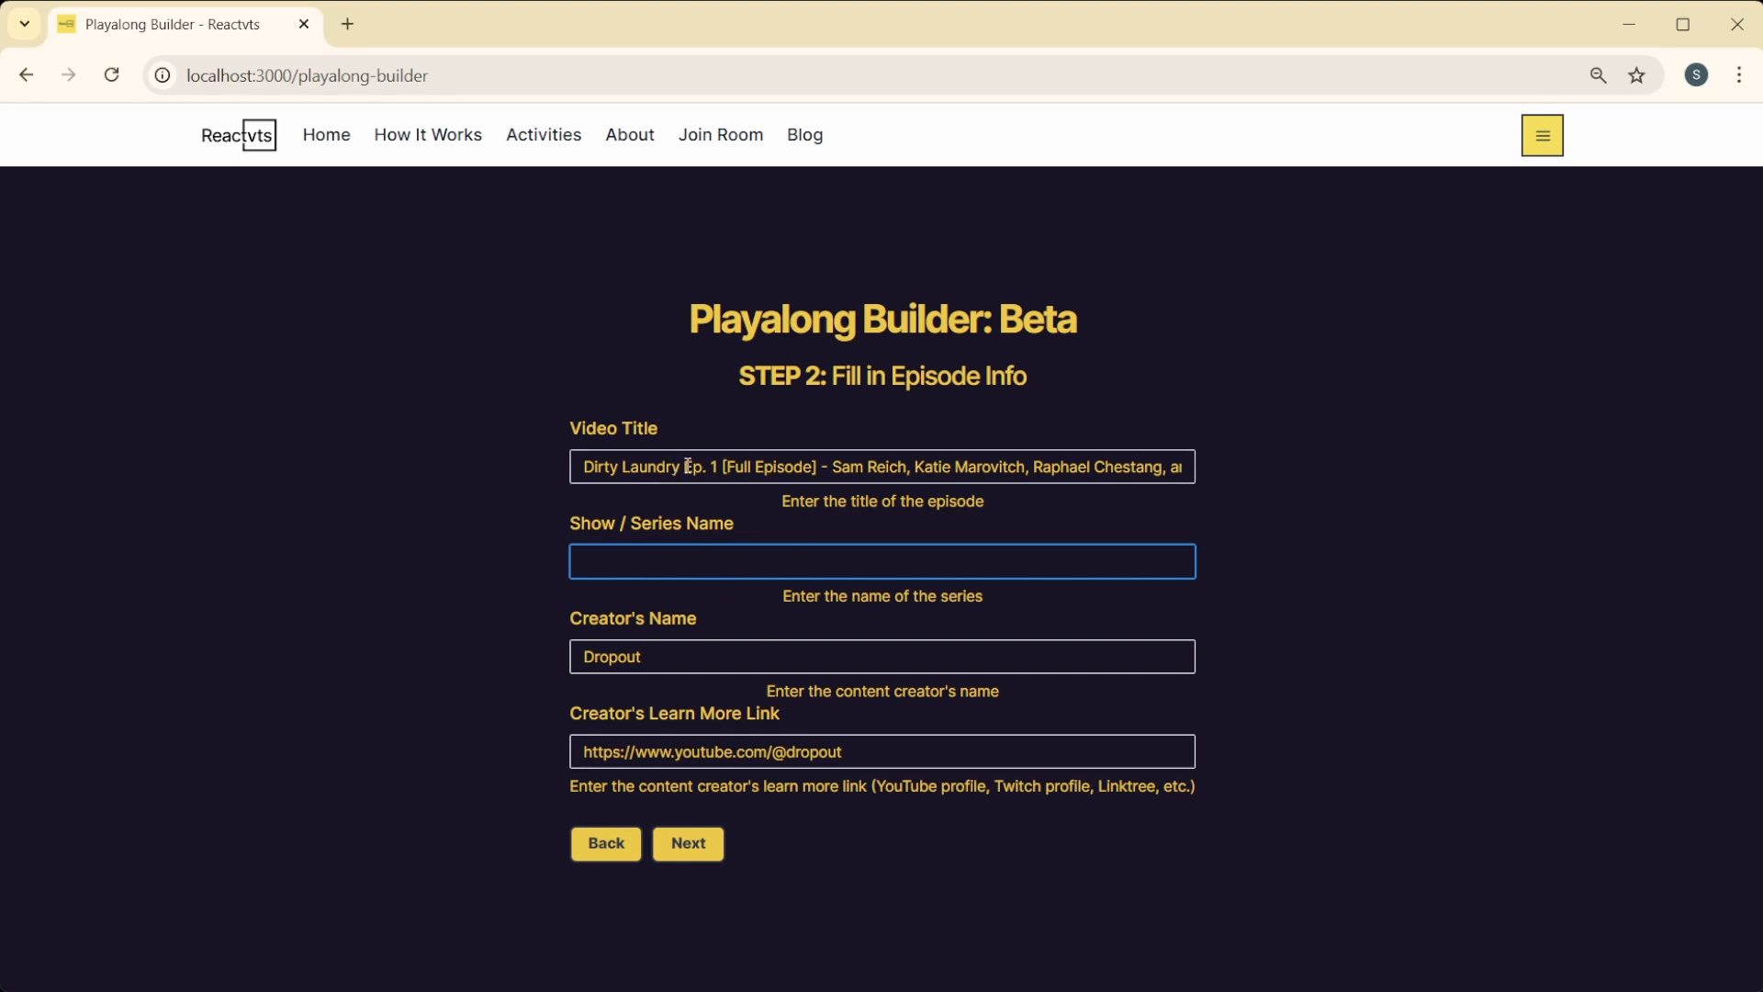
{"action": "left_click_drag", "start_coordinate": [686, 467], "coordinate": [464, 475]}
{"action": "key", "text": "ctrl+x"}
{"action": "left_click", "coordinate": [725, 565]}
{"action": "key", "text": "ctrl+v"}
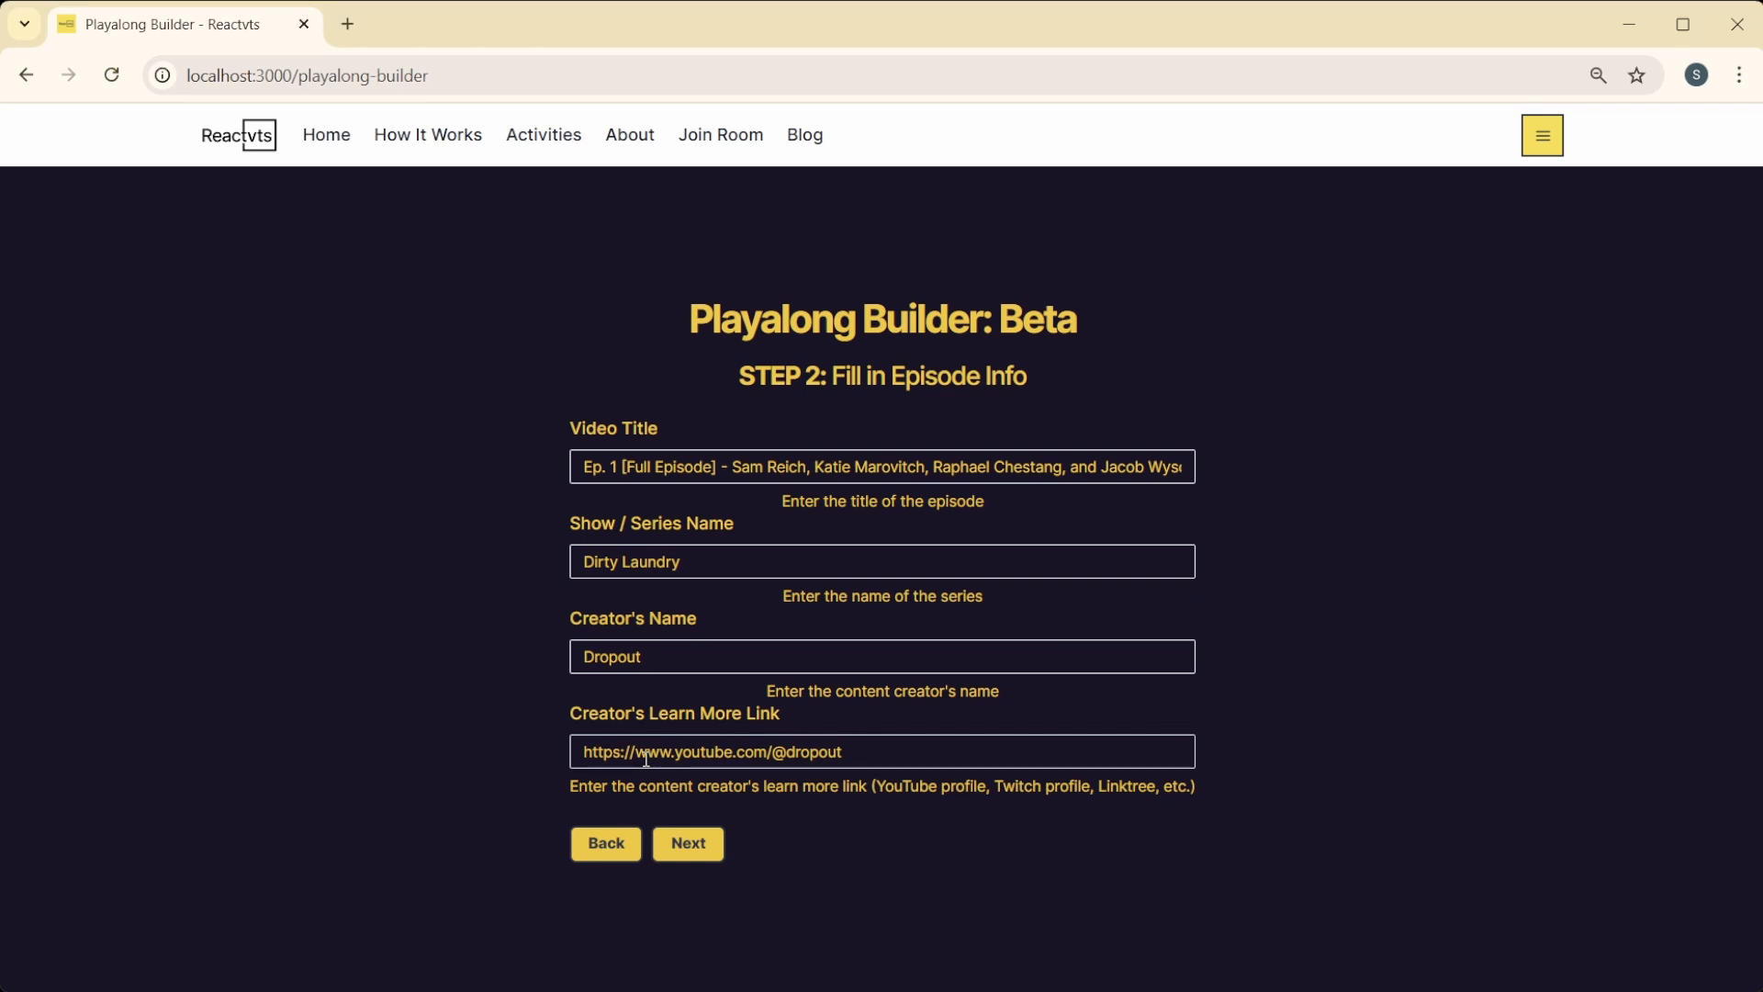
{"action": "left_click", "coordinate": [690, 844]}
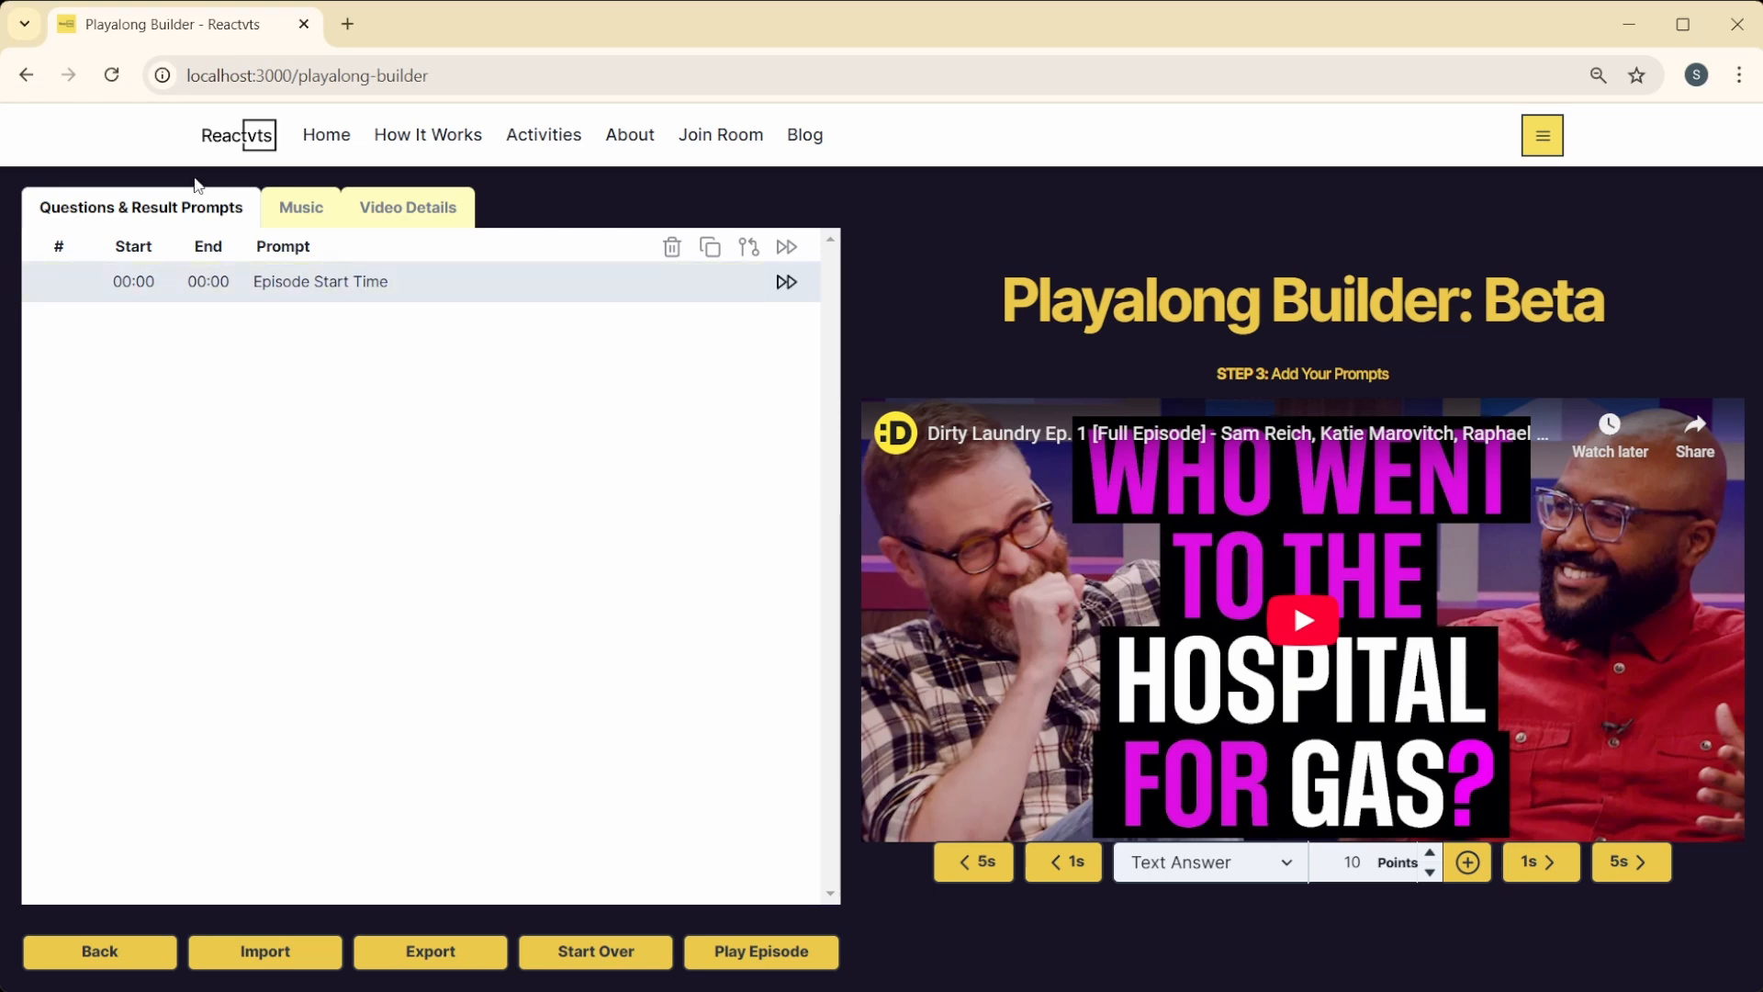
Step: Review the intro and guessing music source options and the episode's video details, leaving the intro music at No Music
{"action": "left_click", "coordinate": [315, 217]}
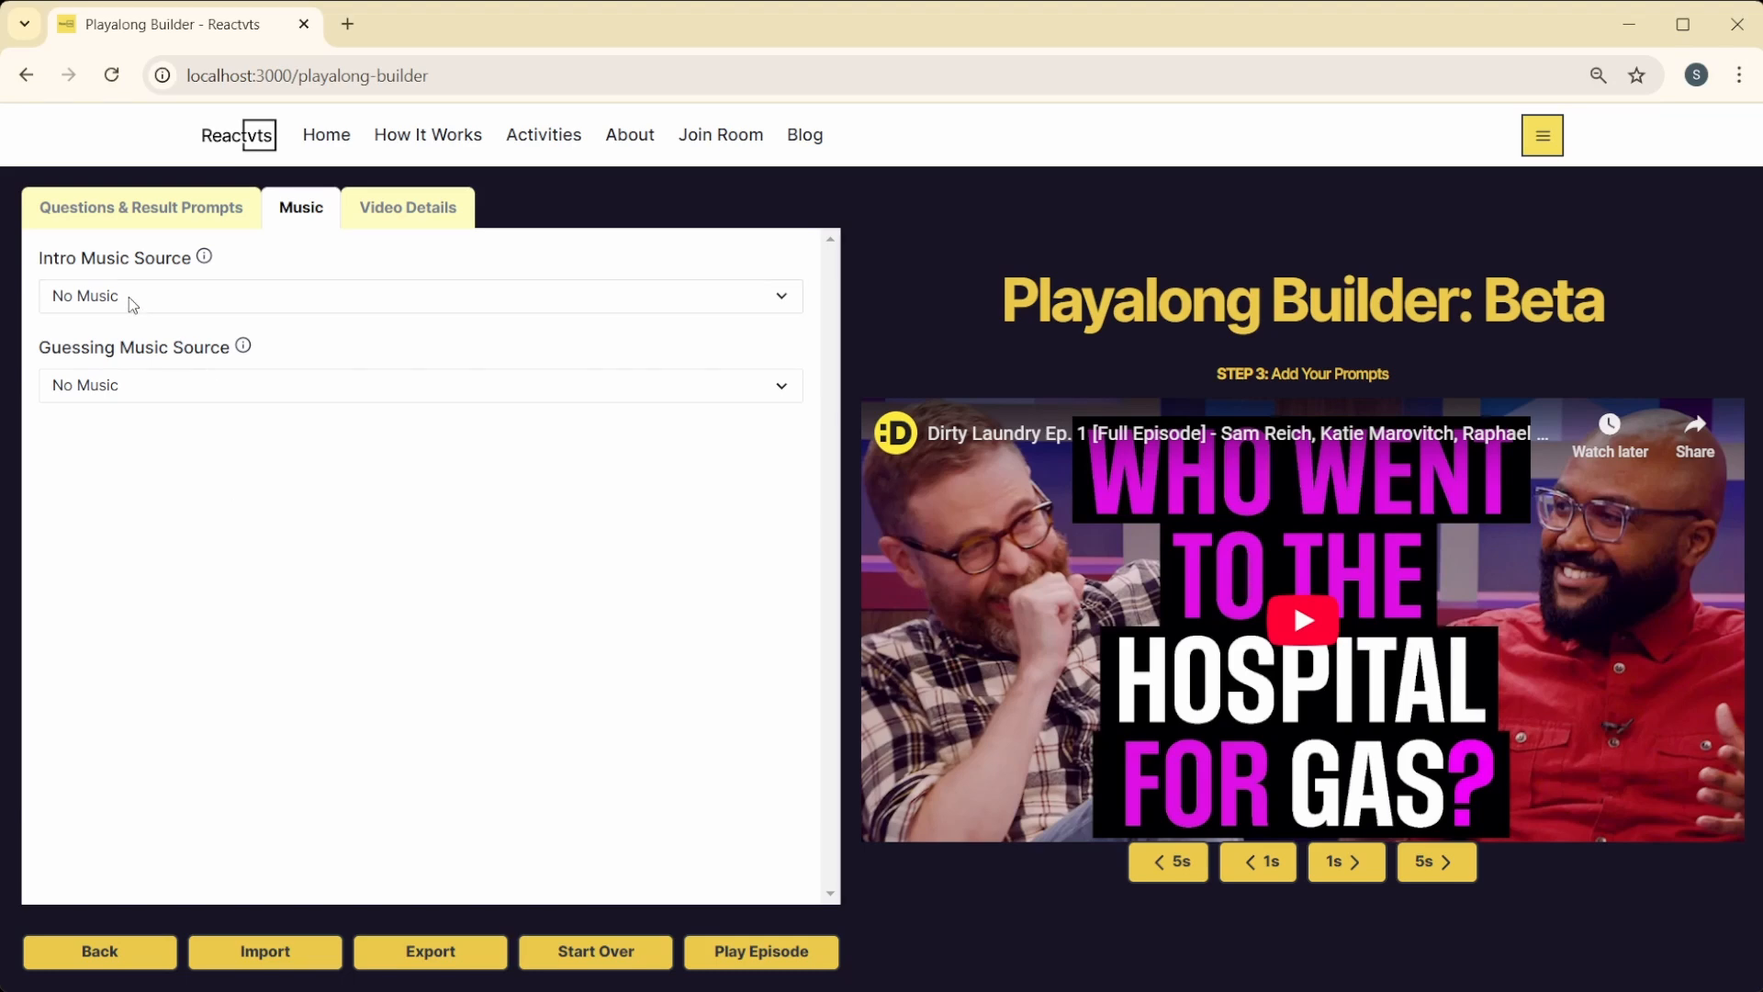
{"action": "left_click", "coordinate": [245, 299]}
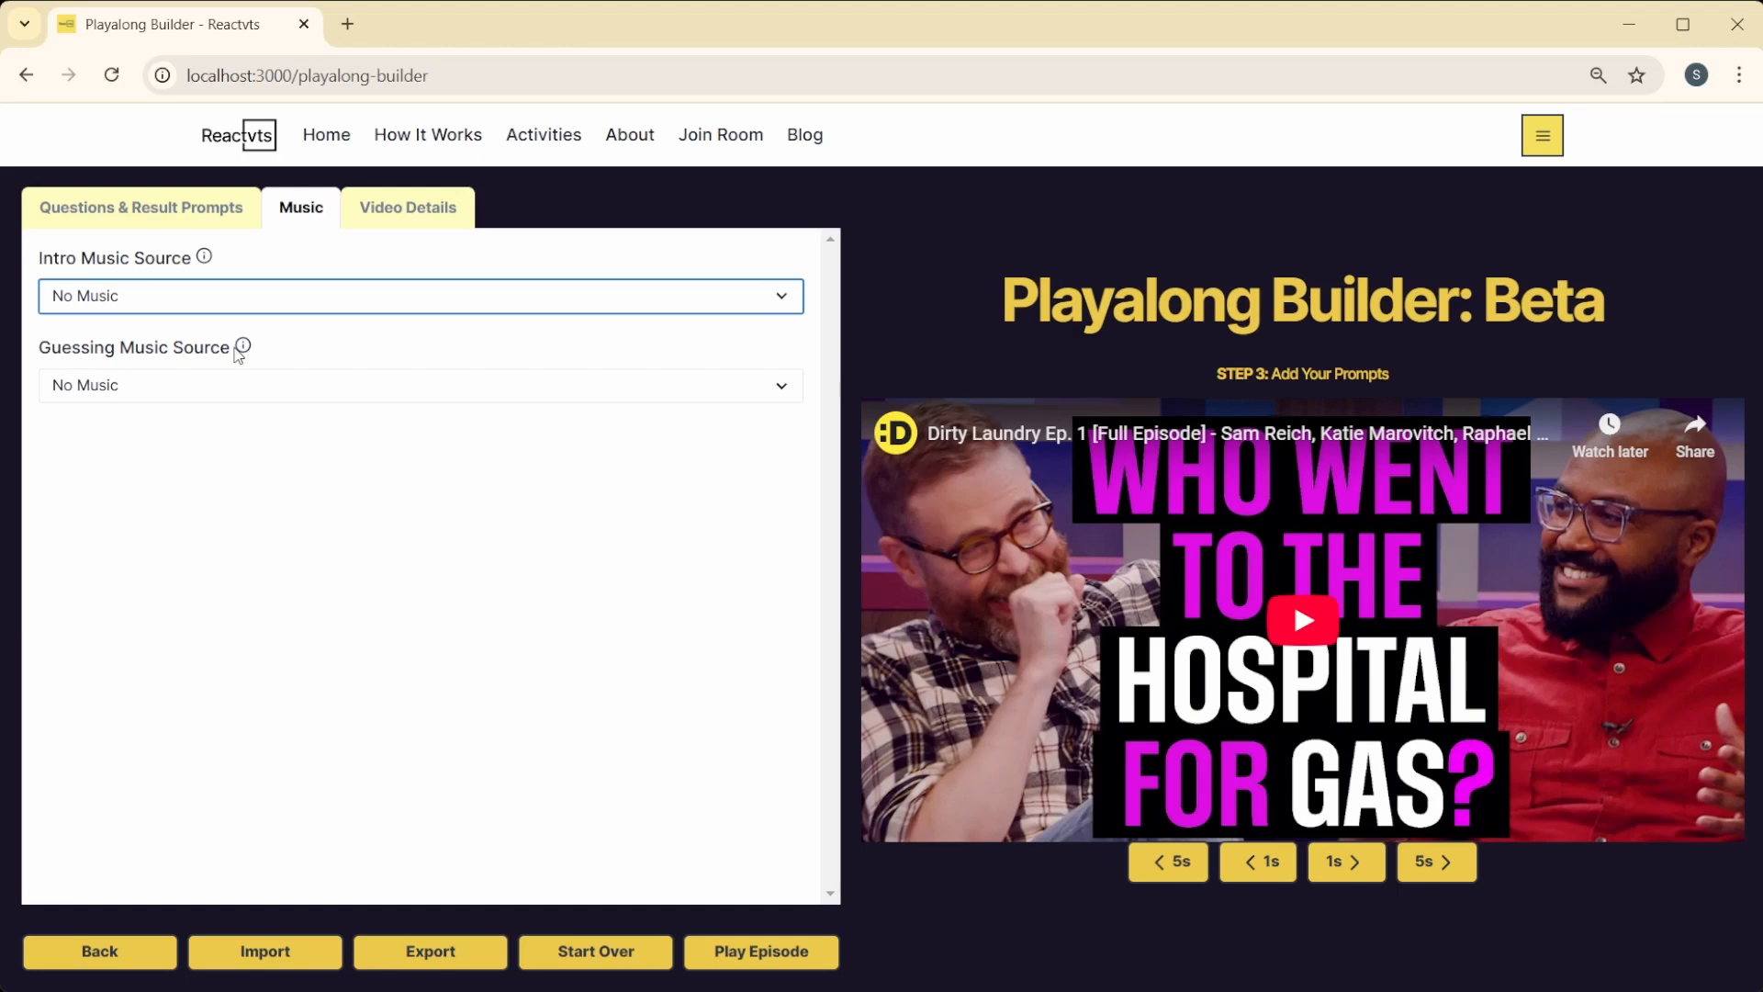
{"action": "left_click", "coordinate": [181, 390]}
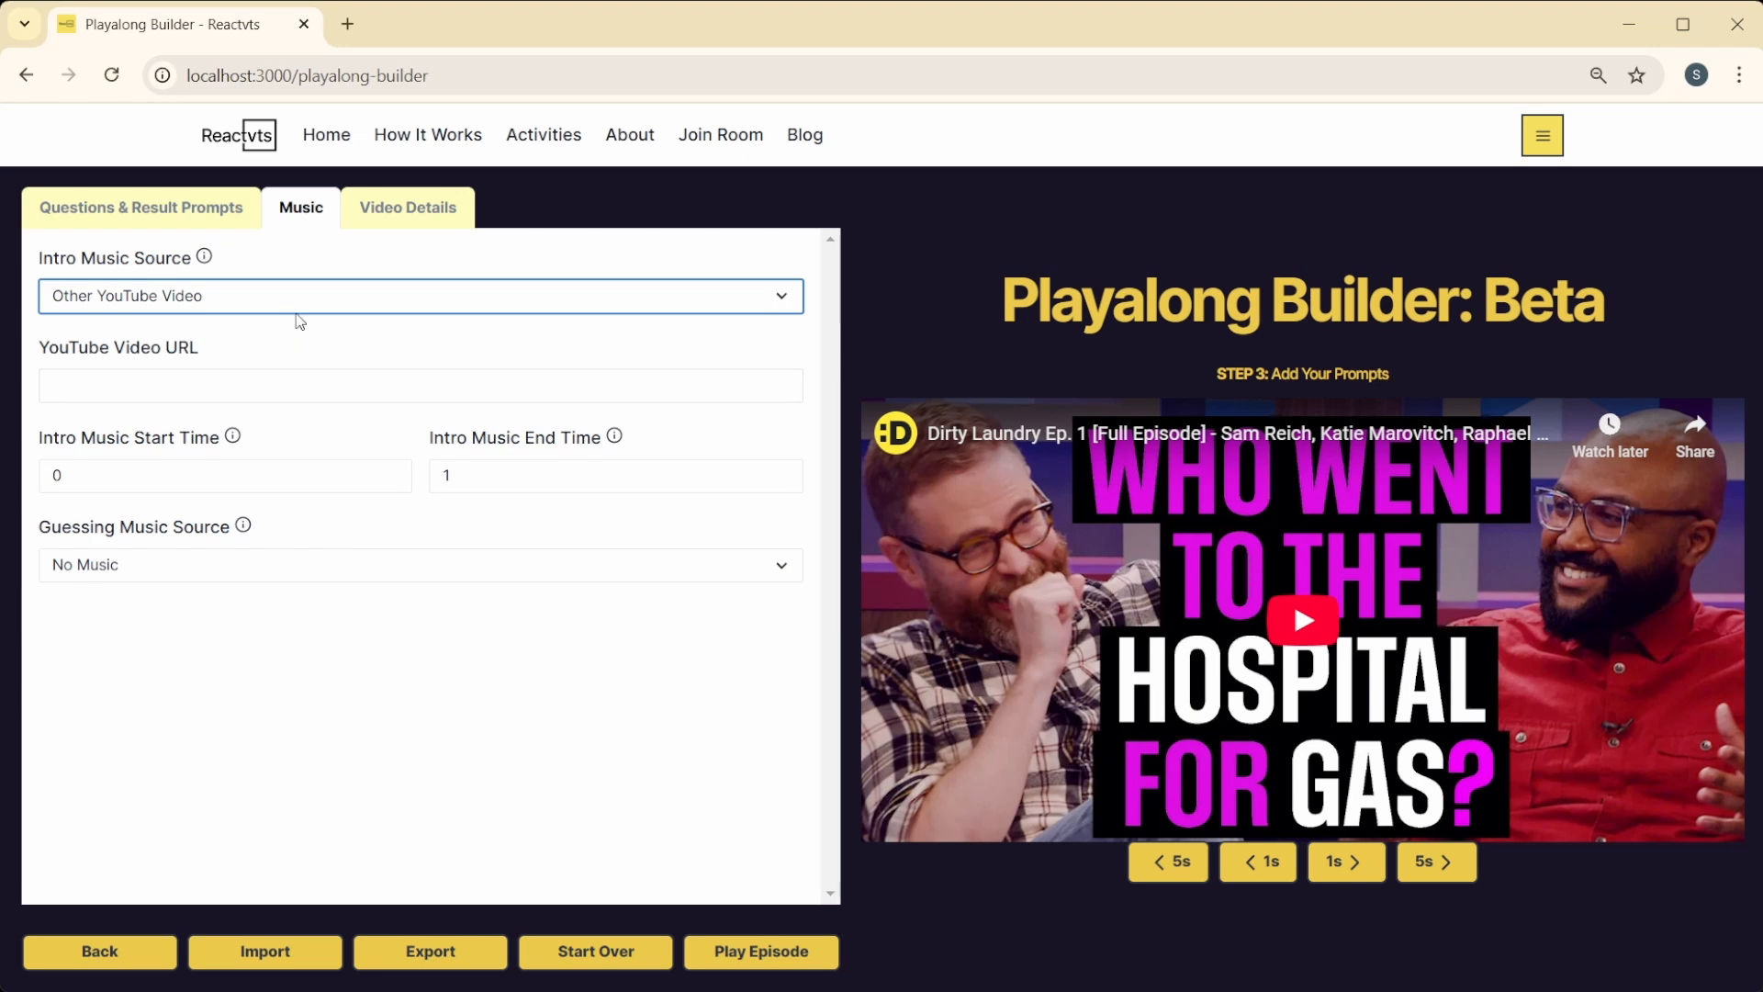
{"action": "left_click", "coordinate": [191, 329]}
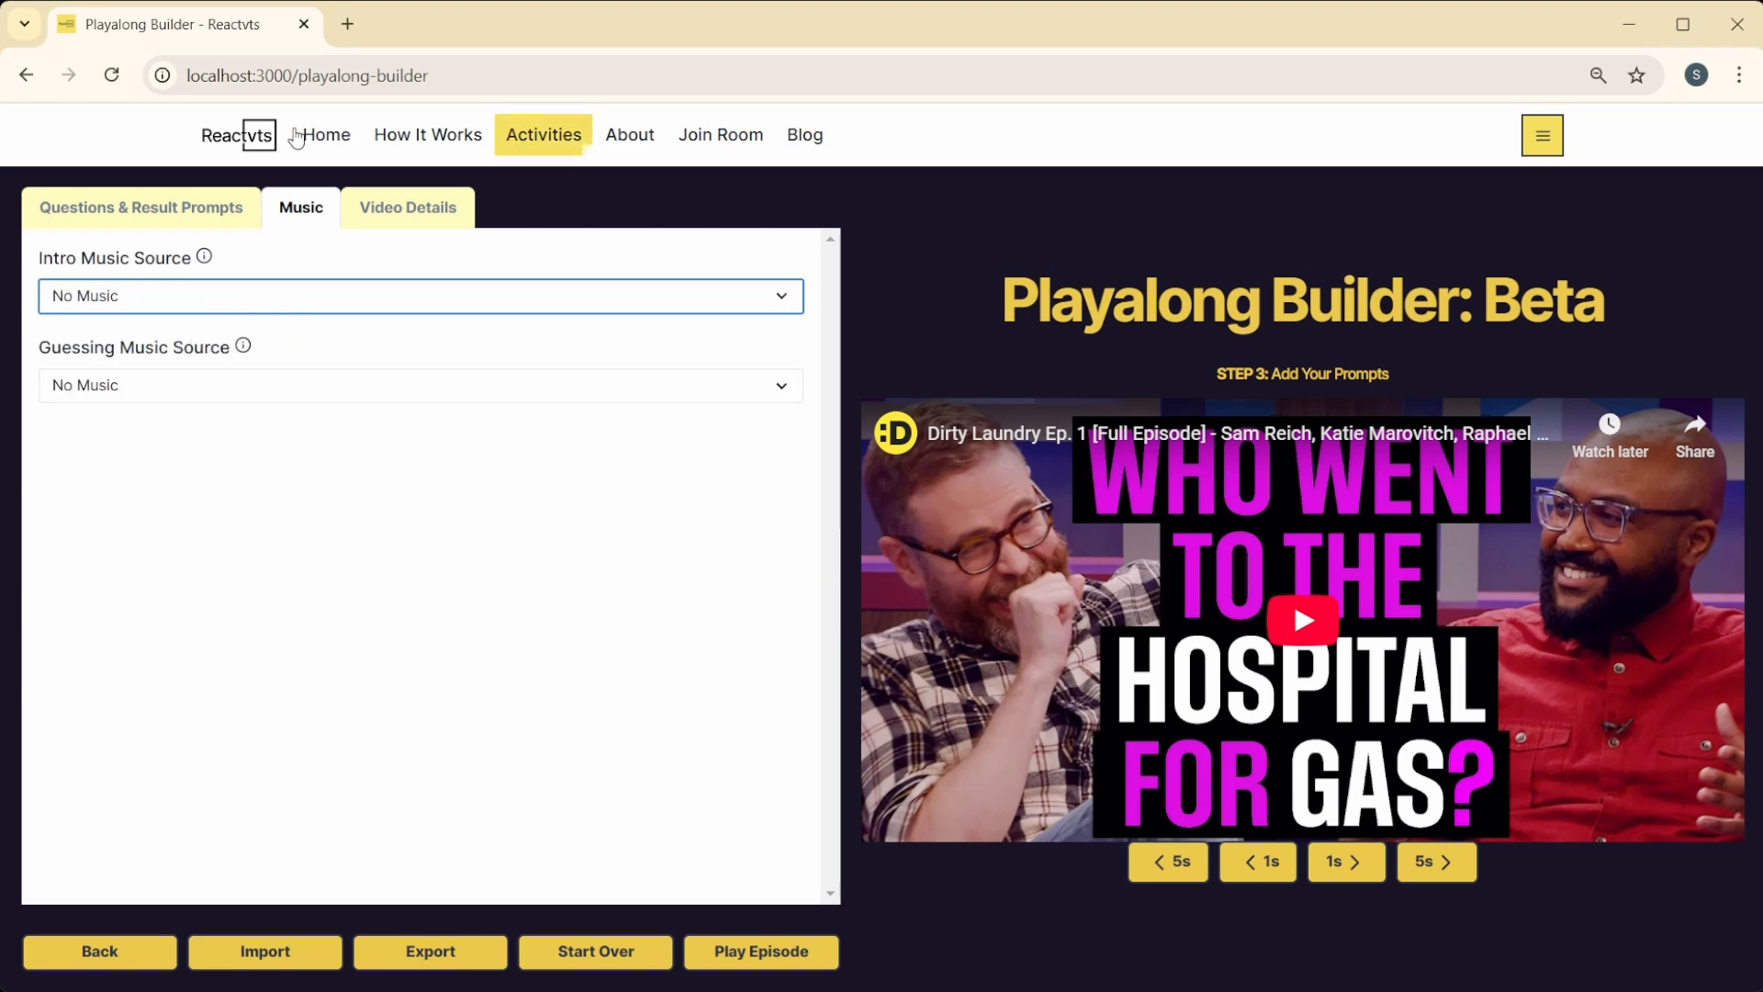
{"action": "left_click", "coordinate": [410, 222]}
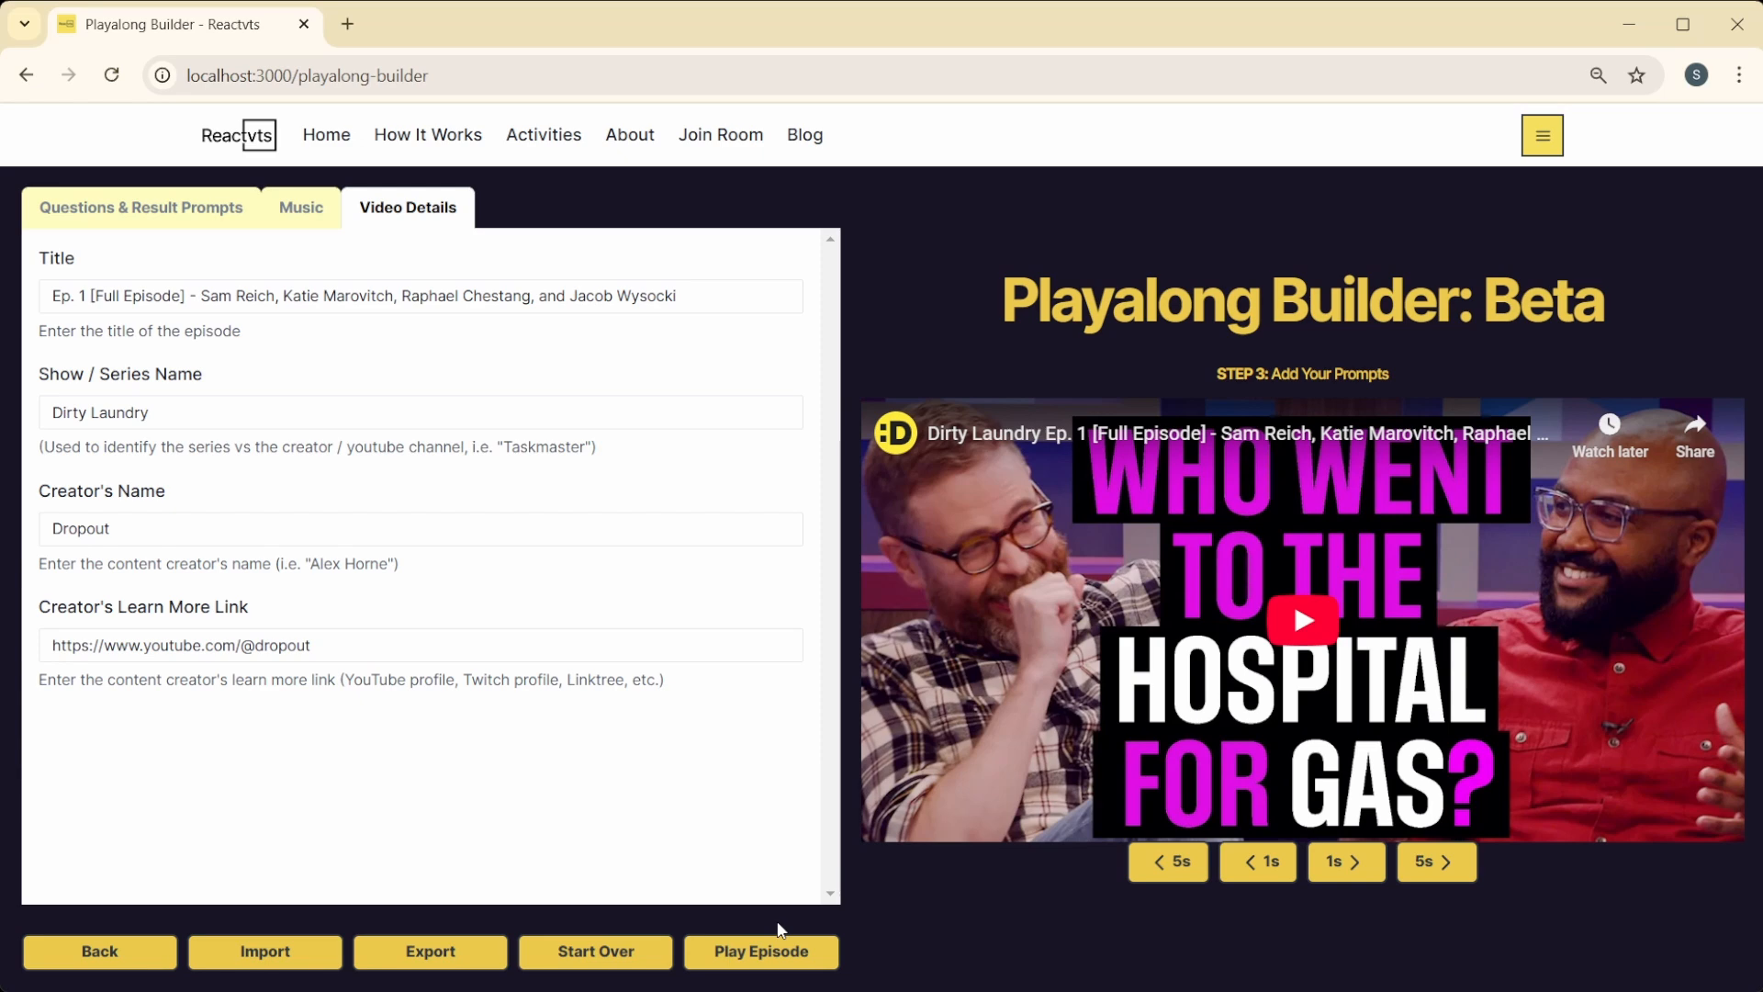
{"action": "left_click", "coordinate": [104, 211]}
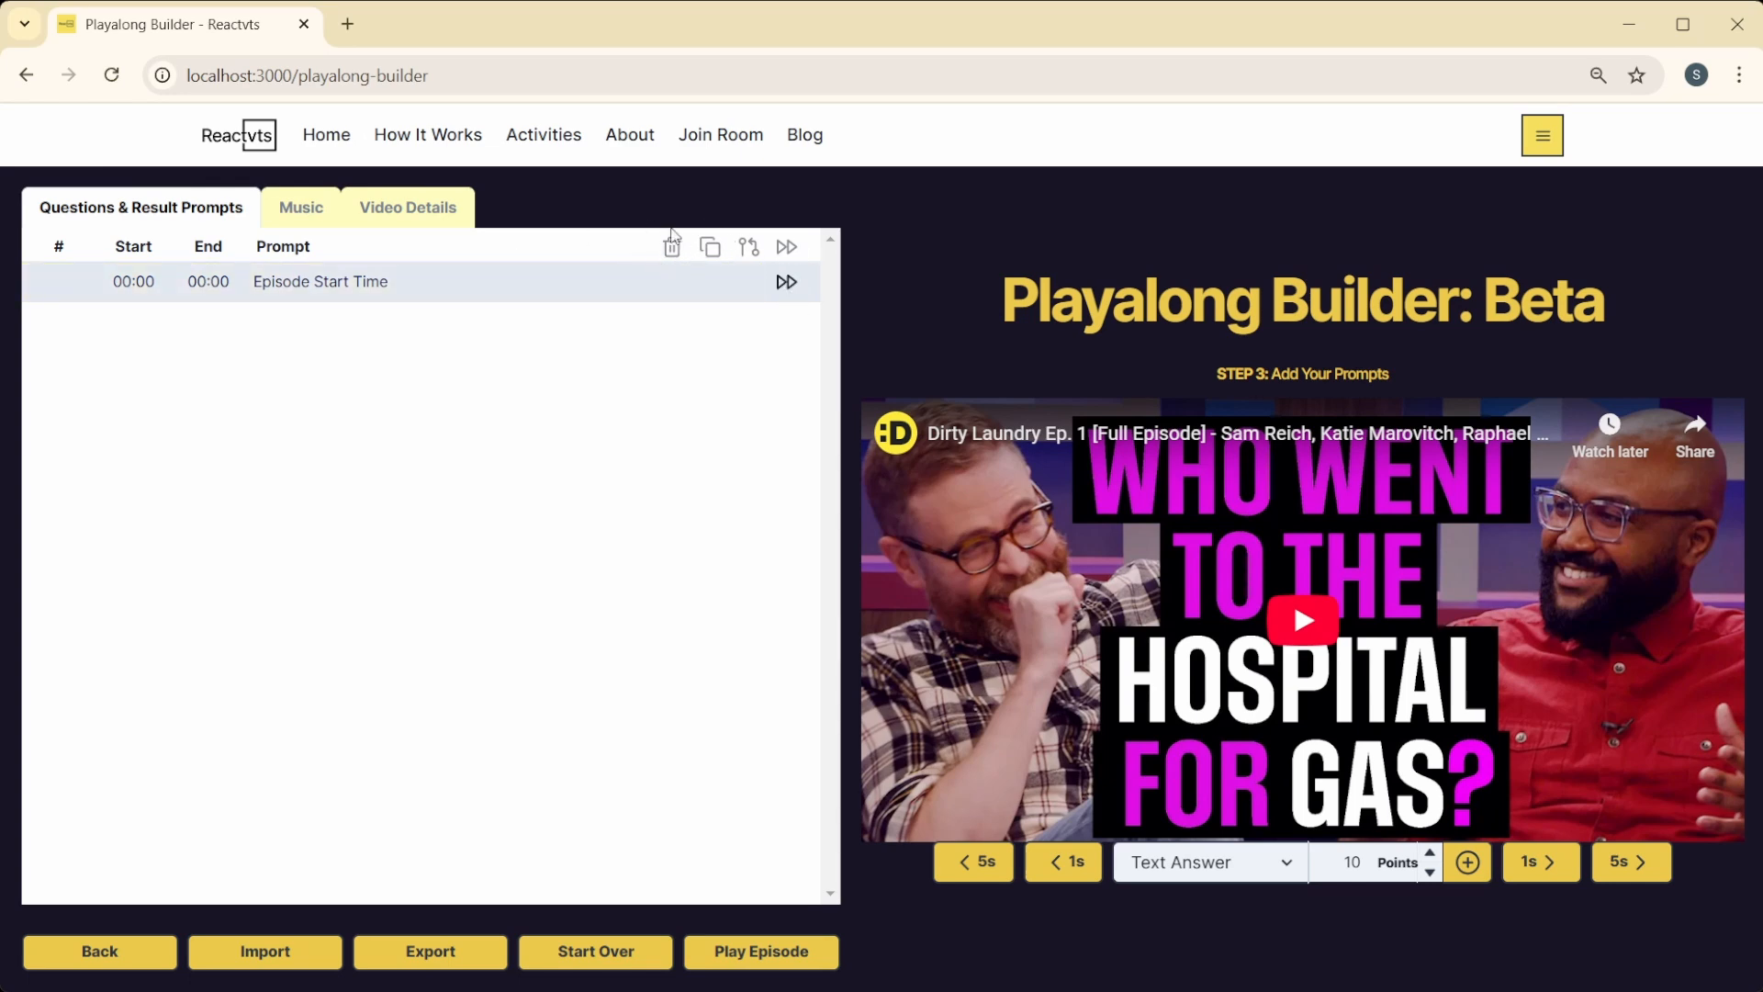
Step: Start the episode video from its beginning and try jumping forward and back in 5-second increments
{"action": "left_click", "coordinate": [787, 282]}
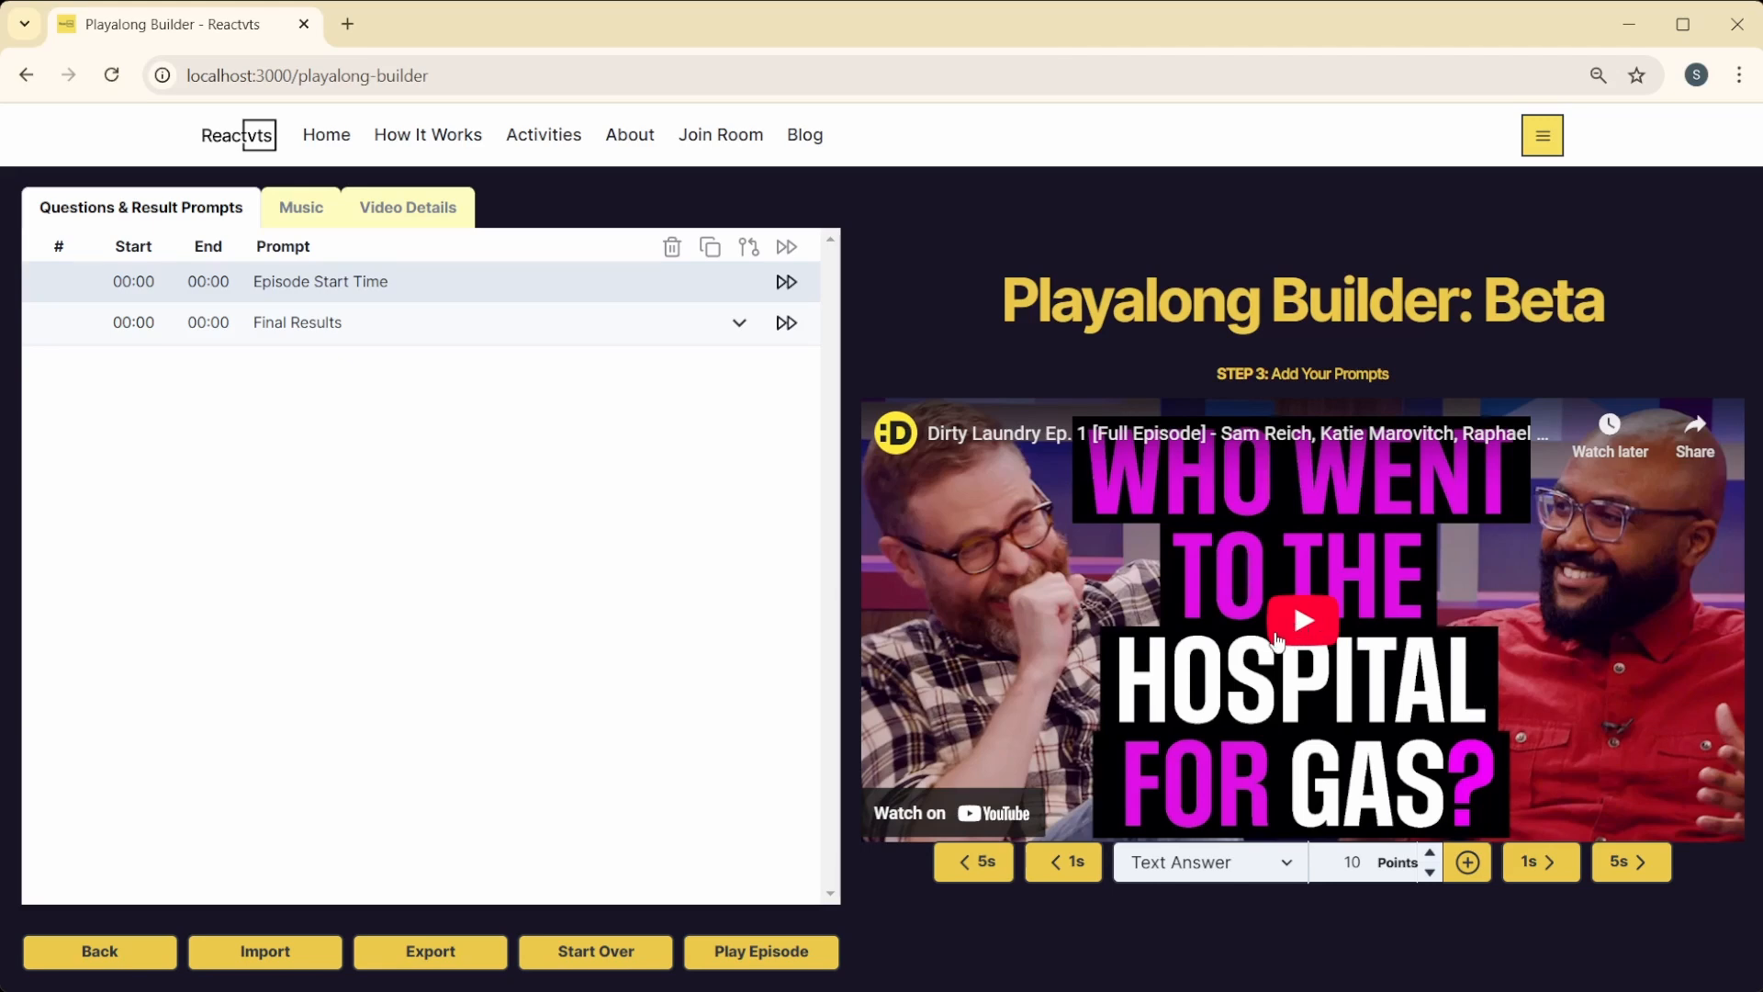
{"action": "left_click", "coordinate": [1278, 640]}
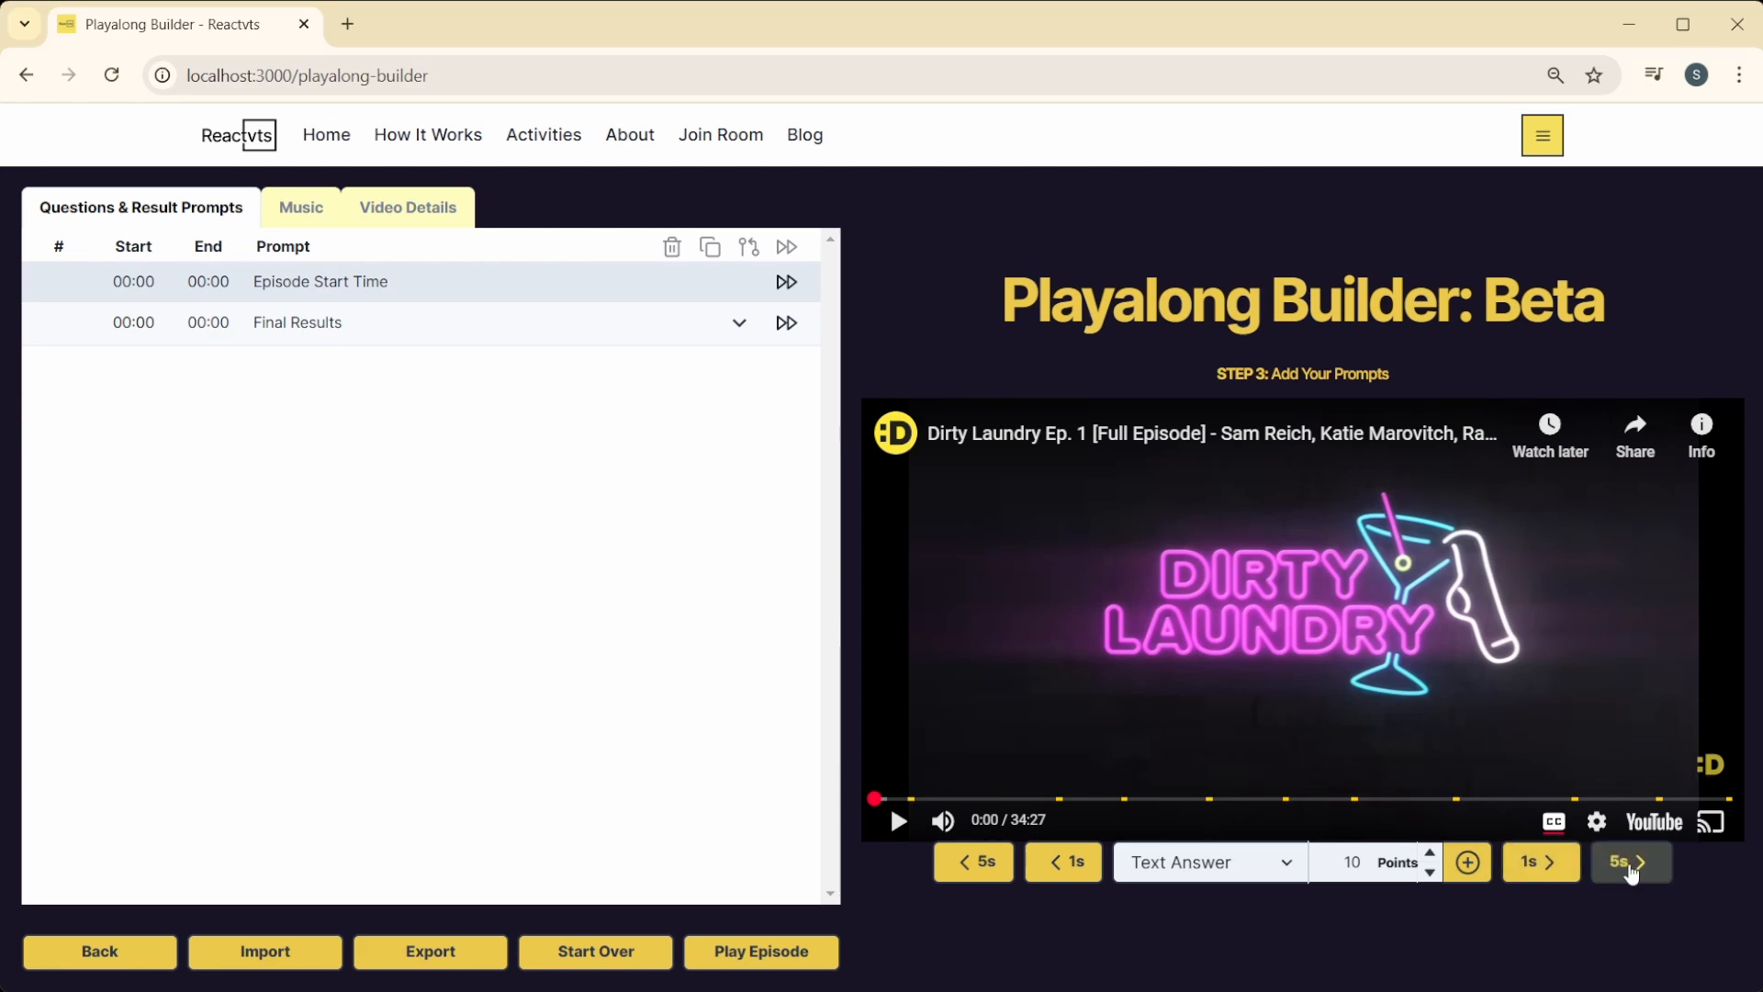
{"action": "left_click", "coordinate": [1632, 871]}
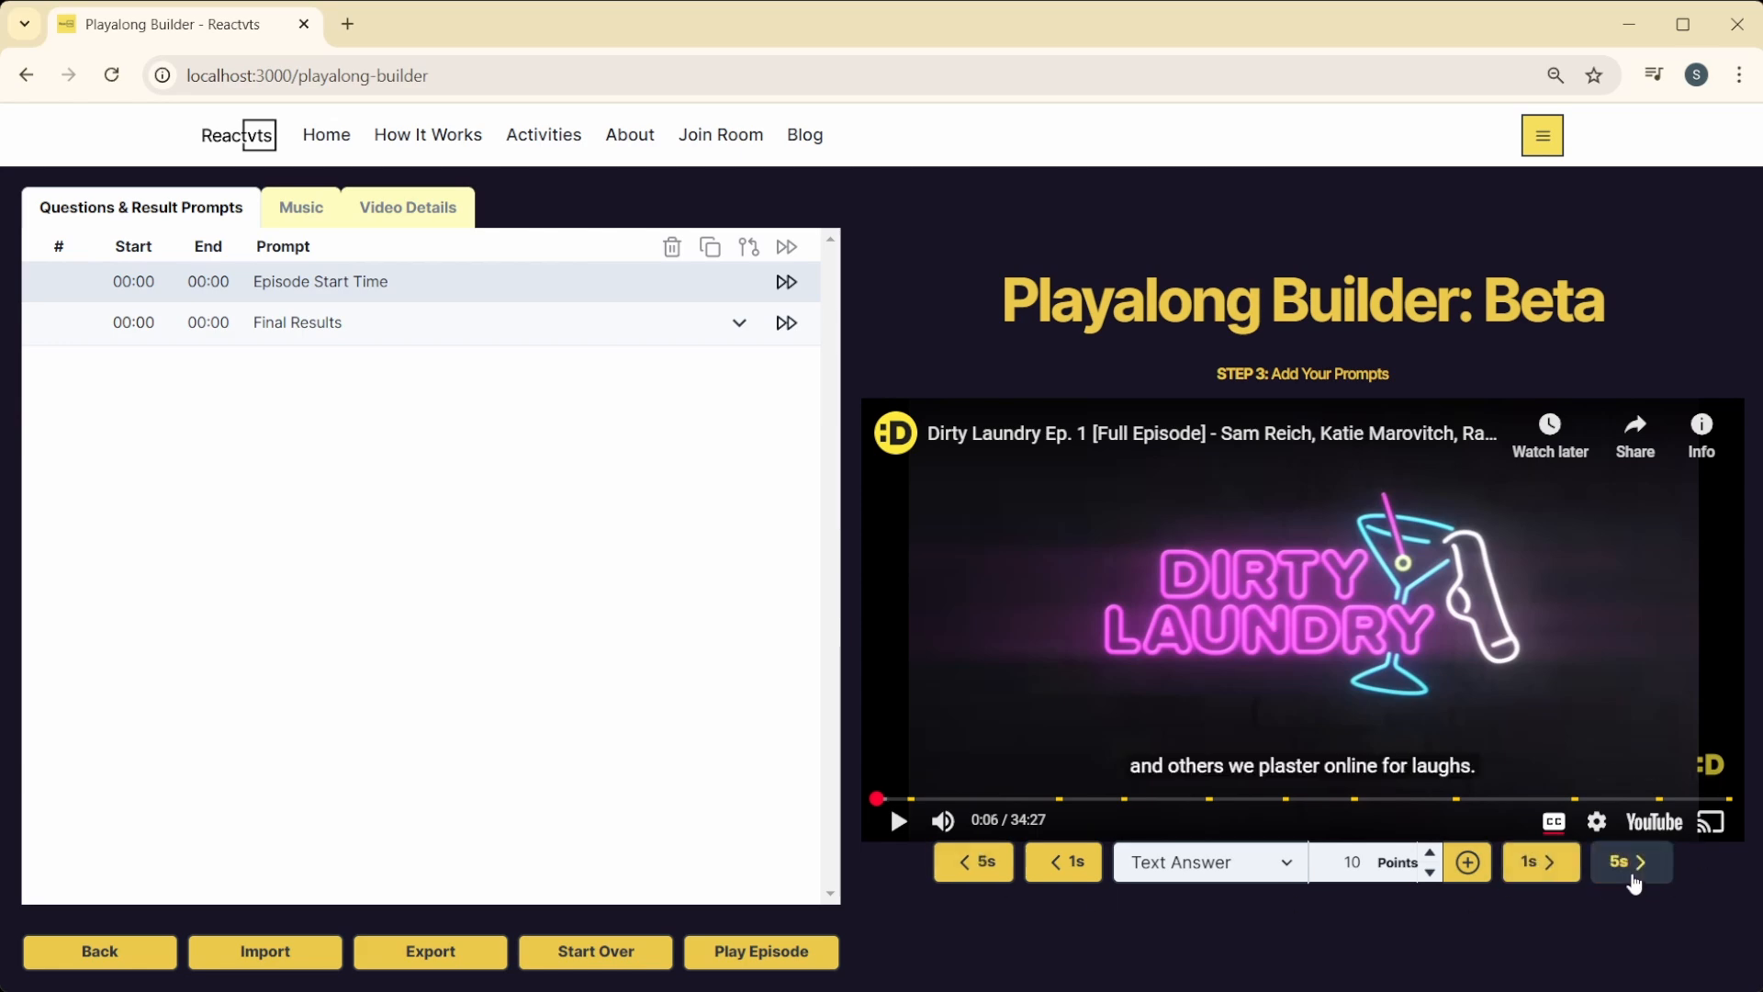
{"action": "left_click", "coordinate": [1634, 870]}
{"action": "left_click", "coordinate": [1633, 870]}
{"action": "left_click", "coordinate": [1633, 870]}
{"action": "left_click", "coordinate": [975, 868]}
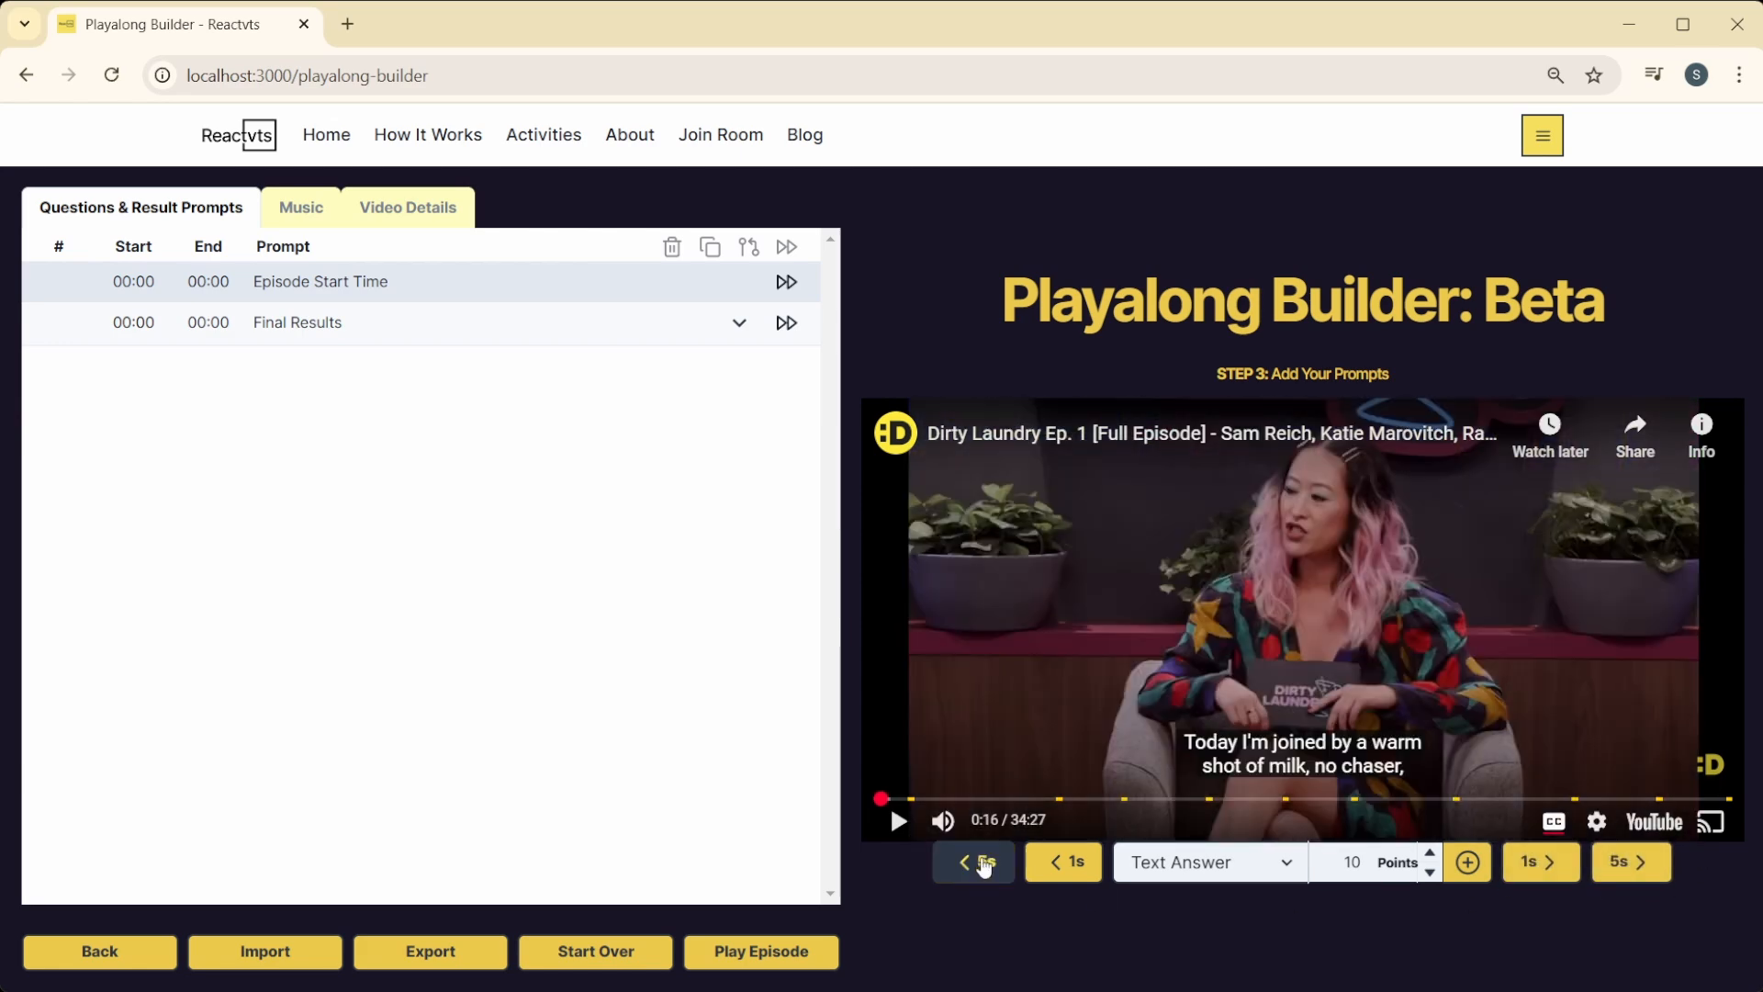
{"action": "left_click", "coordinate": [975, 867]}
{"action": "left_click", "coordinate": [975, 869]}
Step: Try nudging the paused video forward and back in 1-second increments near its opening
{"action": "left_click", "coordinate": [1065, 865]}
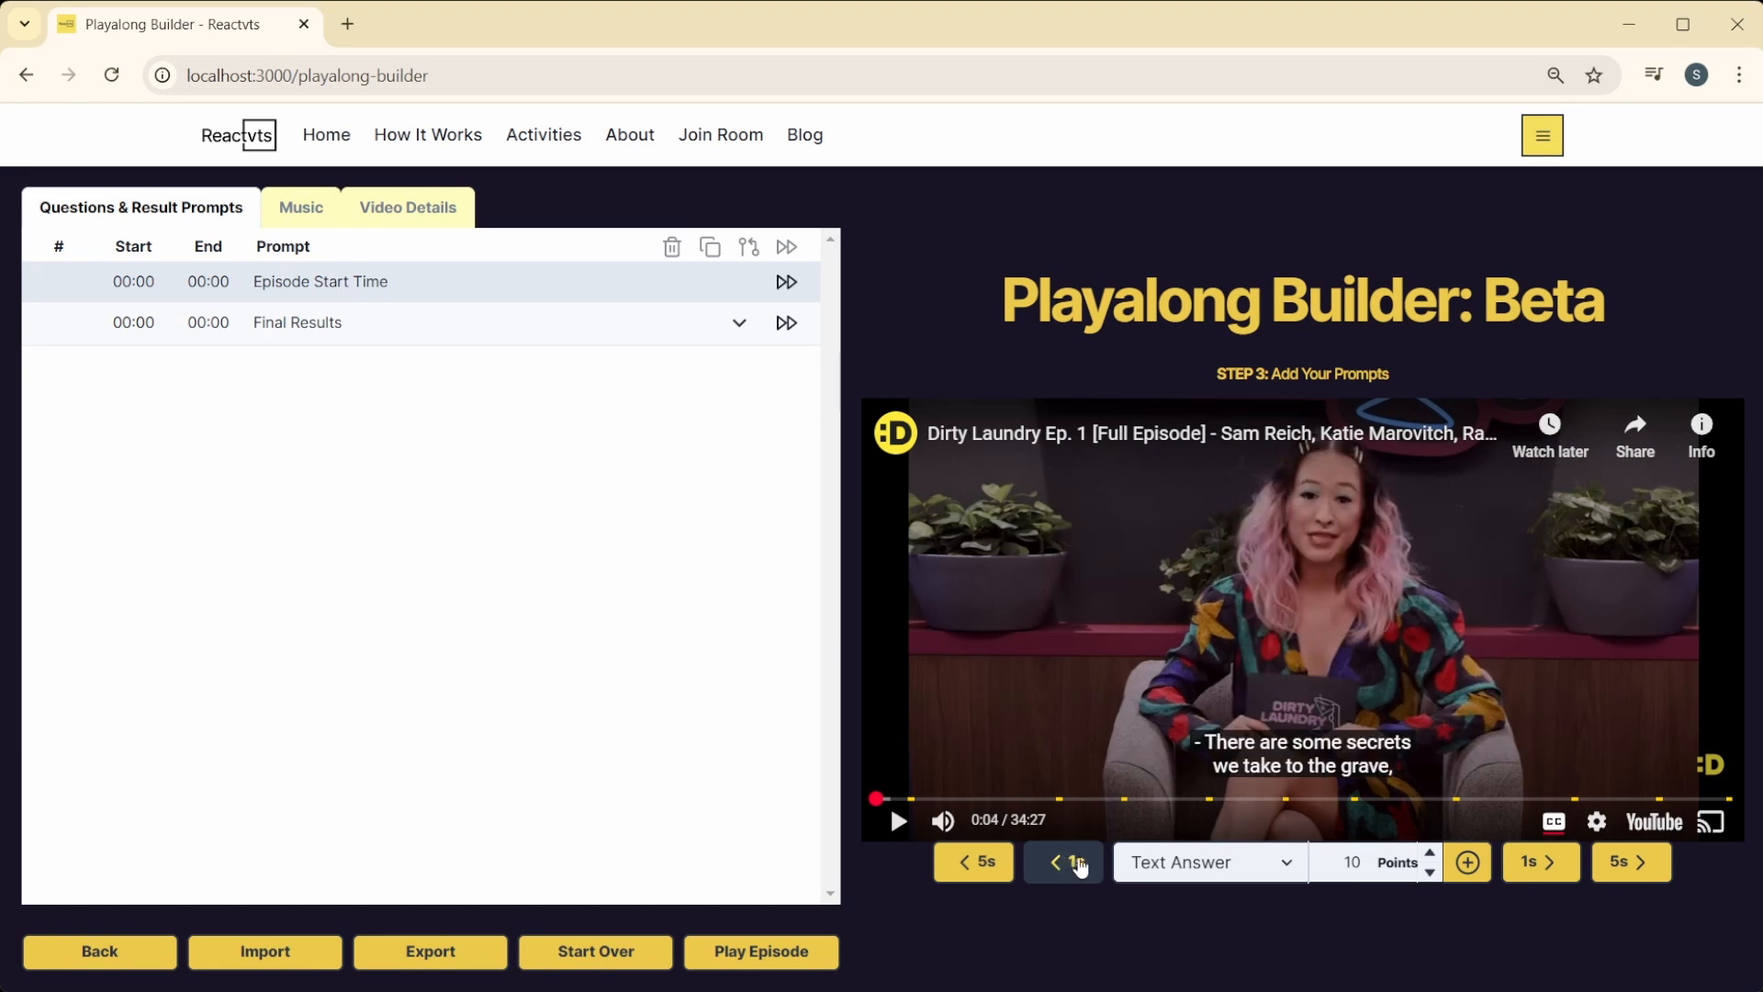
{"action": "left_click", "coordinate": [1543, 863]}
{"action": "left_click", "coordinate": [1058, 863]}
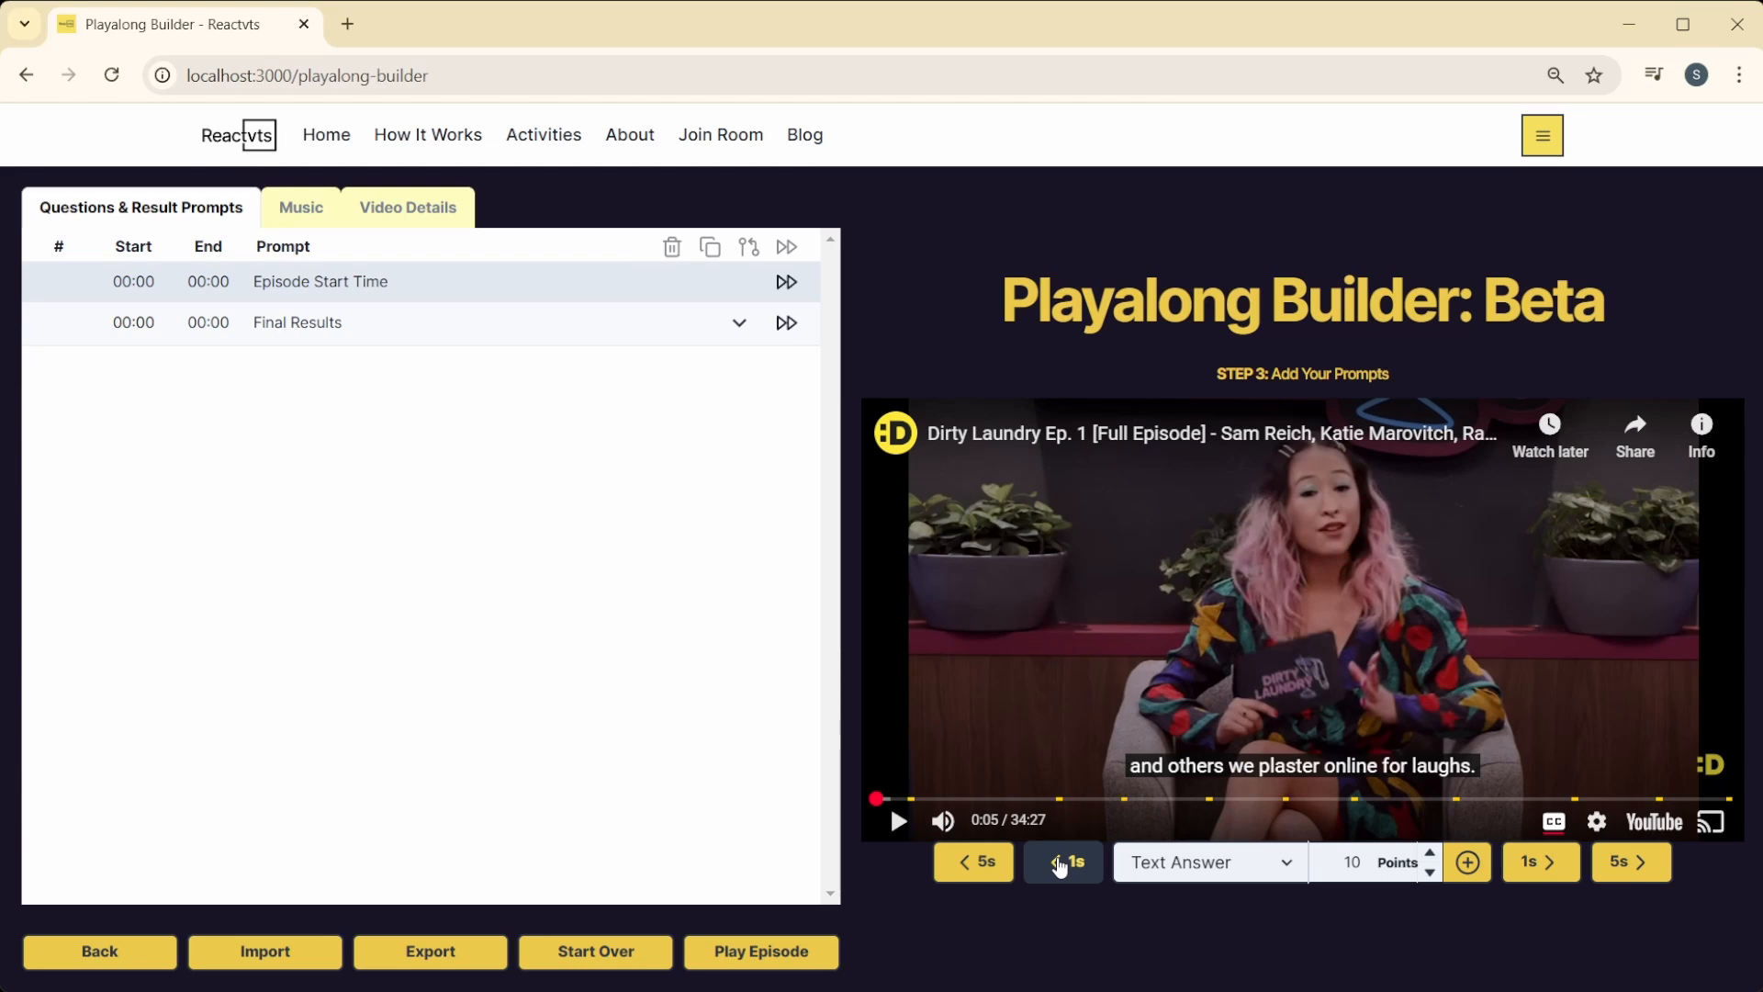
{"action": "left_click", "coordinate": [1061, 863]}
{"action": "left_click", "coordinate": [1529, 861]}
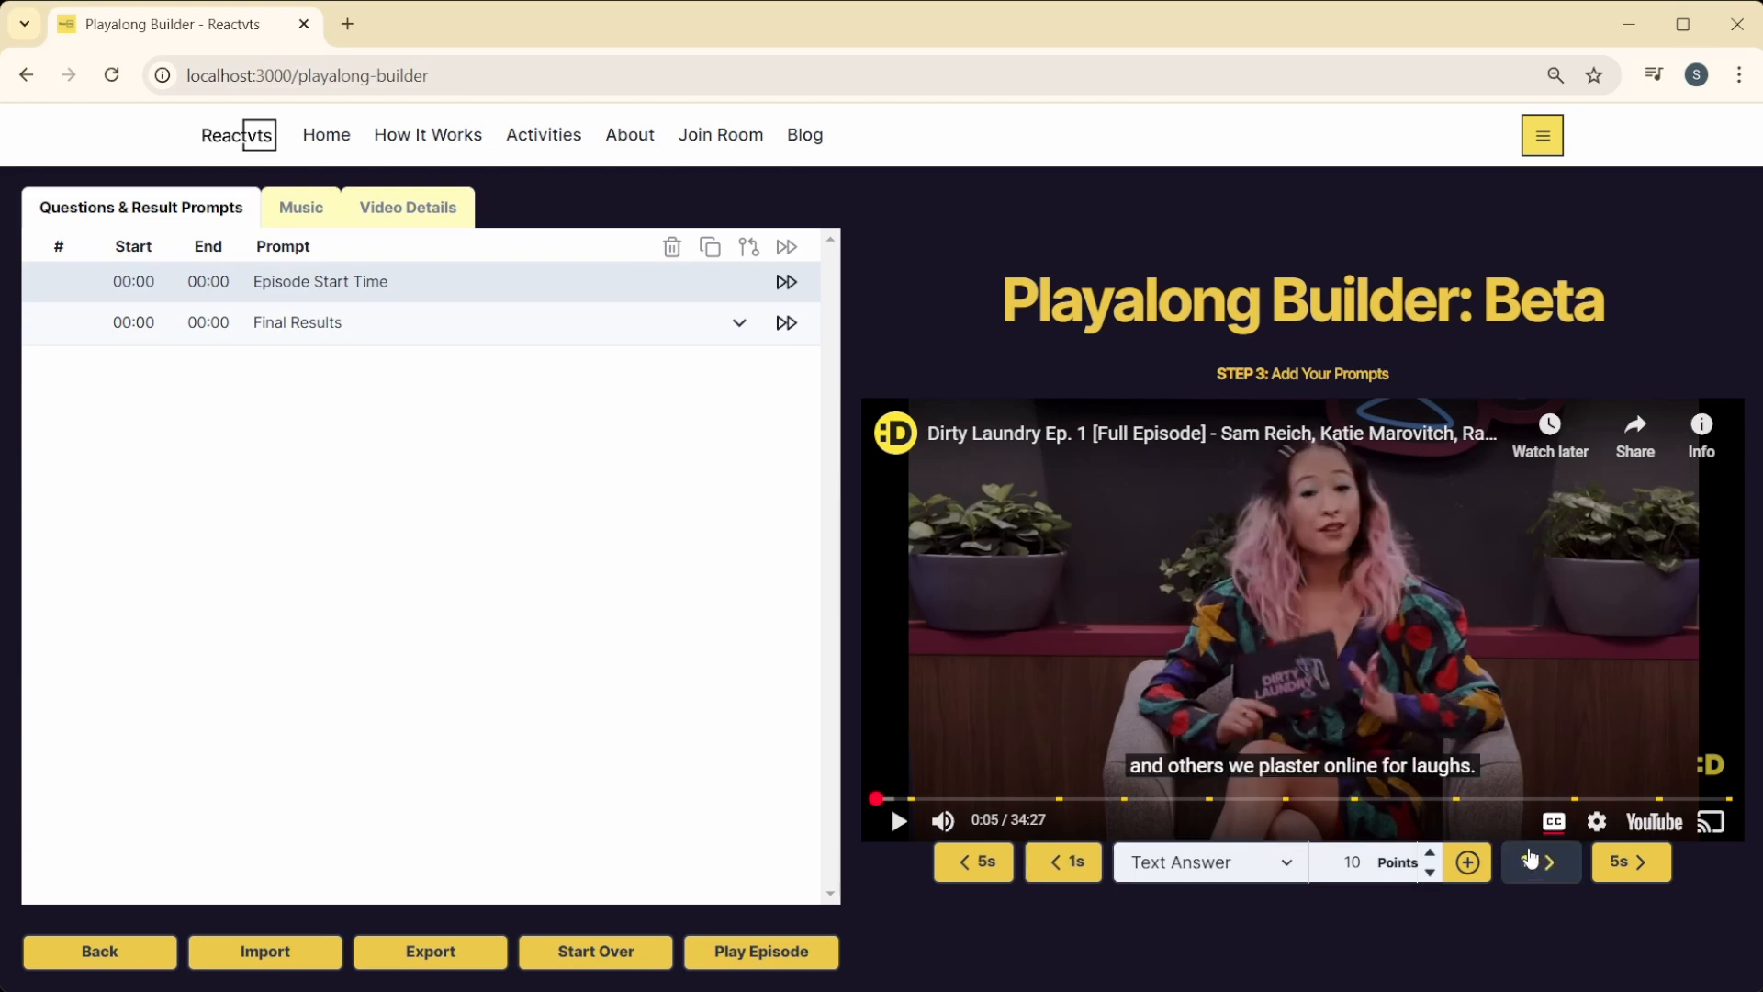
{"action": "left_click", "coordinate": [1528, 861]}
{"action": "left_click", "coordinate": [1065, 863]}
{"action": "left_click", "coordinate": [1065, 863]}
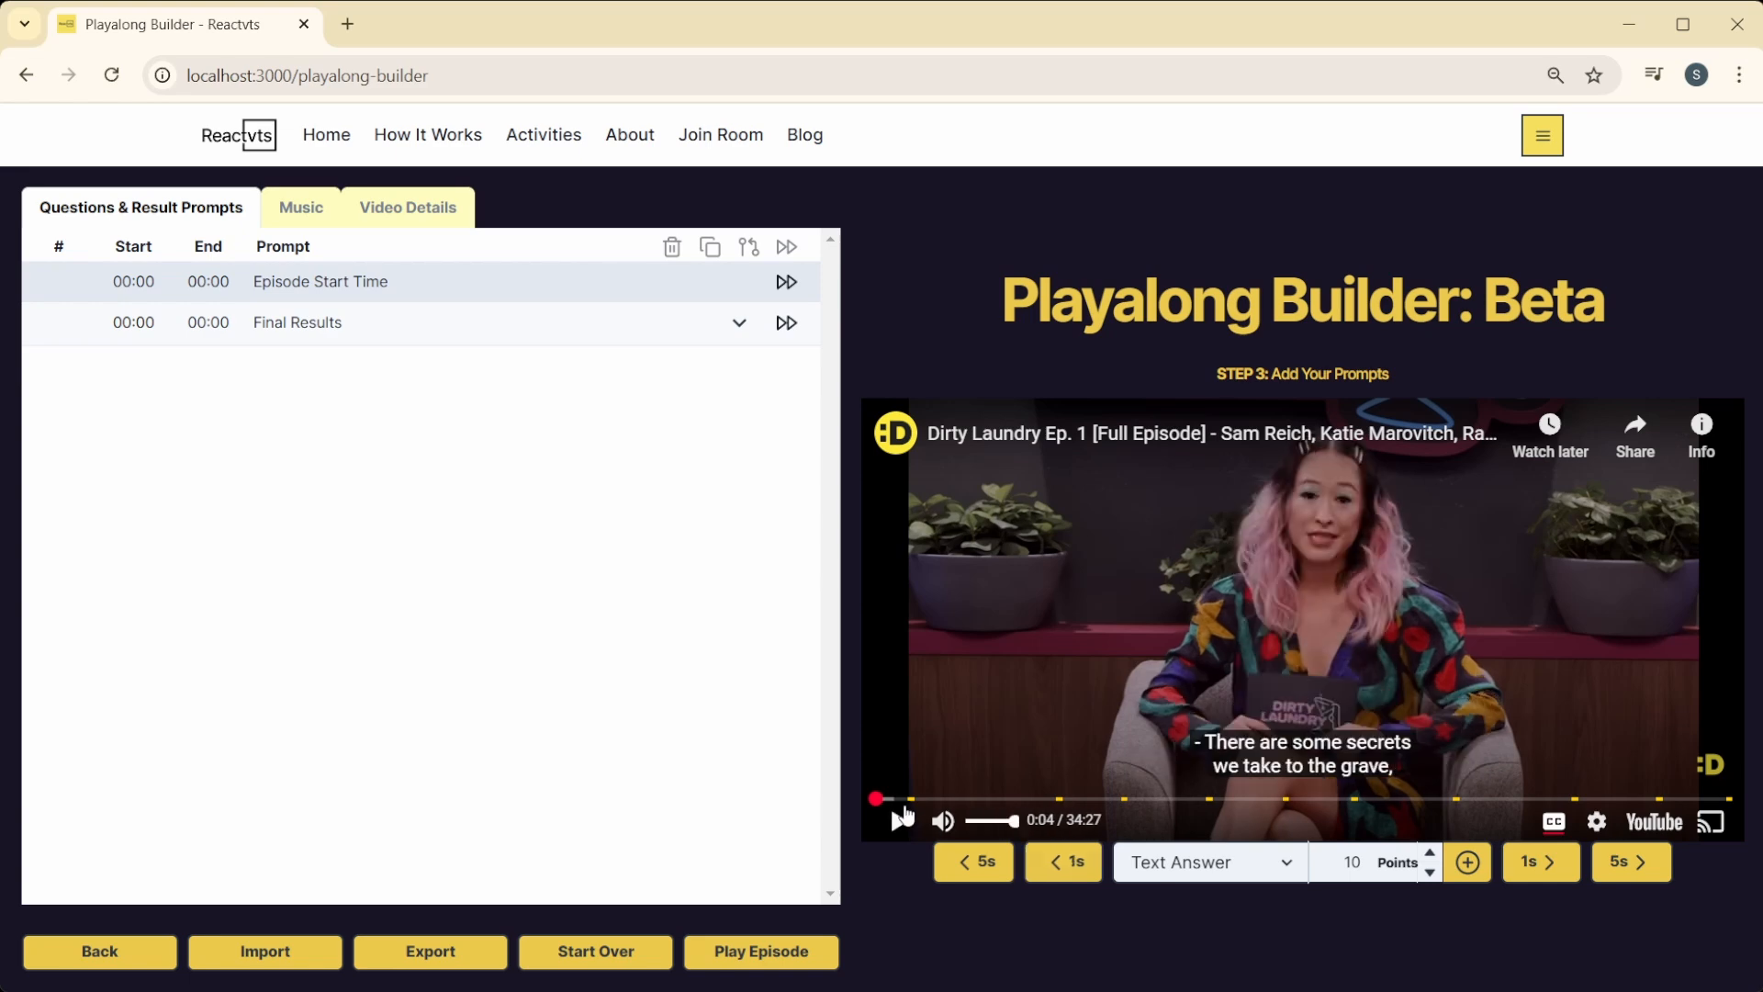
{"action": "left_click", "coordinate": [898, 822]}
{"action": "left_click", "coordinate": [900, 821]}
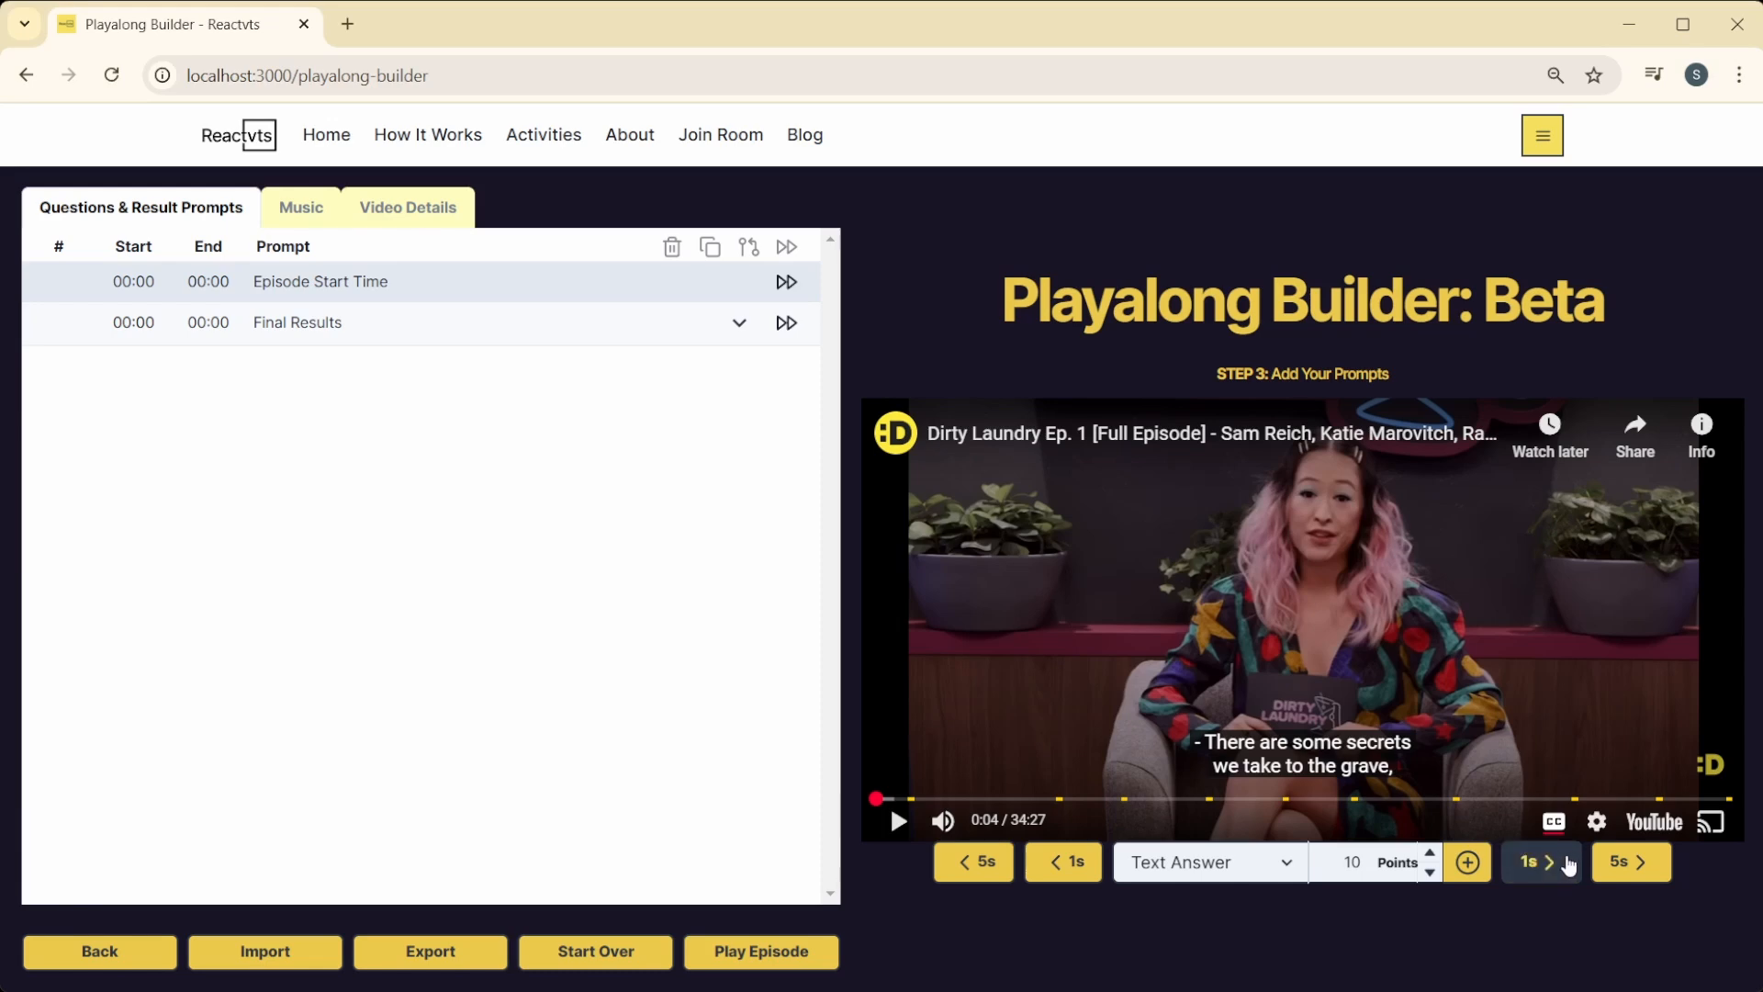
{"action": "left_click", "coordinate": [1552, 861]}
{"action": "left_click", "coordinate": [1552, 861]}
{"action": "left_click", "coordinate": [1552, 861]}
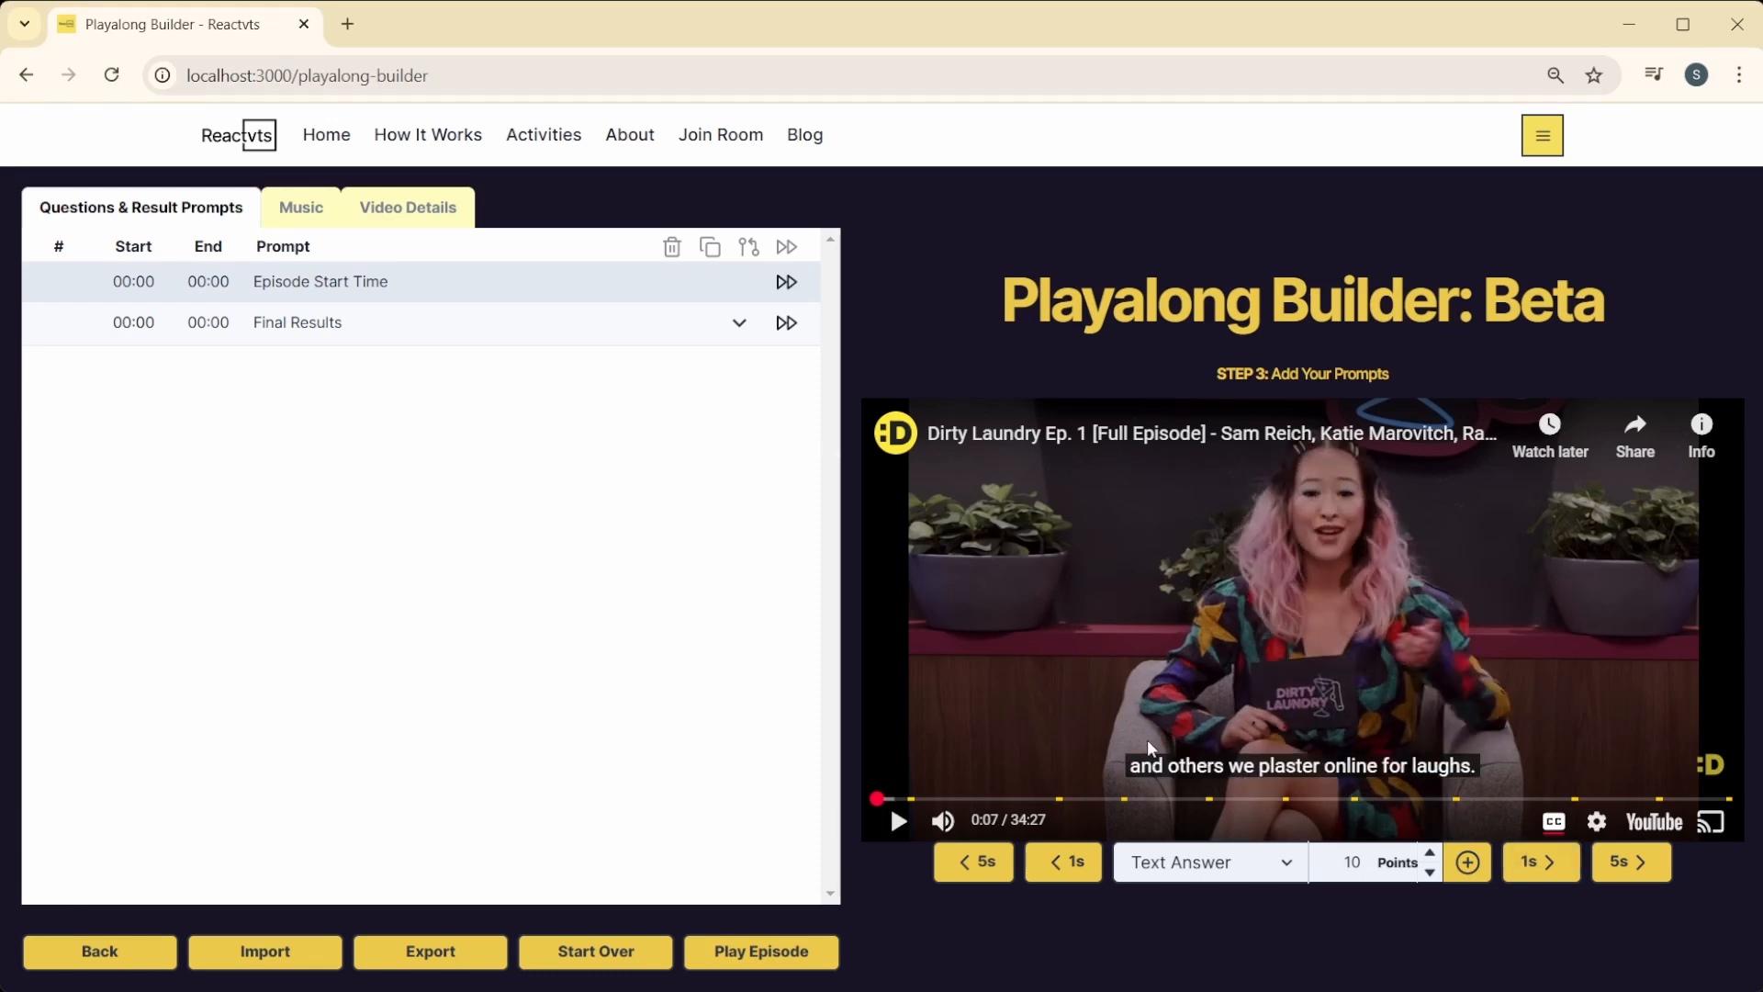
Step: Add a 10-point text answer prompt at 01:23, where the four way kiss question is asked
{"action": "left_click", "coordinate": [910, 798]}
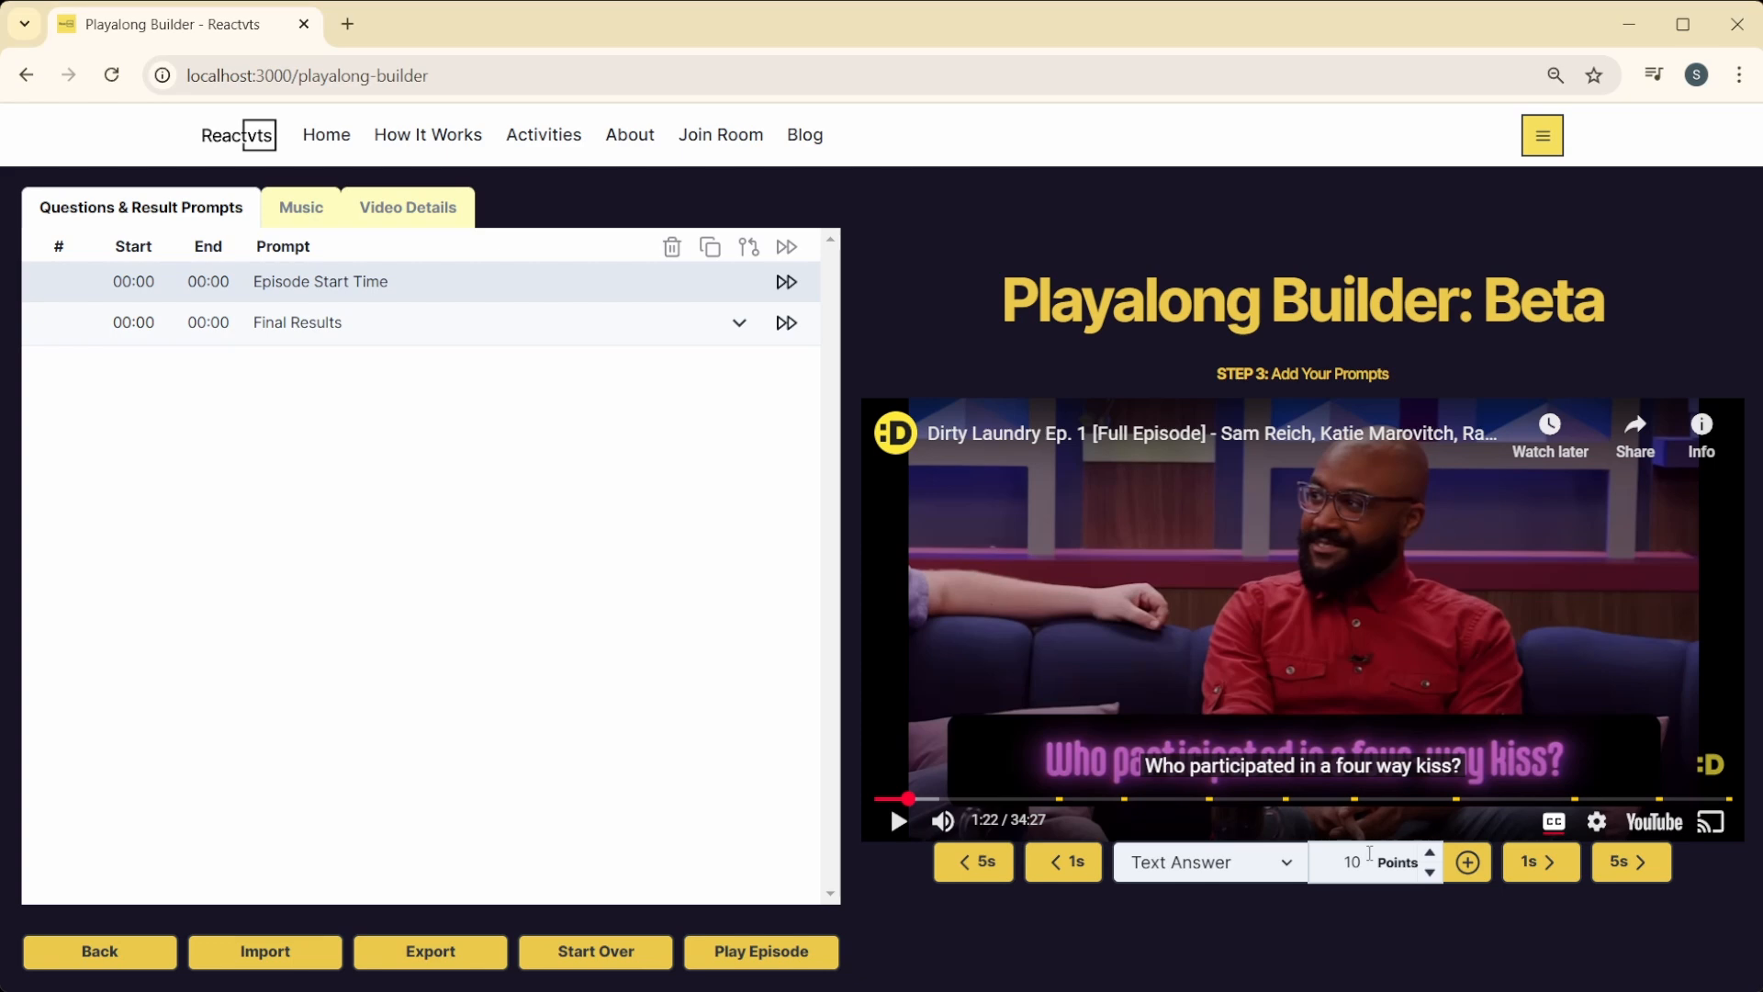
{"action": "left_click", "coordinate": [1463, 870]}
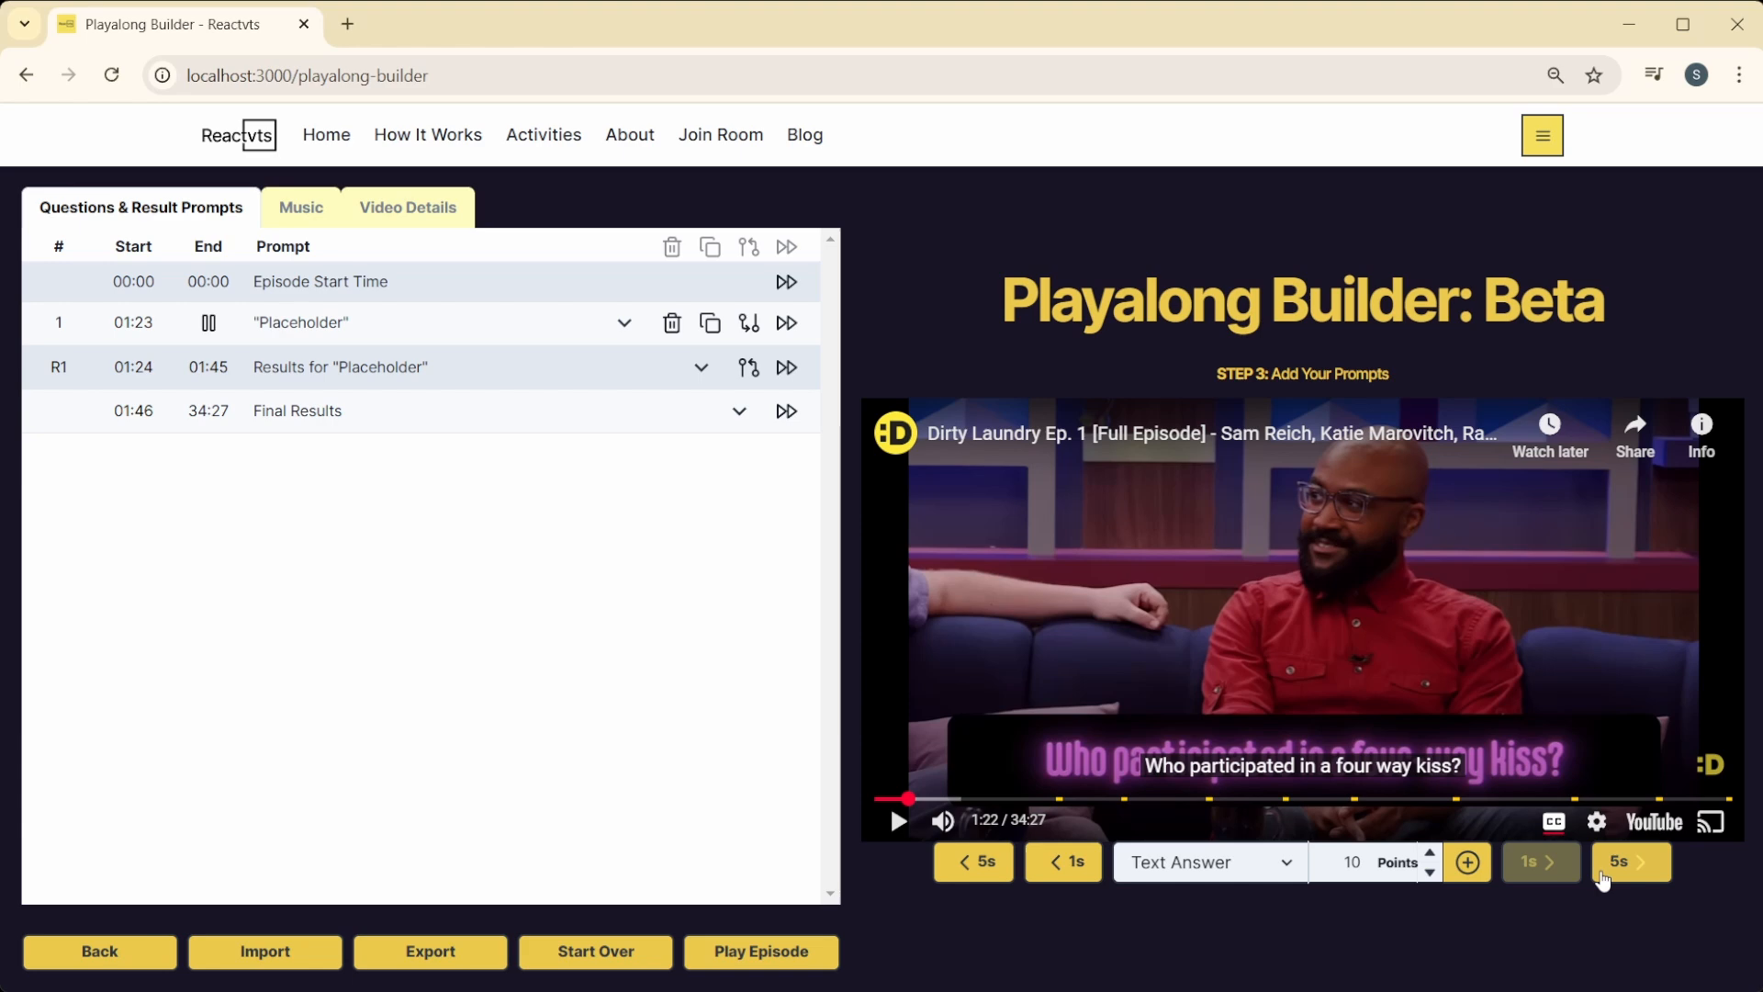
Step: Set the end time of question prompt 1 to 01:58, using the video's playback position
{"action": "left_click", "coordinate": [1643, 863]}
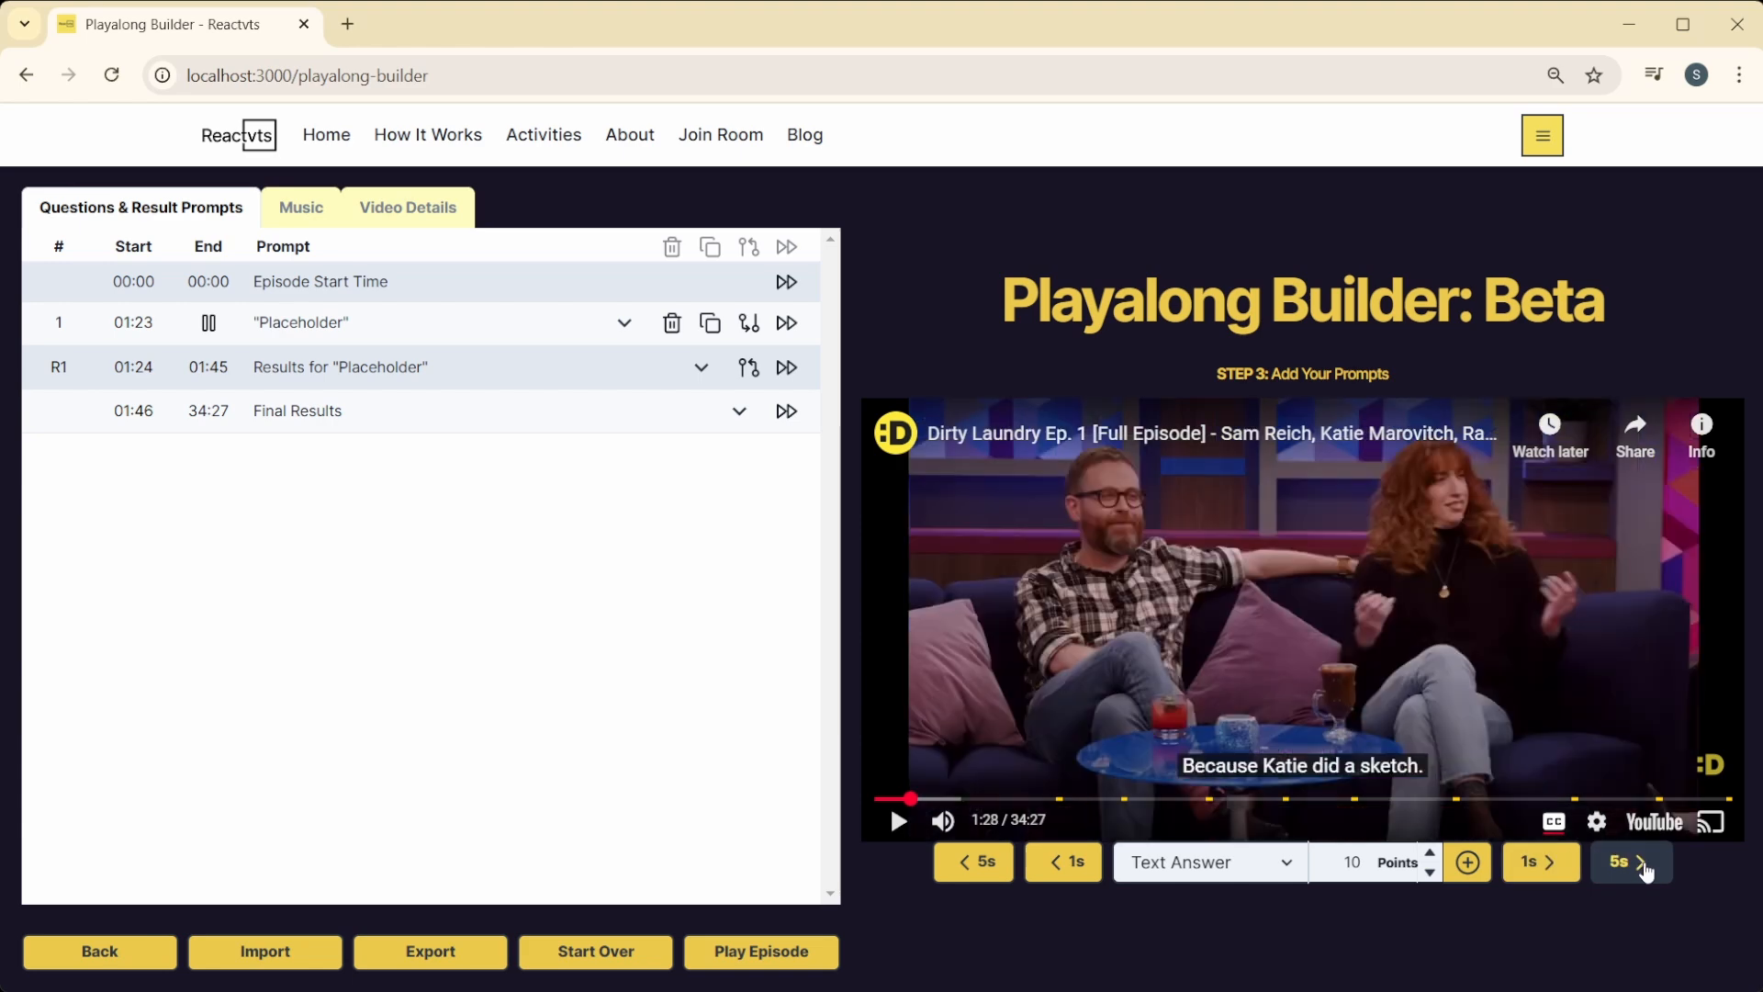
{"action": "left_click", "coordinate": [1636, 868]}
{"action": "left_click", "coordinate": [1636, 868]}
{"action": "left_click", "coordinate": [1636, 868]}
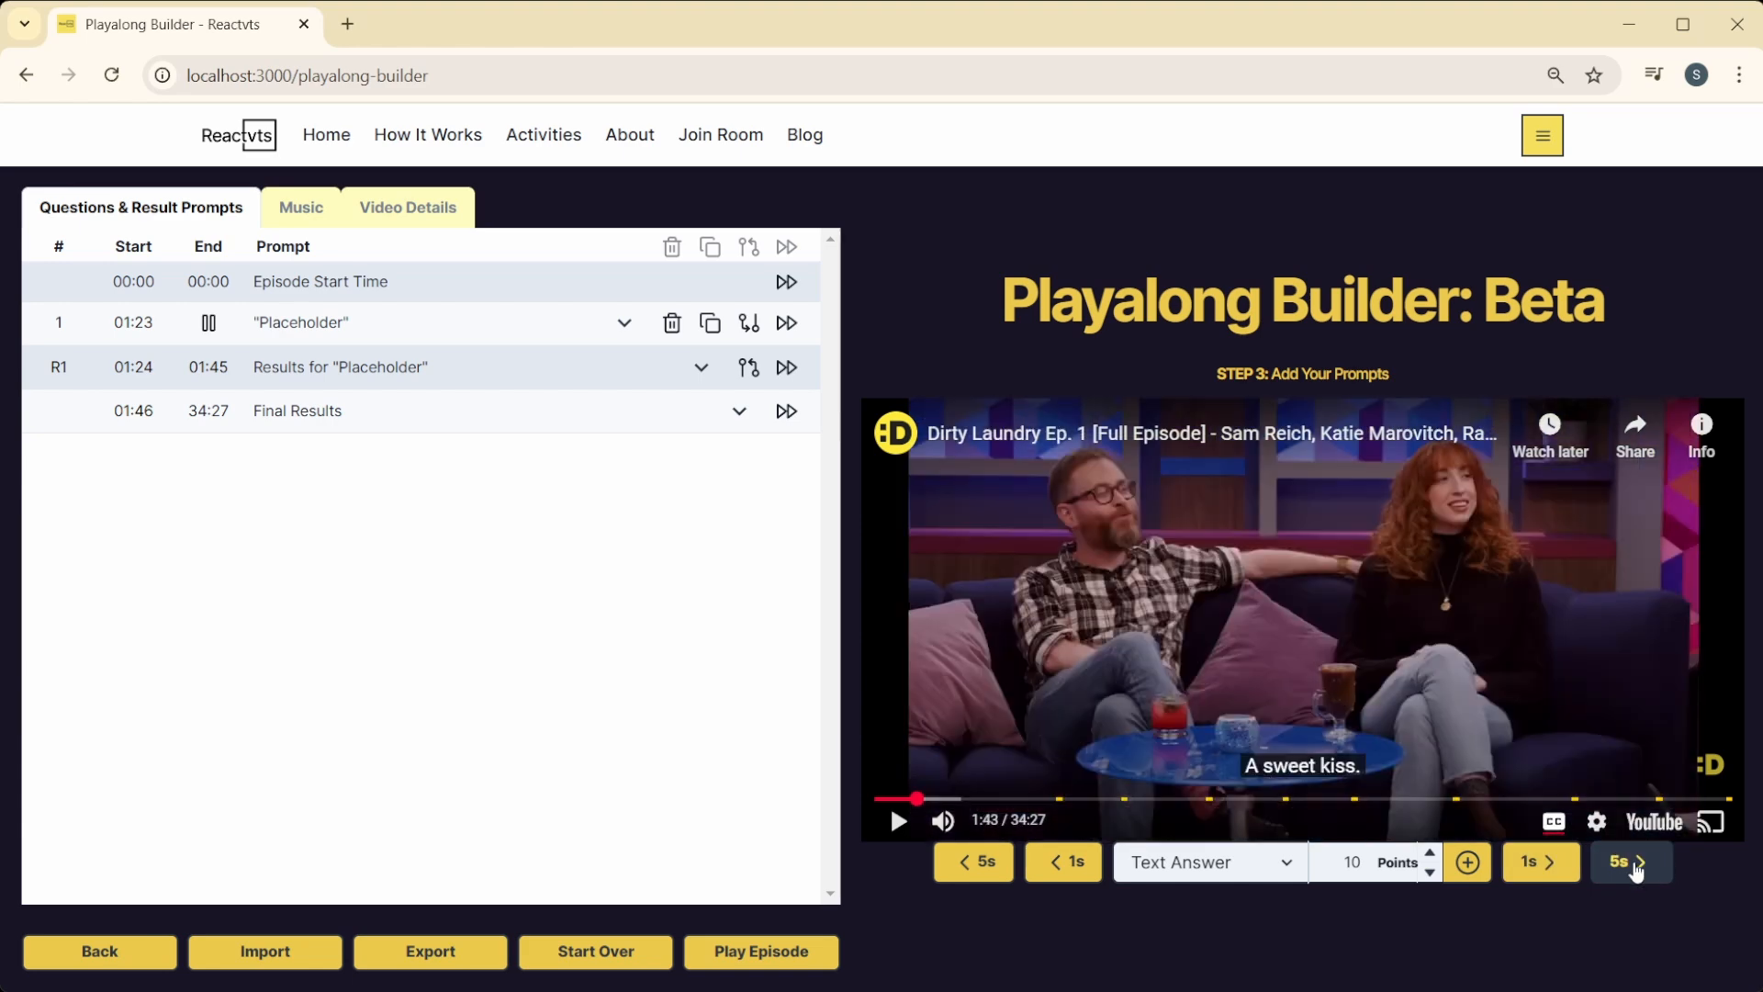
{"action": "left_click", "coordinate": [1636, 869]}
{"action": "left_click", "coordinate": [1636, 870]}
{"action": "left_click", "coordinate": [1636, 867]}
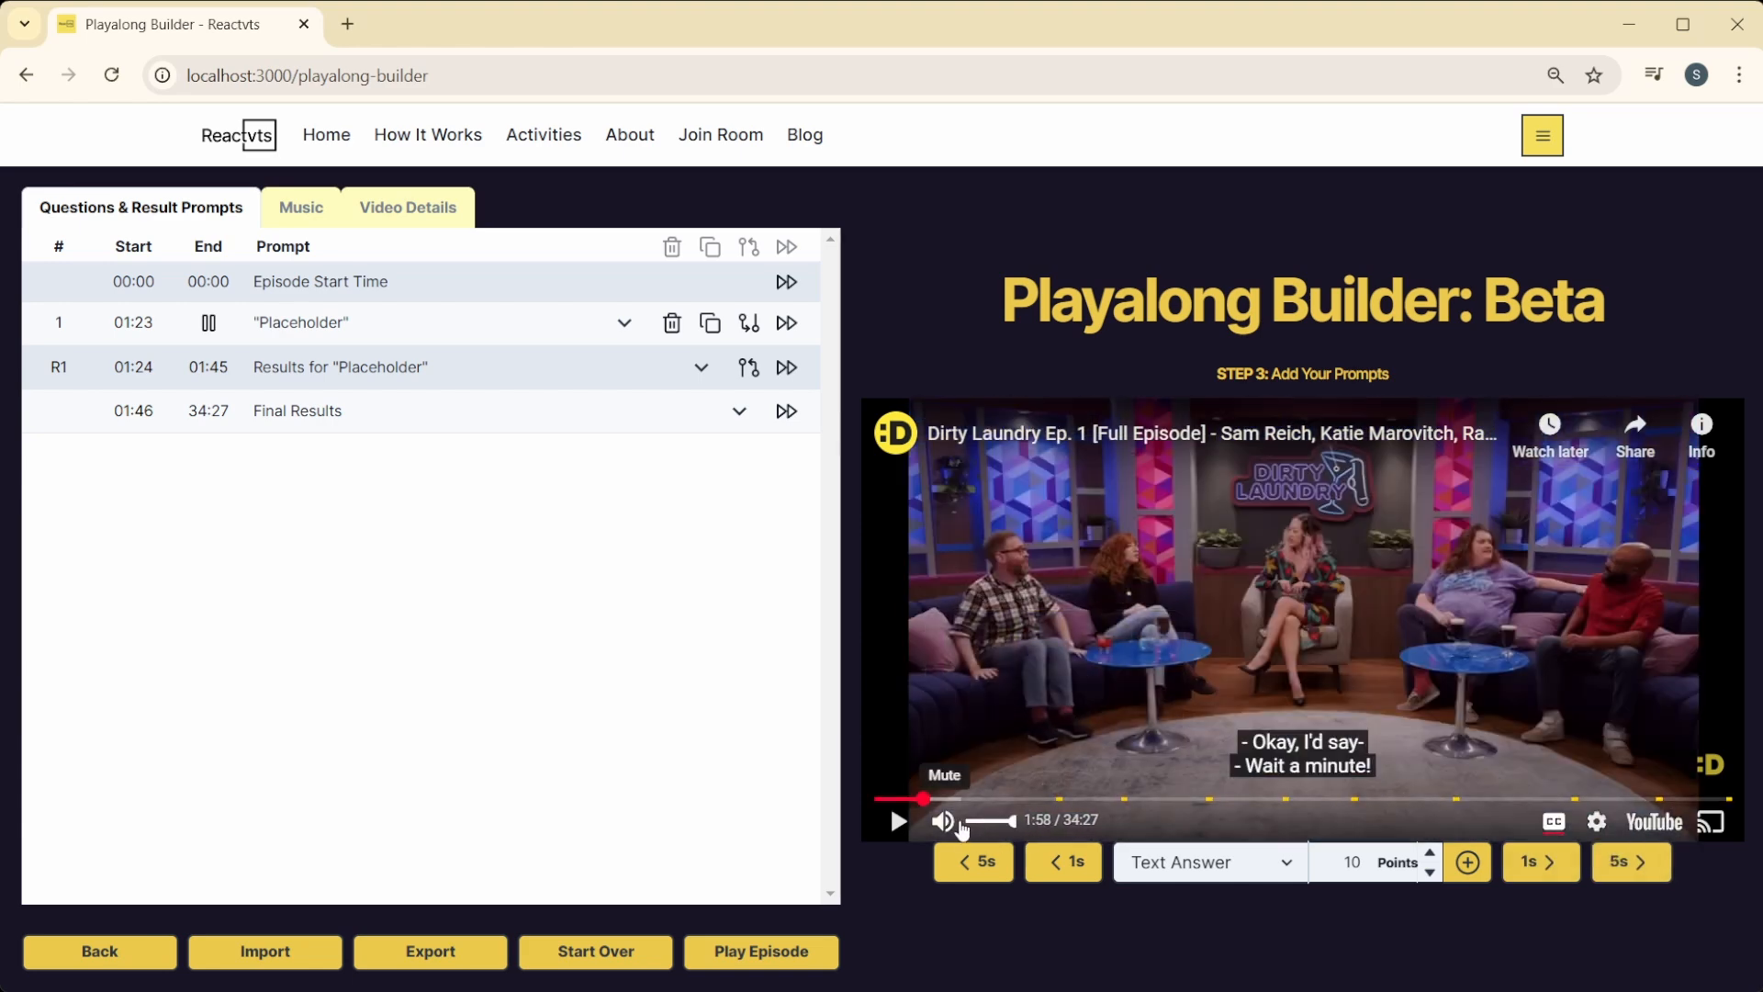
{"action": "left_click", "coordinate": [304, 334]}
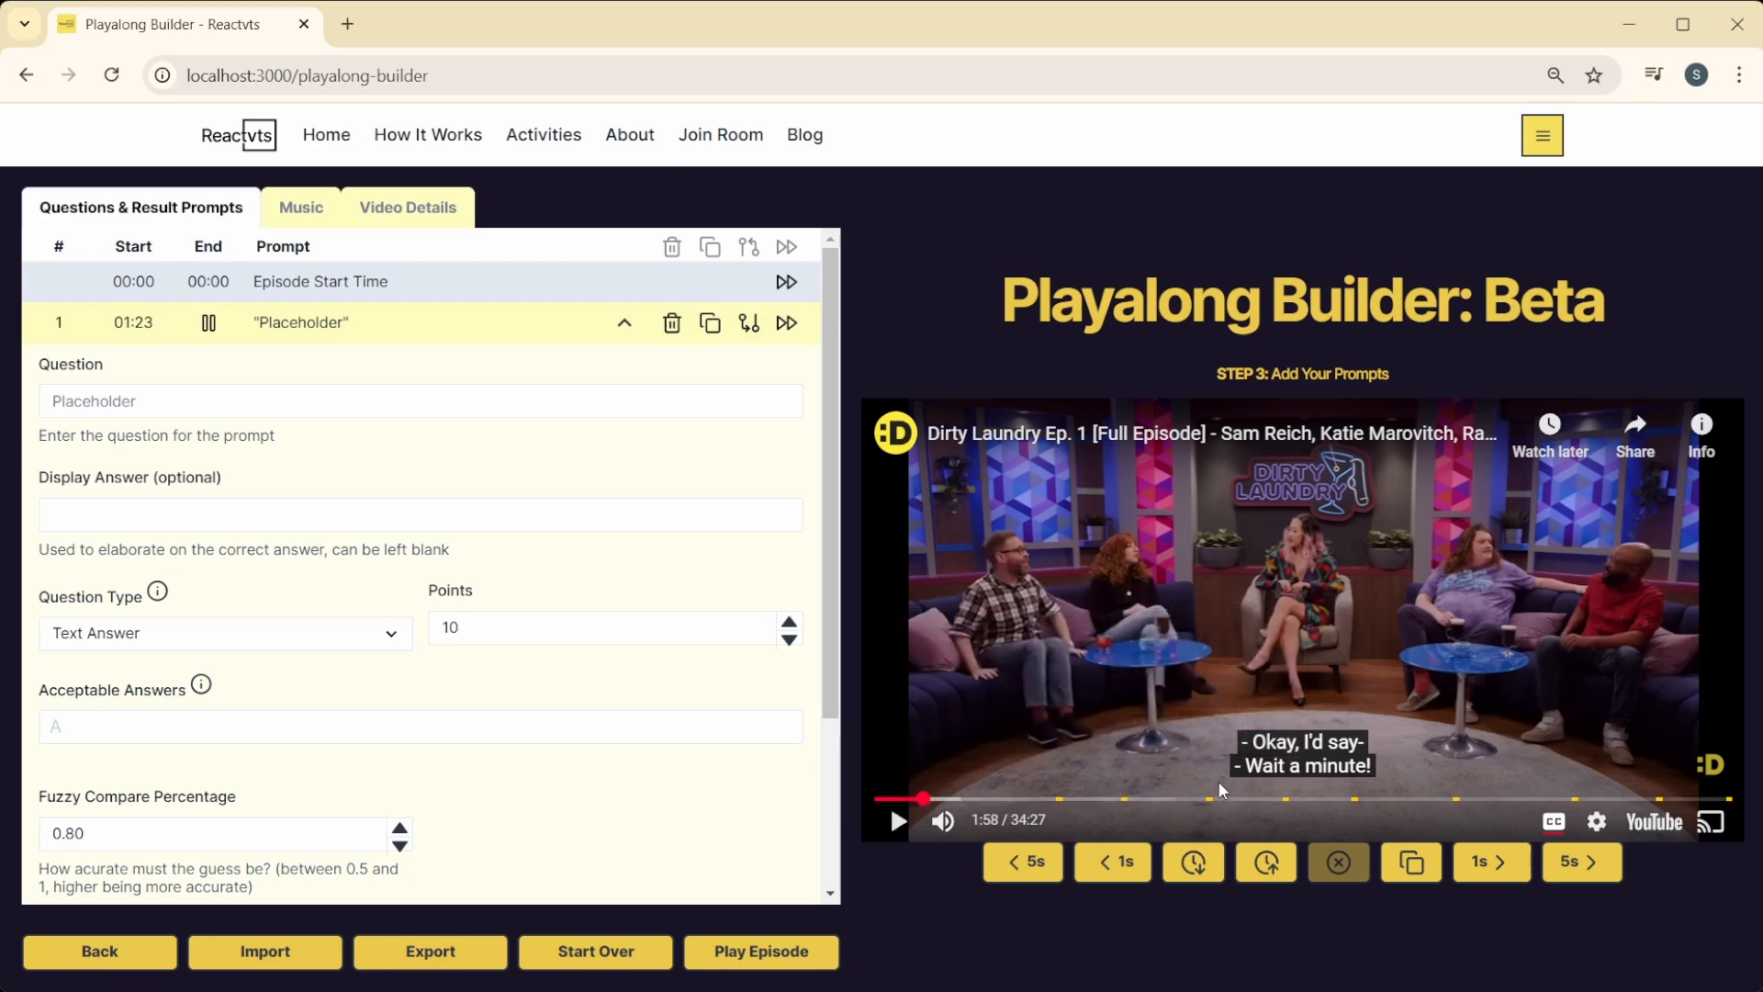
{"action": "left_click", "coordinate": [1266, 863]}
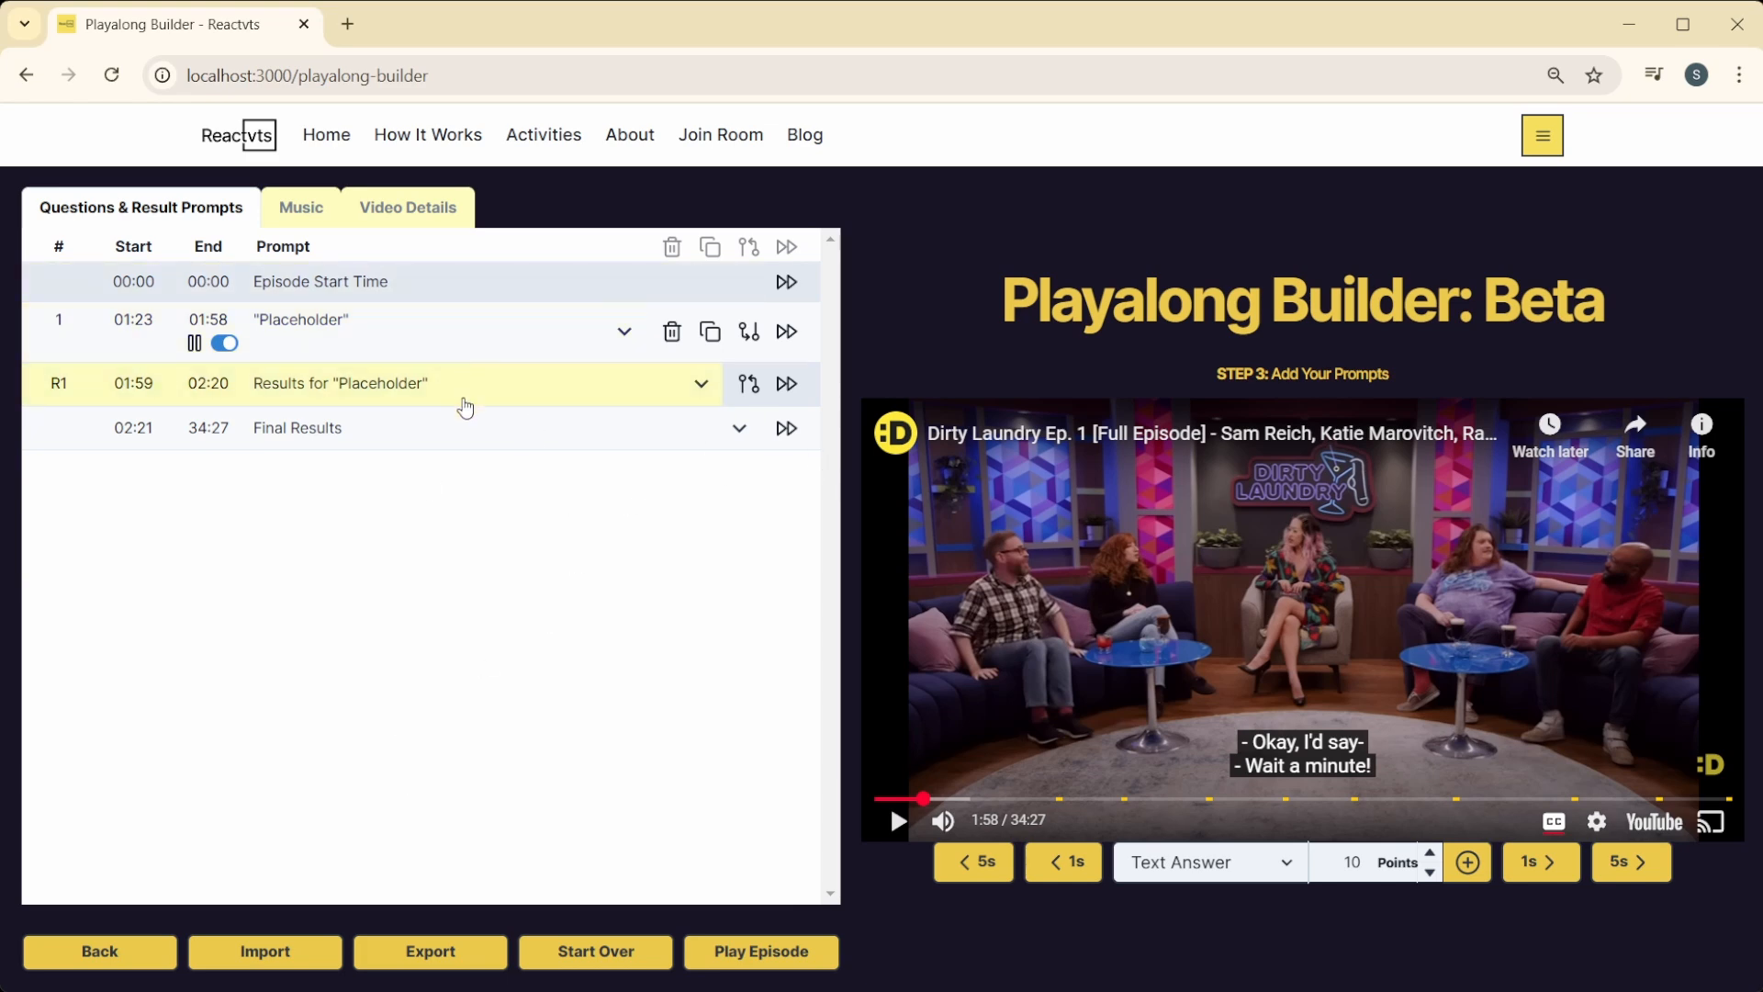
Step: View the results prompt linked to question 1 and return to its parent question prompt
{"action": "left_click", "coordinate": [750, 333]}
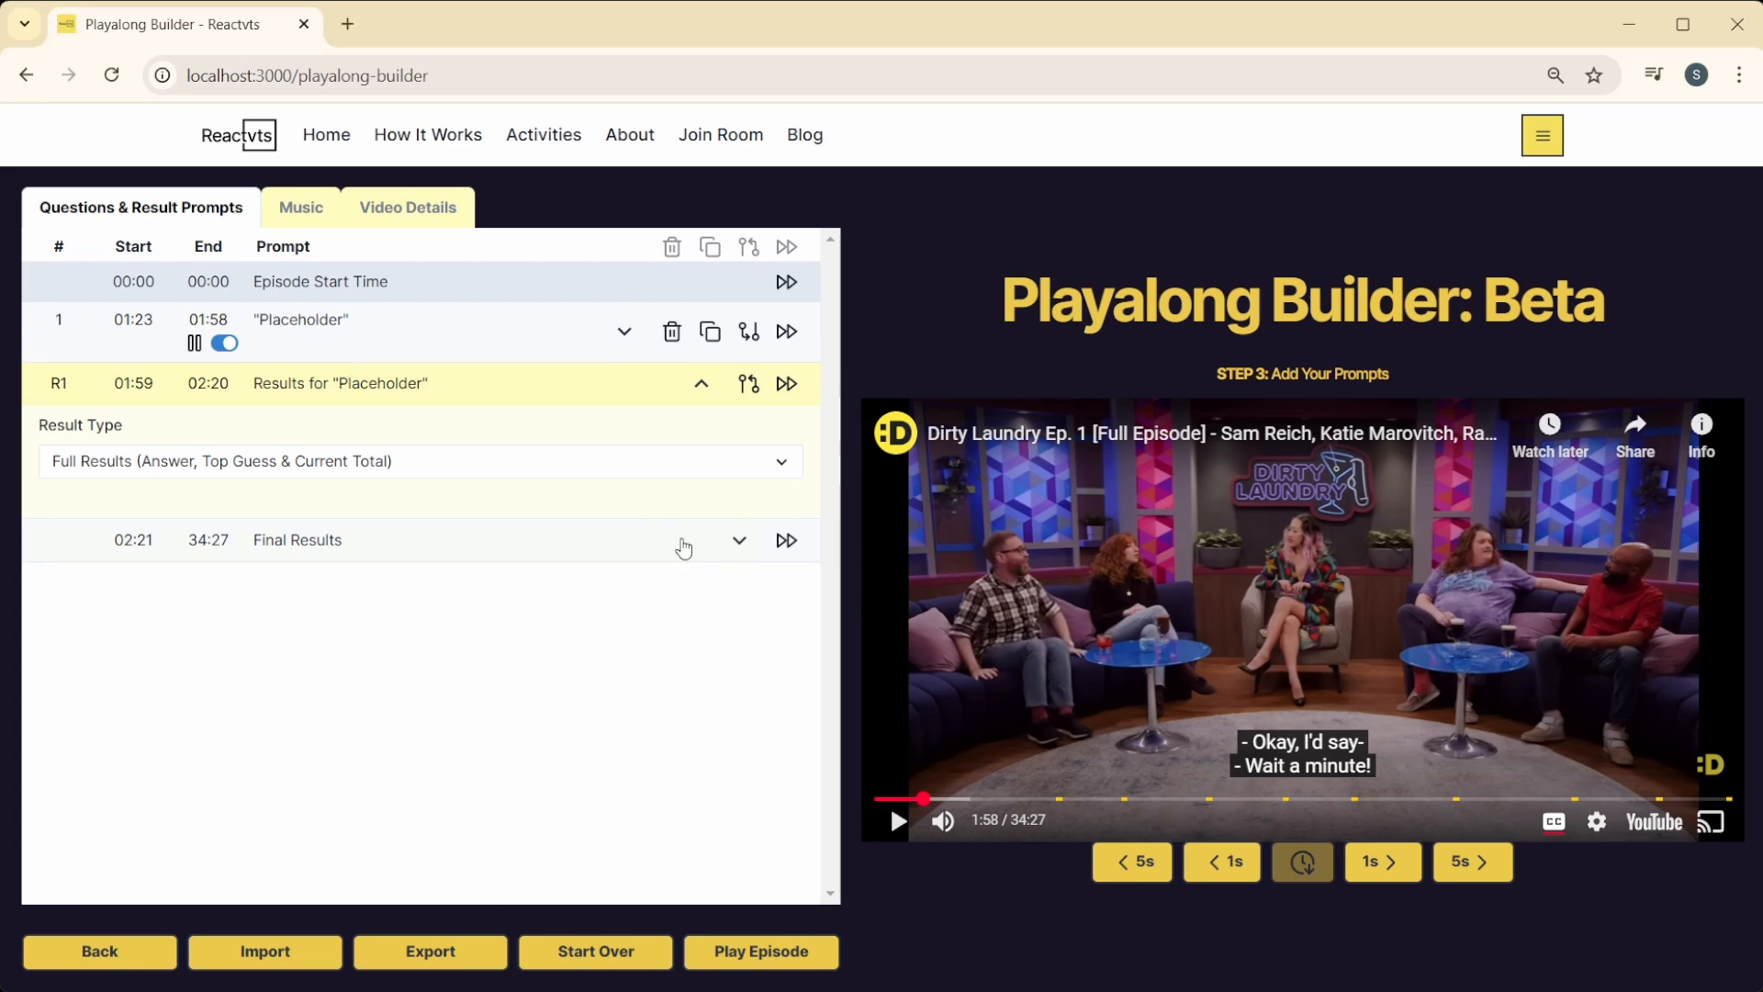
{"action": "left_click", "coordinate": [749, 386]}
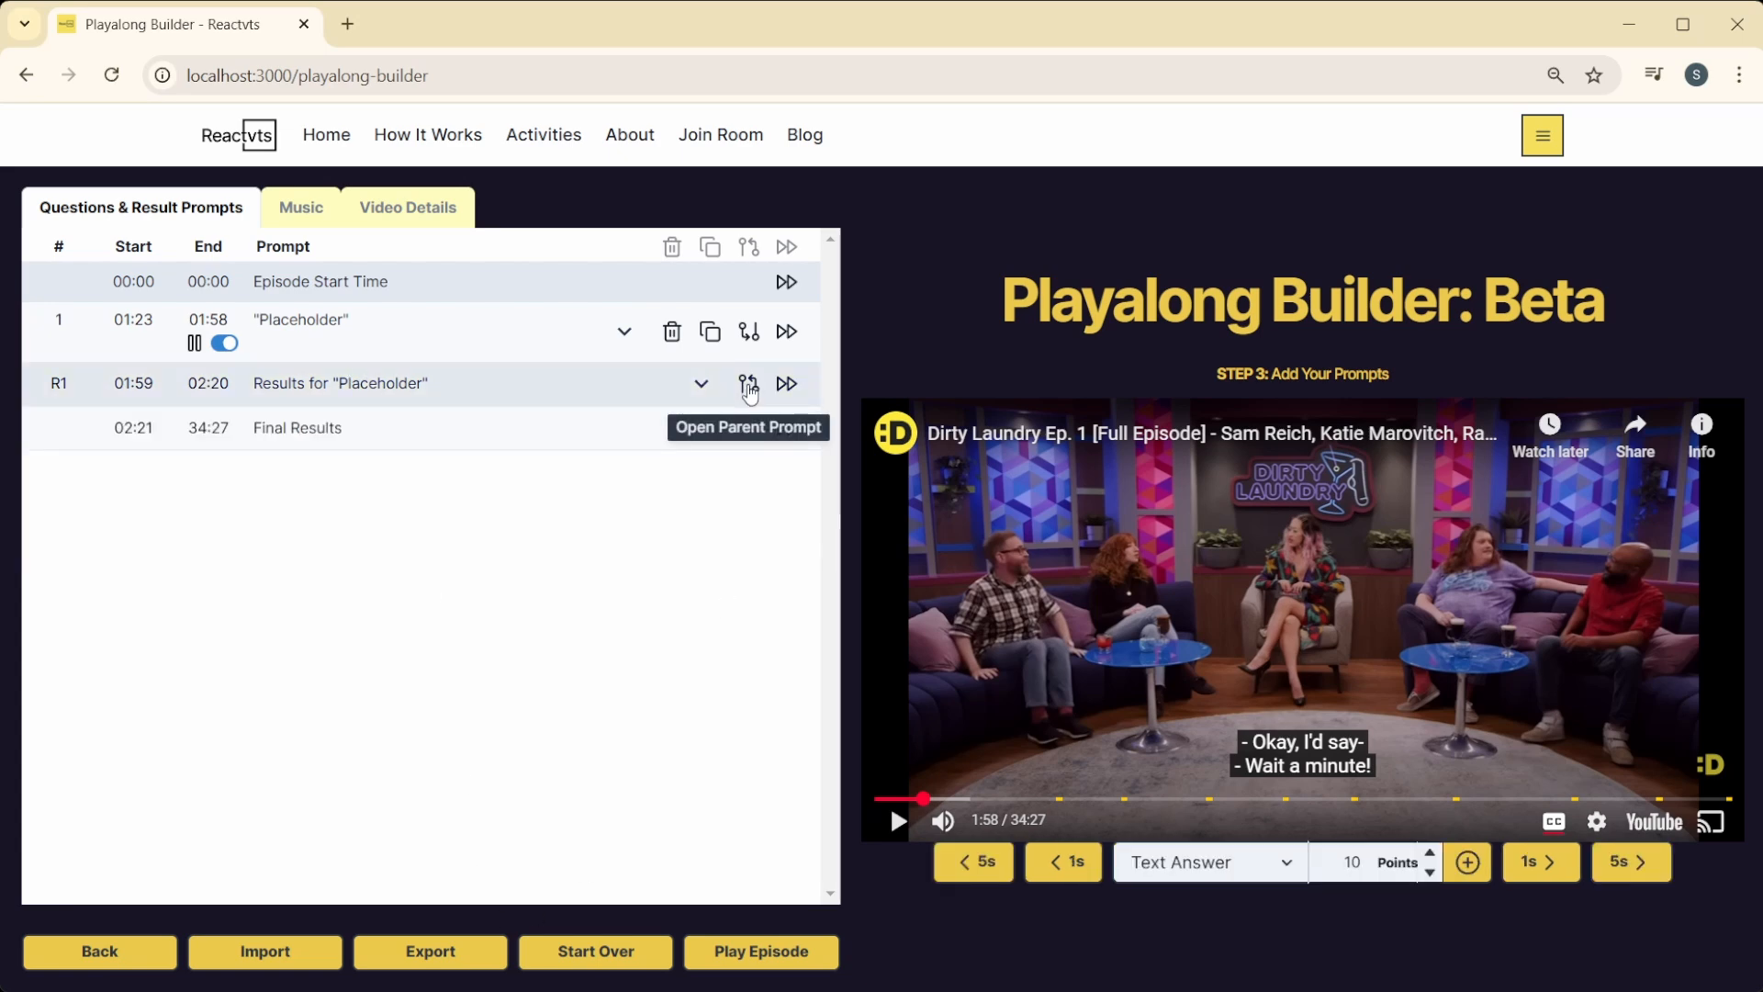
{"action": "left_click", "coordinate": [749, 386]}
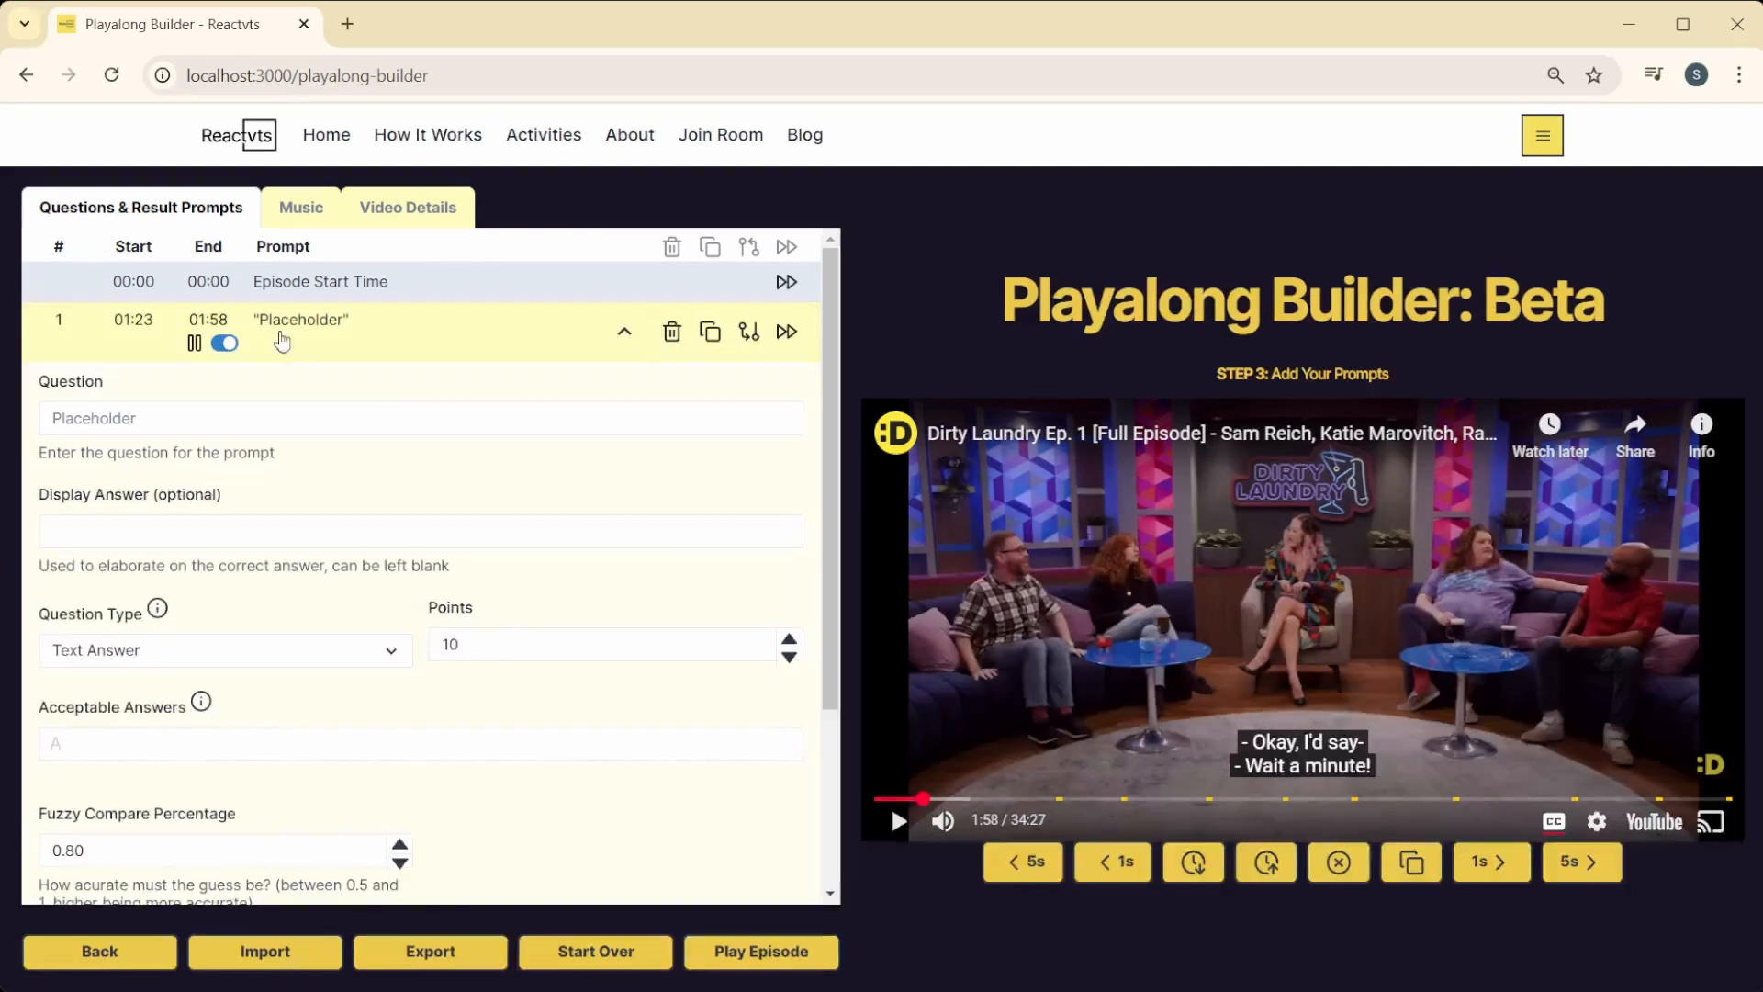
Step: Collapse question prompt 1, open its linked results prompt again, and collapse that prompt's details
{"action": "left_click", "coordinate": [343, 338]}
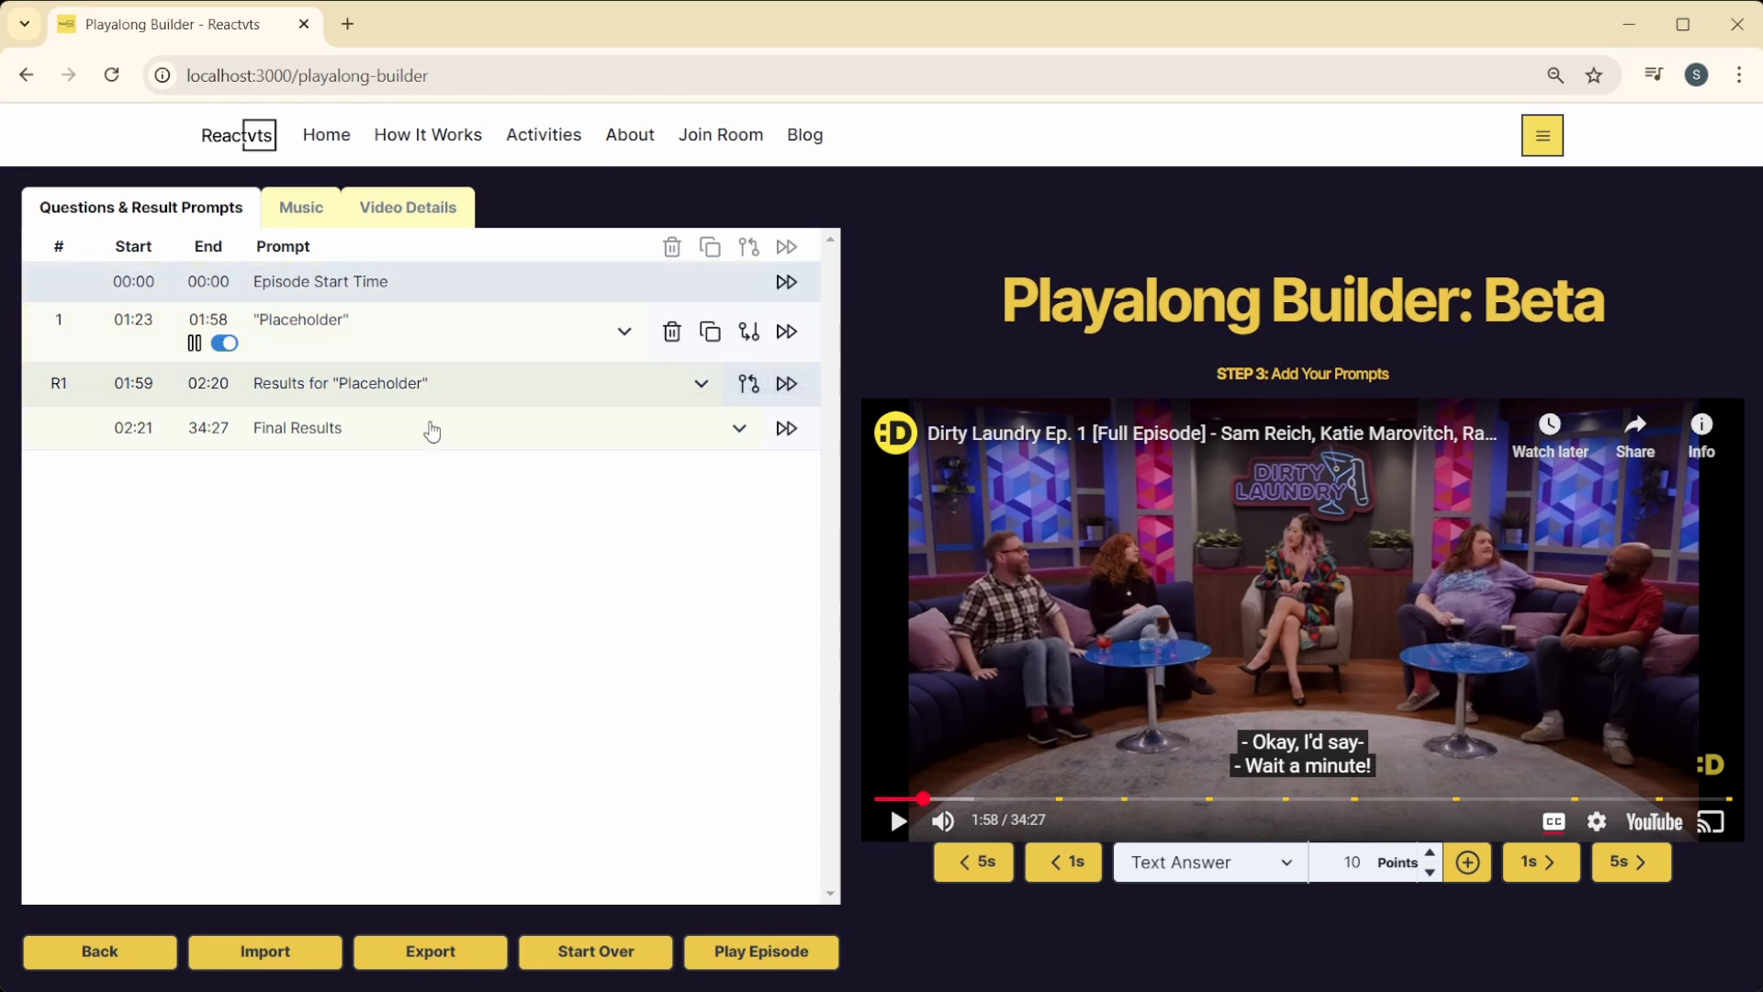
{"action": "left_click", "coordinate": [751, 332]}
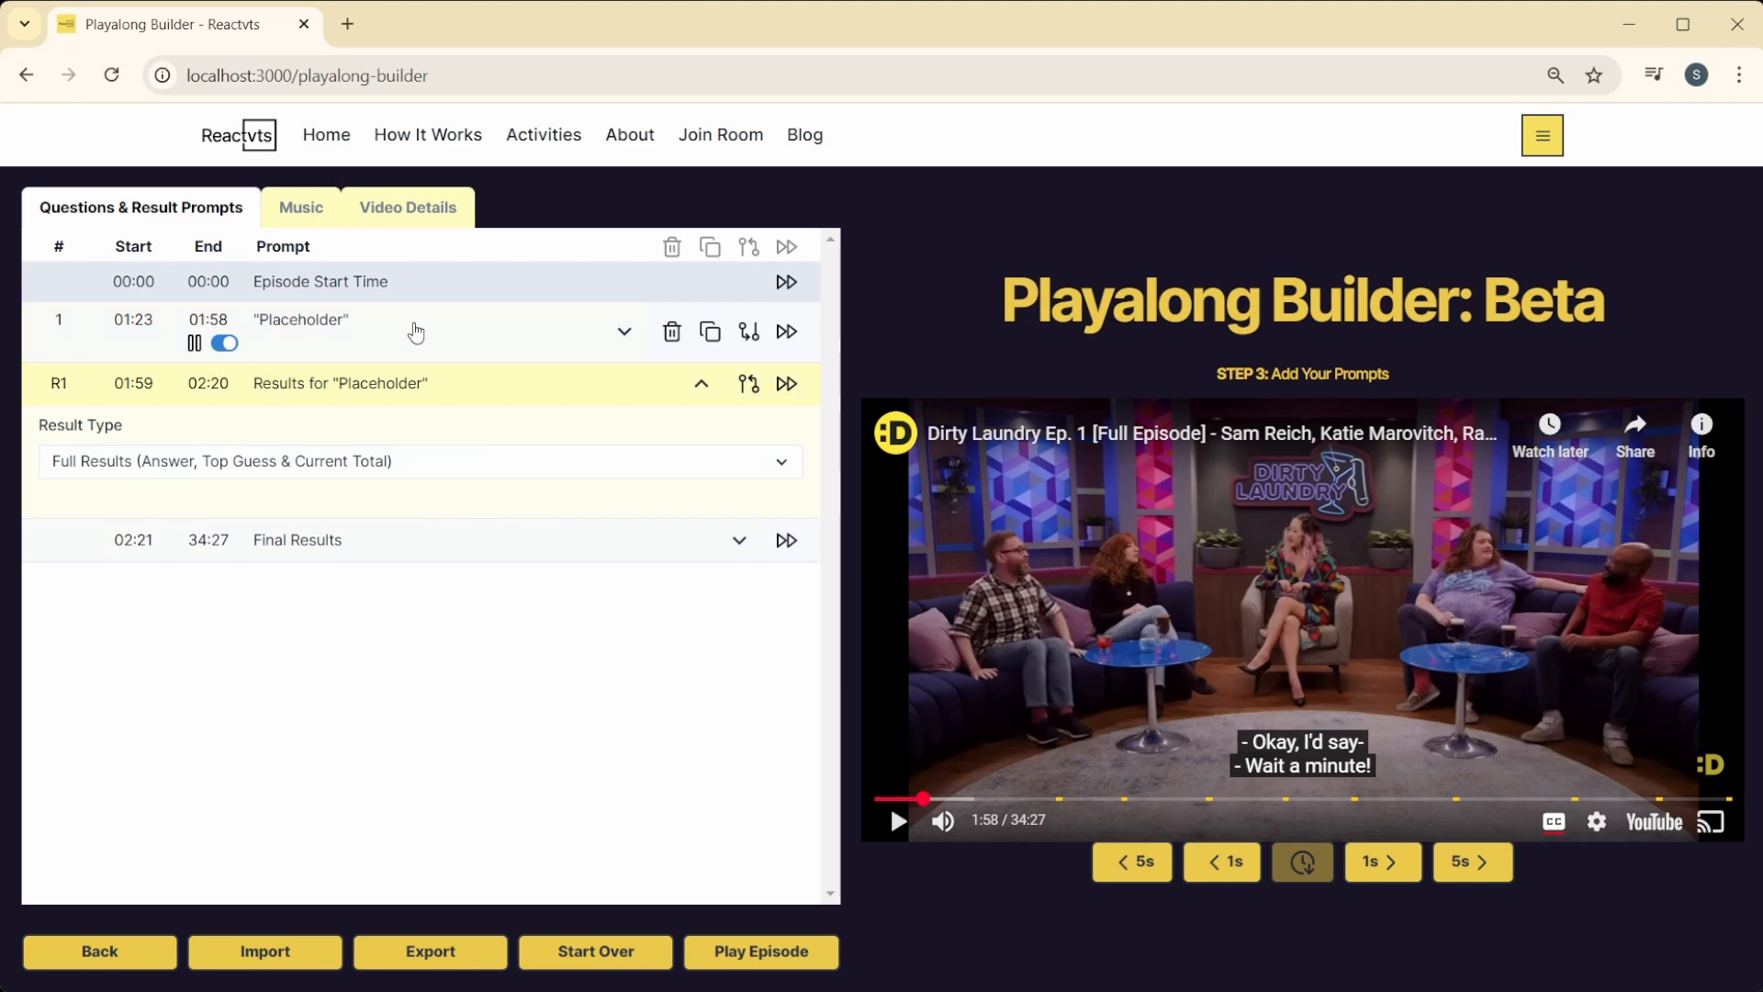
{"action": "left_click", "coordinate": [365, 395]}
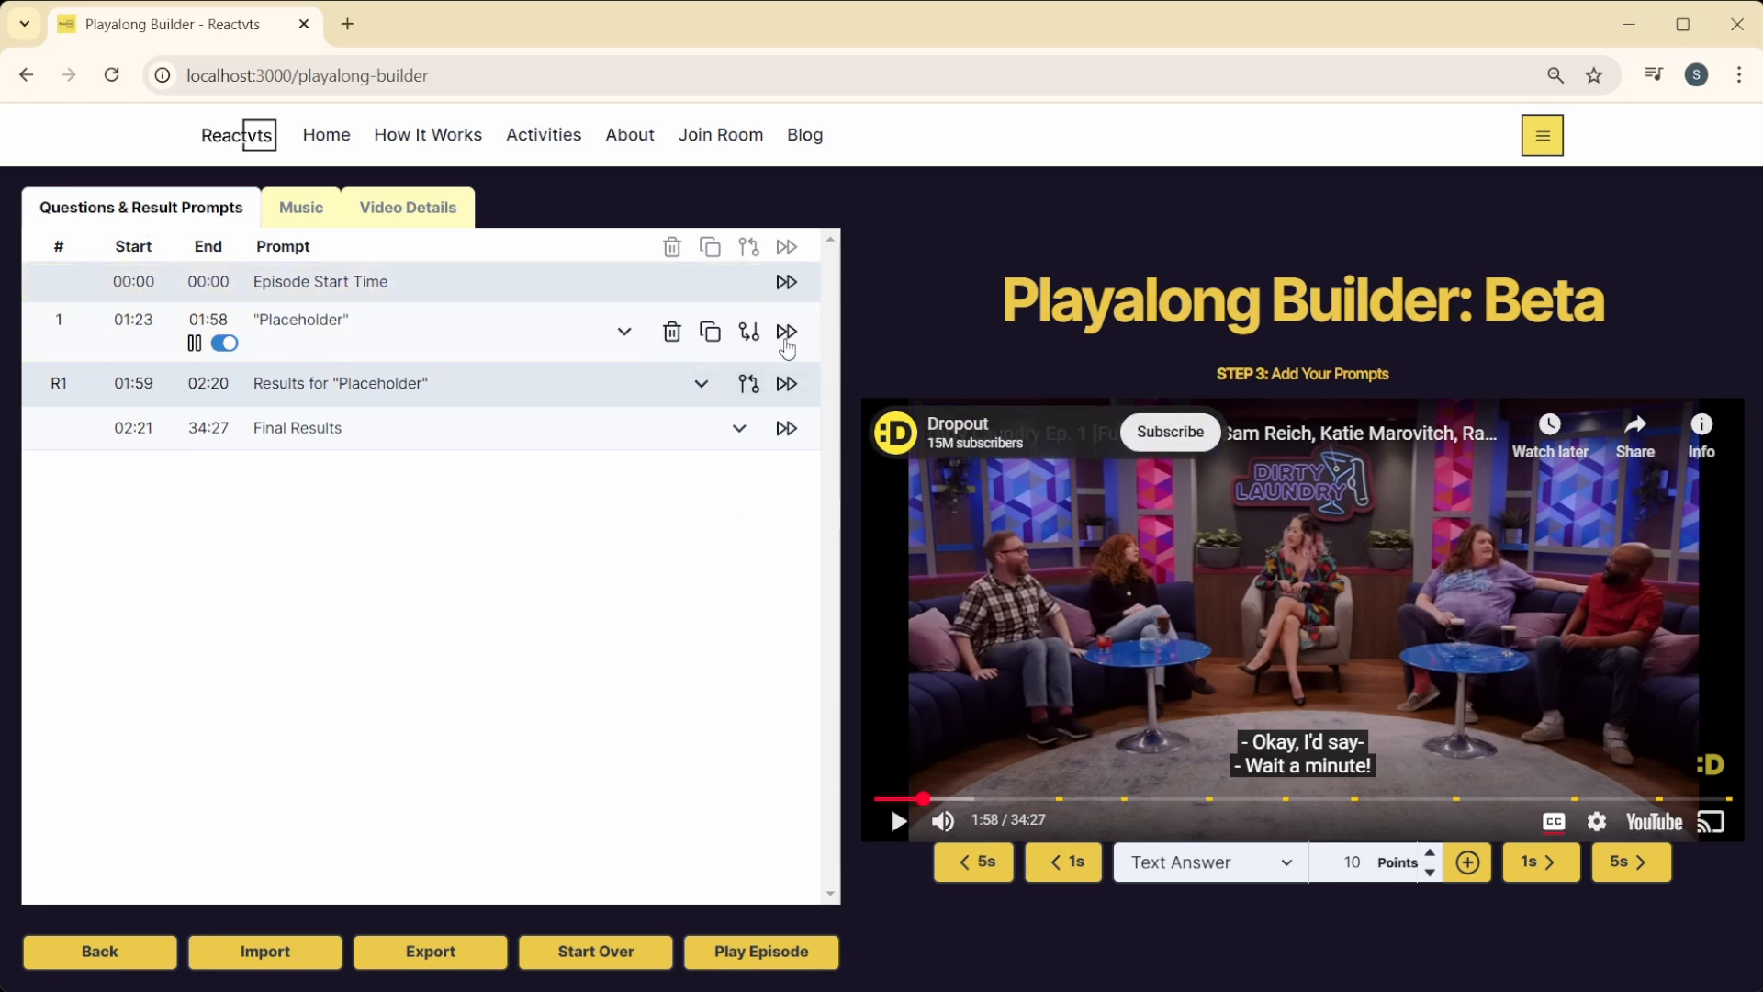
Step: Jump the video between the start and end of question prompt 1 and the start of its results prompt
{"action": "left_click", "coordinate": [786, 332]}
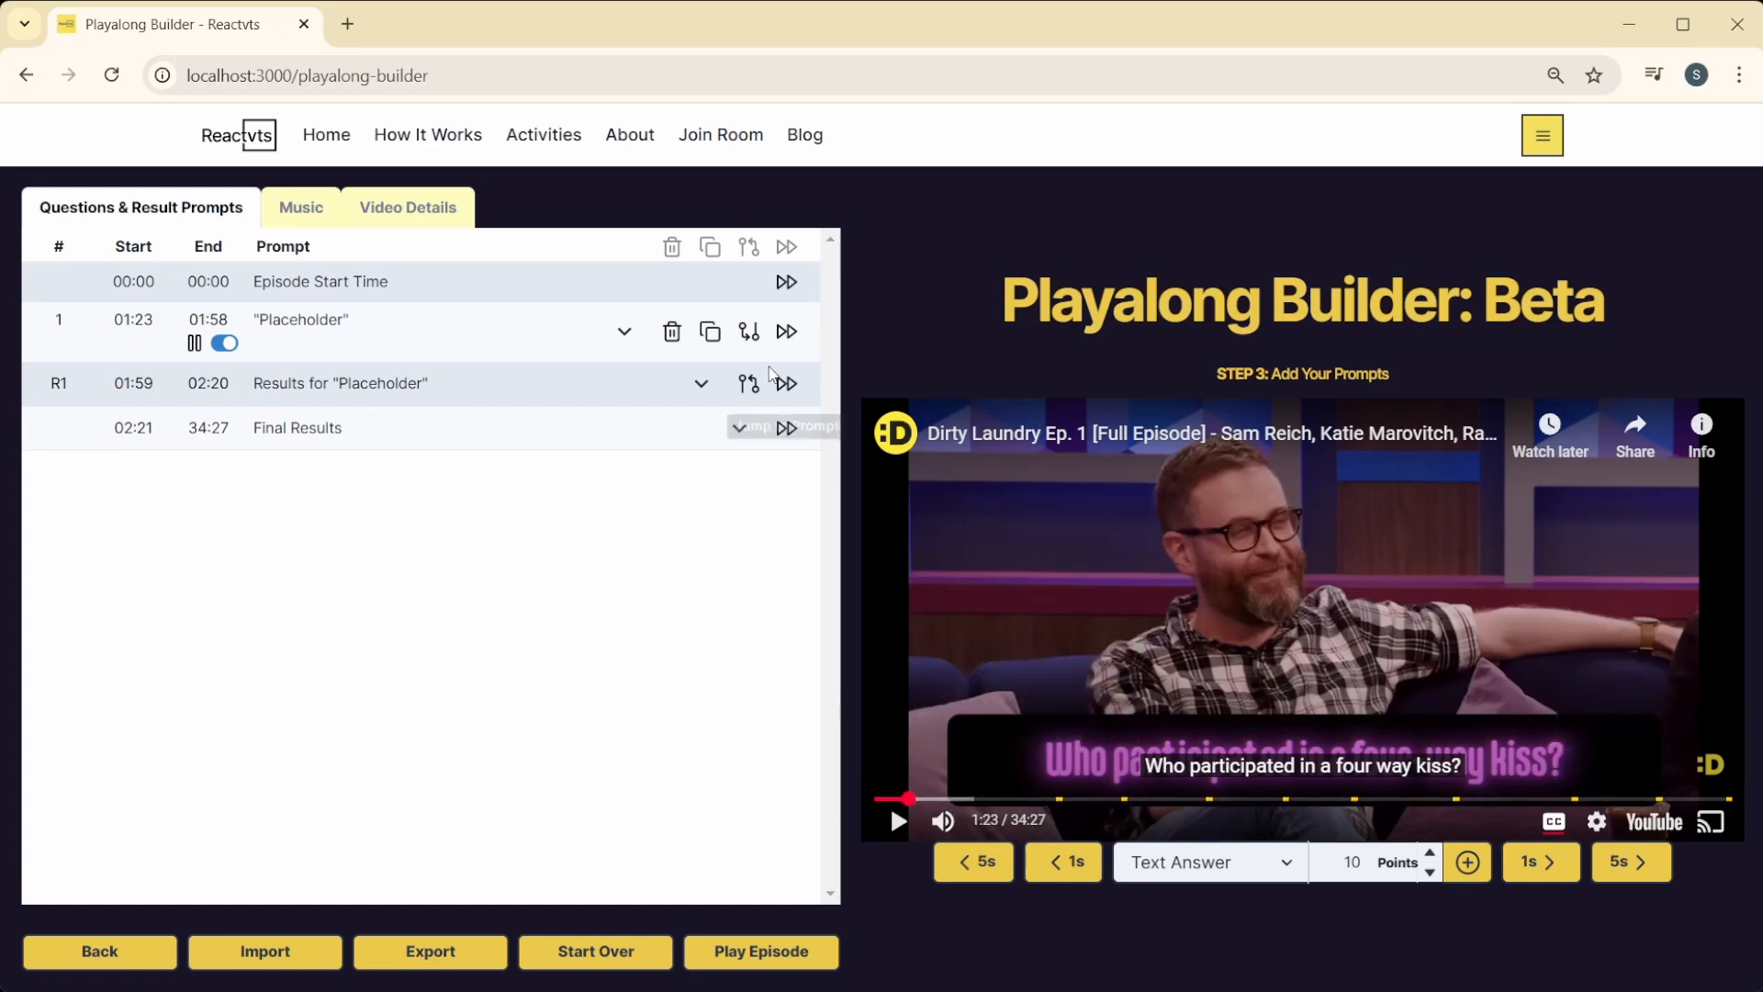
{"action": "left_click", "coordinate": [786, 331]}
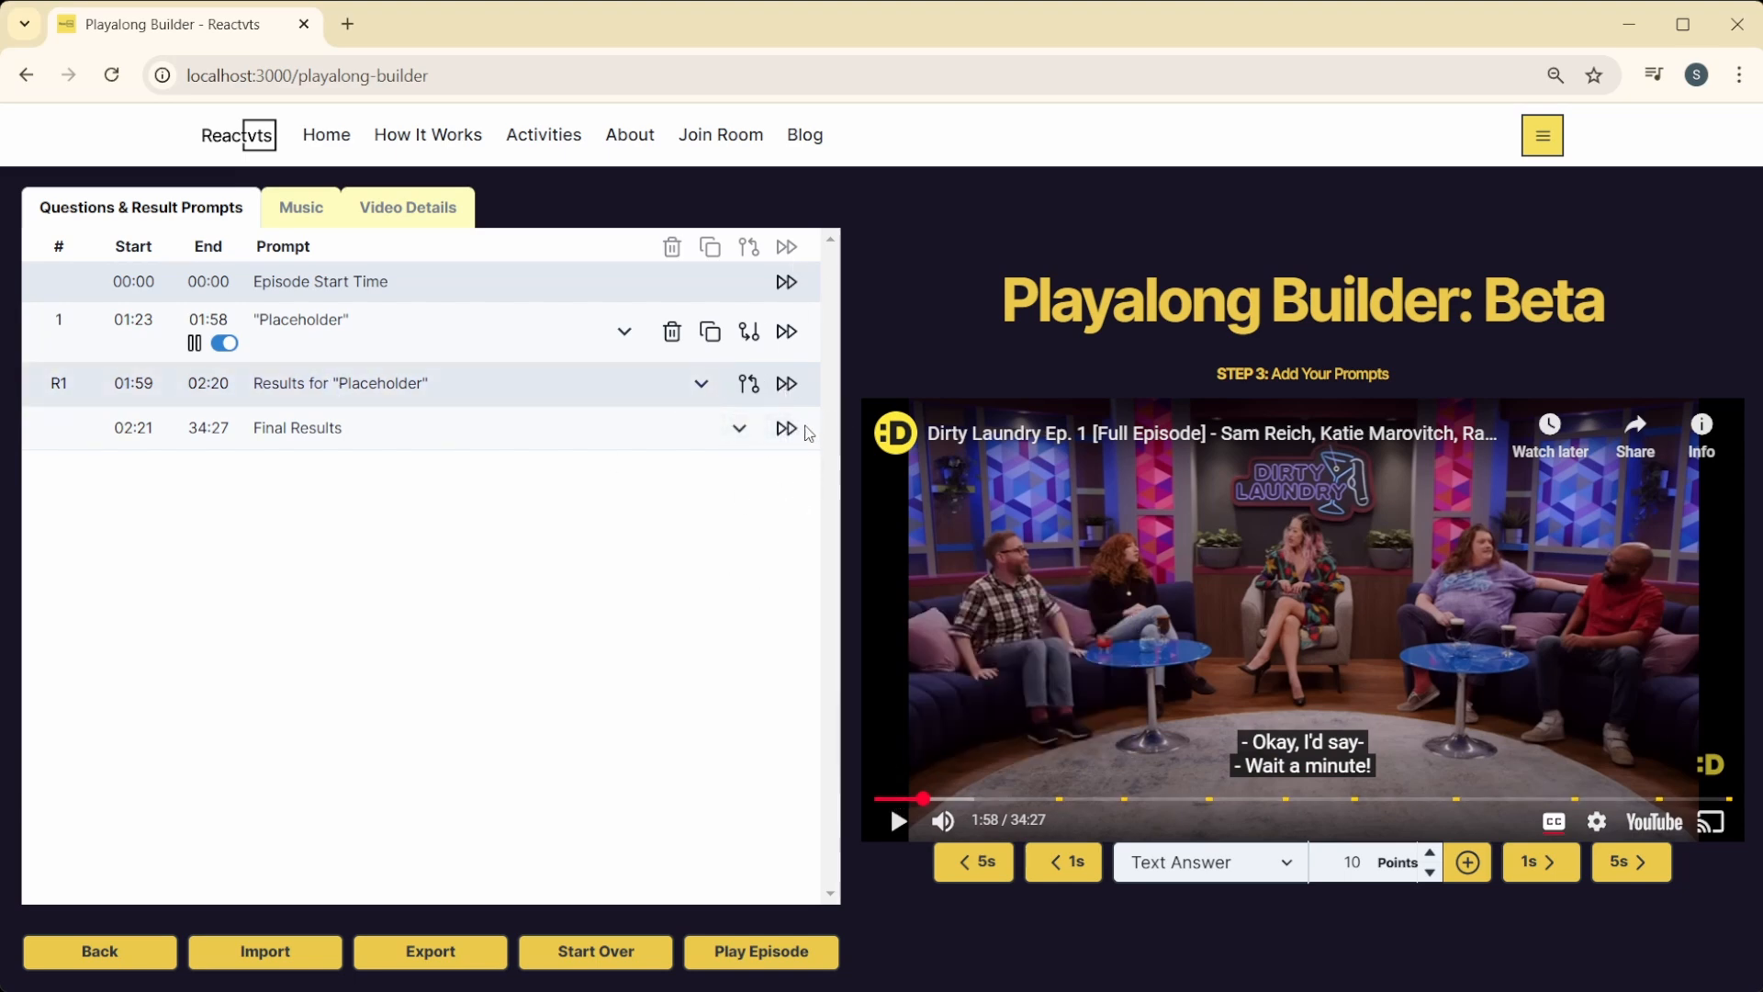
{"action": "left_click", "coordinate": [787, 384]}
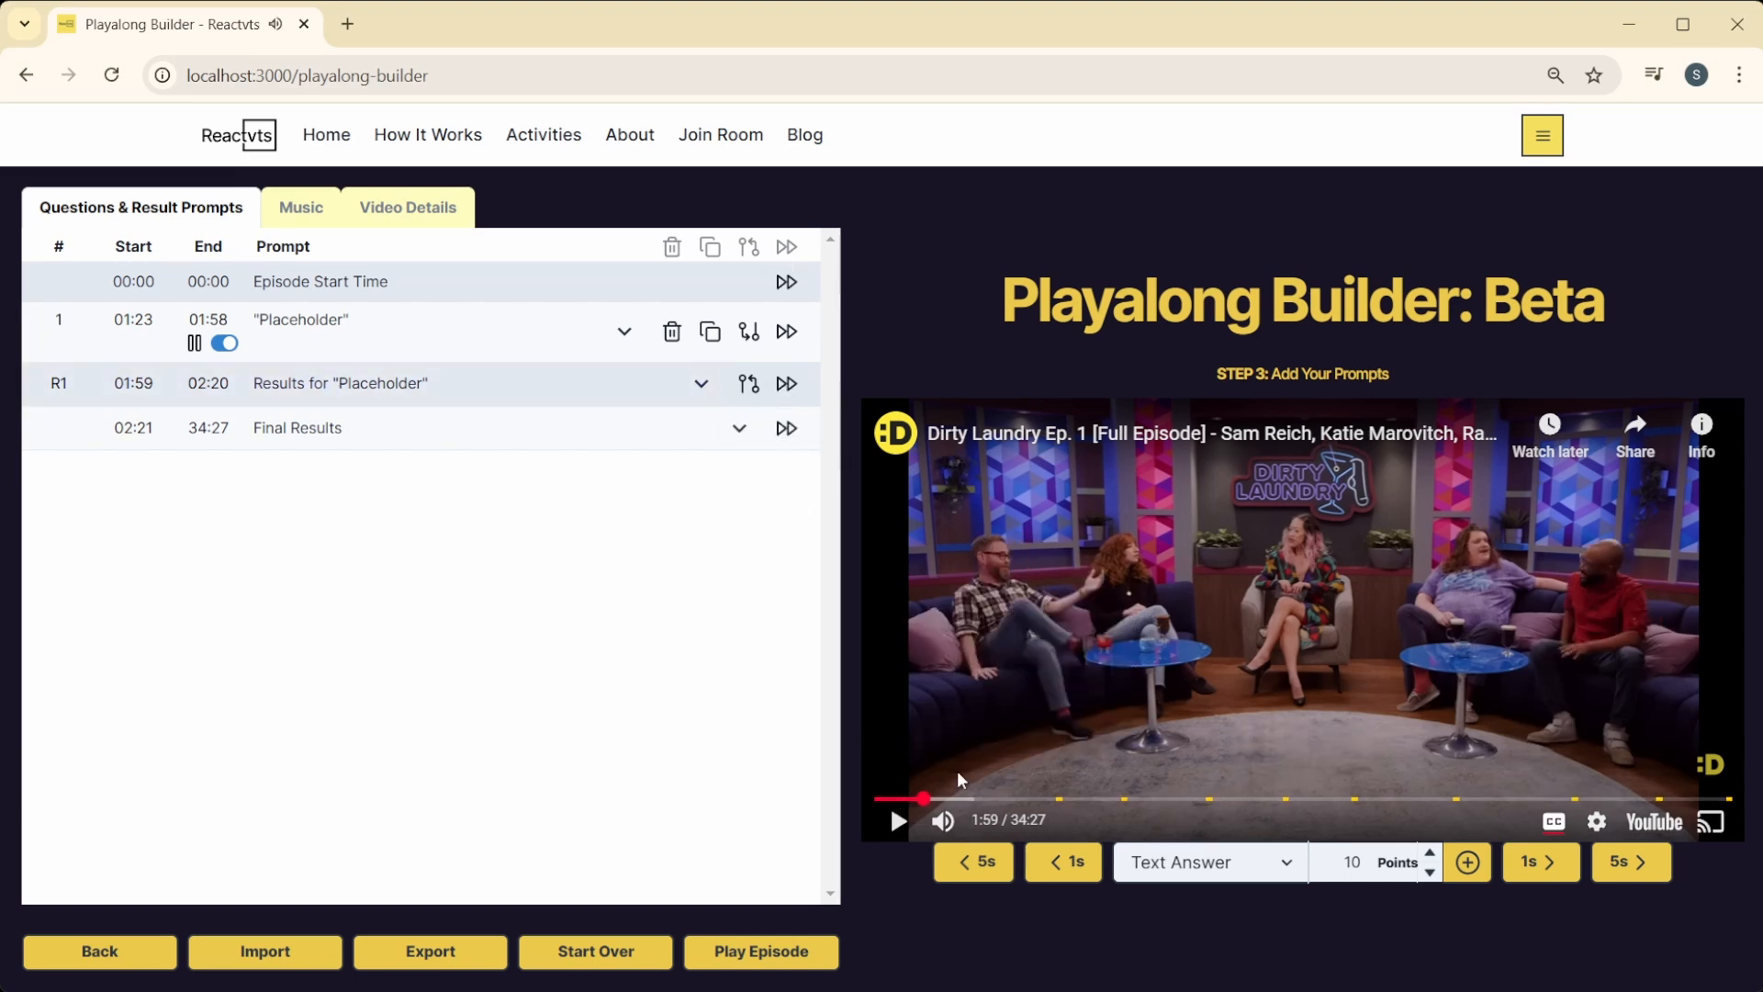
{"action": "left_click", "coordinate": [792, 336]}
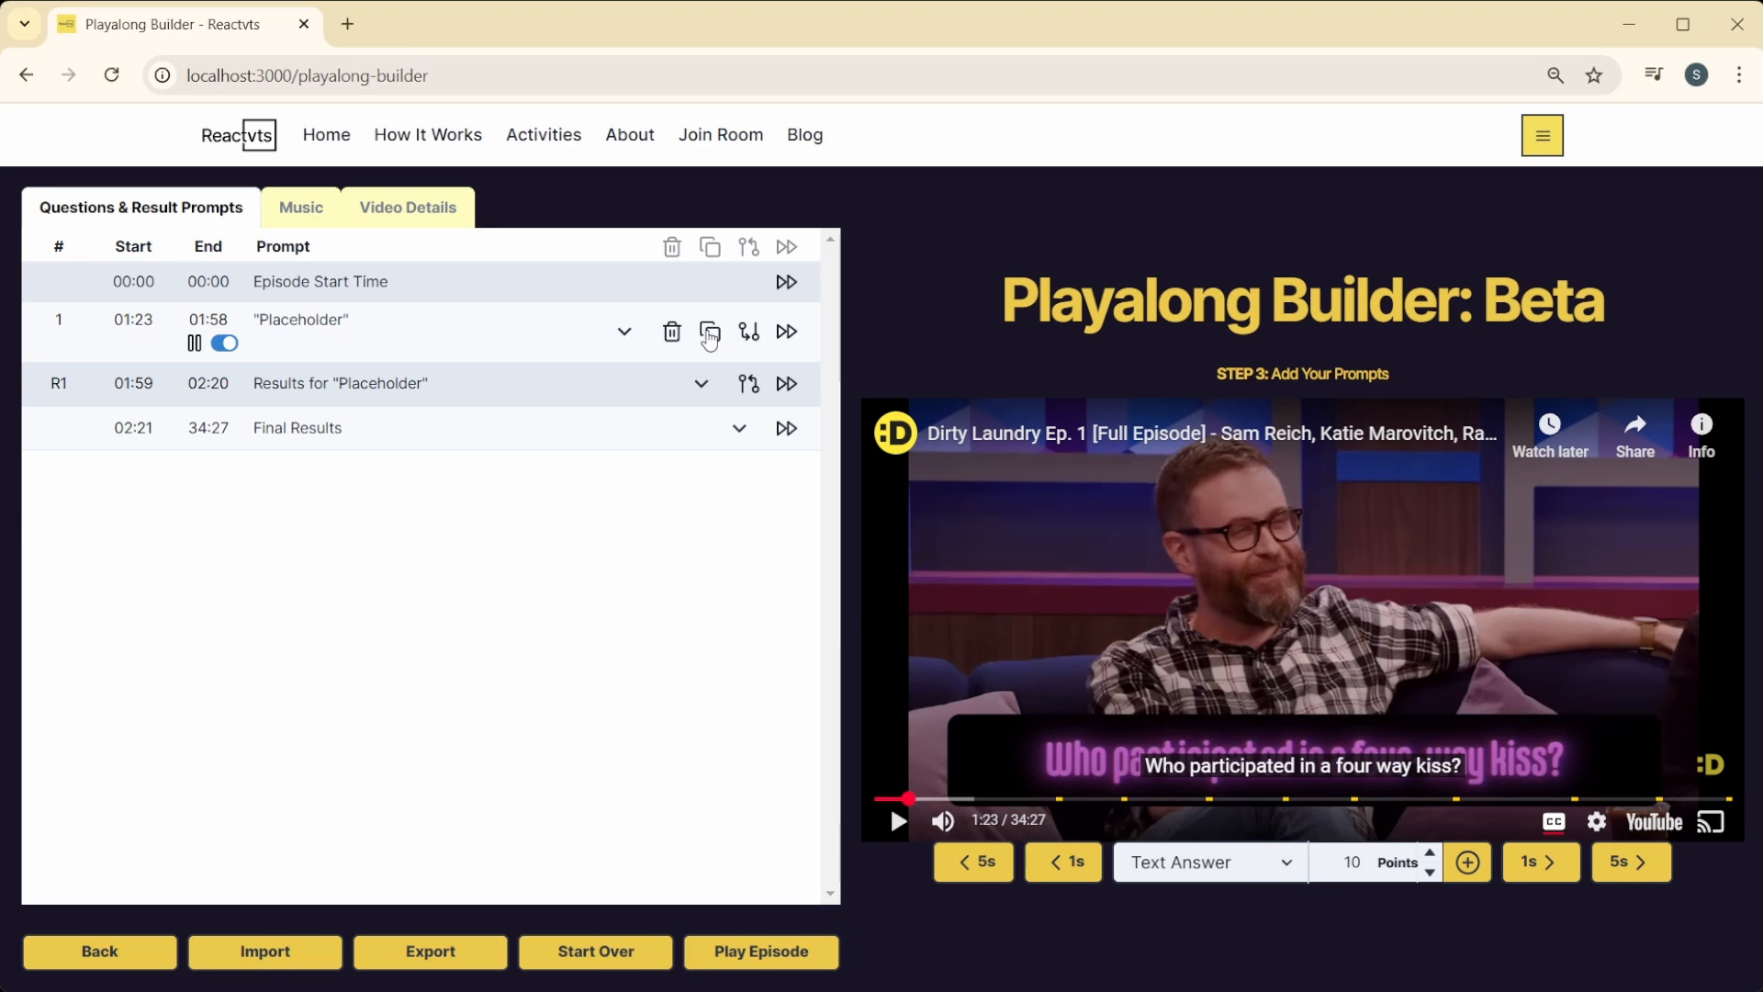
Step: Clear the guessing end time of question prompt 1 so it autopauses instead
{"action": "left_click", "coordinate": [424, 332]}
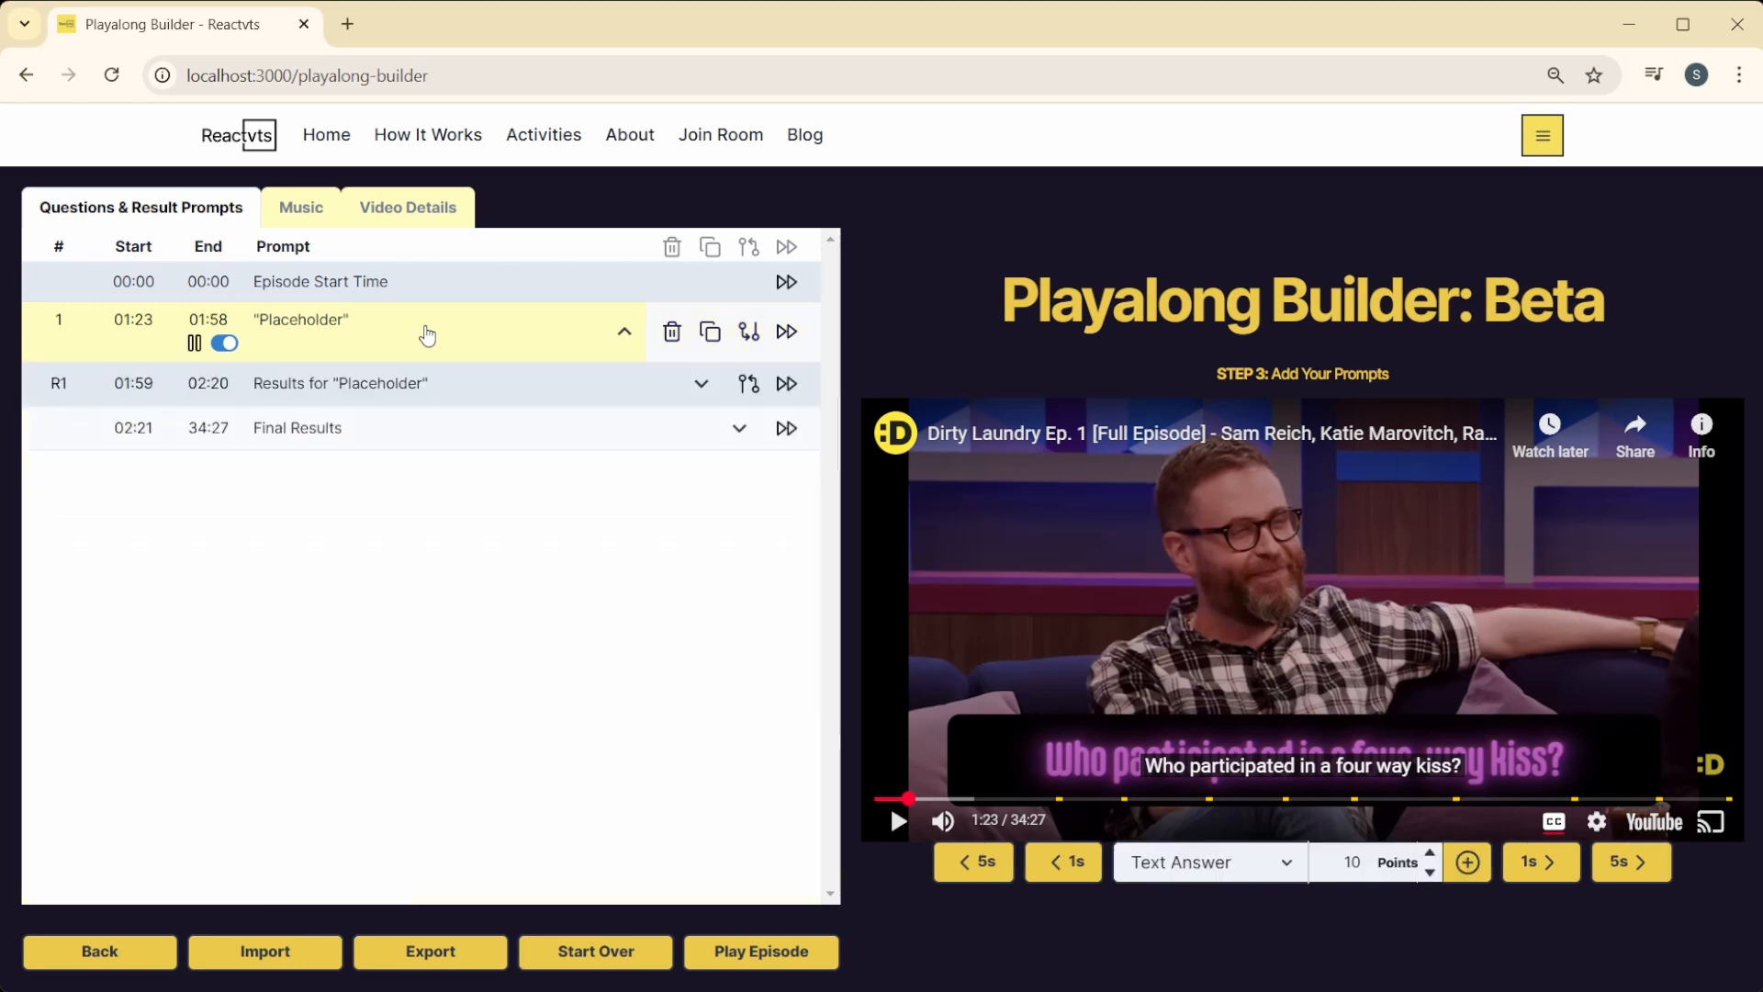
{"action": "left_click", "coordinate": [623, 333]}
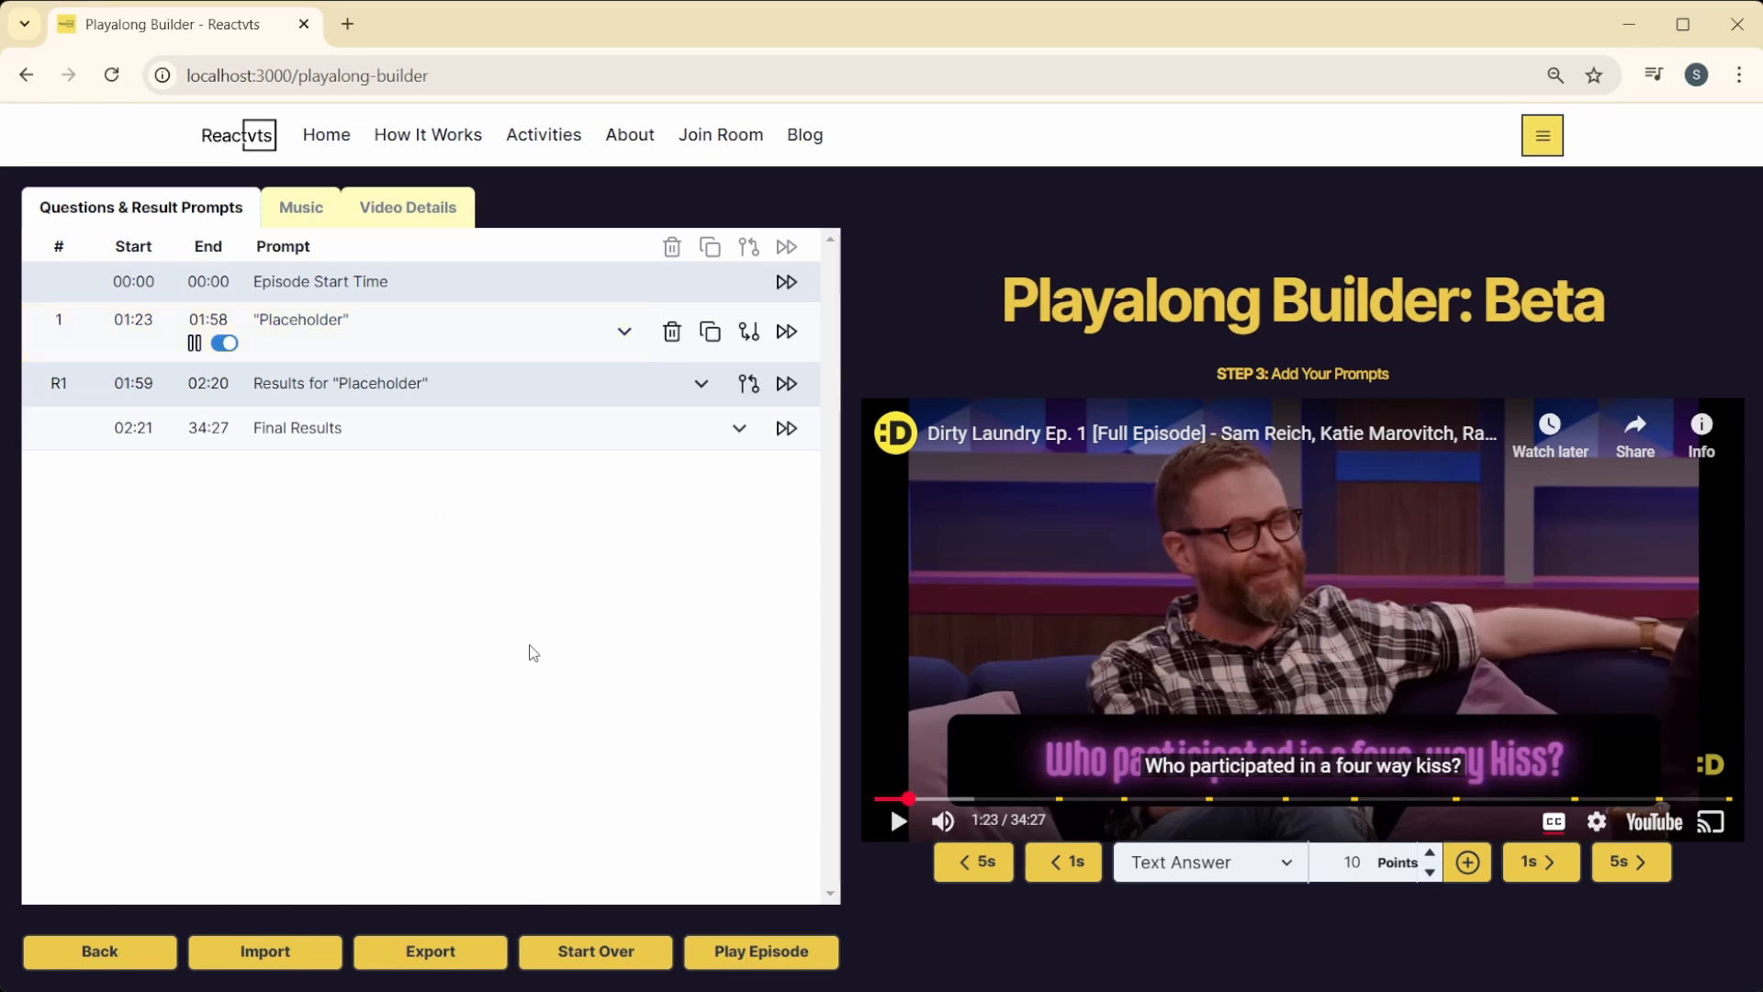
{"action": "left_click", "coordinate": [394, 328]}
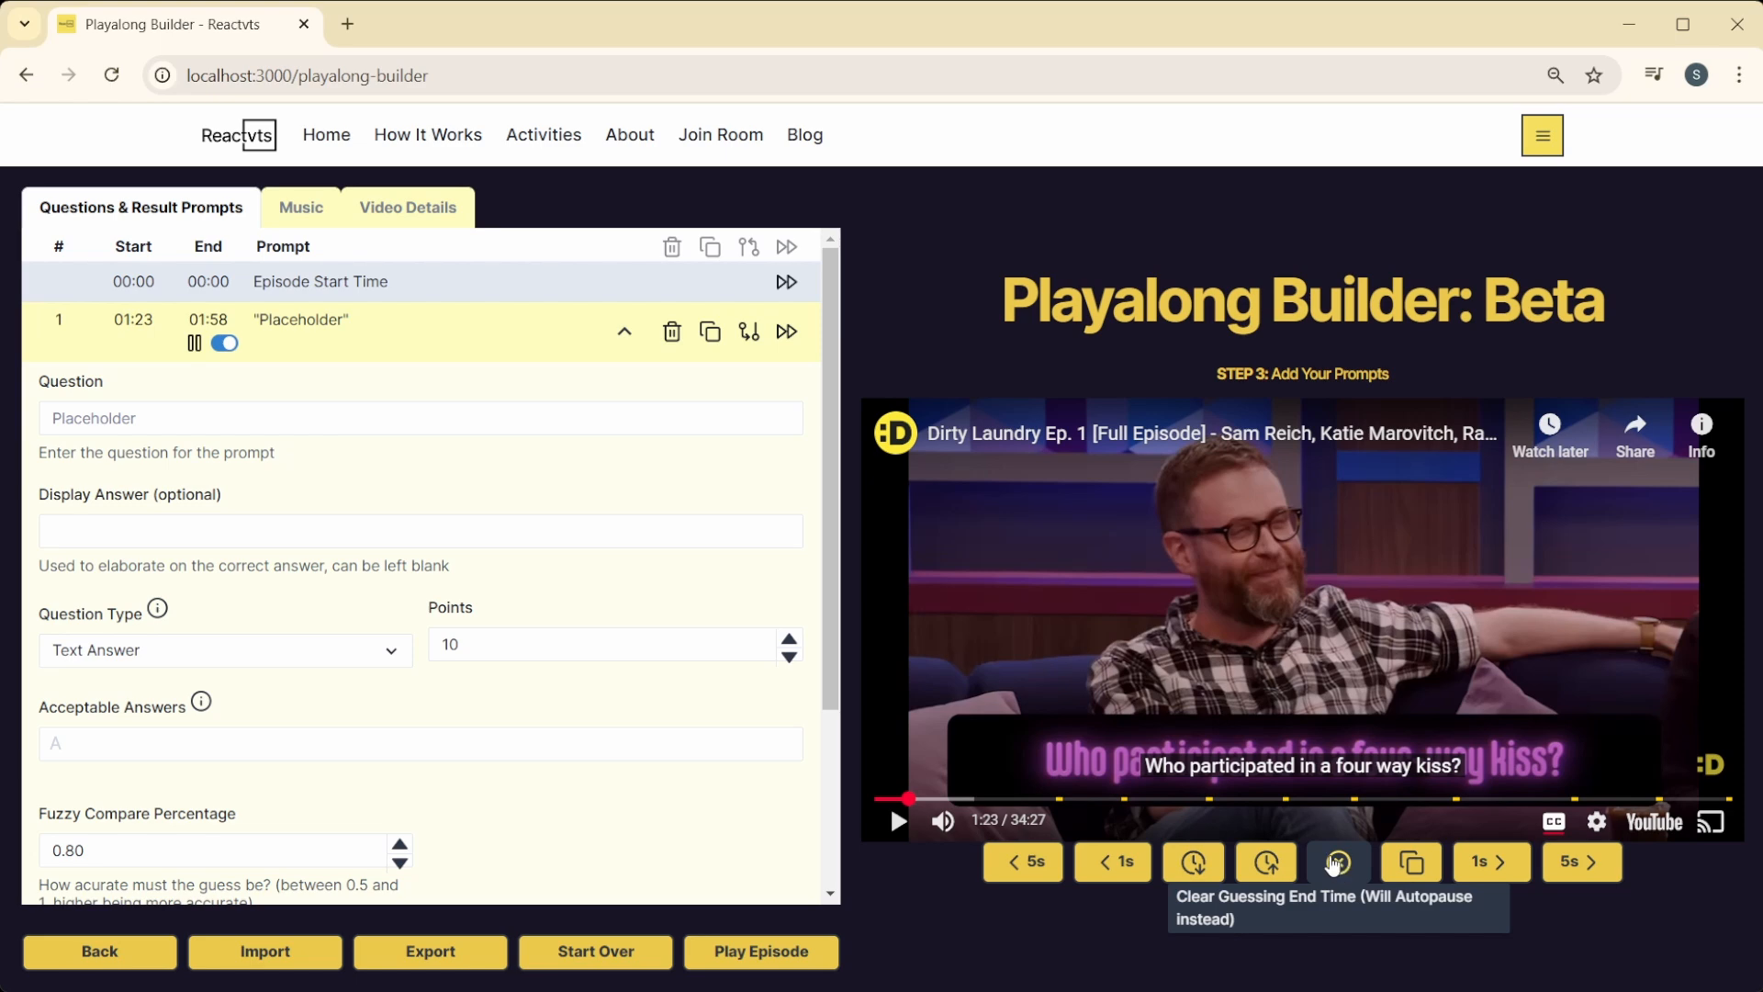
{"action": "left_click", "coordinate": [1329, 867]}
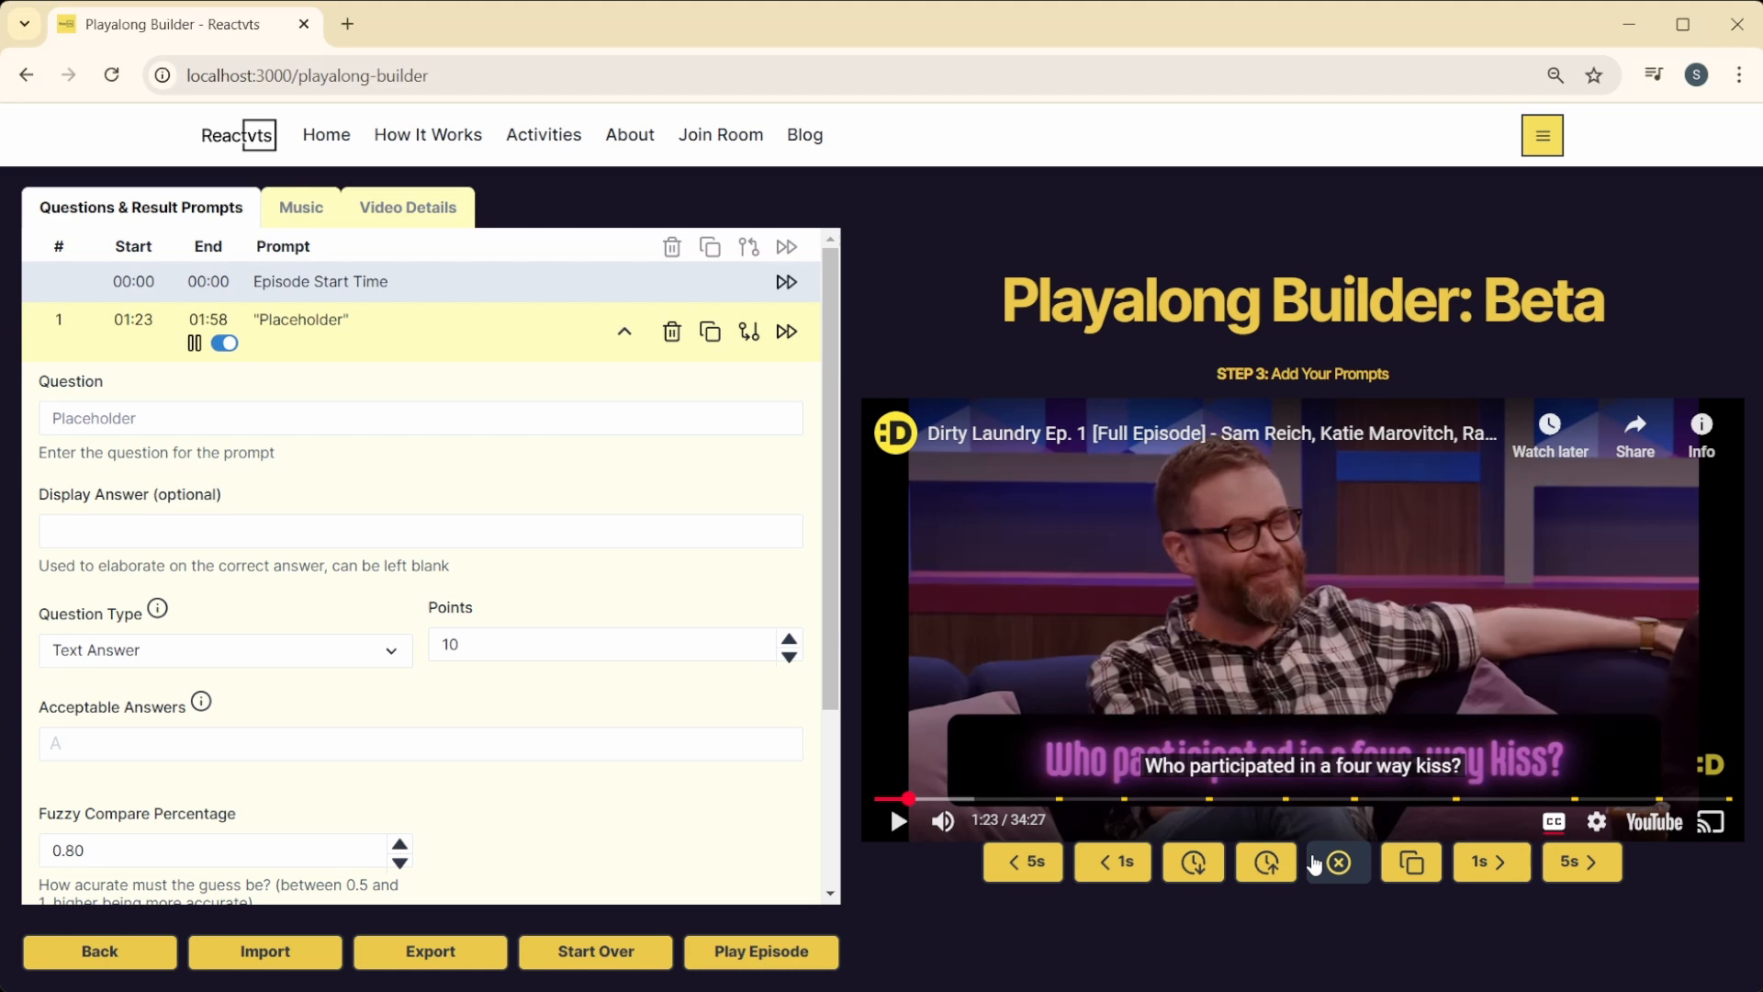
{"action": "left_click", "coordinate": [1315, 865]}
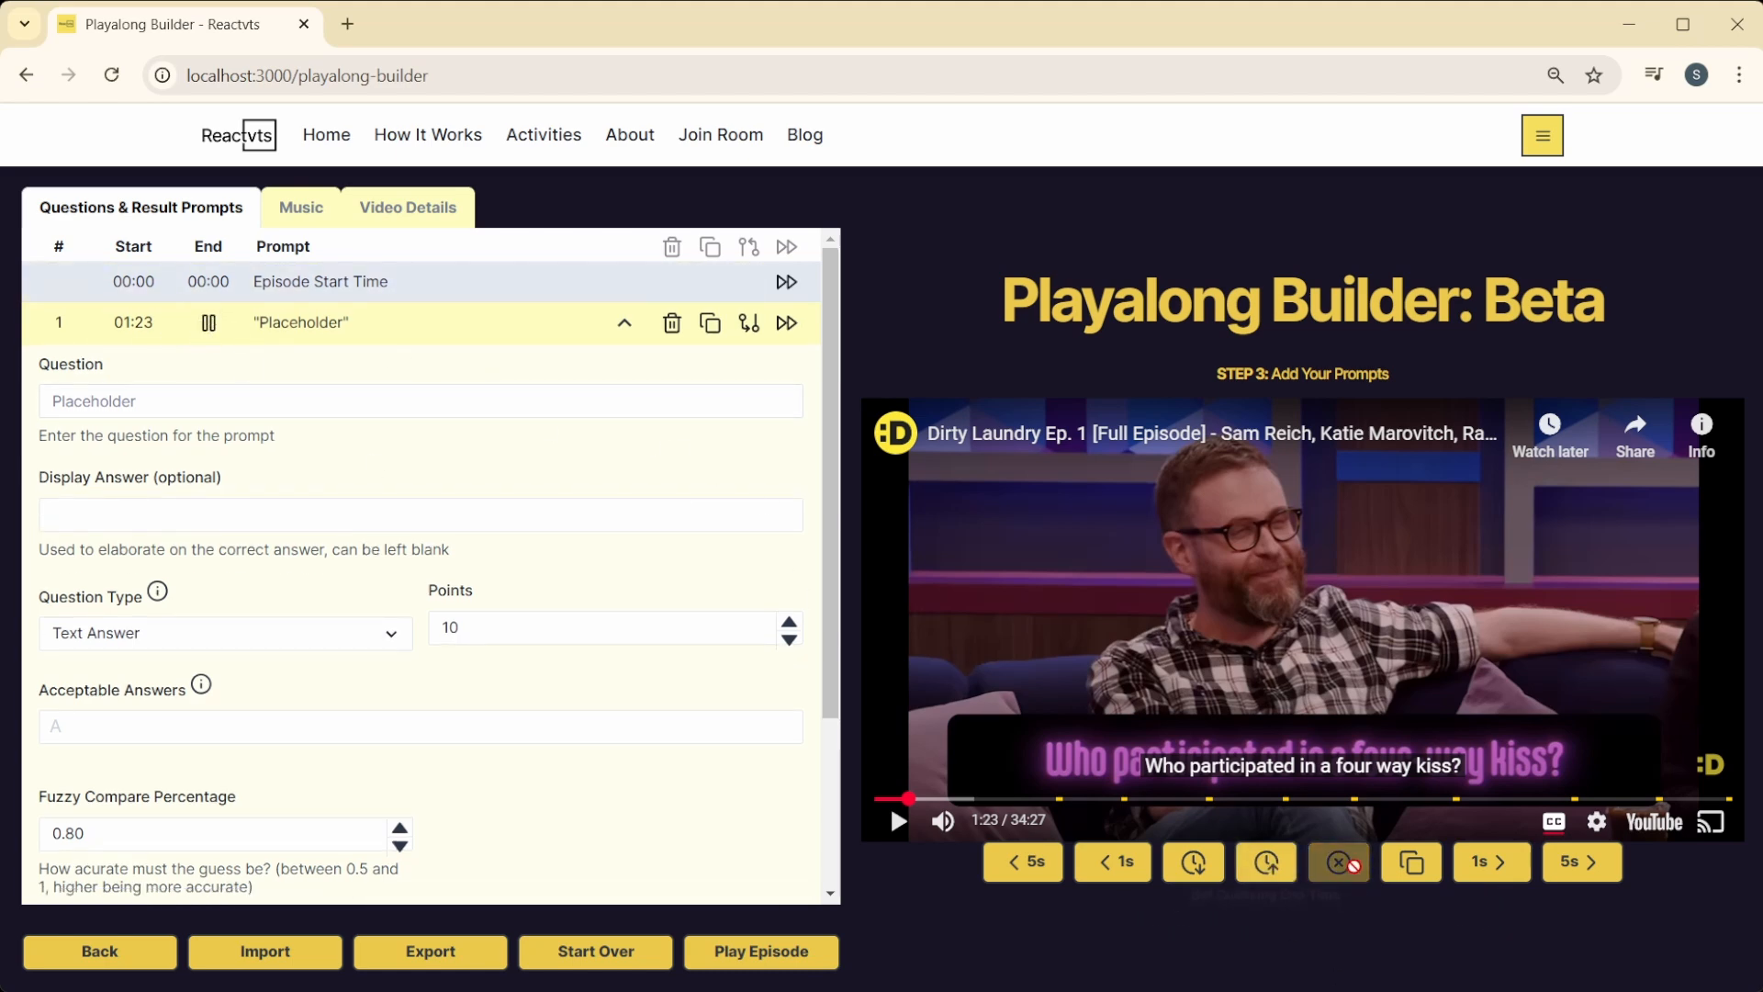
Step: Advance the video to 1:58, set it as the end time of question prompt 1, and collapse the prompt
{"action": "left_click", "coordinate": [1597, 868]}
{"action": "left_click", "coordinate": [1598, 868]}
{"action": "left_click", "coordinate": [1598, 867]}
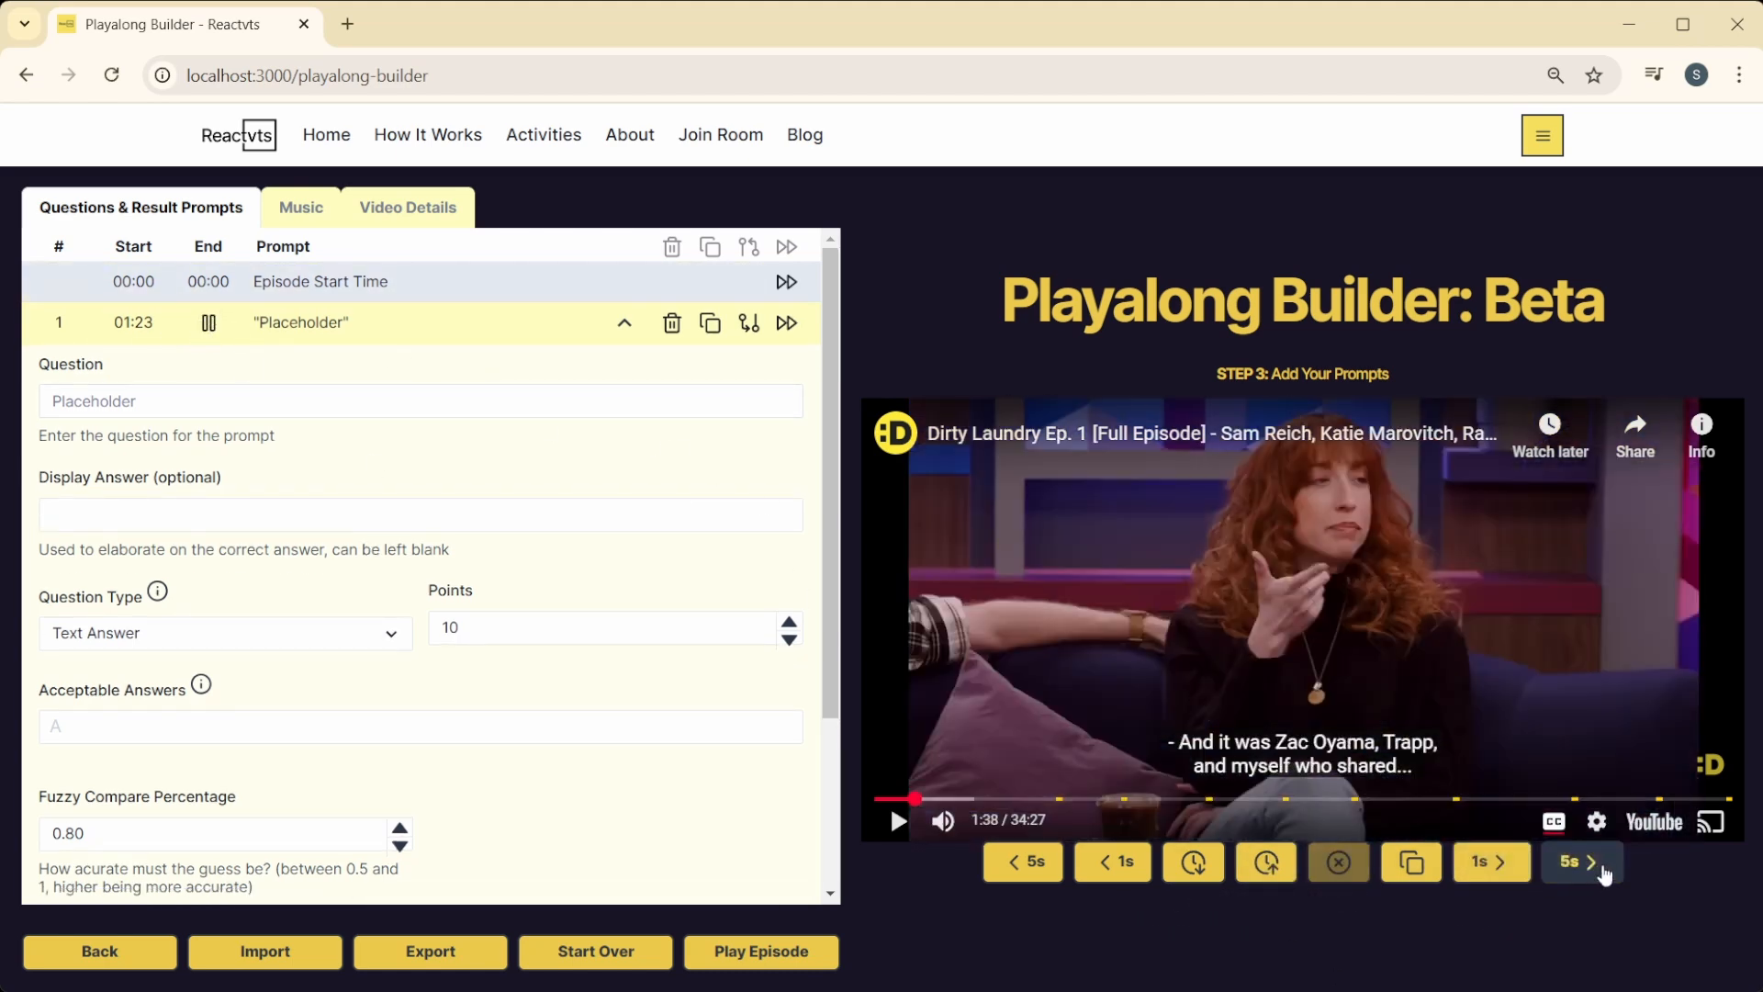
{"action": "left_click", "coordinate": [1598, 868]}
{"action": "left_click", "coordinate": [1599, 869]}
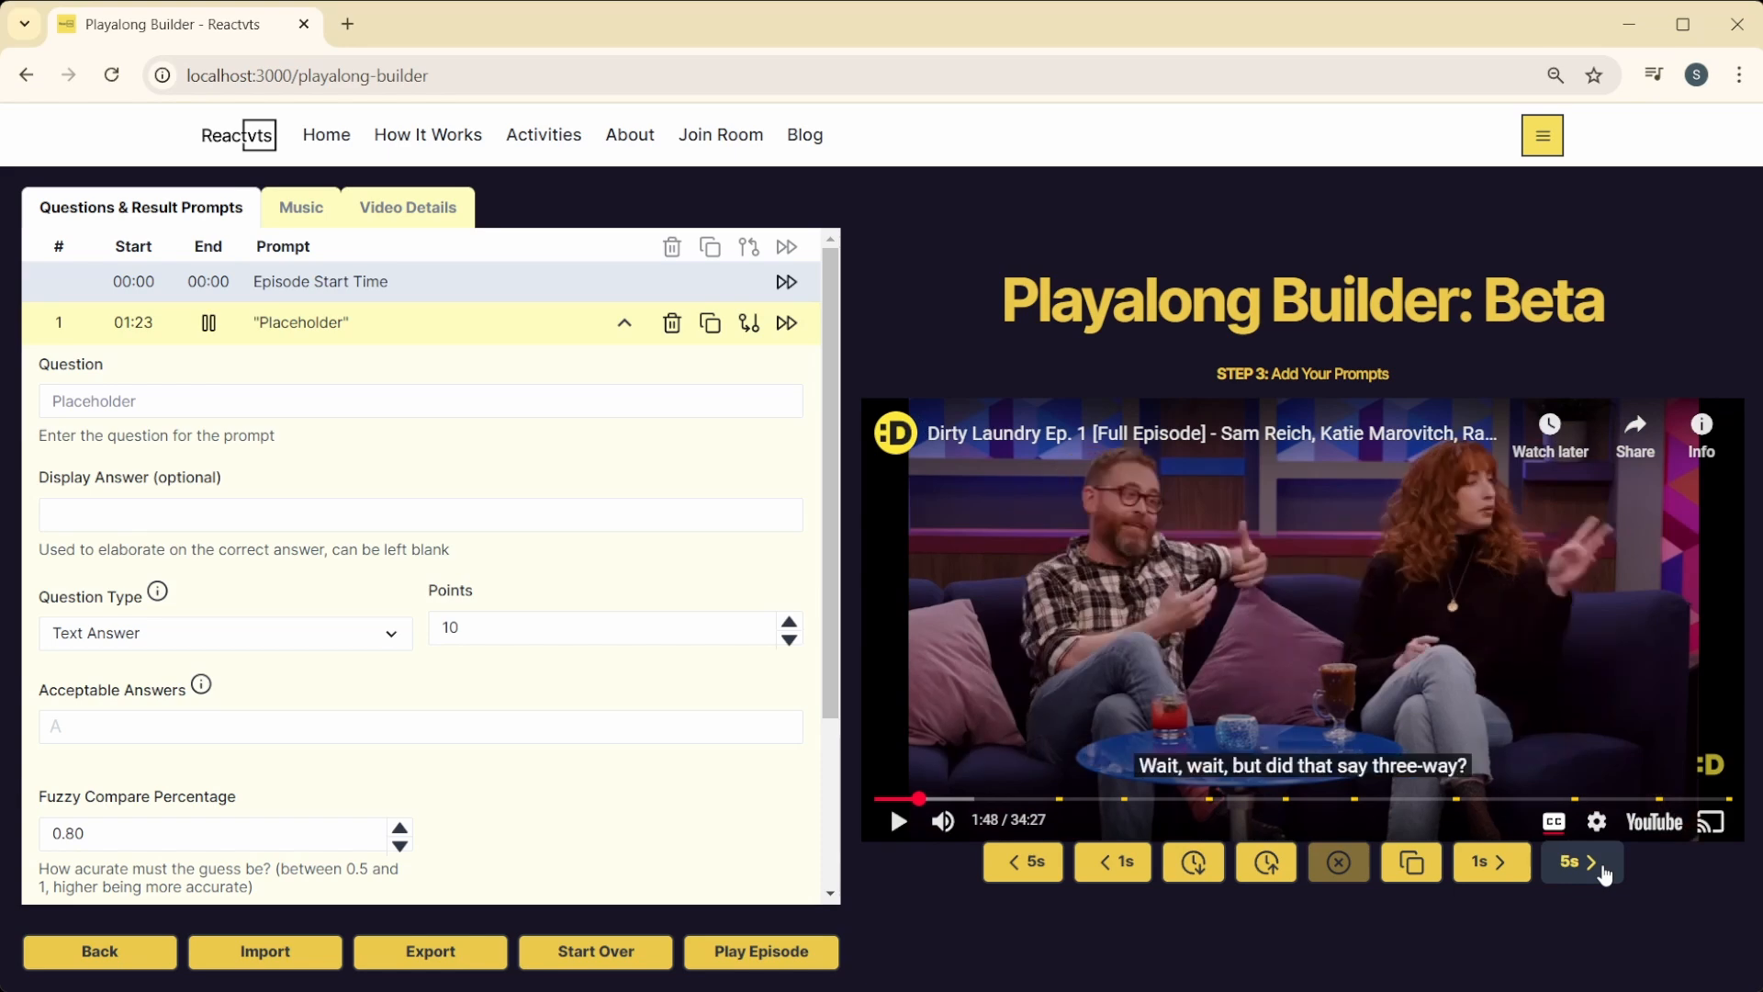
{"action": "left_click", "coordinate": [1600, 869]}
{"action": "left_click", "coordinate": [1600, 869]}
{"action": "left_click", "coordinate": [1267, 861]}
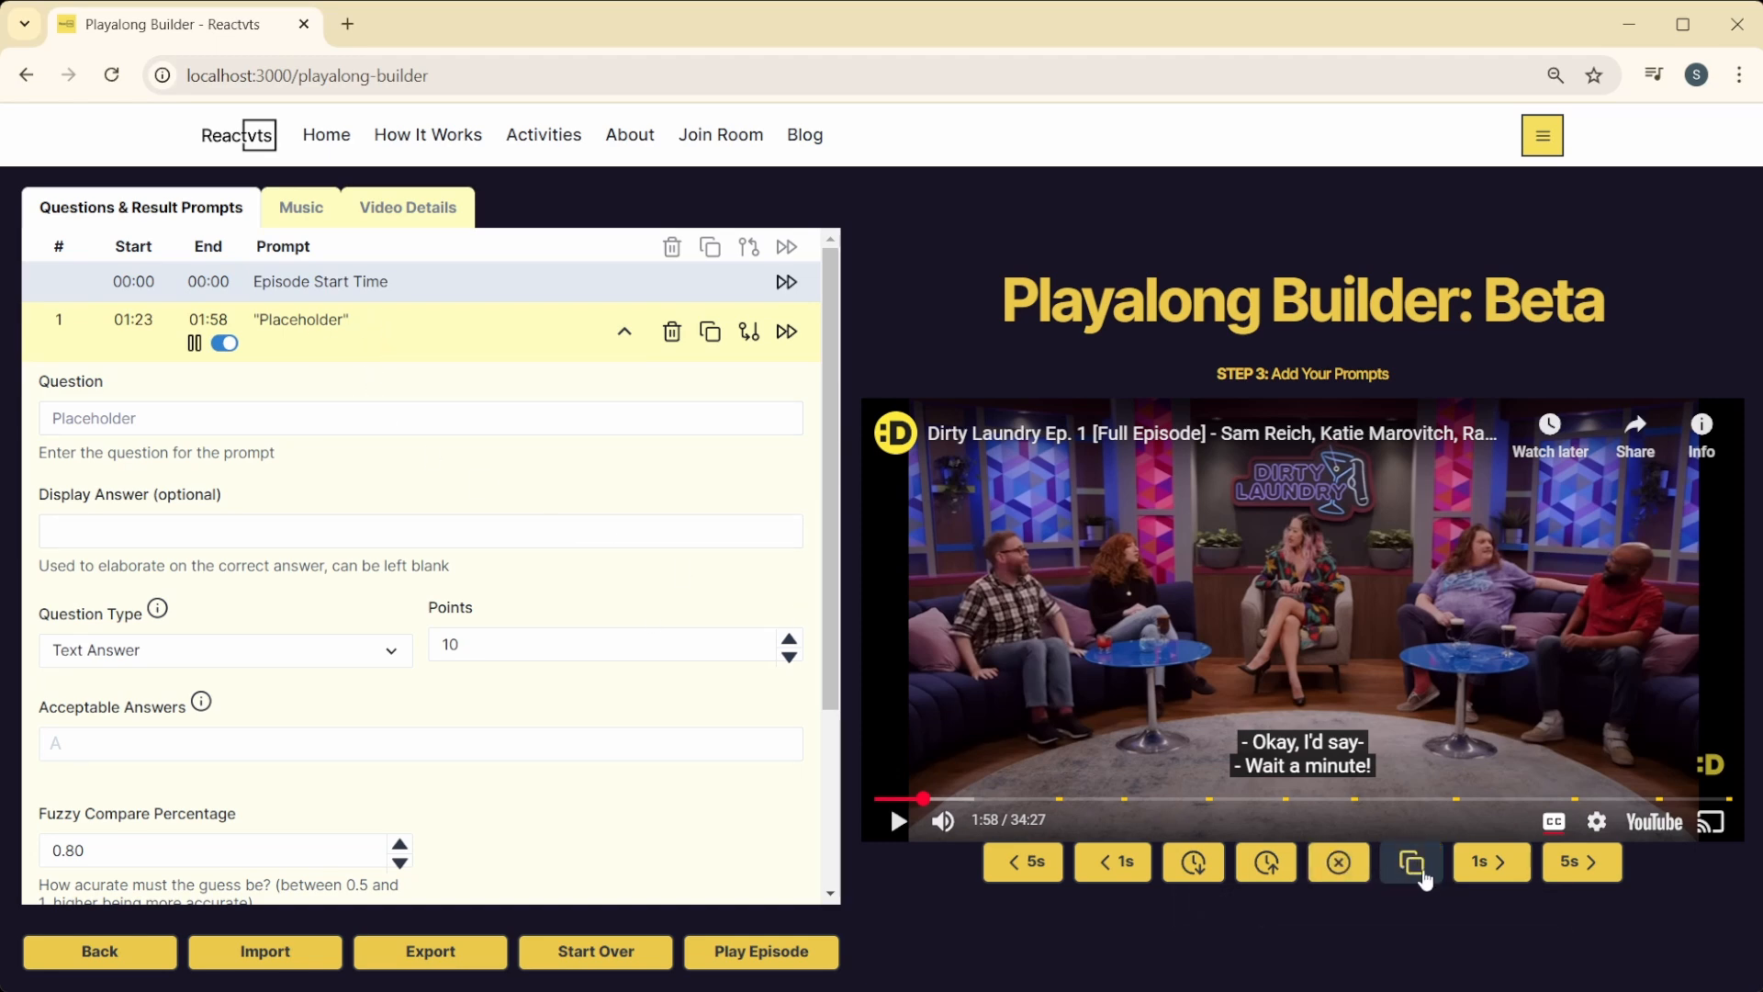
{"action": "left_click", "coordinate": [467, 332]}
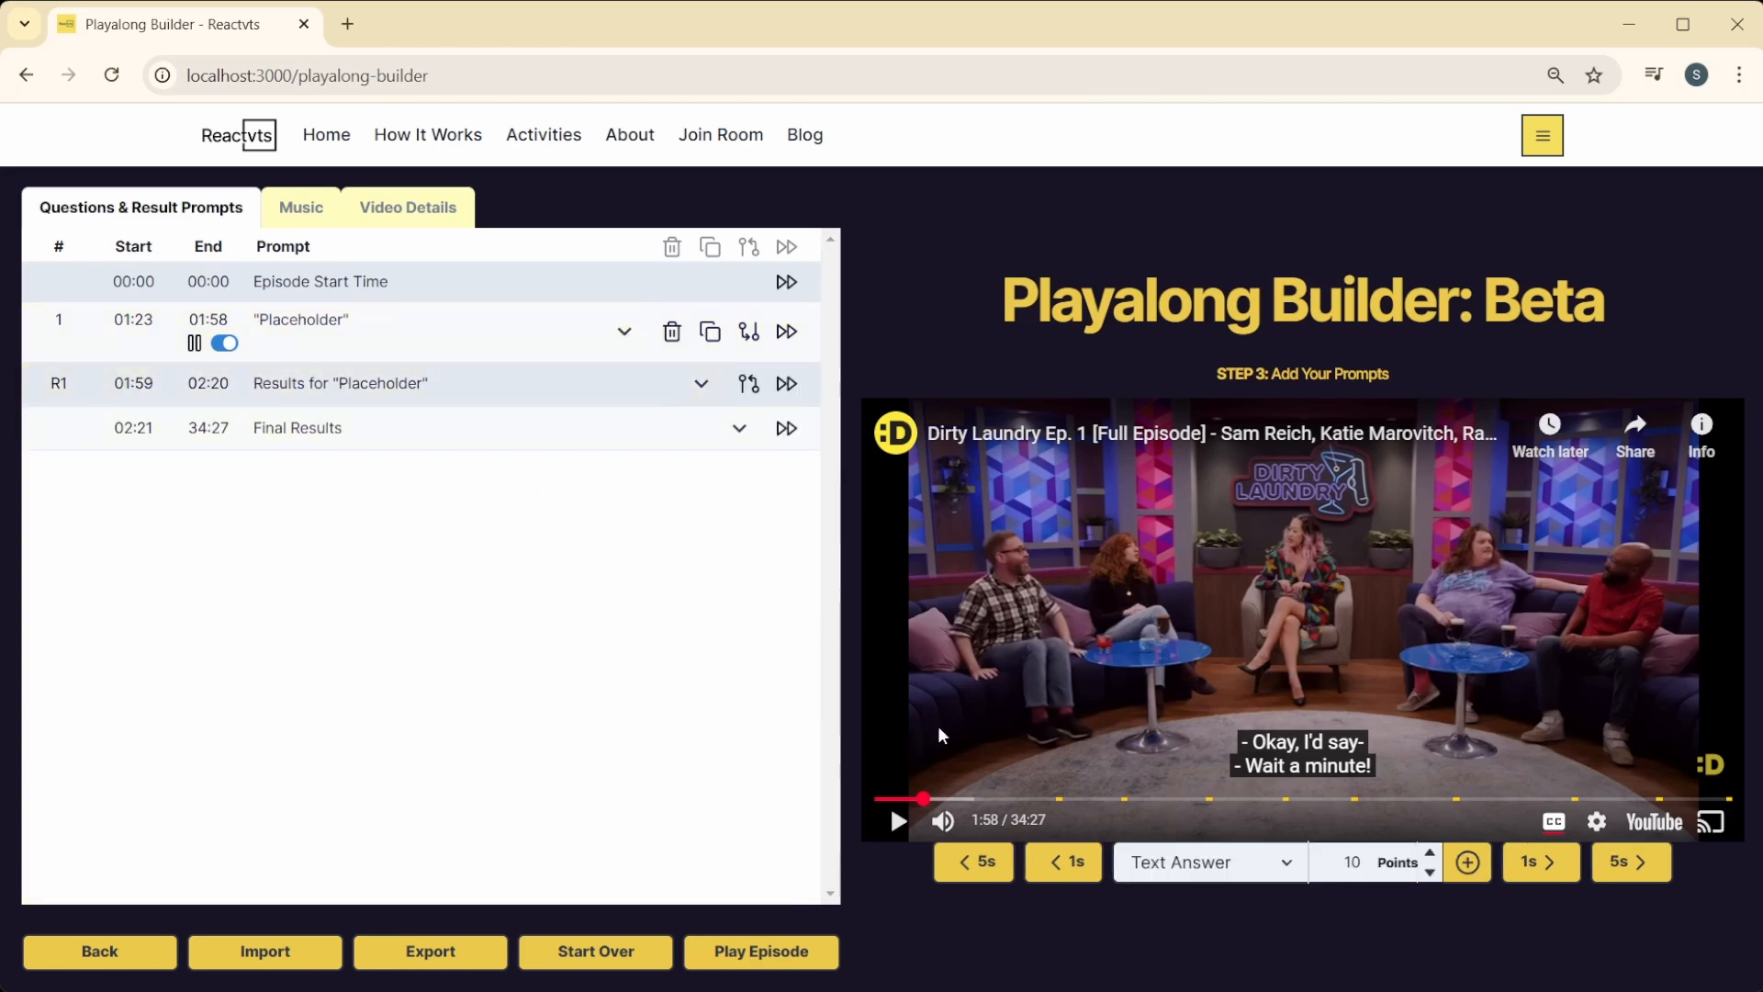
Step: Duplicate question prompt 1 at about 11:33, where the nose bleed question is asked in the video
{"action": "left_click", "coordinate": [1164, 800]}
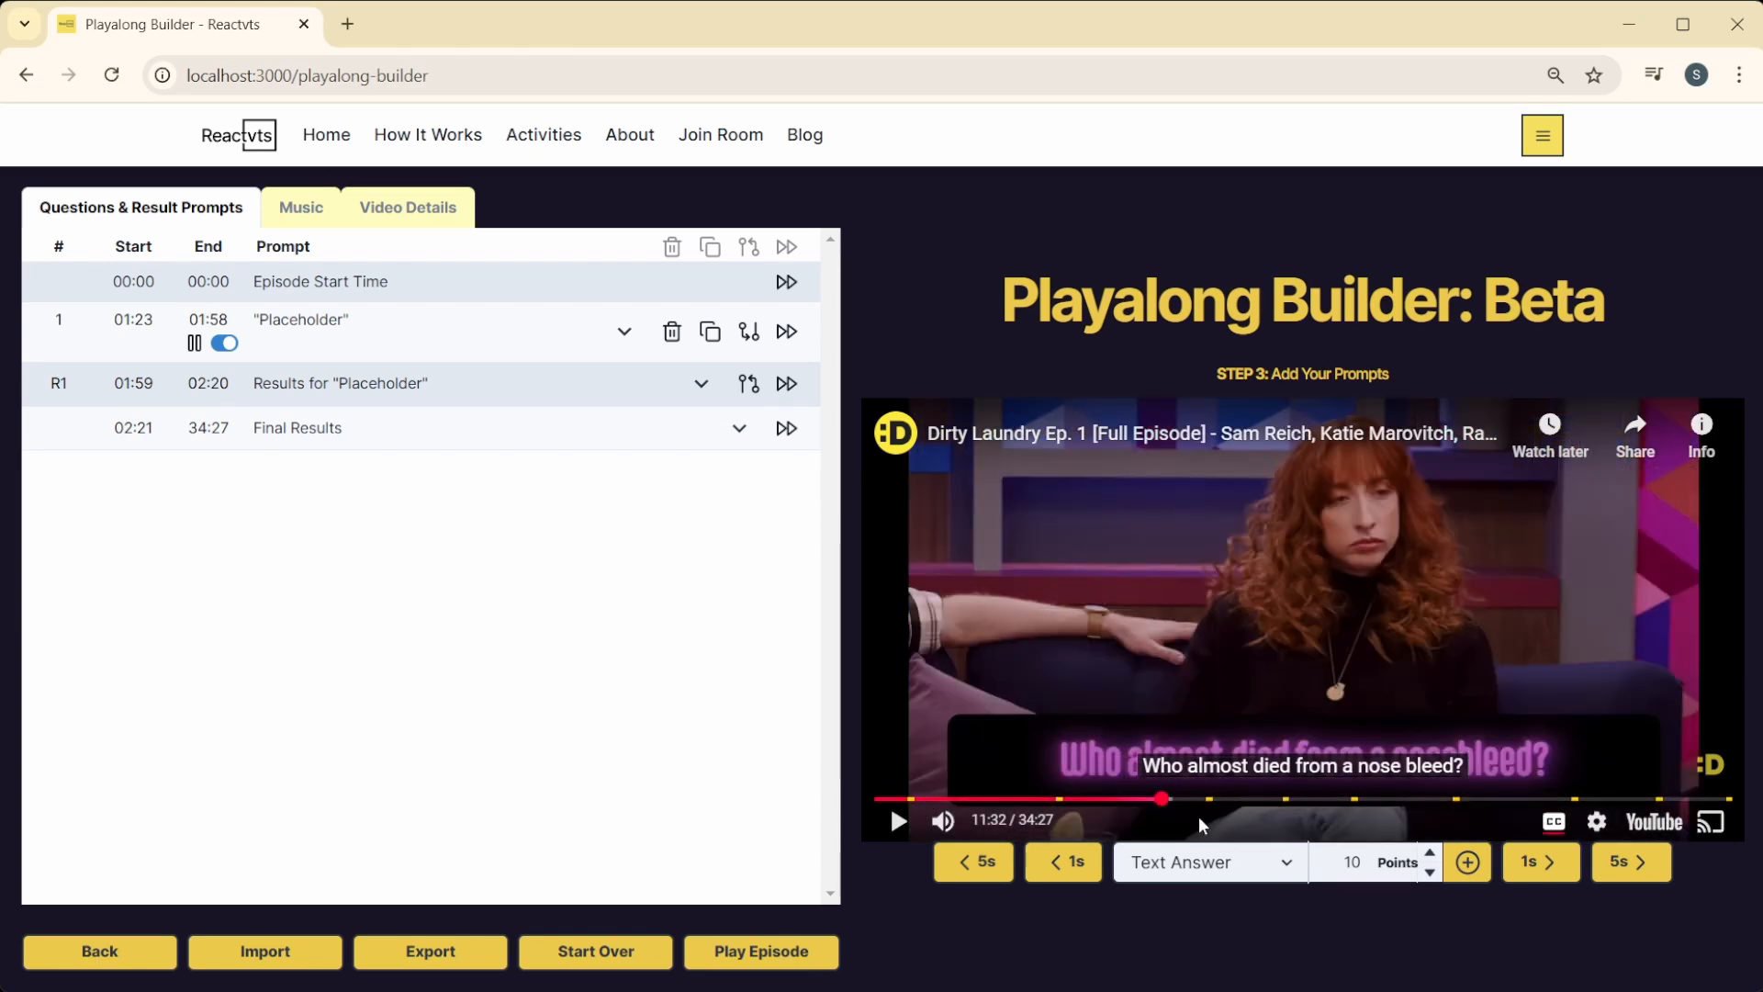
{"action": "left_click", "coordinate": [369, 341]}
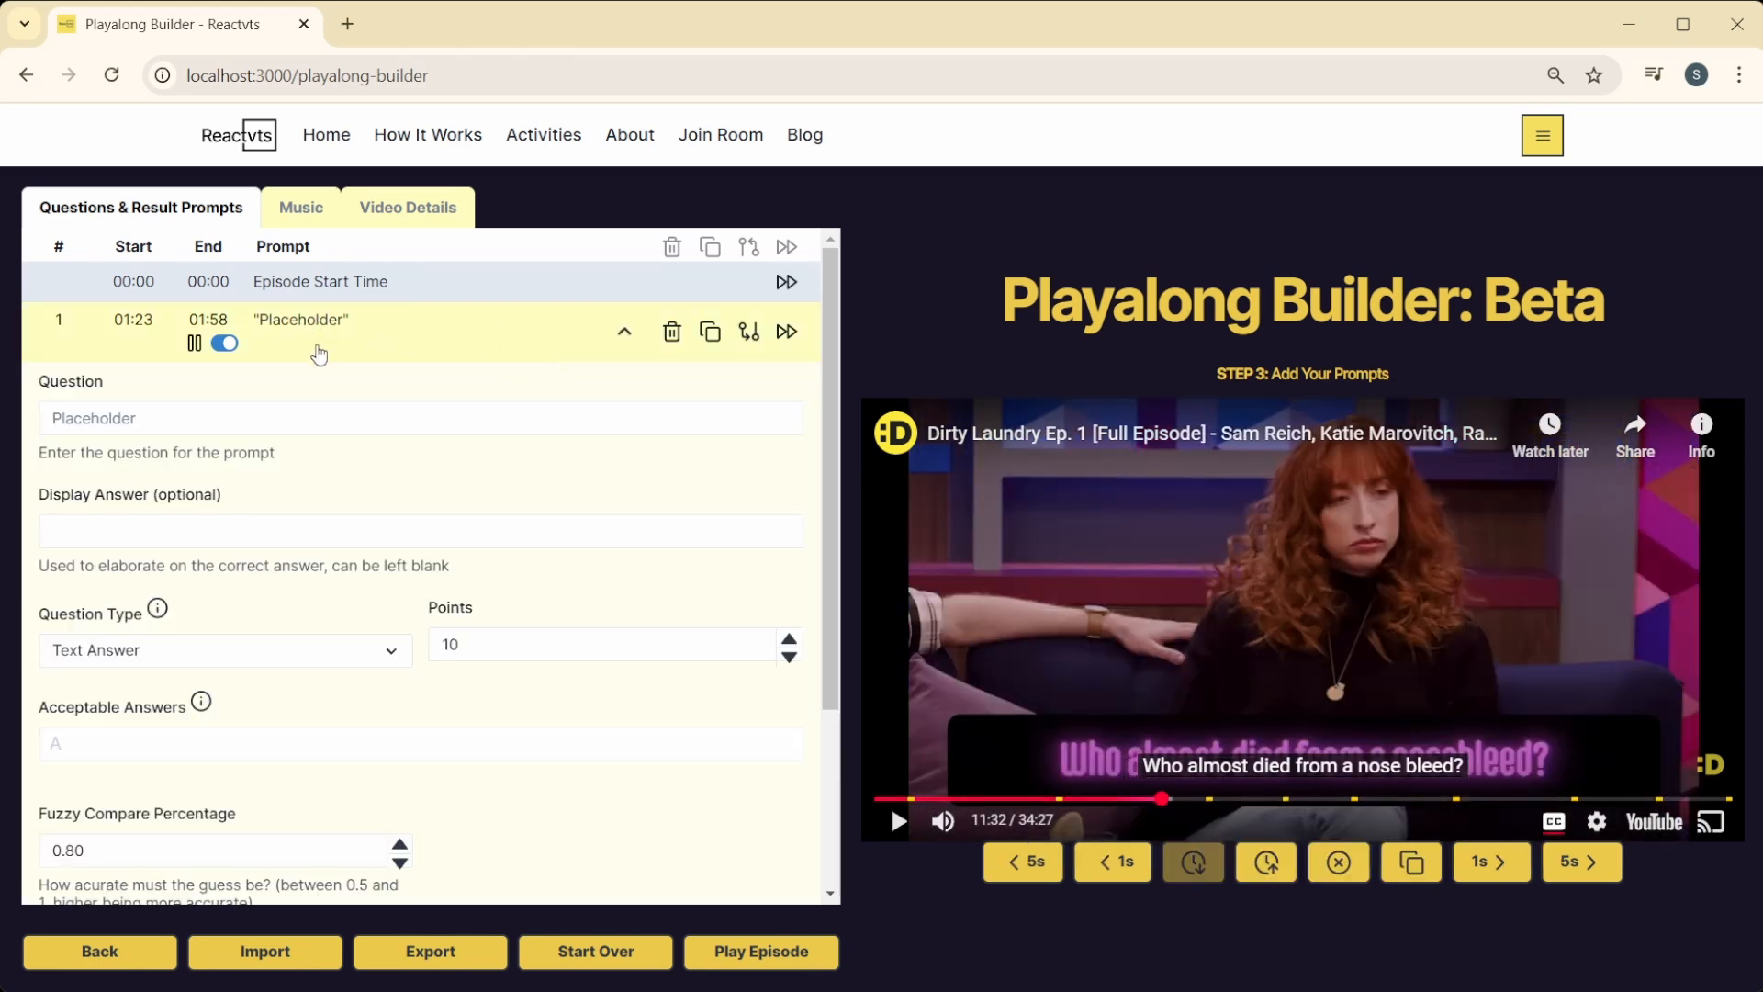
{"action": "left_click", "coordinate": [1398, 866]}
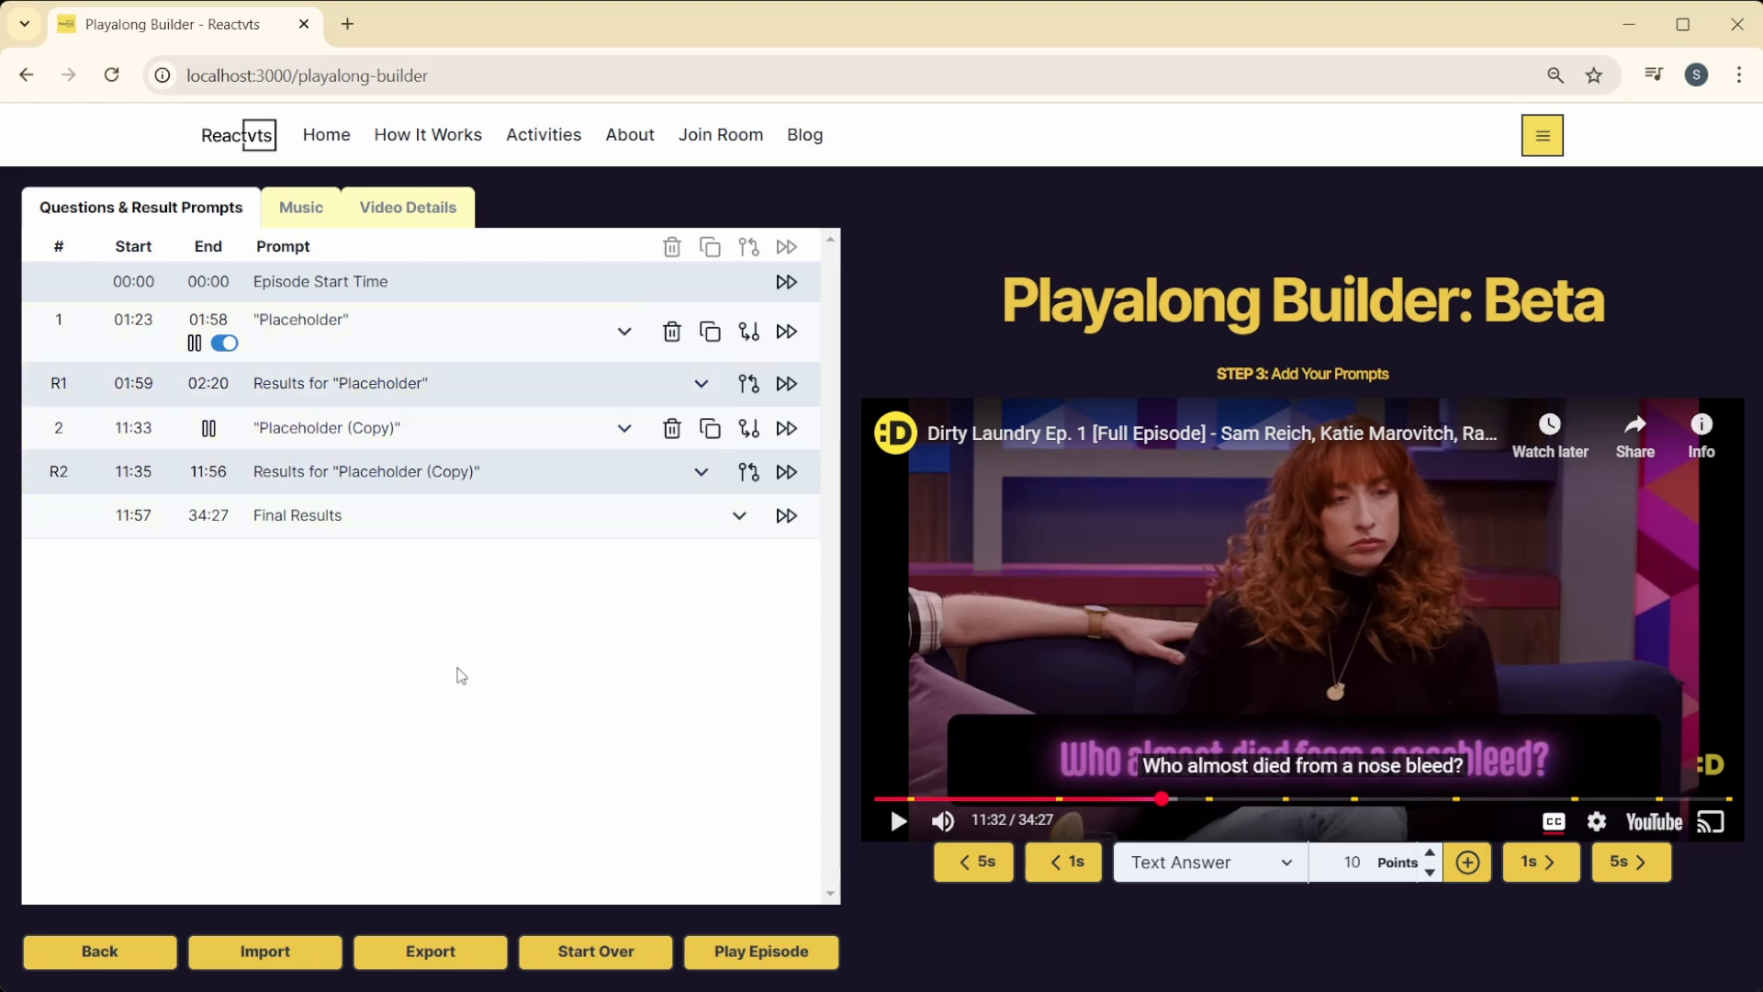
Step: Move the start of question 1's results prompt to 32:42, using the video's playback position
{"action": "left_click", "coordinate": [393, 387]}
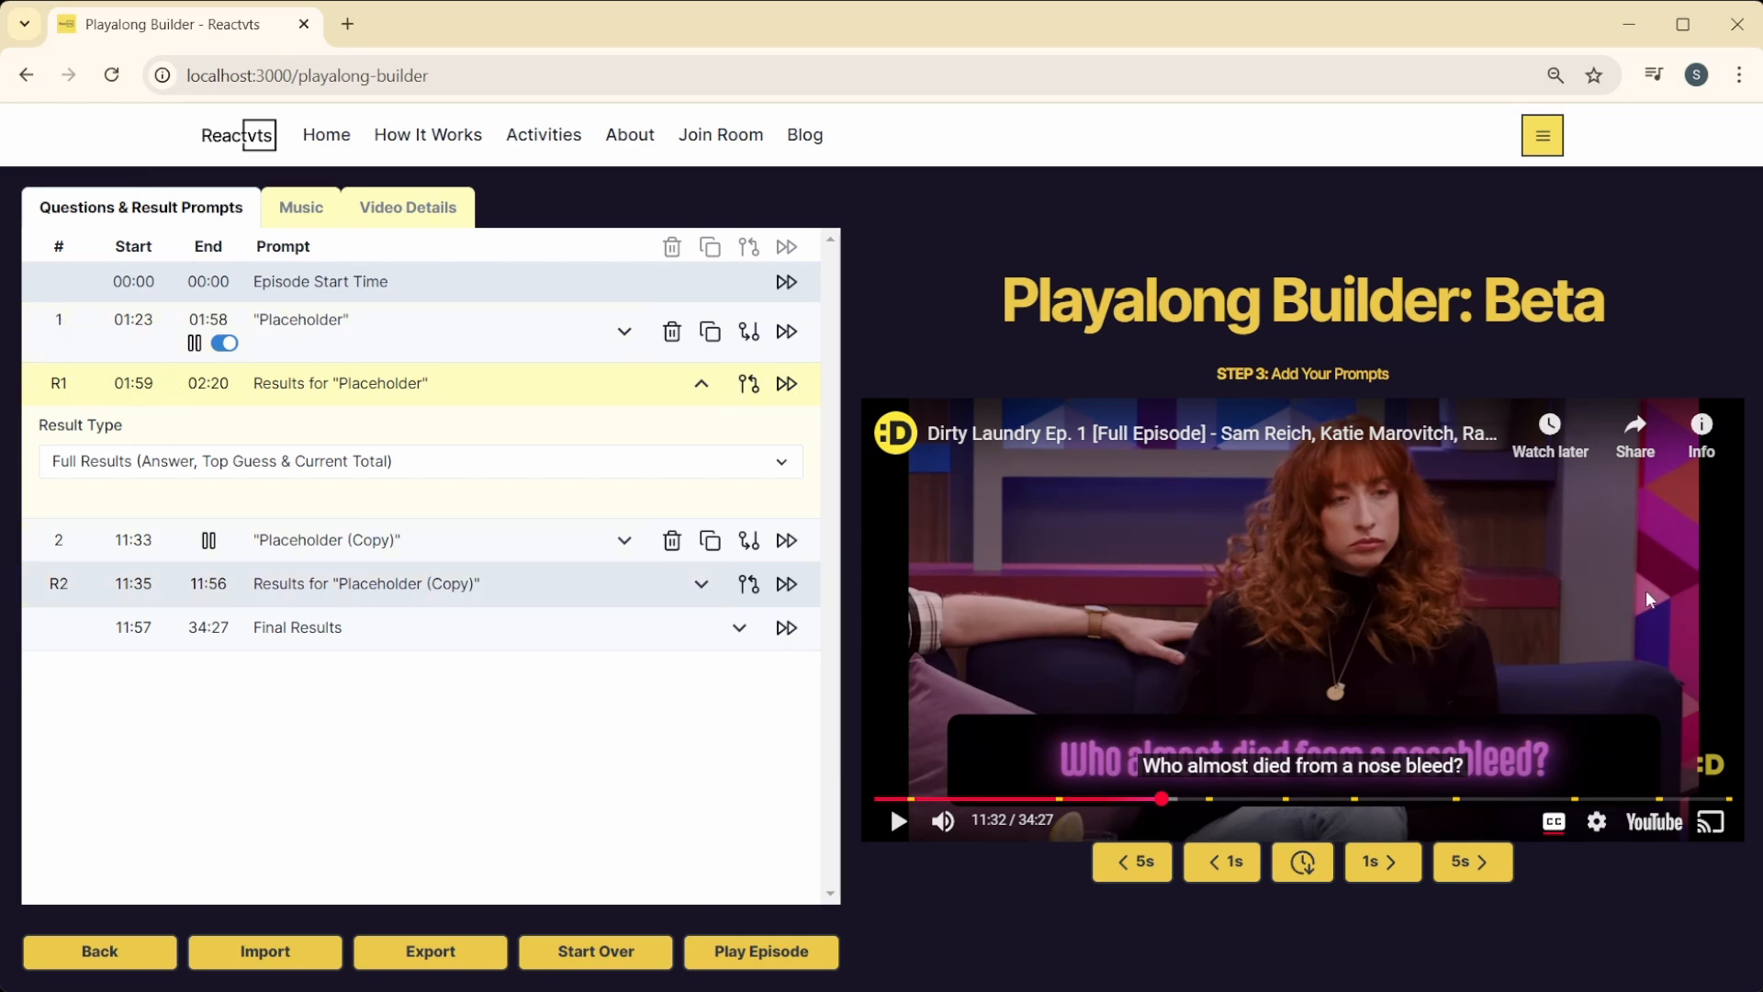
{"action": "left_click", "coordinate": [1688, 798]}
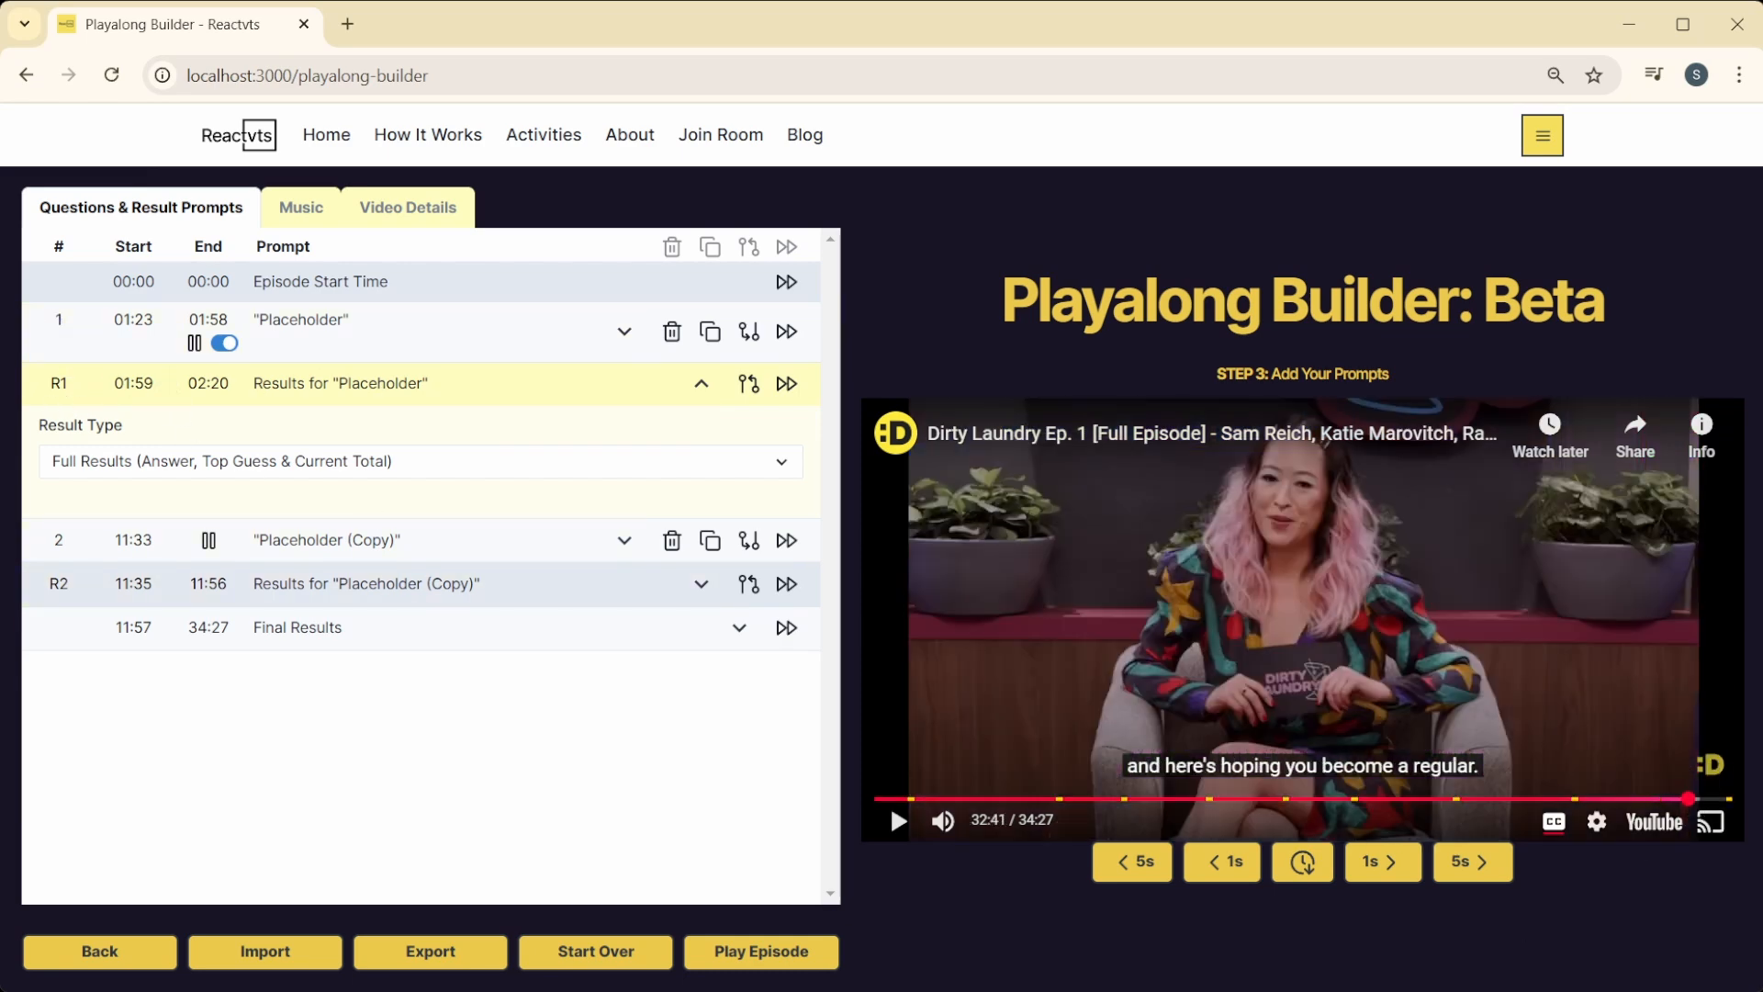
{"action": "left_click", "coordinate": [1304, 863]}
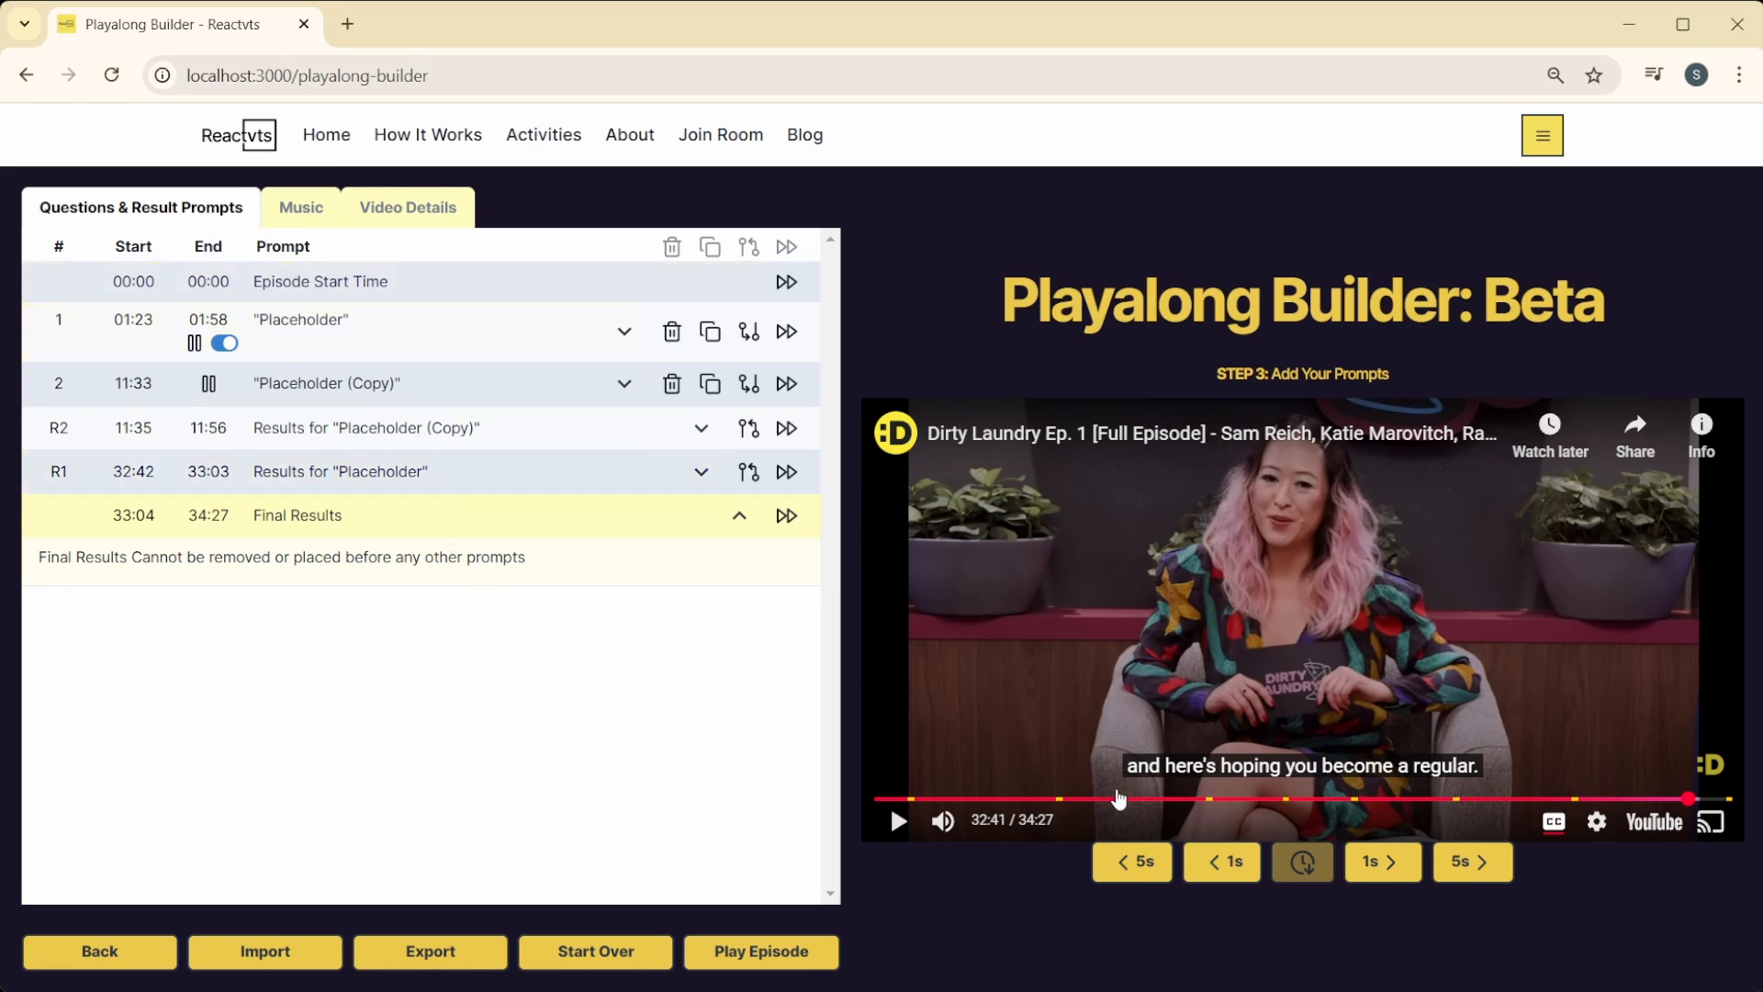
Step: Set the question text of prompt 1 to "Who participated in a four way kiss?", as shown in the video at 1:23
{"action": "left_click", "coordinate": [425, 329]}
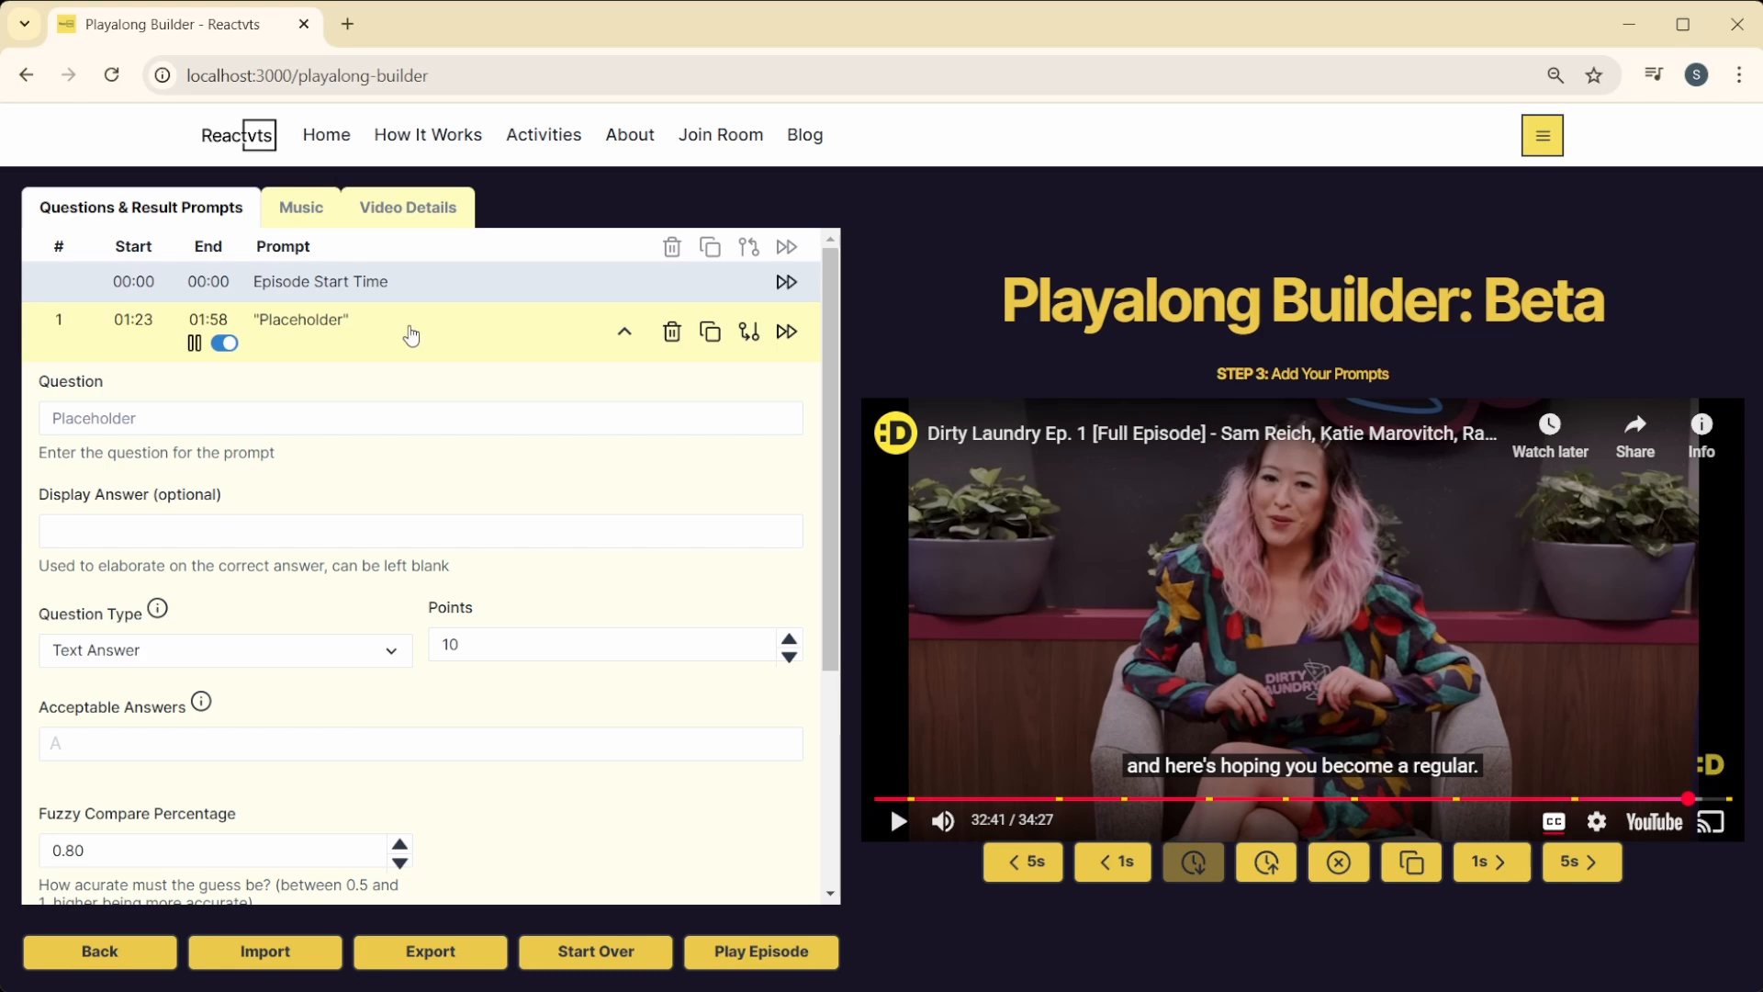
{"action": "left_click", "coordinate": [183, 412]}
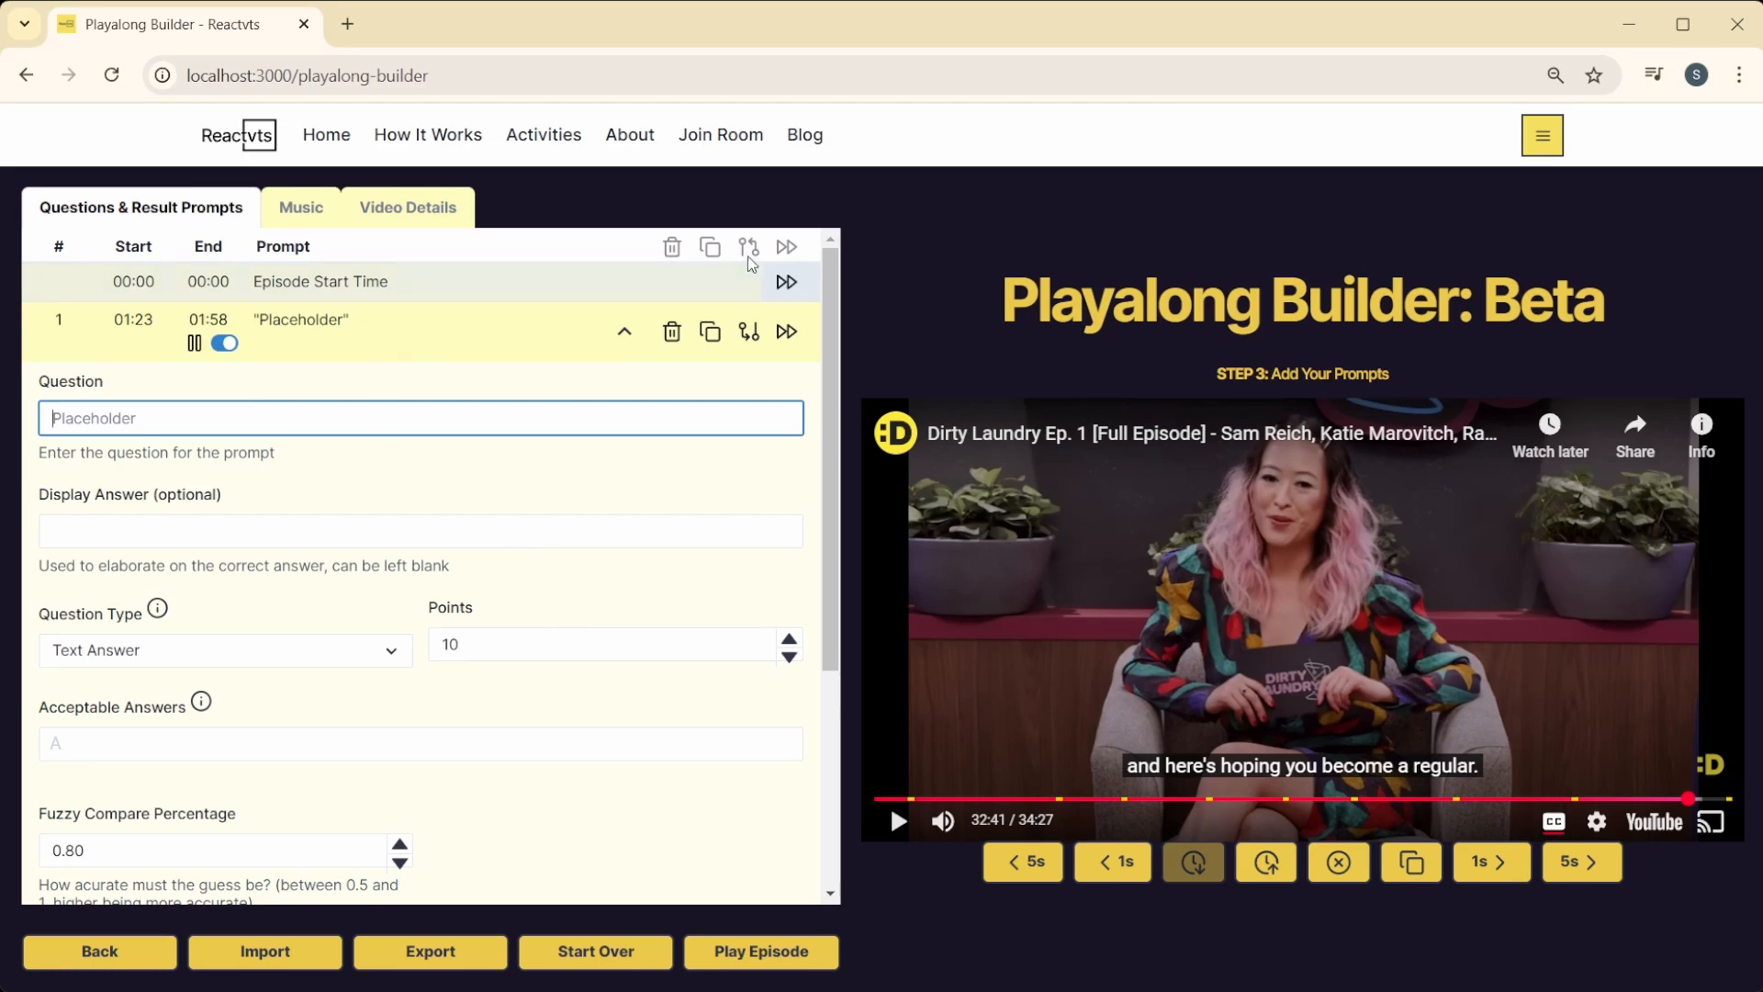
{"action": "left_click", "coordinate": [786, 331]}
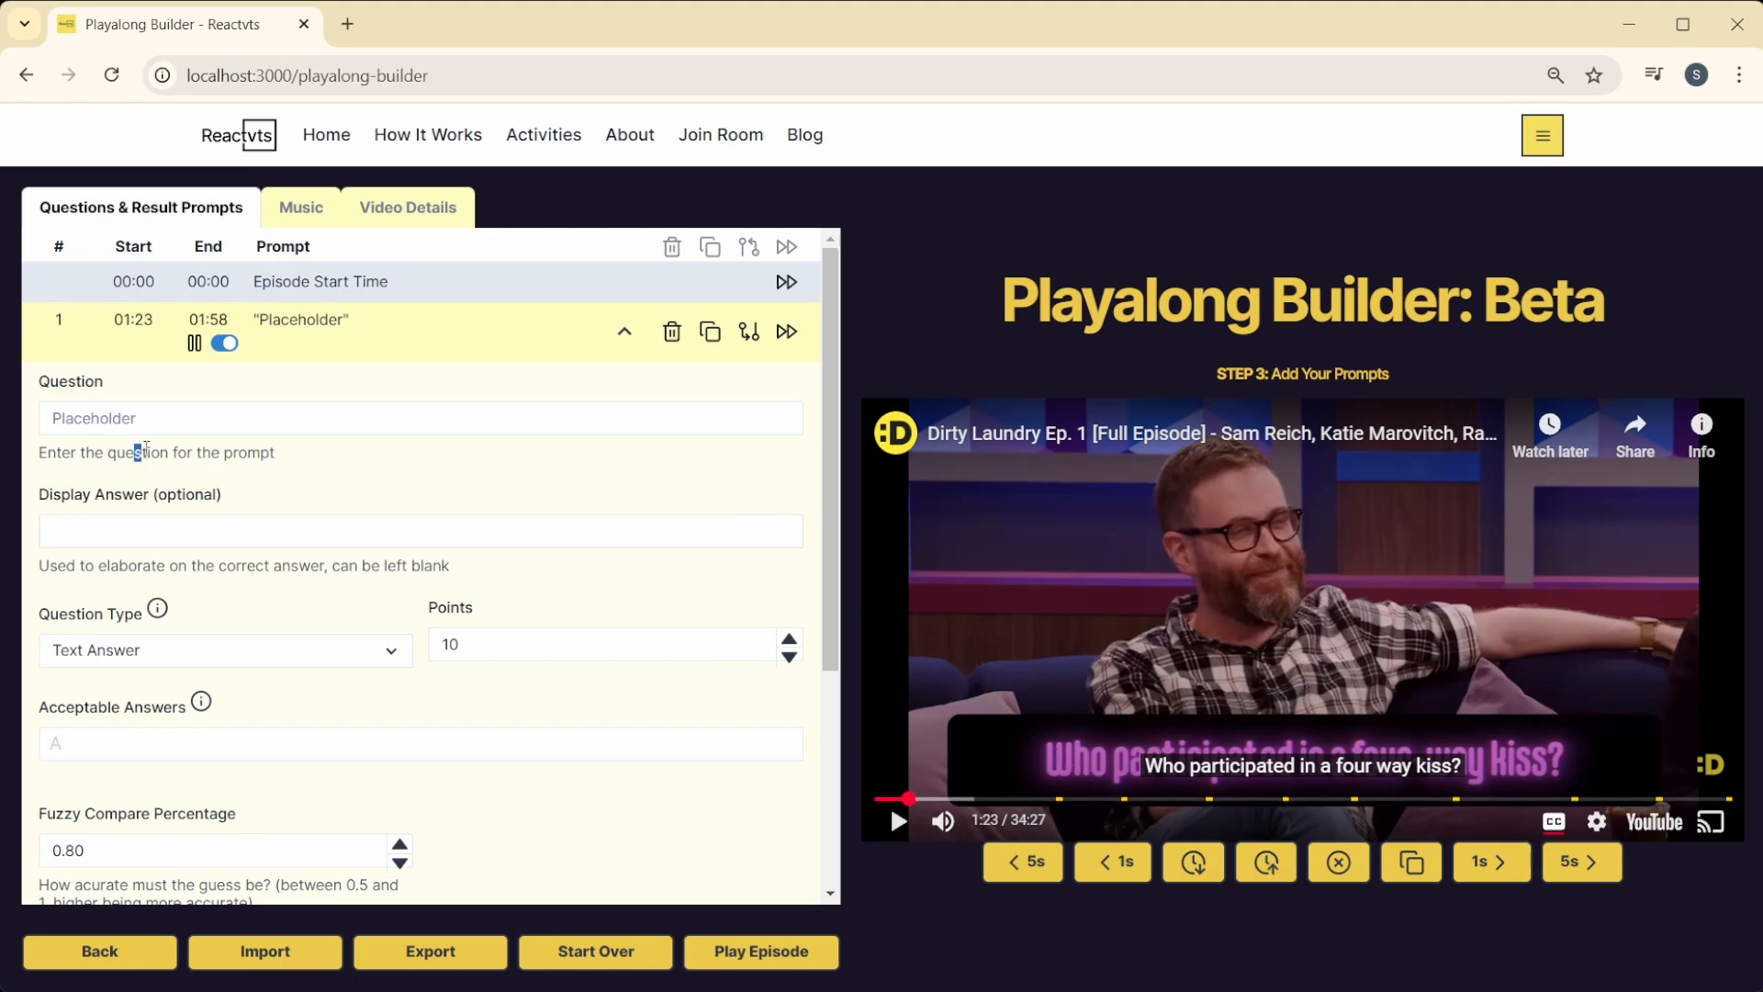
{"action": "left_click", "coordinate": [147, 420]}
{"action": "type", "text": "W"}
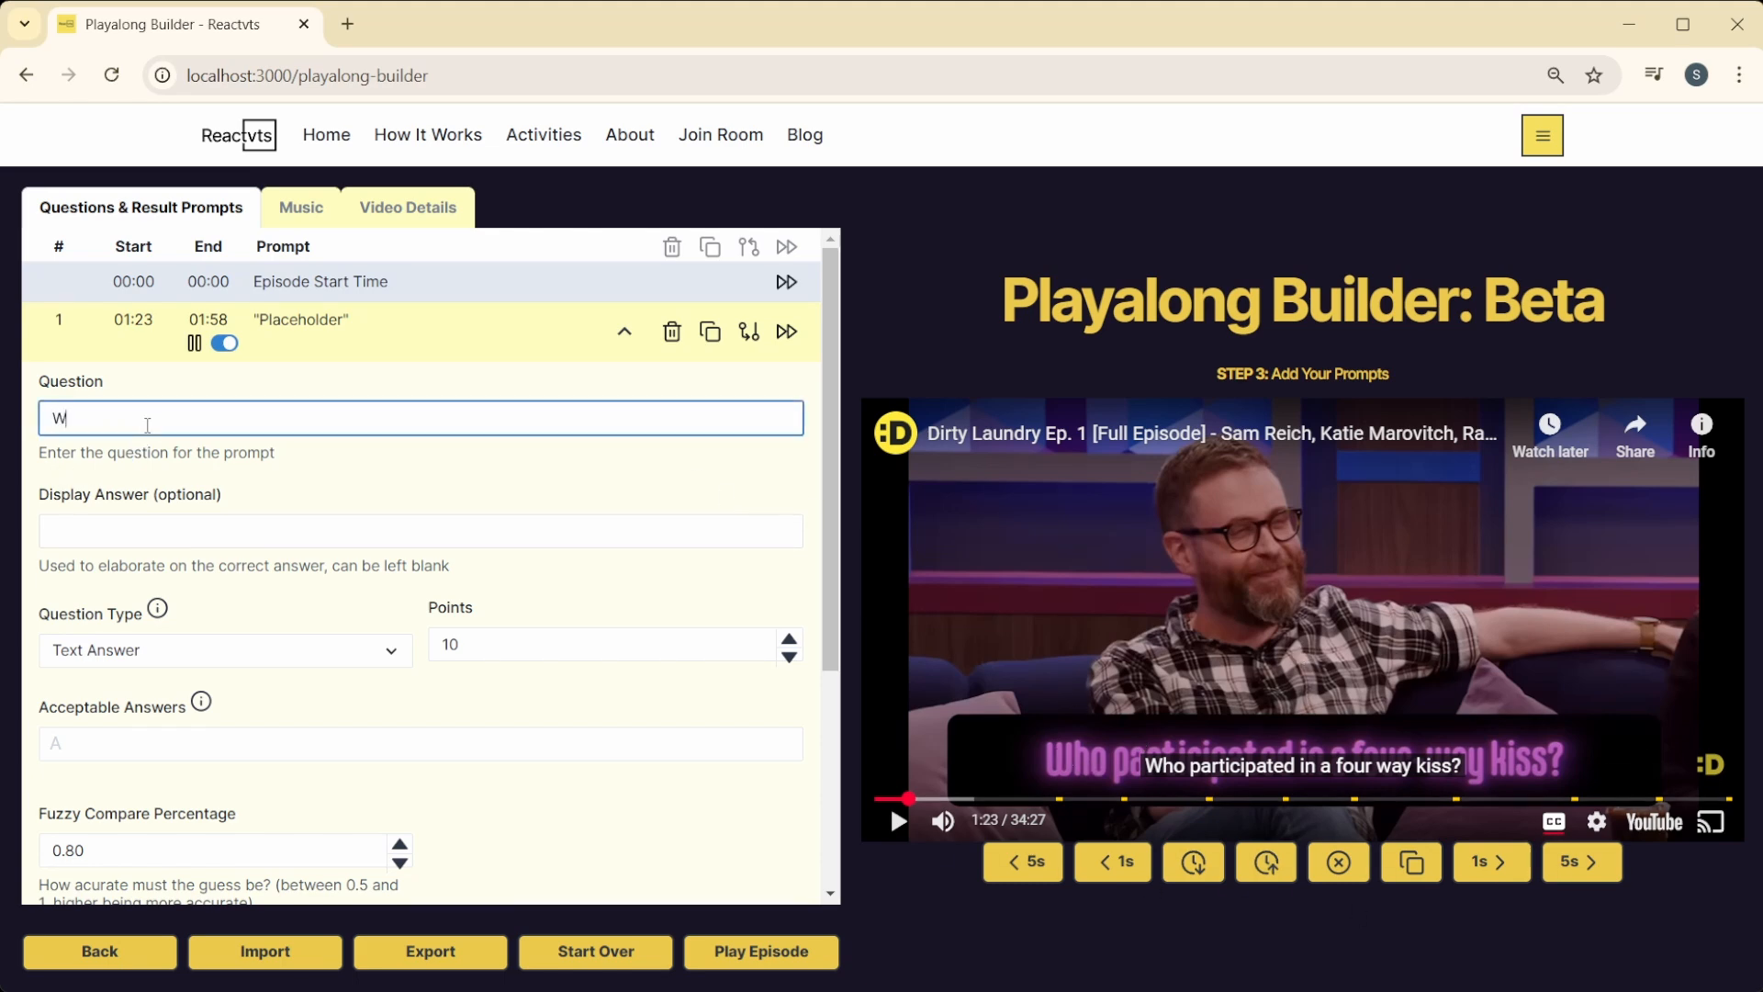
{"action": "type", "text": "ho participated in a four way kiss?"}
{"action": "key", "text": "Tab"}
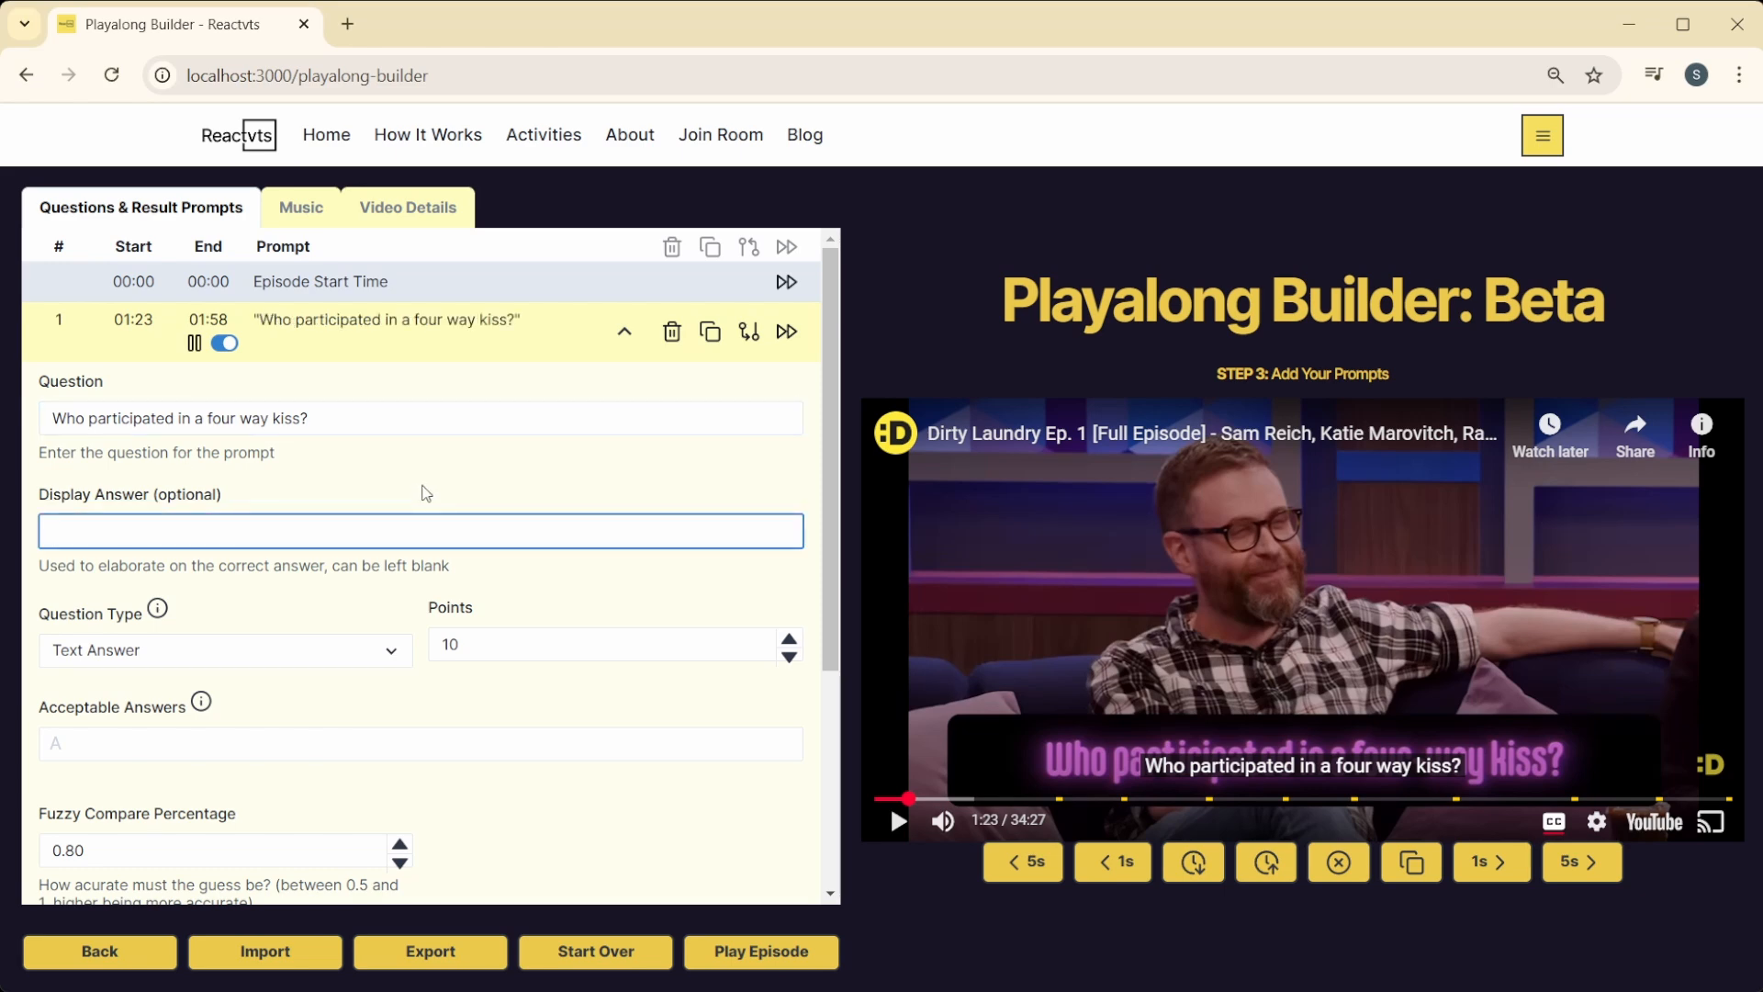
Step: Review the question type, acceptable answers and optional display answer fields of question prompt 1
{"action": "key", "text": "Tab"}
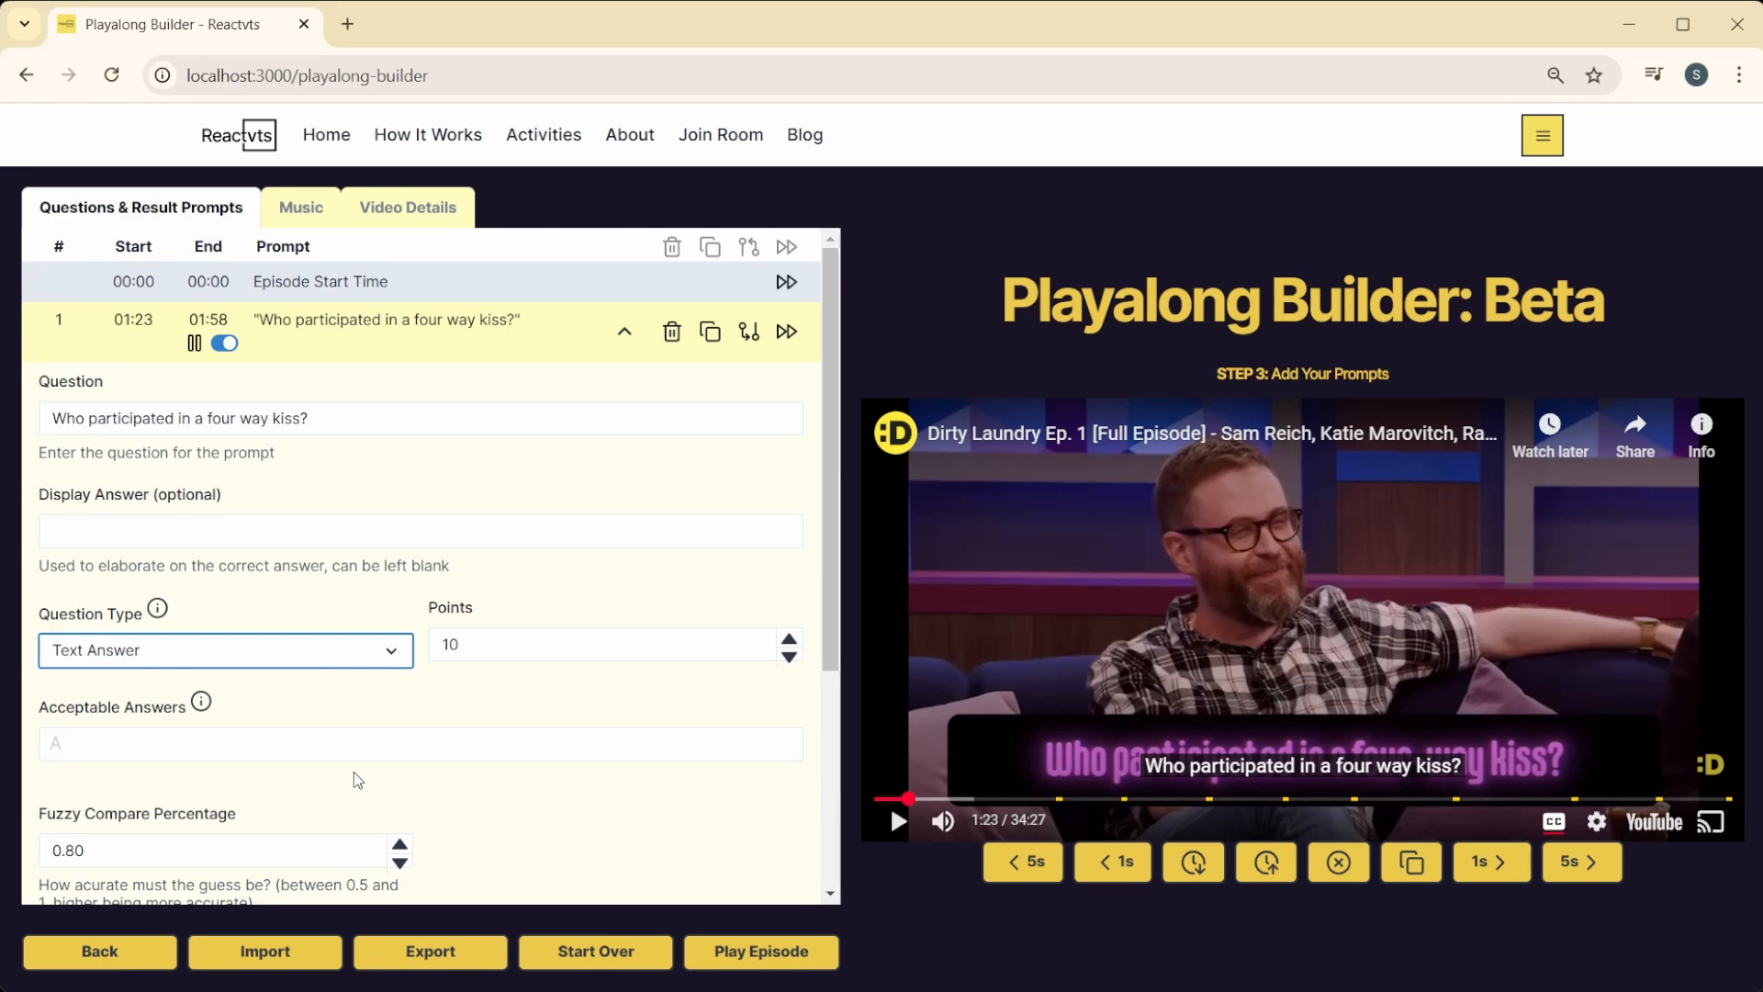
{"action": "left_click", "coordinate": [528, 736]}
{"action": "left_click", "coordinate": [252, 657]}
{"action": "left_click", "coordinate": [302, 598]}
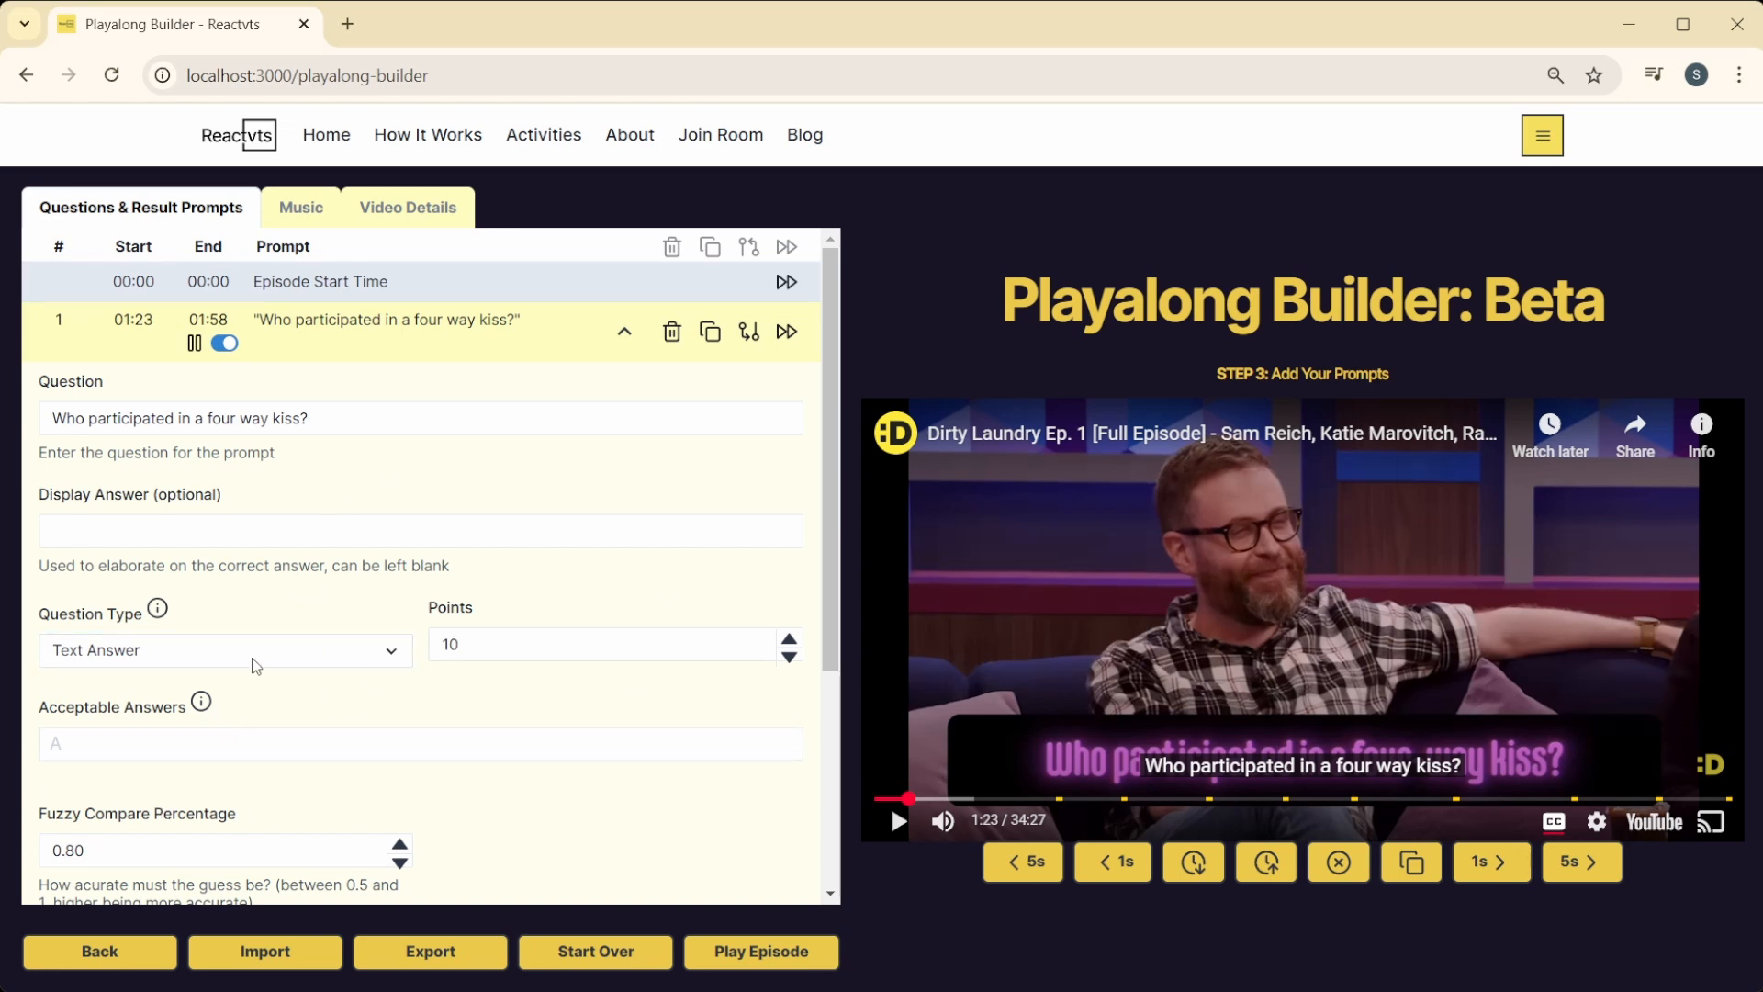
{"action": "left_click_drag", "start_coordinate": [51, 496], "coordinate": [263, 507]}
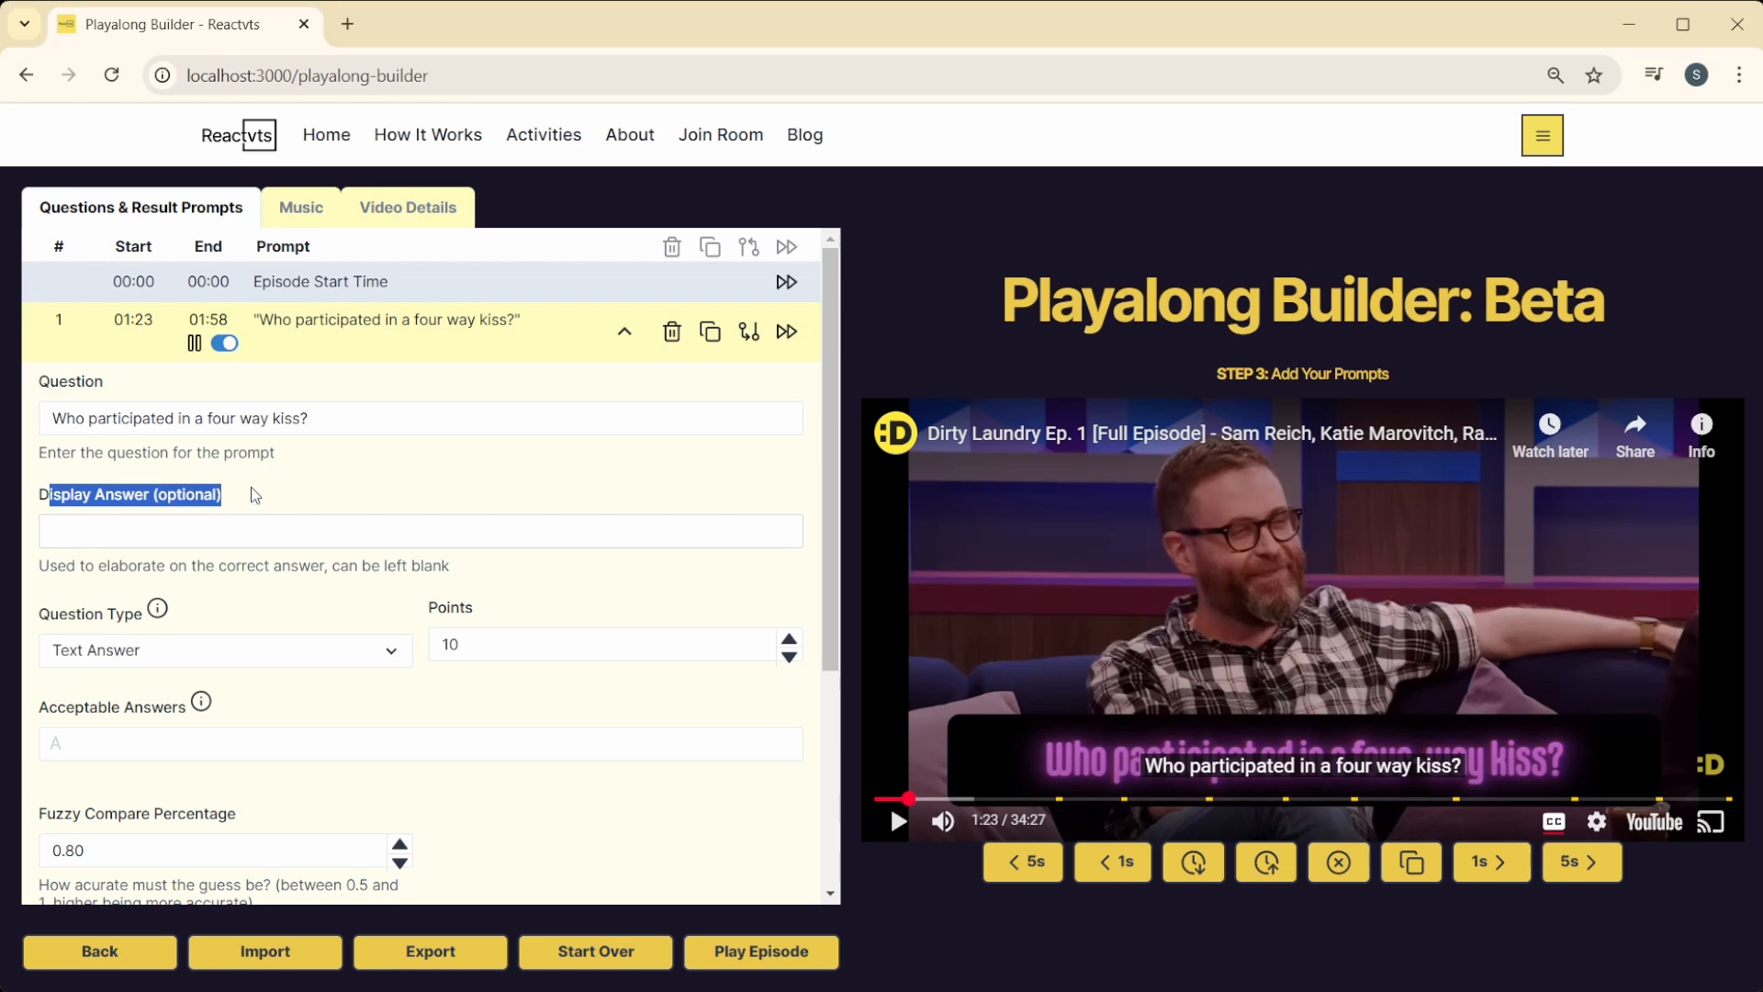
{"action": "left_click", "coordinate": [230, 532]}
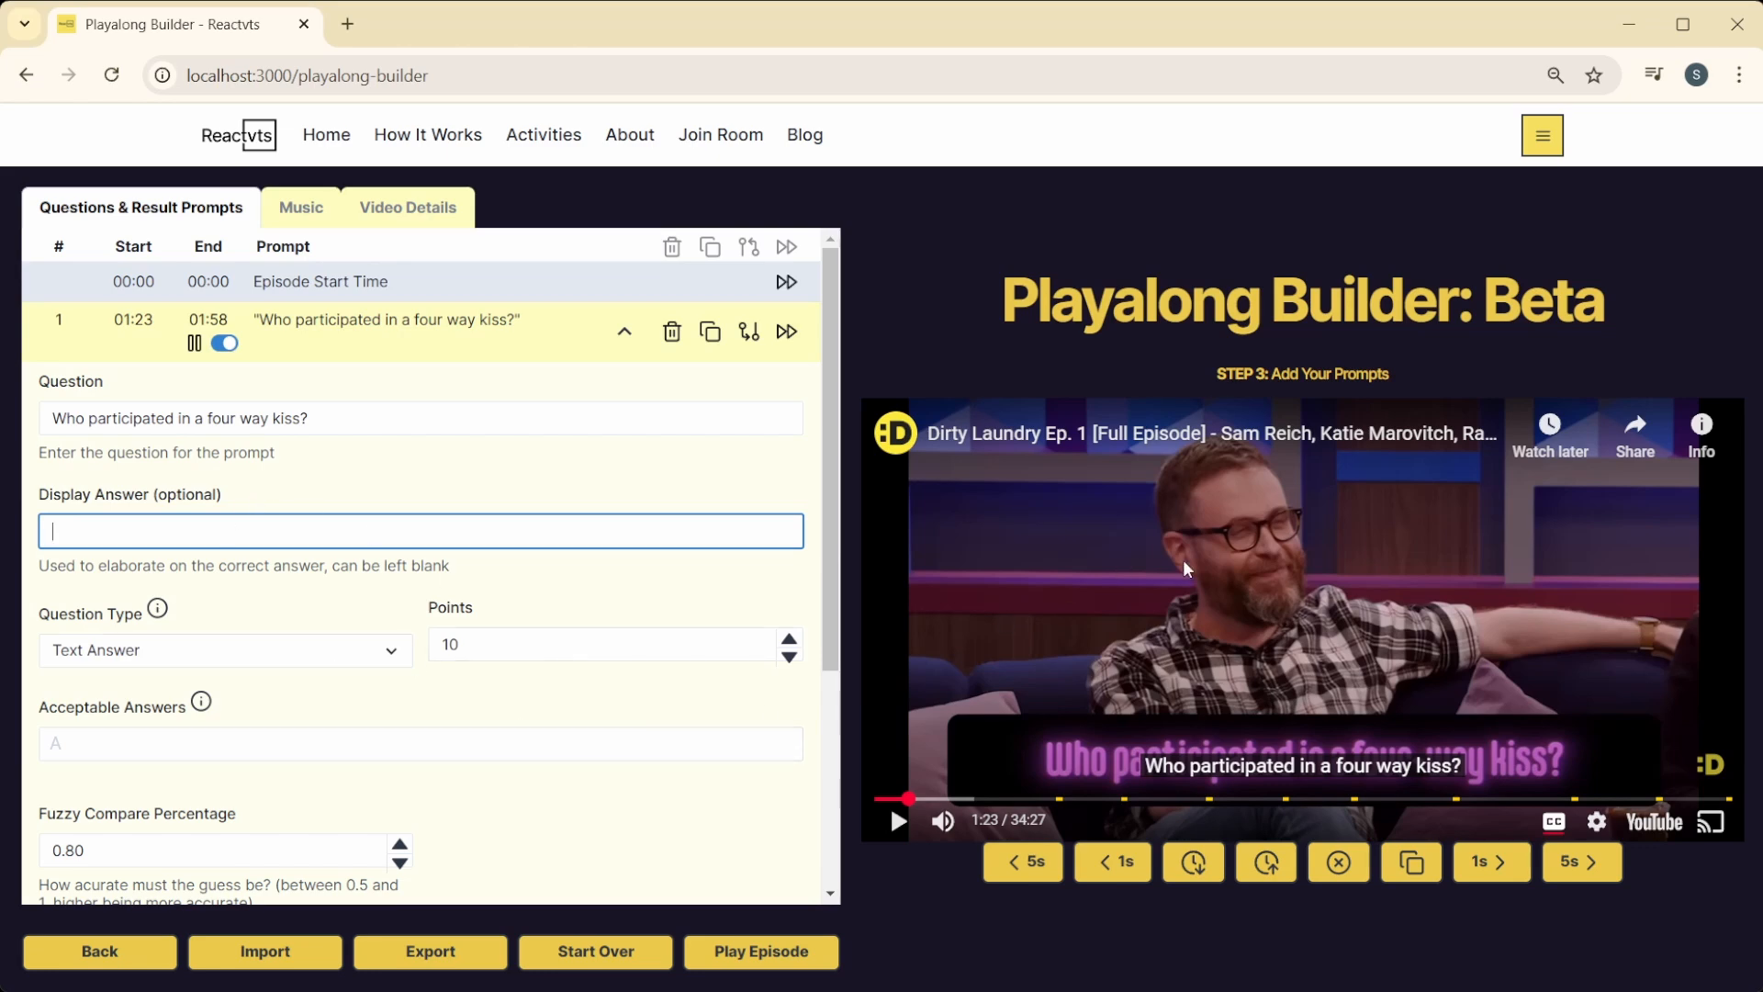
Step: Enter "Sam", "Samuel" and "Sam Reich" as the acceptable answers of question prompt 1
{"action": "left_click", "coordinate": [162, 739]}
{"action": "type", "text": "S"}
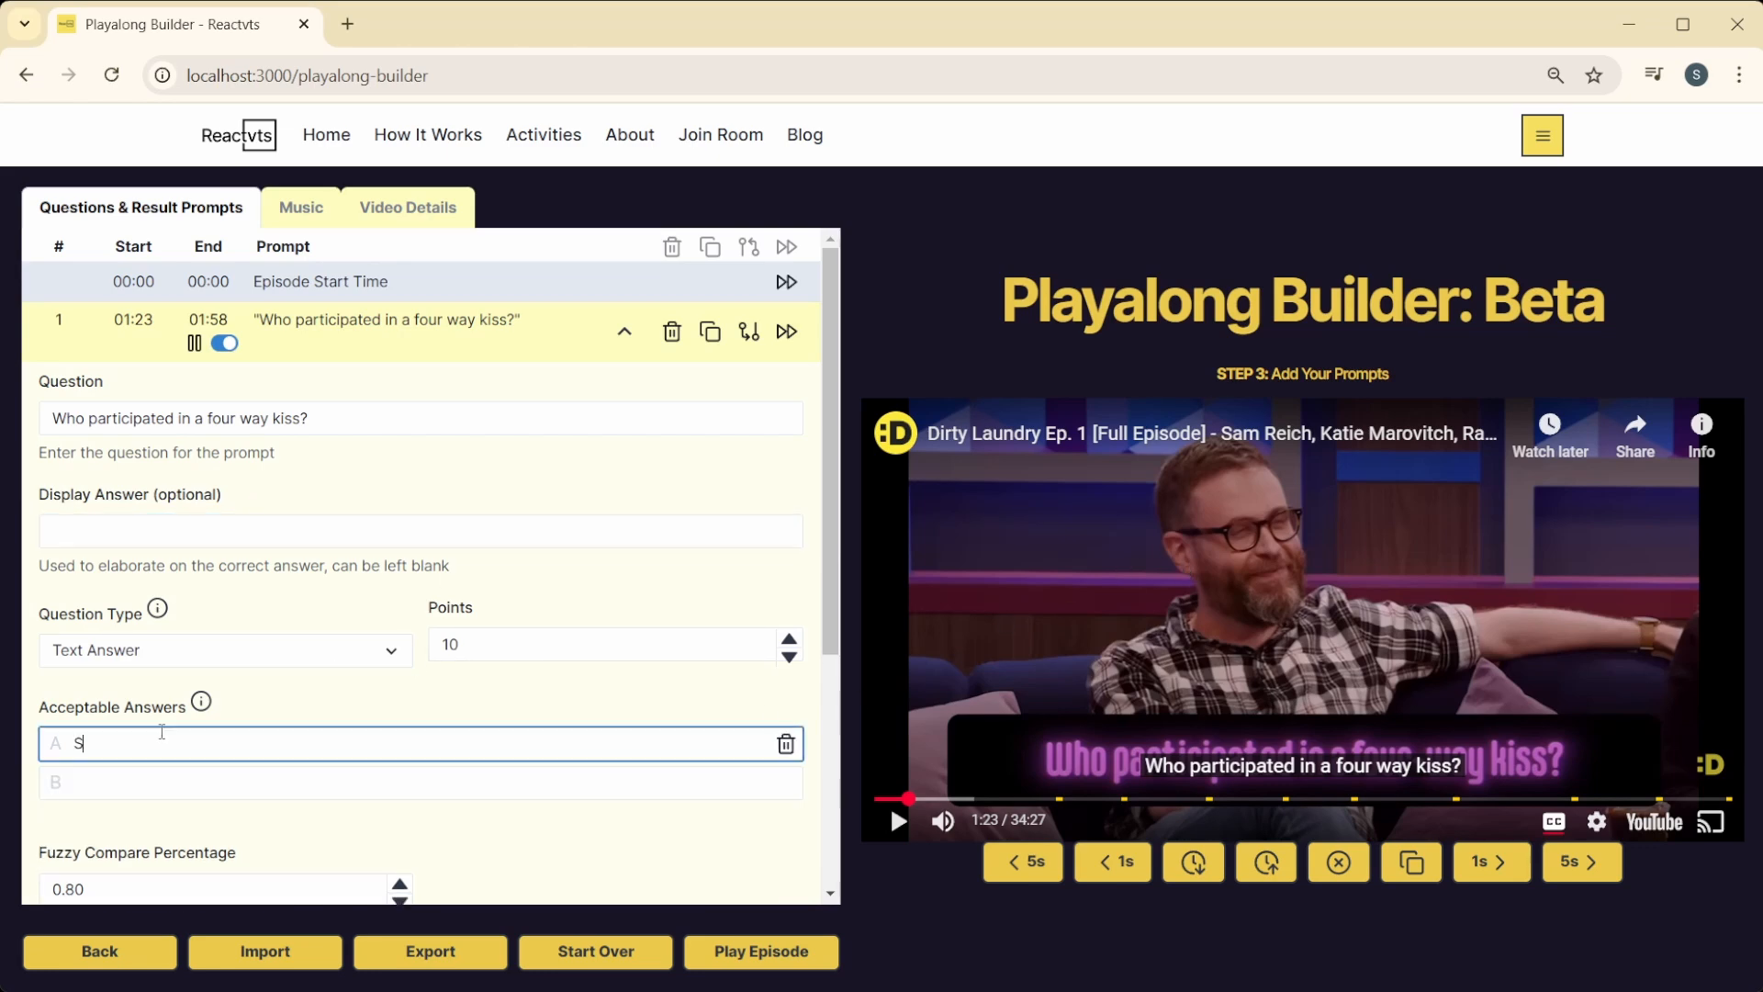
{"action": "type", "text": "am"}
{"action": "left_click", "coordinate": [133, 781]}
{"action": "type", "text": "Samue"}
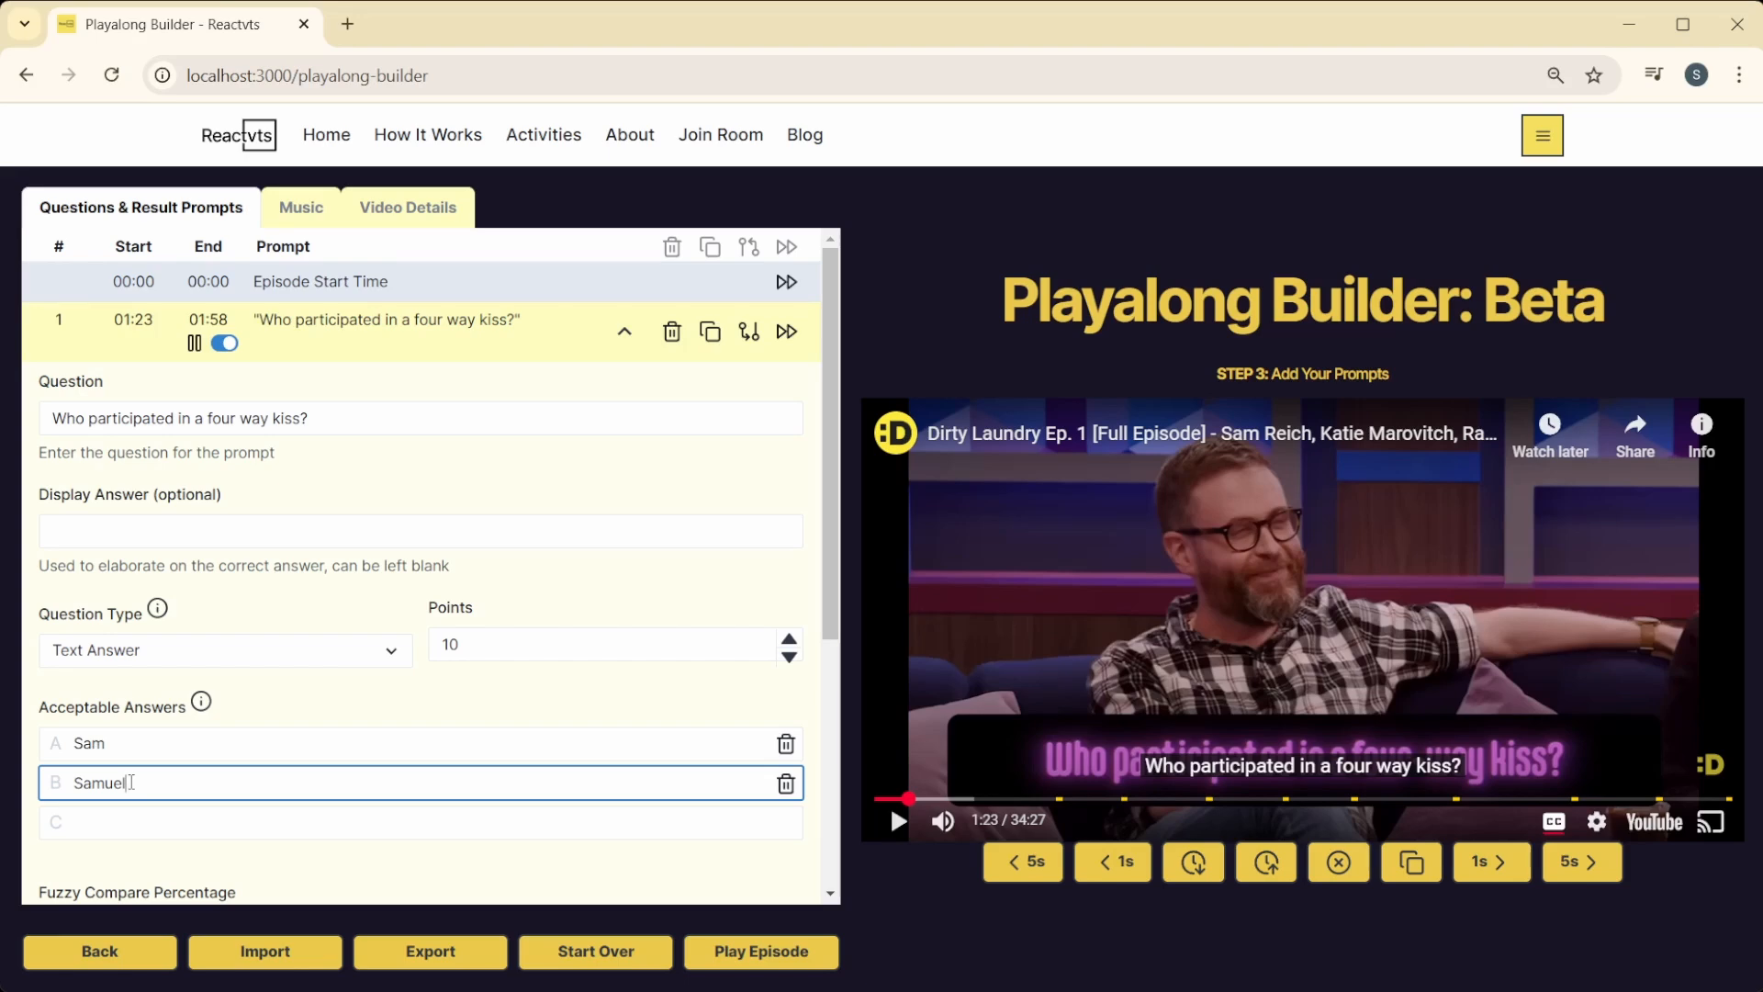
{"action": "left_click", "coordinate": [170, 817]}
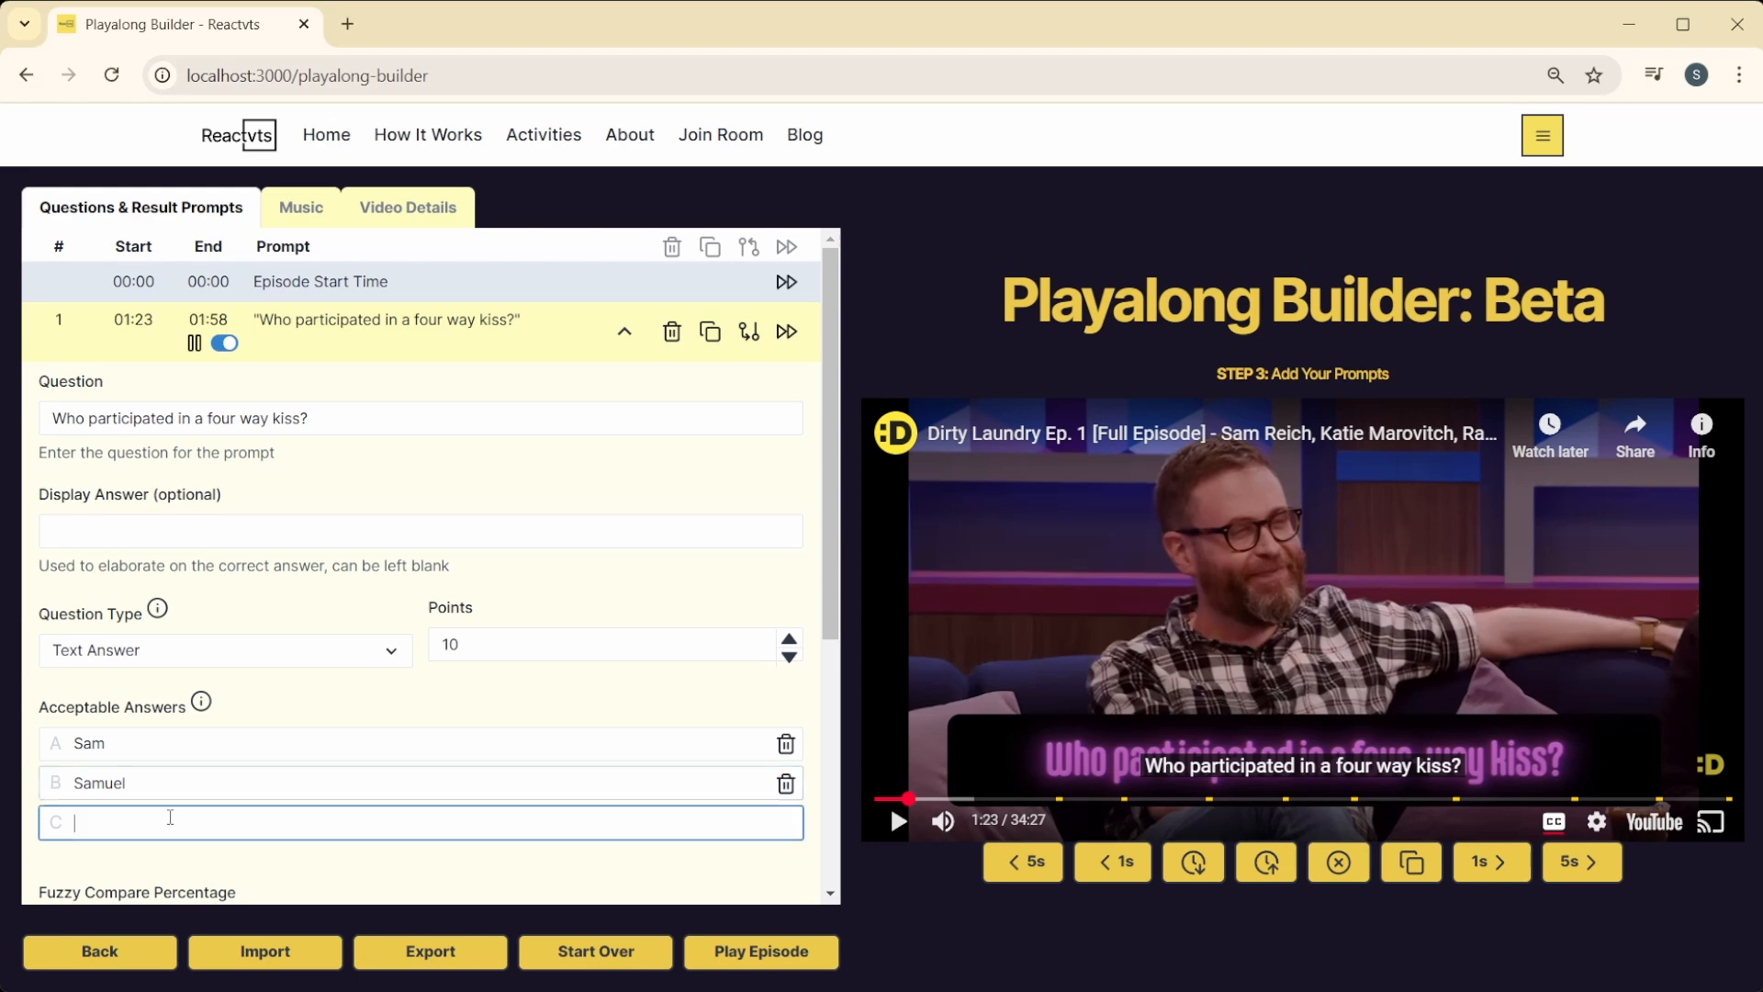
{"action": "type", "text": "Sam Re"}
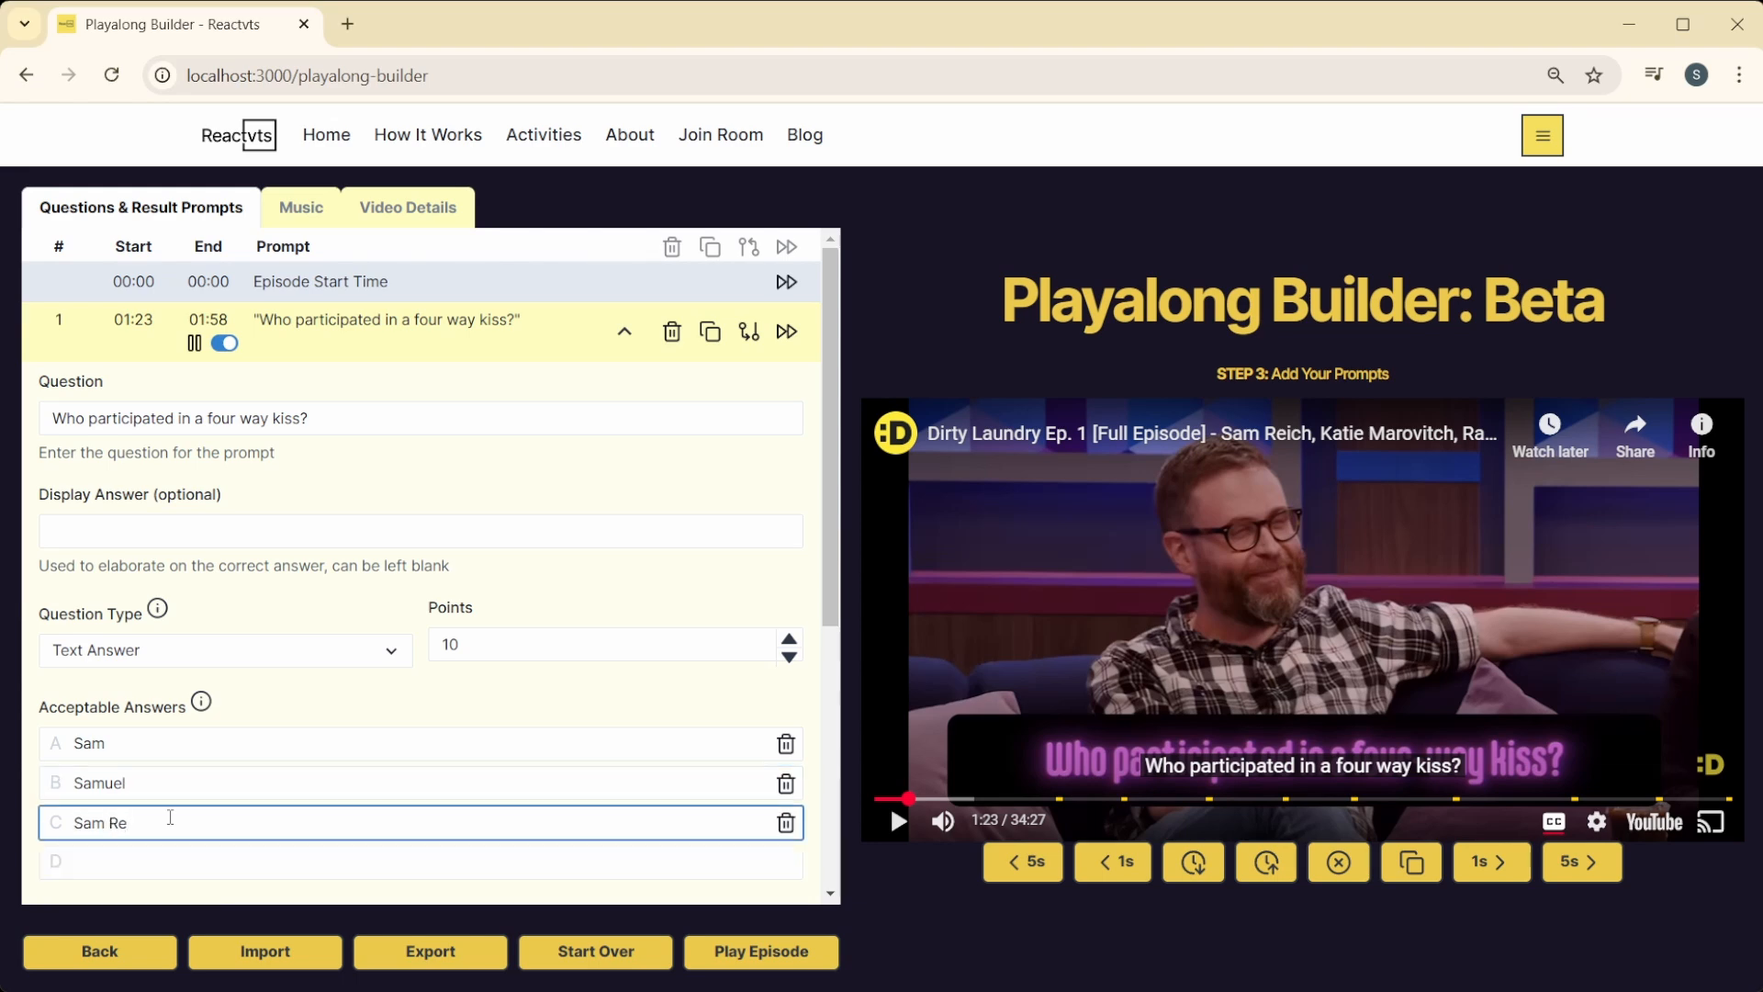
{"action": "type", "text": "ich"}
Step: Set the optional display answer of question prompt 1 to "His name is Sam"
{"action": "left_click", "coordinate": [122, 541]}
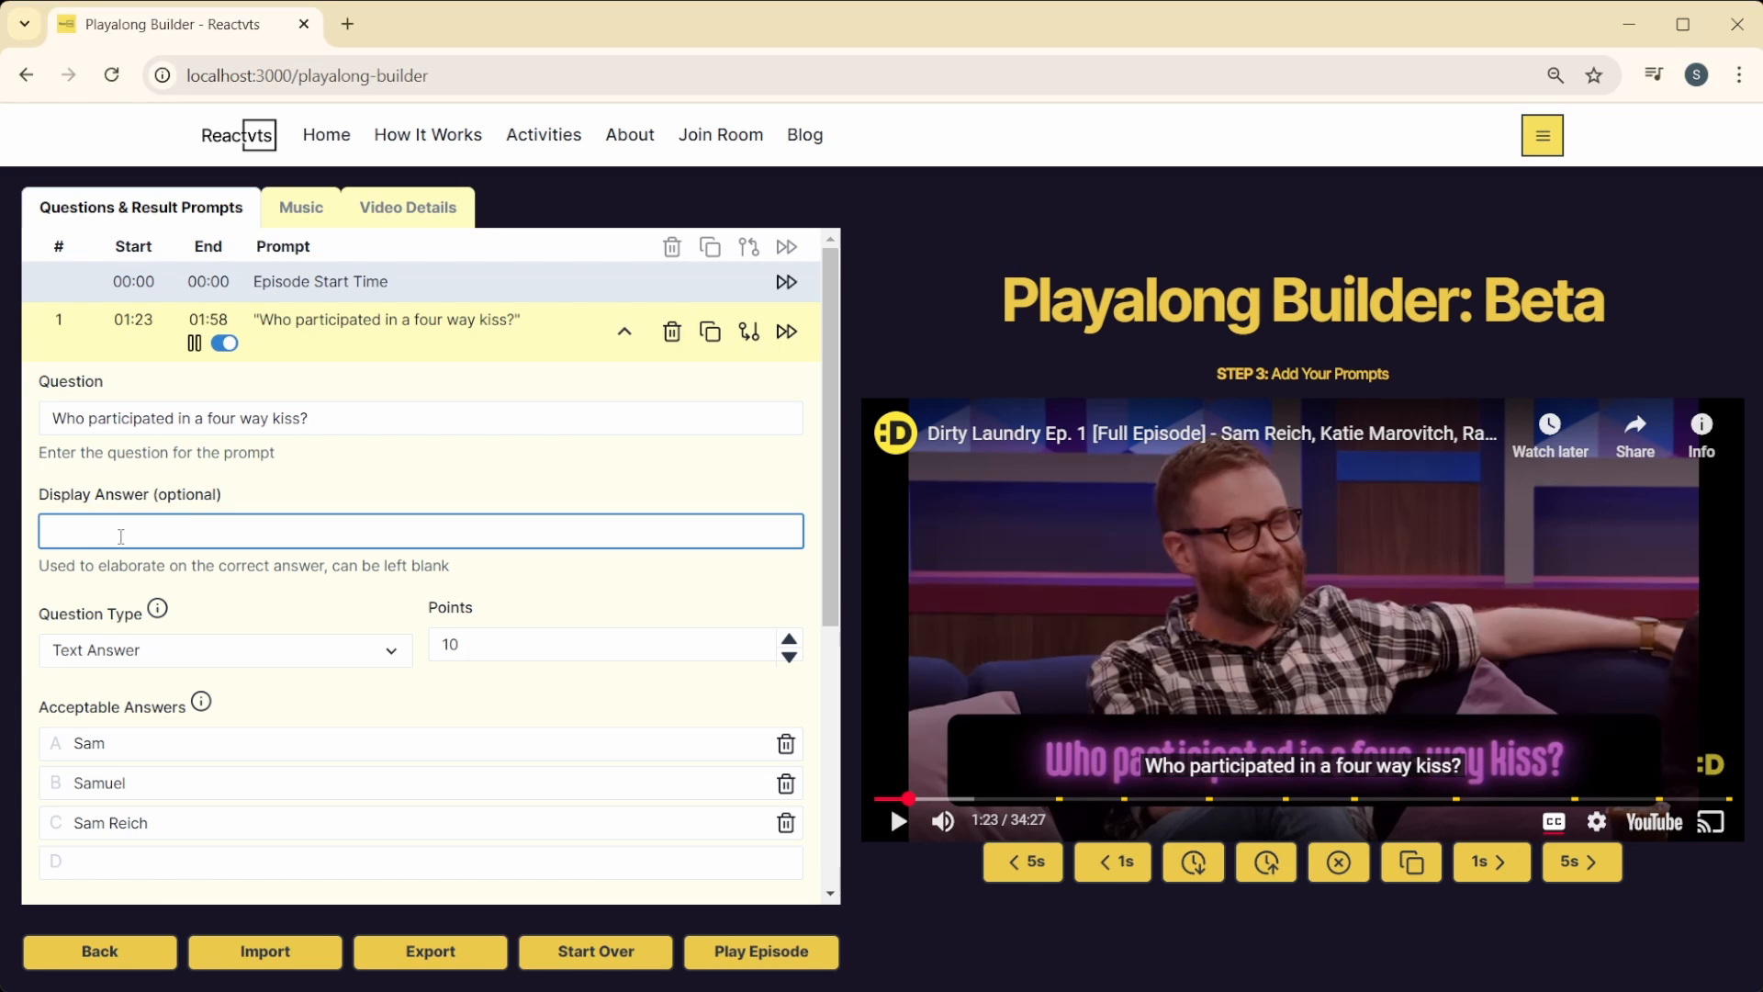
{"action": "type", "text": "His name is Sam"}
{"action": "left_click", "coordinate": [303, 601]}
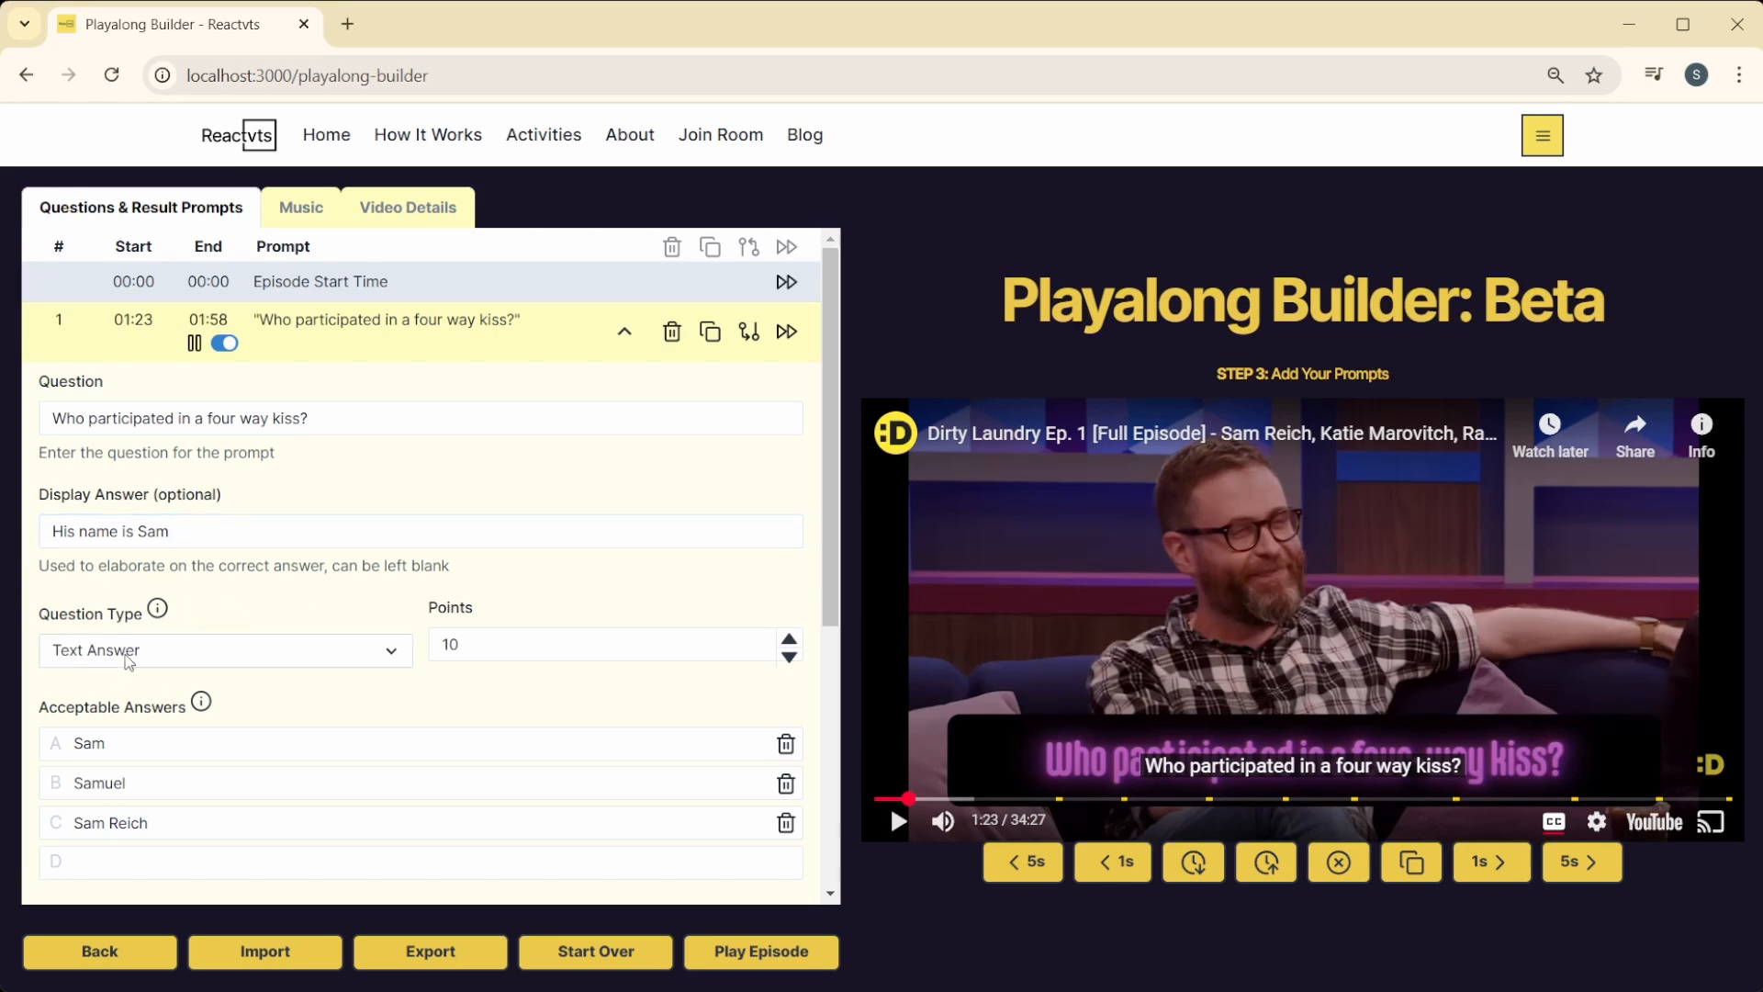
Step: Review the fuzzy compare percentage, closed captions option and question type settings of question prompt 1
{"action": "scroll", "coordinate": [421, 563], "scroll_direction": "down", "scroll_amount": 4}
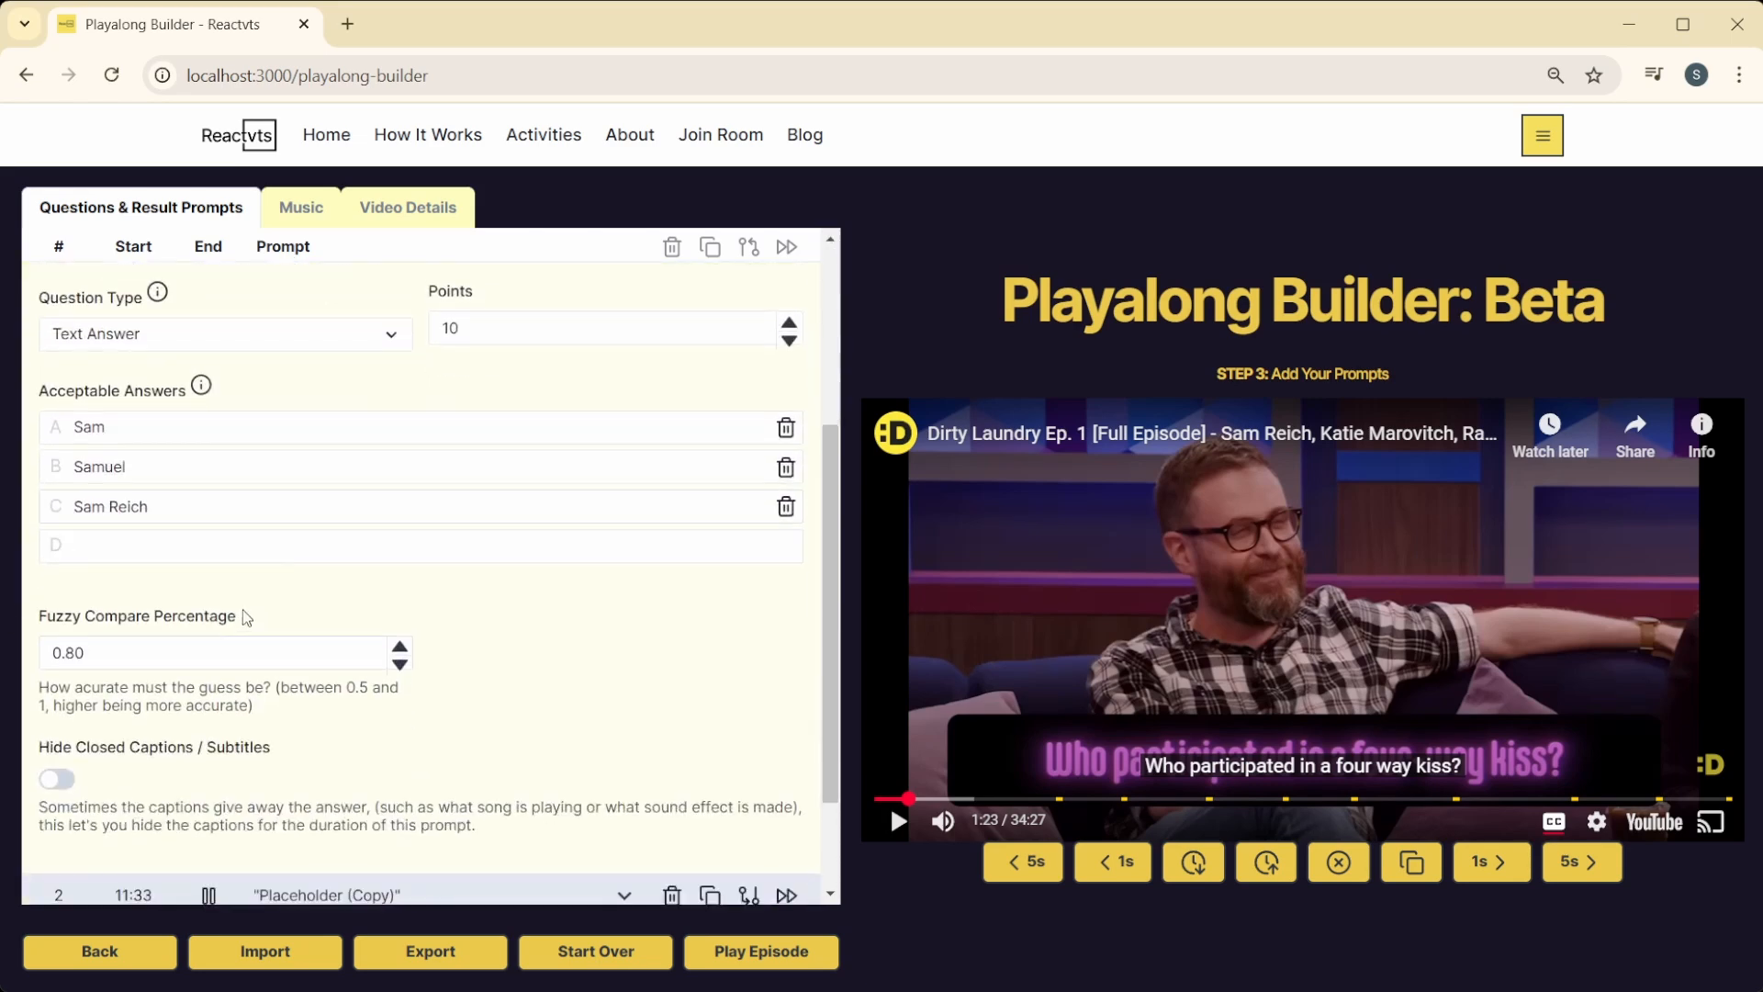
{"action": "scroll", "coordinate": [252, 602], "scroll_direction": "up", "scroll_amount": 2}
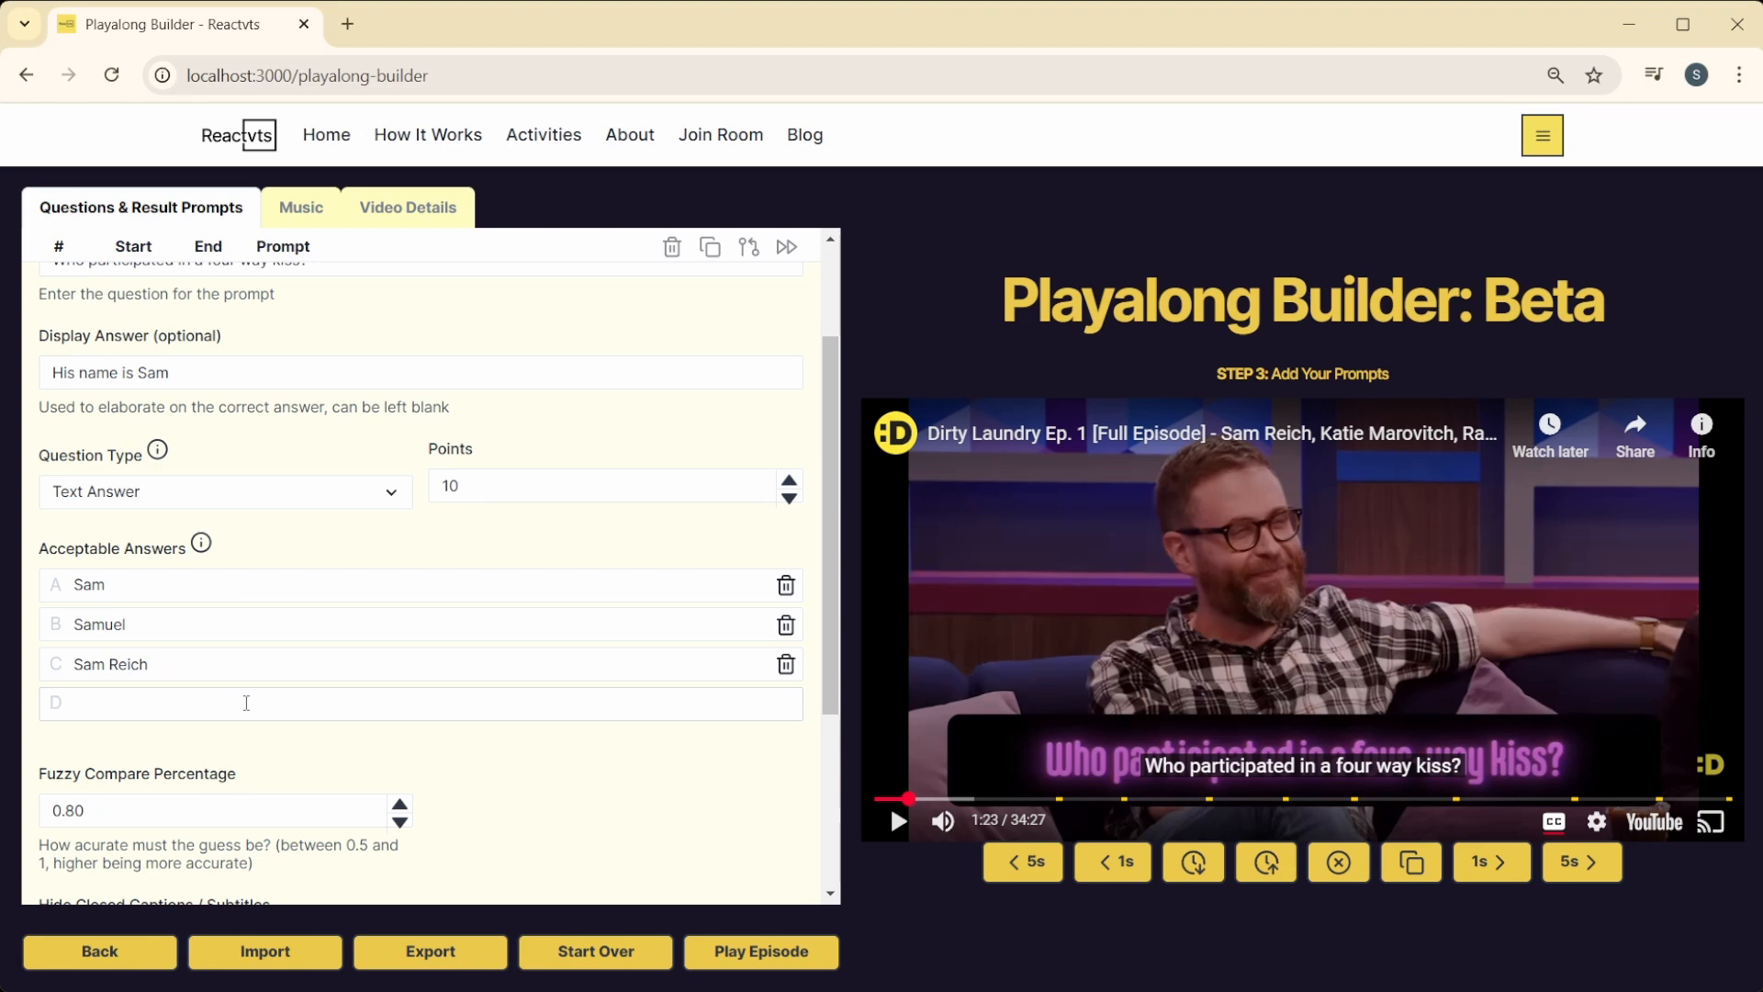
{"action": "scroll", "coordinate": [342, 762], "scroll_direction": "down", "scroll_amount": 3}
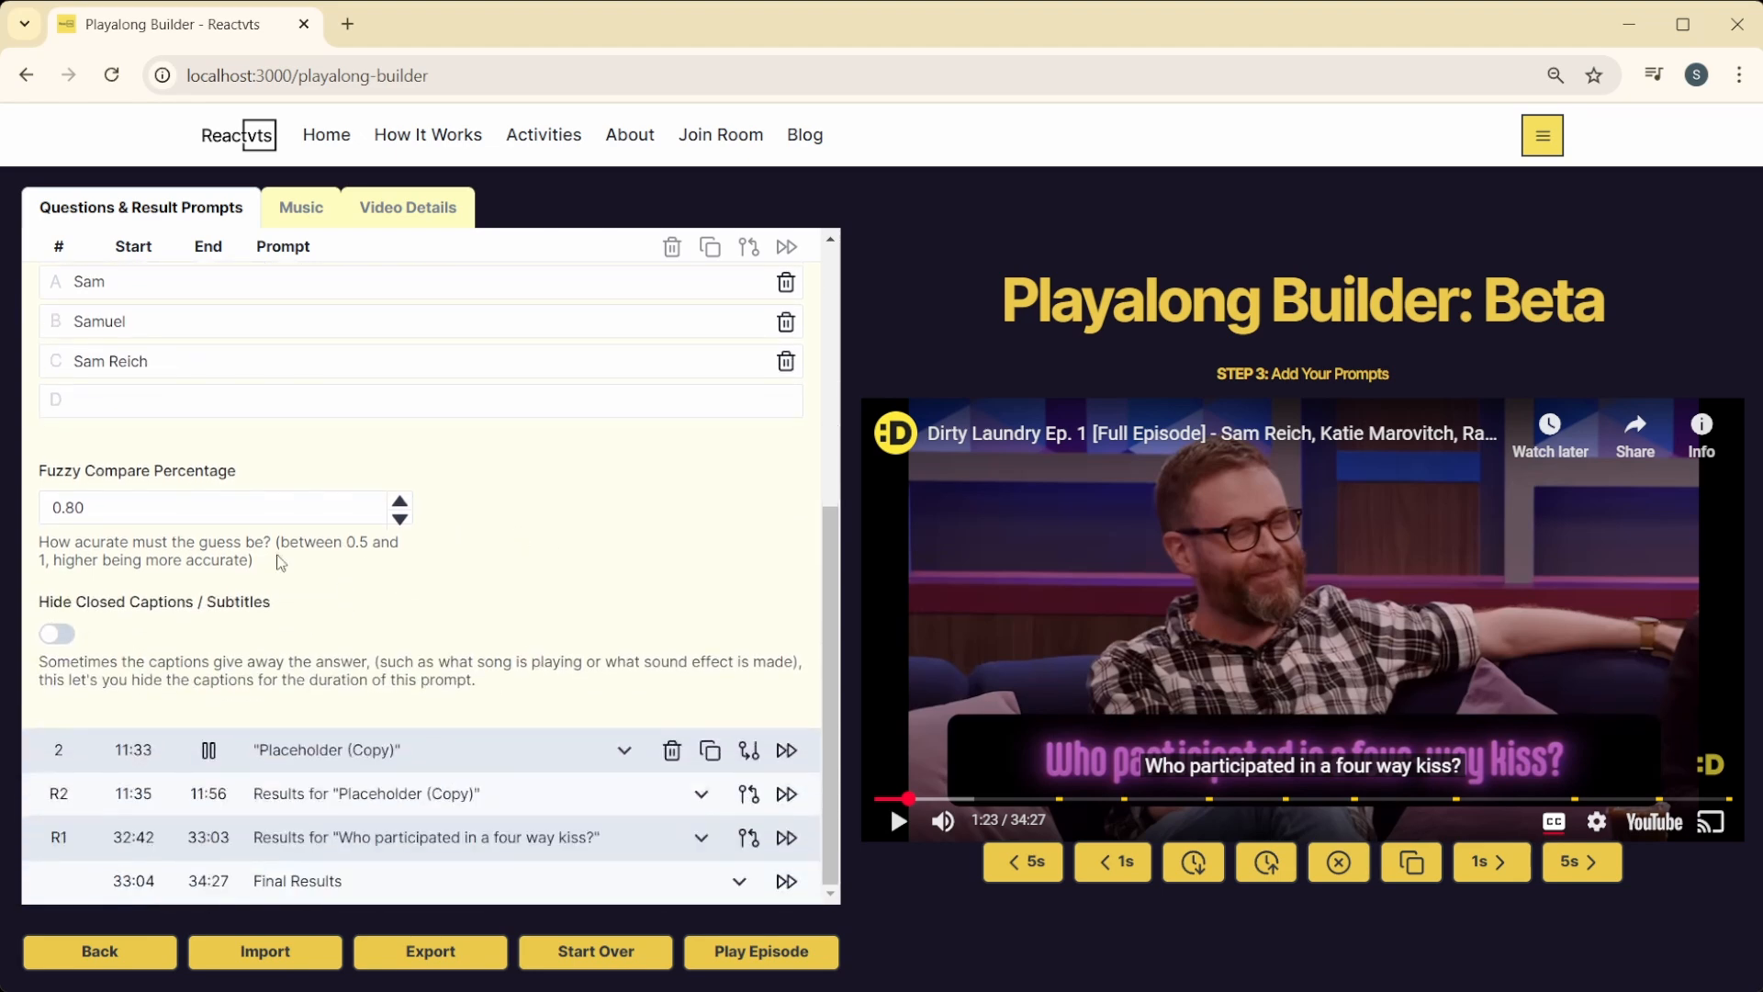
{"action": "left_click_drag", "start_coordinate": [45, 469], "coordinate": [175, 462]}
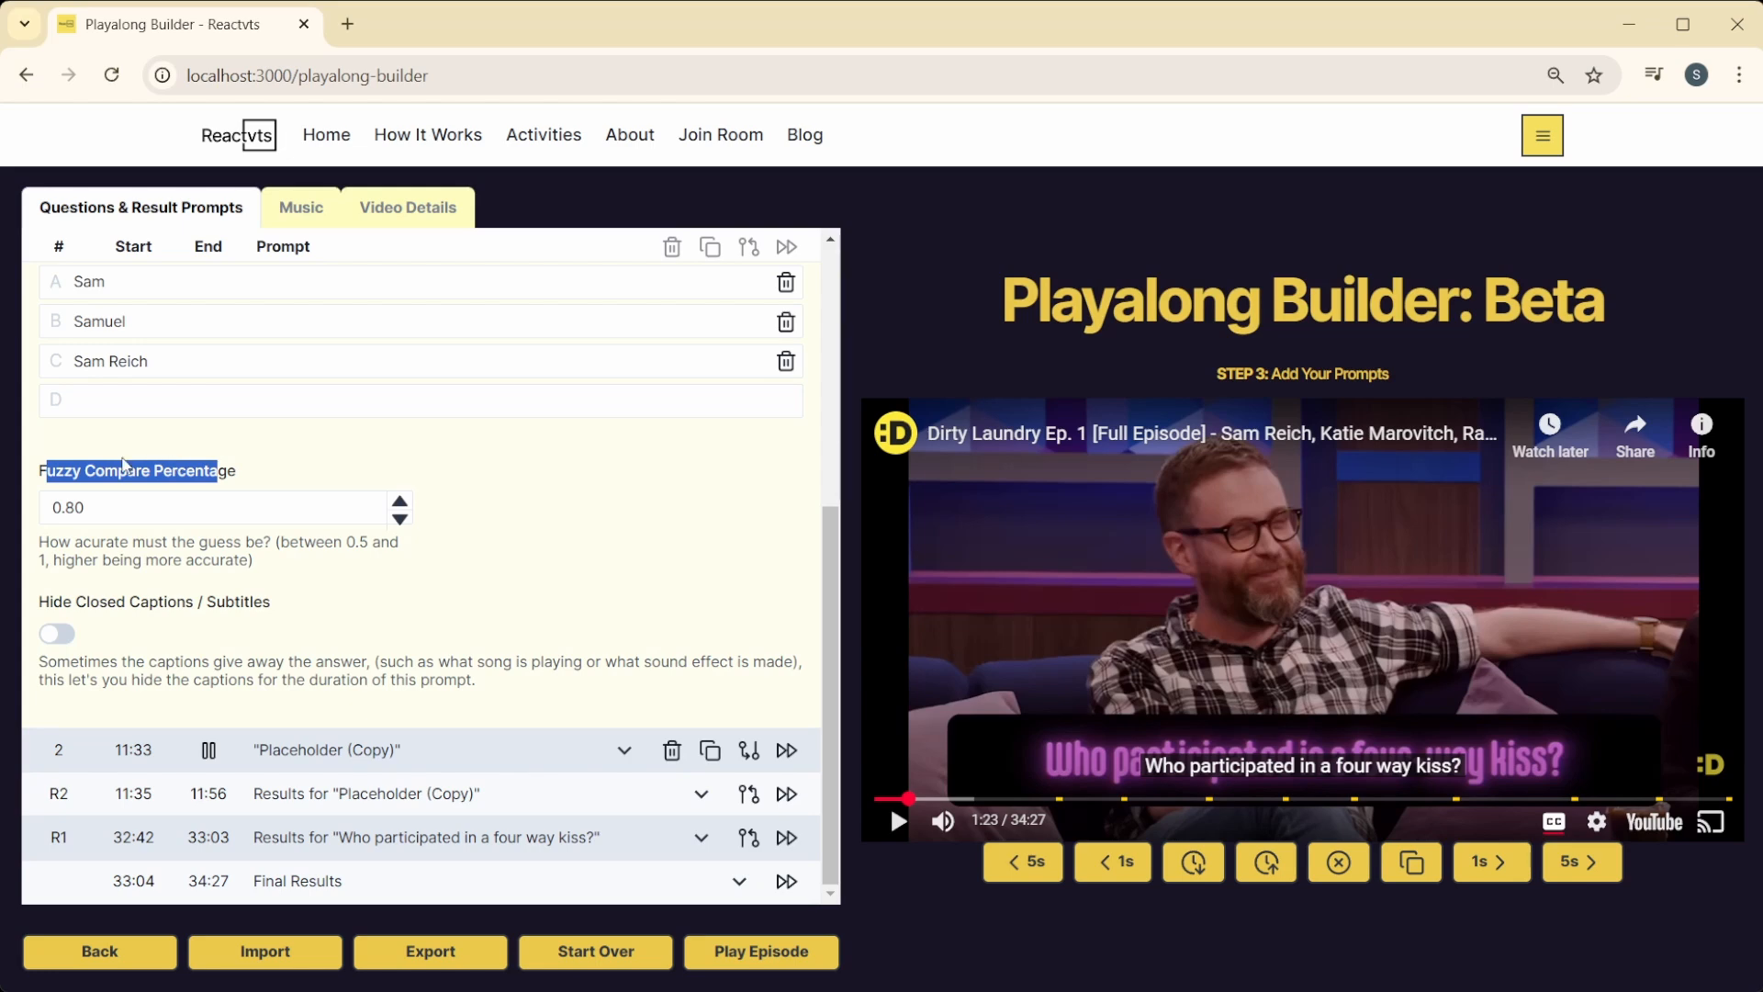
{"action": "left_click_drag", "start_coordinate": [177, 511], "coordinate": [24, 517]}
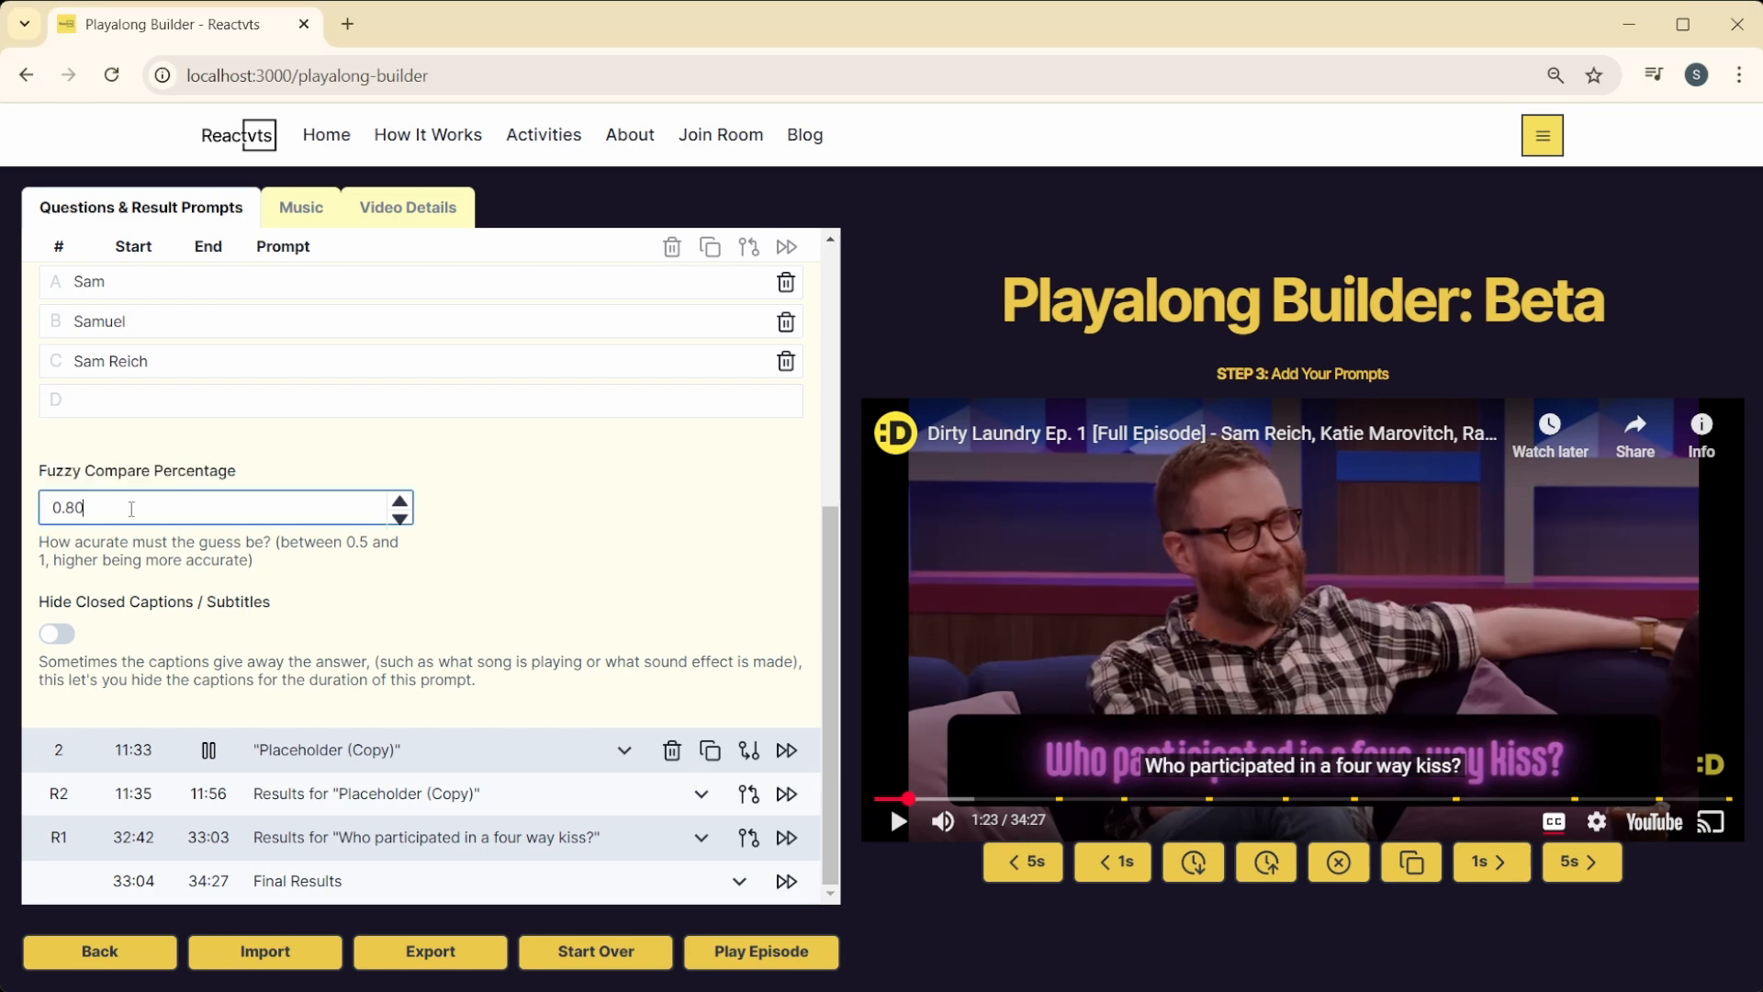
{"action": "left_click", "coordinate": [641, 586]}
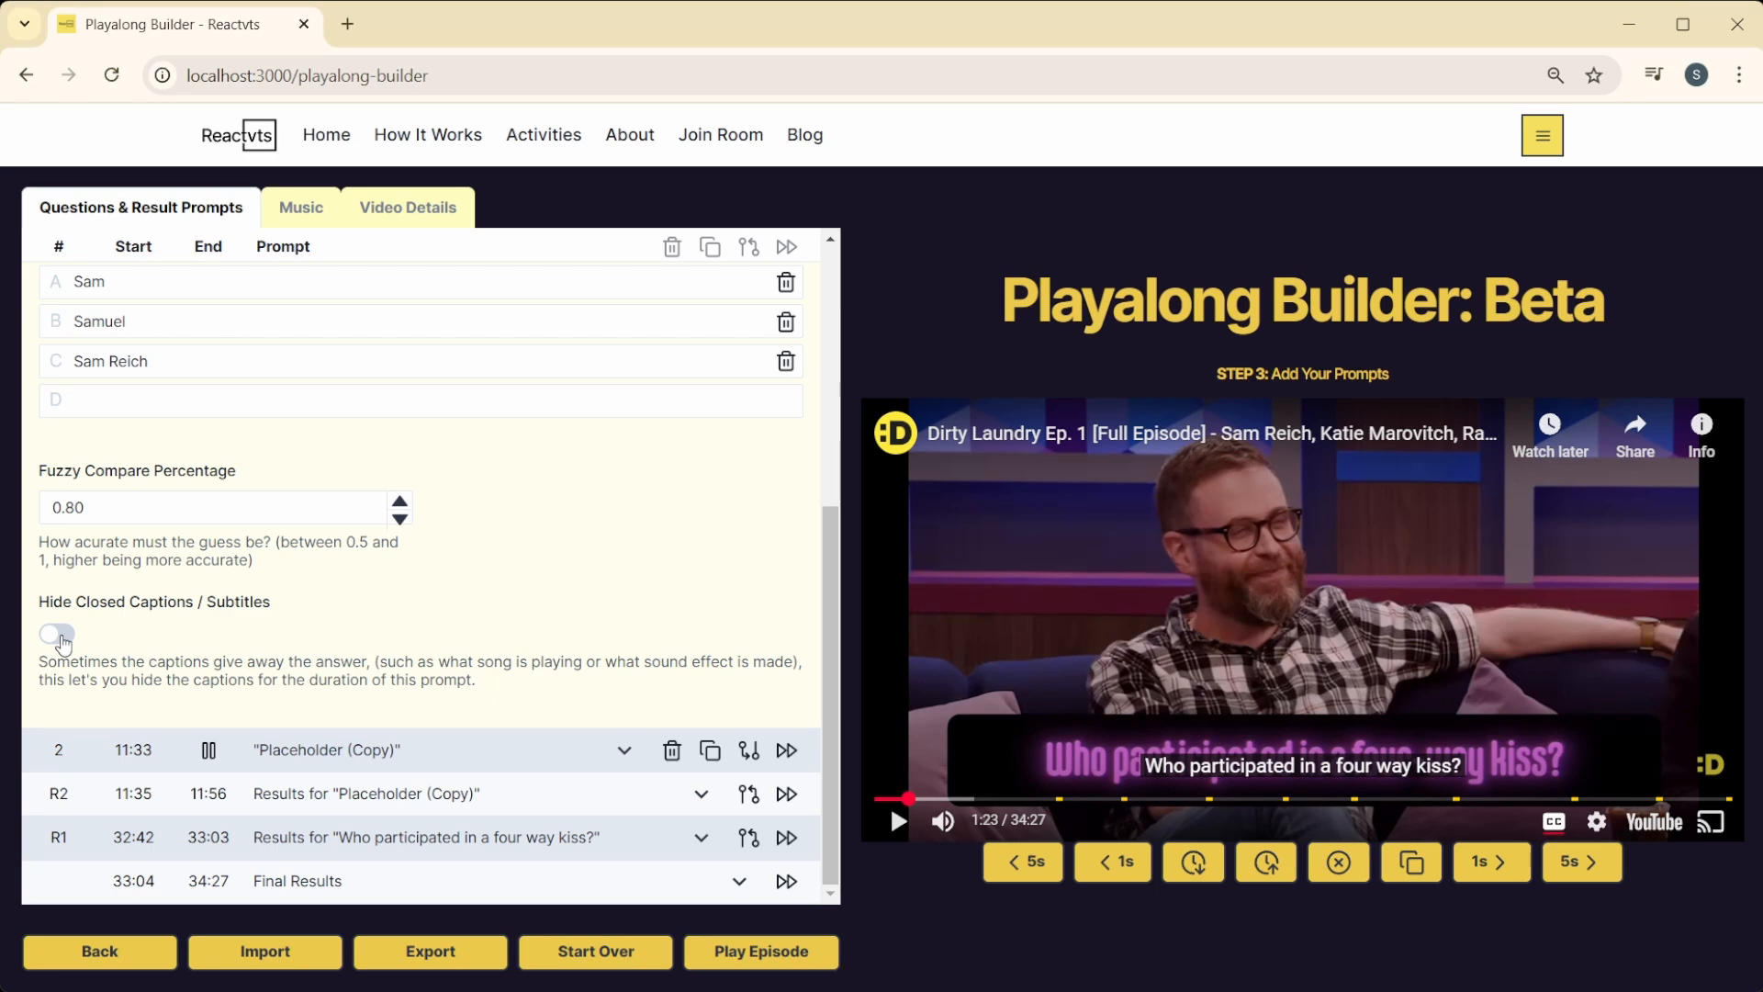
{"action": "scroll", "coordinate": [432, 623], "scroll_direction": "up", "scroll_amount": 3}
{"action": "scroll", "coordinate": [431, 623], "scroll_direction": "up", "scroll_amount": 2}
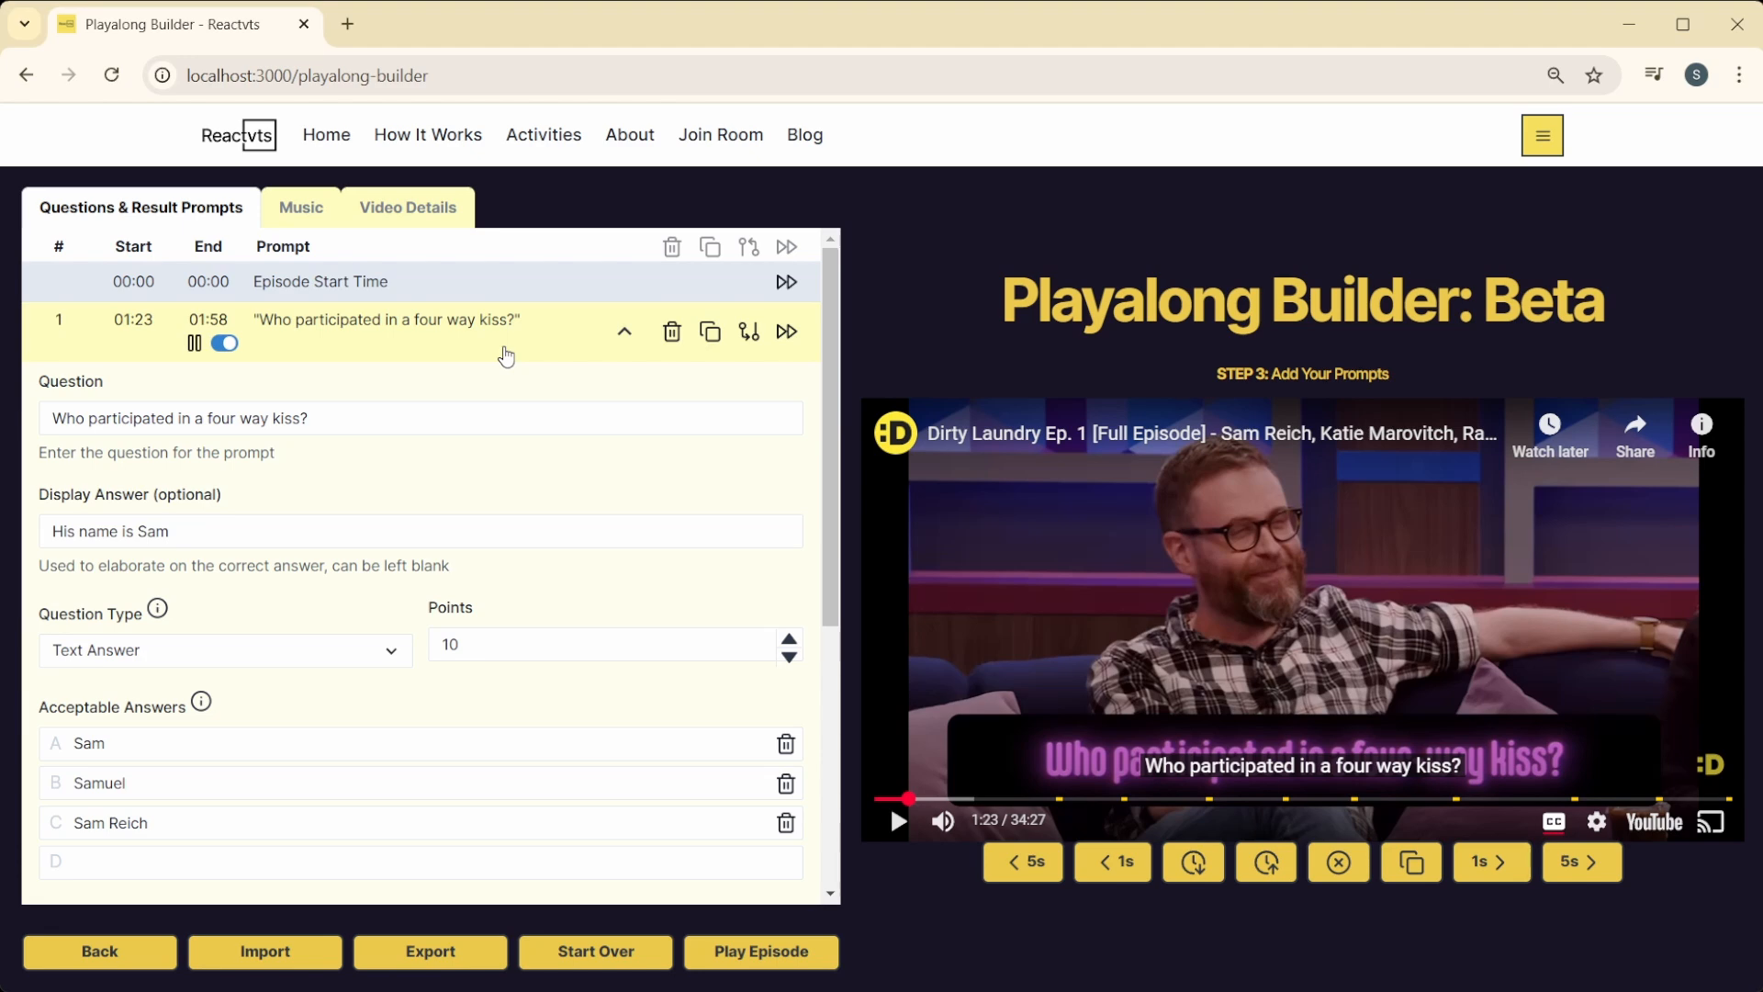
{"action": "scroll", "coordinate": [484, 355], "scroll_direction": "down", "scroll_amount": 3}
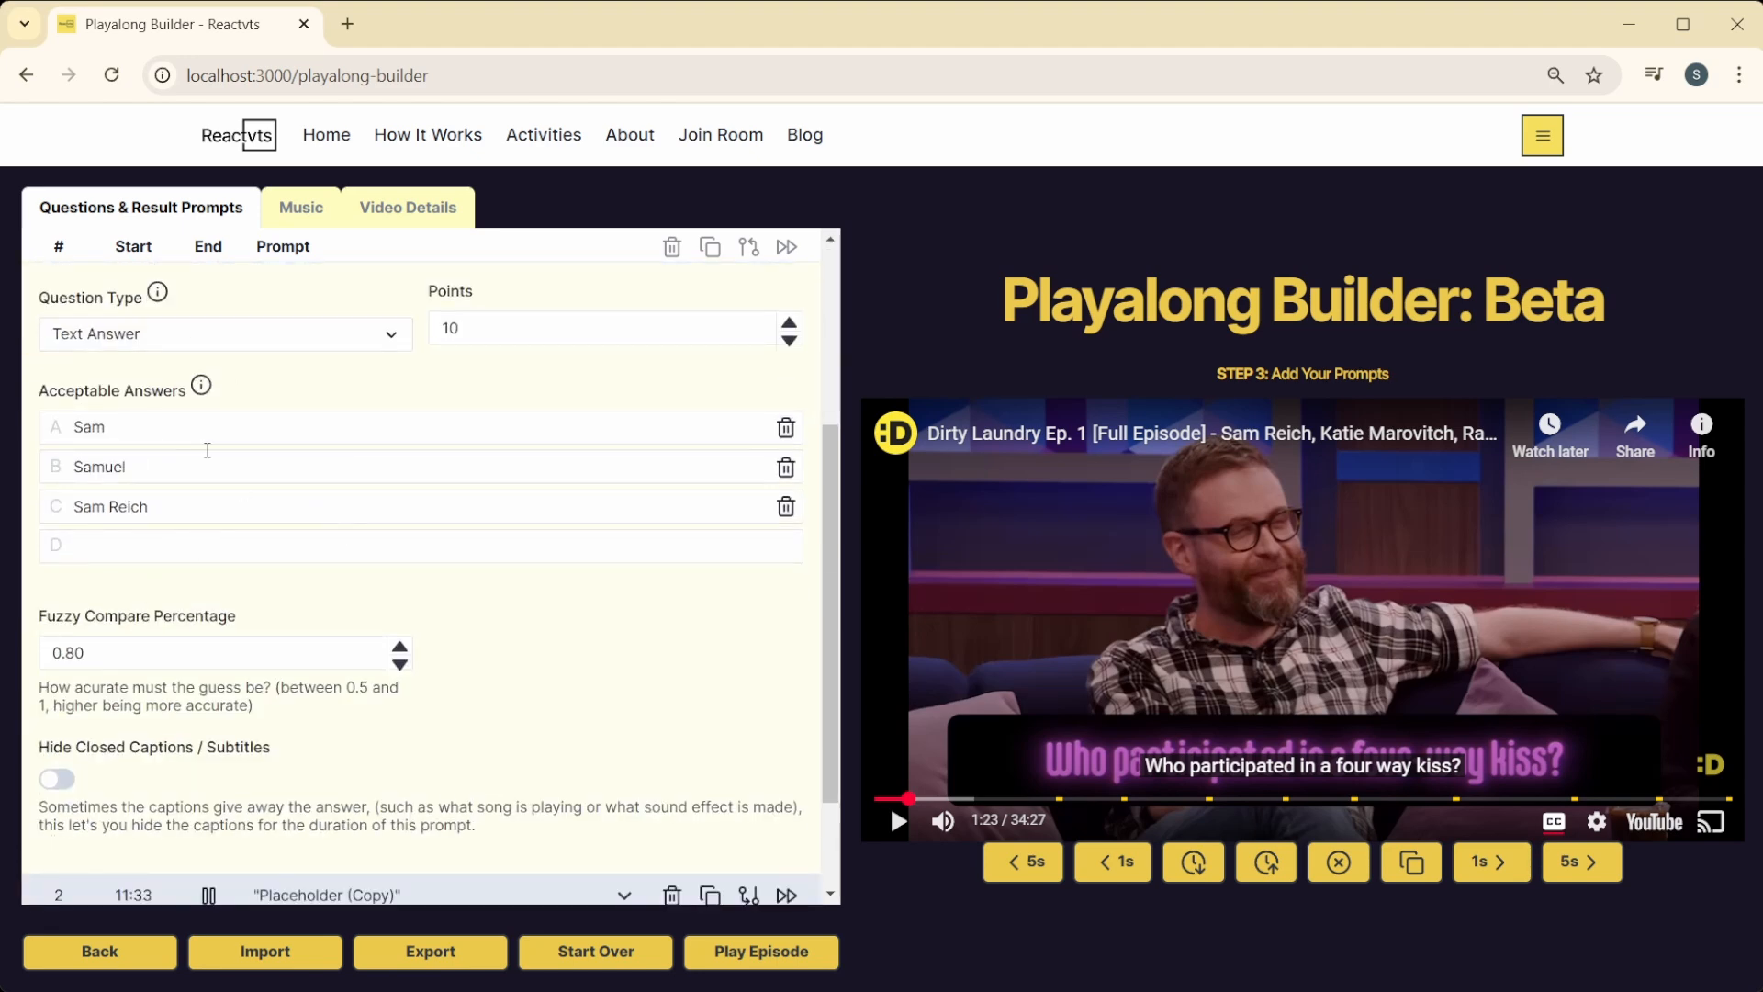
{"action": "scroll", "coordinate": [285, 545], "scroll_direction": "up", "scroll_amount": 2}
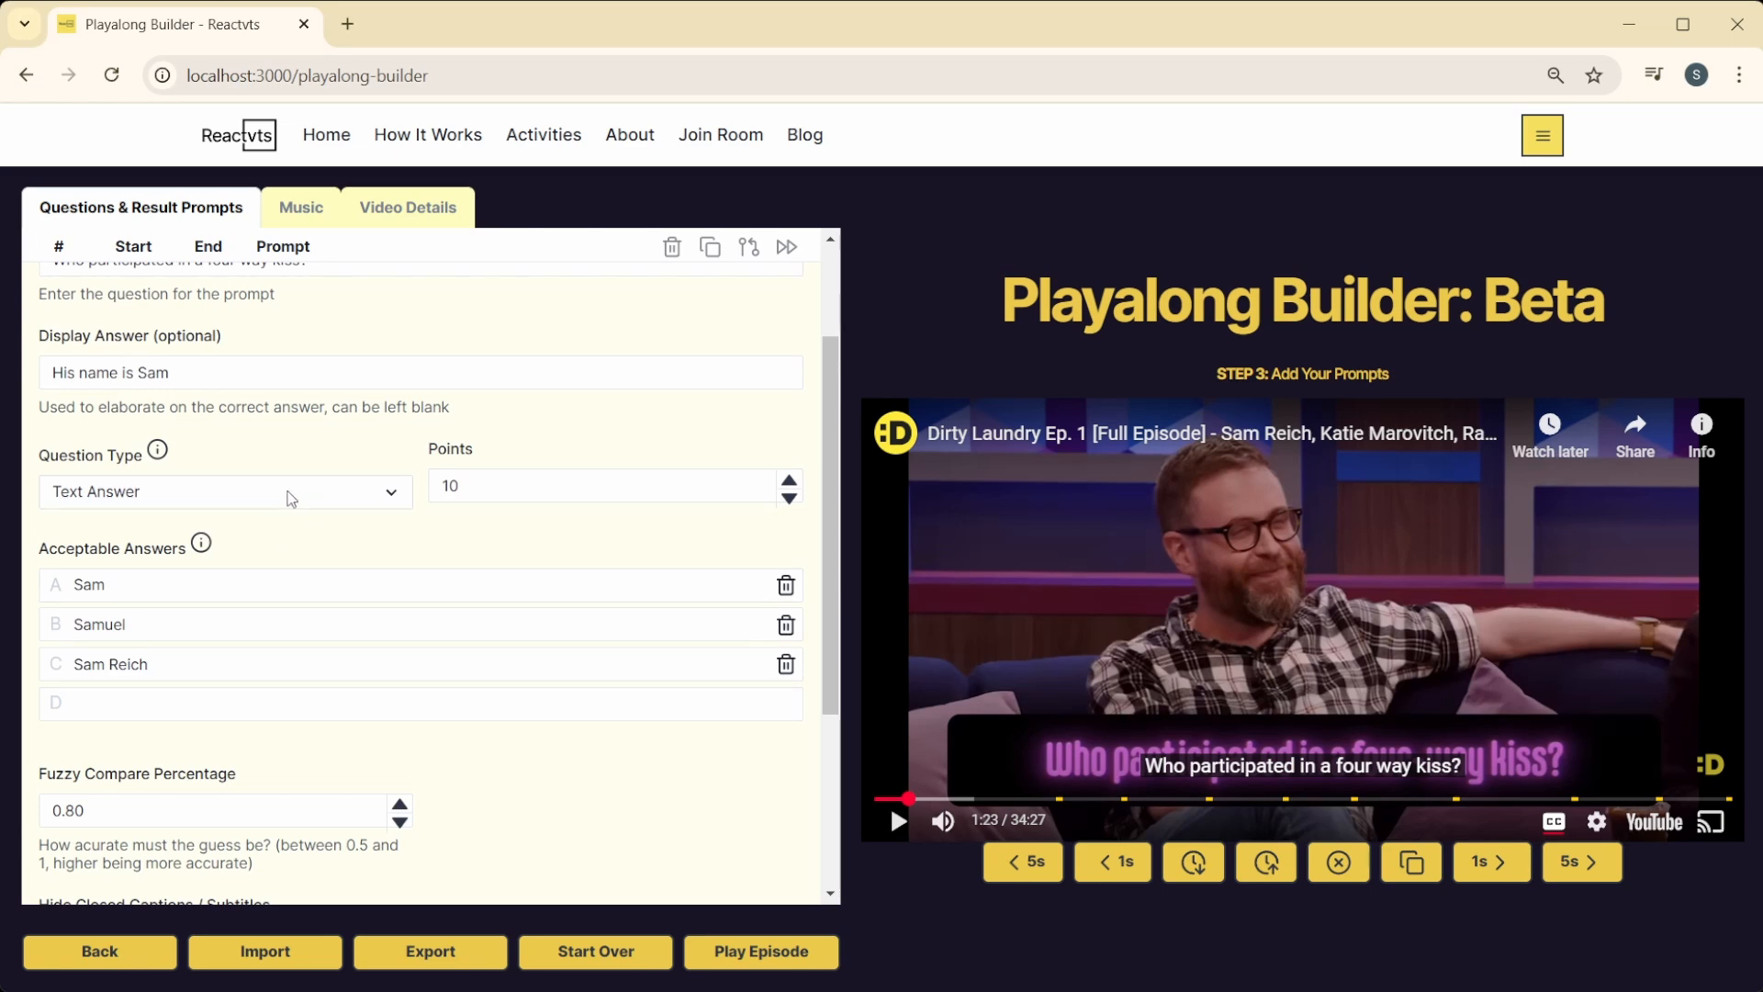
{"action": "mouse_move", "coordinate": [157, 452]}
{"action": "scroll", "coordinate": [461, 709], "scroll_direction": "down", "scroll_amount": 4}
{"action": "scroll", "coordinate": [382, 713], "scroll_direction": "up", "scroll_amount": 6}
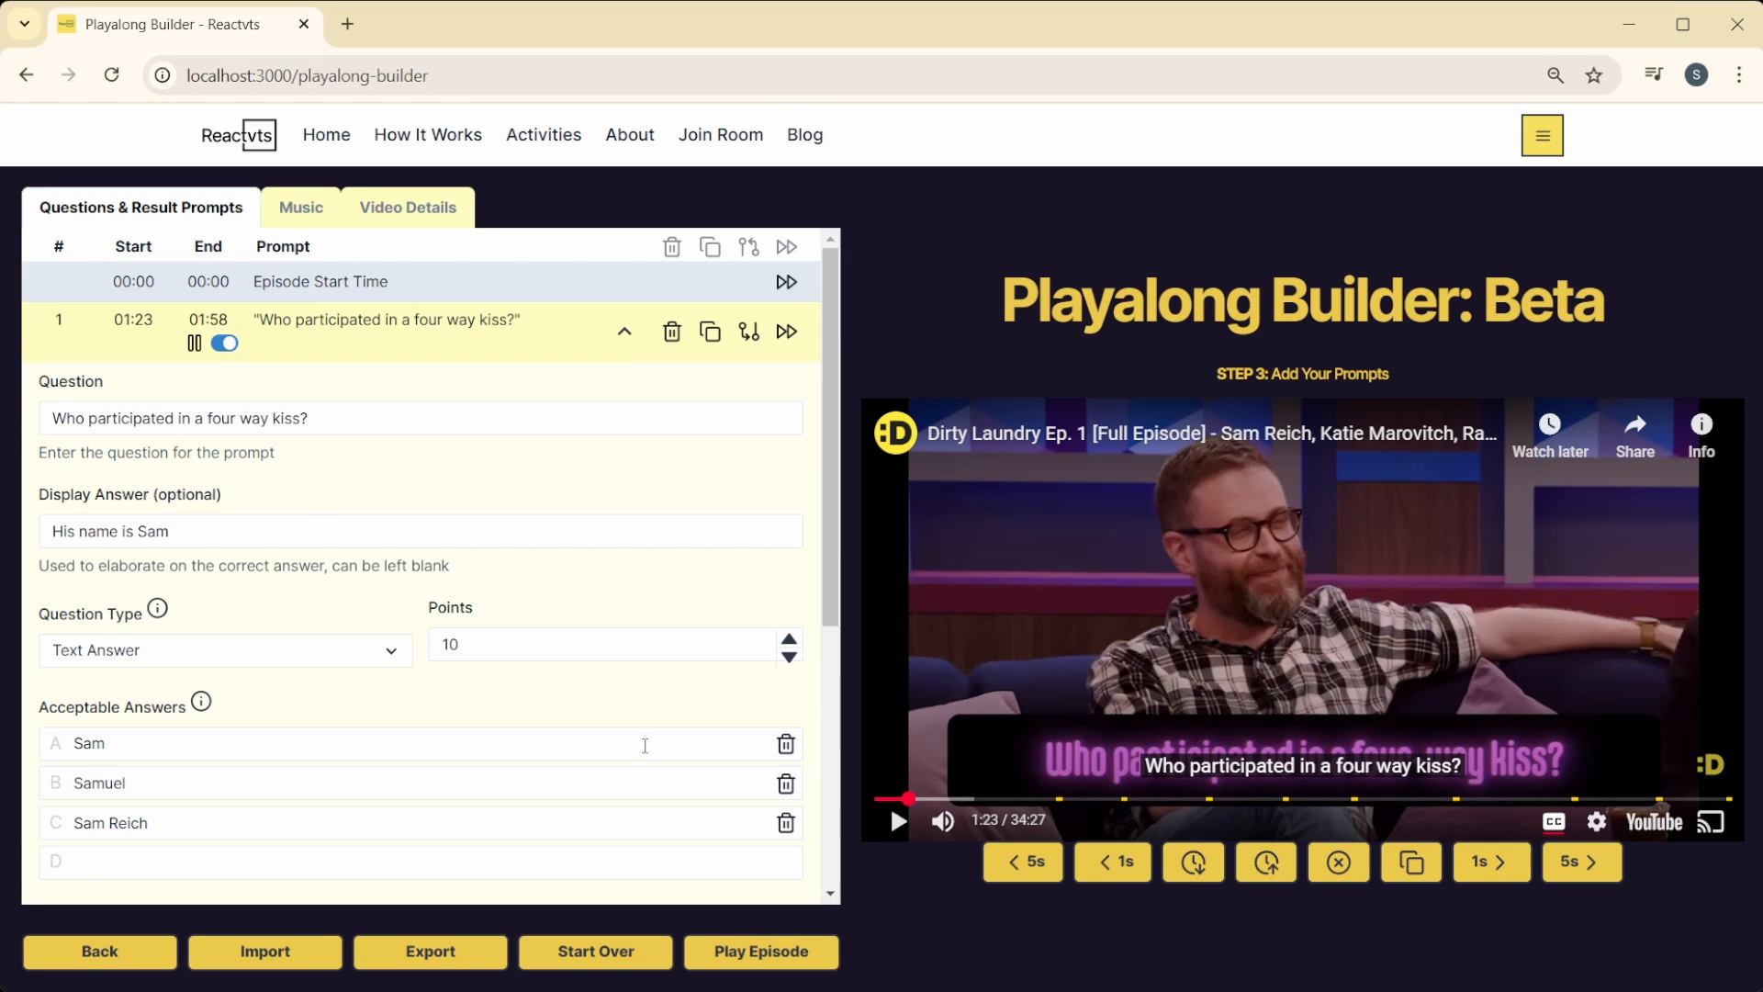
Step: Change the question type of prompt 1 to Number Answer
{"action": "left_click", "coordinate": [312, 649]}
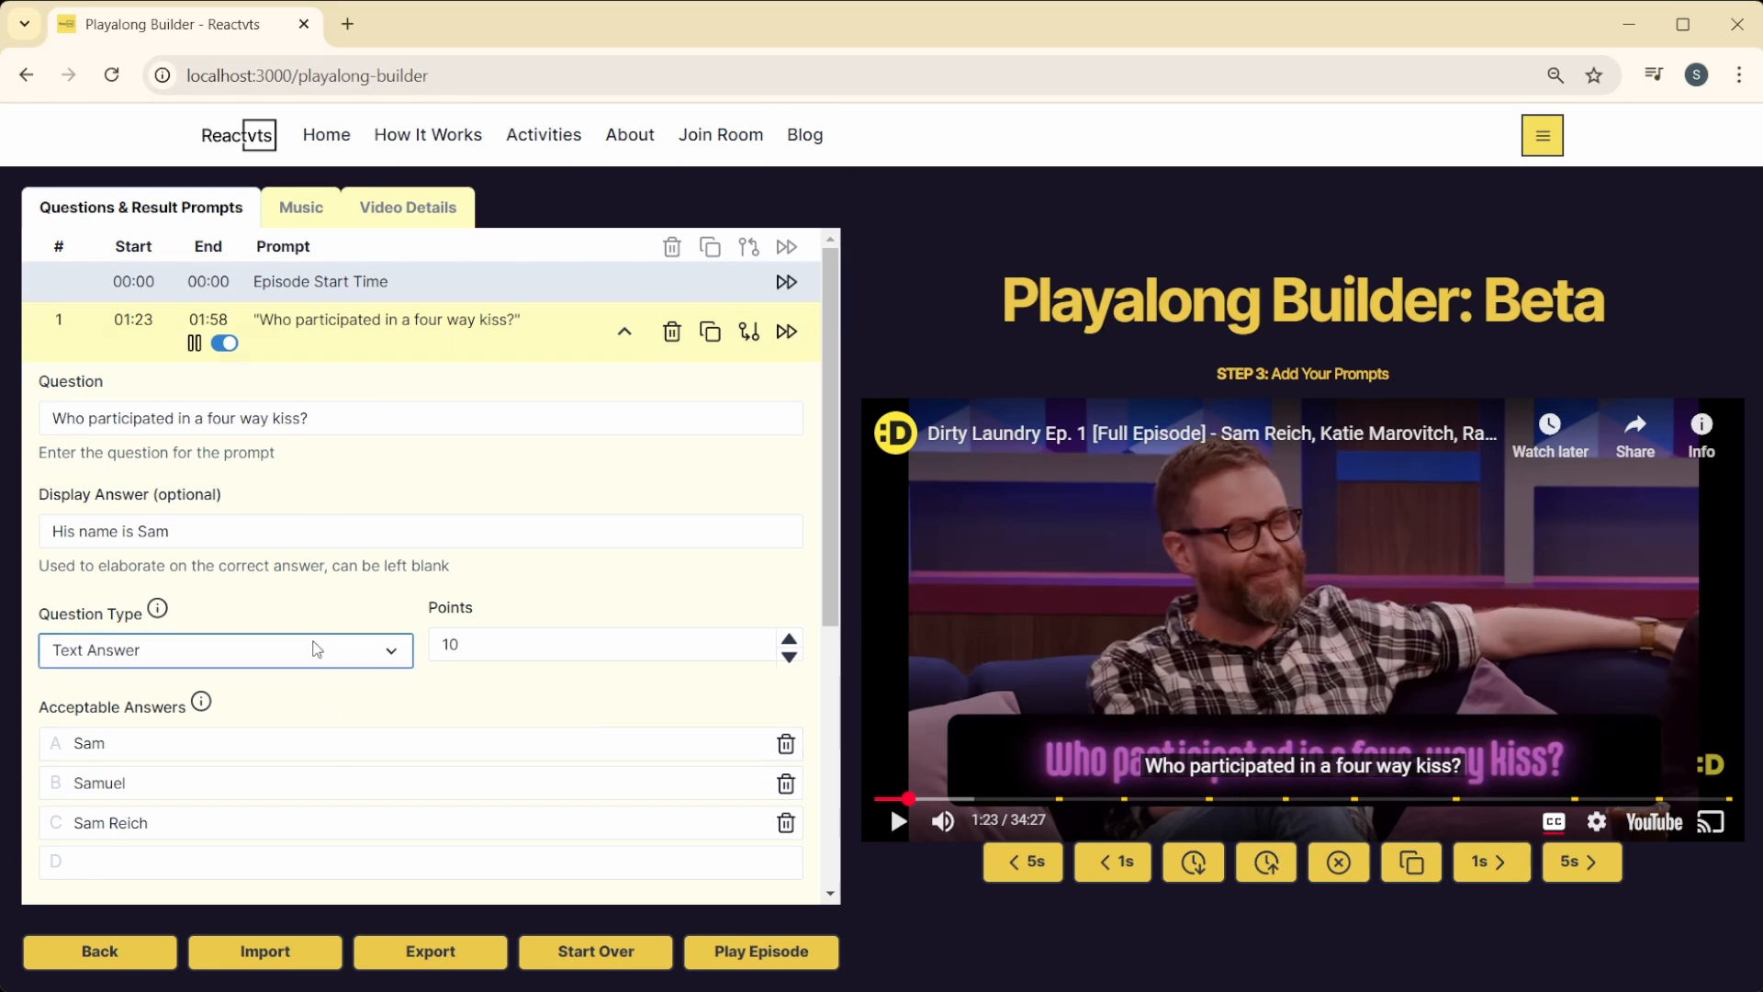
{"action": "left_click", "coordinate": [158, 719]}
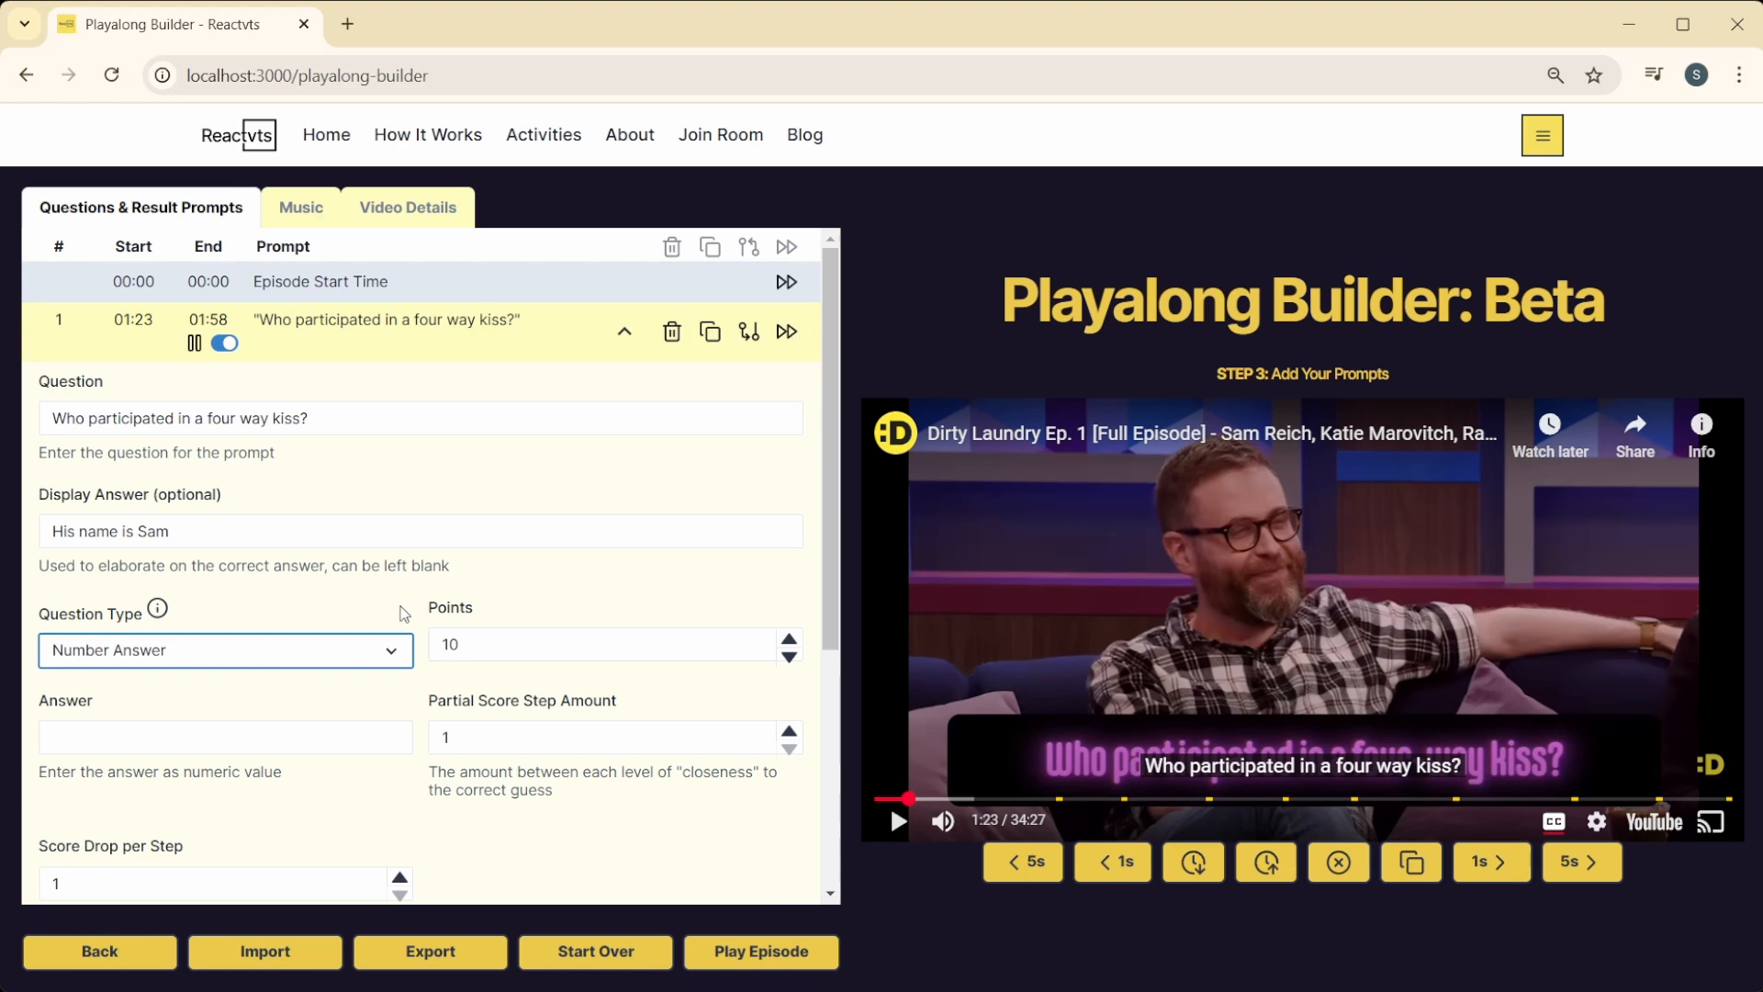
{"action": "left_click", "coordinate": [285, 573]}
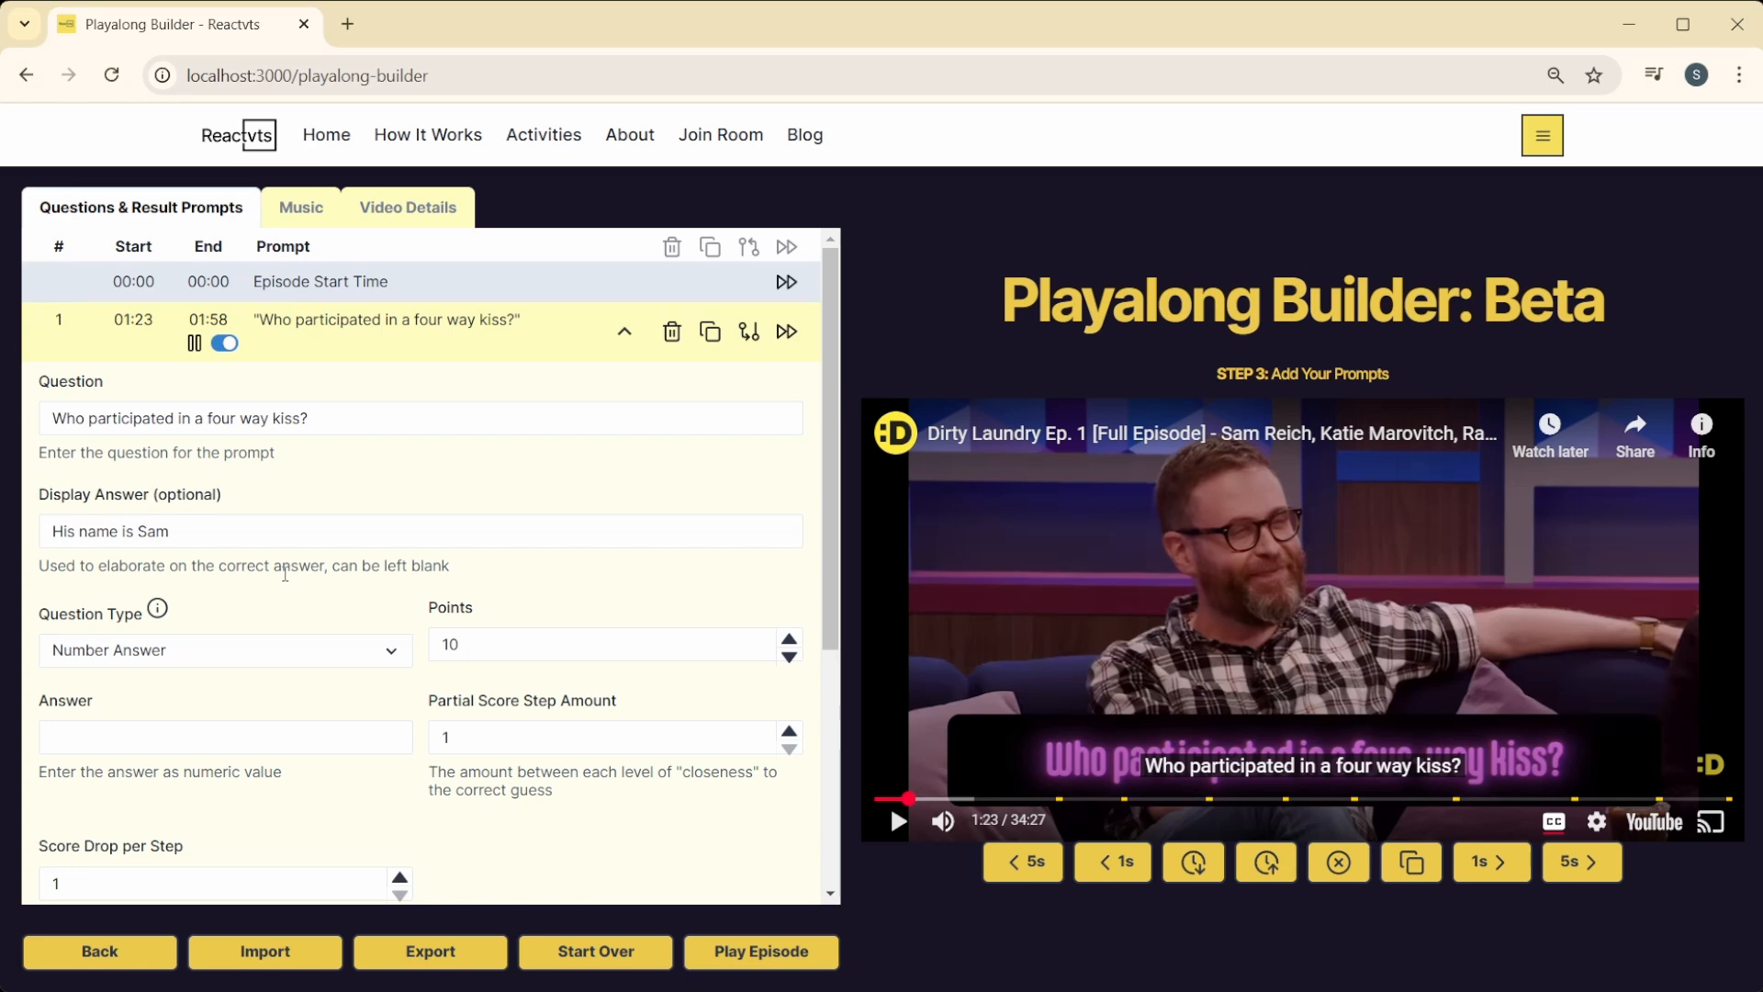
Step: Replace the question text of prompt 1 with "What year was sam born?" and clear its display answer
{"action": "triple_click", "coordinate": [386, 425]}
{"action": "key", "text": "BackSpace"}
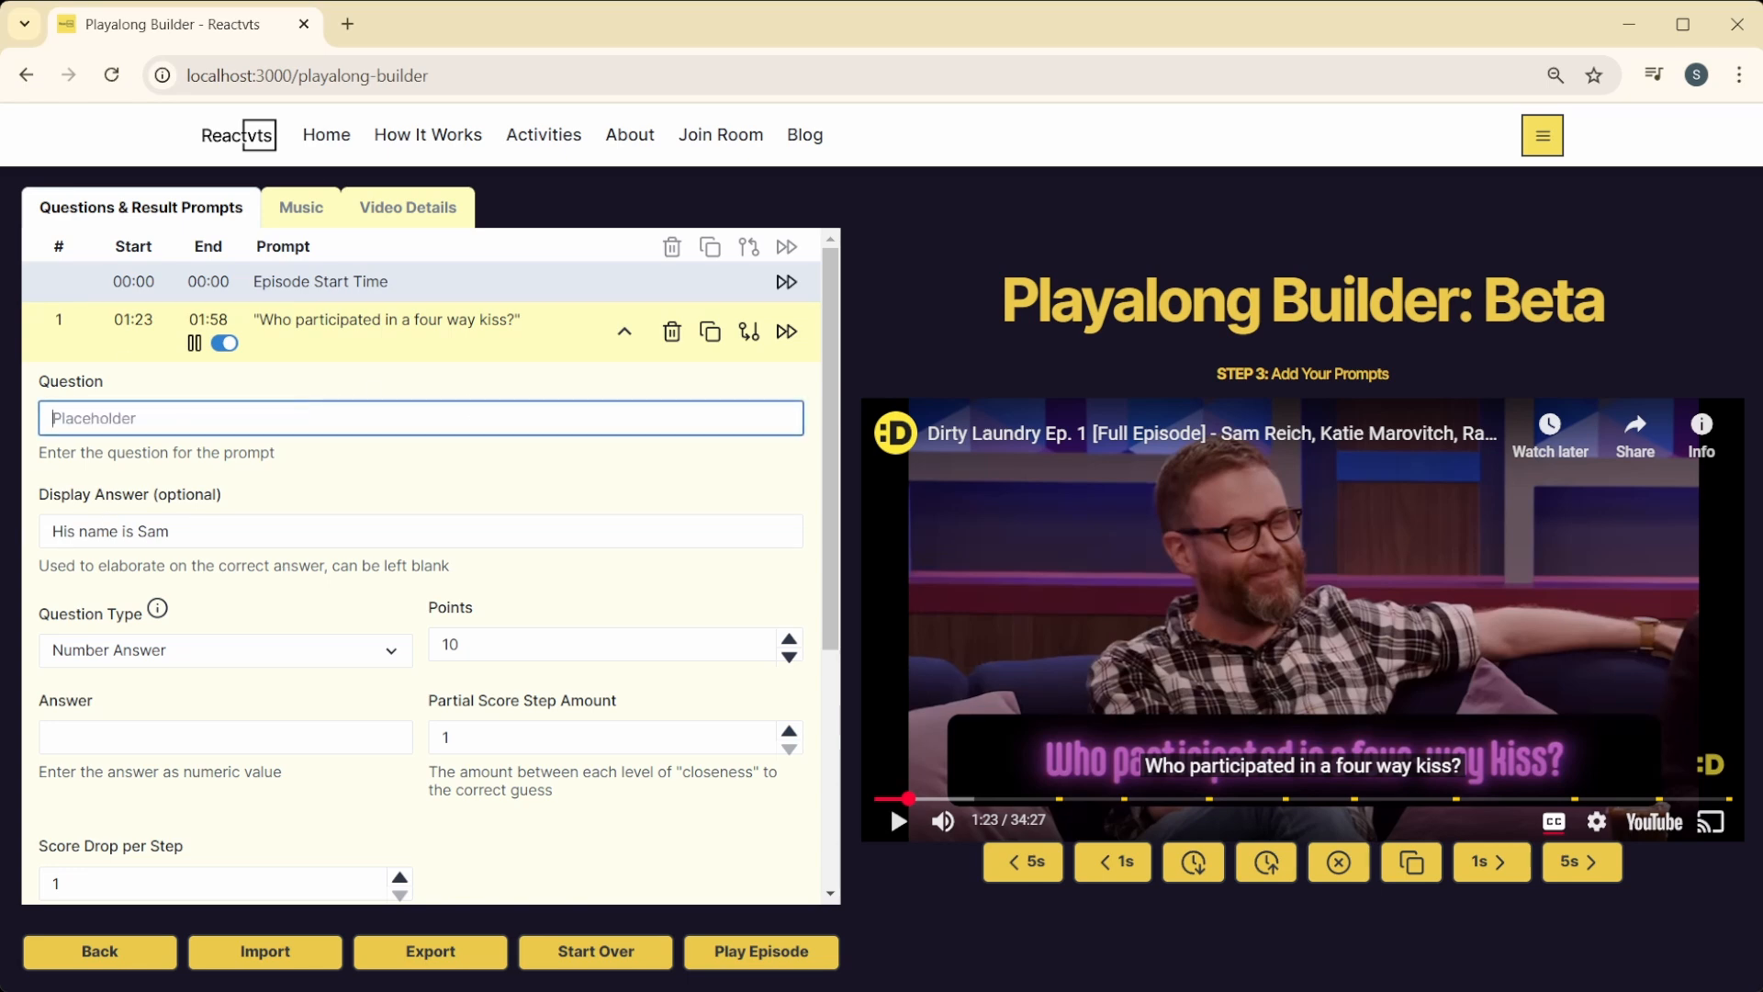
{"action": "type", "text": "What year was sam born?"}
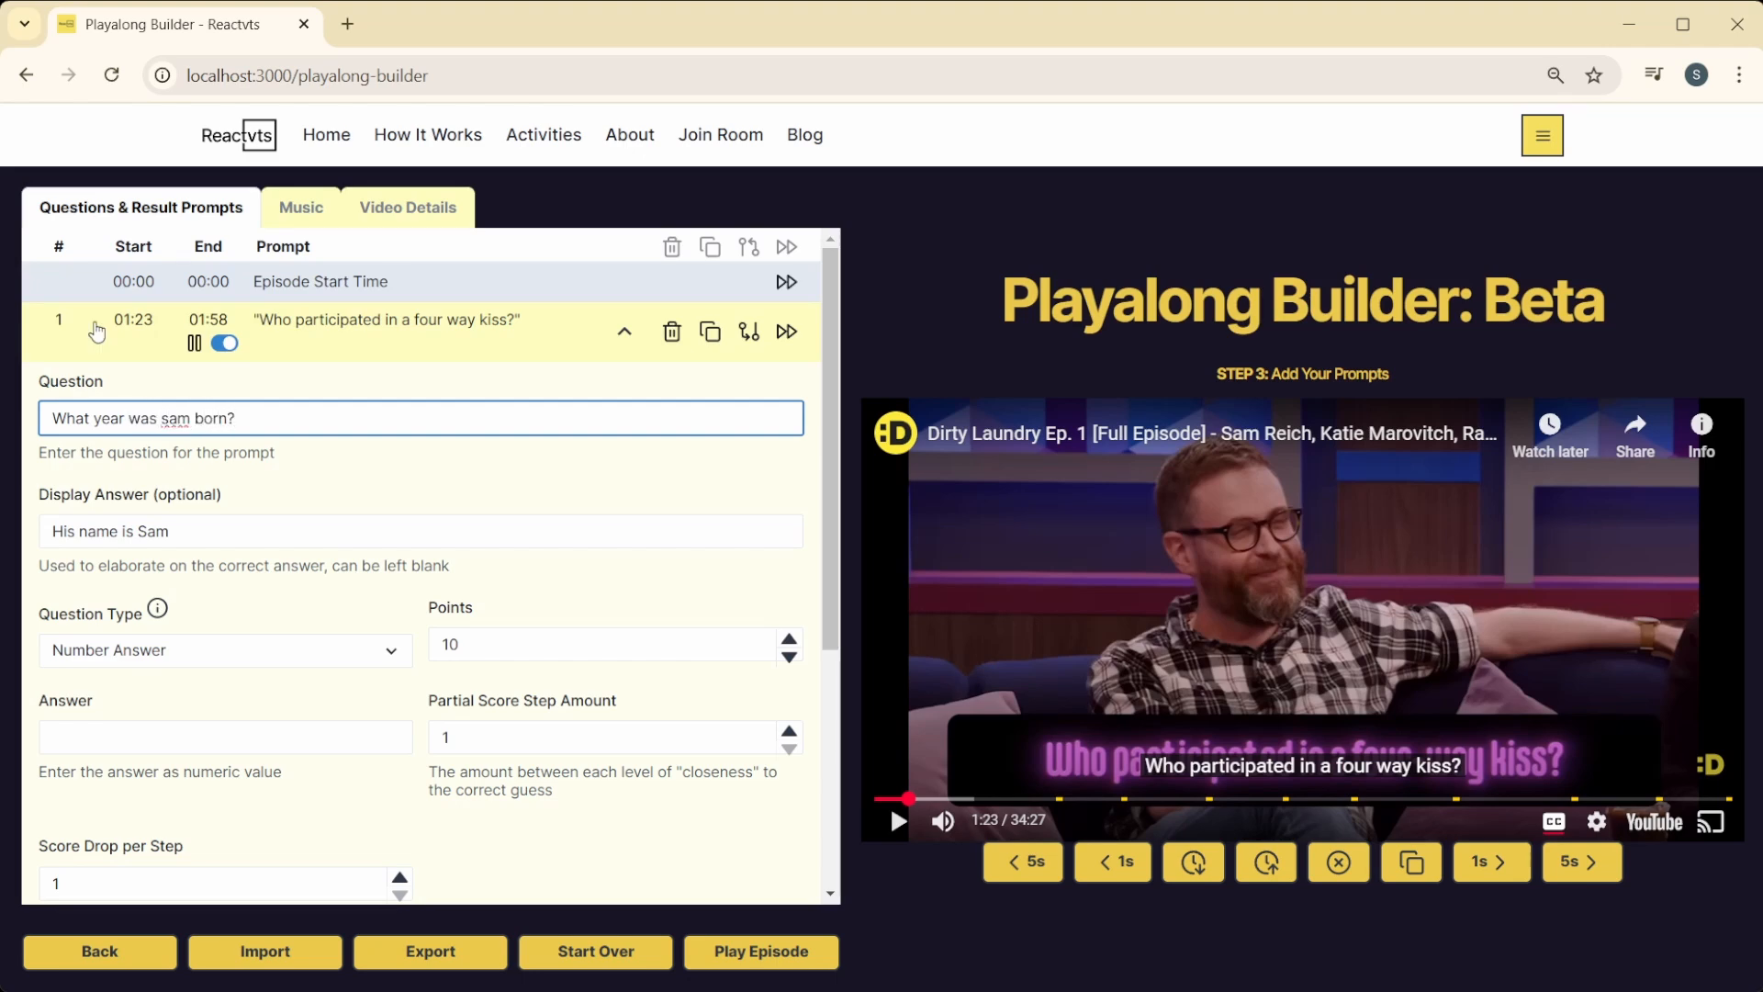
{"action": "triple_click", "coordinate": [262, 530]}
{"action": "key", "text": "BackSpace"}
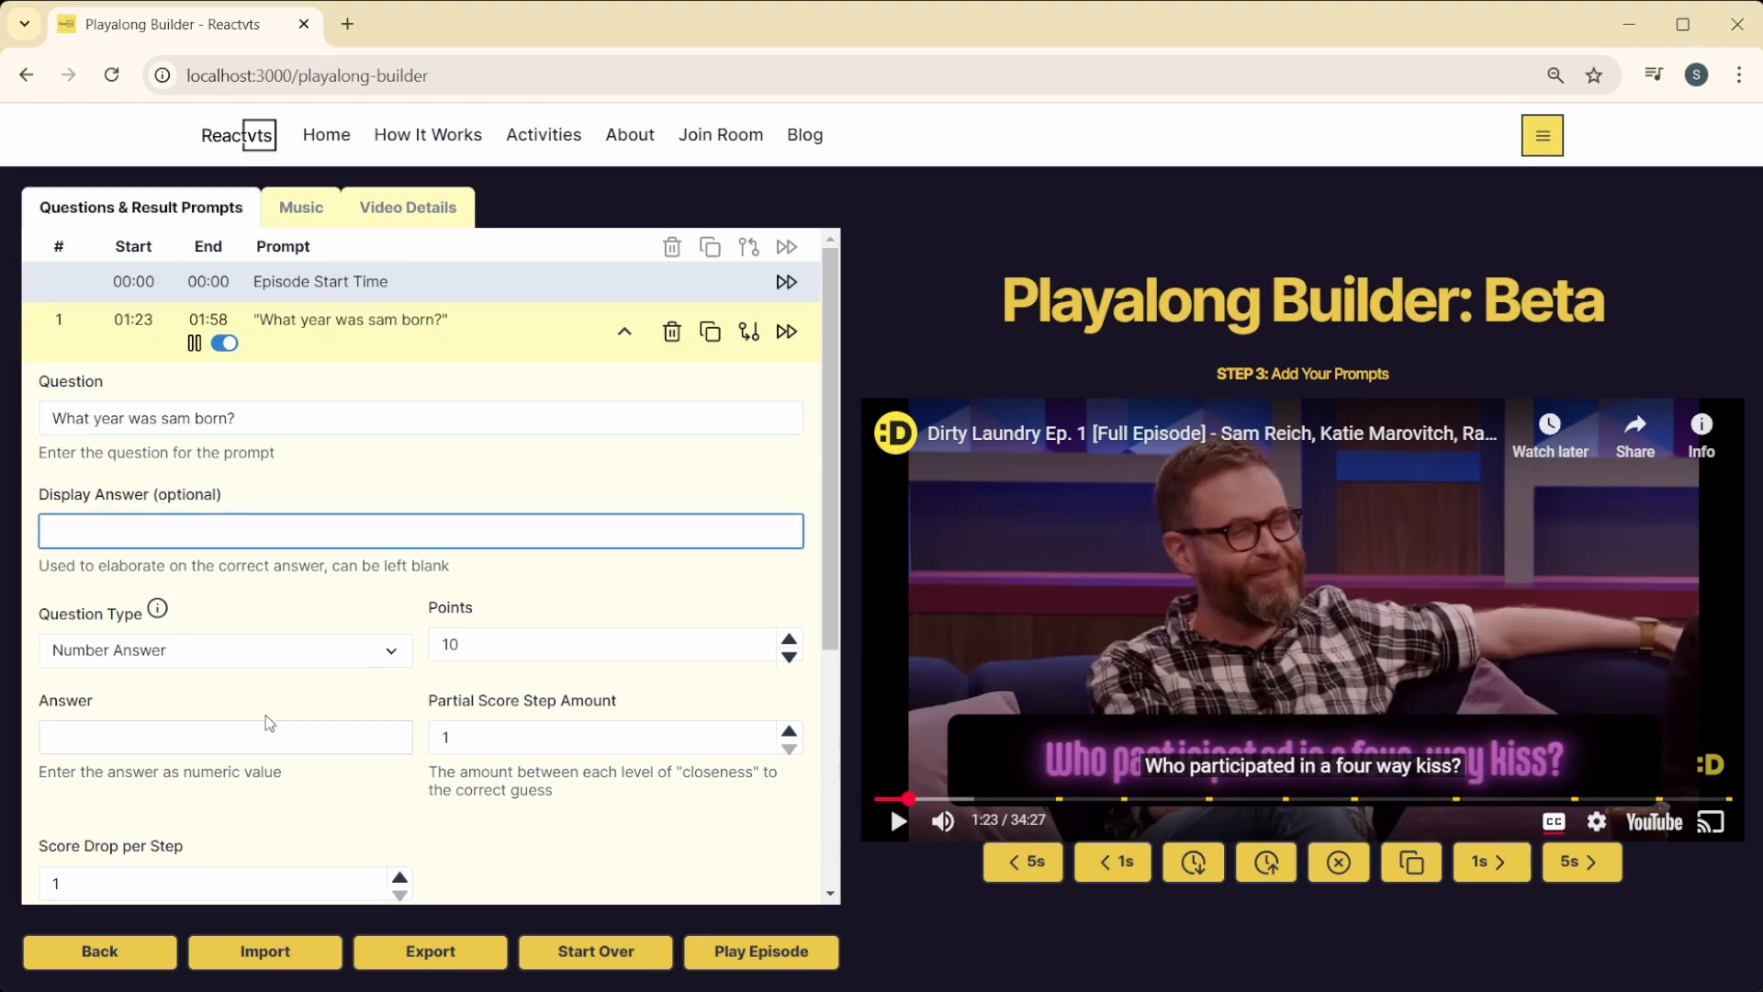
Step: Enter 1983 as the numeric answer of question prompt 1
{"action": "left_click", "coordinate": [238, 732]}
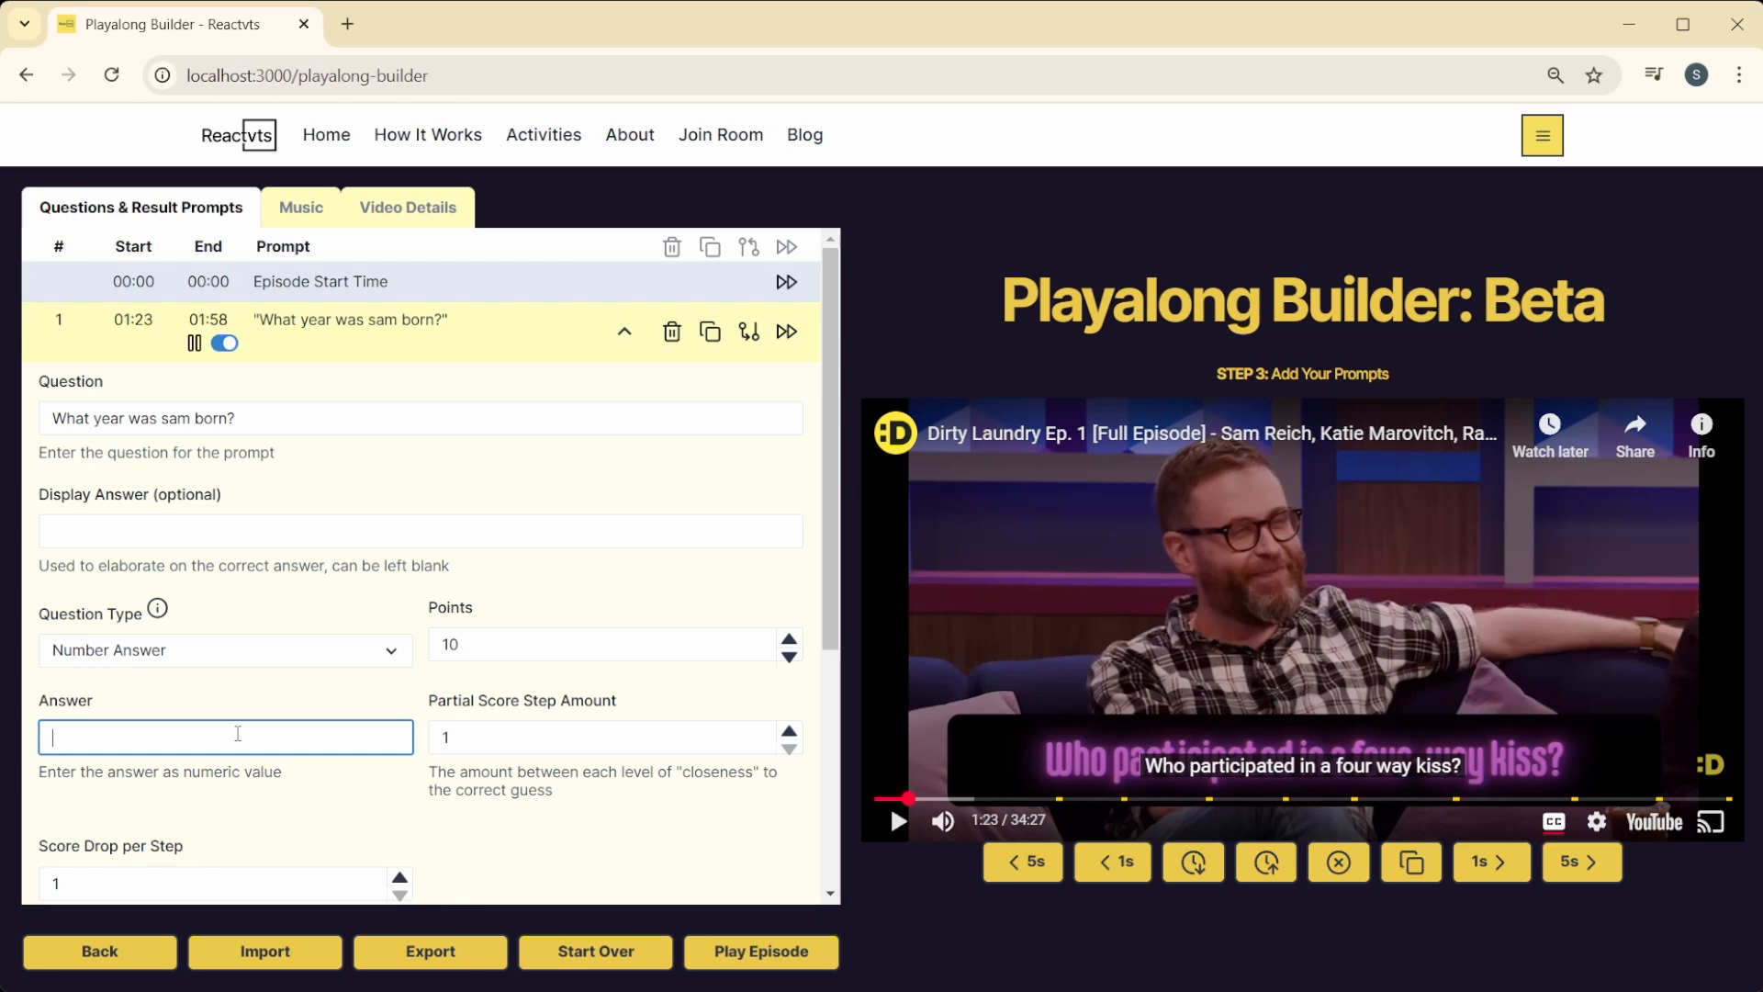
{"action": "type", "text": "1983"}
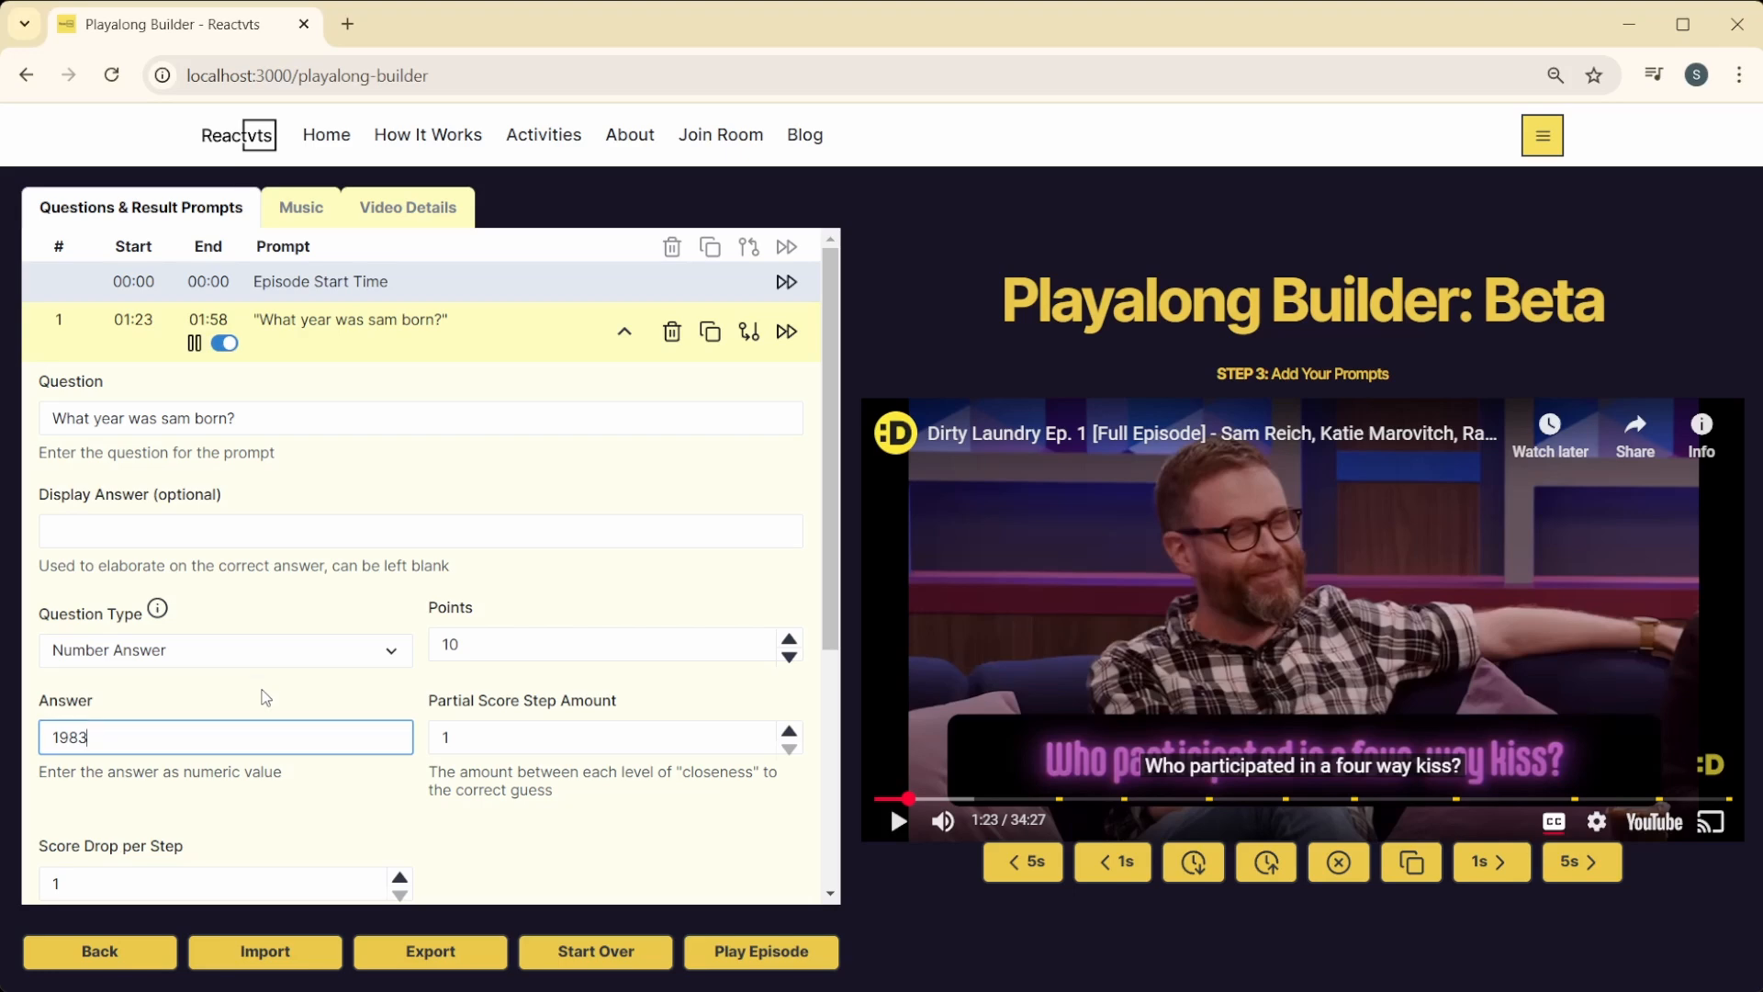
{"action": "left_click", "coordinate": [326, 684]}
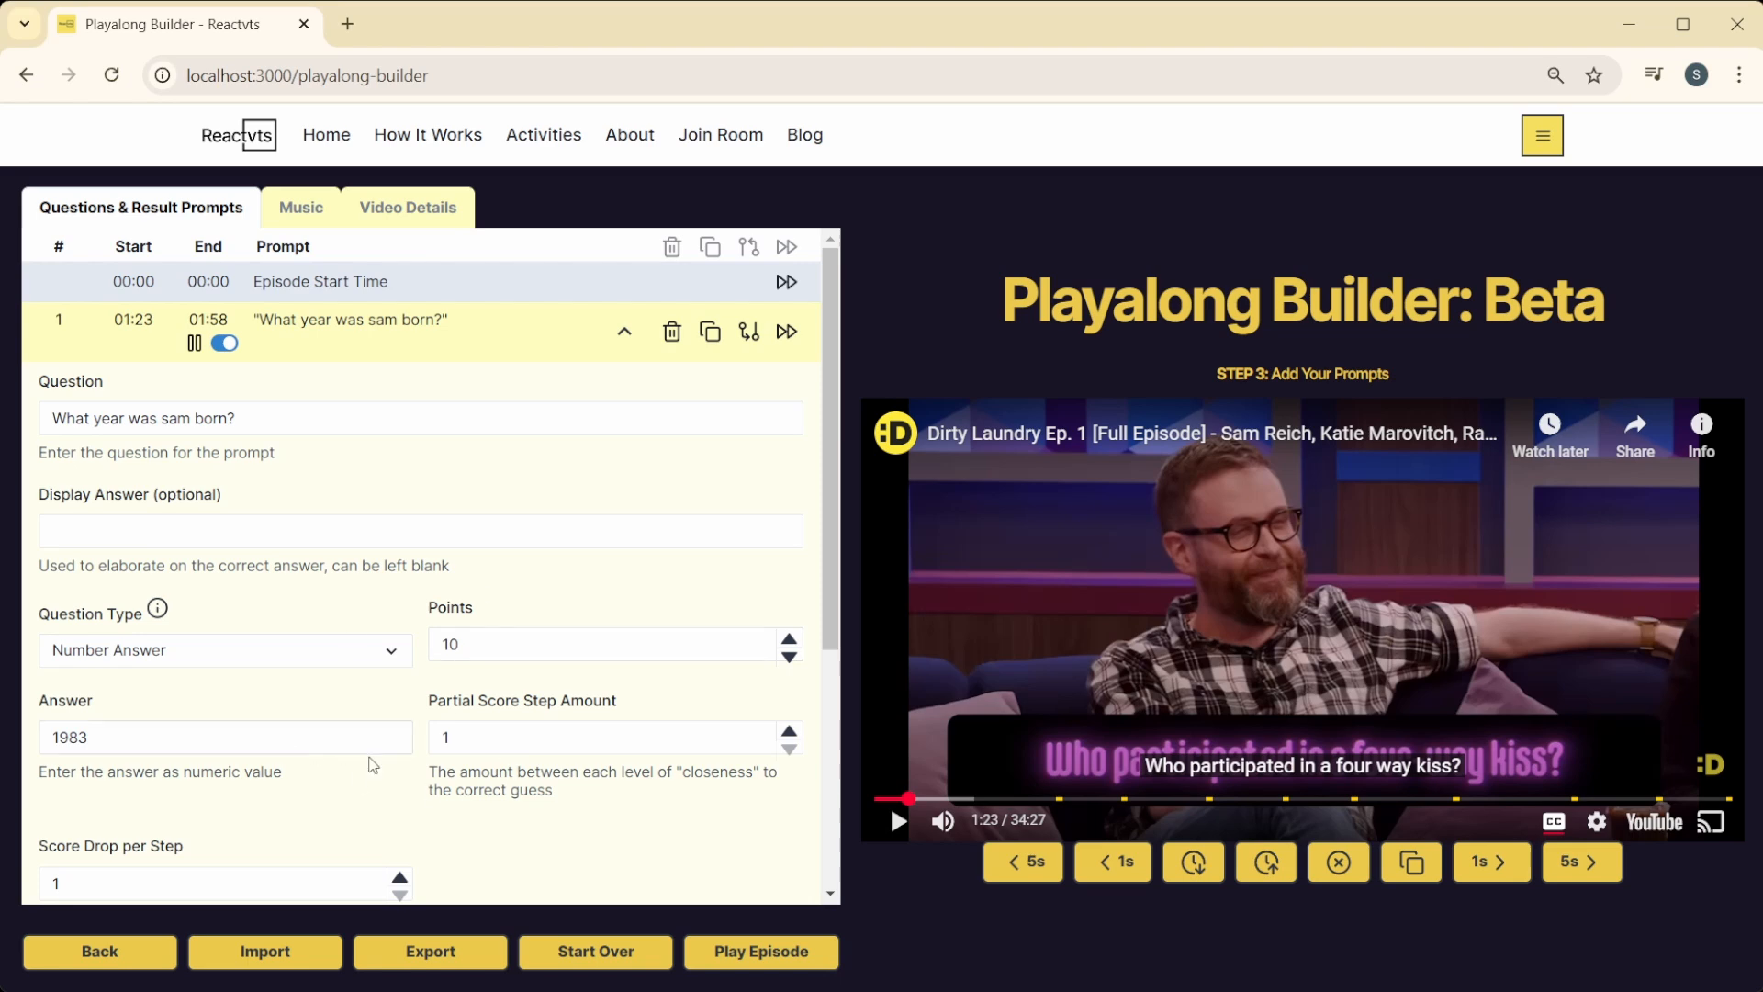
Step: Set prompt 1's partial score step amount to 5 and its score drop per step to 3
{"action": "scroll", "coordinate": [307, 706], "scroll_direction": "down", "scroll_amount": 2}
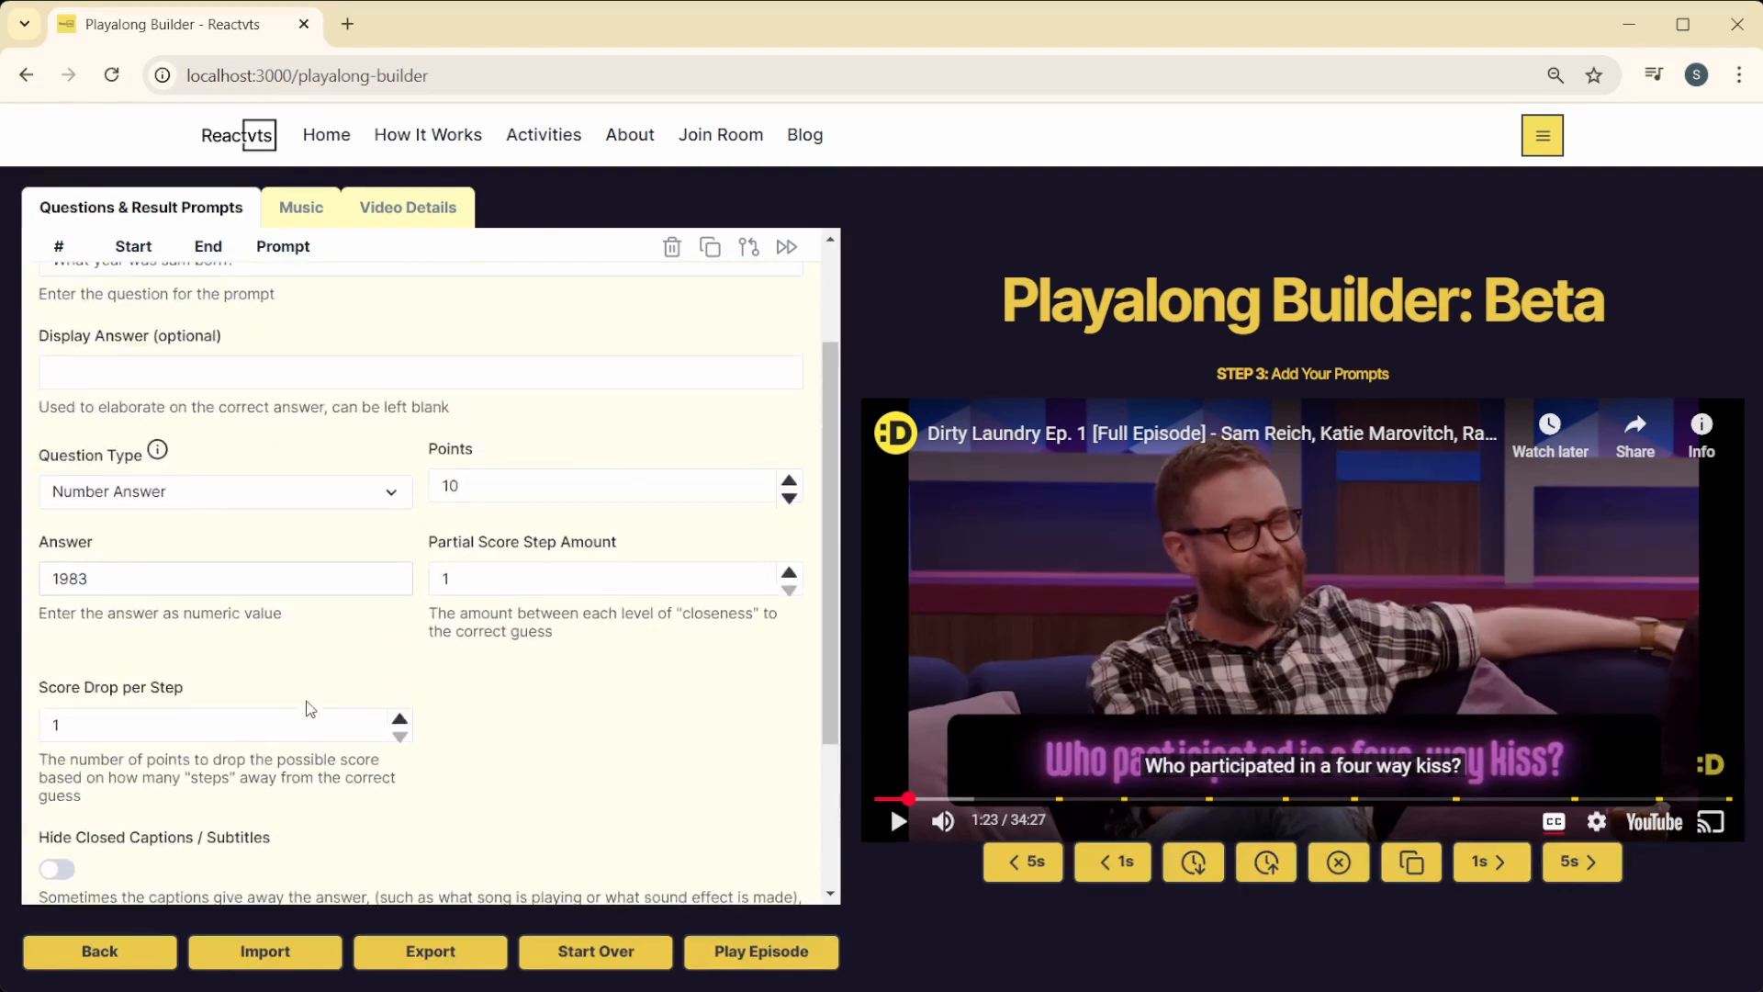
{"action": "scroll", "coordinate": [312, 709], "scroll_direction": "up", "scroll_amount": 2}
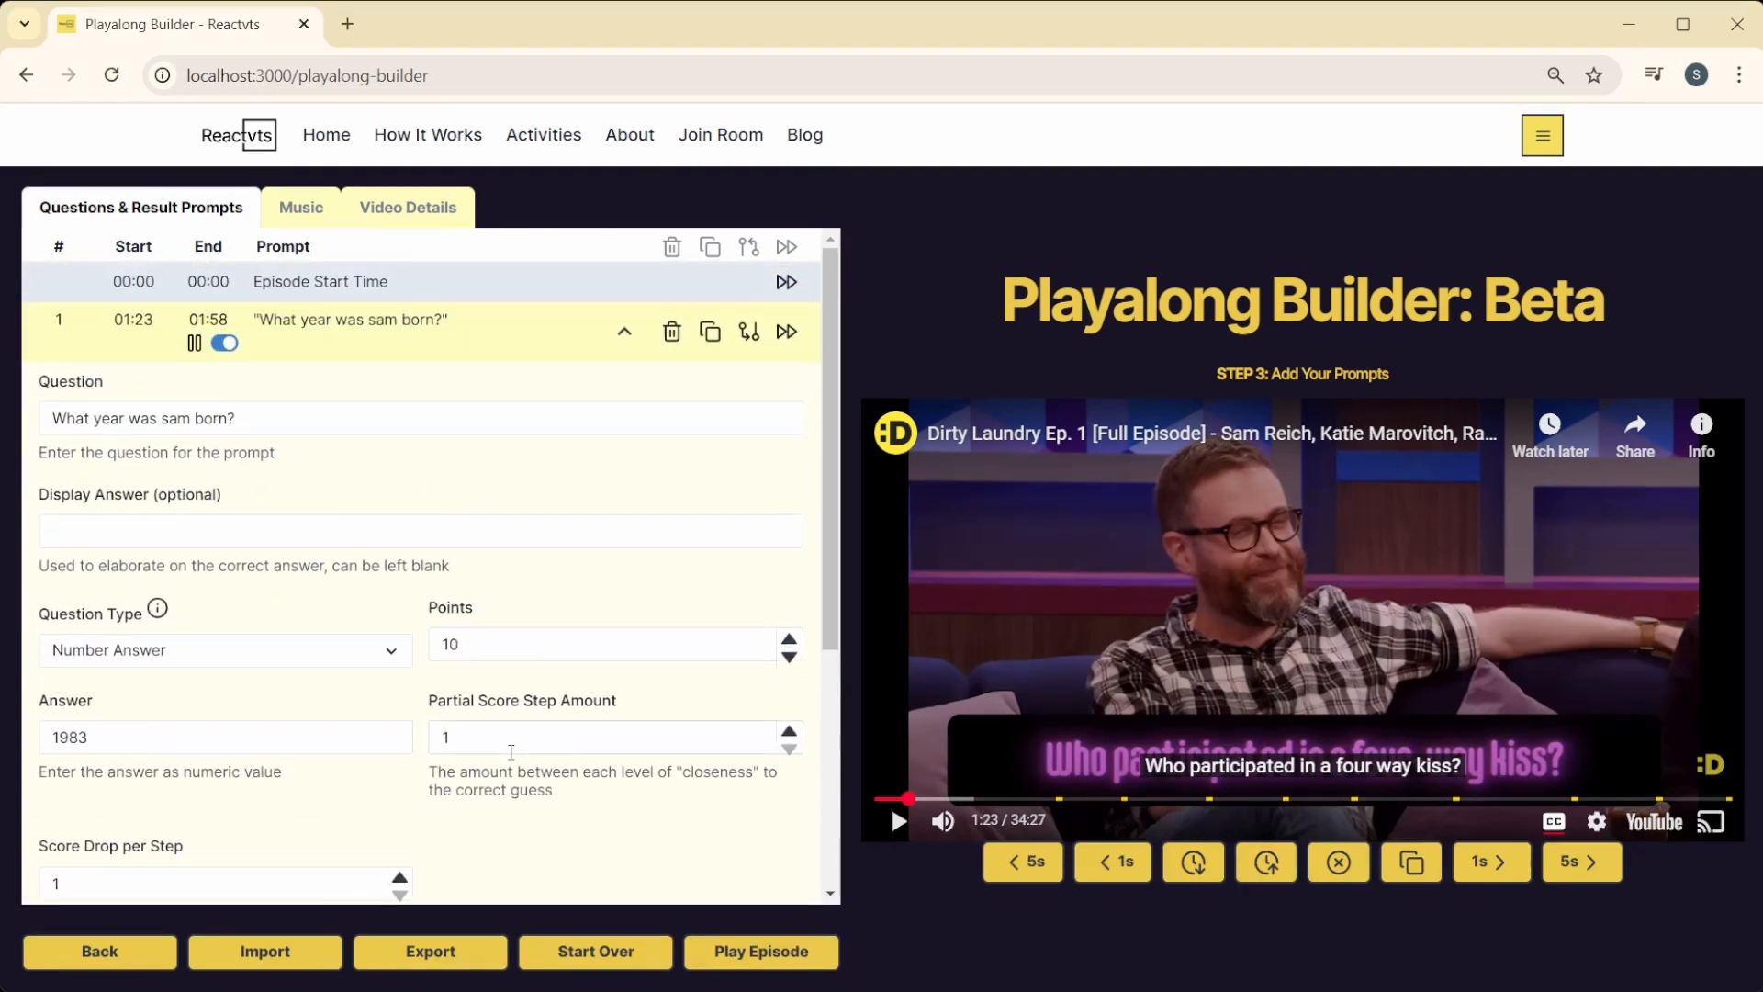
{"action": "scroll", "coordinate": [511, 751], "scroll_direction": "down", "scroll_amount": 2}
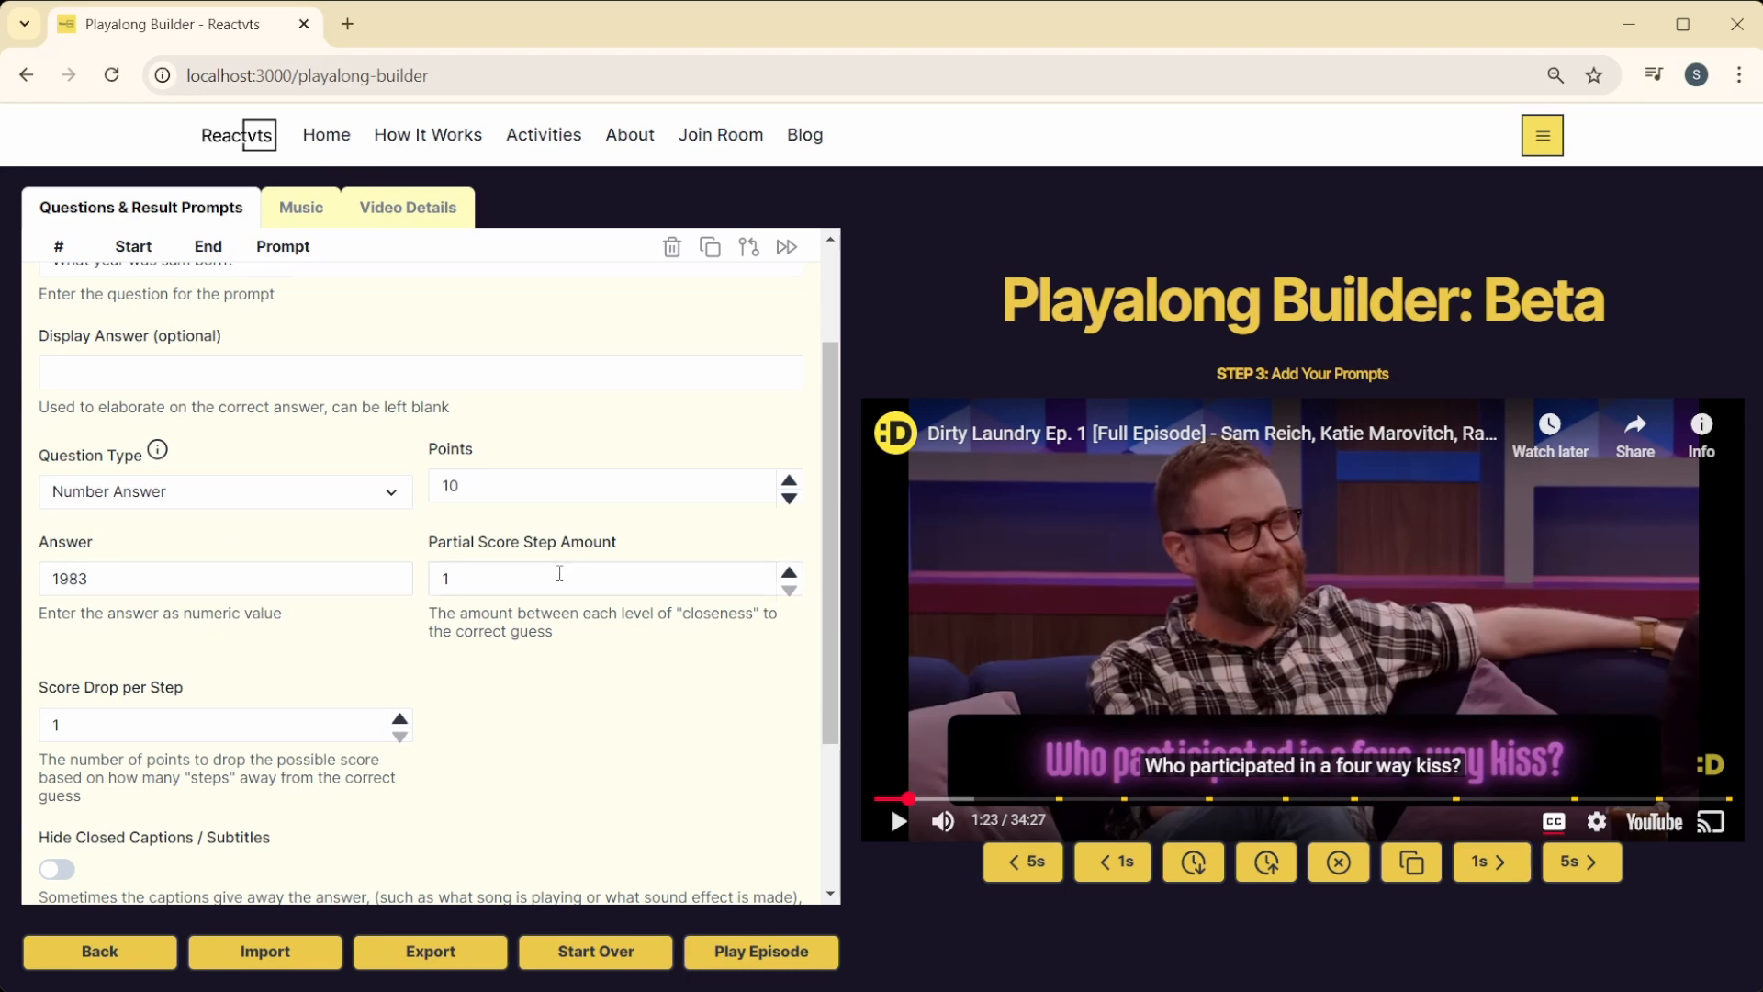
{"action": "left_click", "coordinate": [789, 573]}
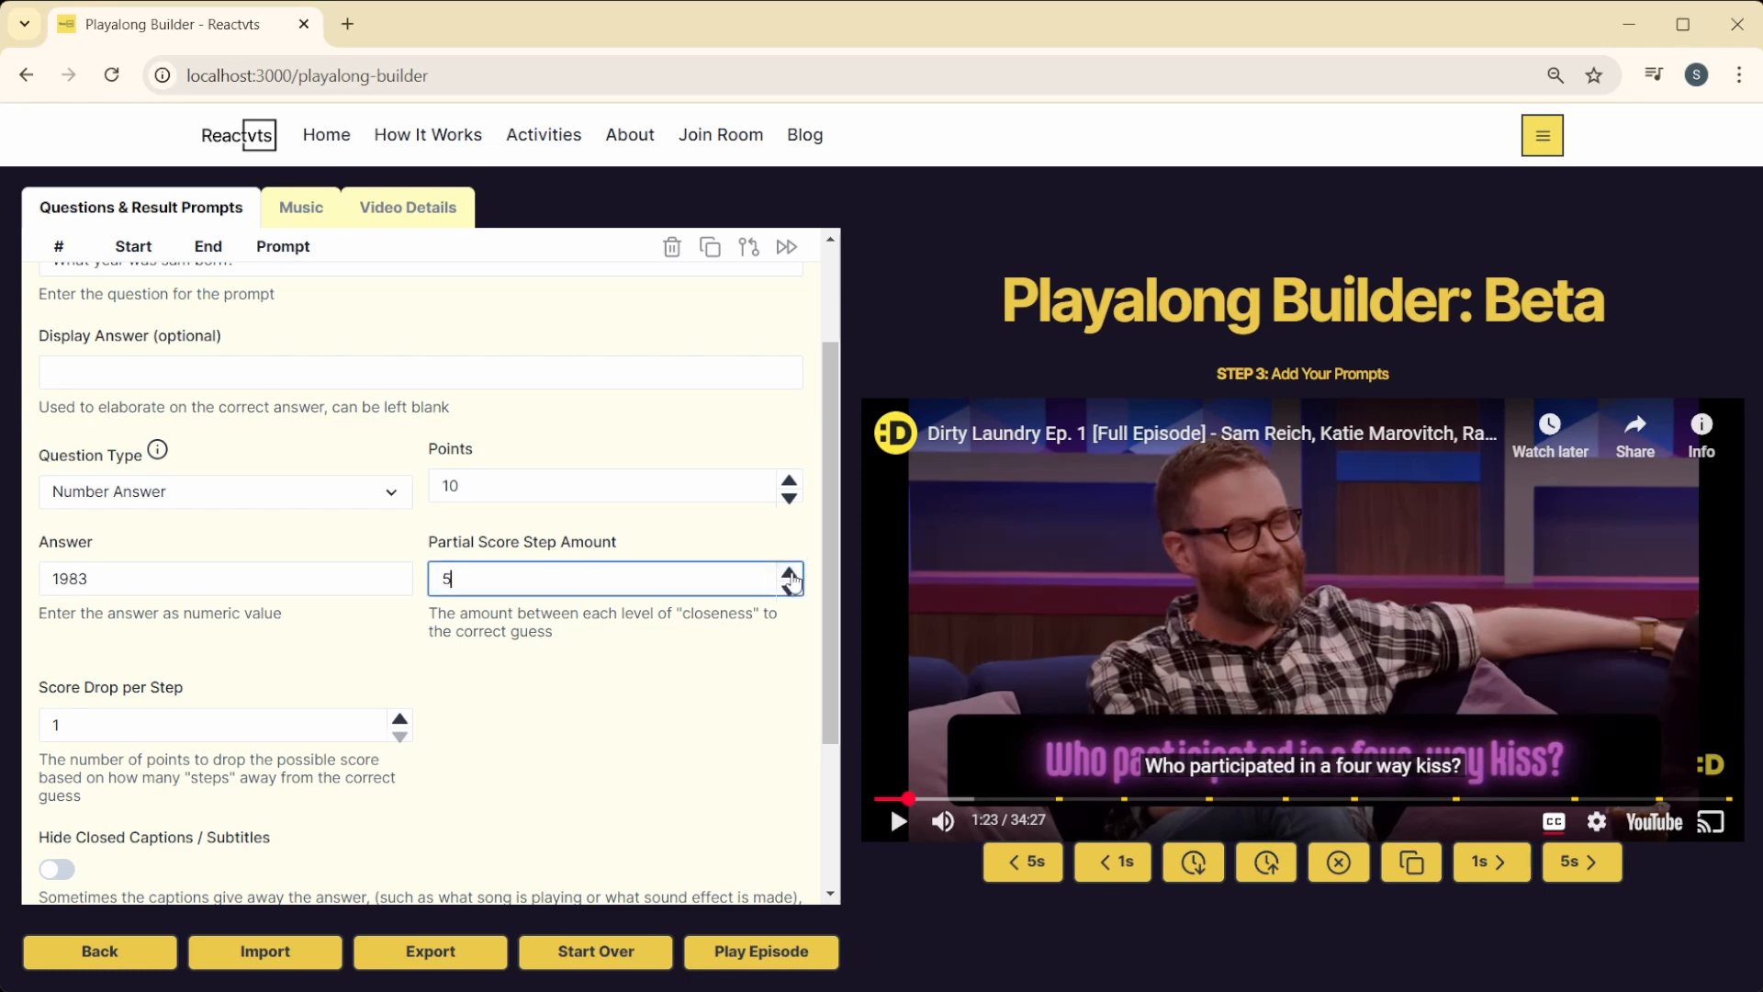
{"action": "left_click", "coordinate": [399, 717]}
{"action": "left_click", "coordinate": [399, 717]}
{"action": "left_click", "coordinate": [488, 719]}
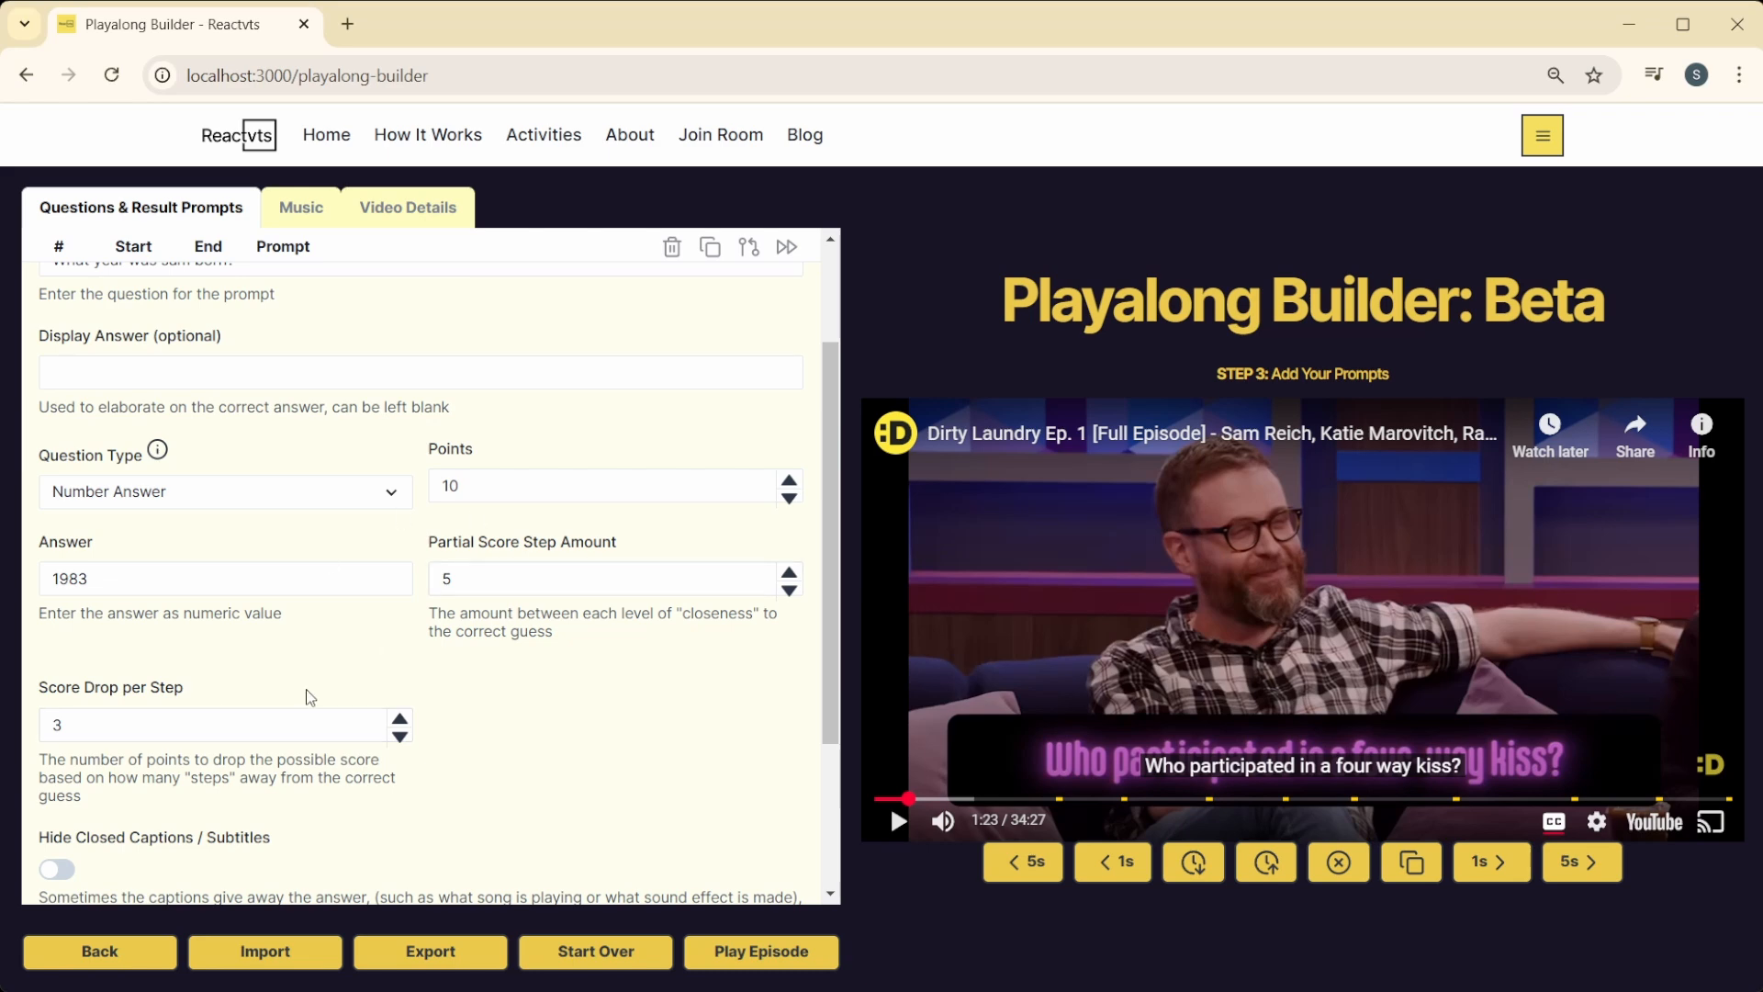
Step: Set the partial score step amount of question prompt 1 to 1
{"action": "left_click", "coordinate": [502, 576]}
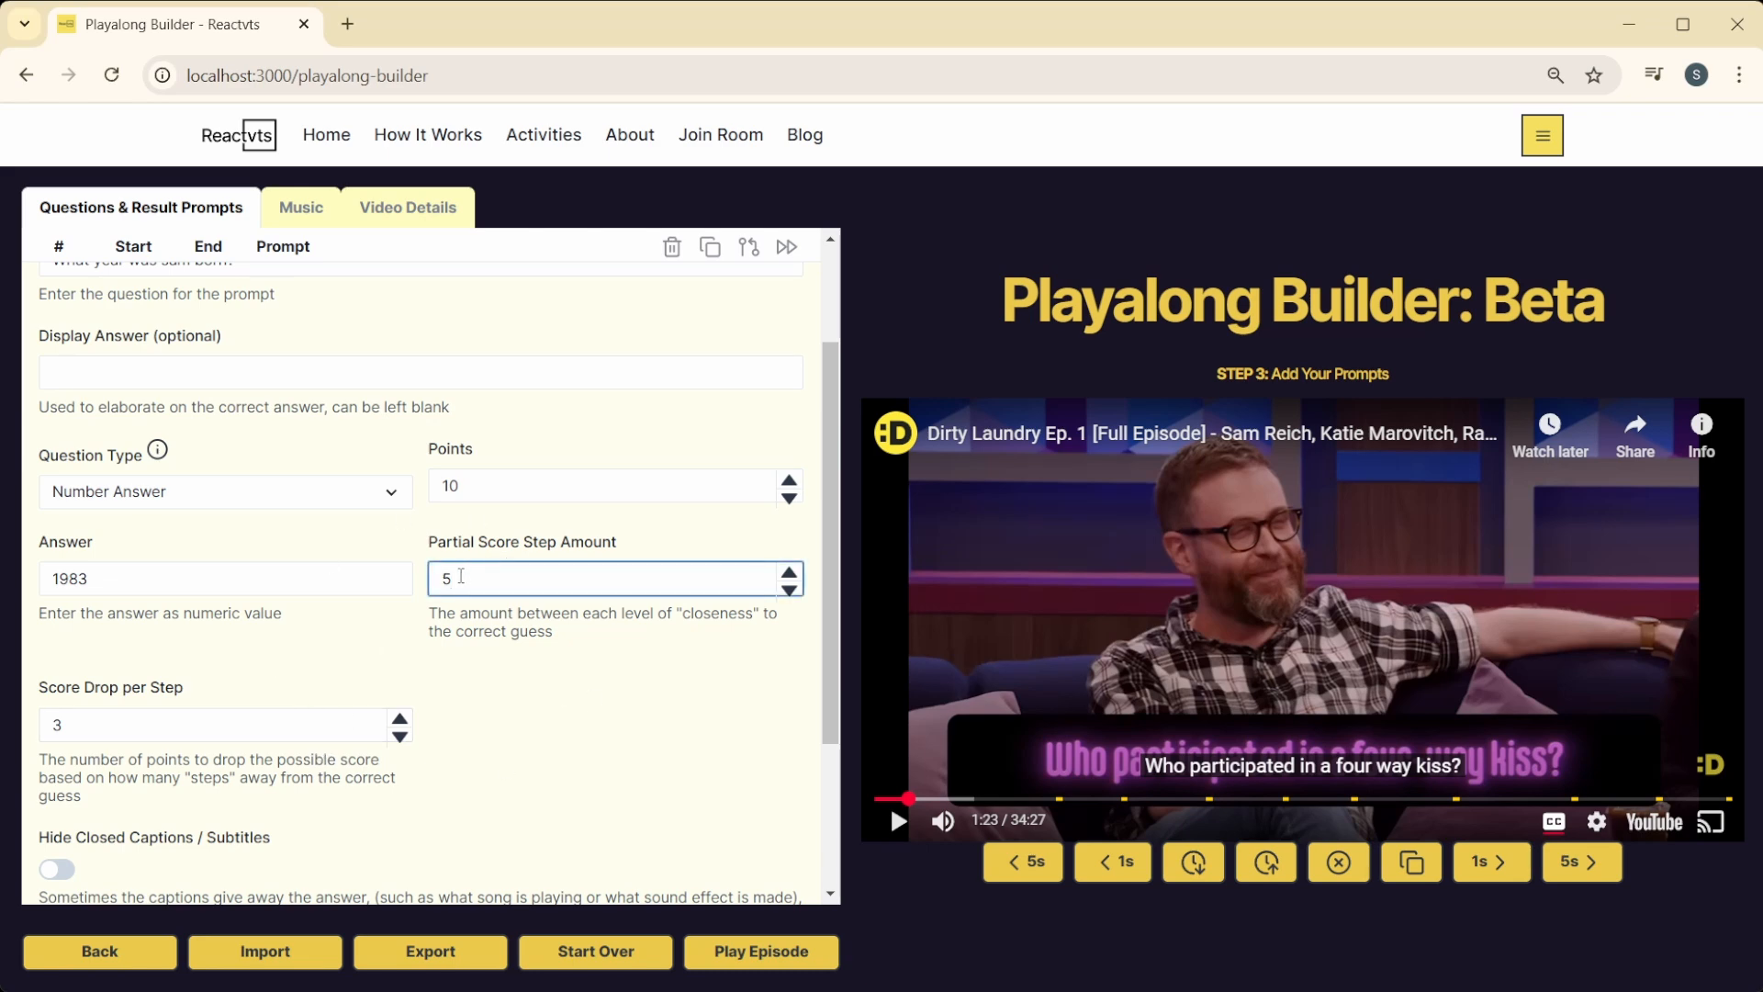
{"action": "key", "text": "BackSpace"}
{"action": "type", "text": "1"}
{"action": "left_click", "coordinate": [526, 714]}
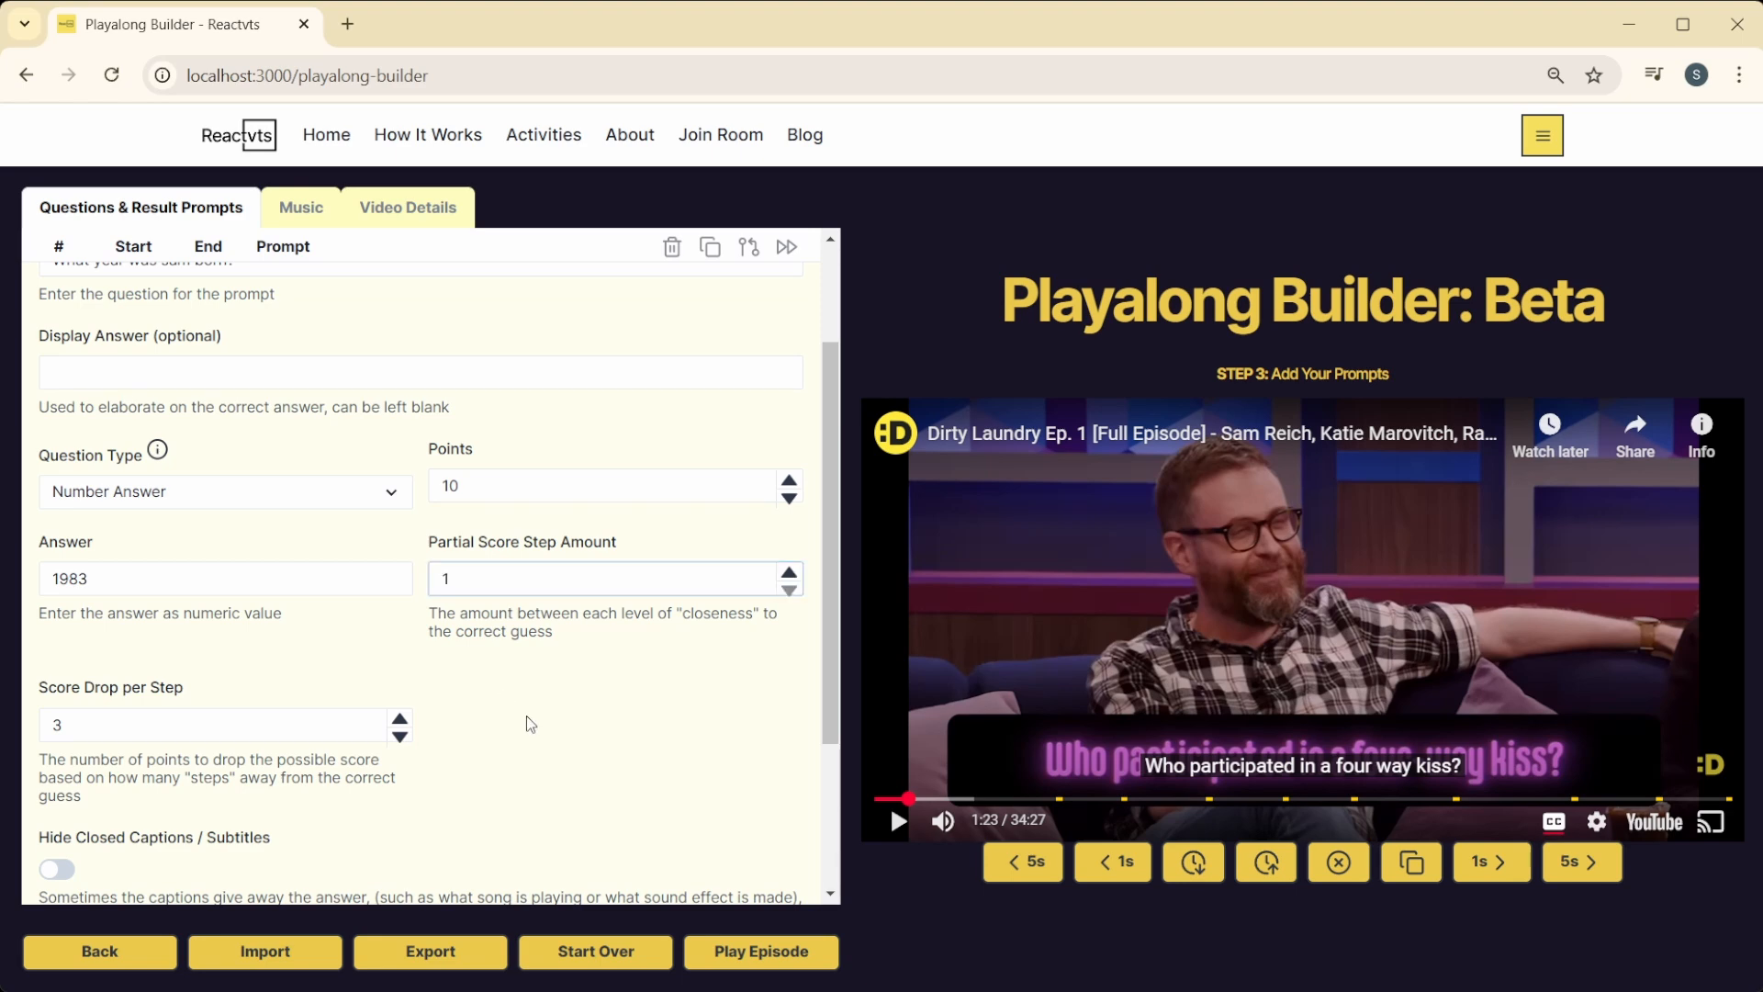
Step: Set the score drop per step of question prompt 1 to 10
{"action": "double_click", "coordinate": [246, 716]}
{"action": "type", "text": "1"}
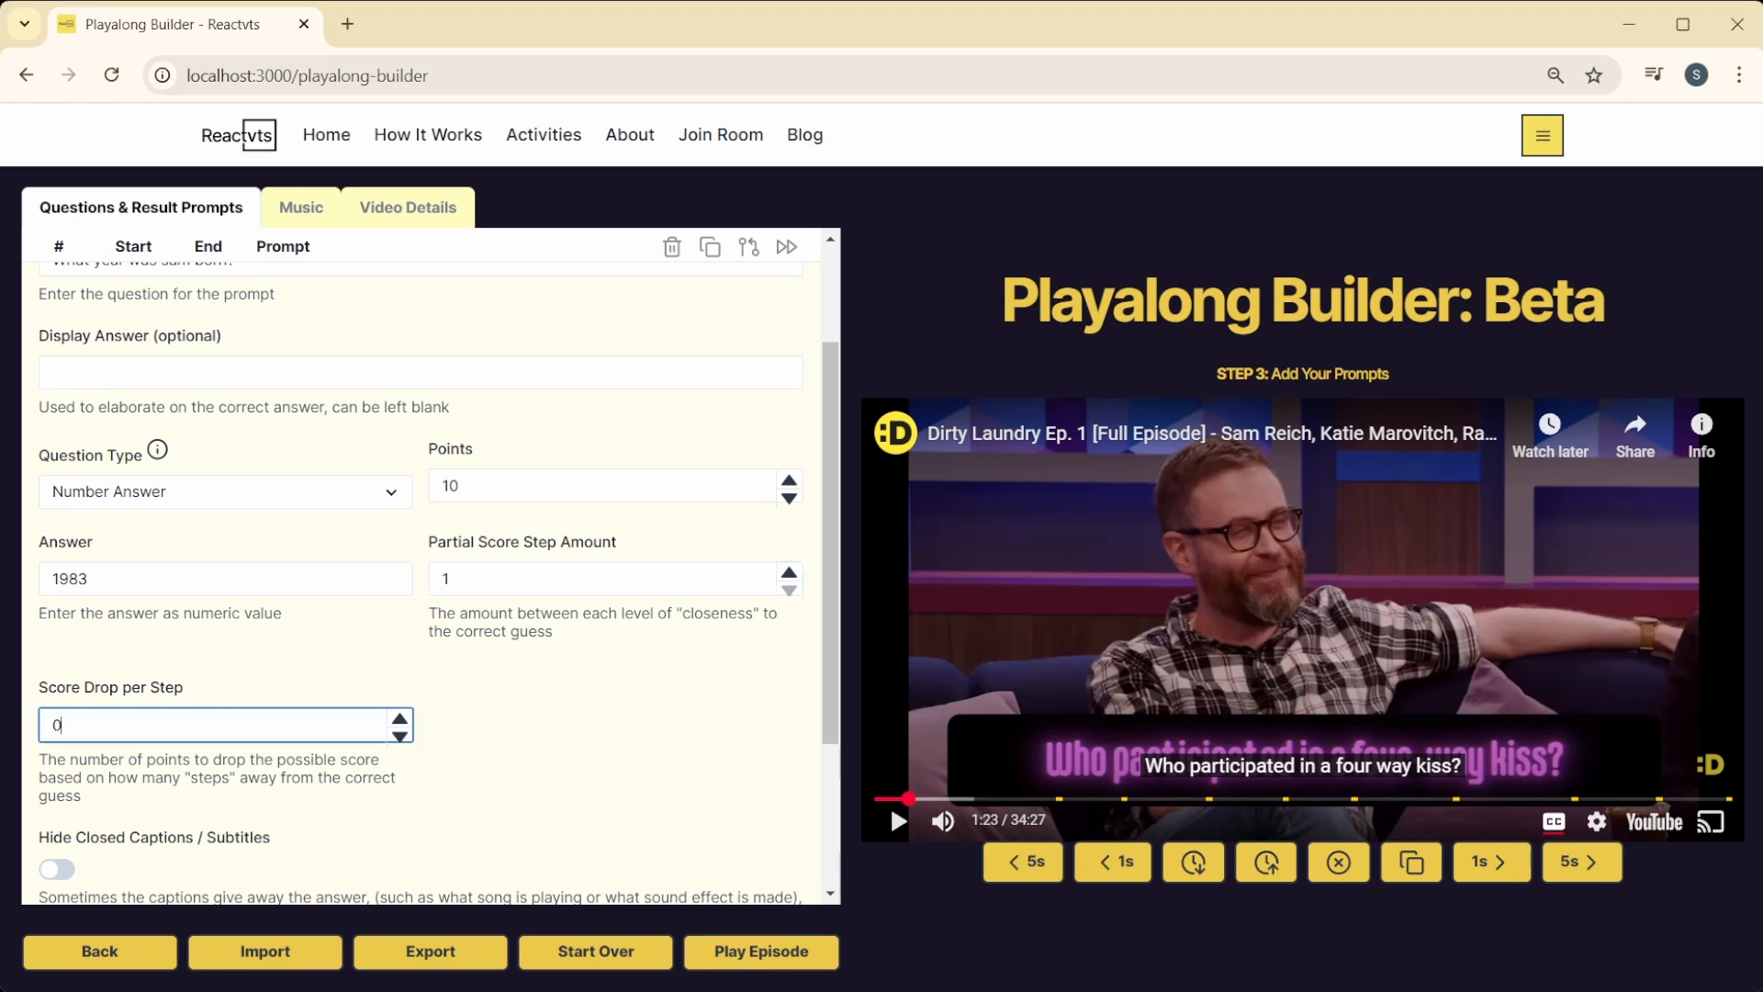
{"action": "left_click", "coordinate": [704, 705]}
{"action": "left_click_drag", "start_coordinate": [178, 704], "coordinate": [20, 714]}
{"action": "left_click_drag", "start_coordinate": [162, 735], "coordinate": [22, 730]}
{"action": "type", "text": "1000"}
{"action": "key", "text": "BackSpace"}
{"action": "key", "text": "BackSpace"}
{"action": "left_click", "coordinate": [502, 663]}
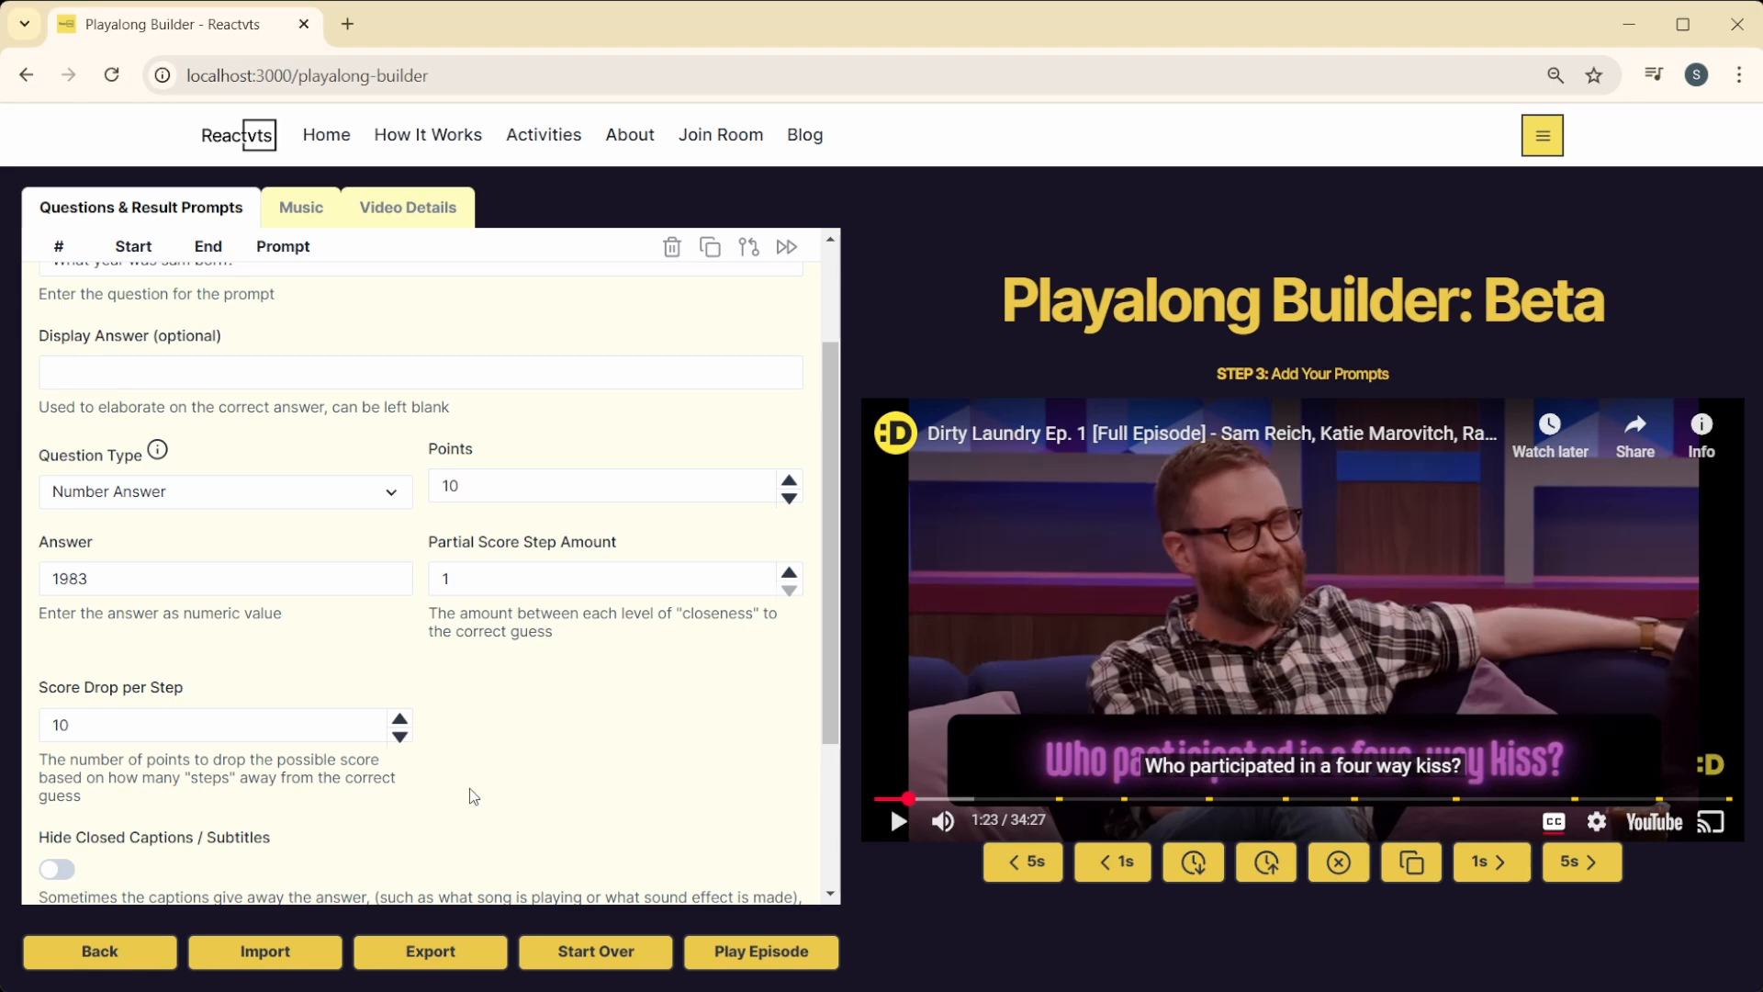
{"action": "scroll", "coordinate": [486, 795], "scroll_direction": "down", "scroll_amount": 3}
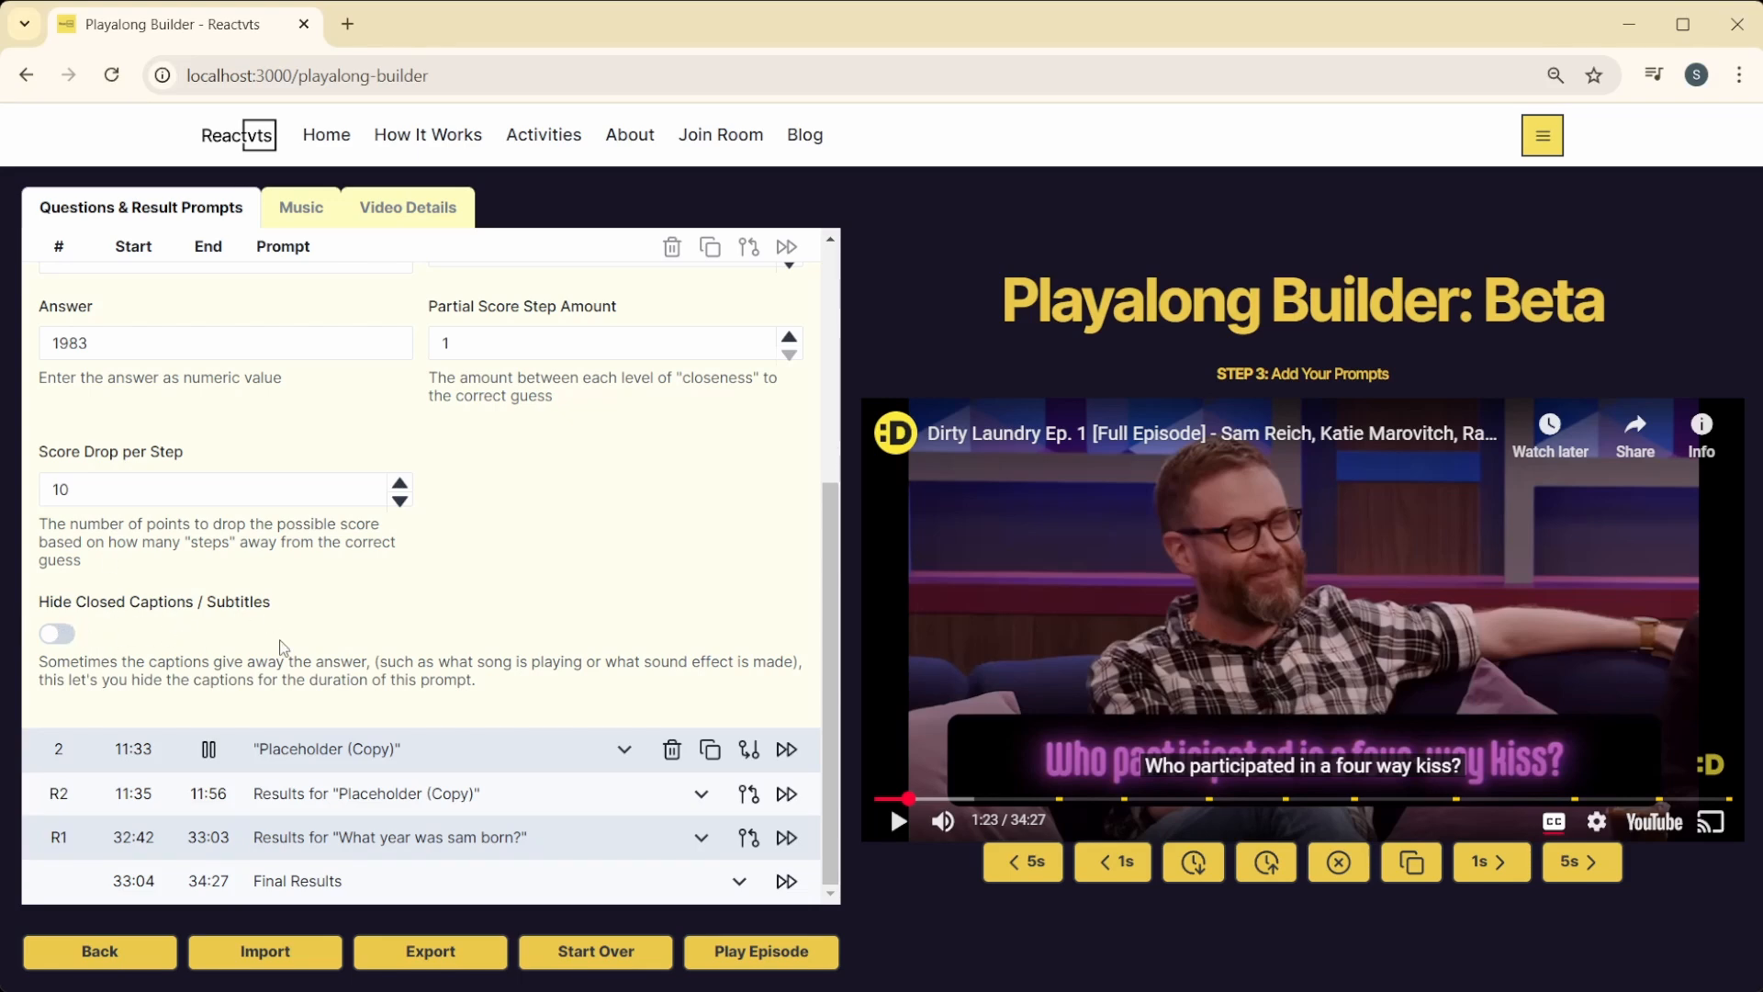
Step: Change the question type of prompt 1 to Multiple Choice
{"action": "scroll", "coordinate": [283, 680], "scroll_direction": "up", "scroll_amount": 5}
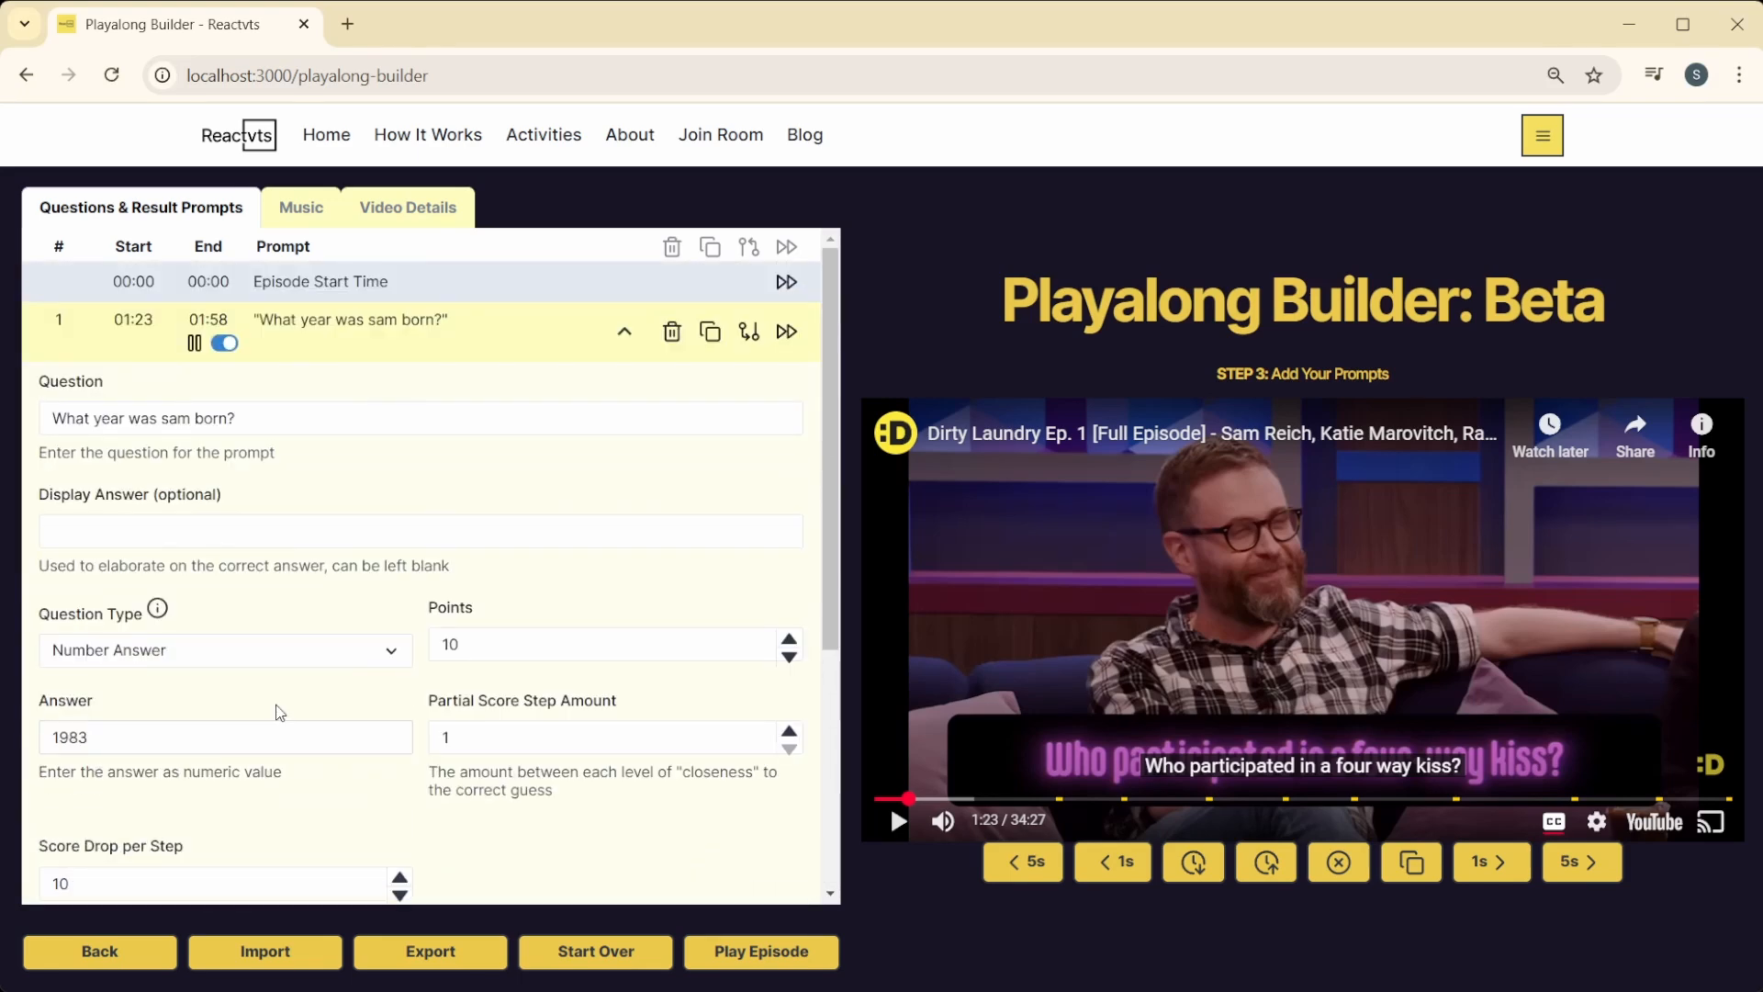
{"action": "left_click", "coordinate": [202, 647]}
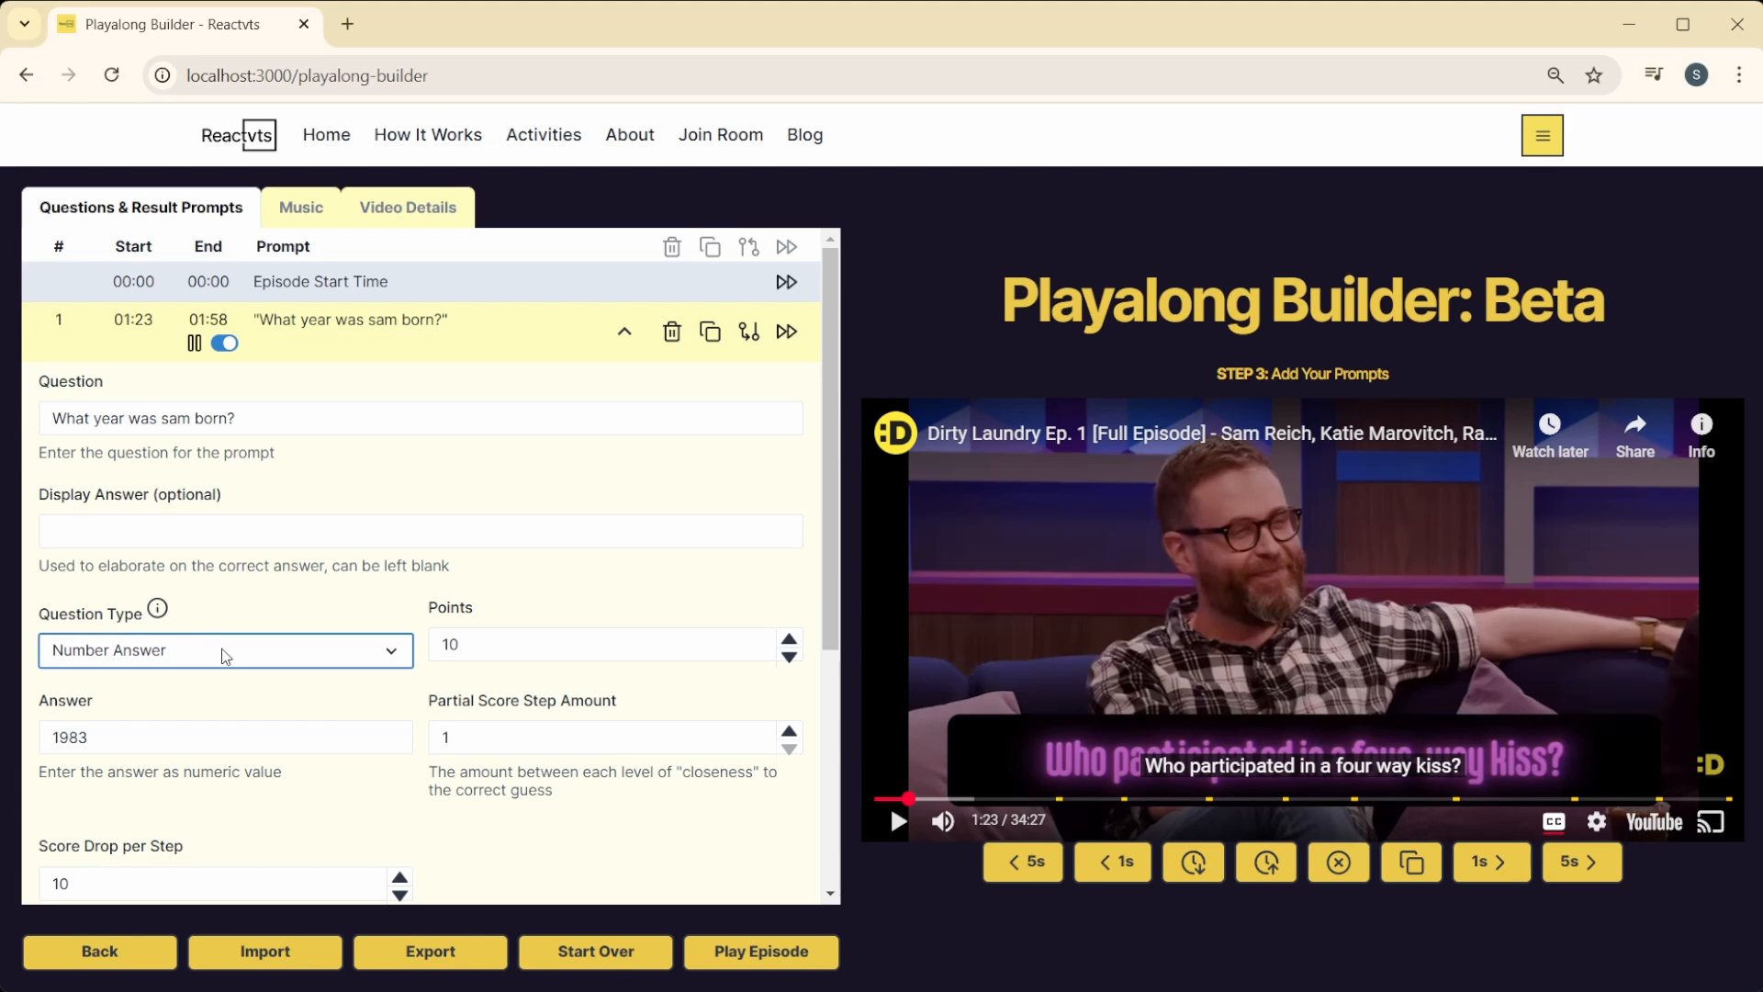
{"action": "left_click", "coordinate": [200, 736]}
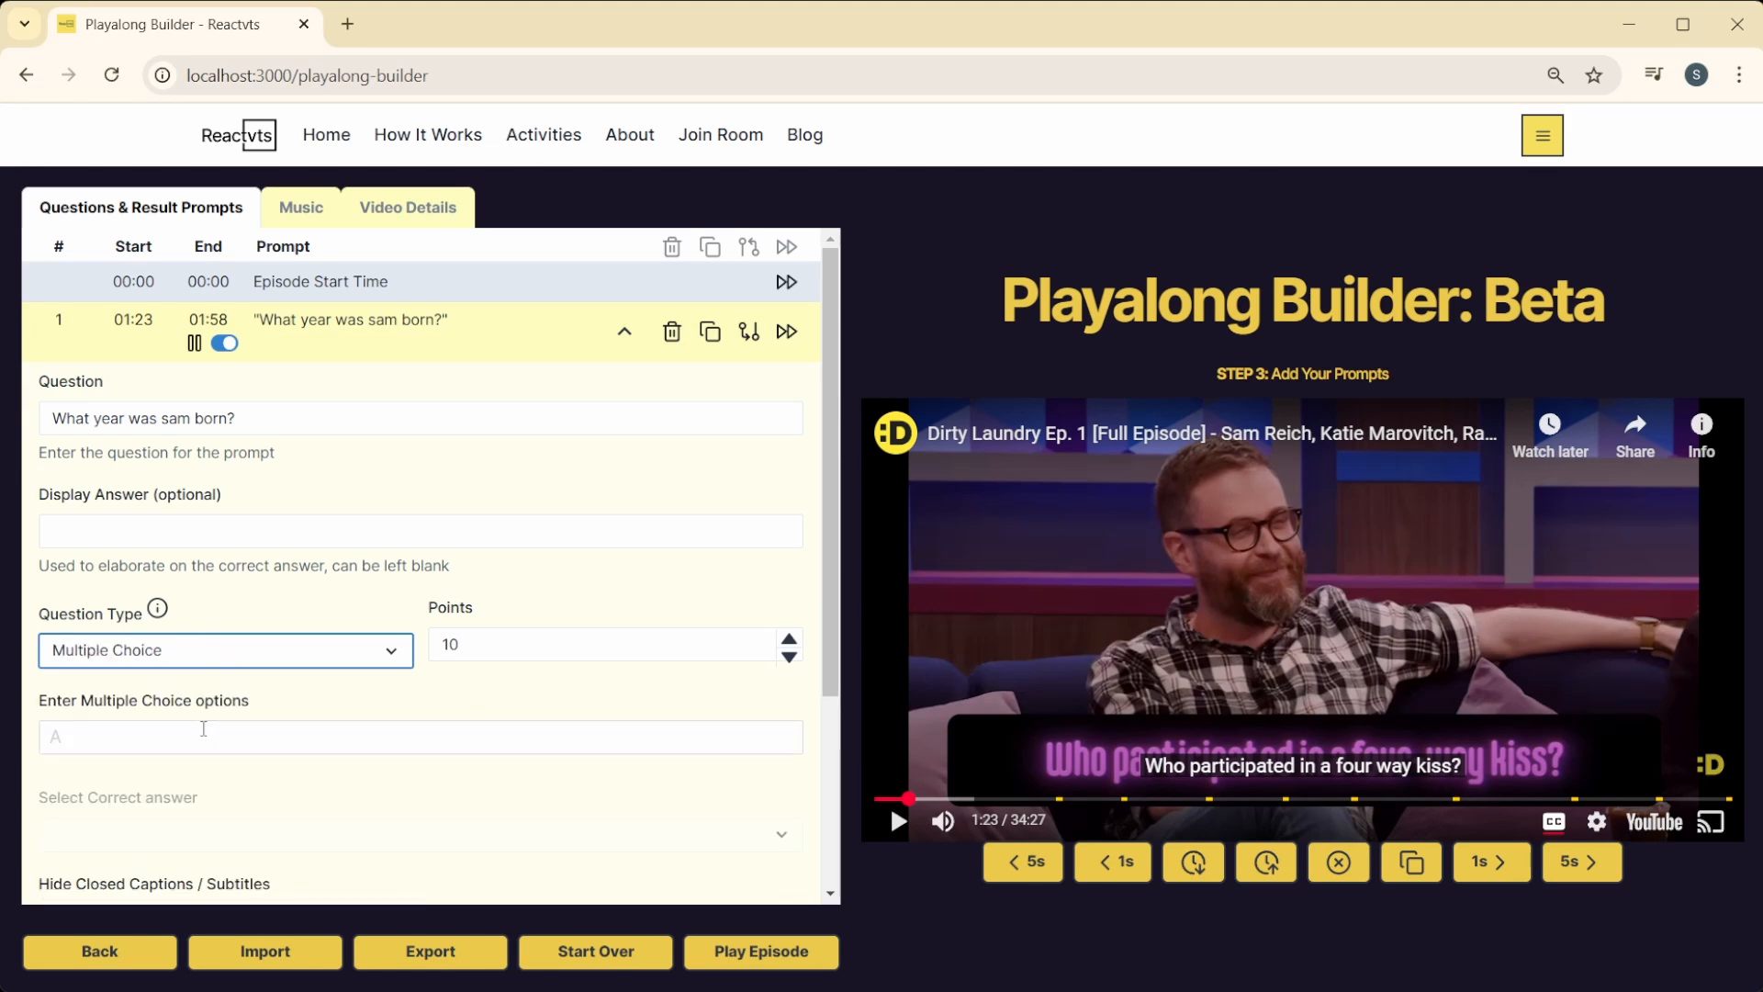
{"action": "scroll", "coordinate": [142, 725], "scroll_direction": "down", "scroll_amount": 2}
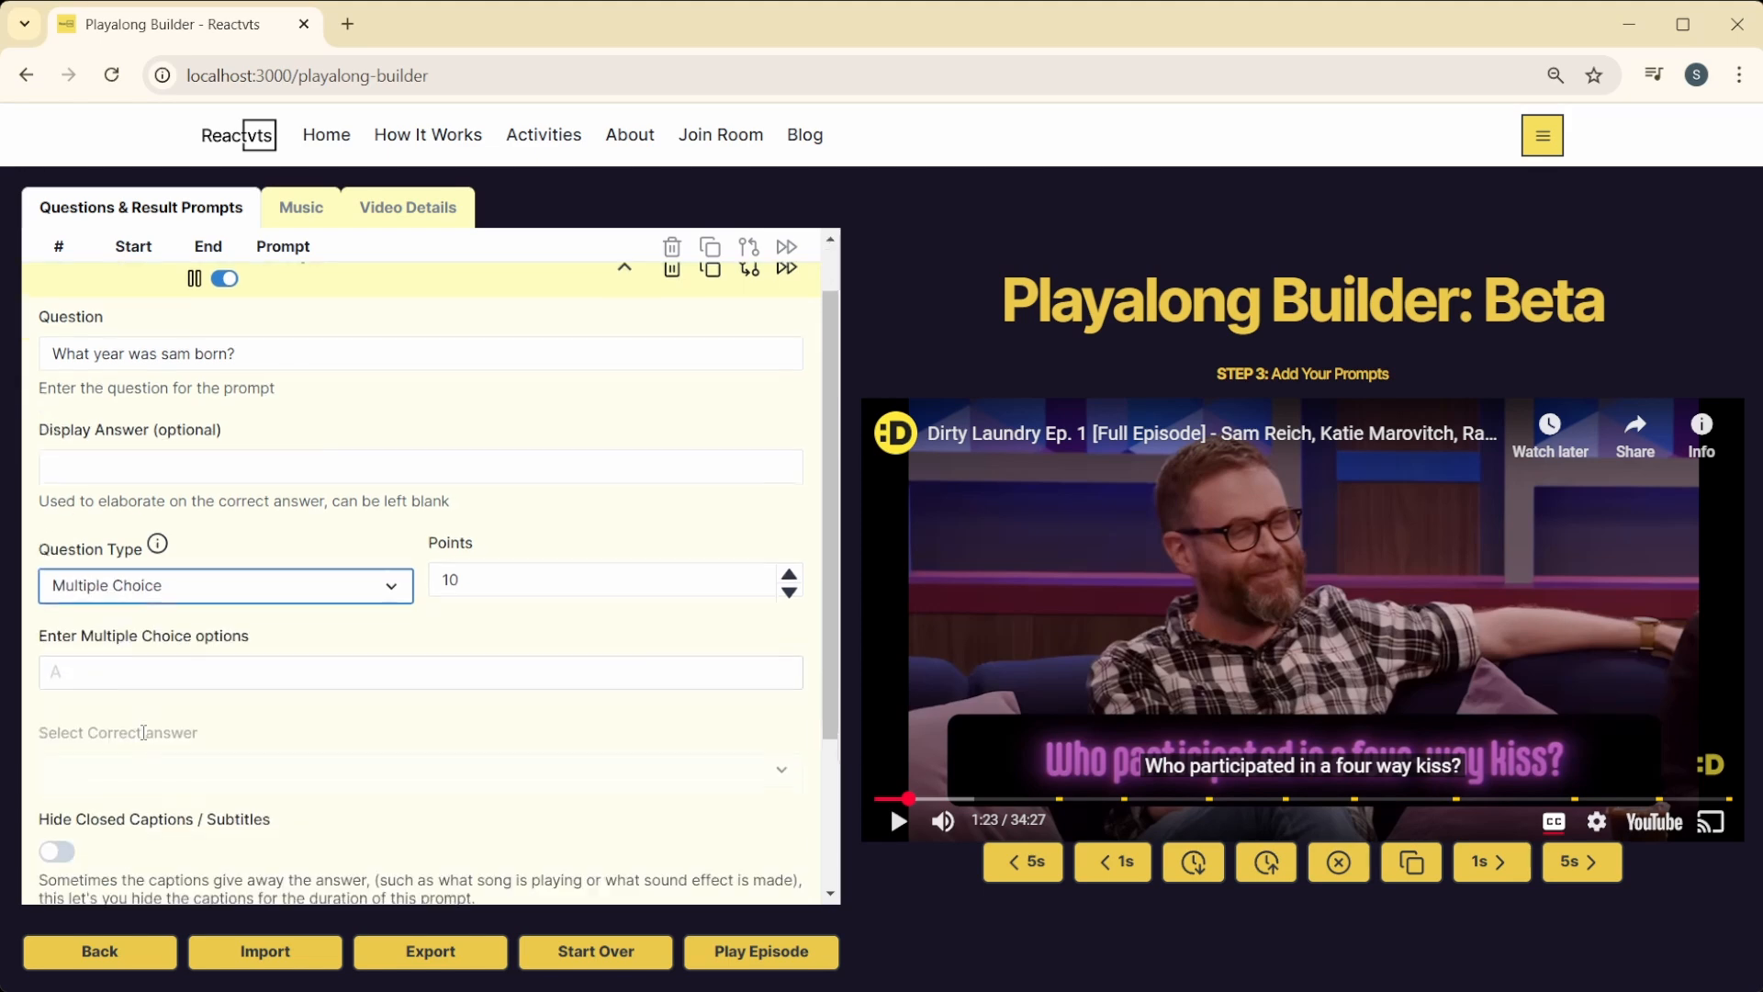
{"action": "scroll", "coordinate": [121, 554], "scroll_direction": "up", "scroll_amount": 2}
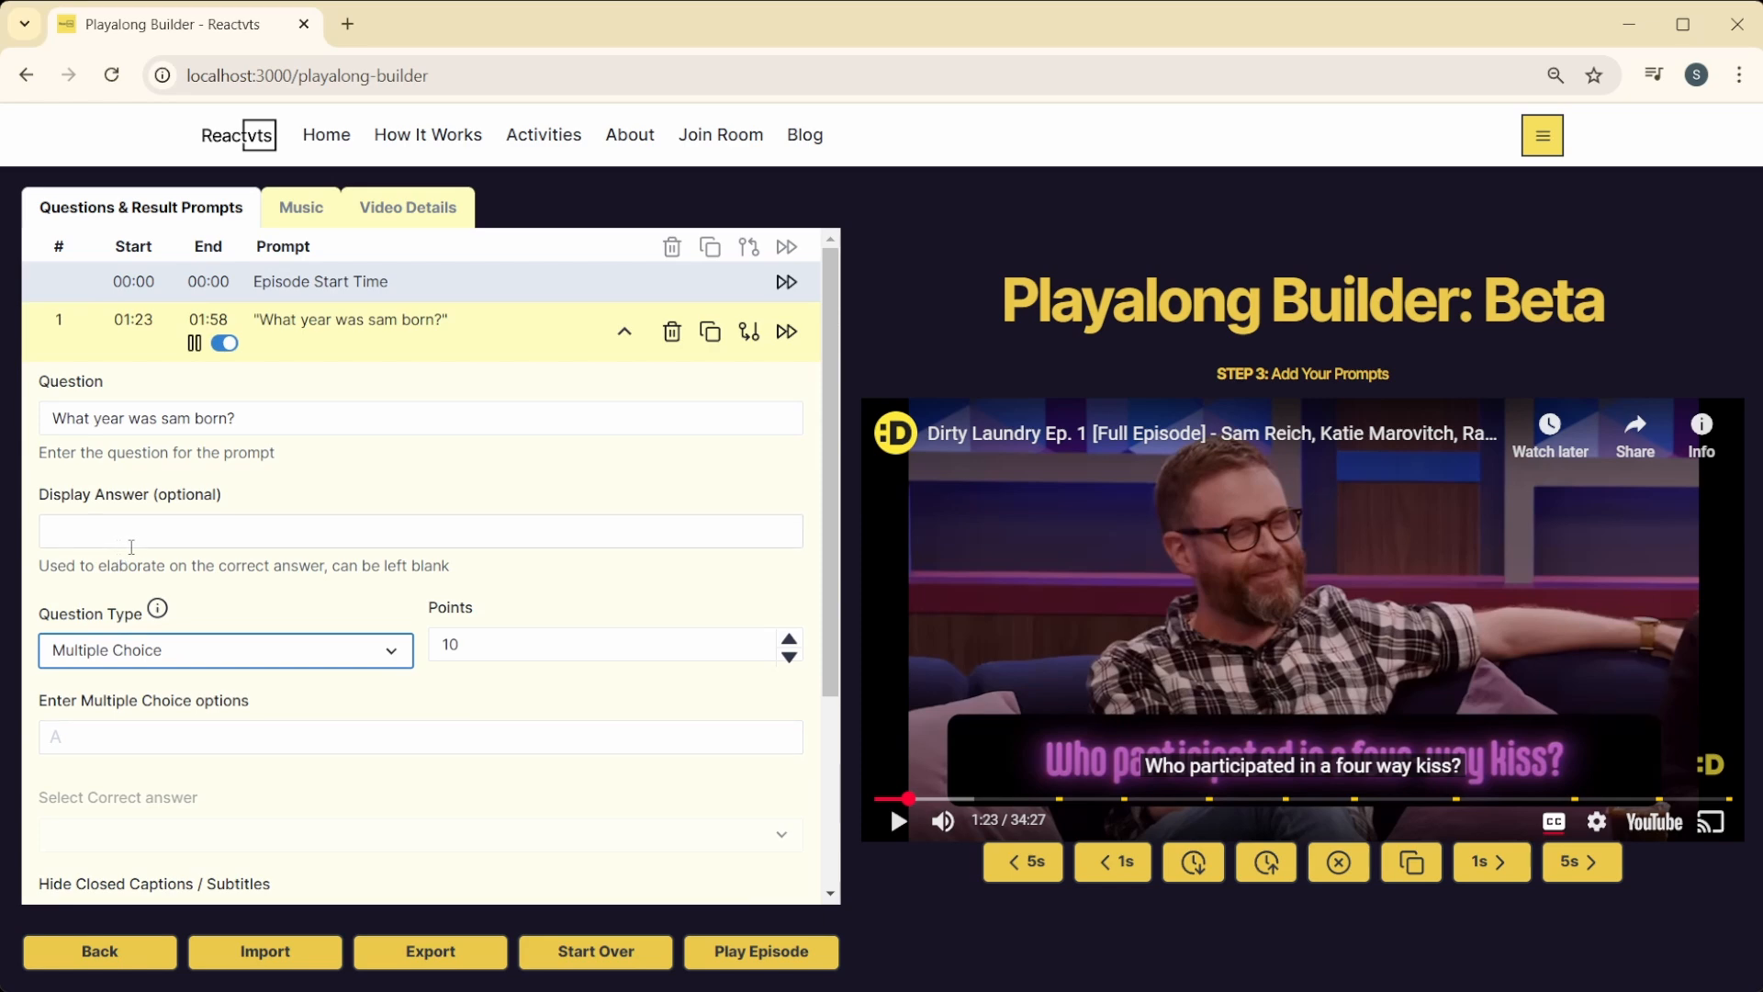
Step: Enter 1983, 1984, 1987 and 2027 as the multiple choice options A to D of prompt 1
{"action": "left_click", "coordinate": [209, 740]}
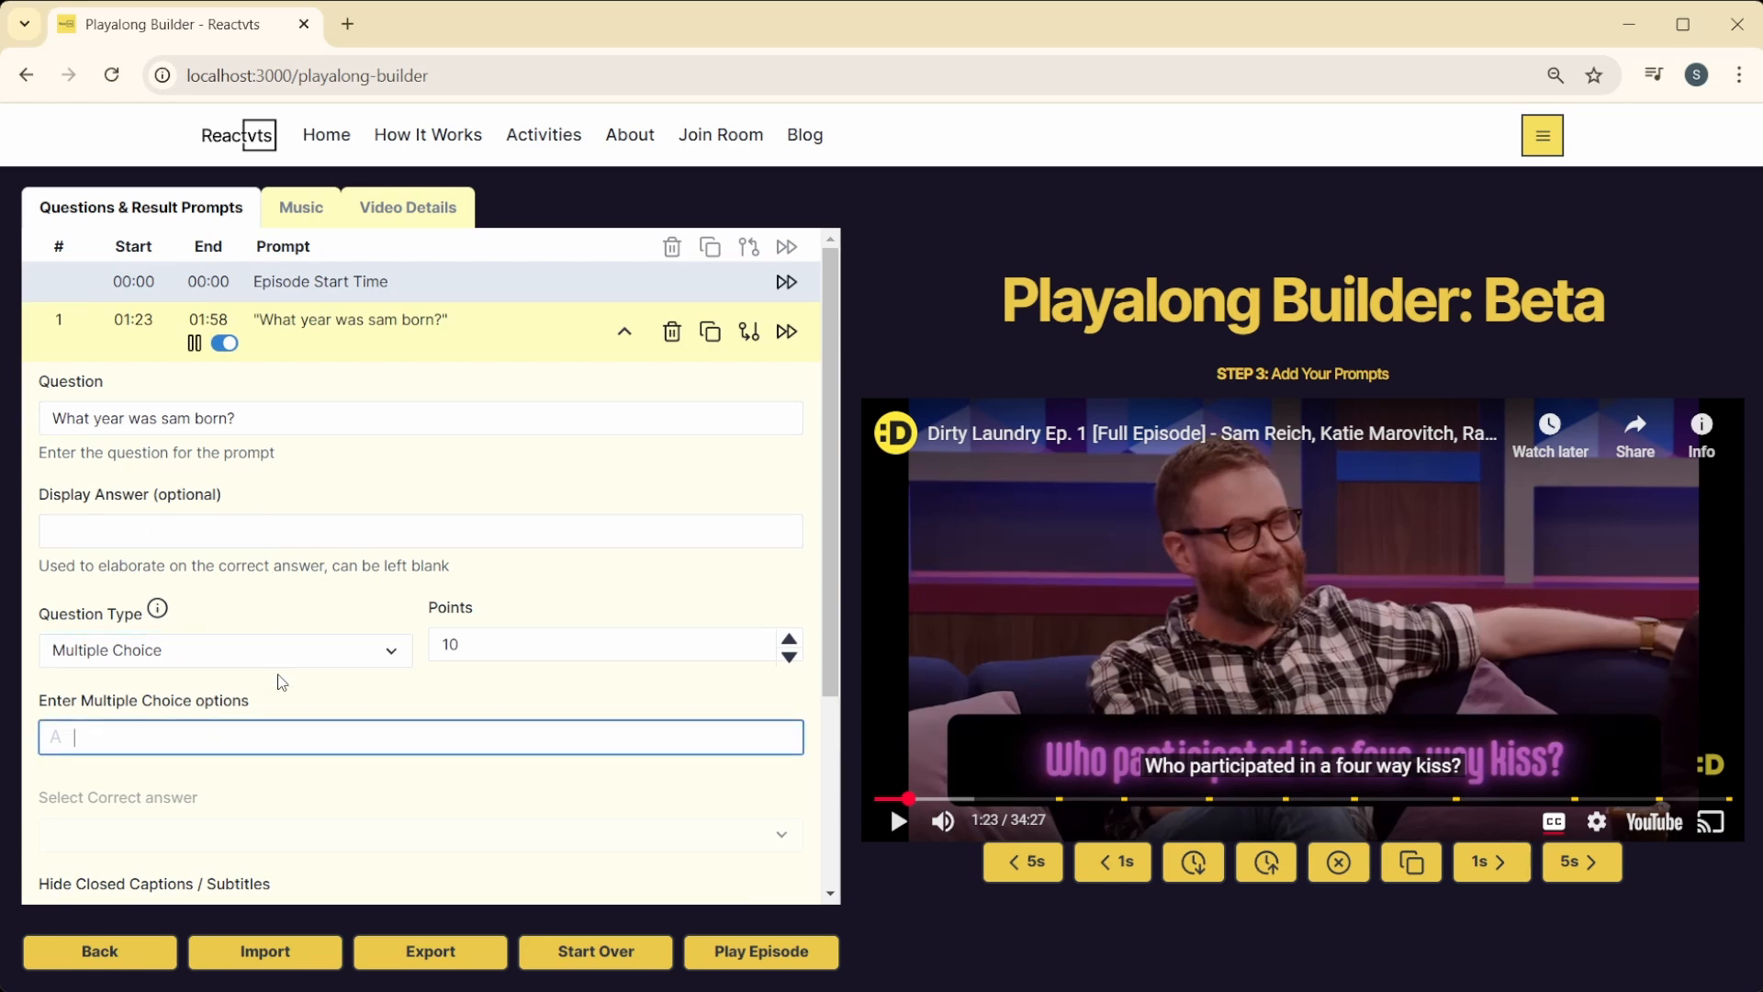
{"action": "type", "text": "1983"}
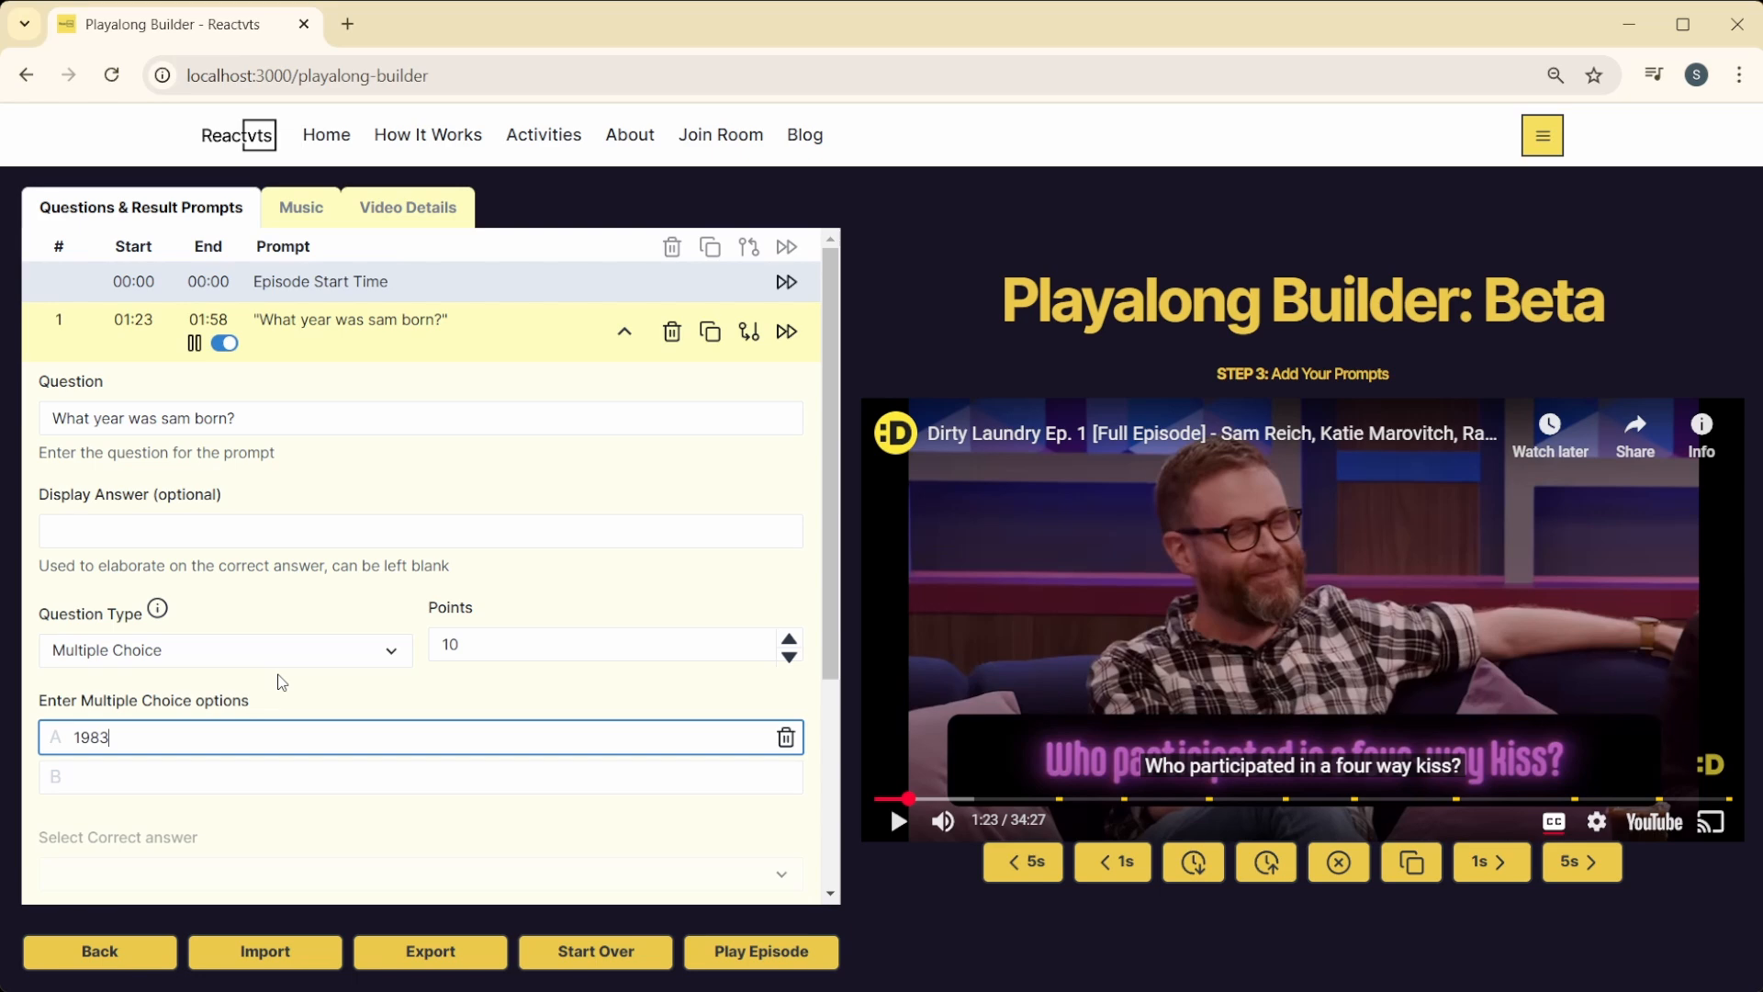
{"action": "left_click", "coordinate": [200, 772]}
{"action": "type", "text": "1984"}
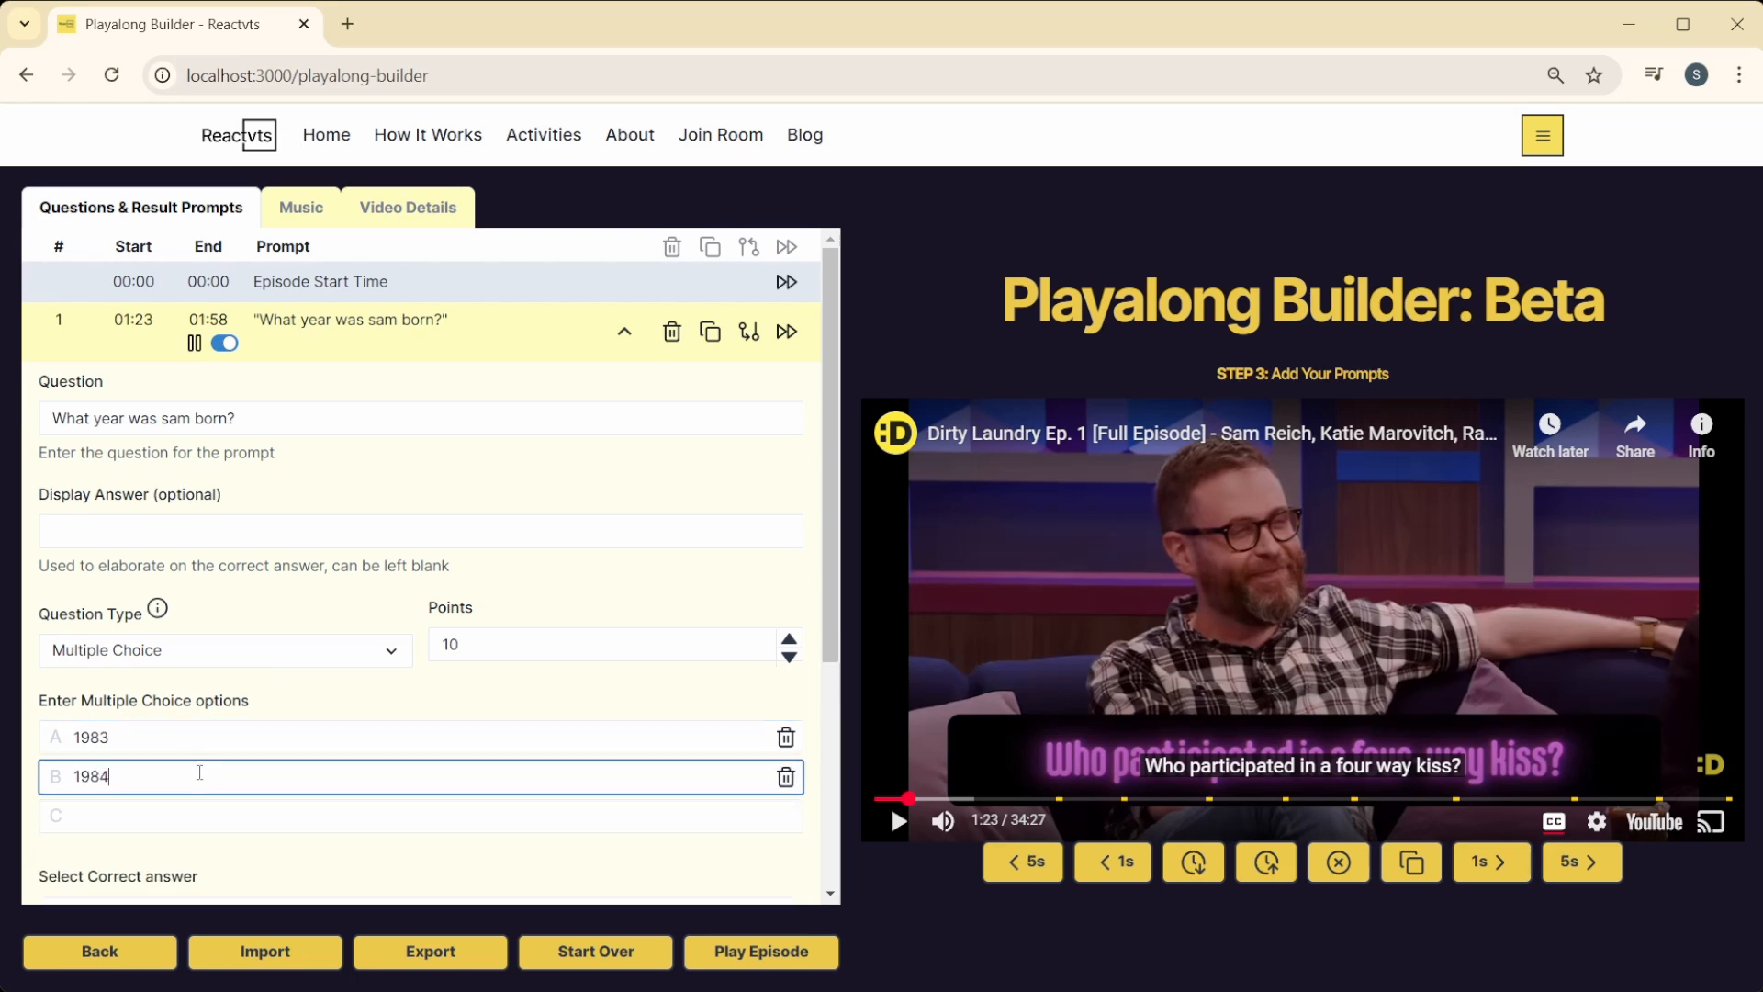
{"action": "left_click", "coordinate": [100, 806]}
{"action": "type", "text": "1987"}
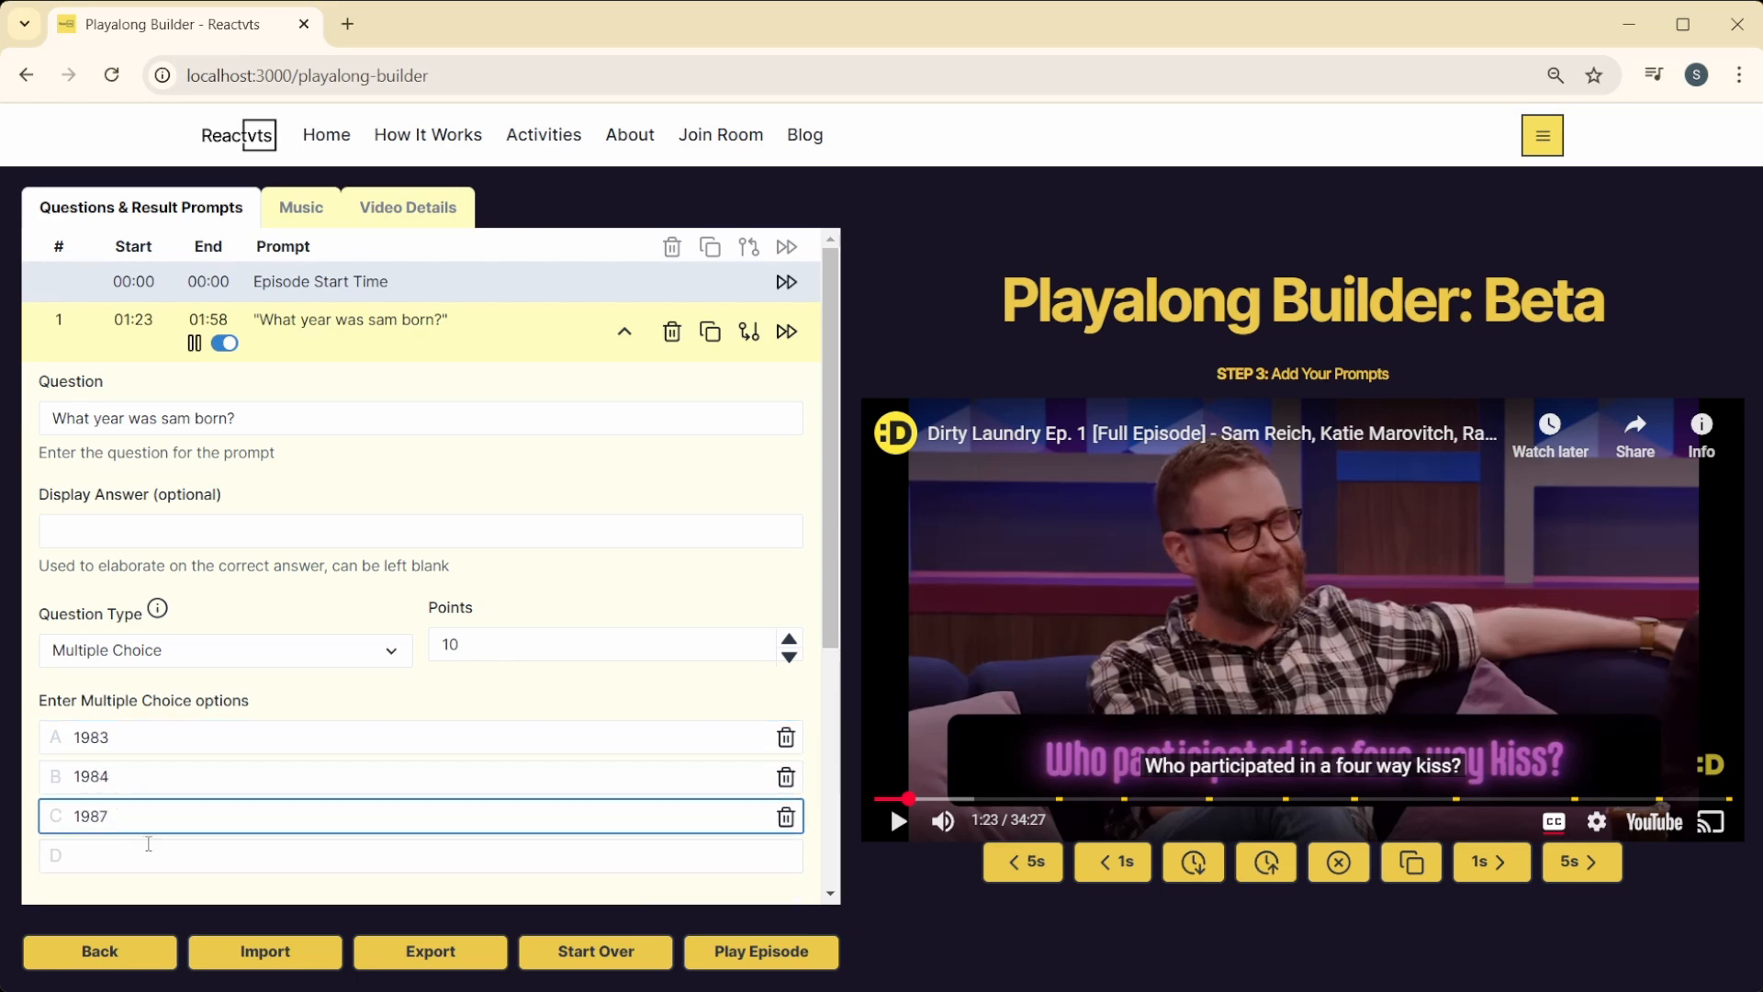
{"action": "left_click", "coordinate": [149, 843]}
{"action": "type", "text": "2027"}
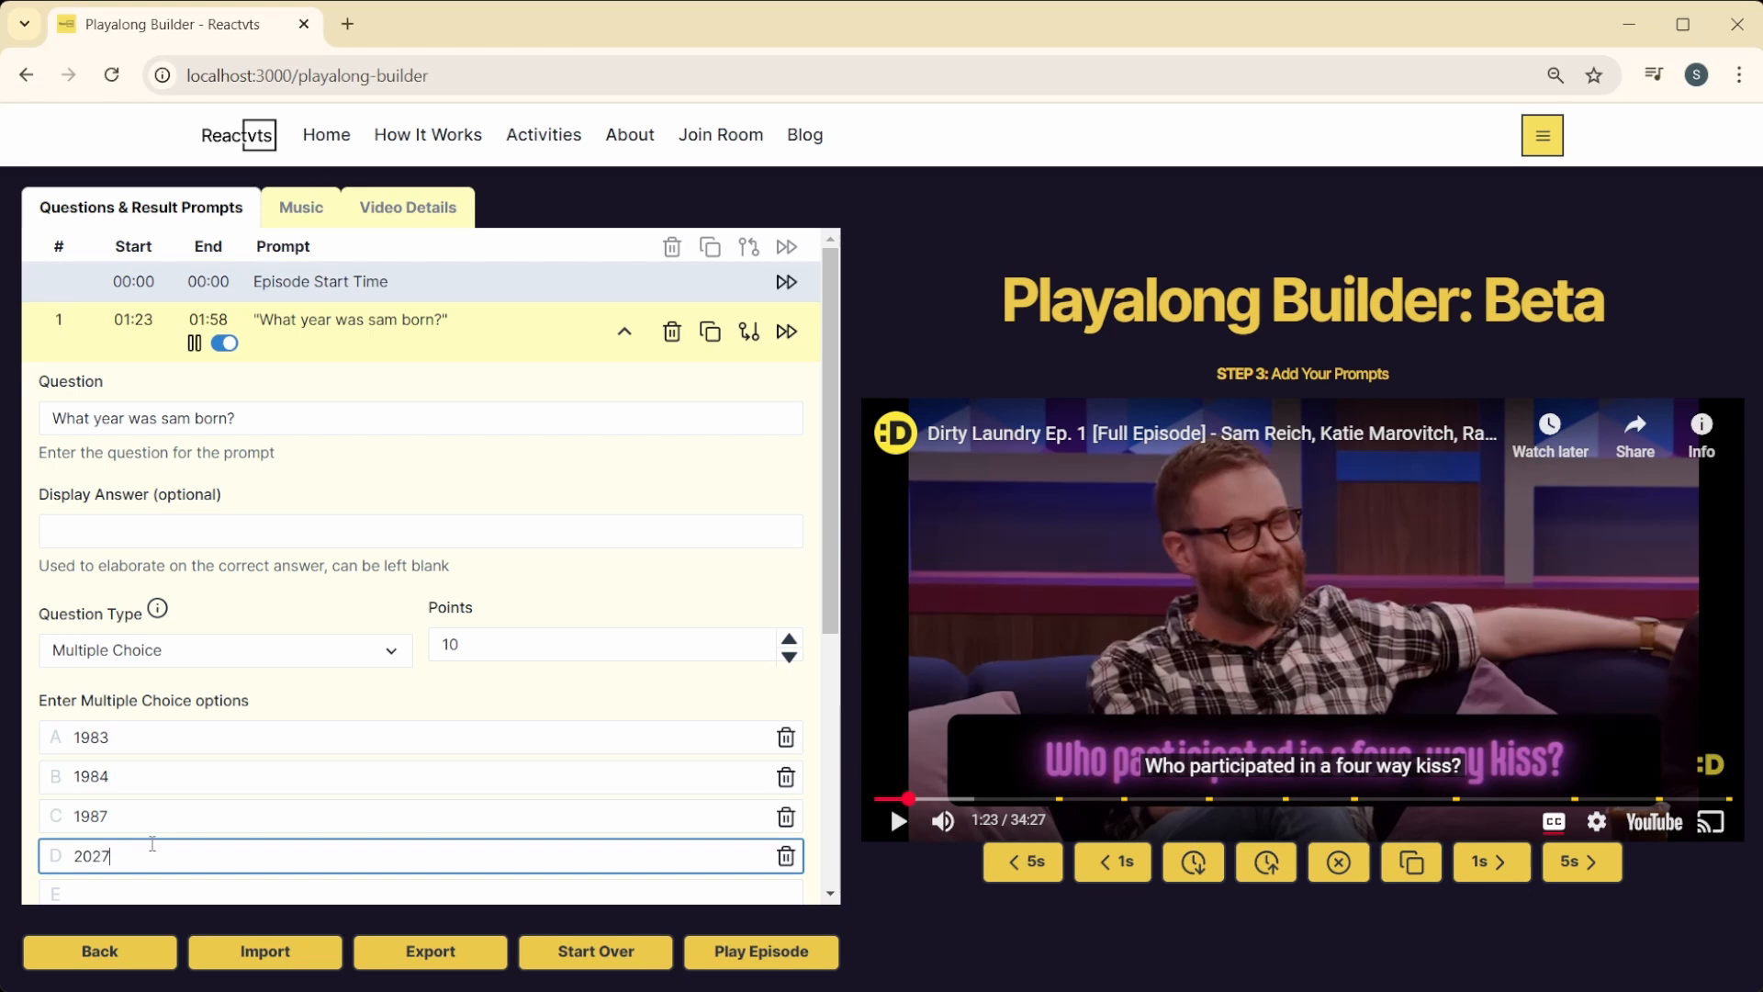
Step: Choose 1983 as the correct answer of the multiple choice question in prompt 1
{"action": "scroll", "coordinate": [319, 692], "scroll_direction": "down", "scroll_amount": 2}
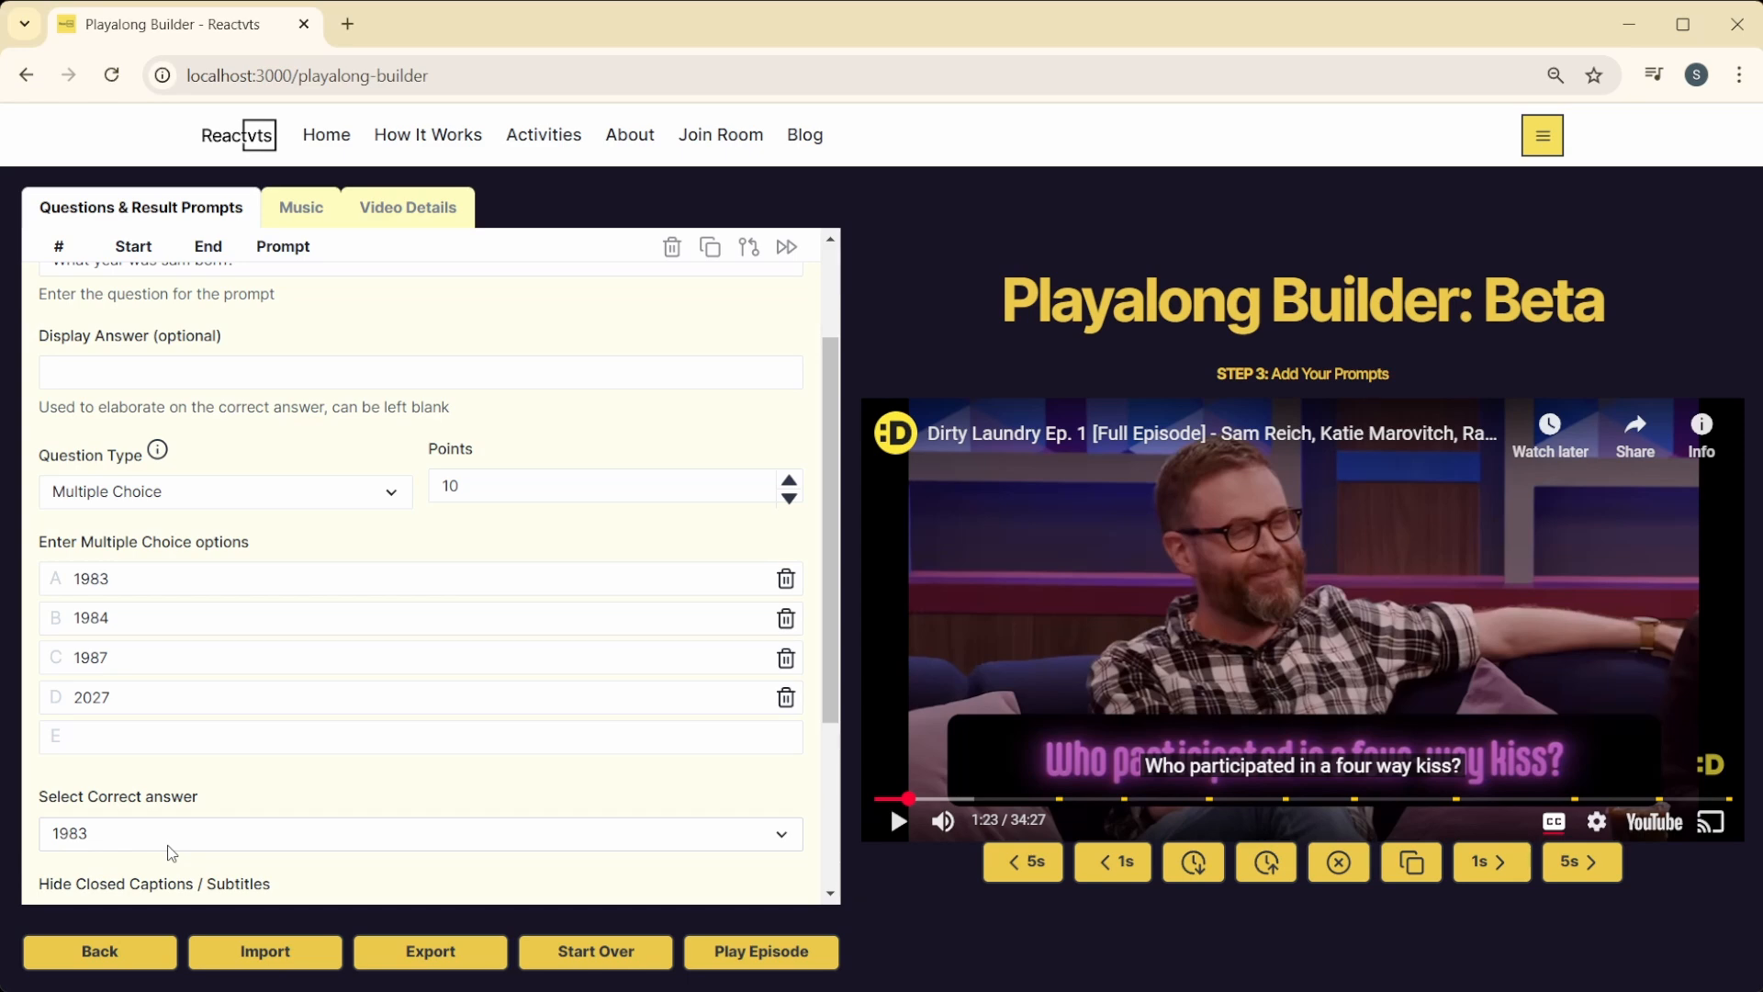
{"action": "scroll", "coordinate": [171, 852], "scroll_direction": "down", "scroll_amount": 2}
{"action": "scroll", "coordinate": [211, 753], "scroll_direction": "up", "scroll_amount": 2}
{"action": "scroll", "coordinate": [246, 658], "scroll_direction": "down", "scroll_amount": 2}
{"action": "left_click", "coordinate": [244, 669]}
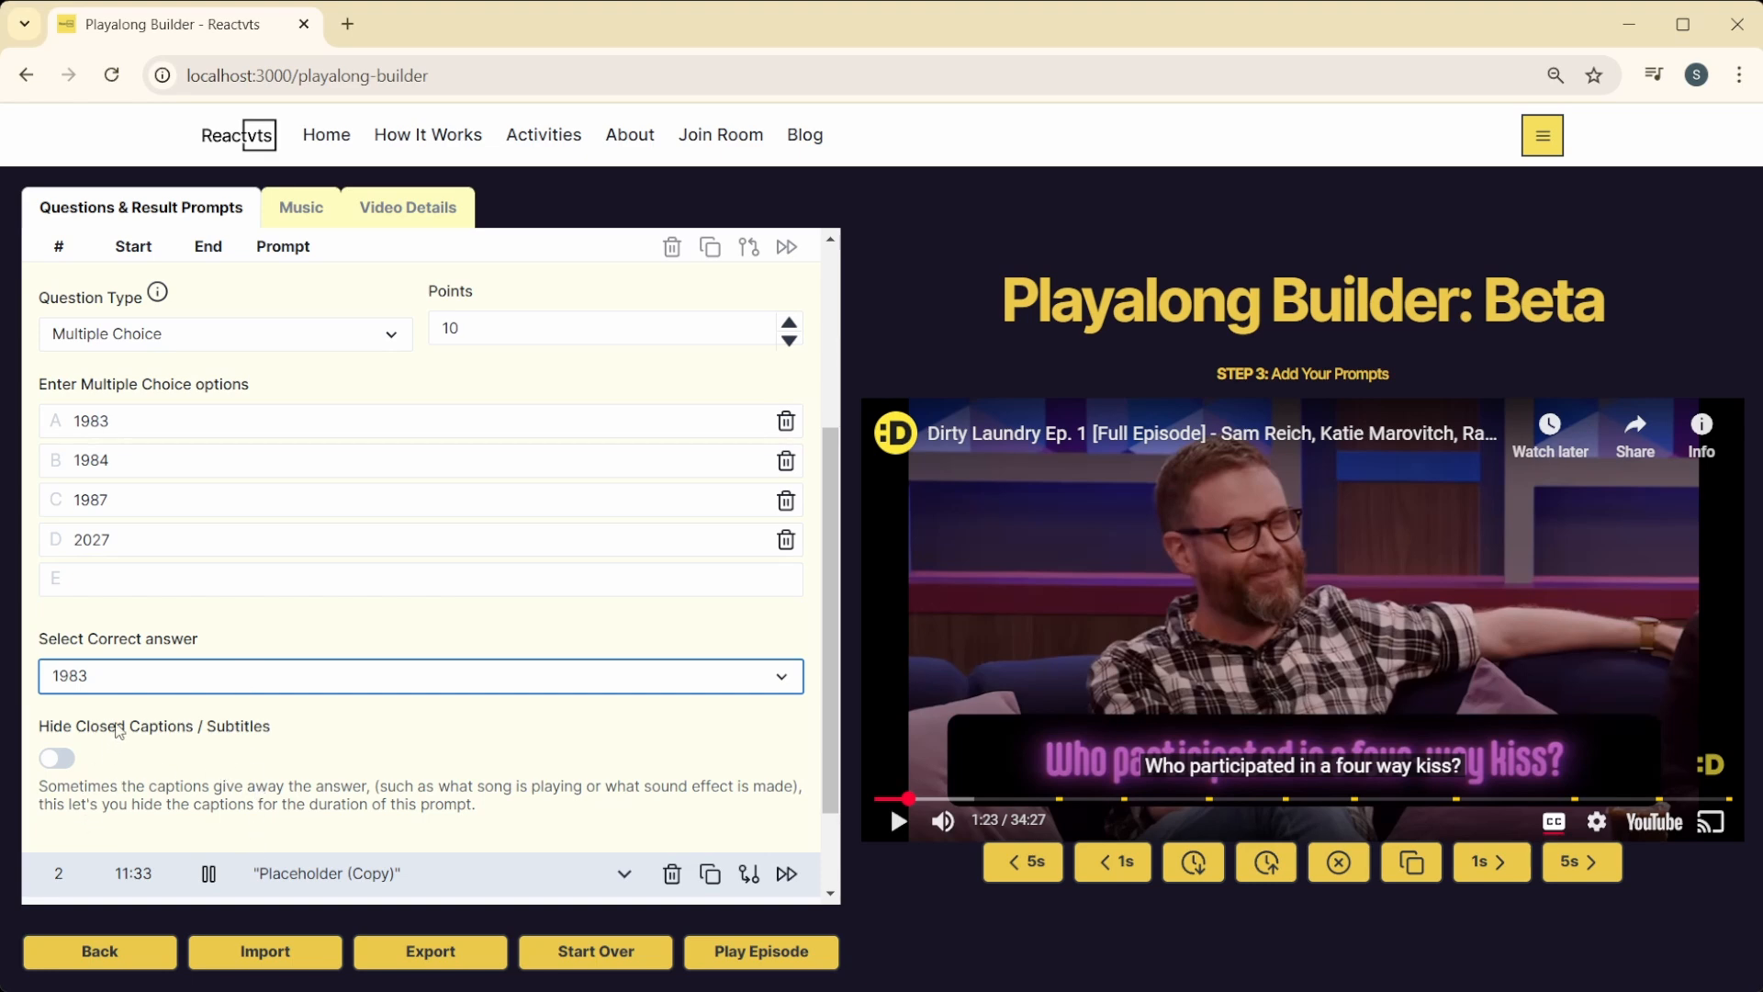
{"action": "left_click", "coordinate": [294, 627]}
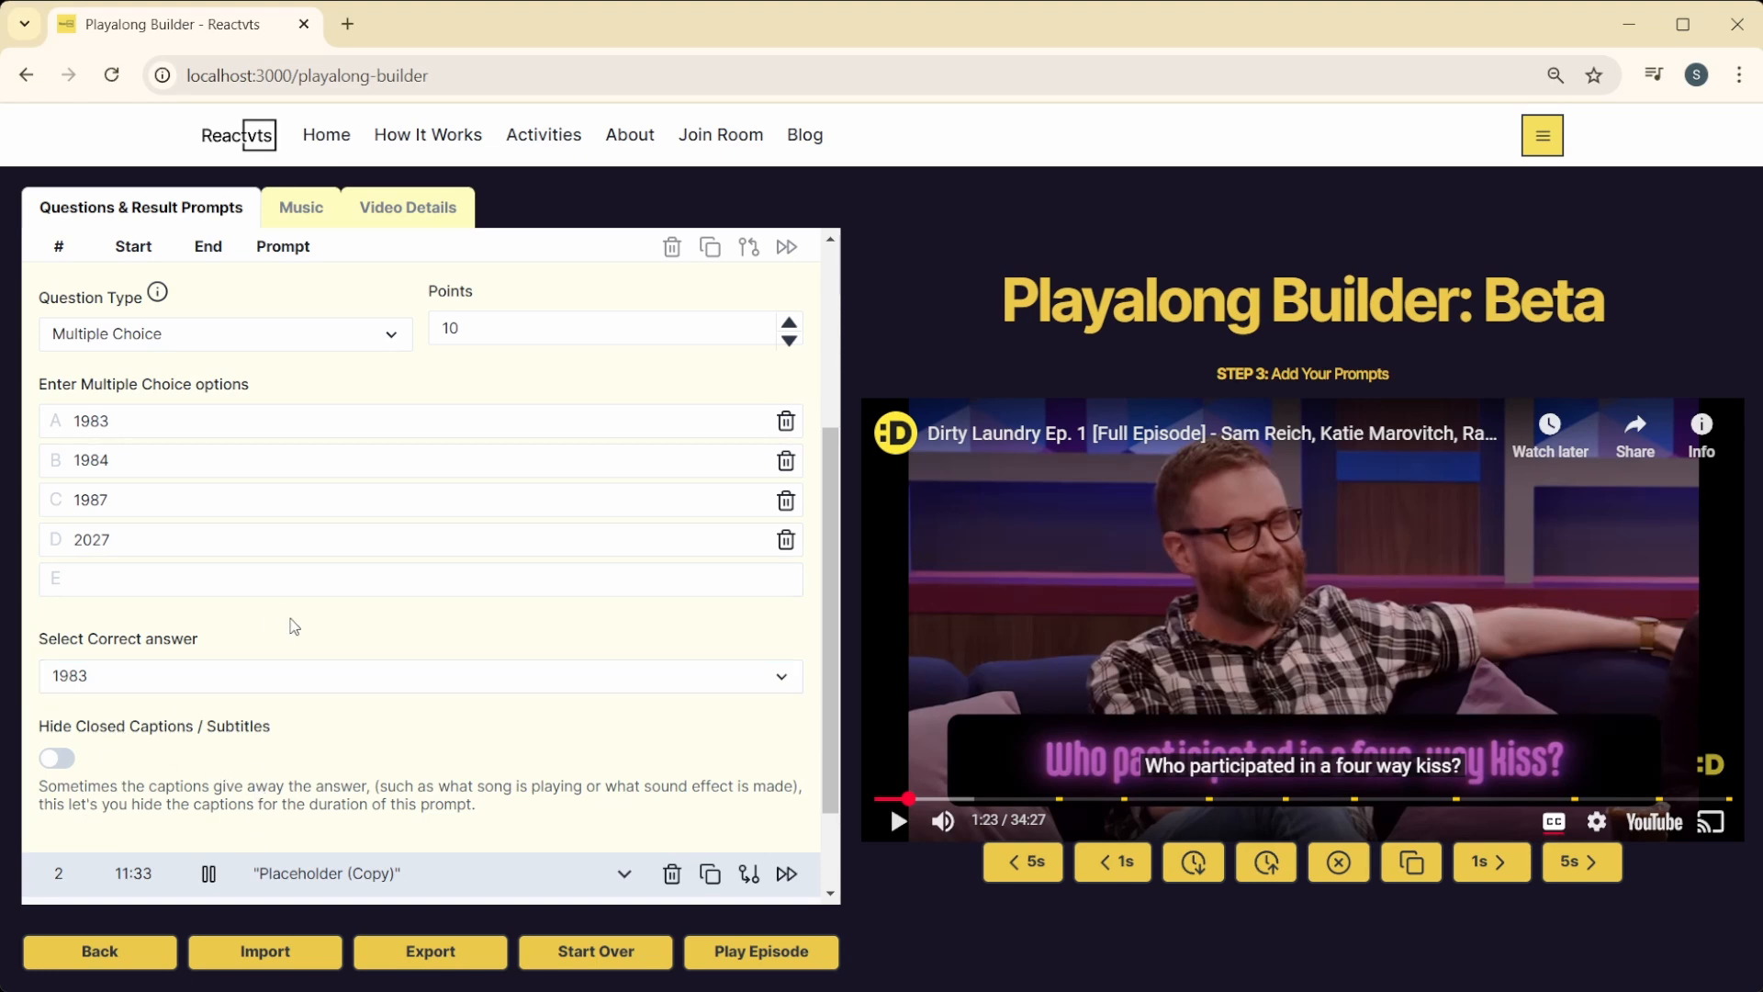
{"action": "scroll", "coordinate": [299, 630], "scroll_direction": "up", "scroll_amount": 3}
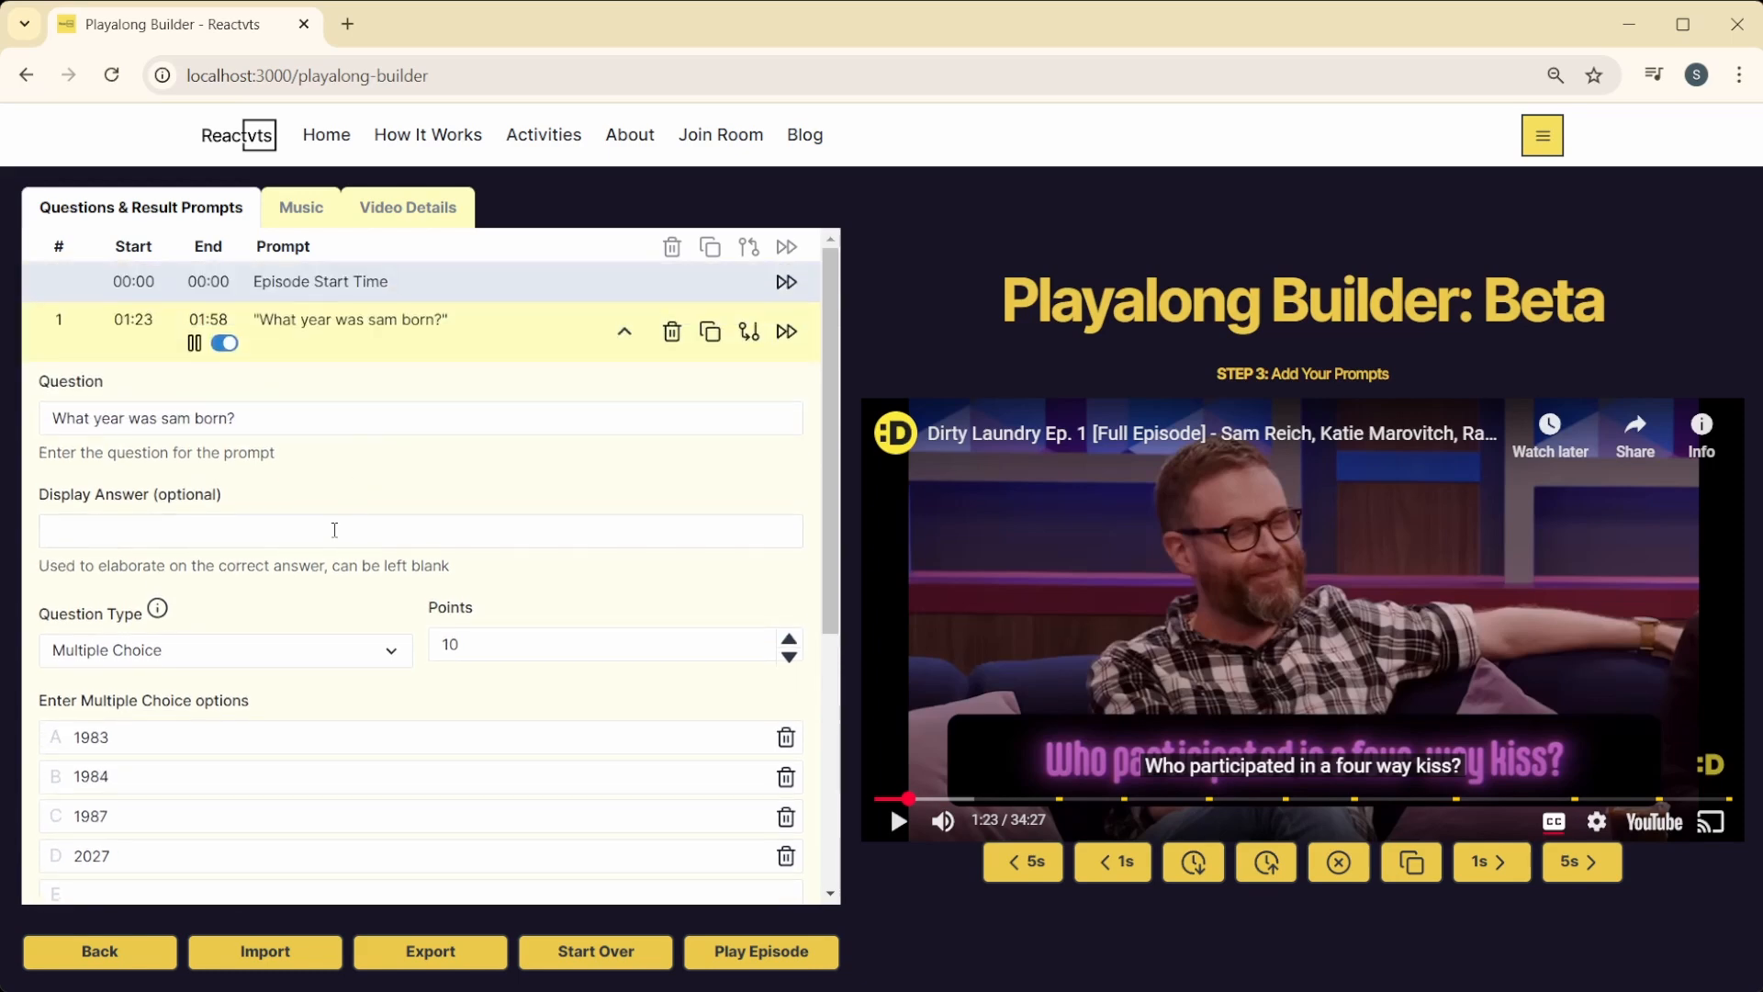
Step: Switch the question type of prompt 1 to Order and review its choices and order answer settings
{"action": "scroll", "coordinate": [260, 630], "scroll_direction": "down", "scroll_amount": 3}
{"action": "left_click", "coordinate": [224, 353]}
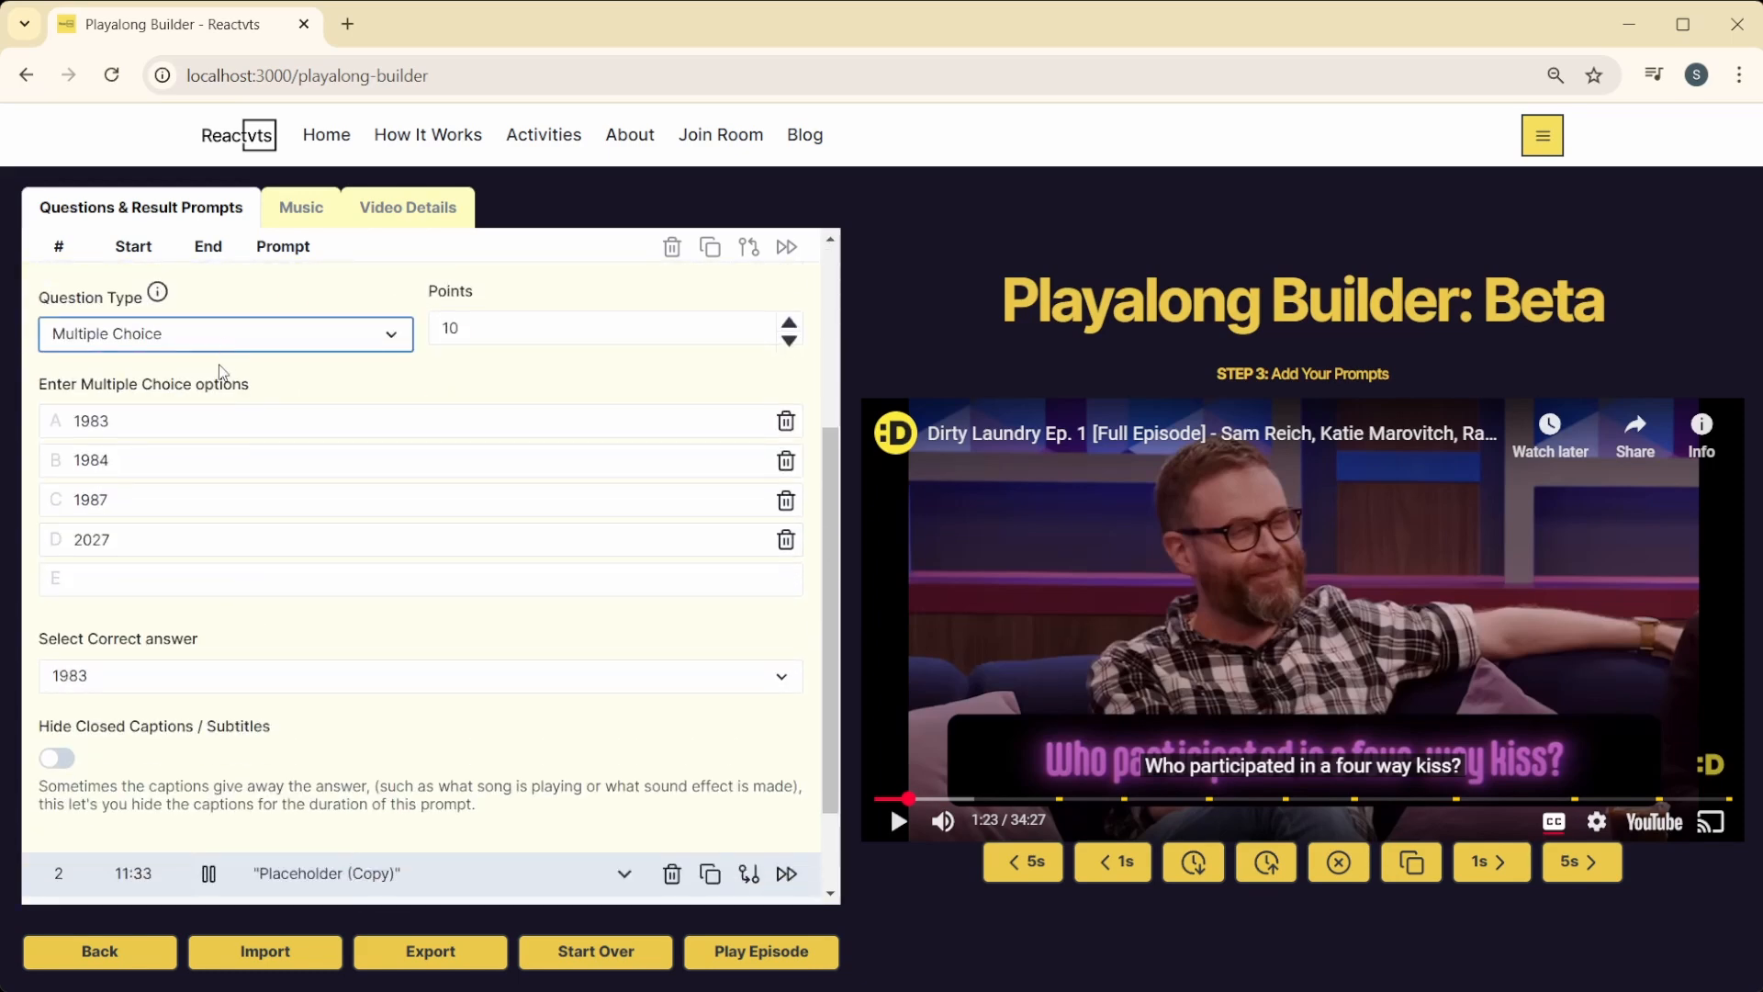
{"action": "left_click", "coordinate": [166, 448]}
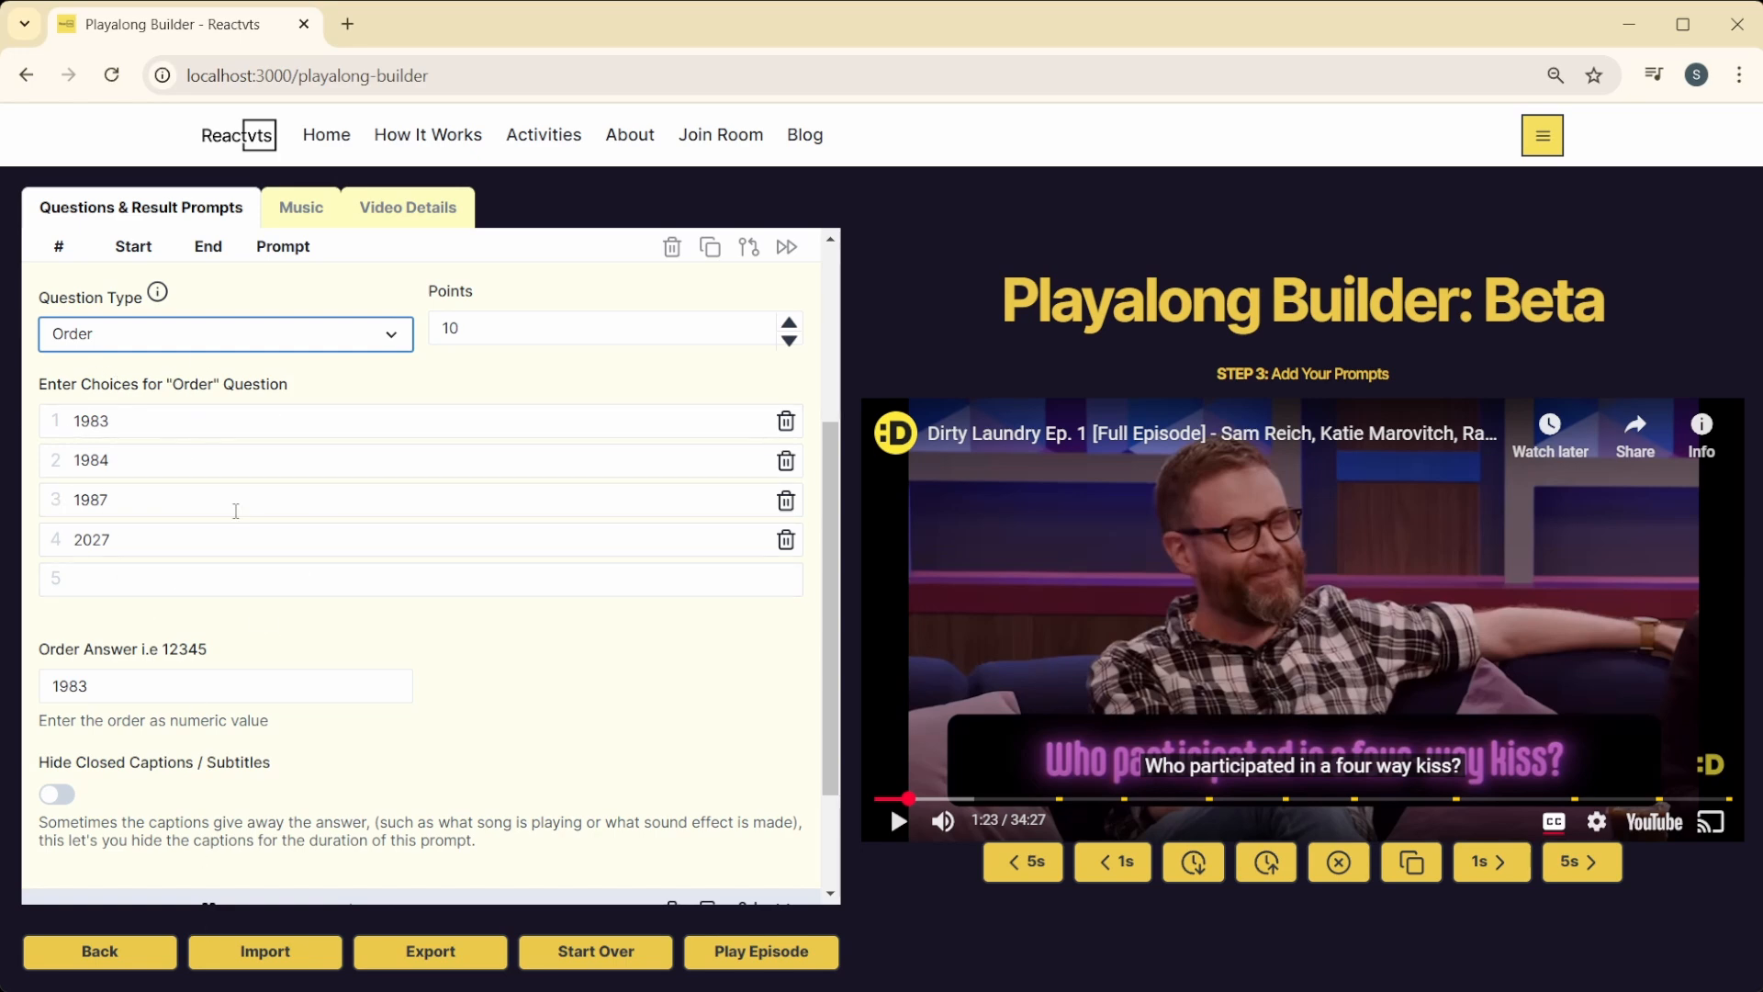
{"action": "scroll", "coordinate": [172, 384], "scroll_direction": "up", "scroll_amount": 3}
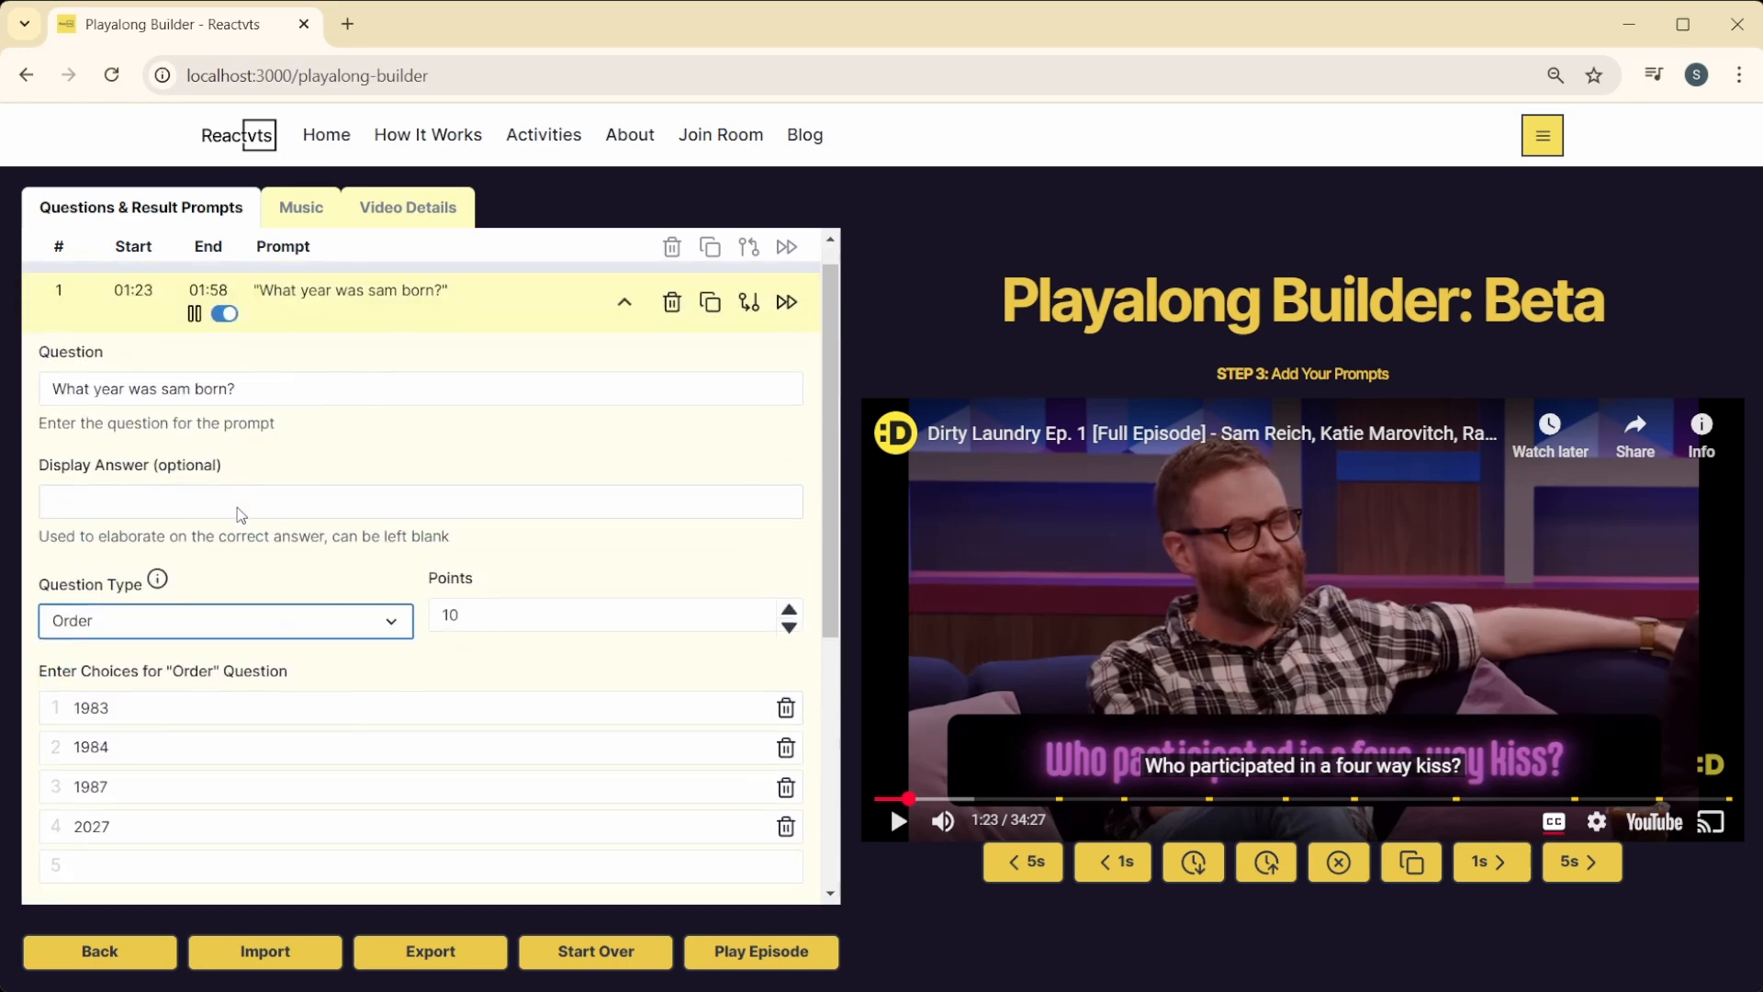
{"action": "scroll", "coordinate": [236, 512], "scroll_direction": "down", "scroll_amount": 2}
{"action": "scroll", "coordinate": [276, 551], "scroll_direction": "up", "scroll_amount": 2}
{"action": "scroll", "coordinate": [395, 597], "scroll_direction": "down", "scroll_amount": 2}
{"action": "scroll", "coordinate": [339, 637], "scroll_direction": "up", "scroll_amount": 3}
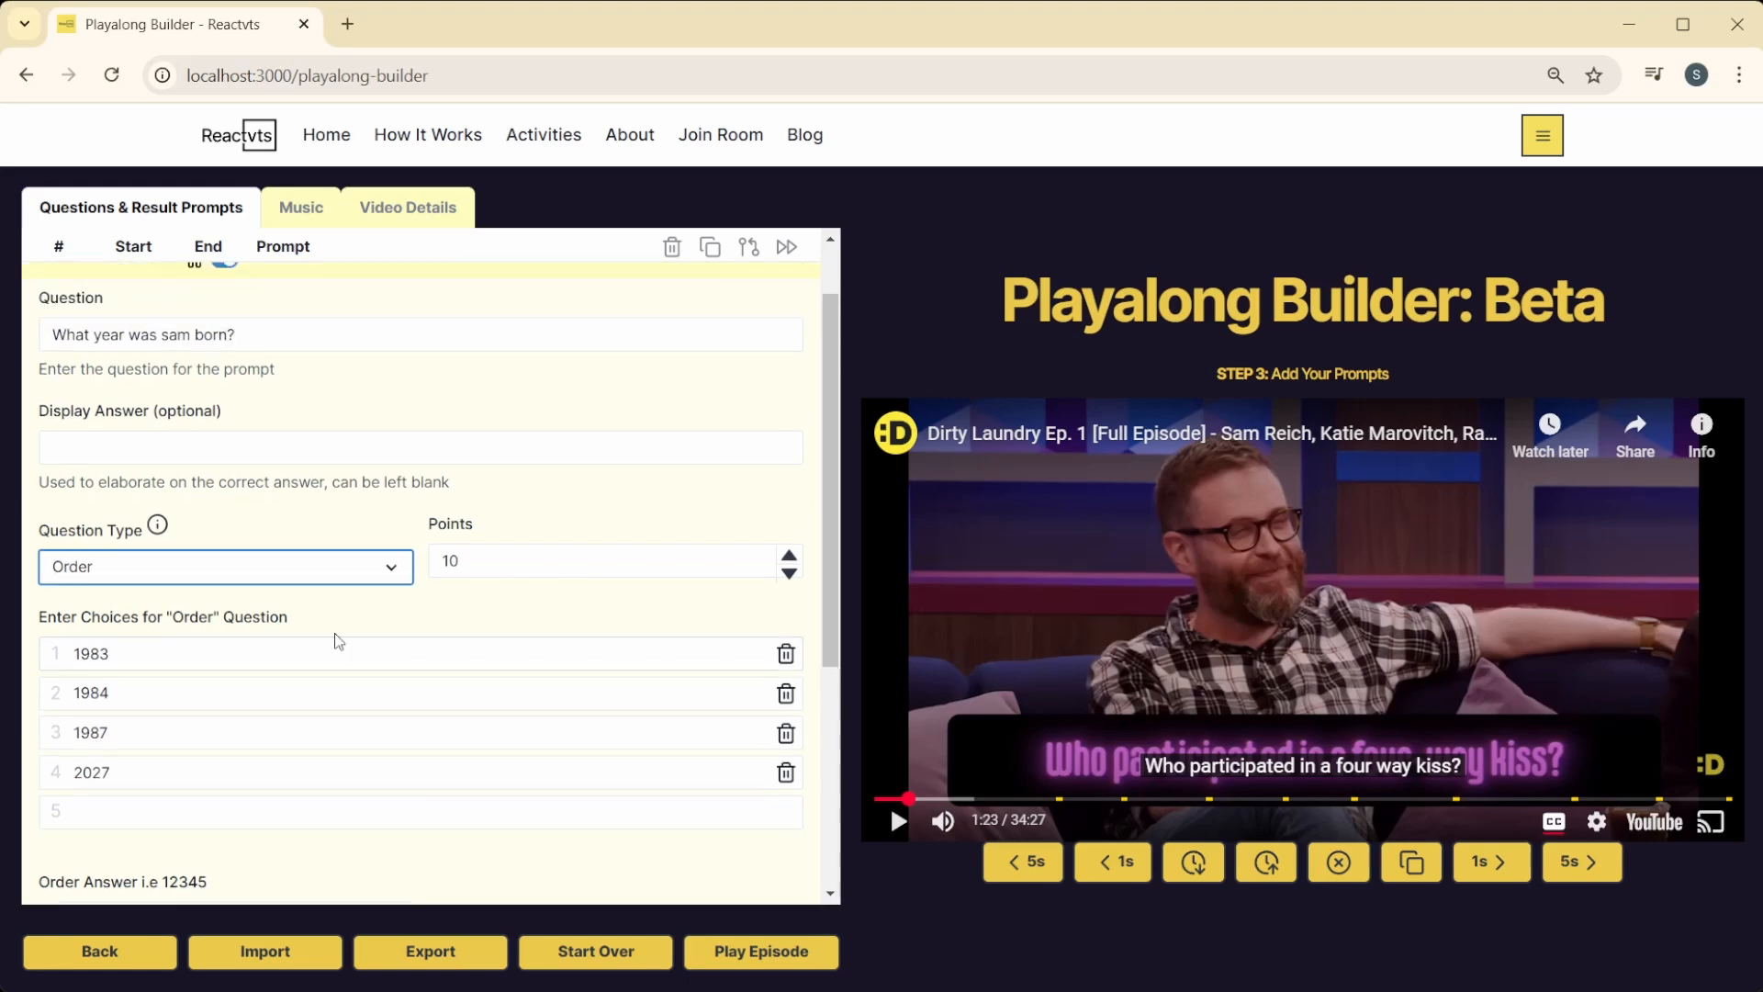
{"action": "scroll", "coordinate": [323, 653], "scroll_direction": "down", "scroll_amount": 3}
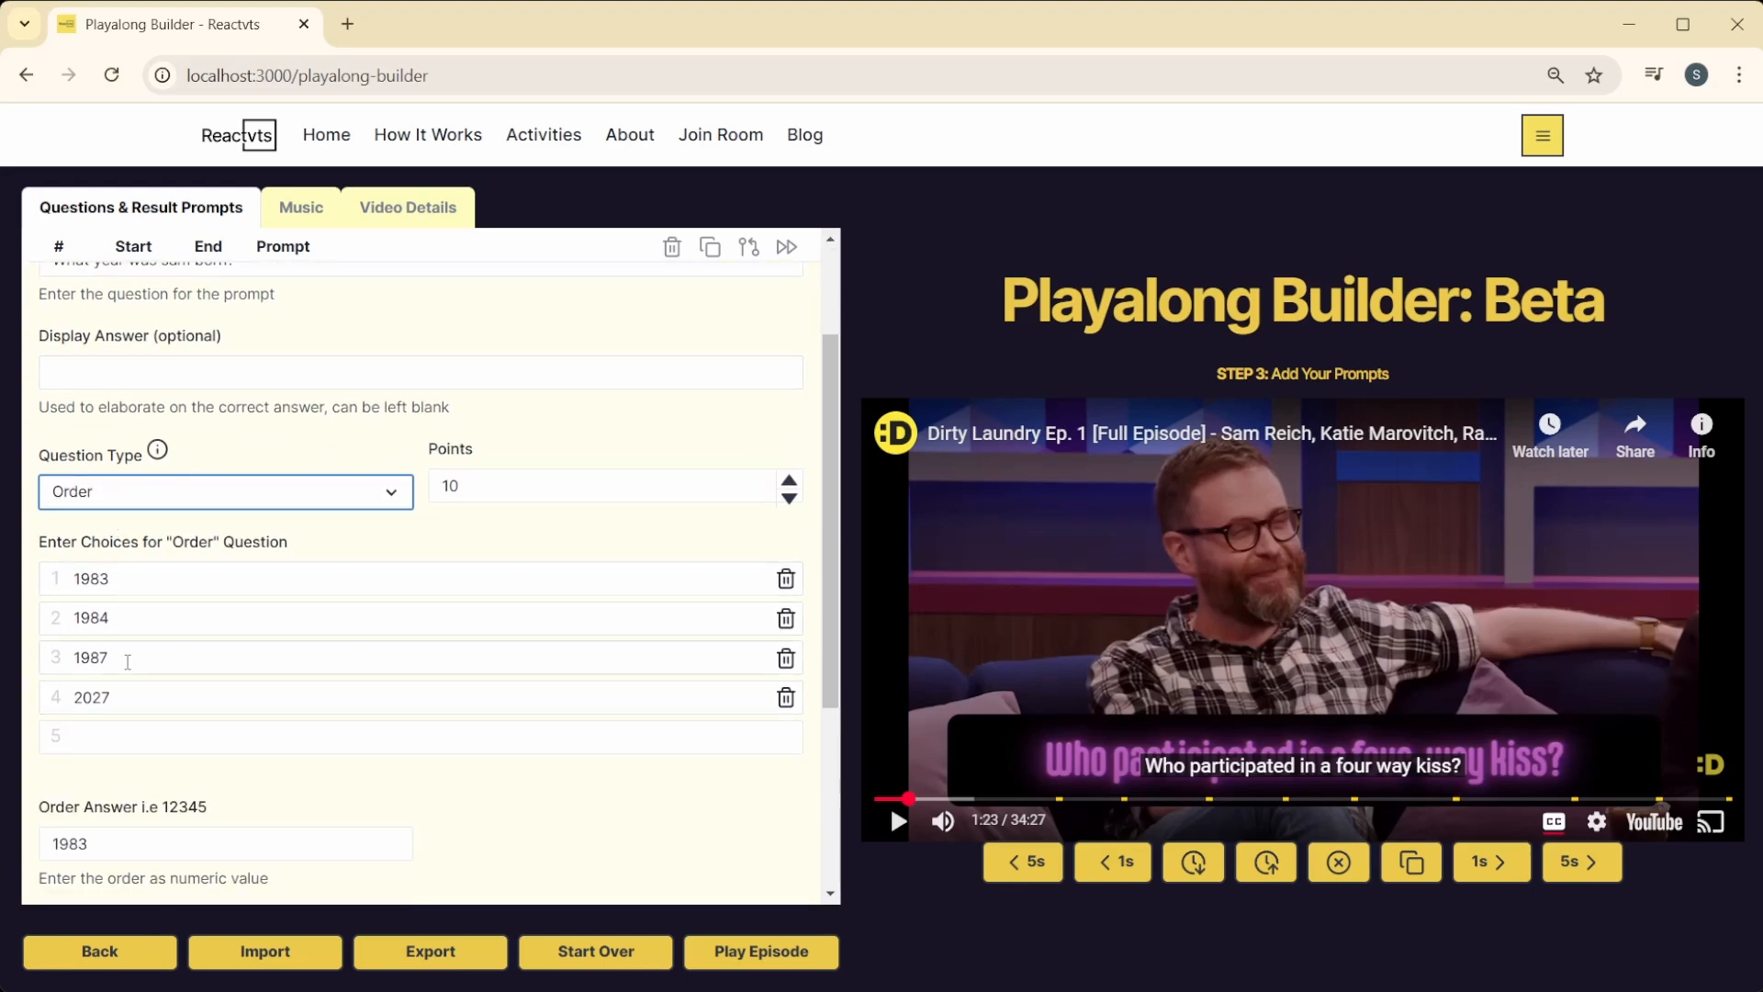
{"action": "scroll", "coordinate": [155, 667], "scroll_direction": "down", "scroll_amount": 4}
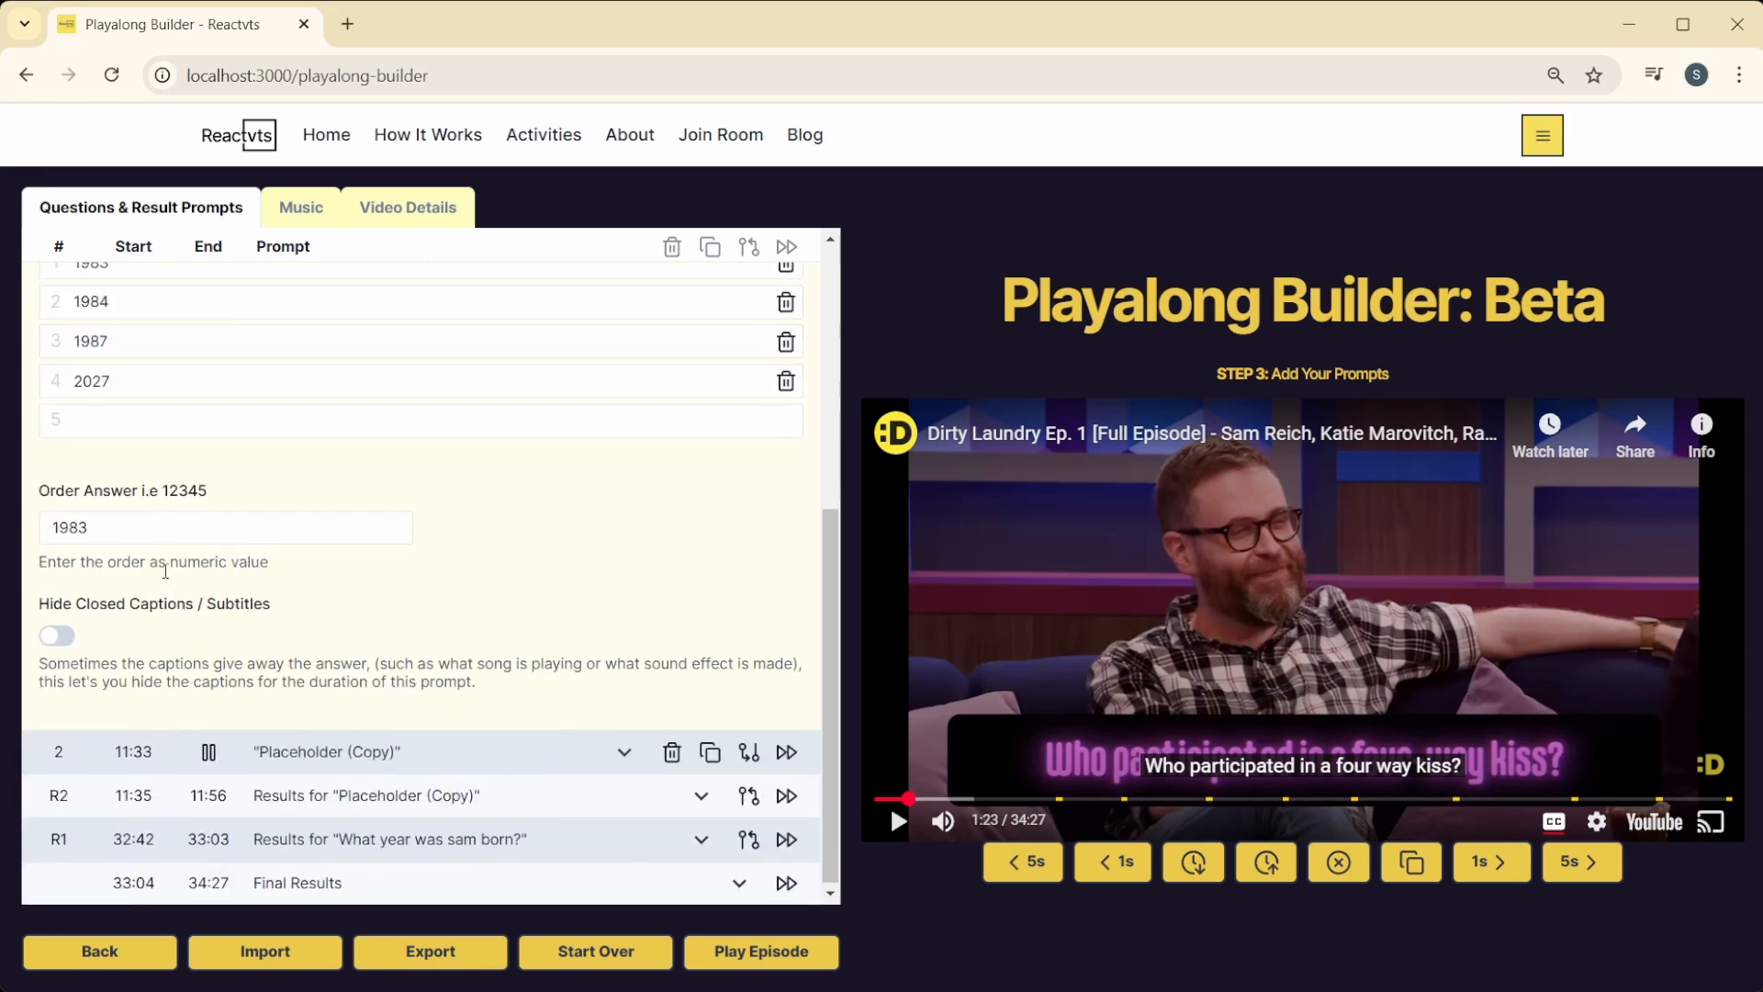
{"action": "scroll", "coordinate": [155, 715], "scroll_direction": "up", "scroll_amount": 2}
Step: Replace the question text of prompt 1 with "Order these years by year"
{"action": "double_click", "coordinate": [155, 693]}
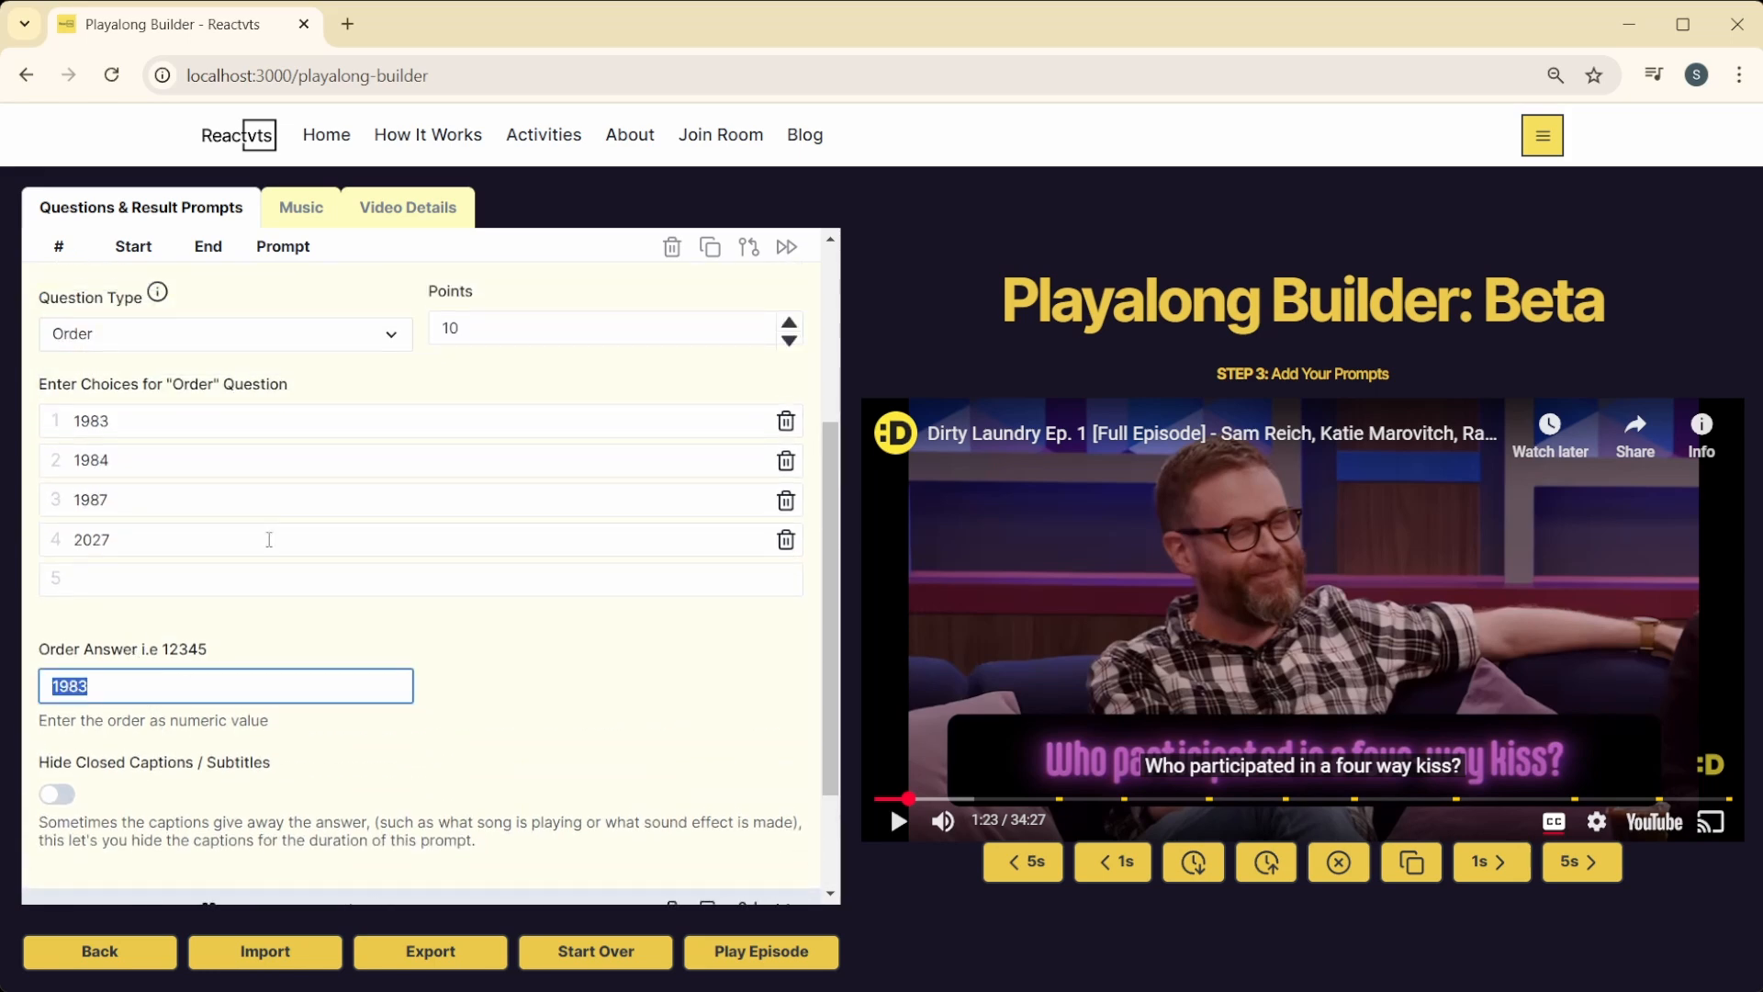
{"action": "scroll", "coordinate": [227, 445], "scroll_direction": "up", "scroll_amount": 2}
{"action": "scroll", "coordinate": [226, 444], "scroll_direction": "up", "scroll_amount": 2}
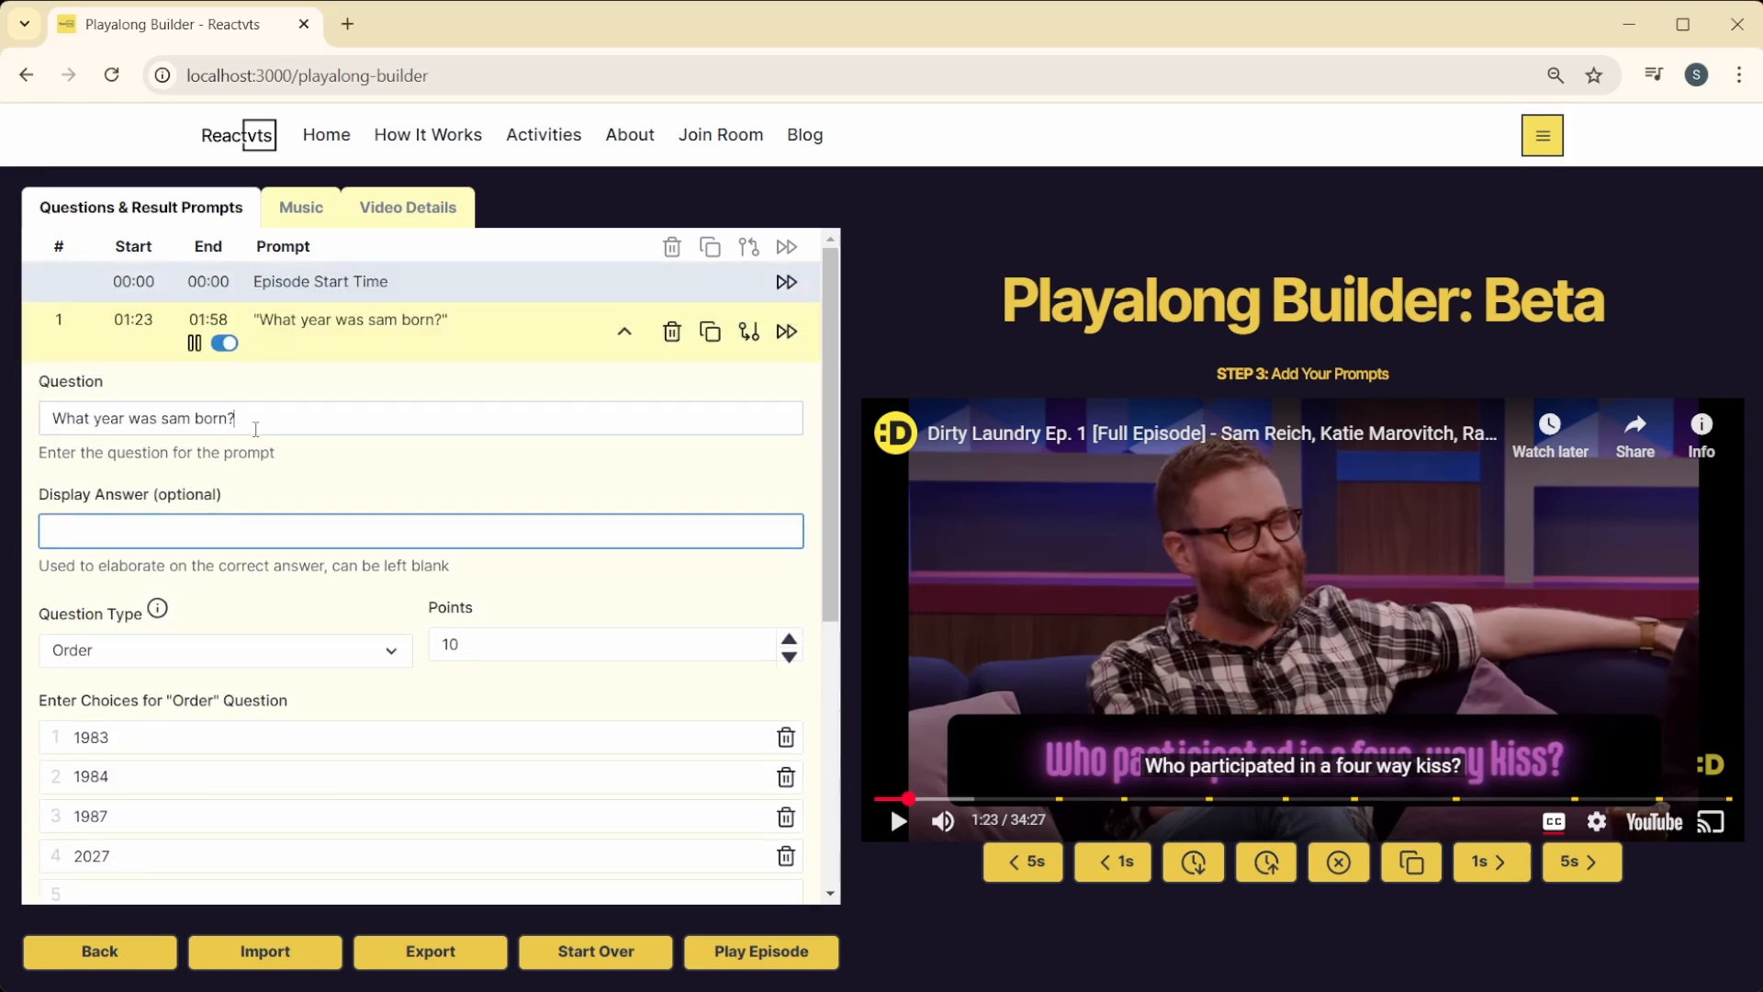
{"action": "left_click_drag", "start_coordinate": [246, 417], "coordinate": [20, 414]}
{"action": "type", "text": "Order thes"}
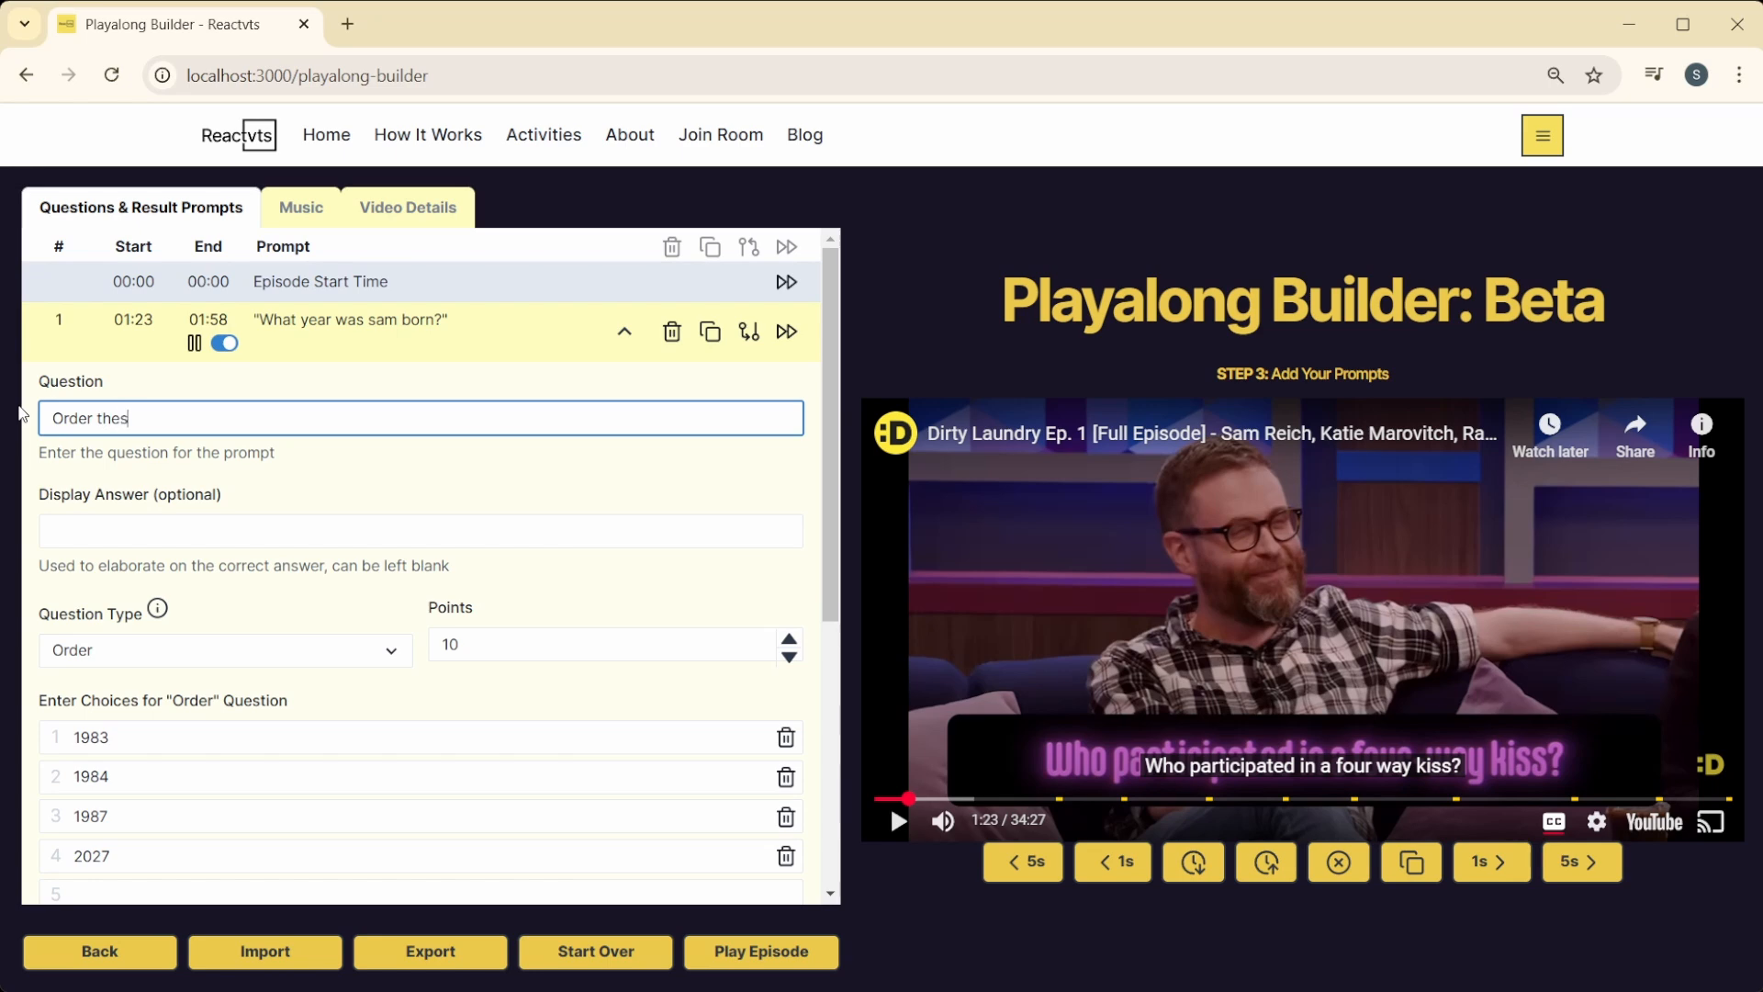
{"action": "type", "text": "e years by year"}
Step: Set the order answer of prompt 1 to 1234
{"action": "scroll", "coordinate": [67, 399], "scroll_direction": "down", "scroll_amount": 3}
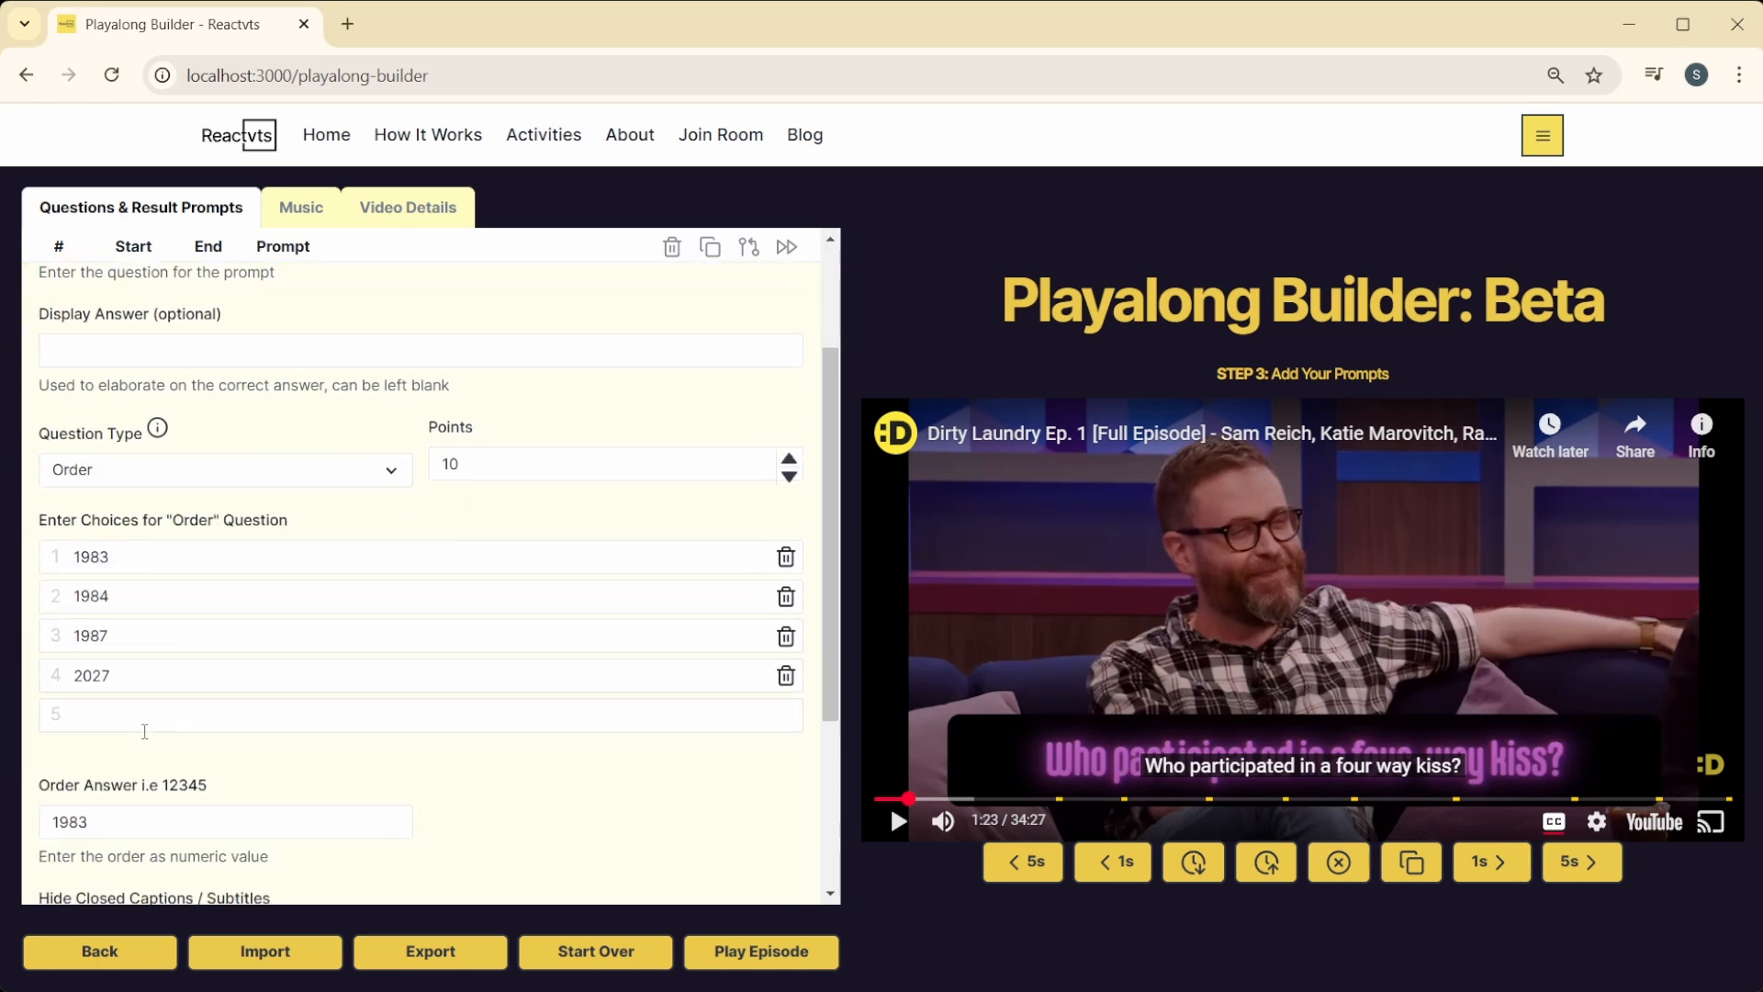
{"action": "double_click", "coordinate": [69, 686]}
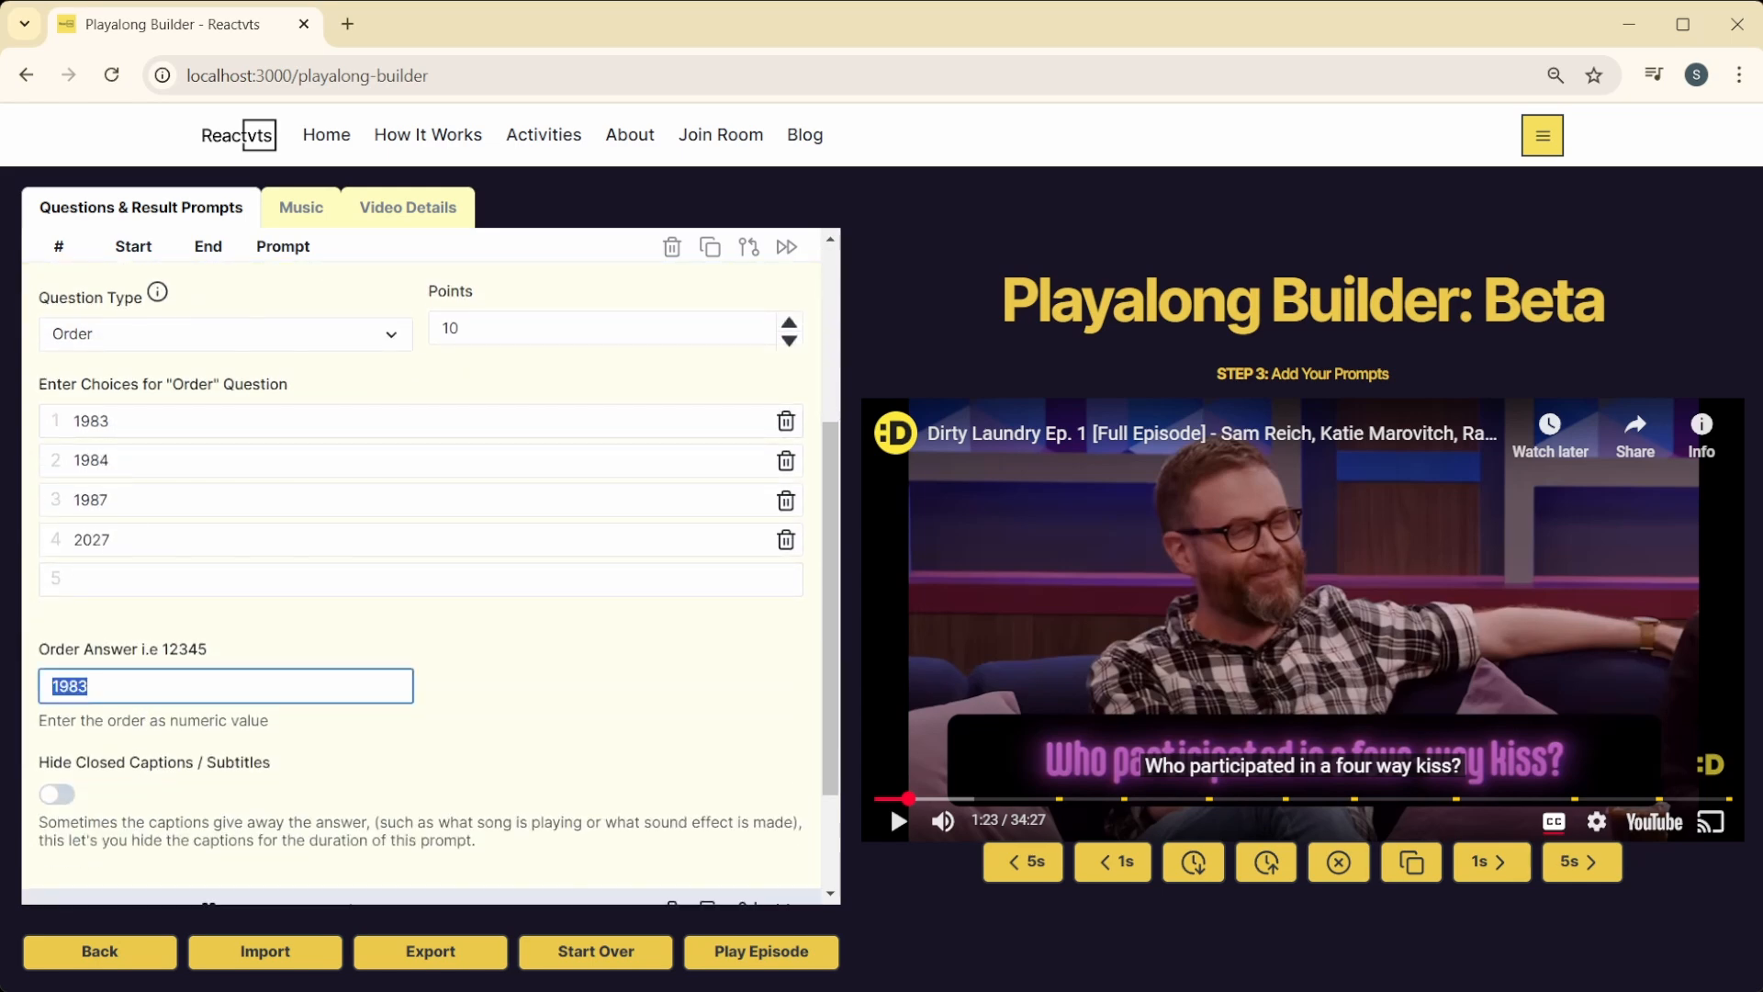
{"action": "type", "text": "1982"}
{"action": "scroll", "coordinate": [208, 621], "scroll_direction": "down", "scroll_amount": 2}
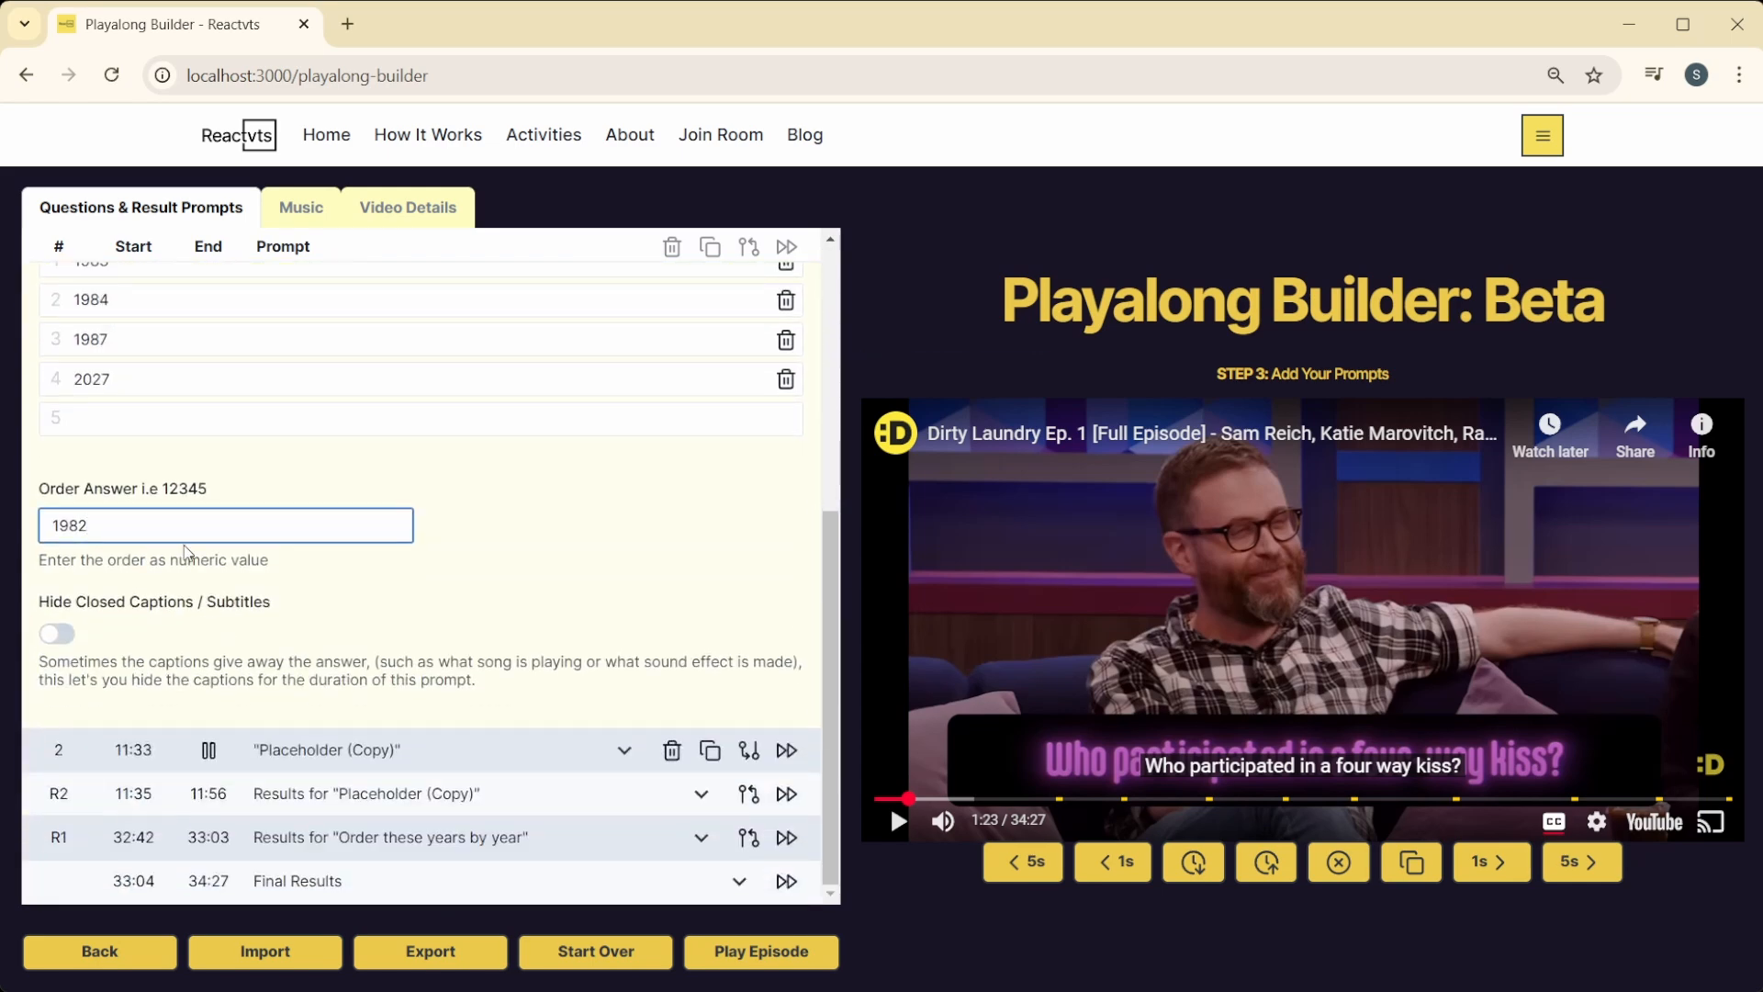
{"action": "double_click", "coordinate": [96, 531]}
{"action": "type", "text": "1234"}
{"action": "scroll", "coordinate": [182, 554], "scroll_direction": "up", "scroll_amount": 2}
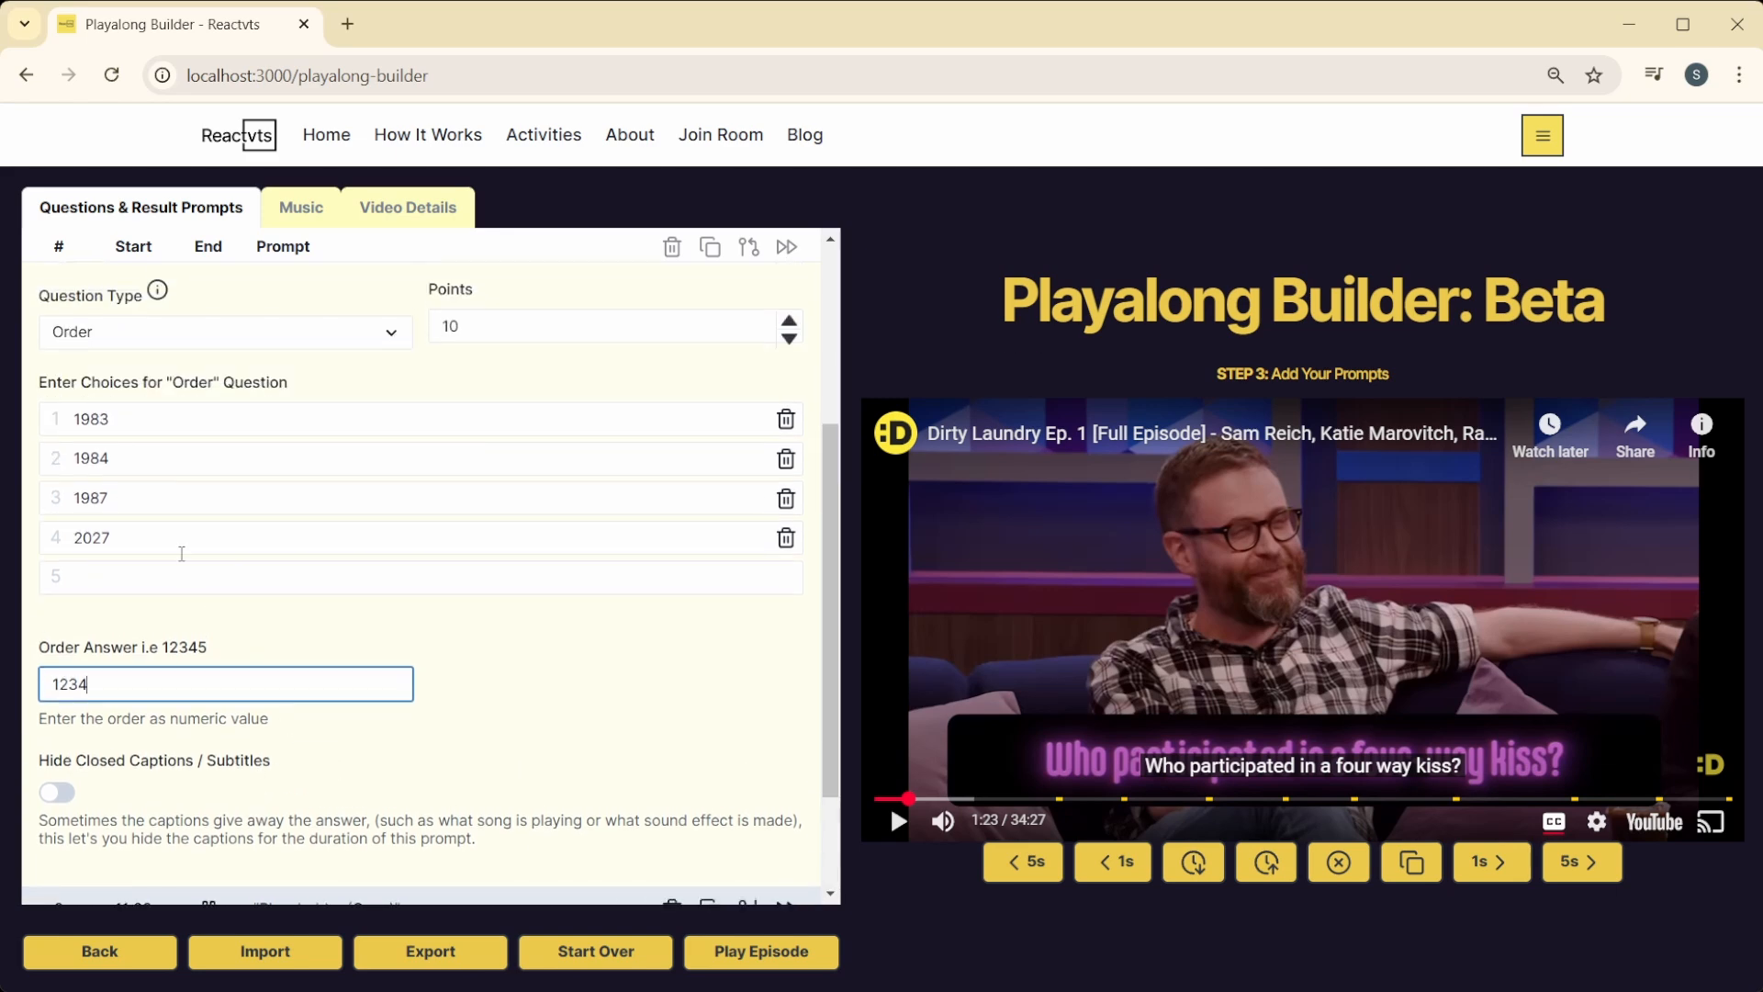
Step: Swap the last two order choices of prompt 1 so that choice 3 is 2027 and choice 4 is 1987
{"action": "double_click", "coordinate": [141, 502]}
{"action": "key", "text": "BackSpace"}
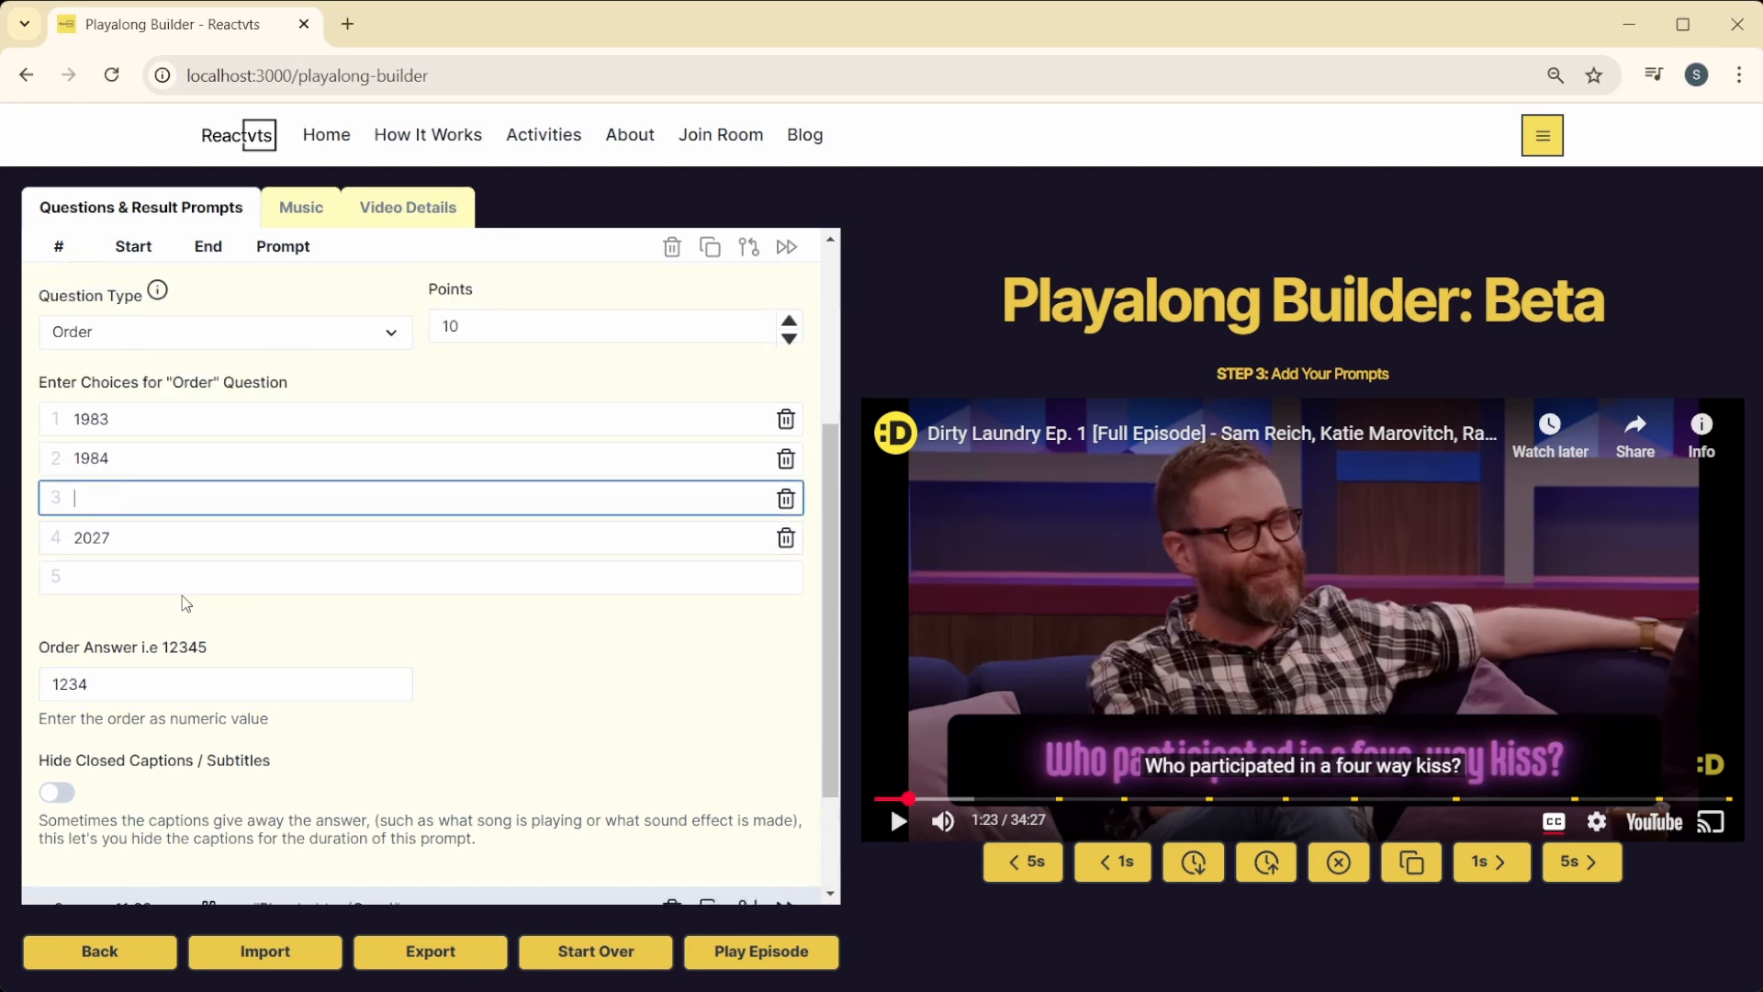
{"action": "key", "text": "Tab"}
{"action": "left_click", "coordinate": [161, 499]}
{"action": "type", "text": "2027"}
{"action": "left_click", "coordinate": [261, 537]}
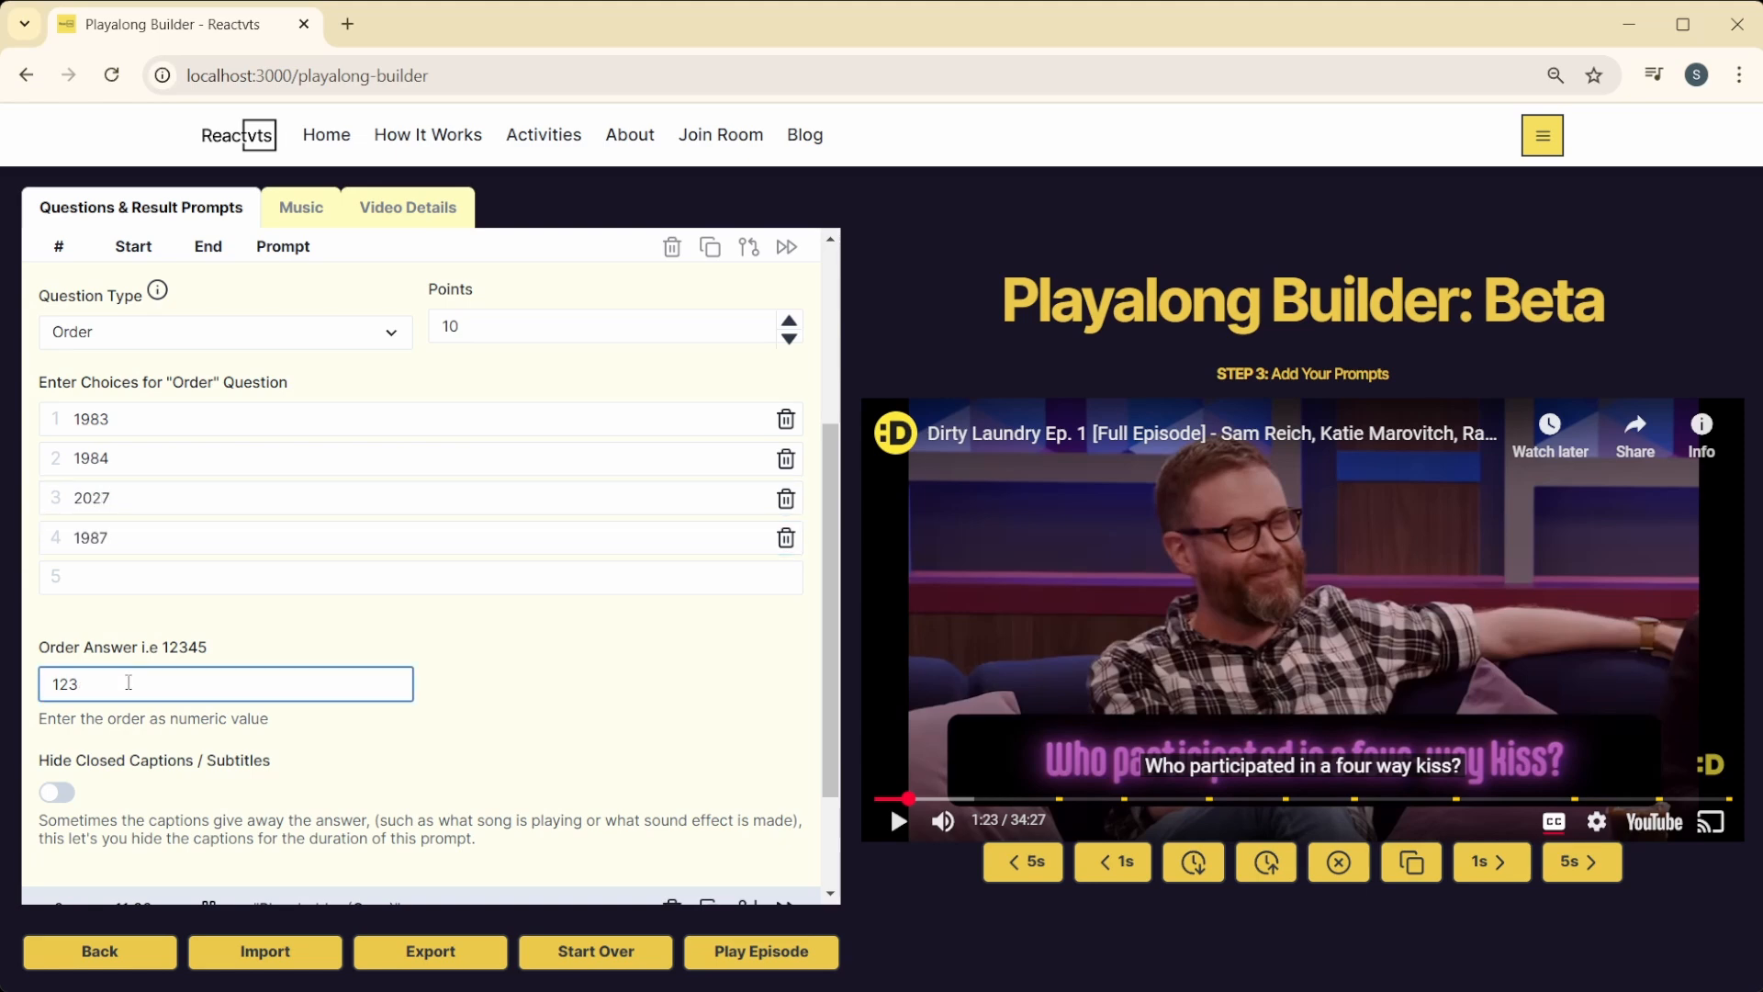
Step: Correct the order answer of prompt 1 to 1243 to match the rearranged choices
{"action": "key", "text": "BackSpace"}
{"action": "type", "text": "43"}
{"action": "left_click", "coordinate": [452, 640]}
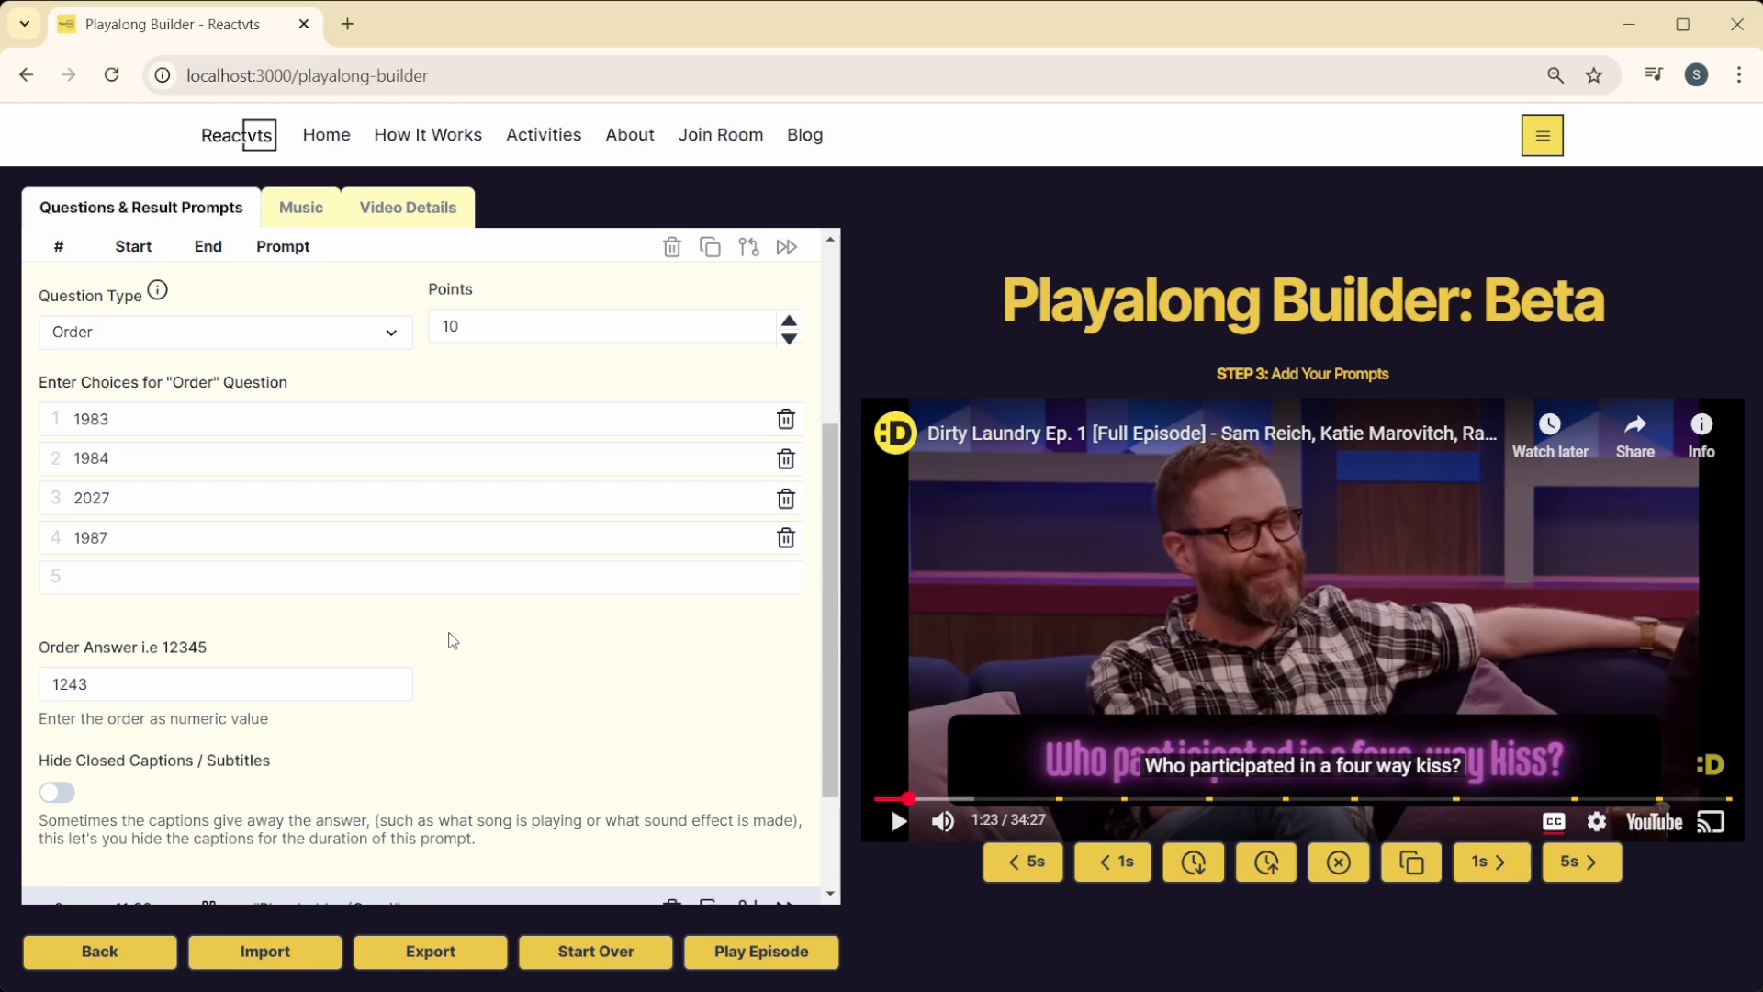
Step: Change the question type of prompt 1 from Order to Tiered Answers and review its settings
{"action": "scroll", "coordinate": [453, 640], "scroll_direction": "up", "scroll_amount": 4}
{"action": "scroll", "coordinate": [267, 634], "scroll_direction": "down", "scroll_amount": 5}
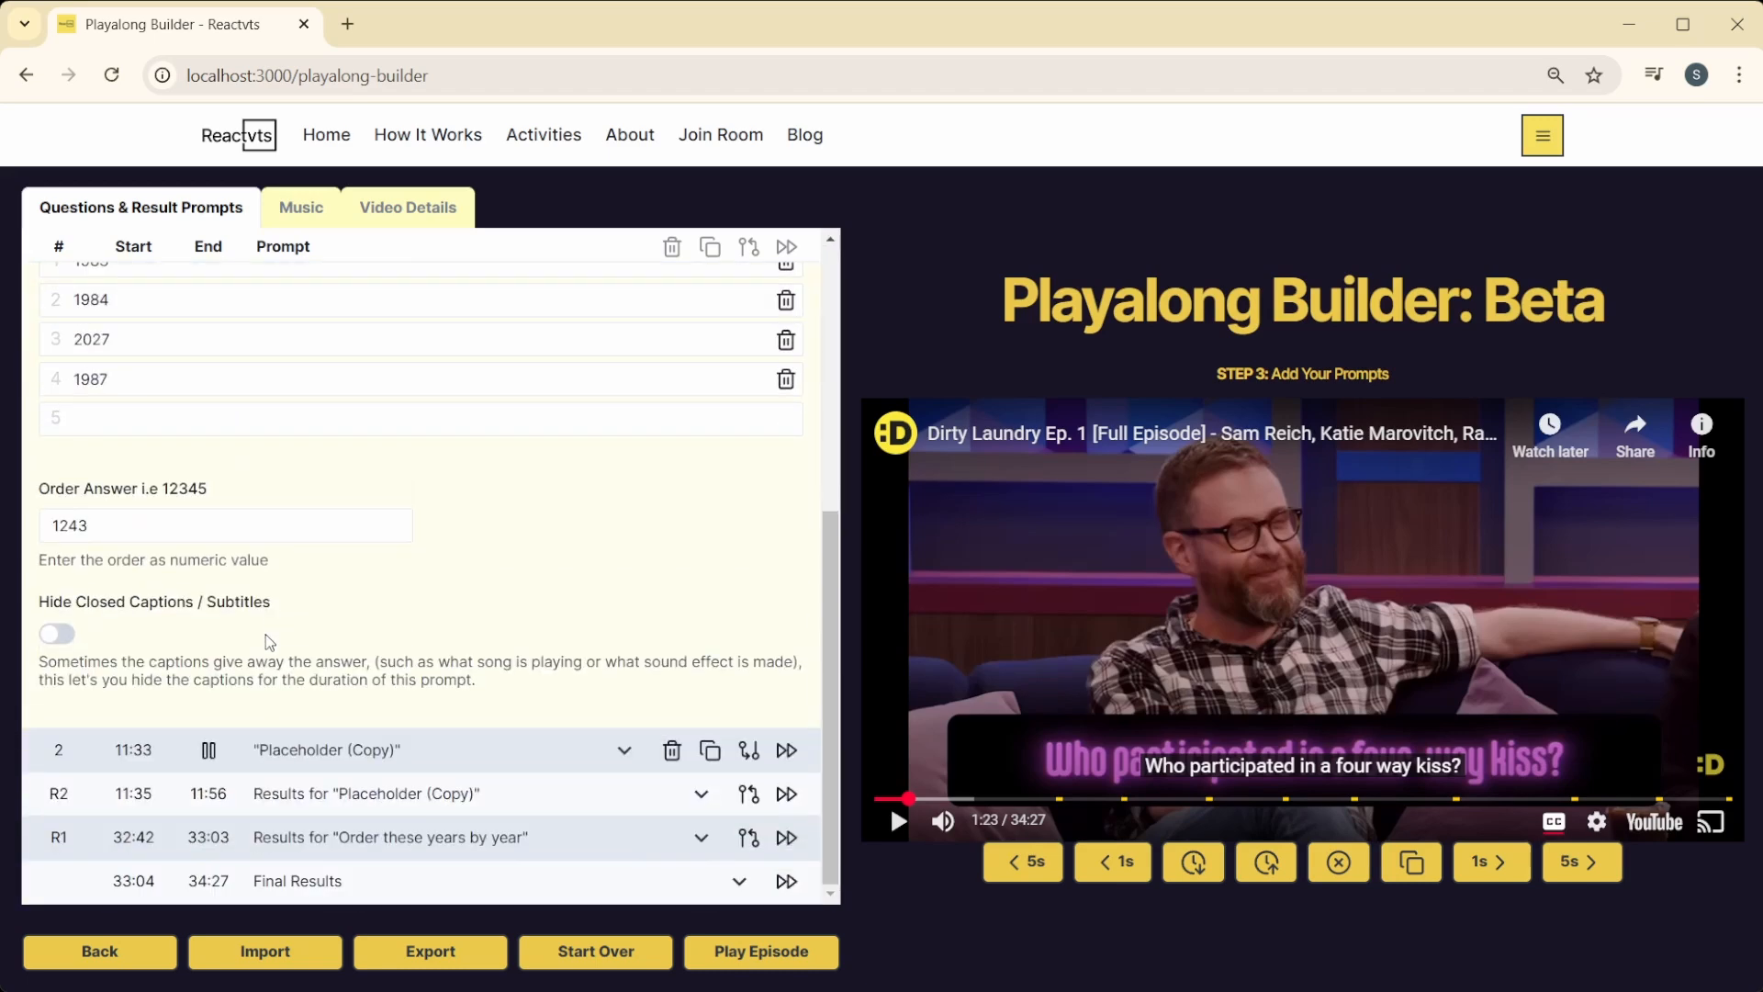
{"action": "scroll", "coordinate": [266, 634], "scroll_direction": "up", "scroll_amount": 5}
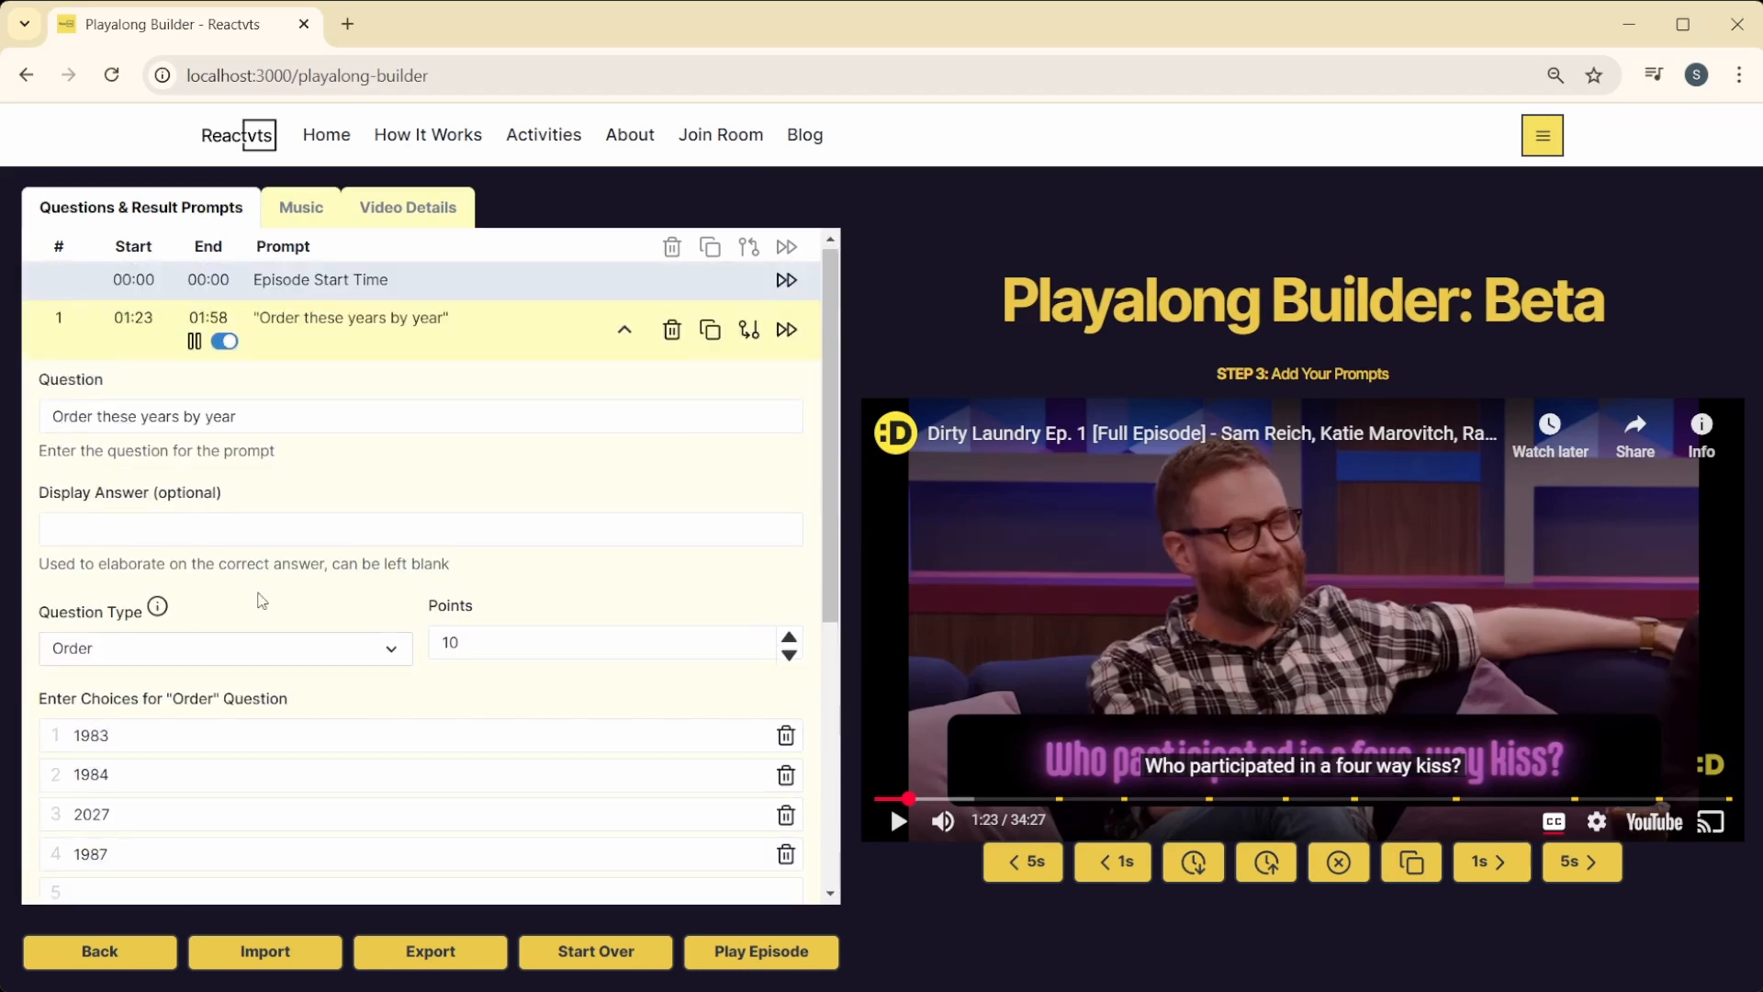
{"action": "left_click", "coordinate": [281, 639]}
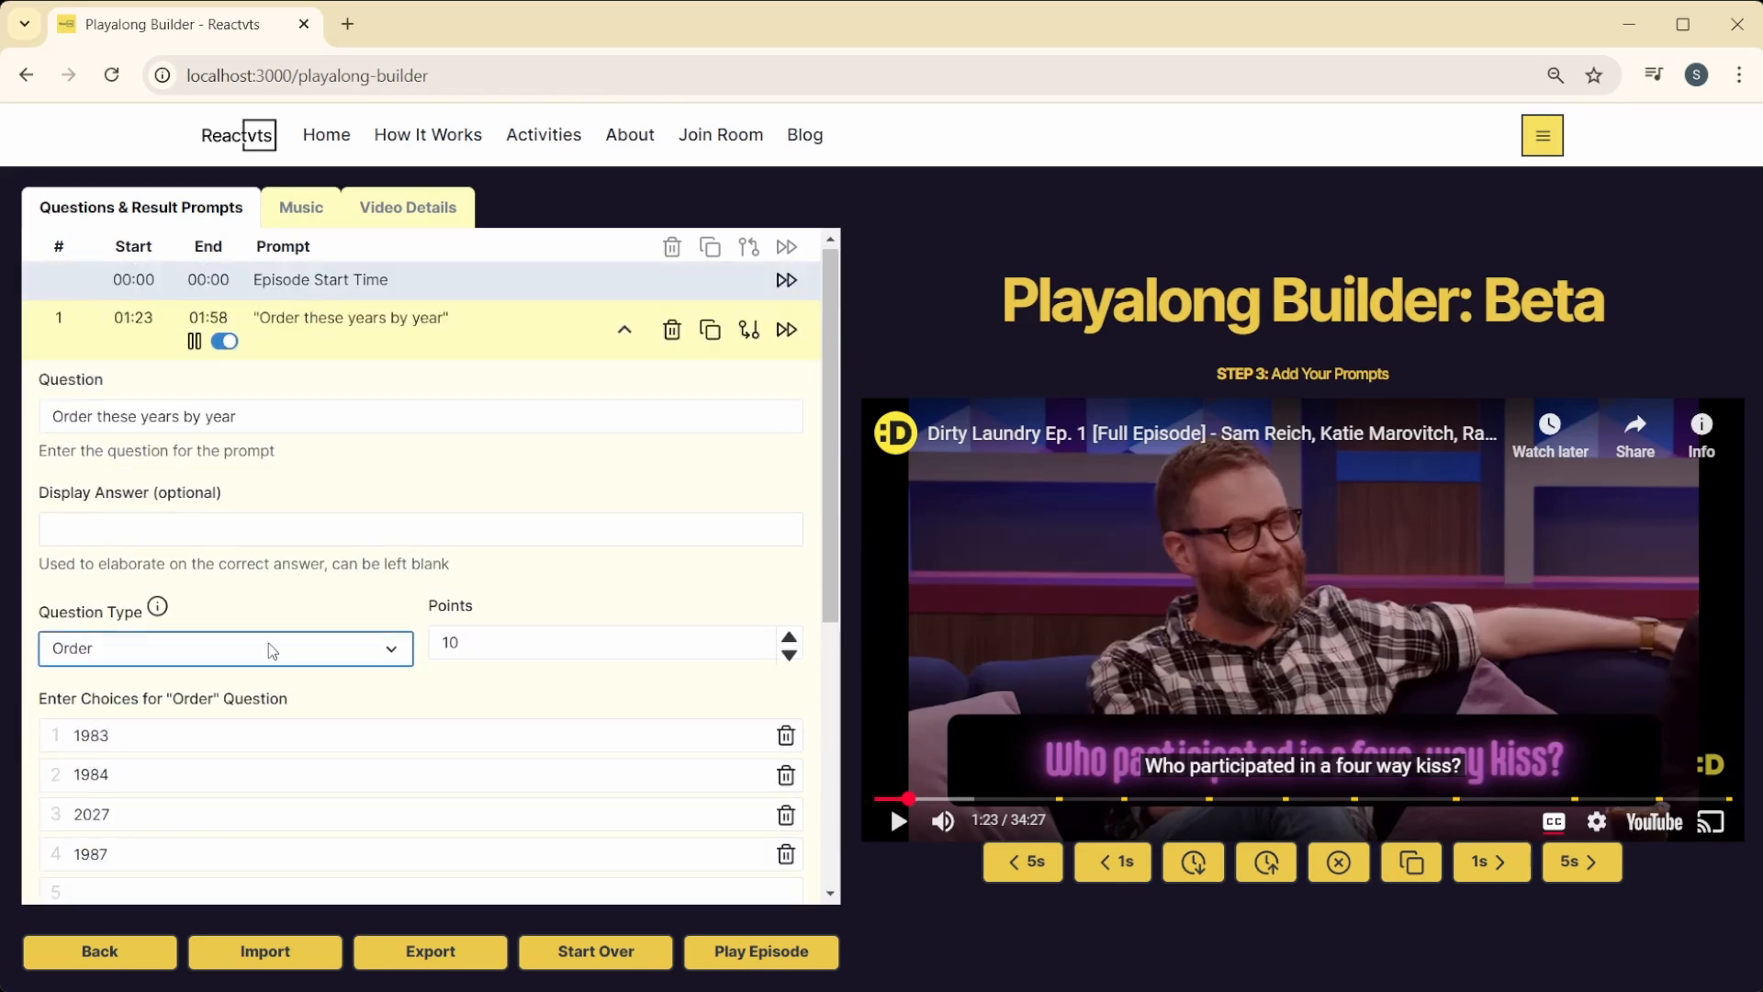
{"action": "left_click", "coordinate": [172, 793]}
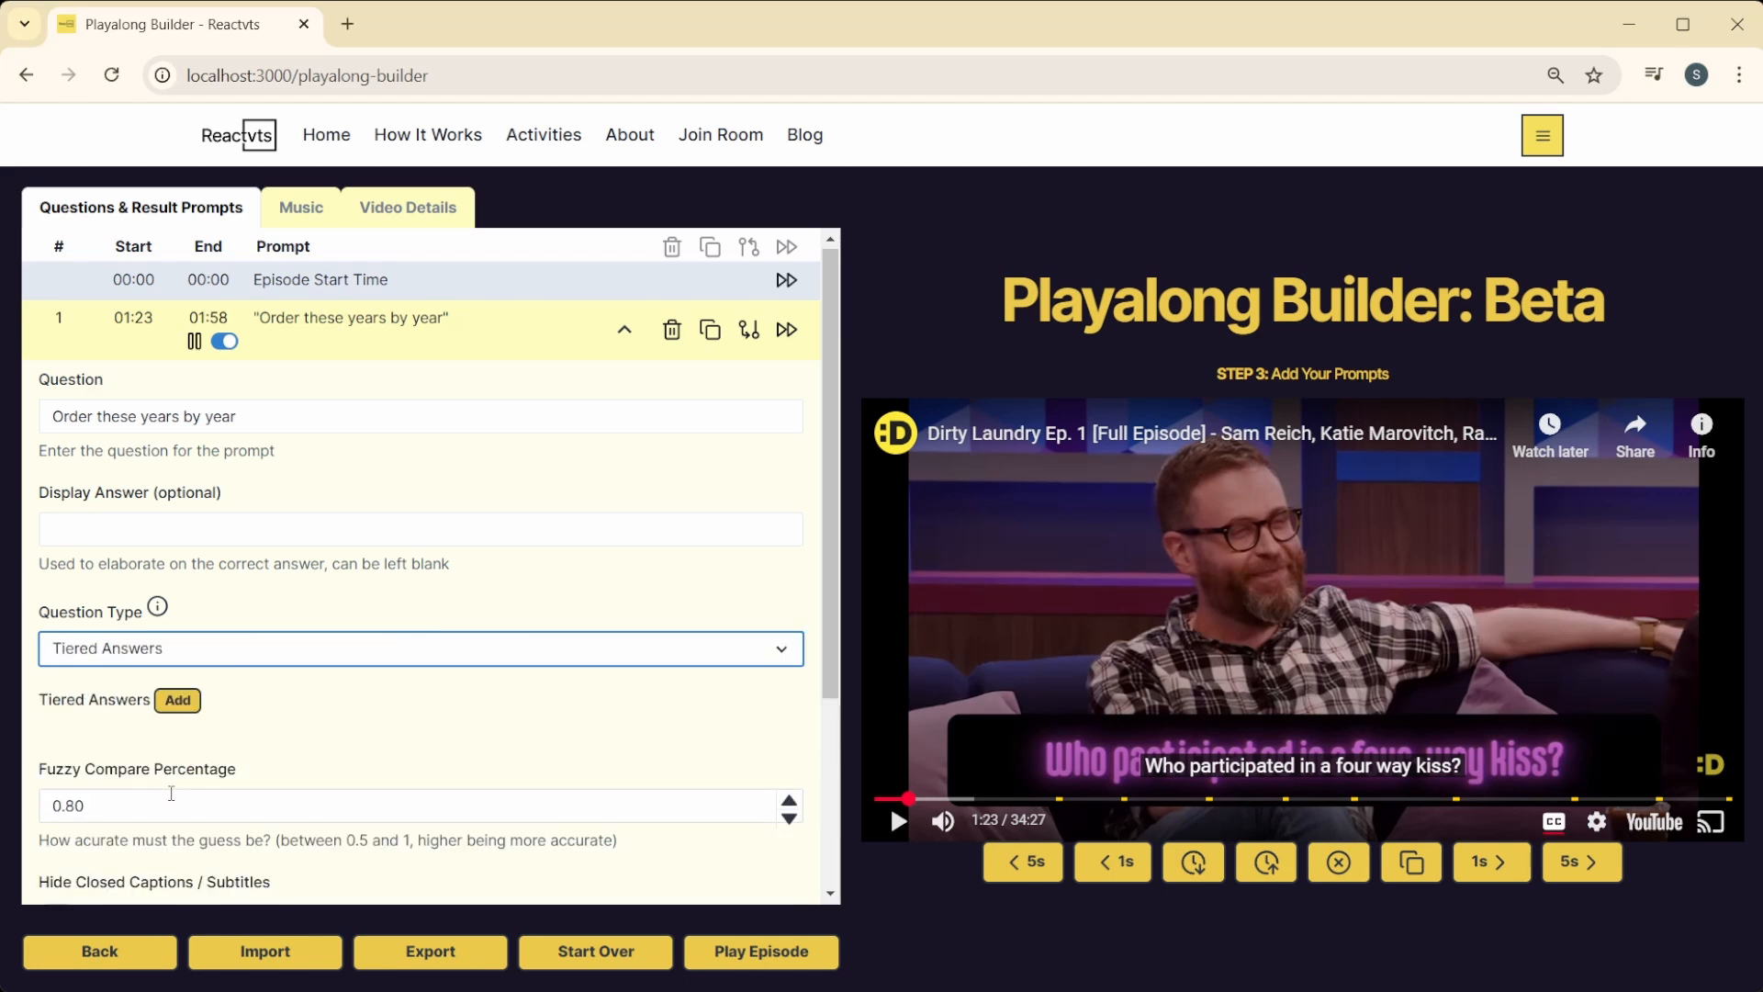
{"action": "scroll", "coordinate": [172, 793], "scroll_direction": "down", "scroll_amount": 3}
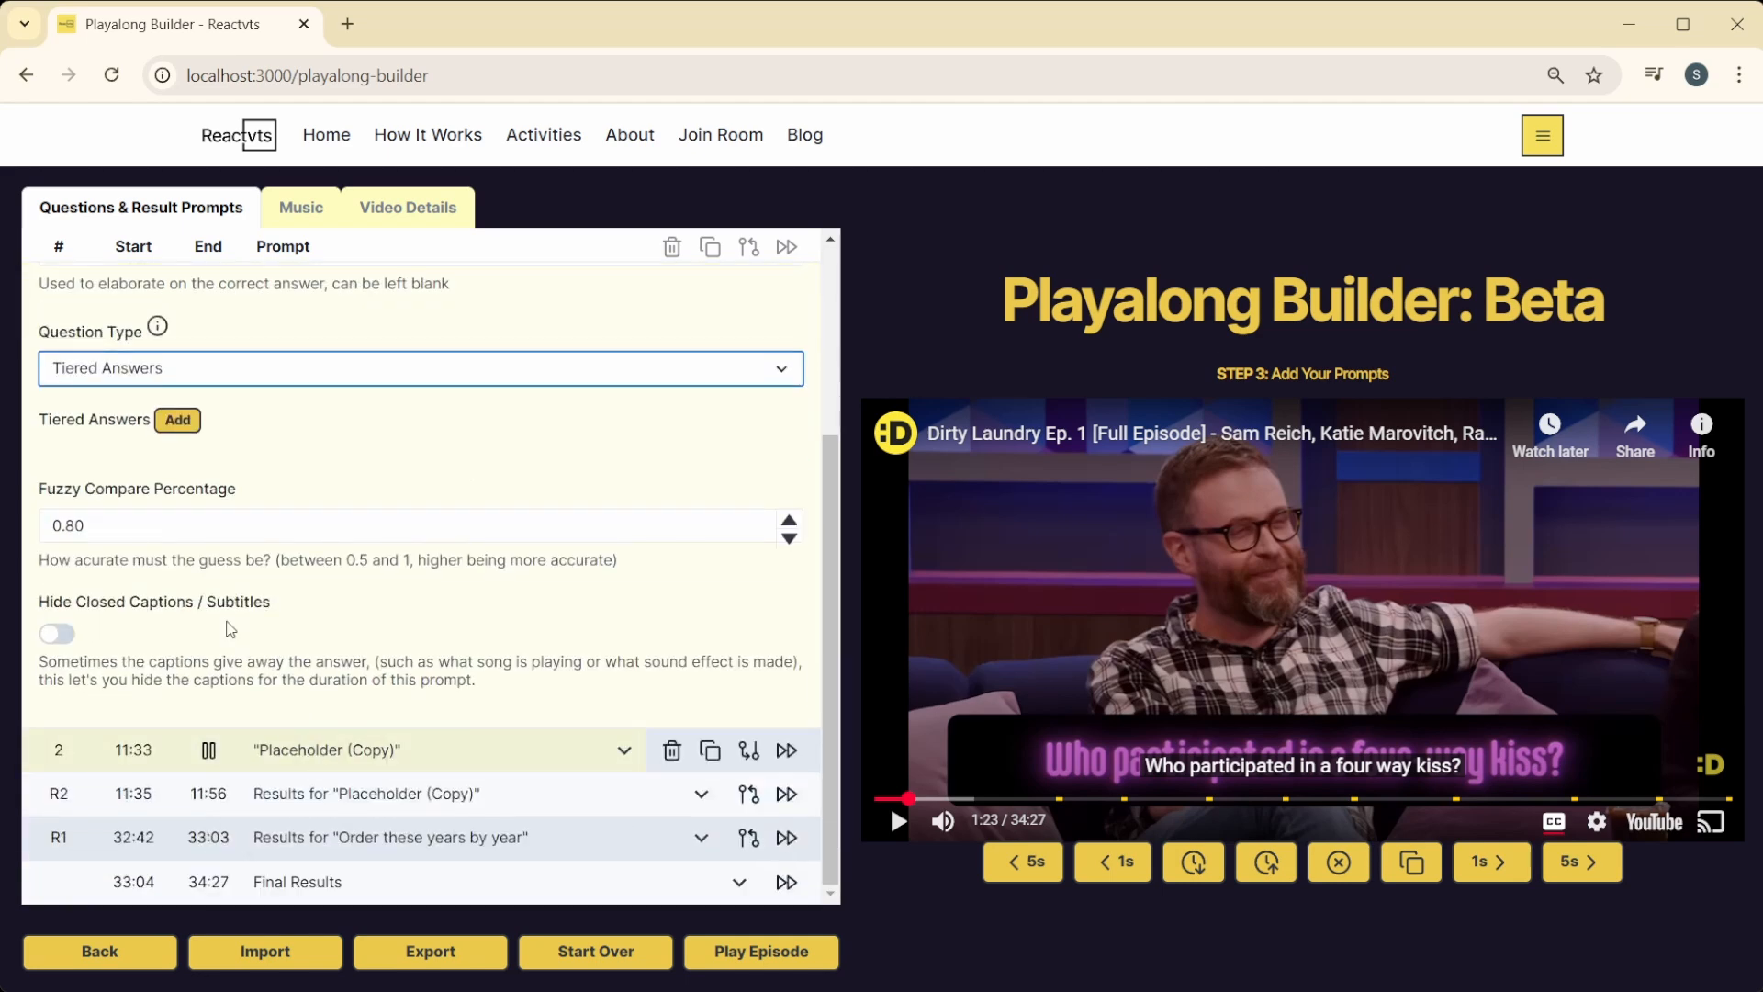
{"action": "left_click_drag", "start_coordinate": [48, 488], "coordinate": [301, 488]}
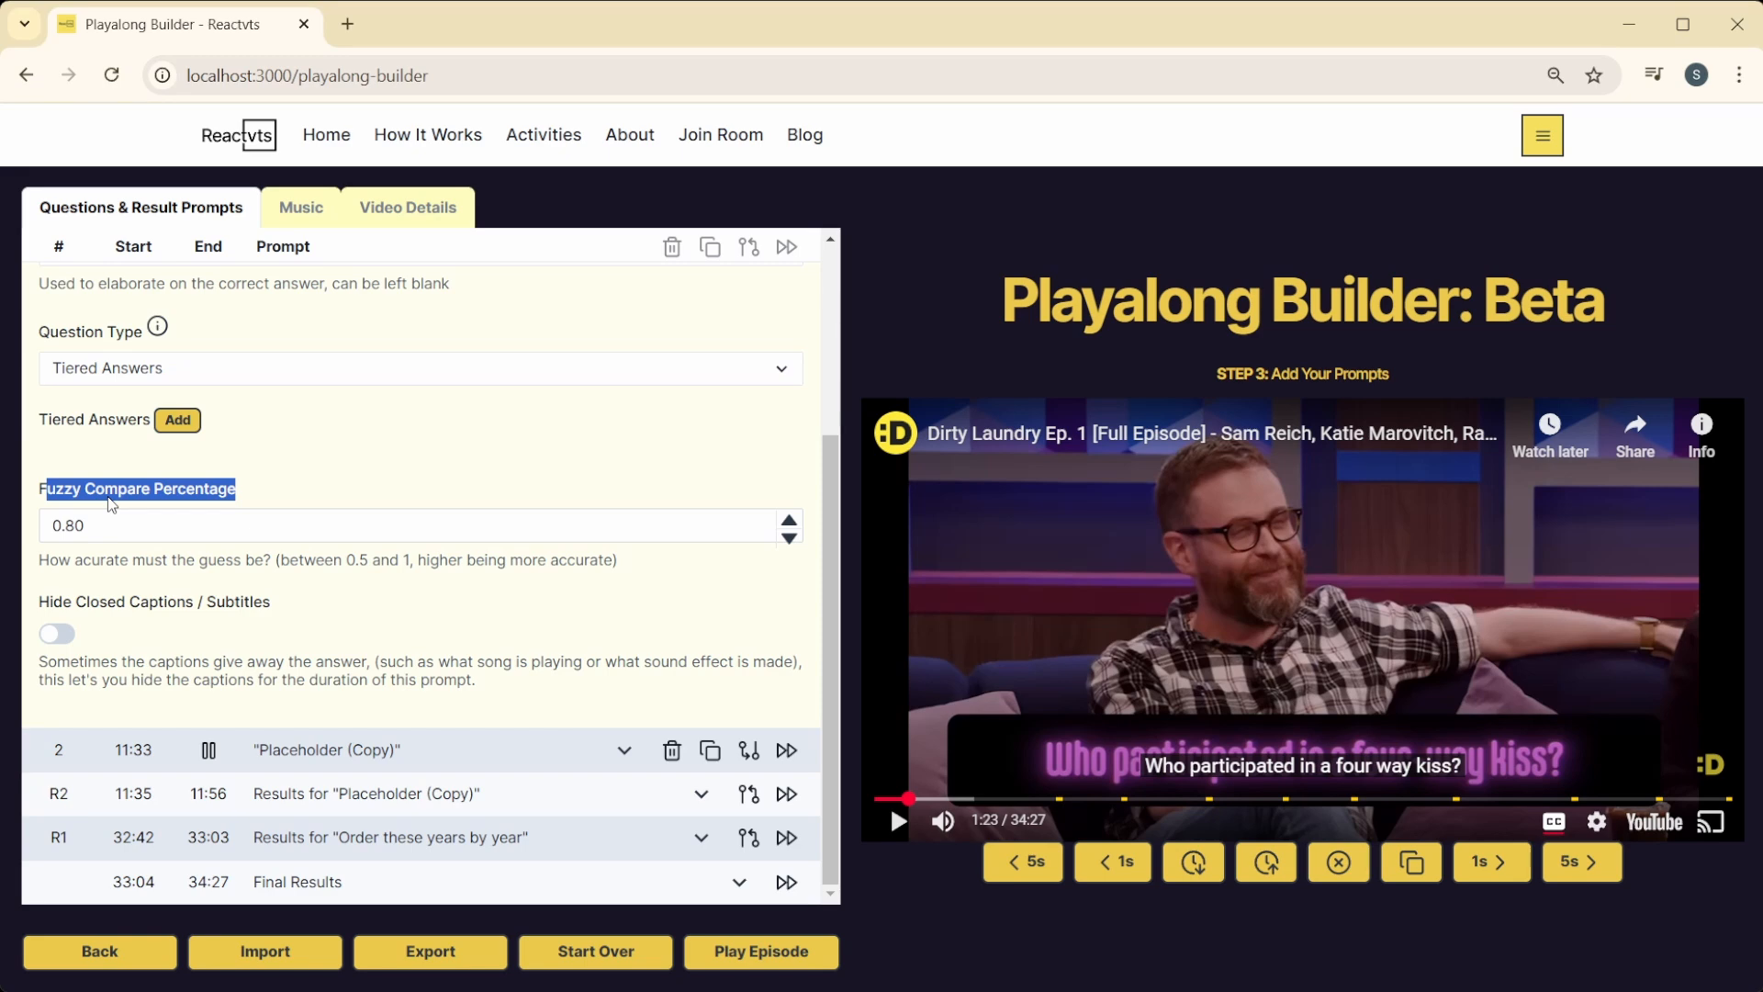
{"action": "left_click", "coordinate": [435, 474]}
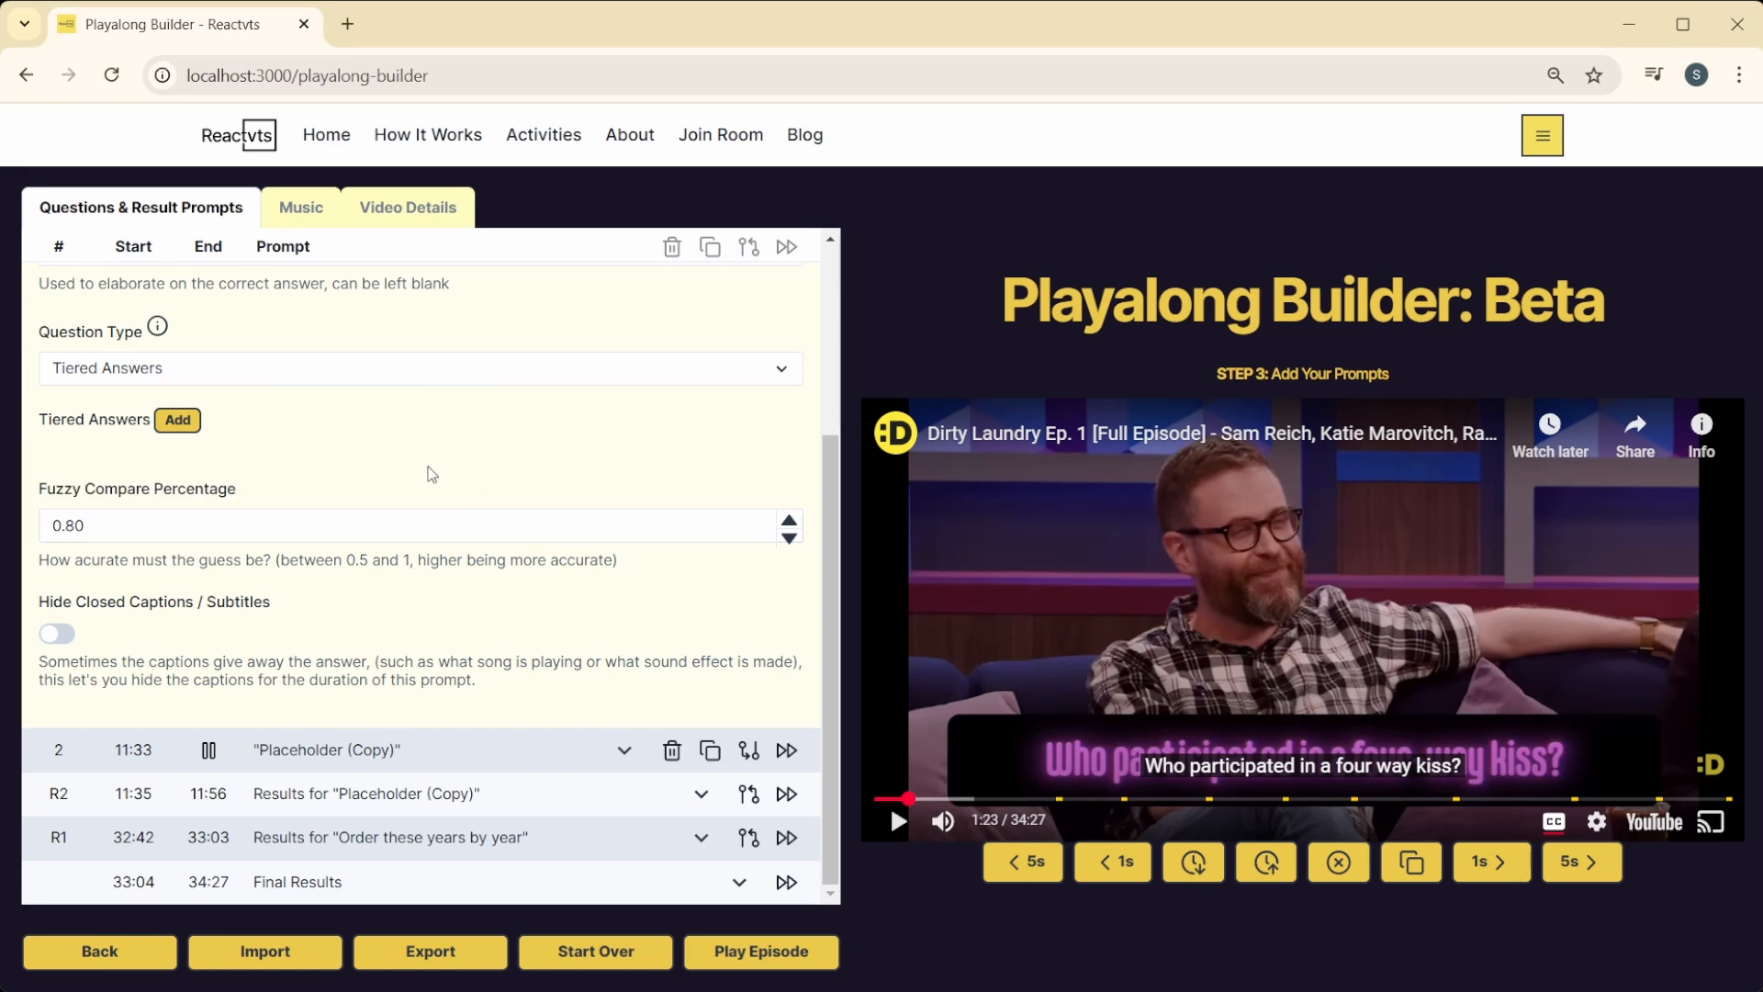
{"action": "double_click", "coordinate": [93, 531]}
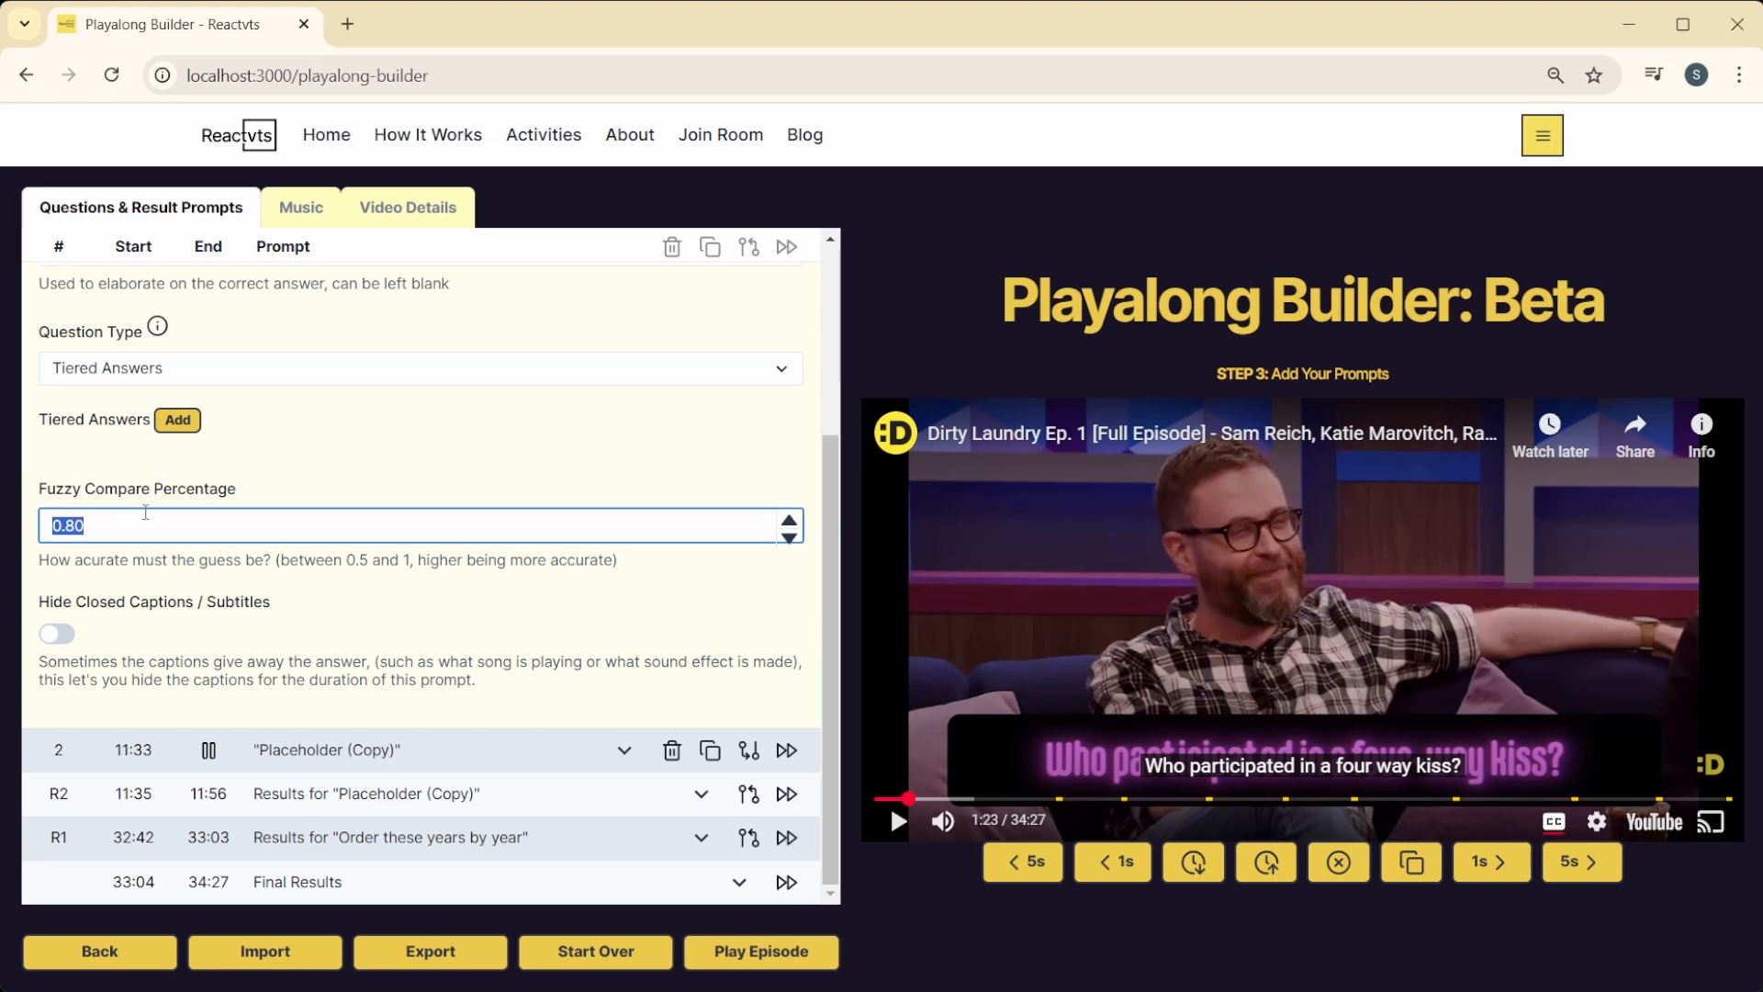
{"action": "left_click", "coordinate": [366, 459]}
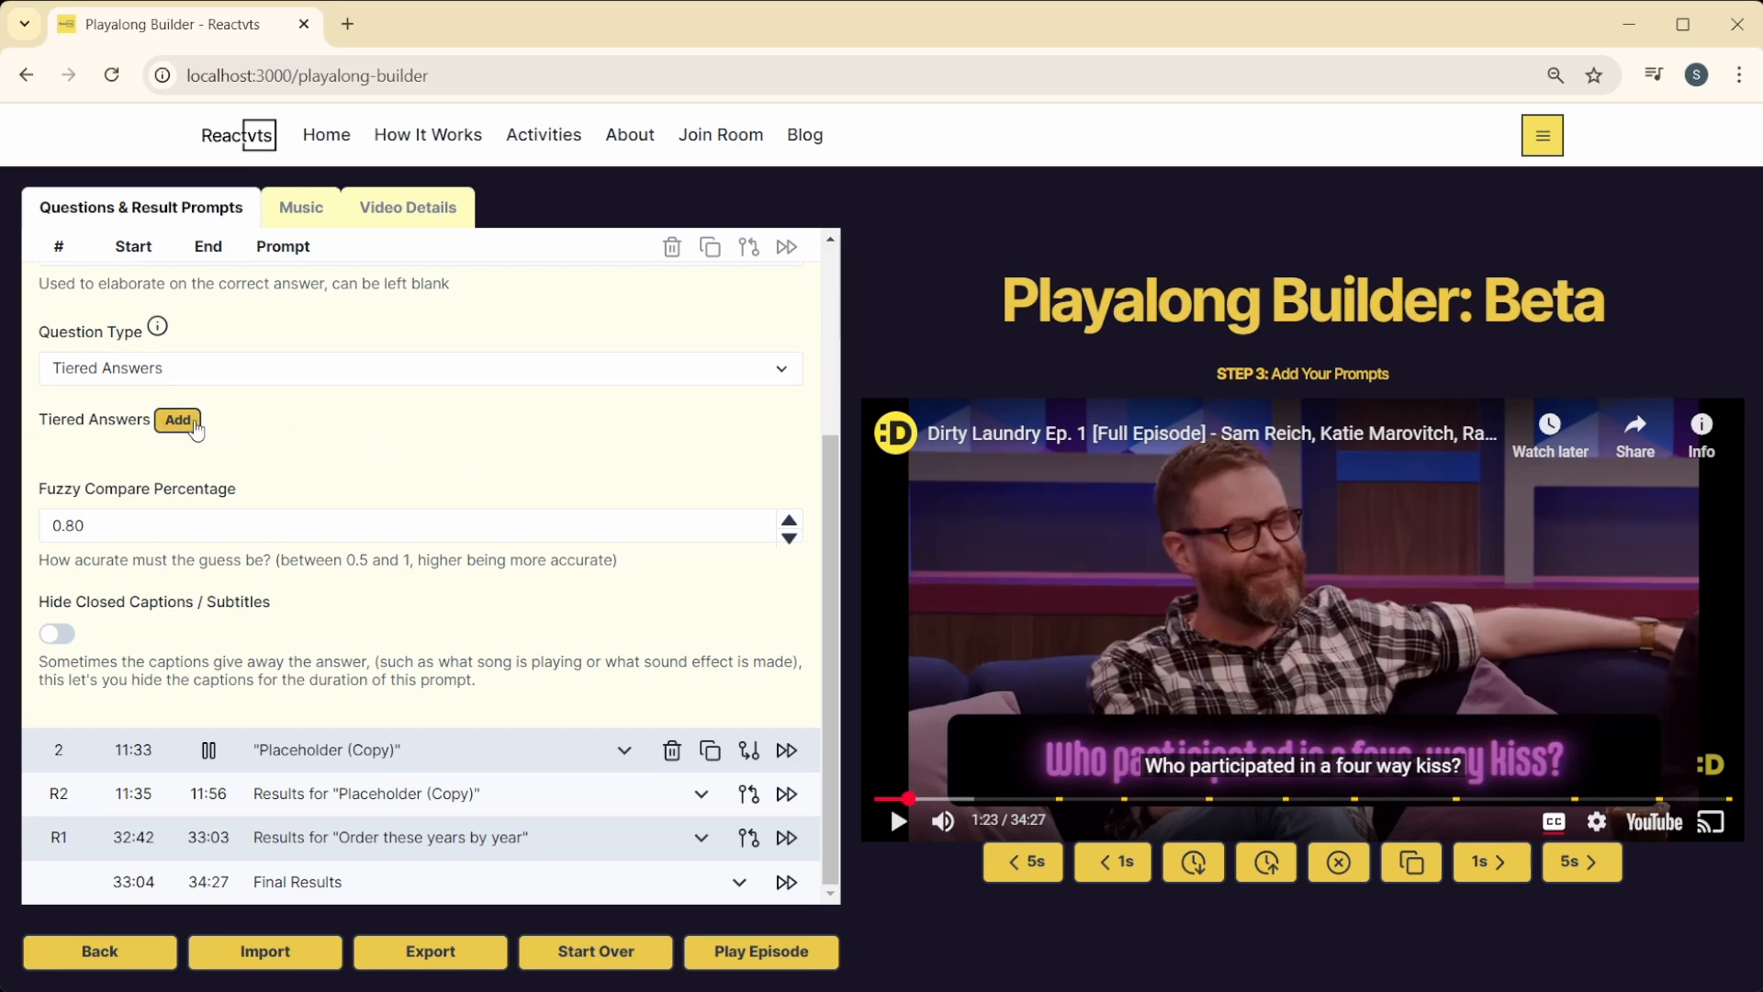
Step: Replace the question text of prompt 1 with "Funniest Dropout show"
{"action": "scroll", "coordinate": [330, 418], "scroll_direction": "up", "scroll_amount": 3}
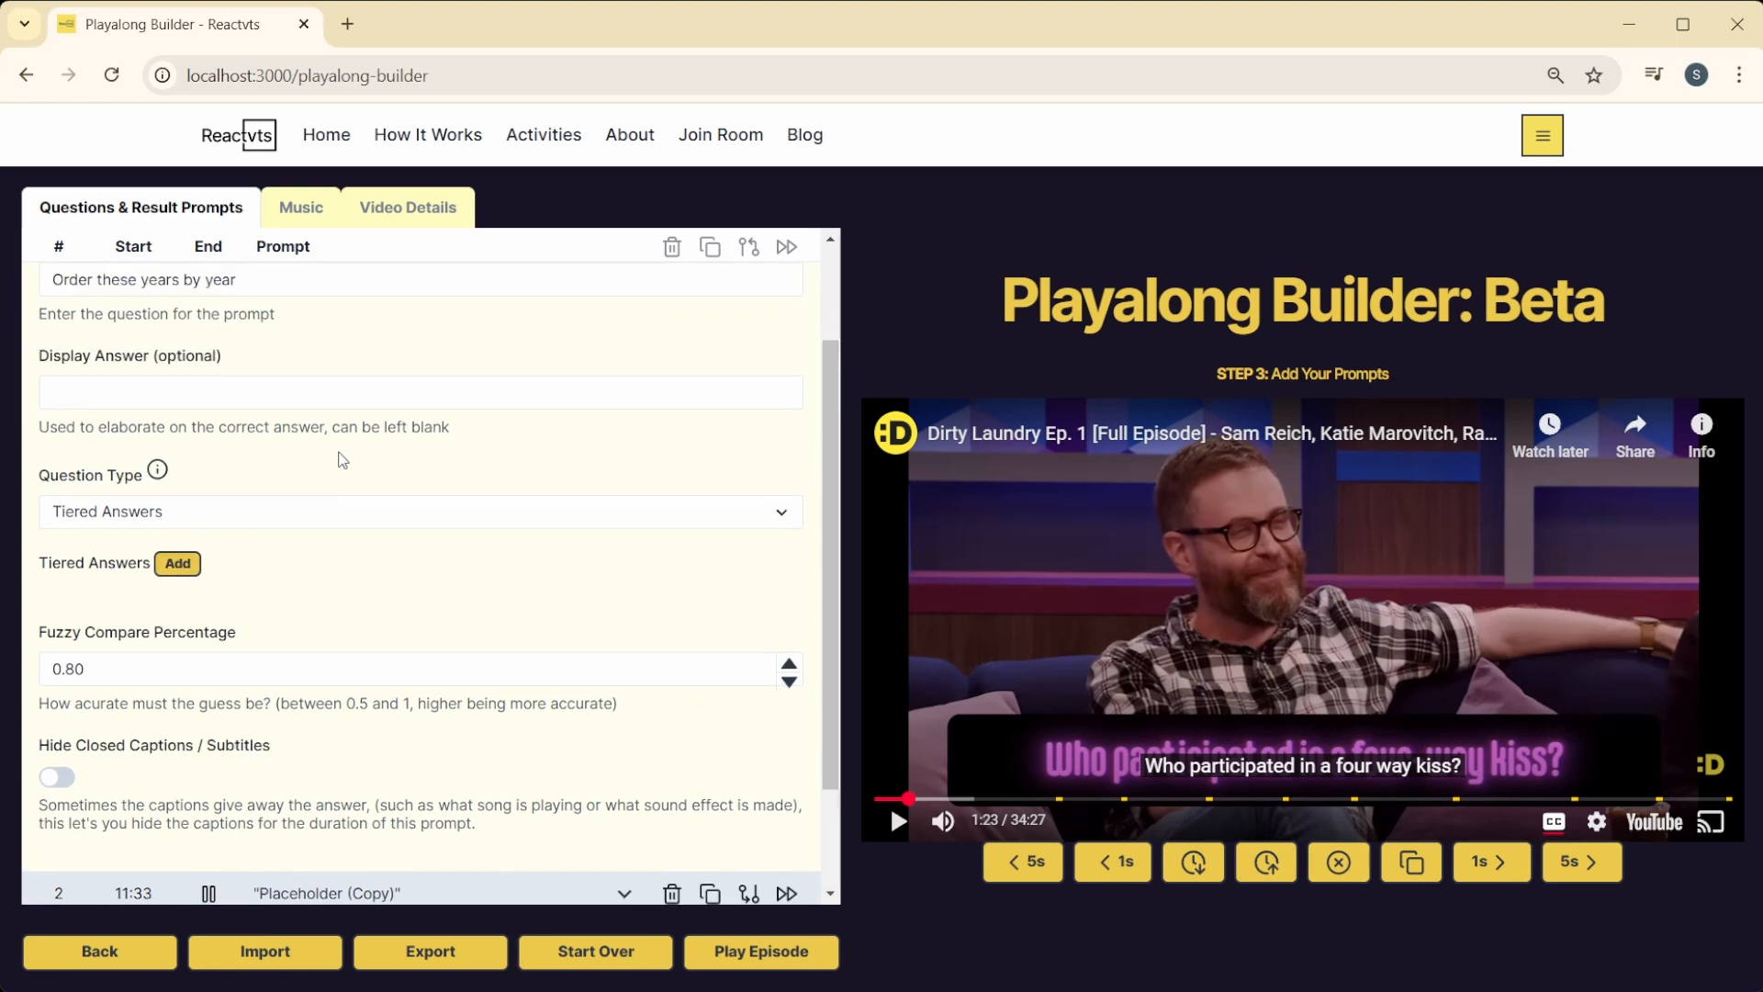
{"action": "triple_click", "coordinate": [331, 417]}
{"action": "key", "text": "BackSpace"}
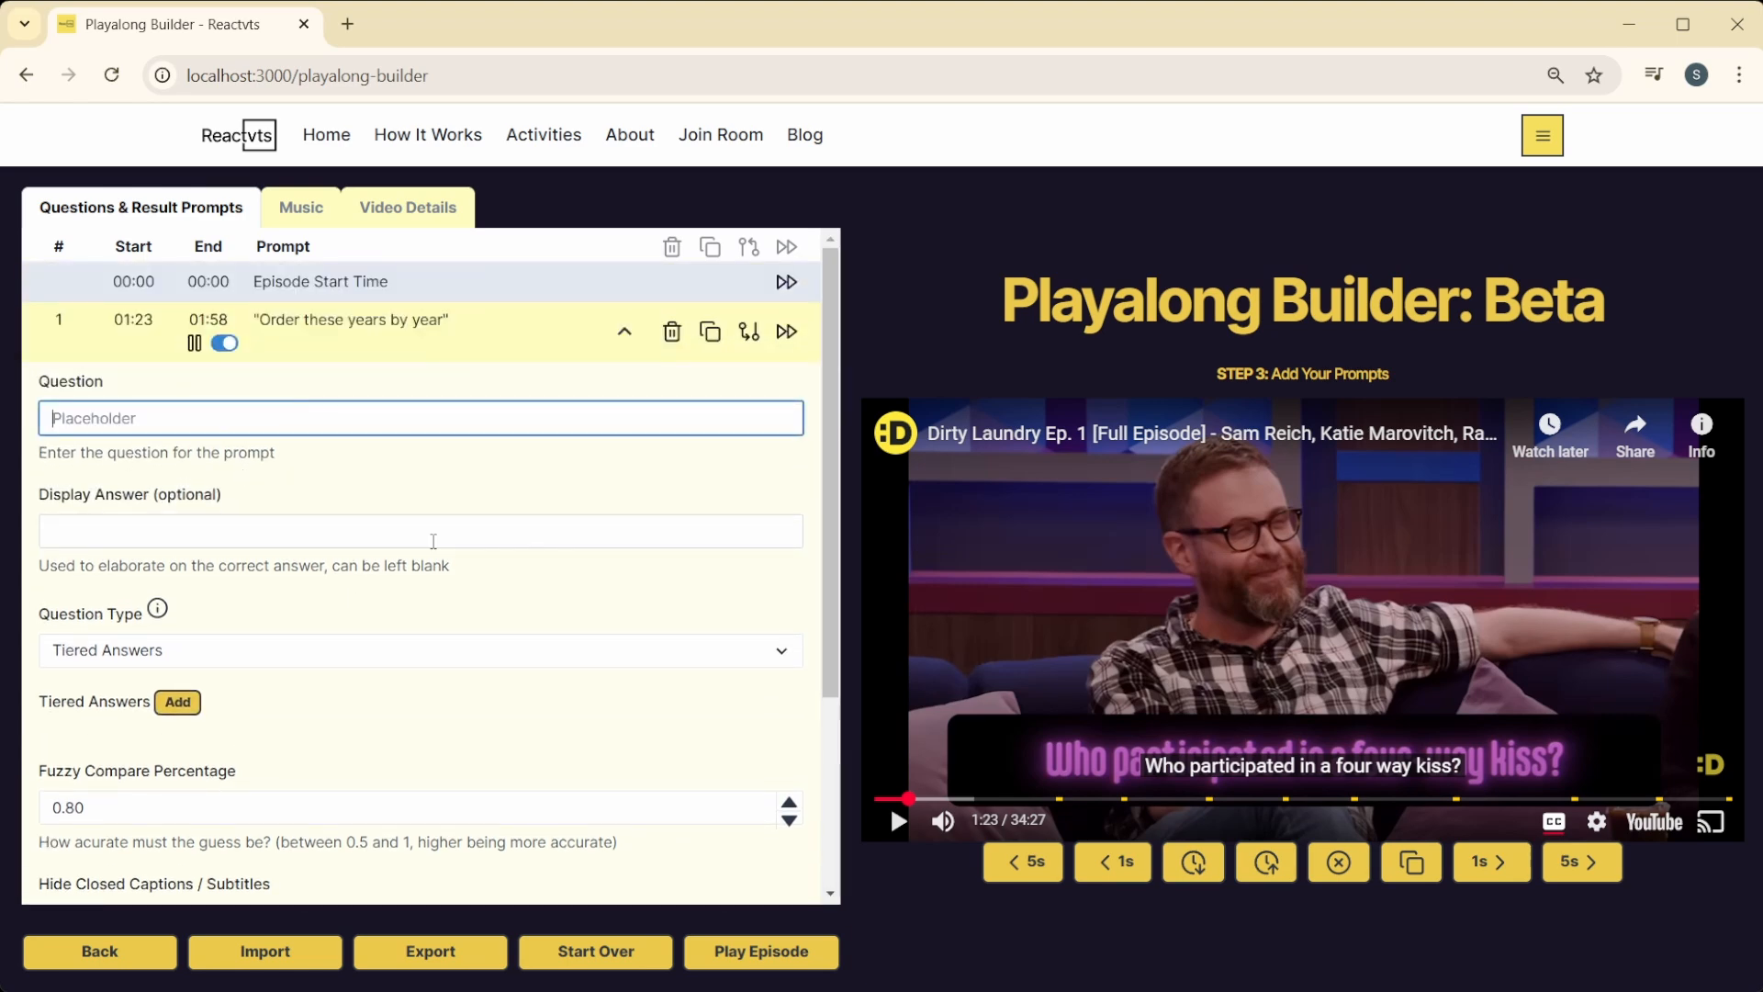
{"action": "type", "text": "Funniest Droo"}
{"action": "key", "text": "BackSpace"}
{"action": "type", "text": "phow"}
{"action": "key", "text": "BackSpace"}
{"action": "key", "text": "BackSpace"}
{"action": "key", "text": "BackSpace"}
{"action": "key", "text": "BackSpace"}
{"action": "type", "text": "out show"}
Step: Add three empty answer tiers to the Tiered Answers list of prompt 1
{"action": "scroll", "coordinate": [433, 539], "scroll_direction": "down", "scroll_amount": 3}
{"action": "left_click", "coordinate": [177, 421]}
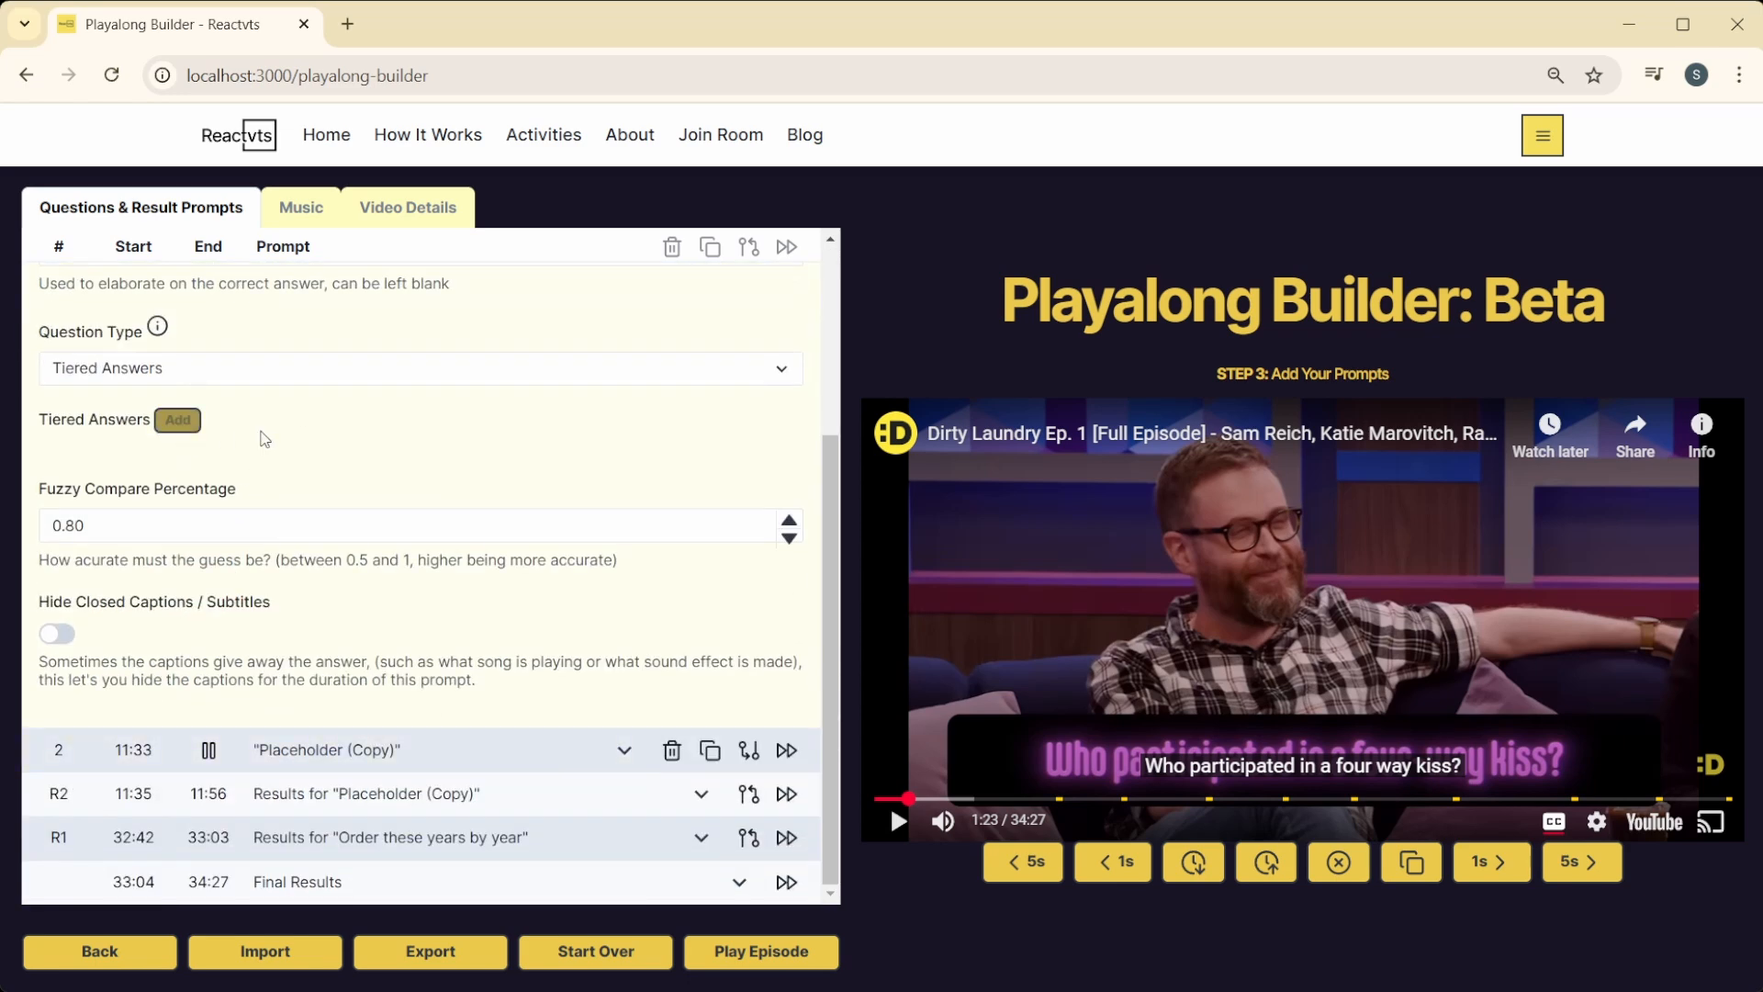
{"action": "scroll", "coordinate": [264, 439], "scroll_direction": "up", "scroll_amount": 2}
{"action": "left_click", "coordinate": [177, 578]}
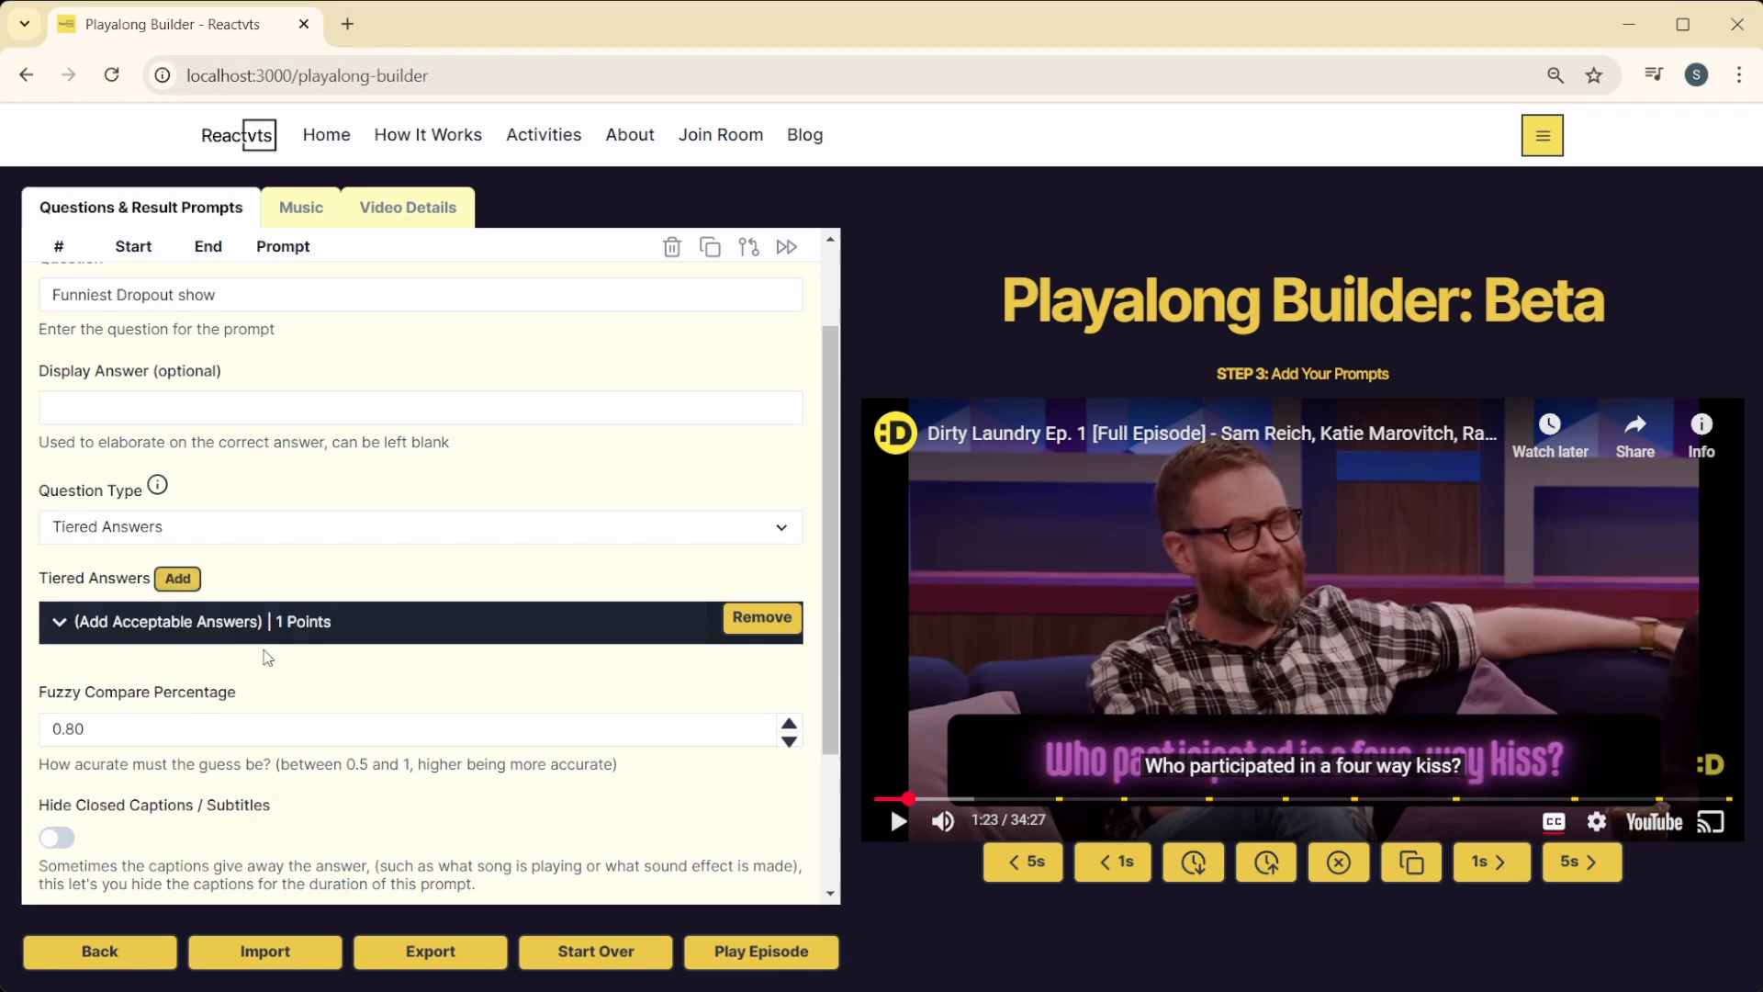
{"action": "left_click", "coordinate": [177, 578]}
{"action": "left_click", "coordinate": [177, 579]}
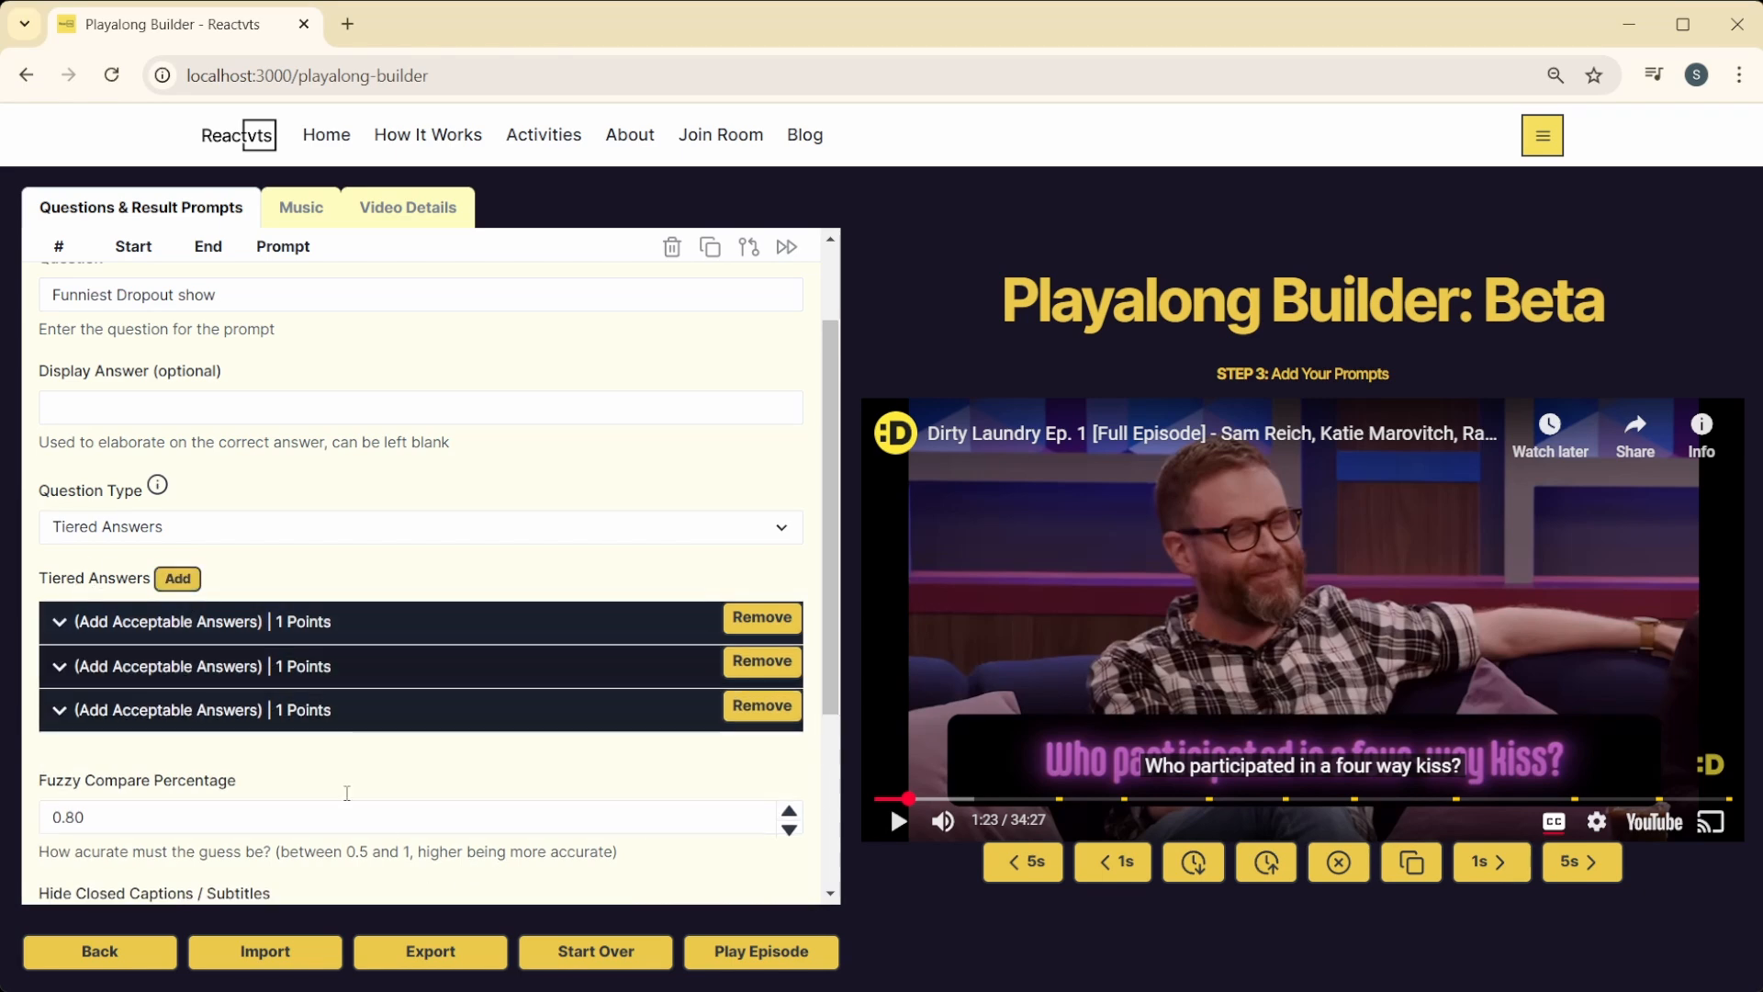
Step: Expand the first answer tier of prompt 1 and set its points to 50
{"action": "scroll", "coordinate": [400, 634], "scroll_direction": "down", "scroll_amount": 2}
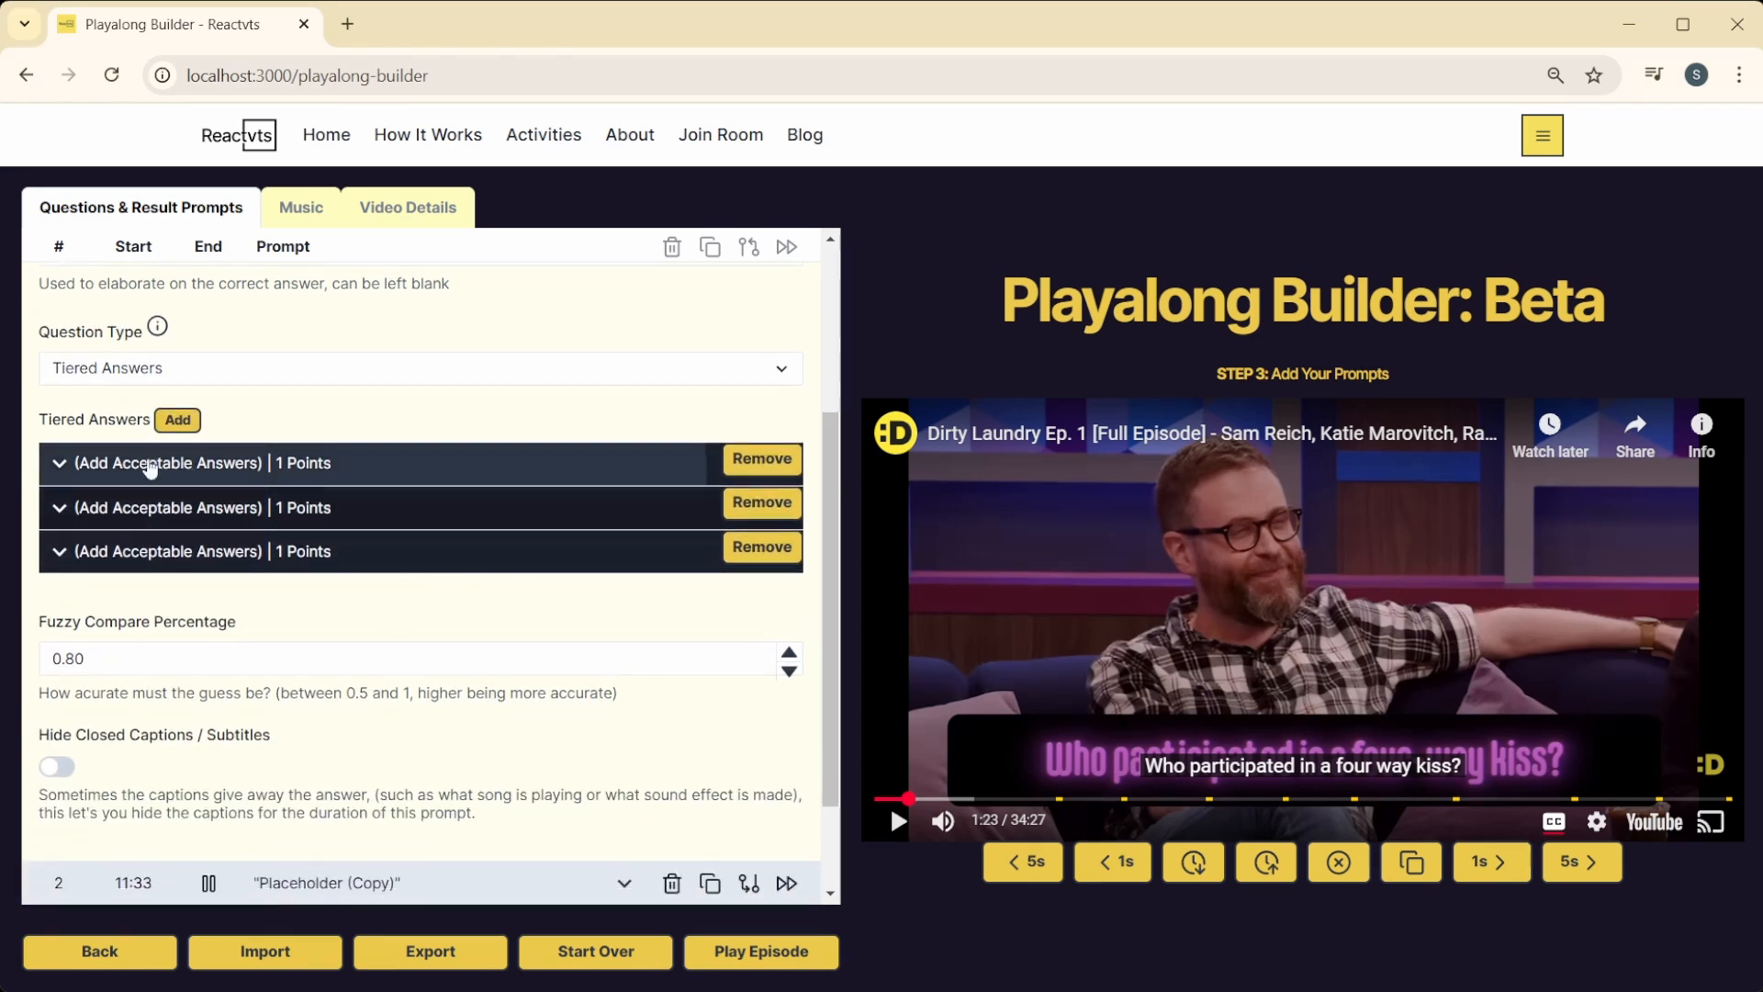
{"action": "left_click", "coordinate": [285, 463]}
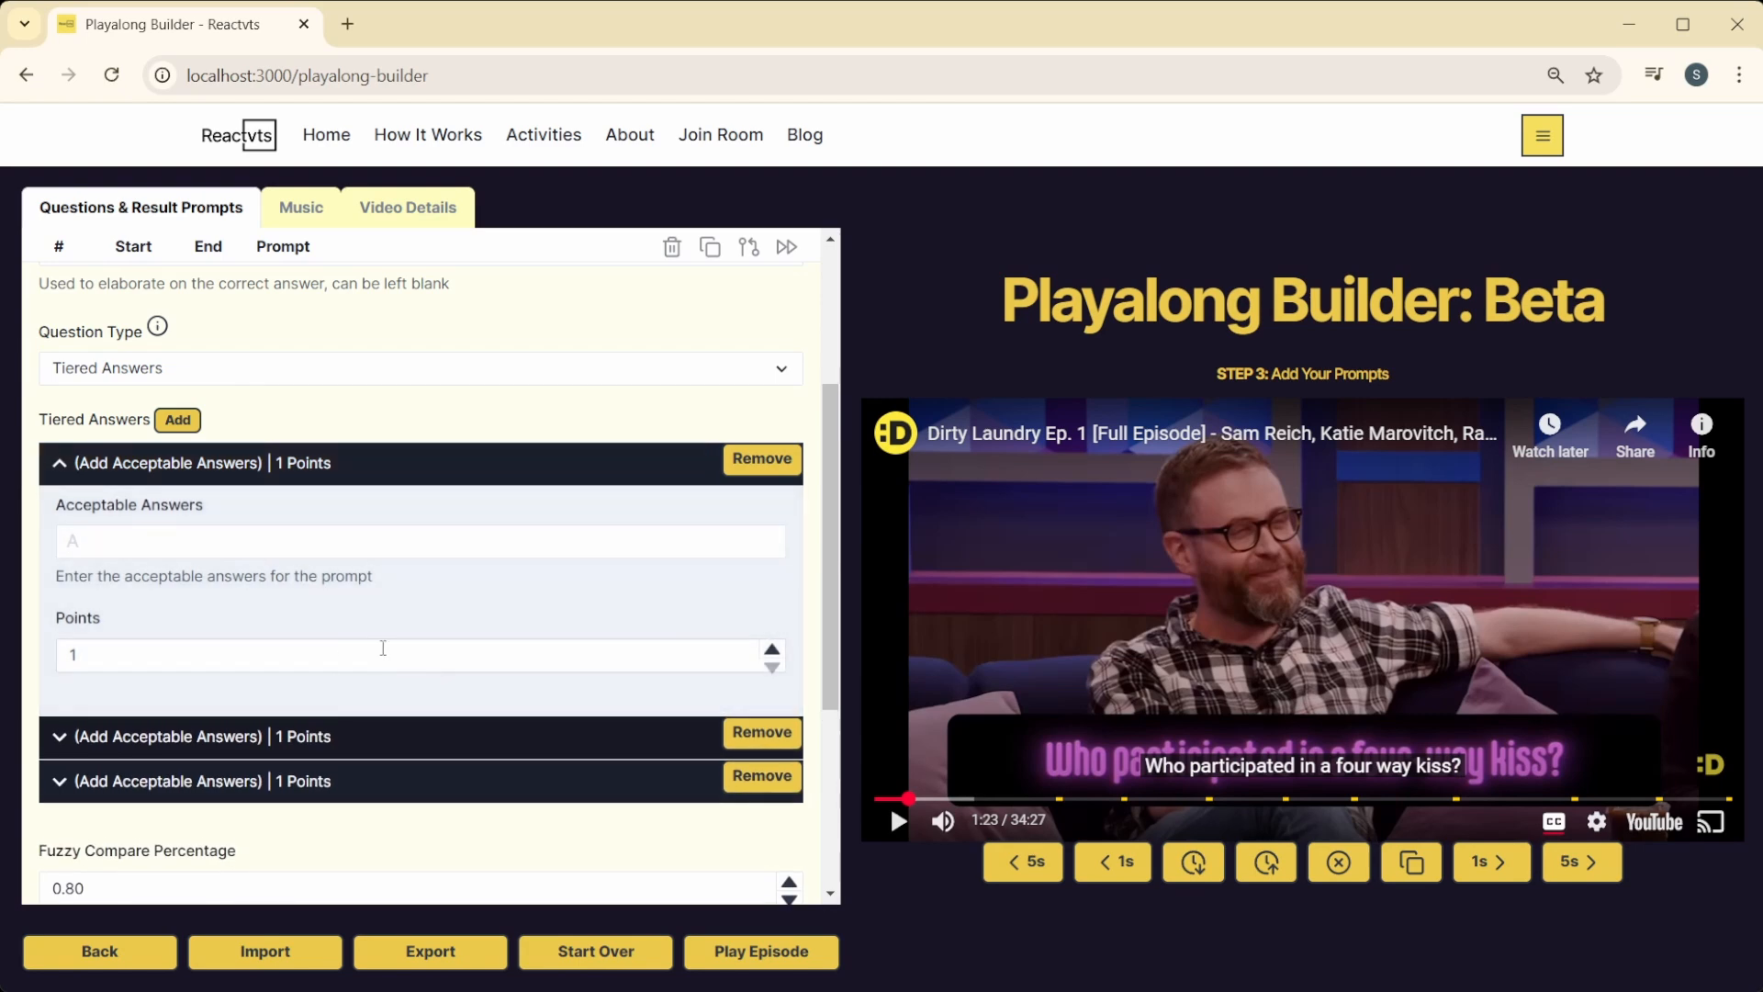
{"action": "left_click", "coordinate": [205, 654]}
{"action": "key", "text": "ctrl+a"}
{"action": "type", "text": "50"}
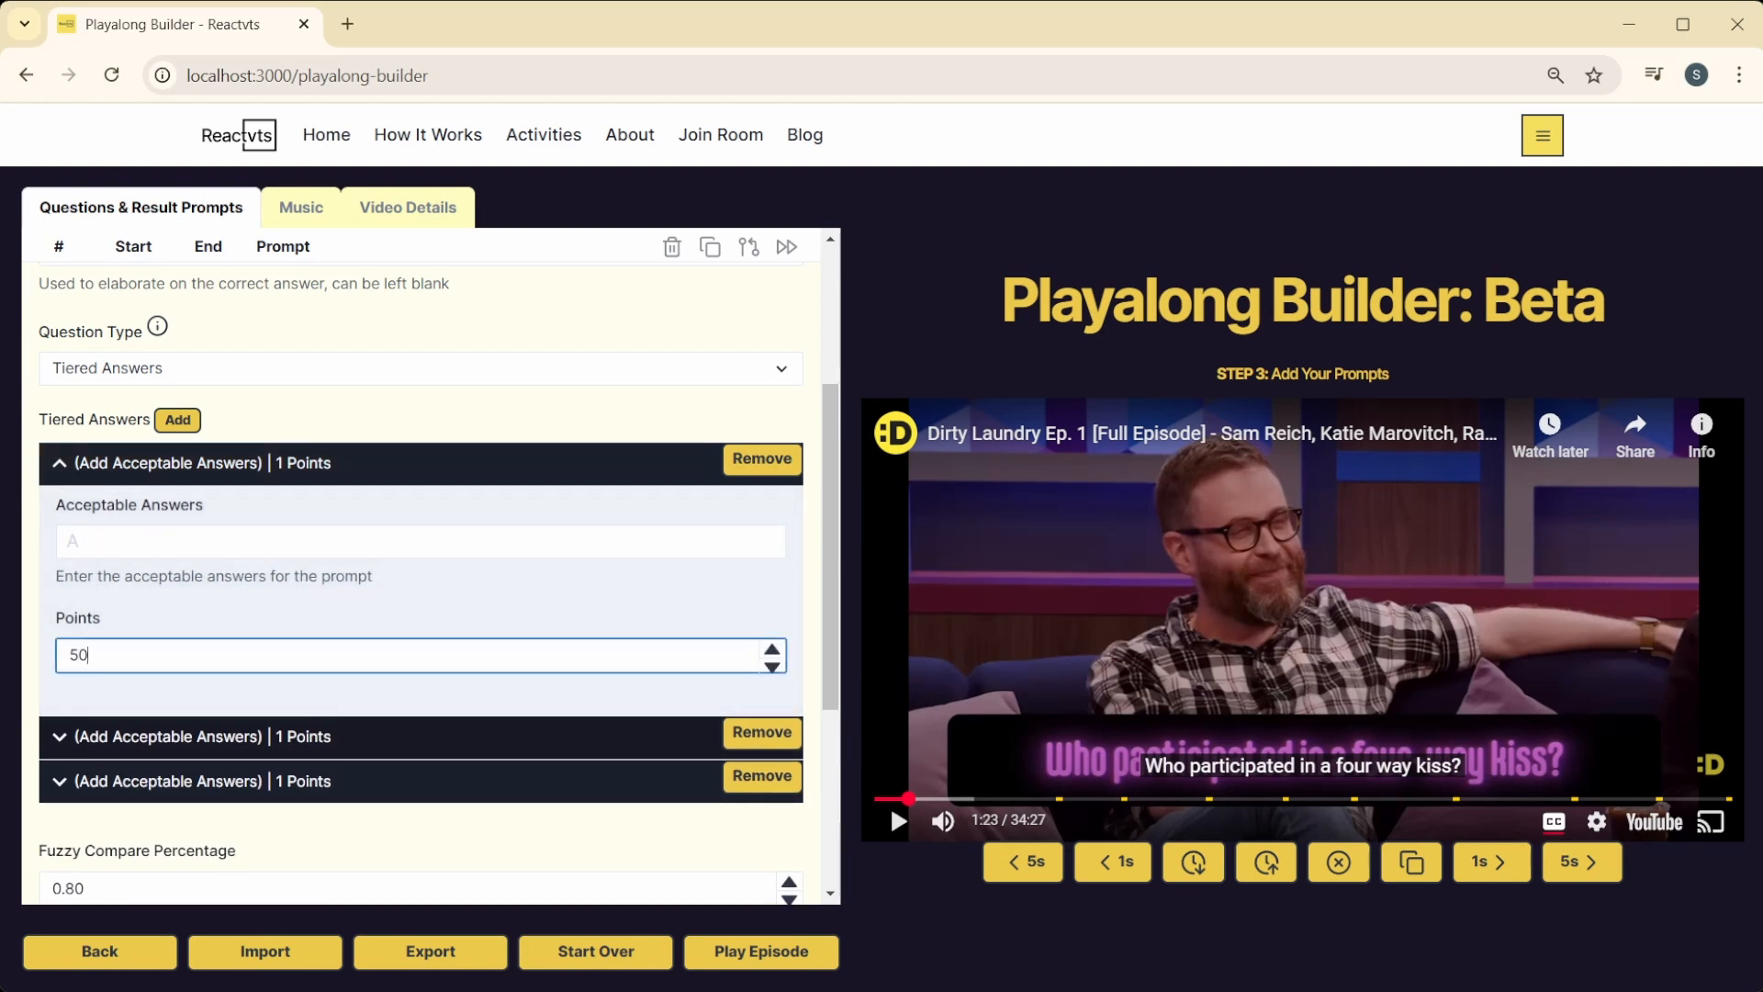
{"action": "left_click", "coordinate": [305, 604]}
Step: Enter "Um Actually" and "Um actually..." as the first tier's acceptable answers and collapse the tier
{"action": "left_click", "coordinate": [229, 544]}
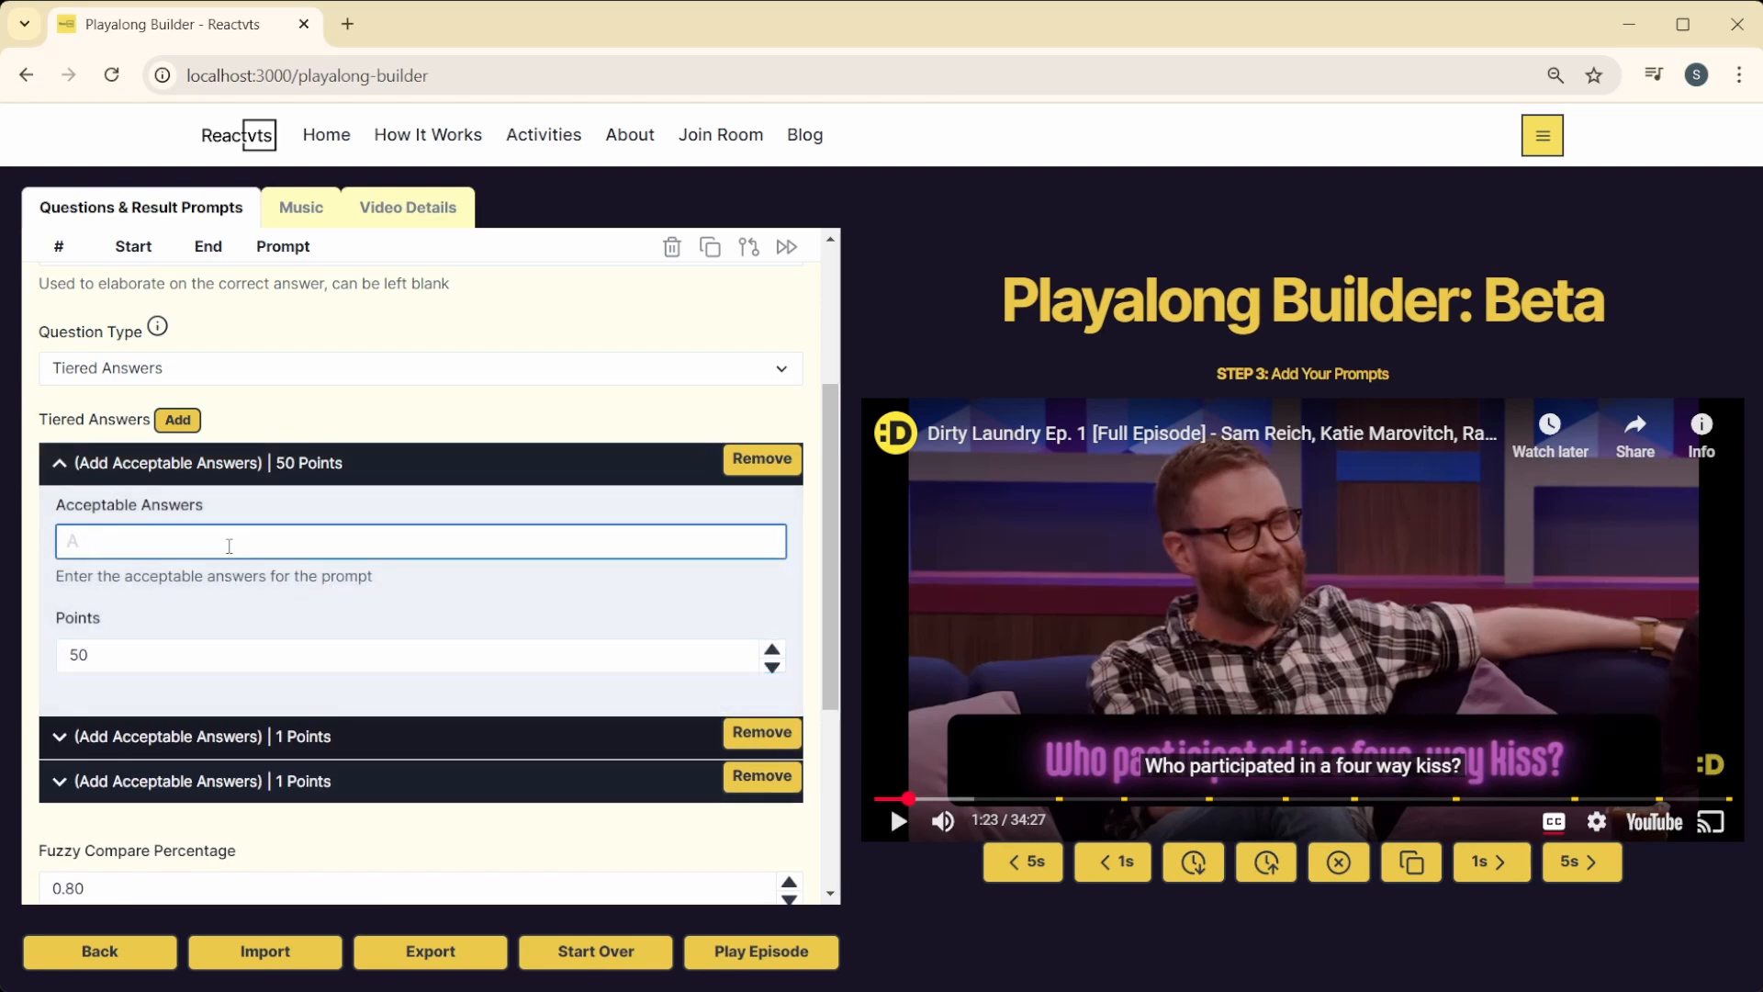
{"action": "type", "text": "Um Actually"}
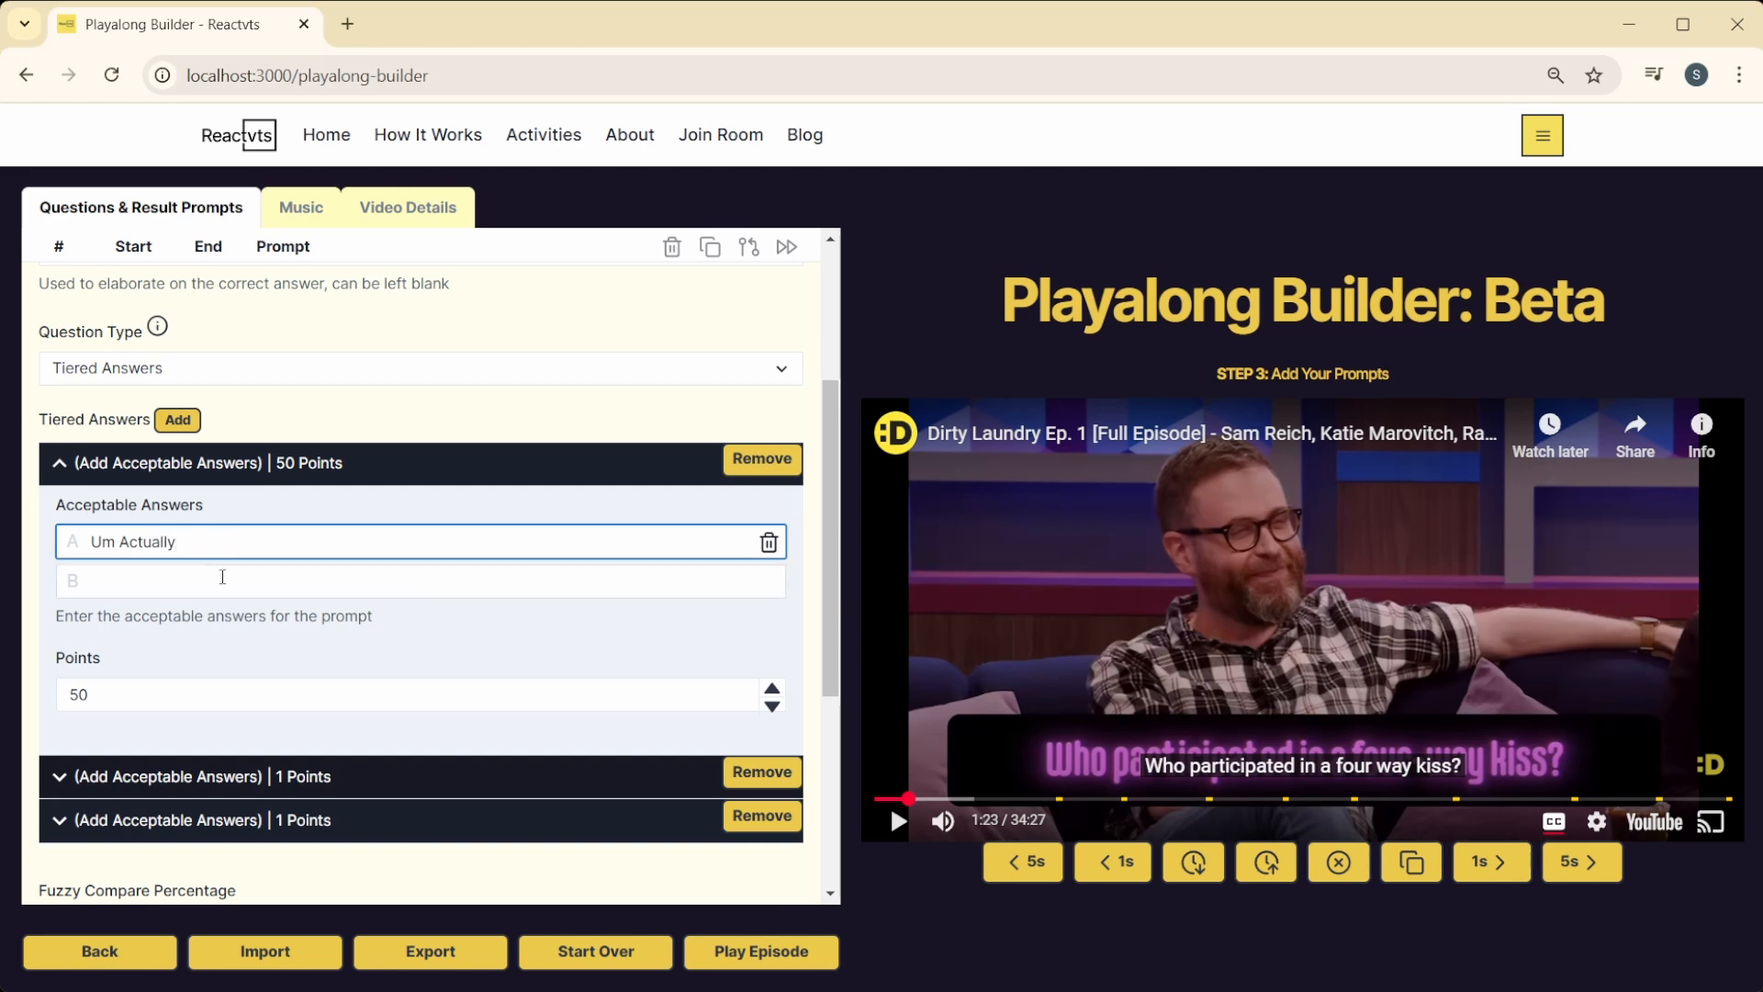
{"action": "left_click", "coordinate": [236, 581]}
{"action": "type", "text": "Um actually"}
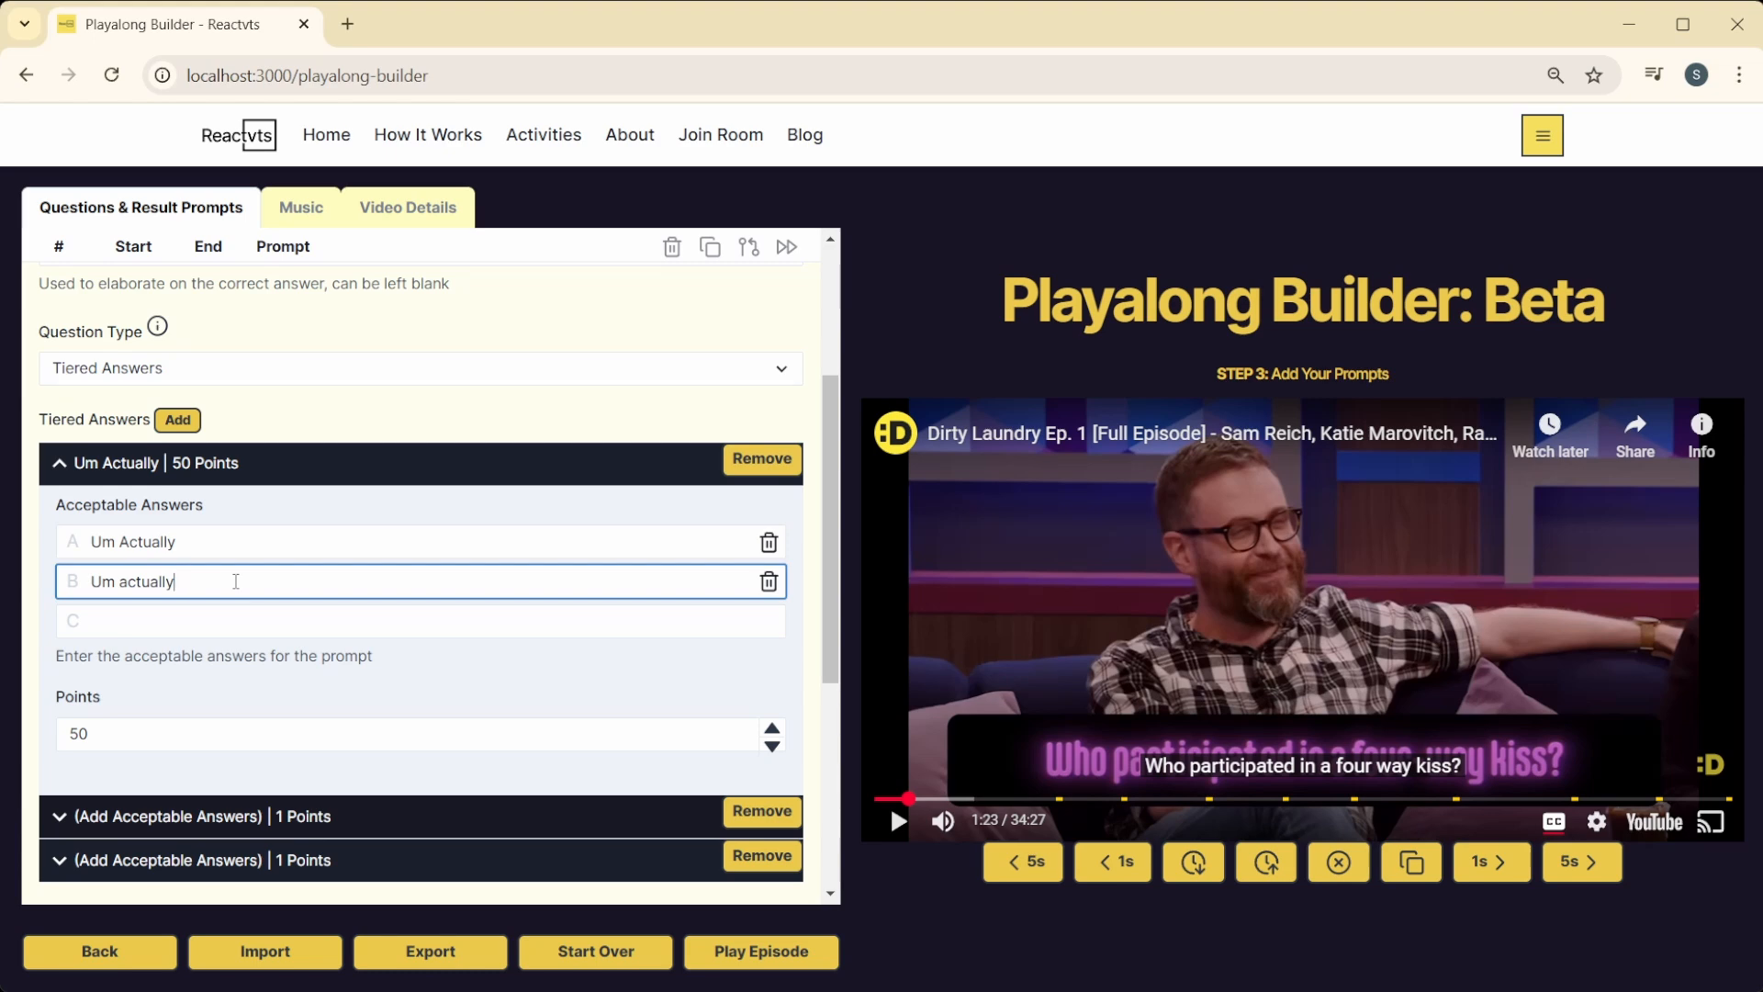
{"action": "type", "text": "..."}
{"action": "left_click", "coordinate": [281, 691]}
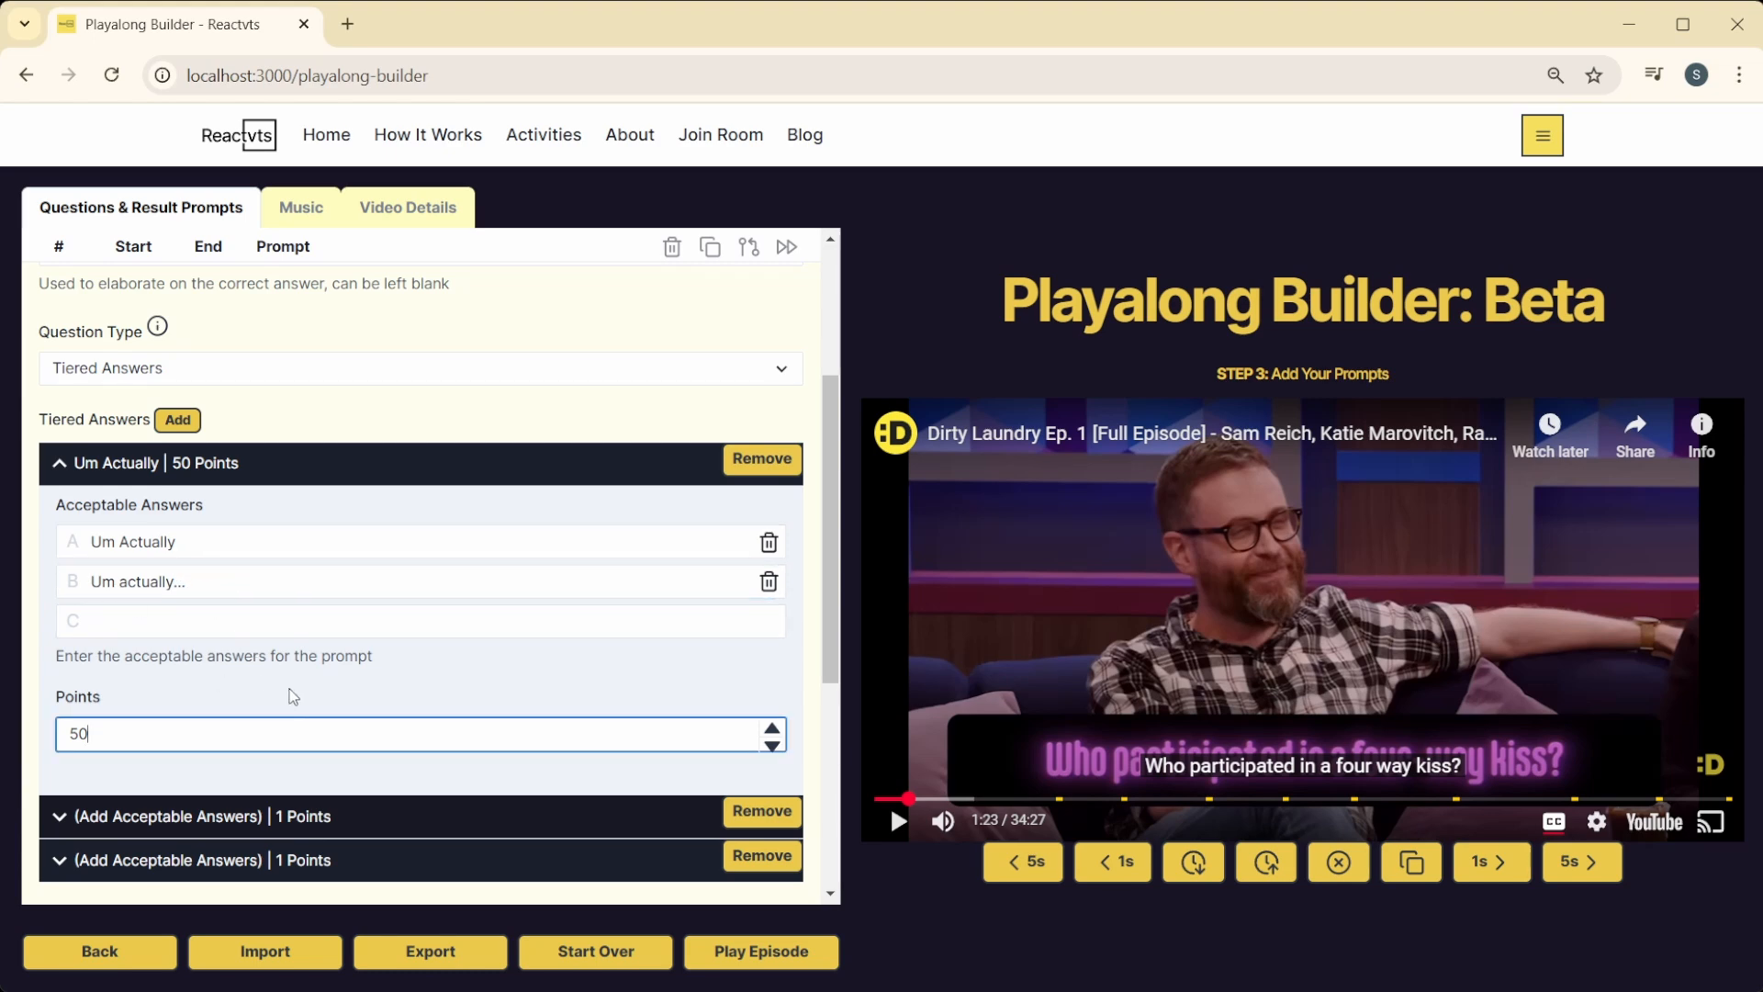
{"action": "left_click", "coordinate": [343, 464]}
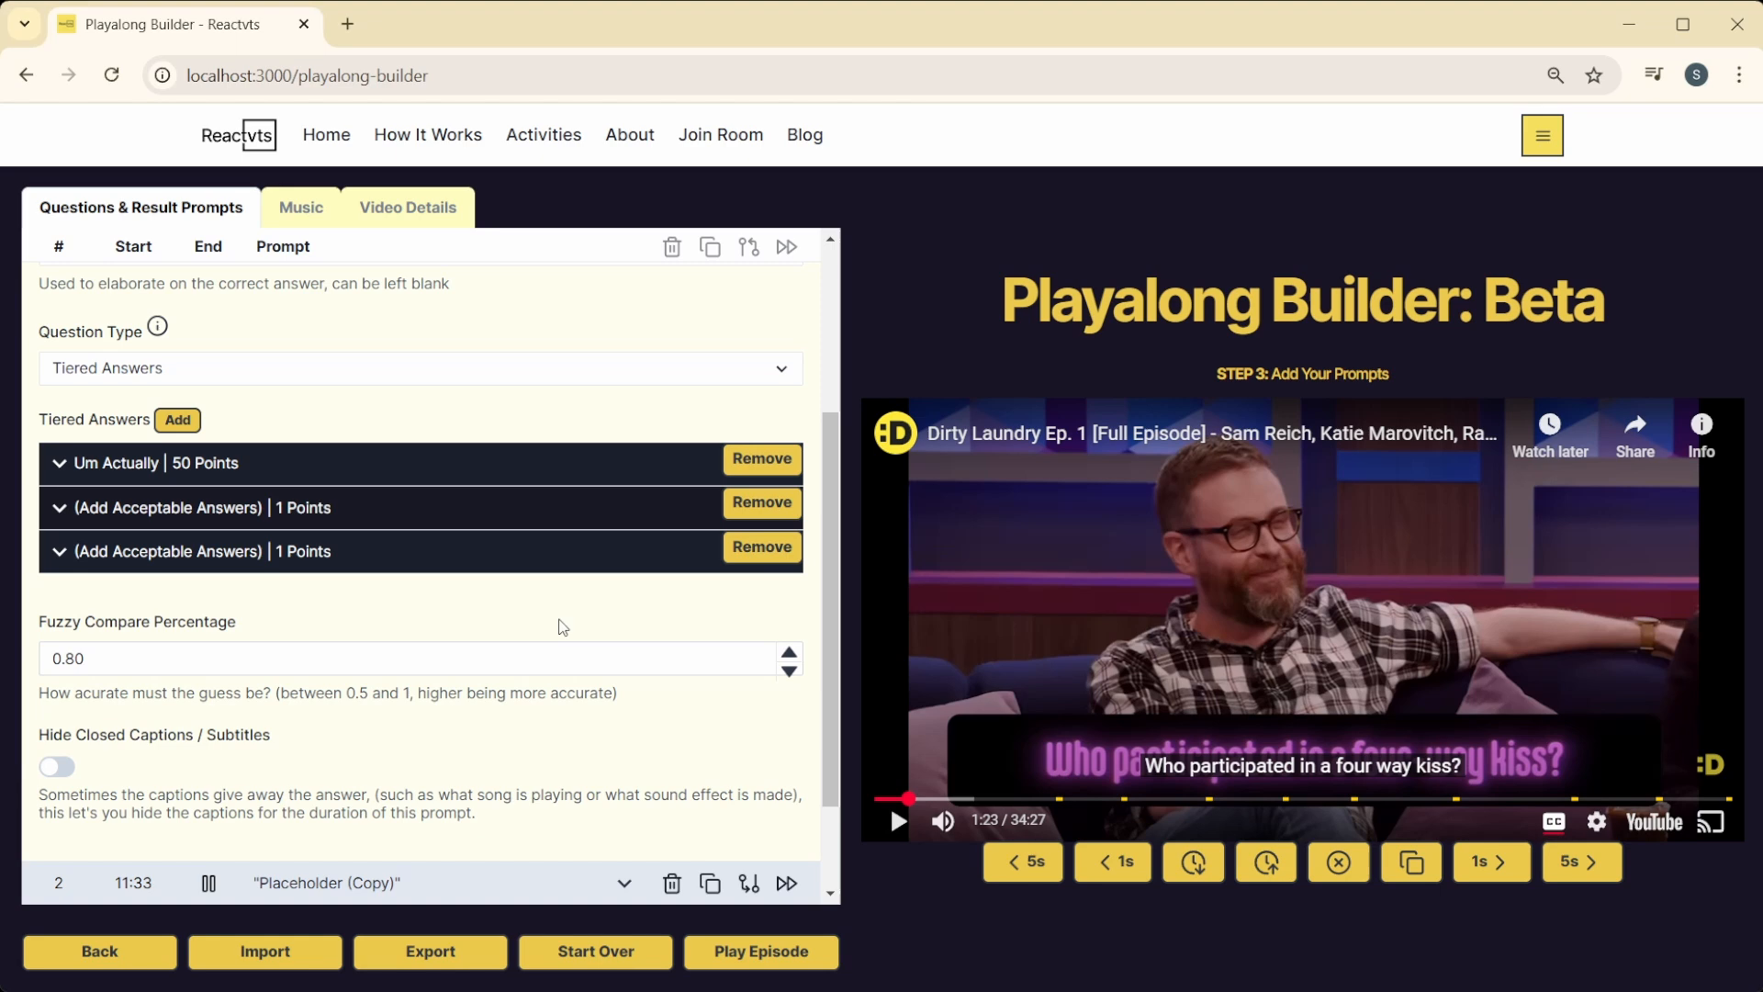
Step: Set up the second answer tier with the acceptable answer "Dirty Laundry" worth 30 points
{"action": "left_click", "coordinate": [490, 513]}
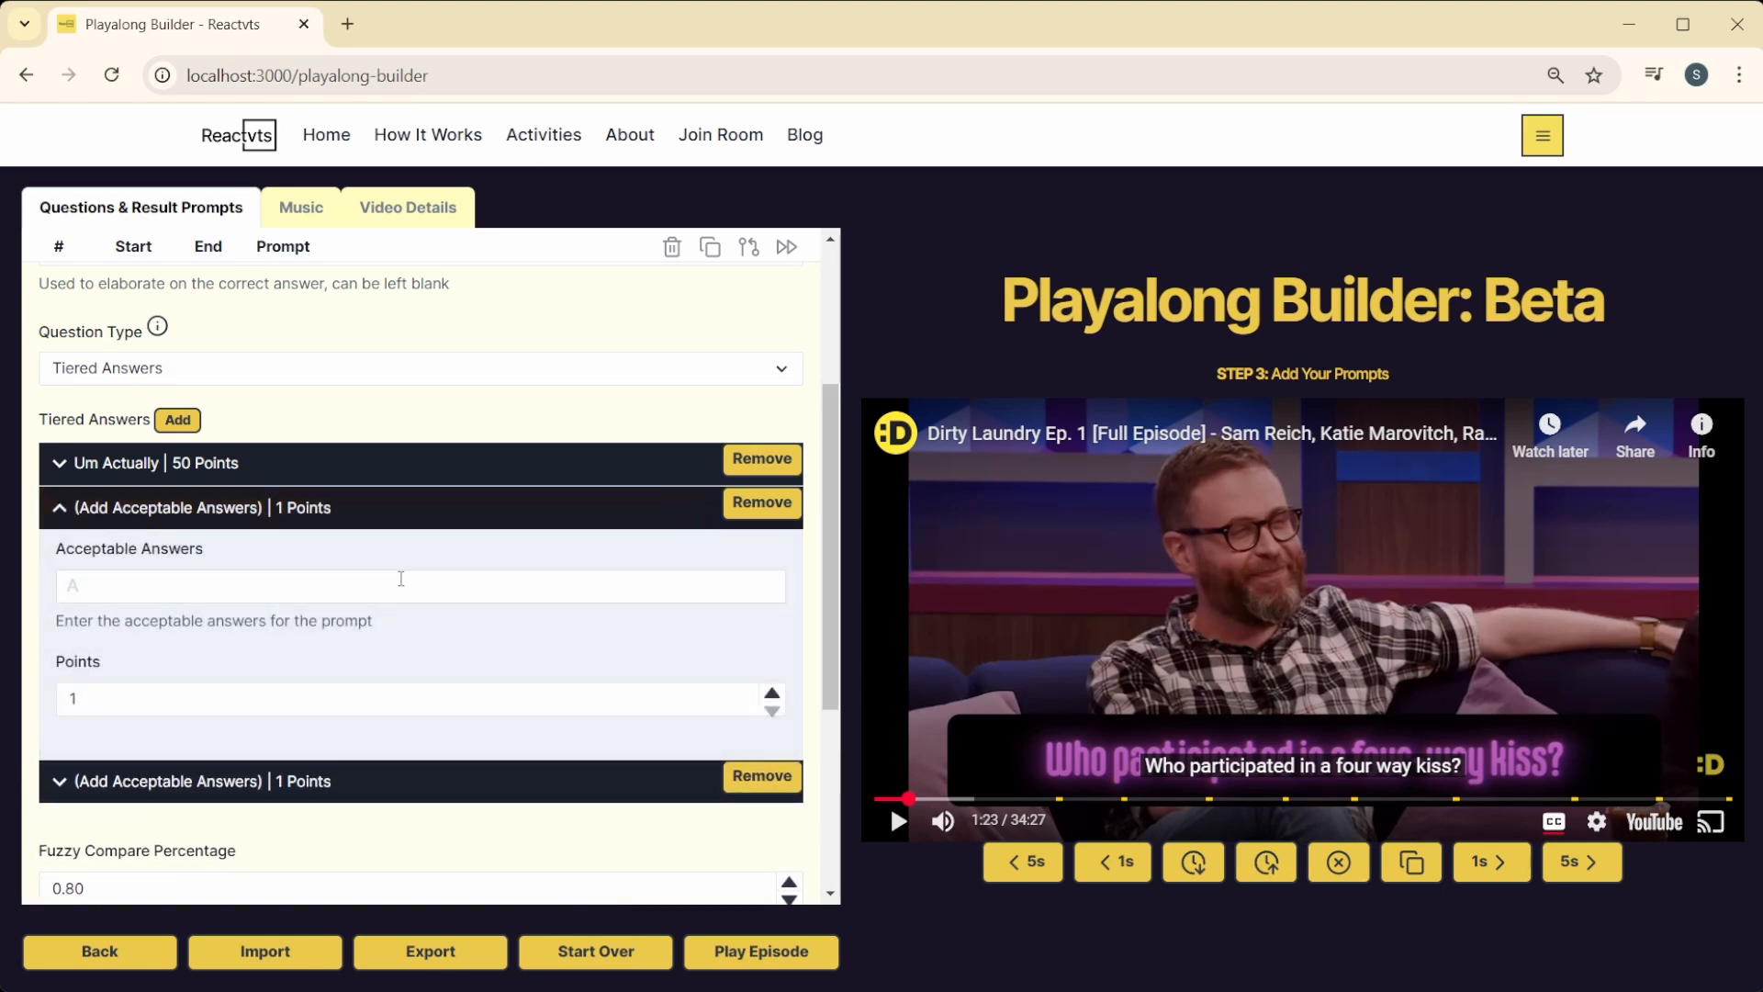
{"action": "left_click", "coordinate": [315, 598]}
{"action": "type", "text": "Dirty Laundry"}
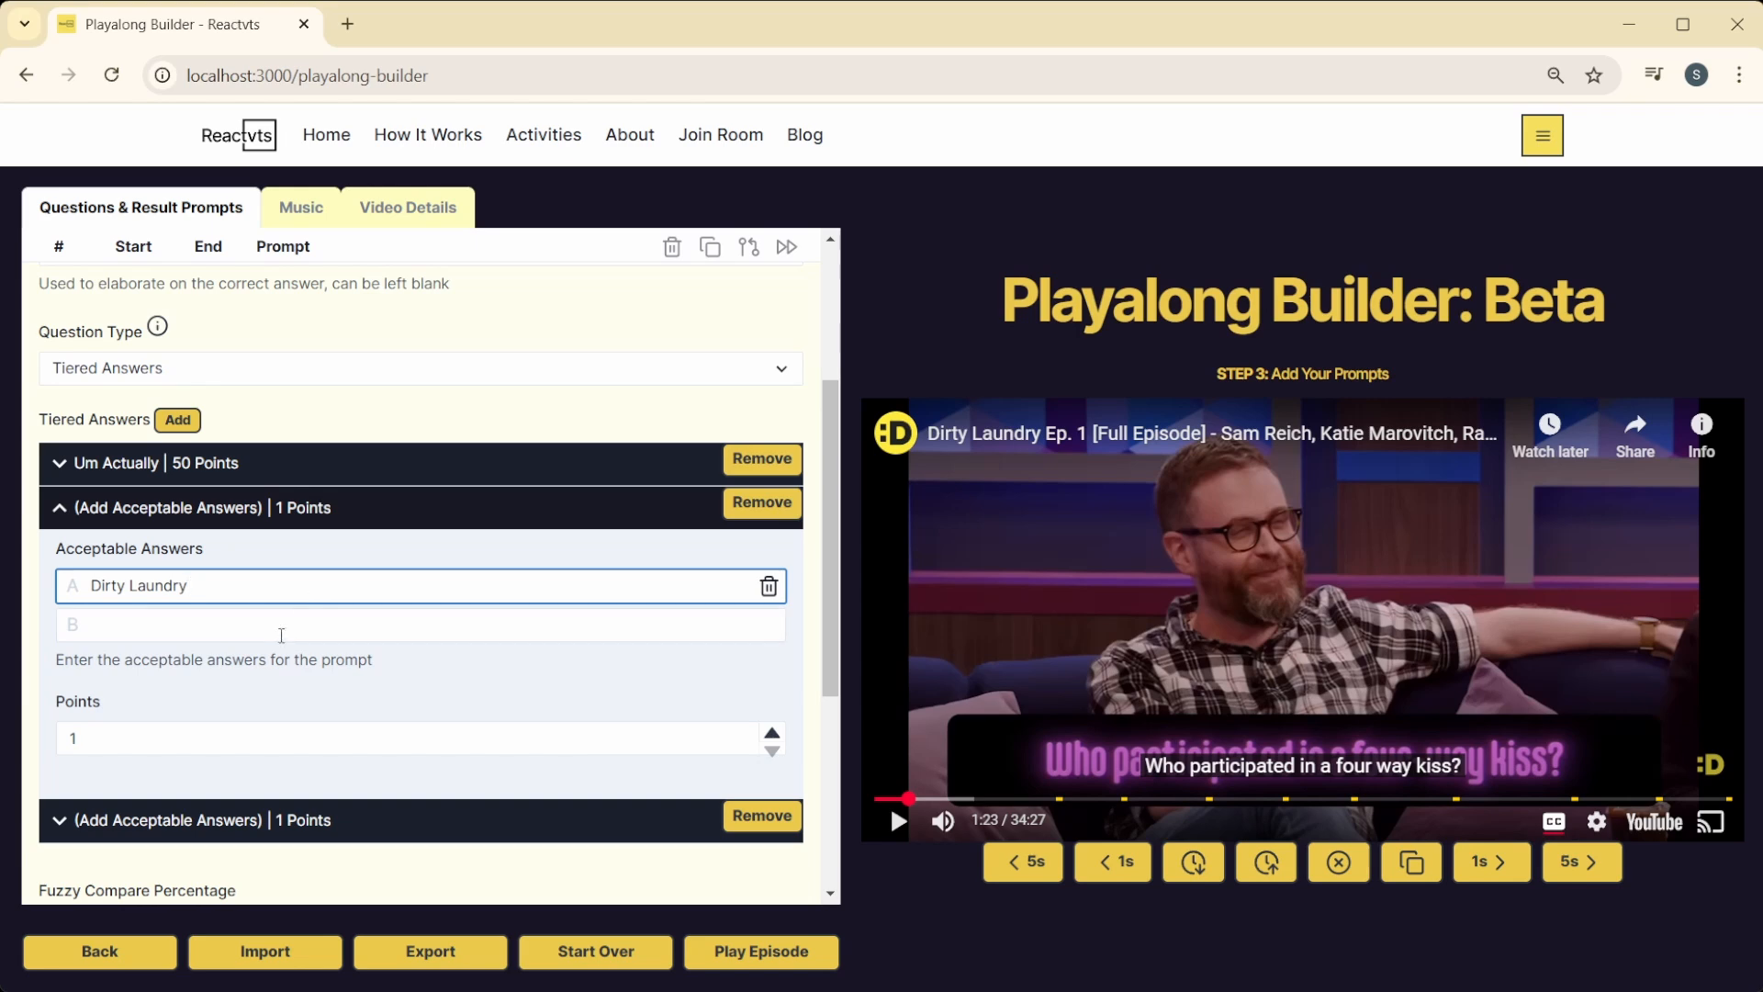
{"action": "left_click", "coordinate": [281, 636]}
{"action": "key", "text": "Tab"}
{"action": "type", "text": "30"}
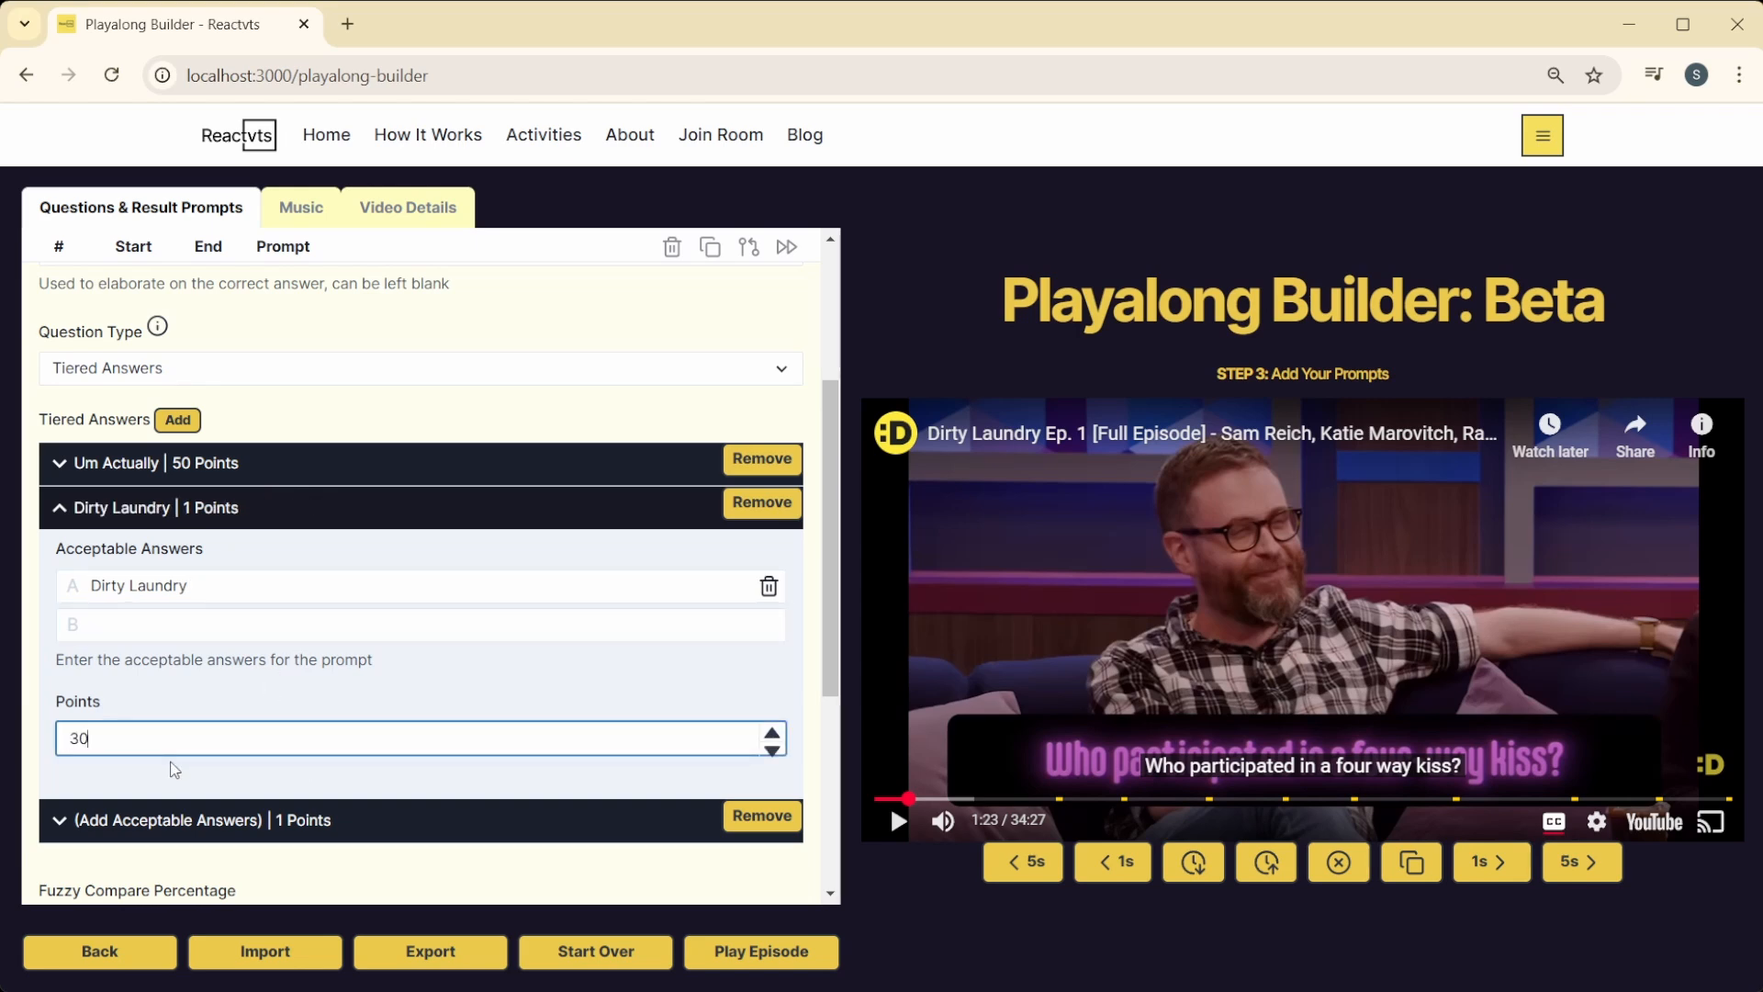
{"action": "left_click", "coordinate": [239, 507]}
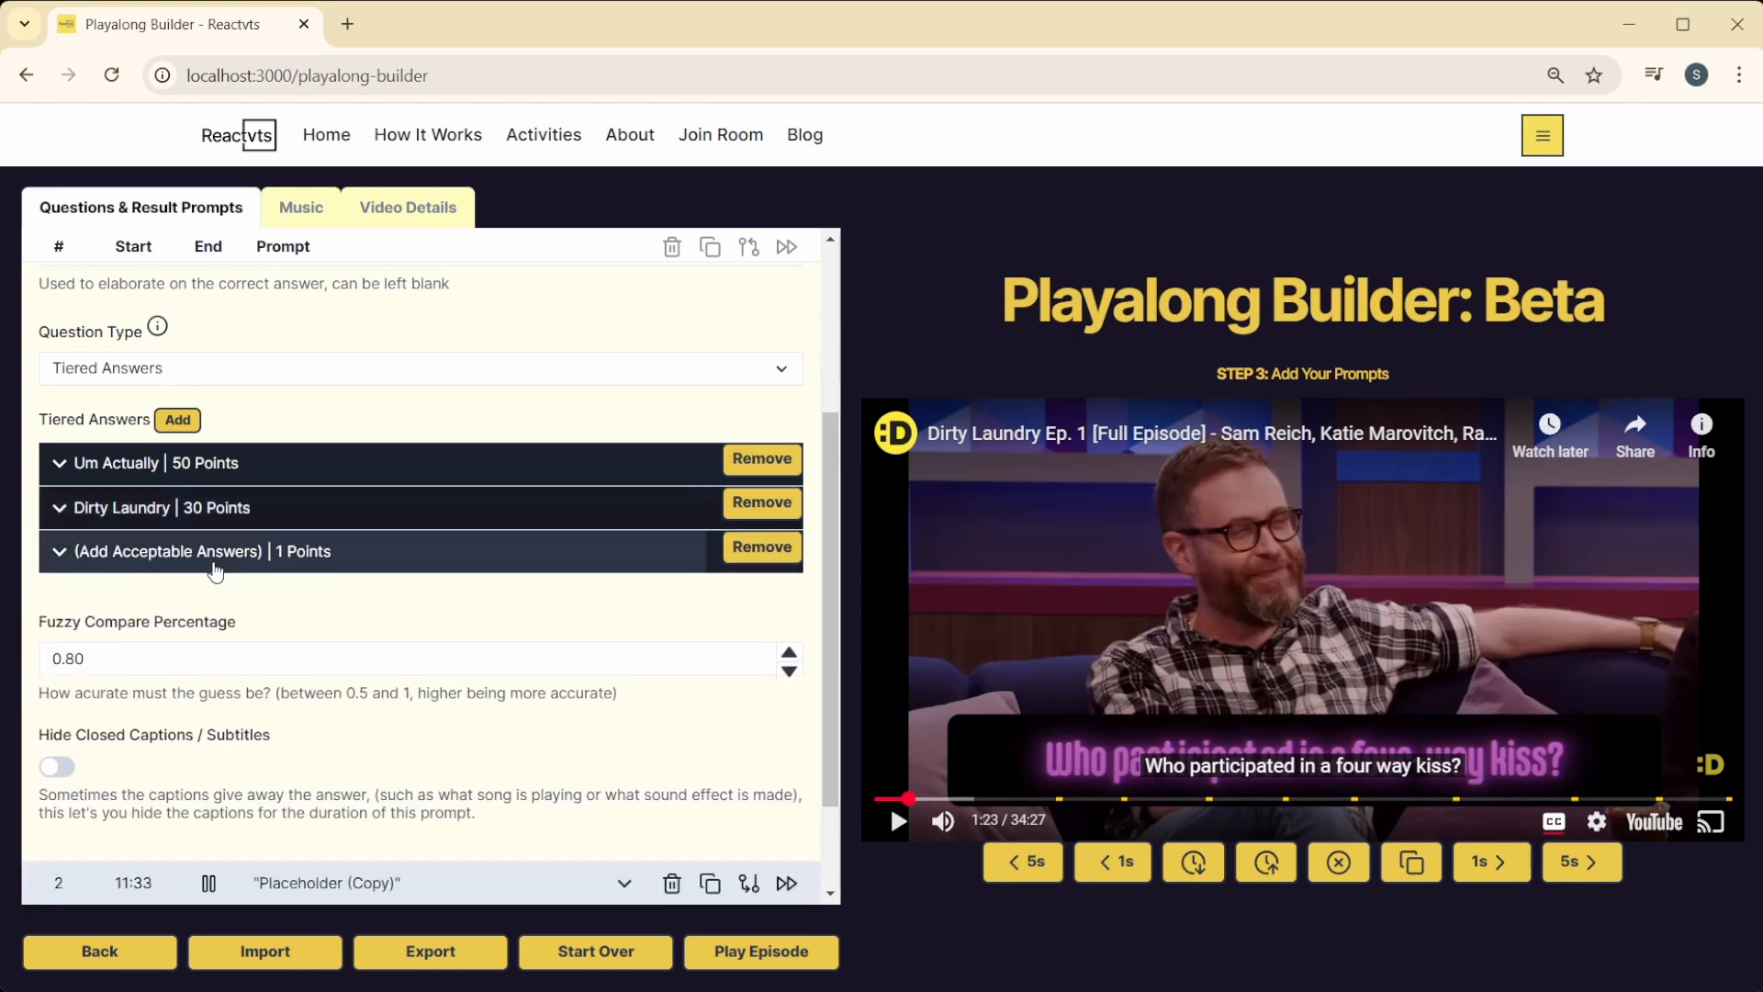
Step: Enter "Game Changer" and "Game Changers" as the third tier's acceptable answers
{"action": "left_click", "coordinate": [411, 553]}
{"action": "left_click", "coordinate": [244, 622]}
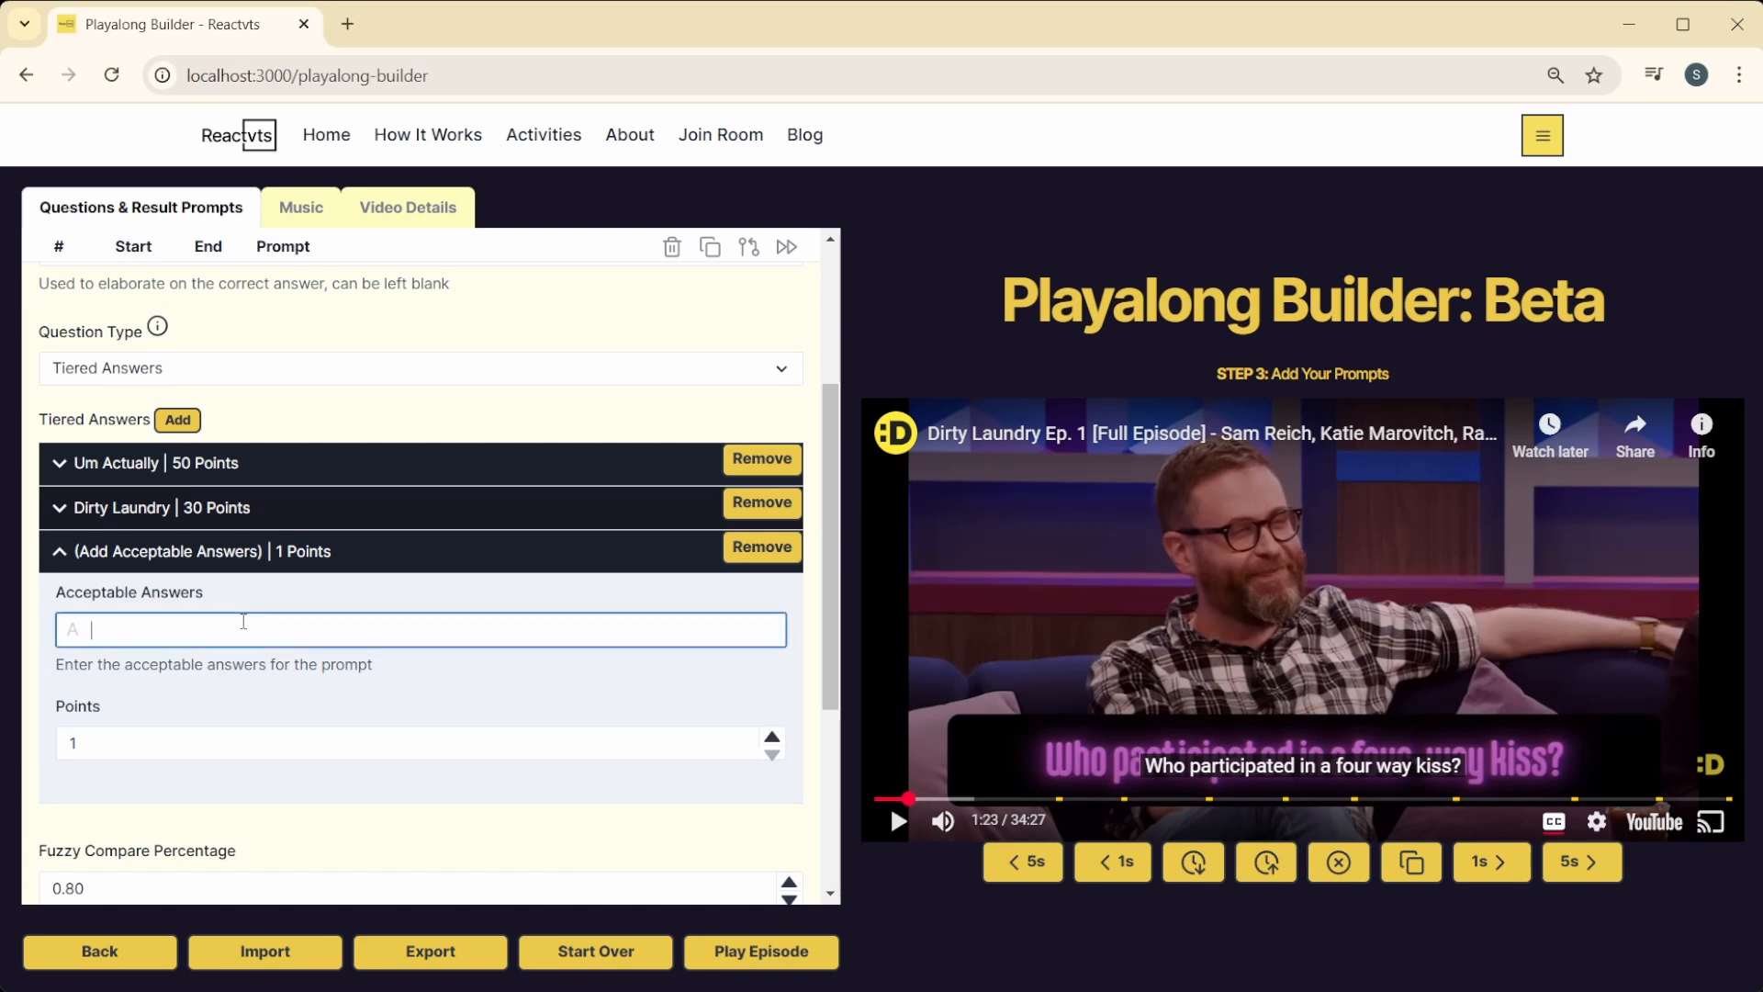
{"action": "type", "text": "Game Changer"}
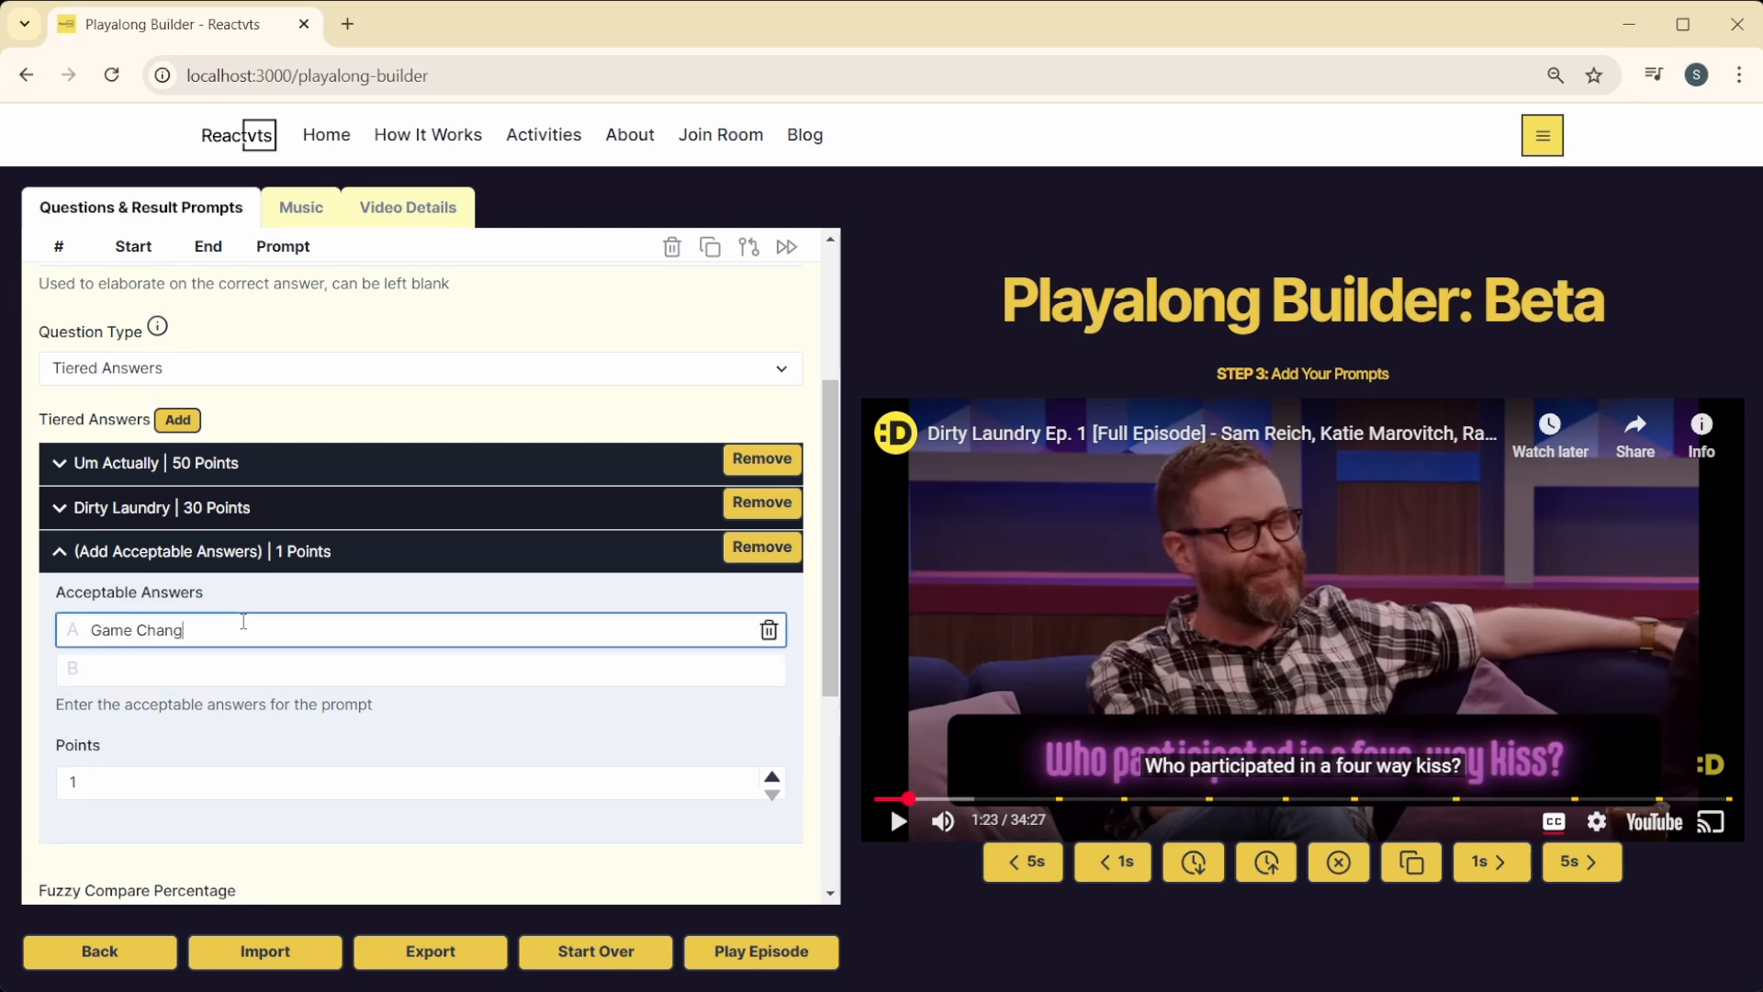
{"action": "left_click", "coordinate": [252, 741]}
{"action": "left_click", "coordinate": [230, 668]}
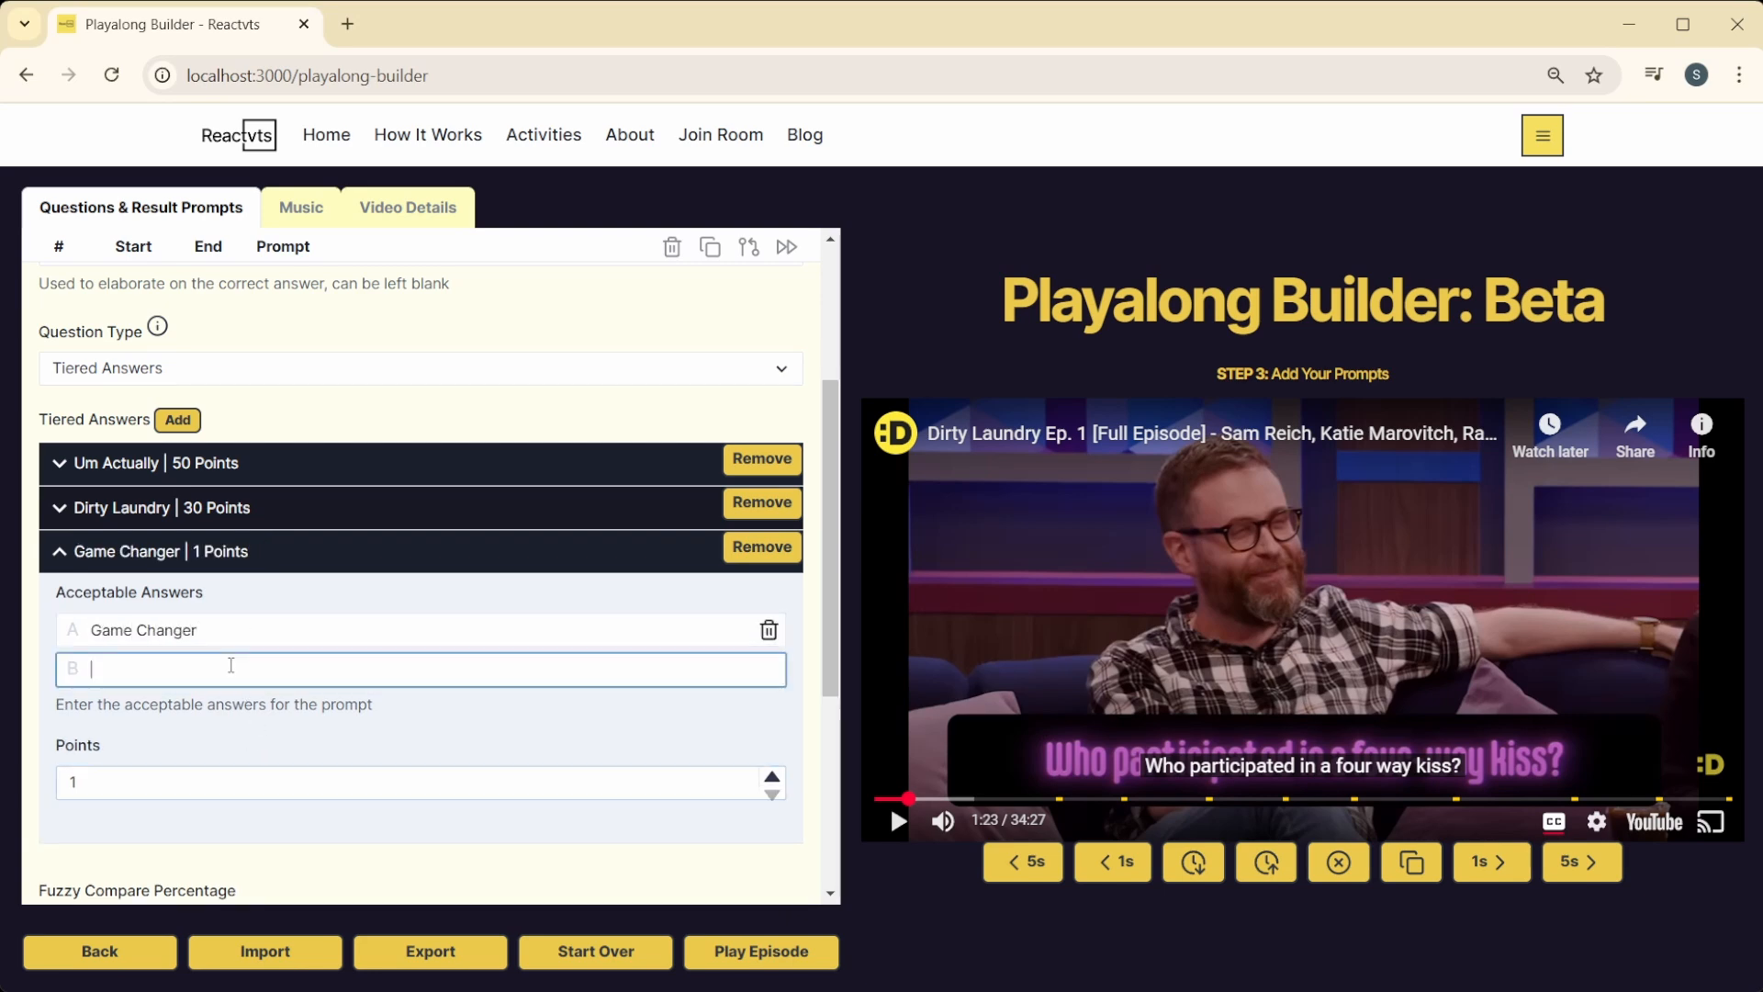
{"action": "type", "text": "Gm"}
{"action": "key", "text": "BackSpace"}
{"action": "type", "text": "ame "}
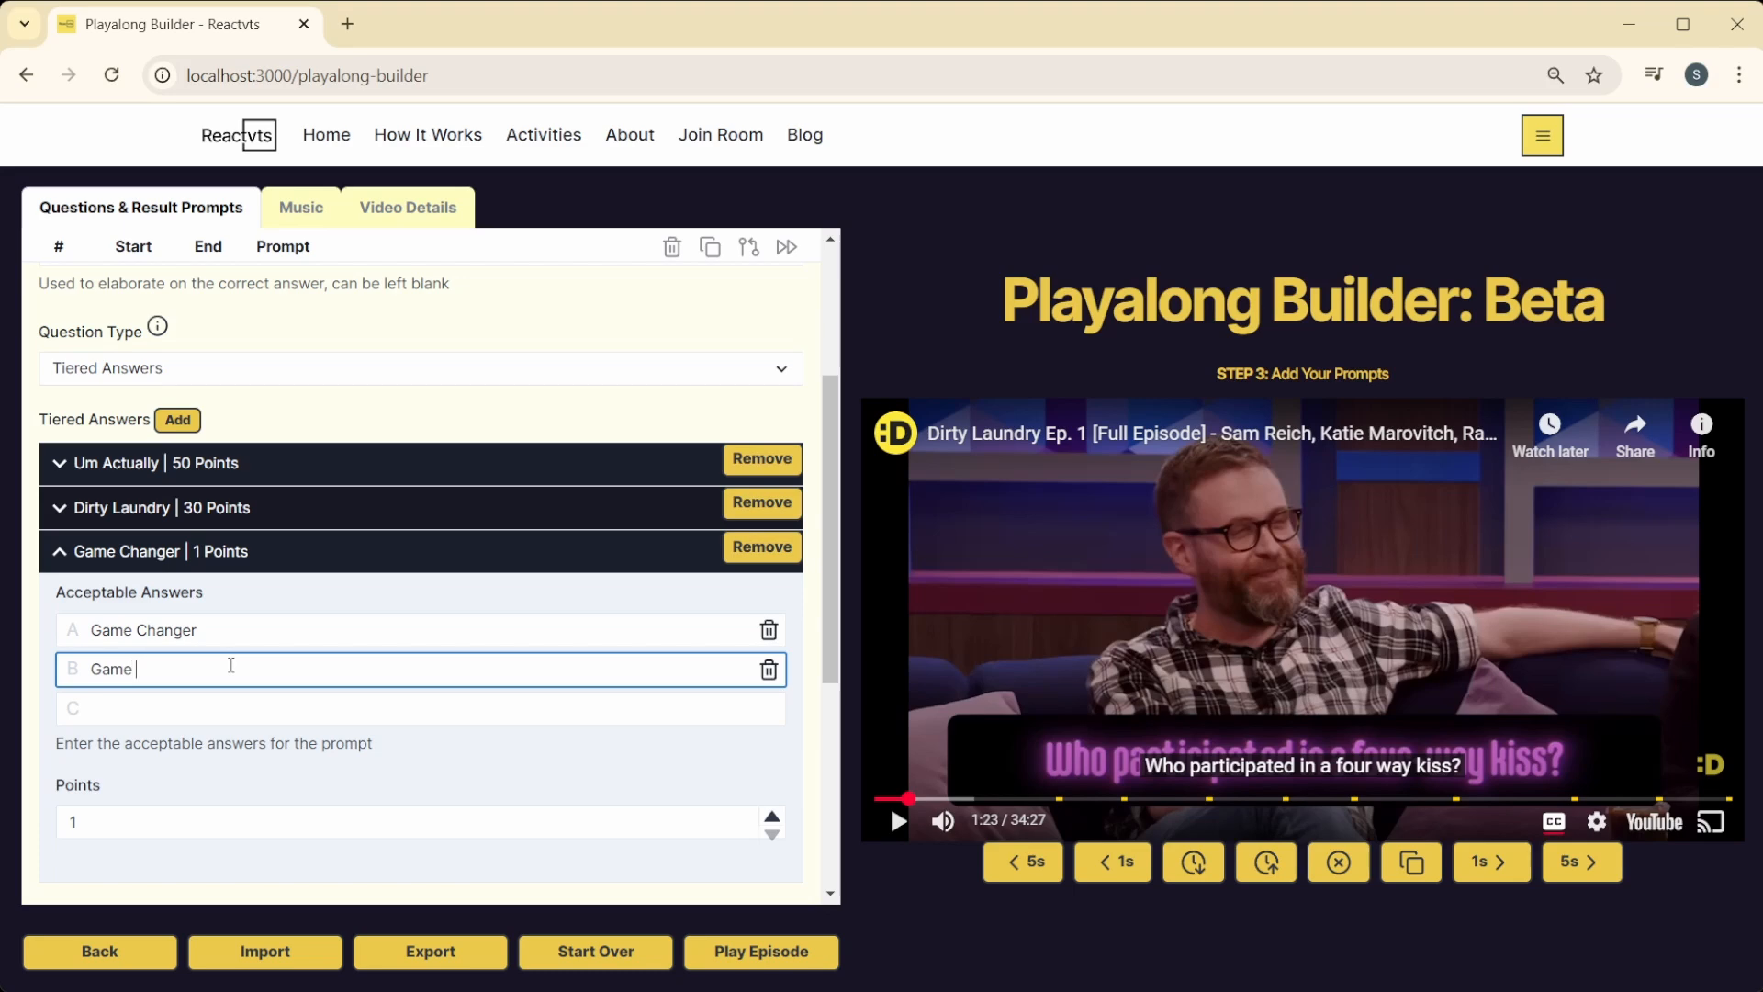
{"action": "type", "text": "Changers"}
{"action": "left_click", "coordinate": [237, 767]}
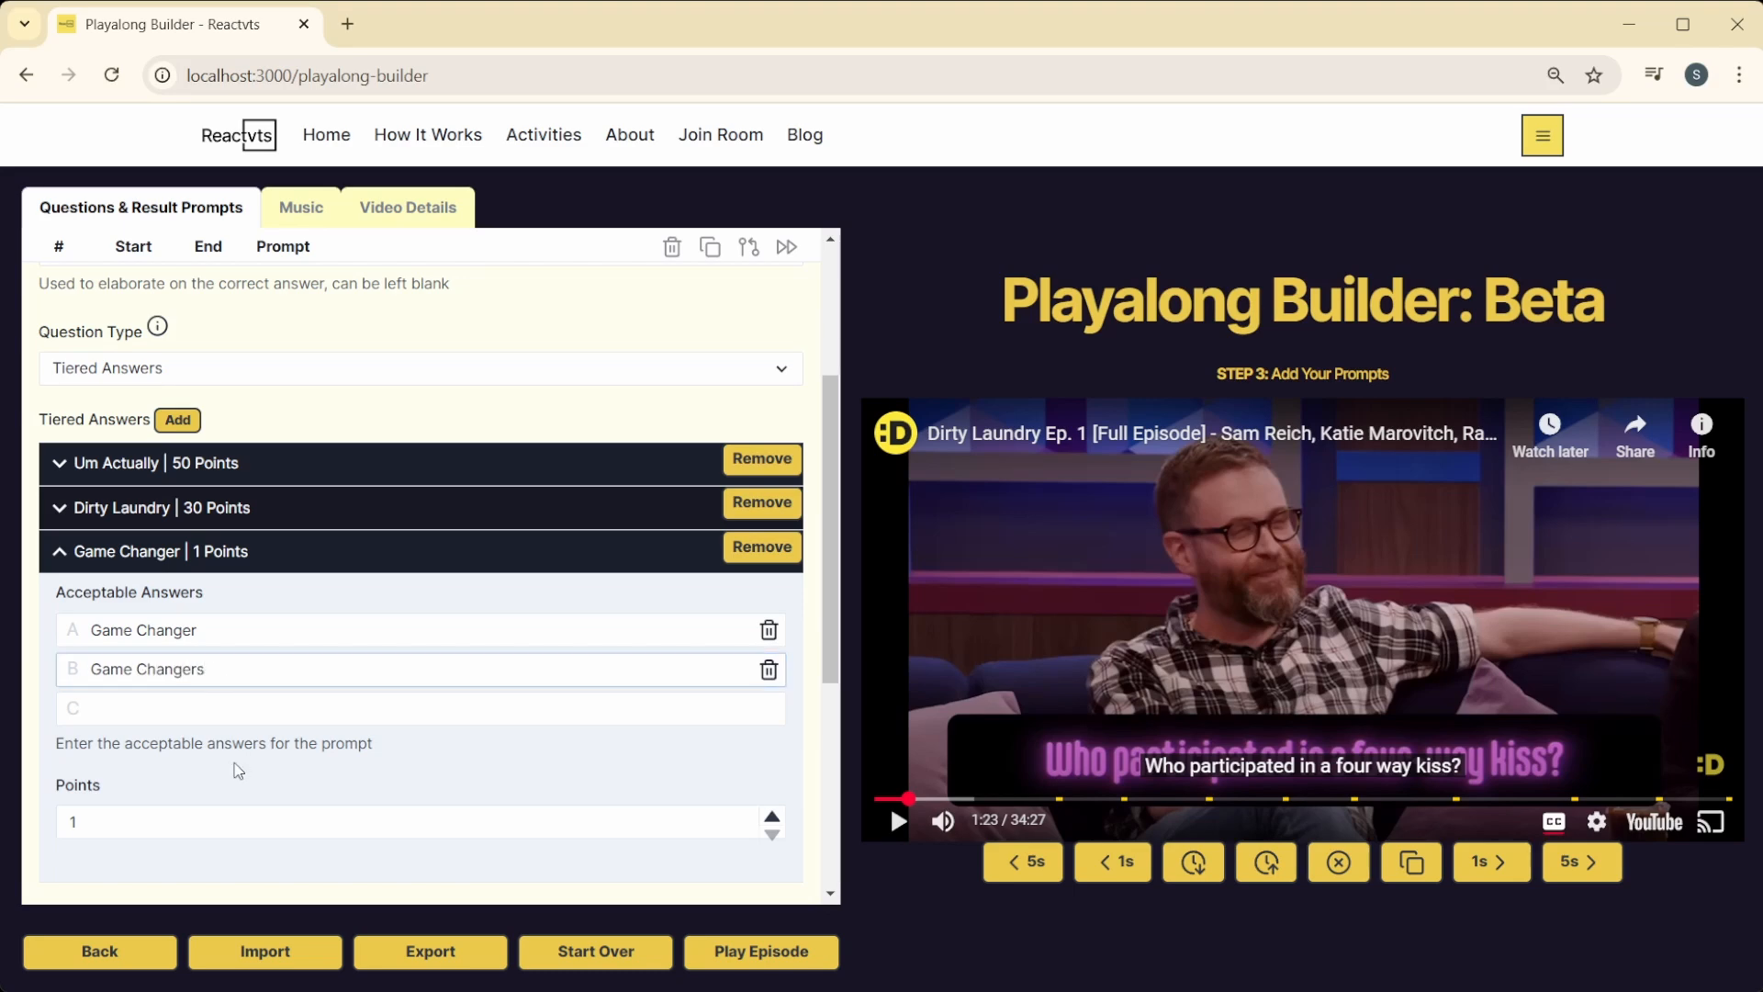
Step: Set the third tier's points to 20, then collapse the tier and prompt 1
{"action": "left_click", "coordinate": [213, 817]}
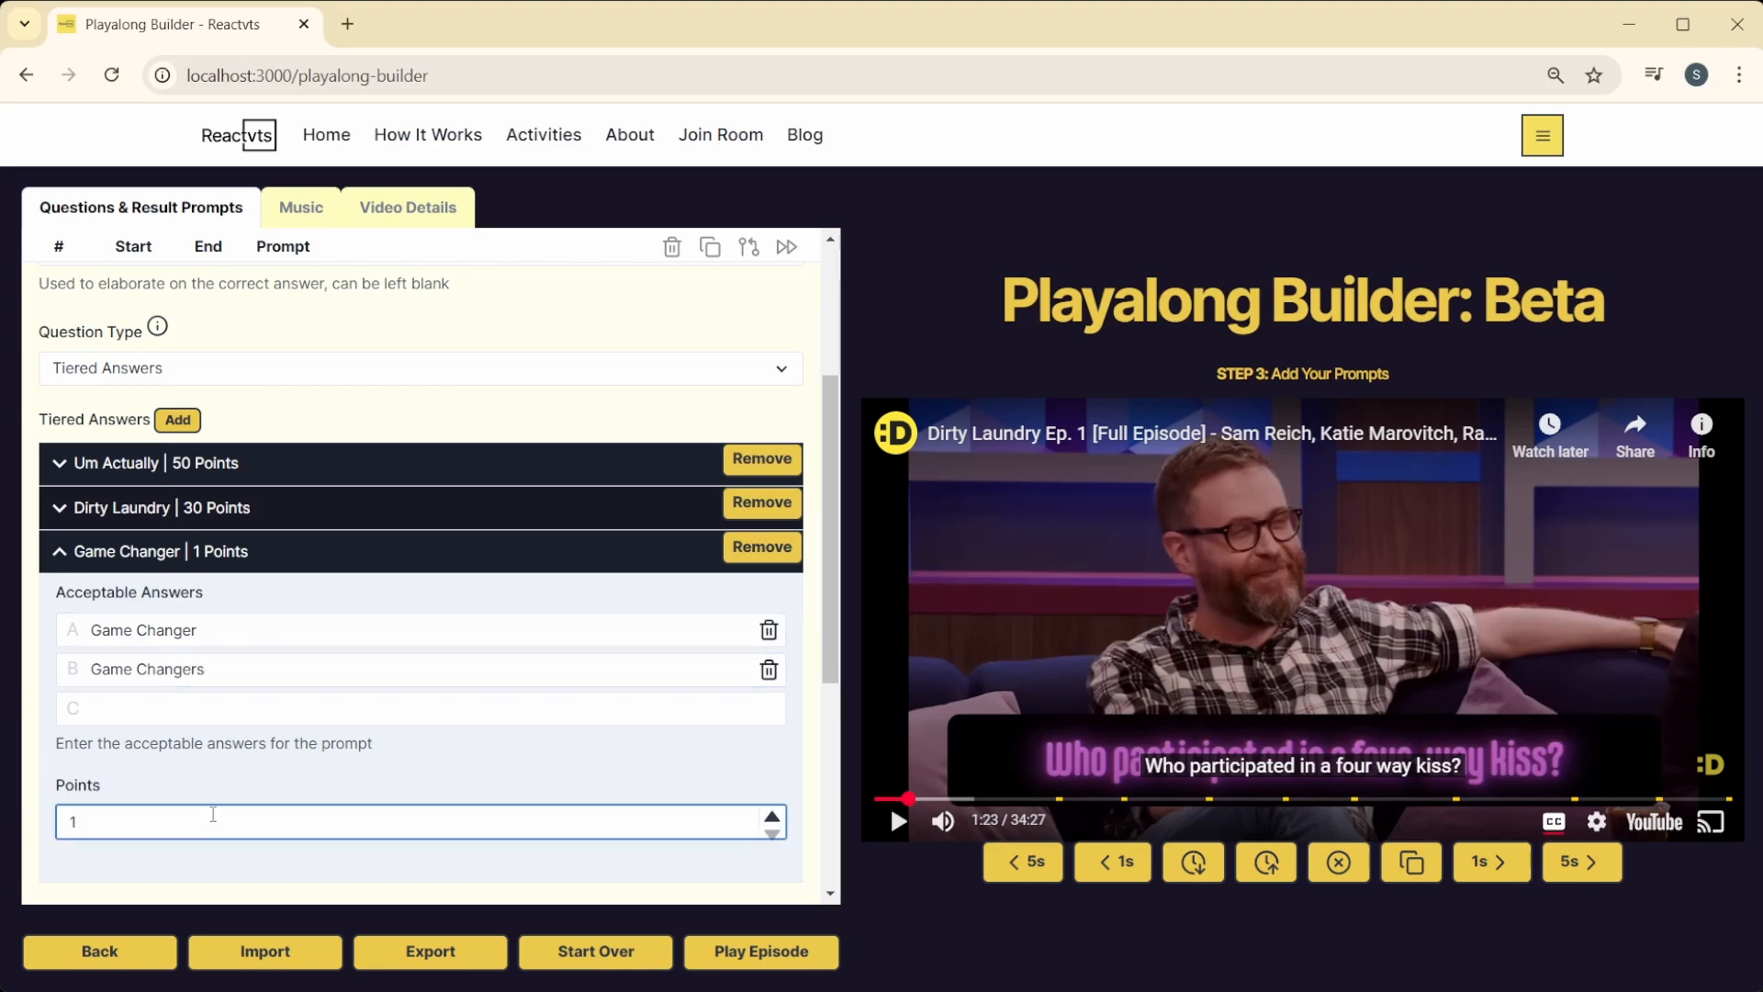
{"action": "key", "text": "BackSpace"}
{"action": "type", "text": "20"}
{"action": "left_click", "coordinate": [413, 558]}
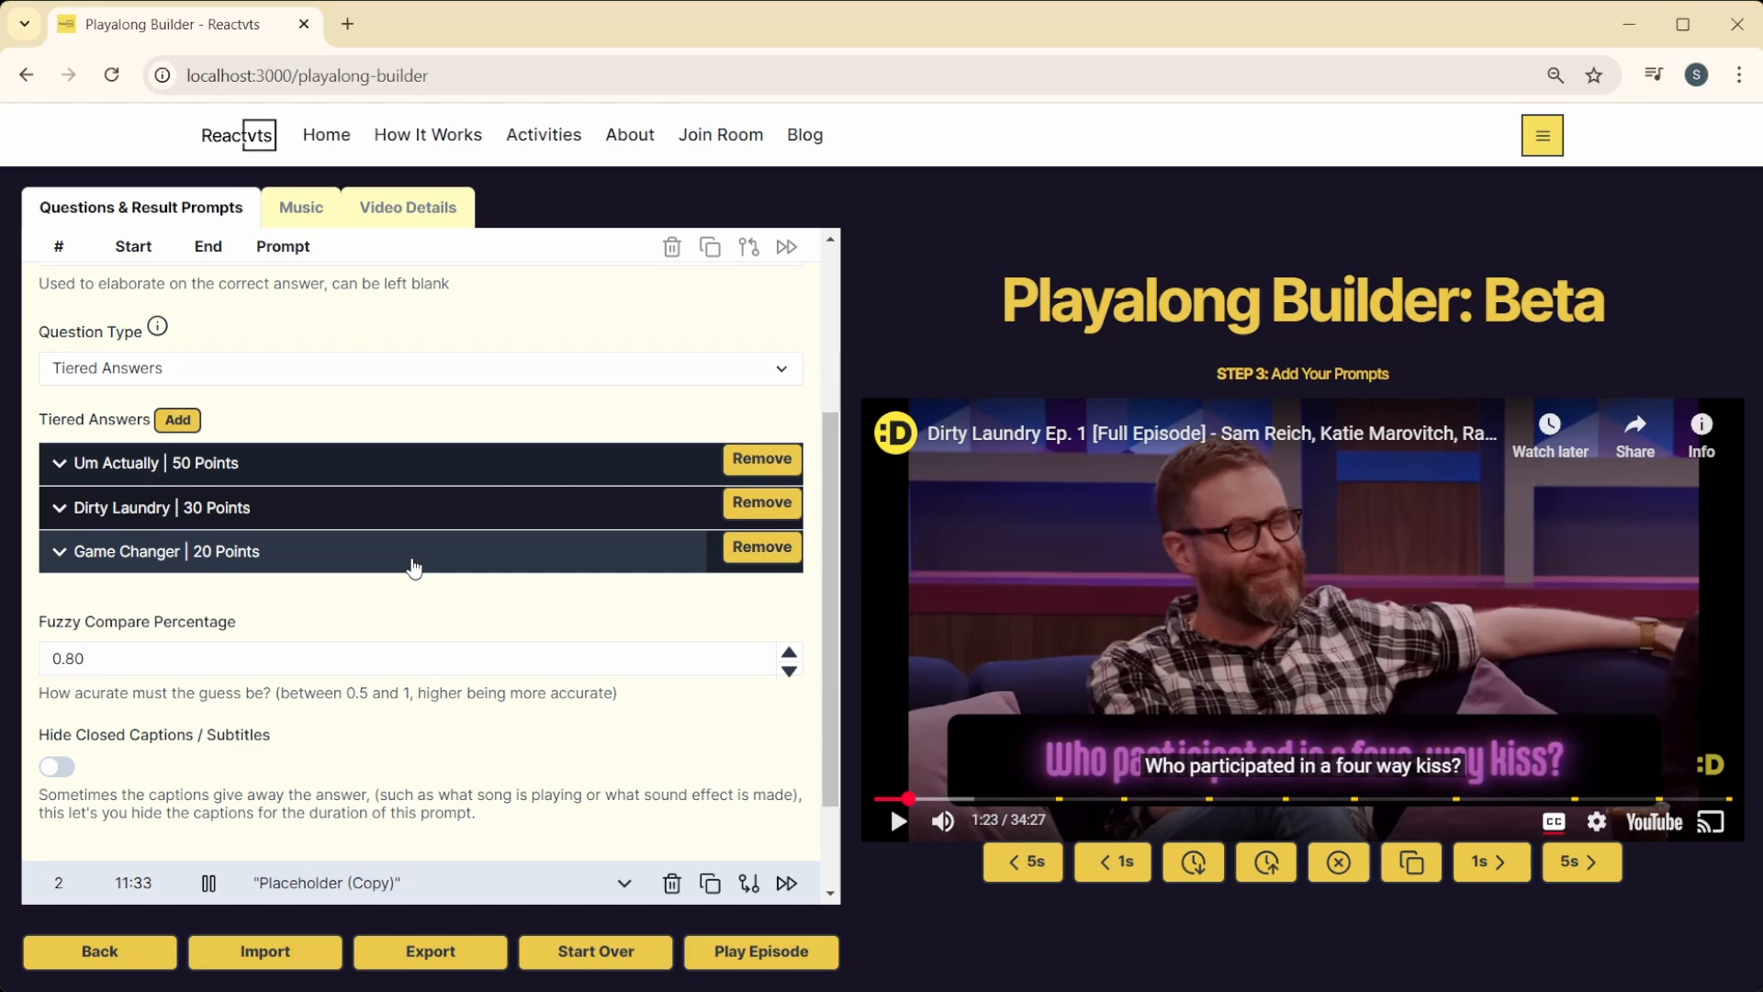
{"action": "scroll", "coordinate": [404, 562], "scroll_direction": "up", "scroll_amount": 3}
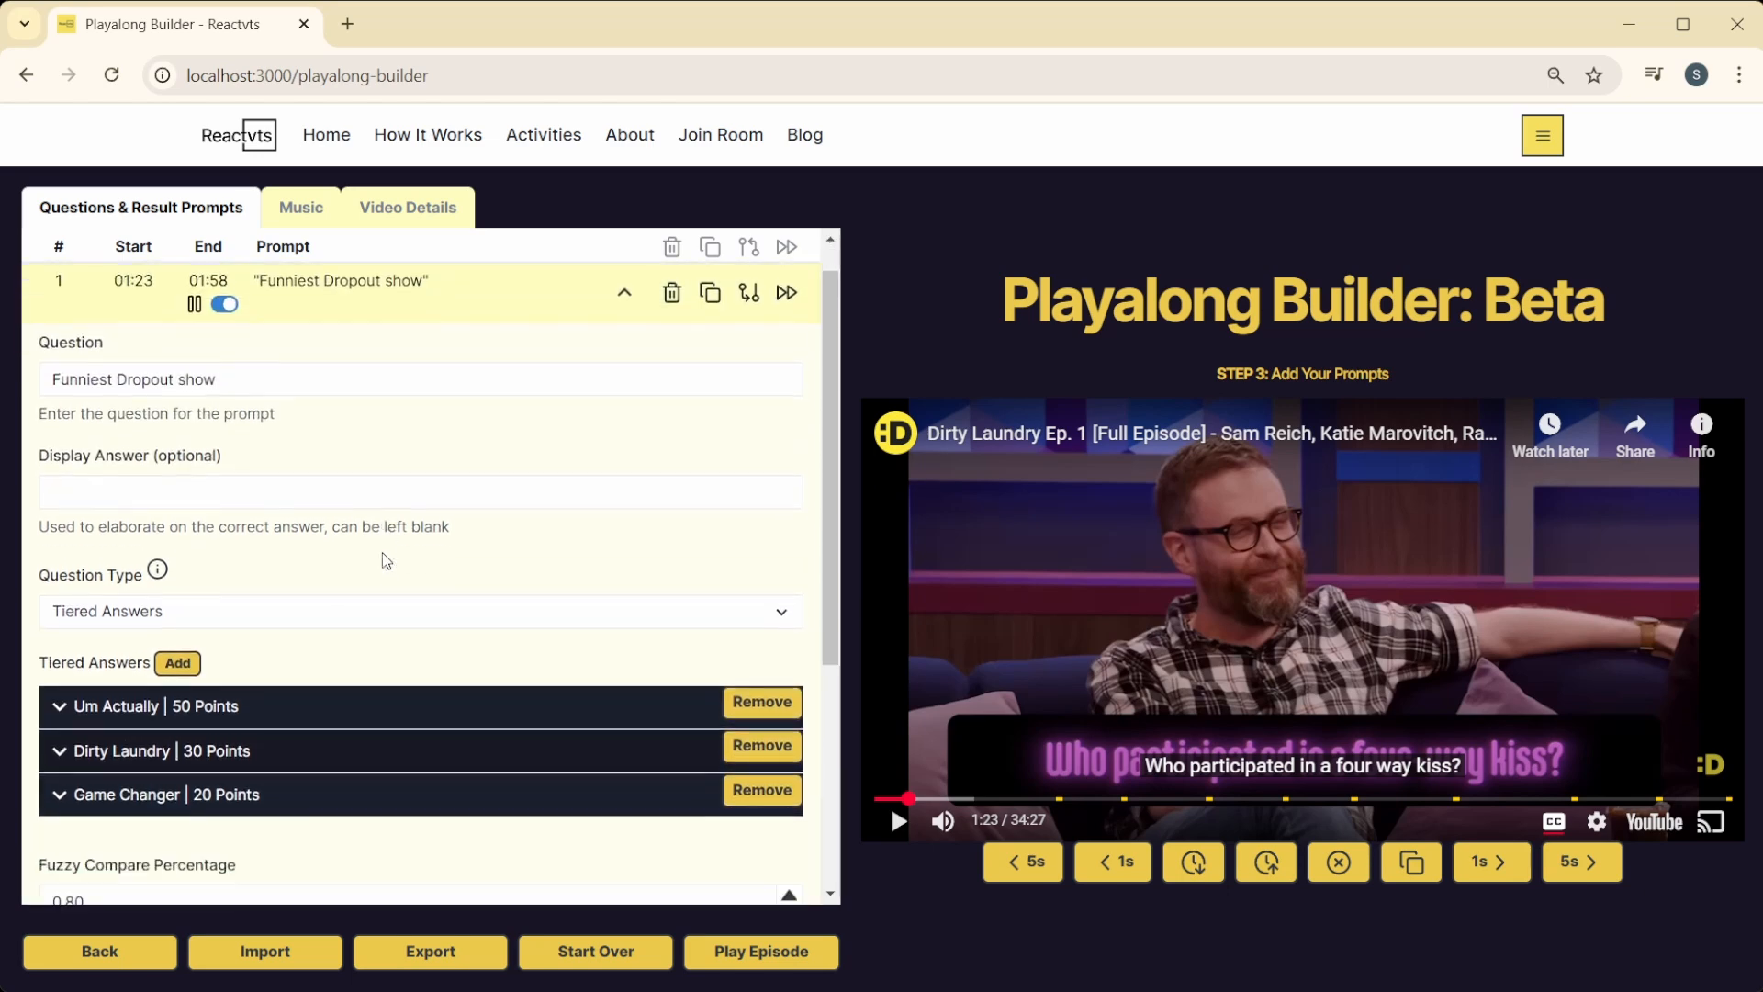
{"action": "scroll", "coordinate": [382, 553], "scroll_direction": "down", "scroll_amount": 4}
{"action": "scroll", "coordinate": [425, 360], "scroll_direction": "up", "scroll_amount": 4}
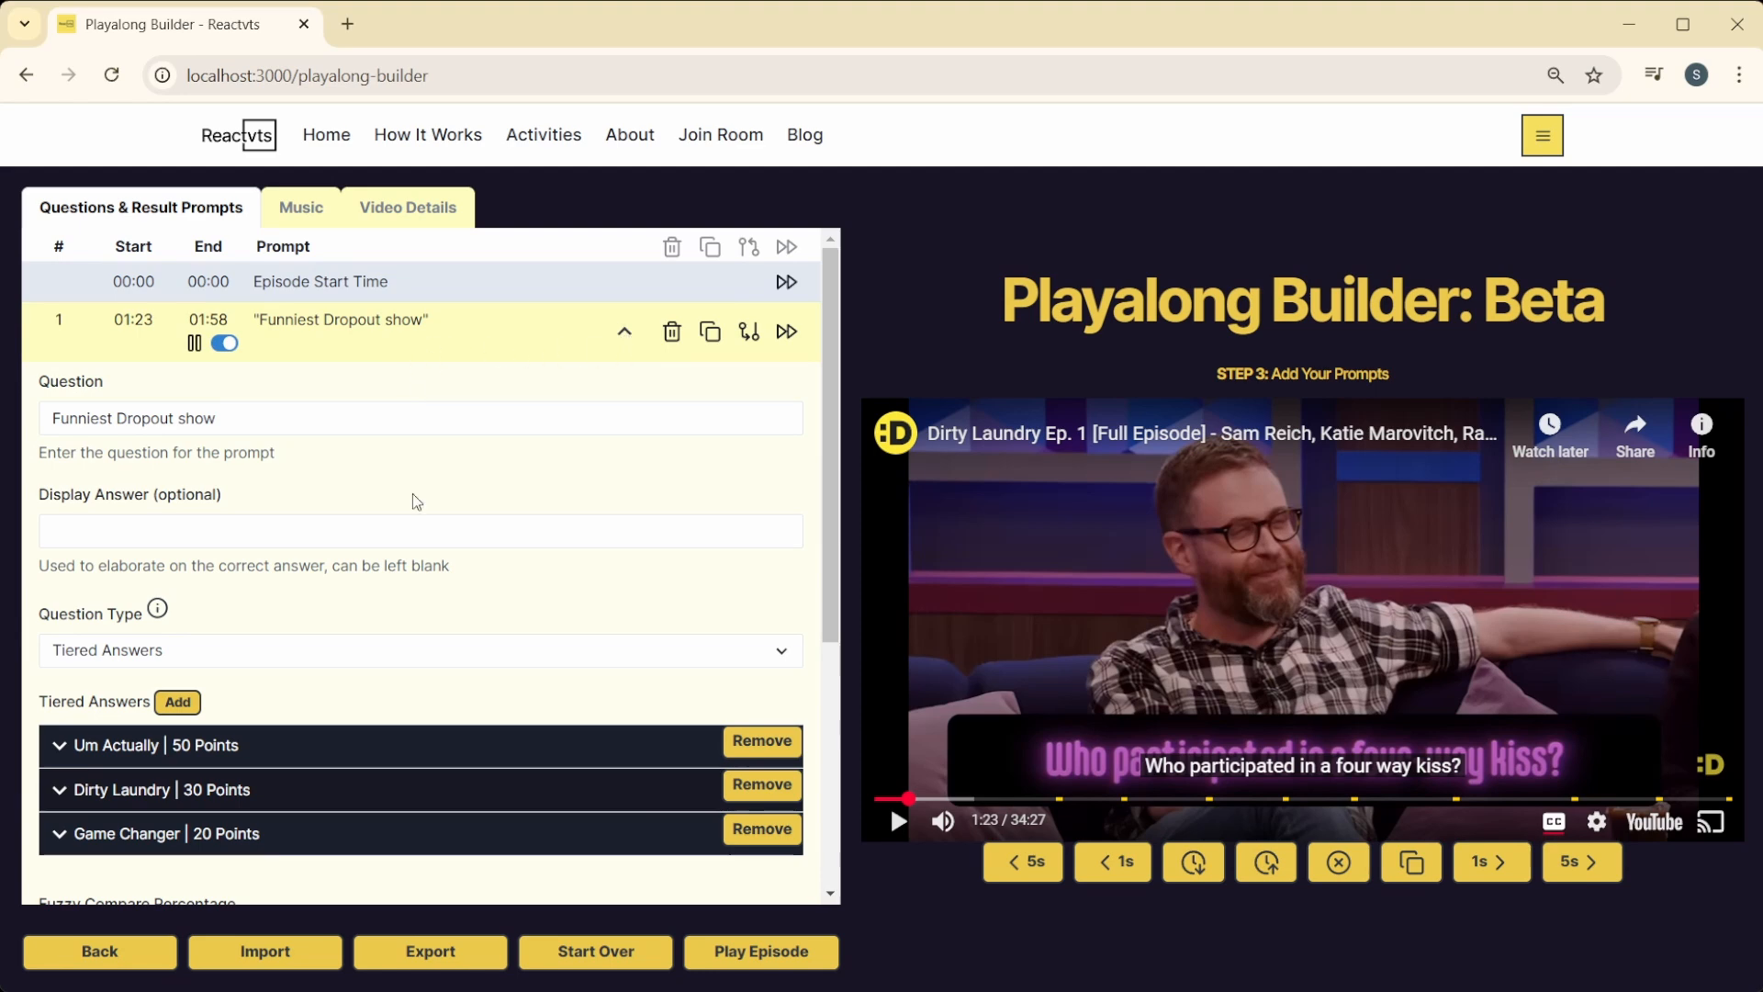
{"action": "left_click", "coordinate": [582, 341]}
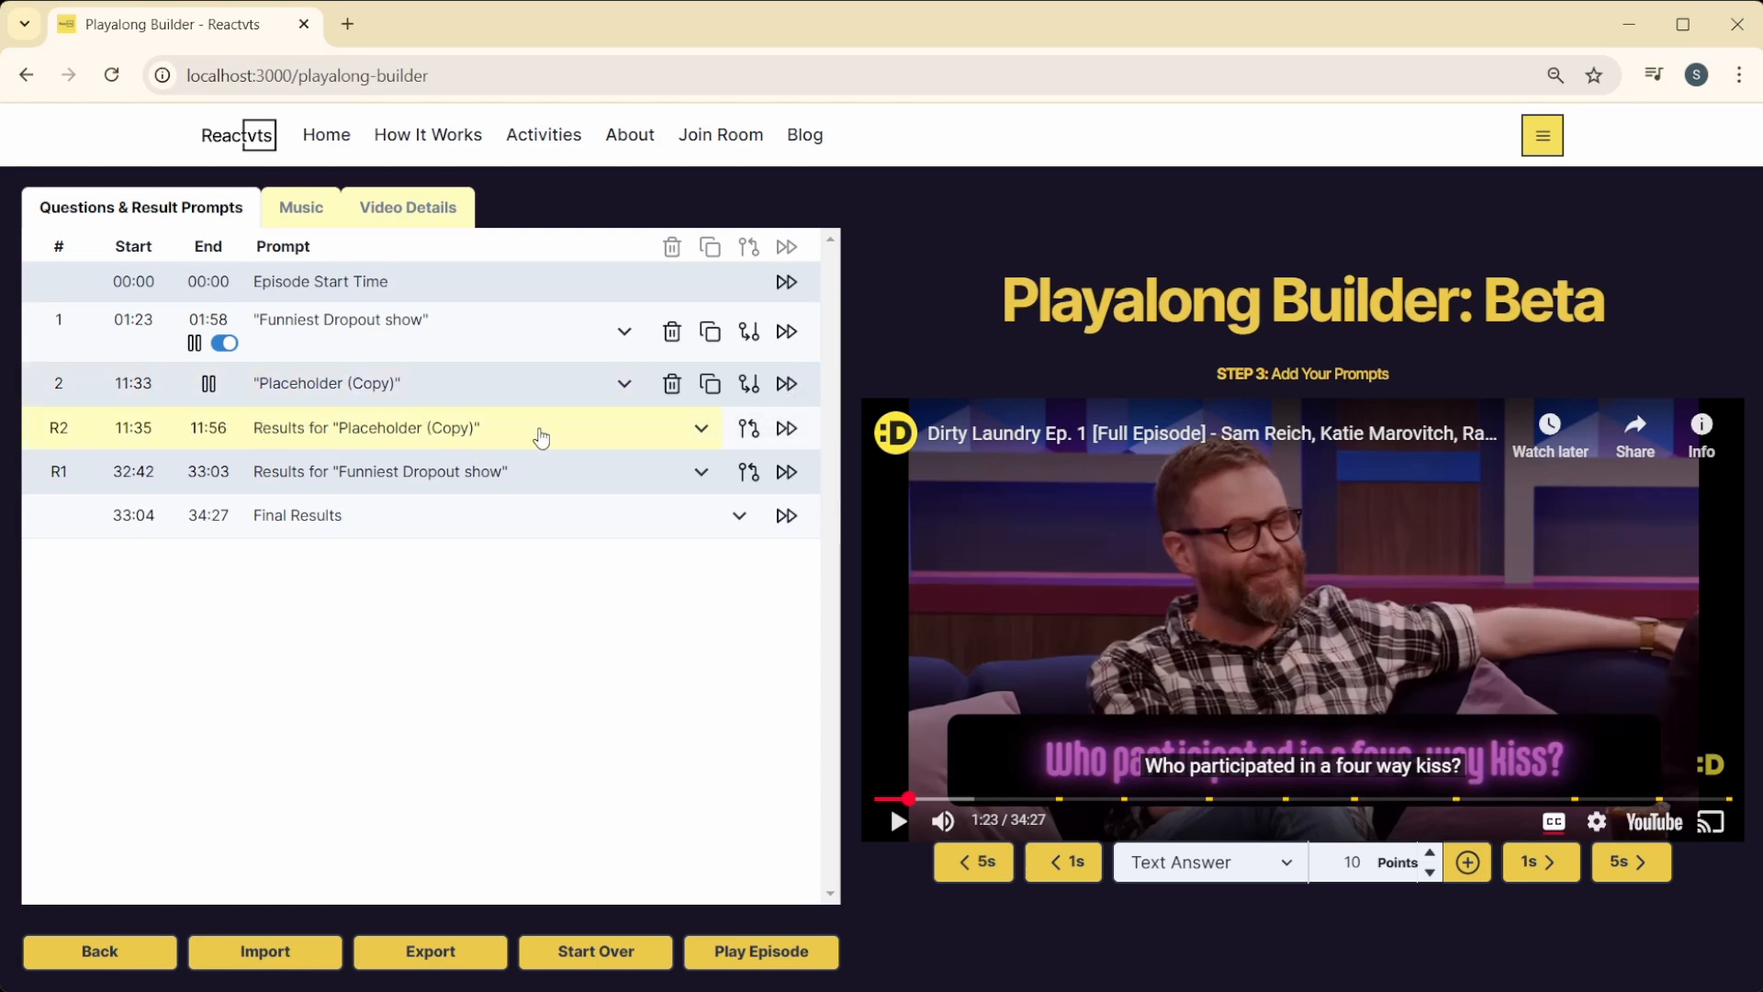
Step: Jump the video to the start of result prompt R2 and review its result type setting
{"action": "left_click", "coordinate": [787, 429]}
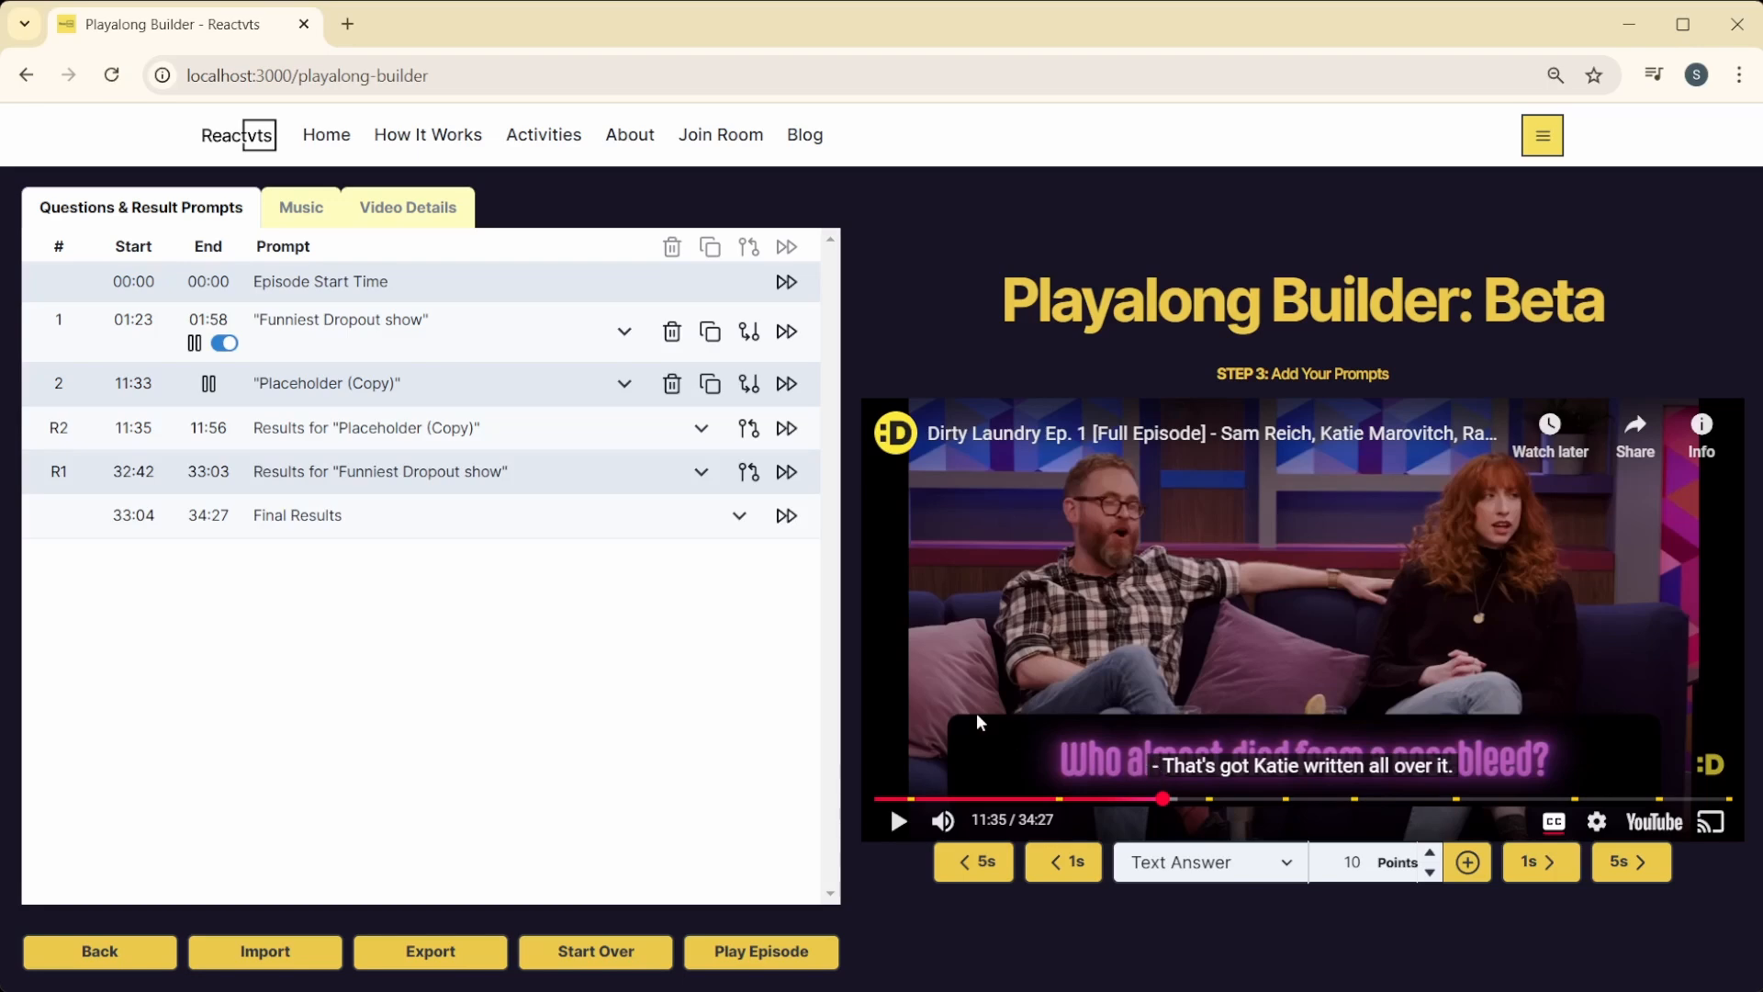
{"action": "left_click", "coordinate": [425, 433]}
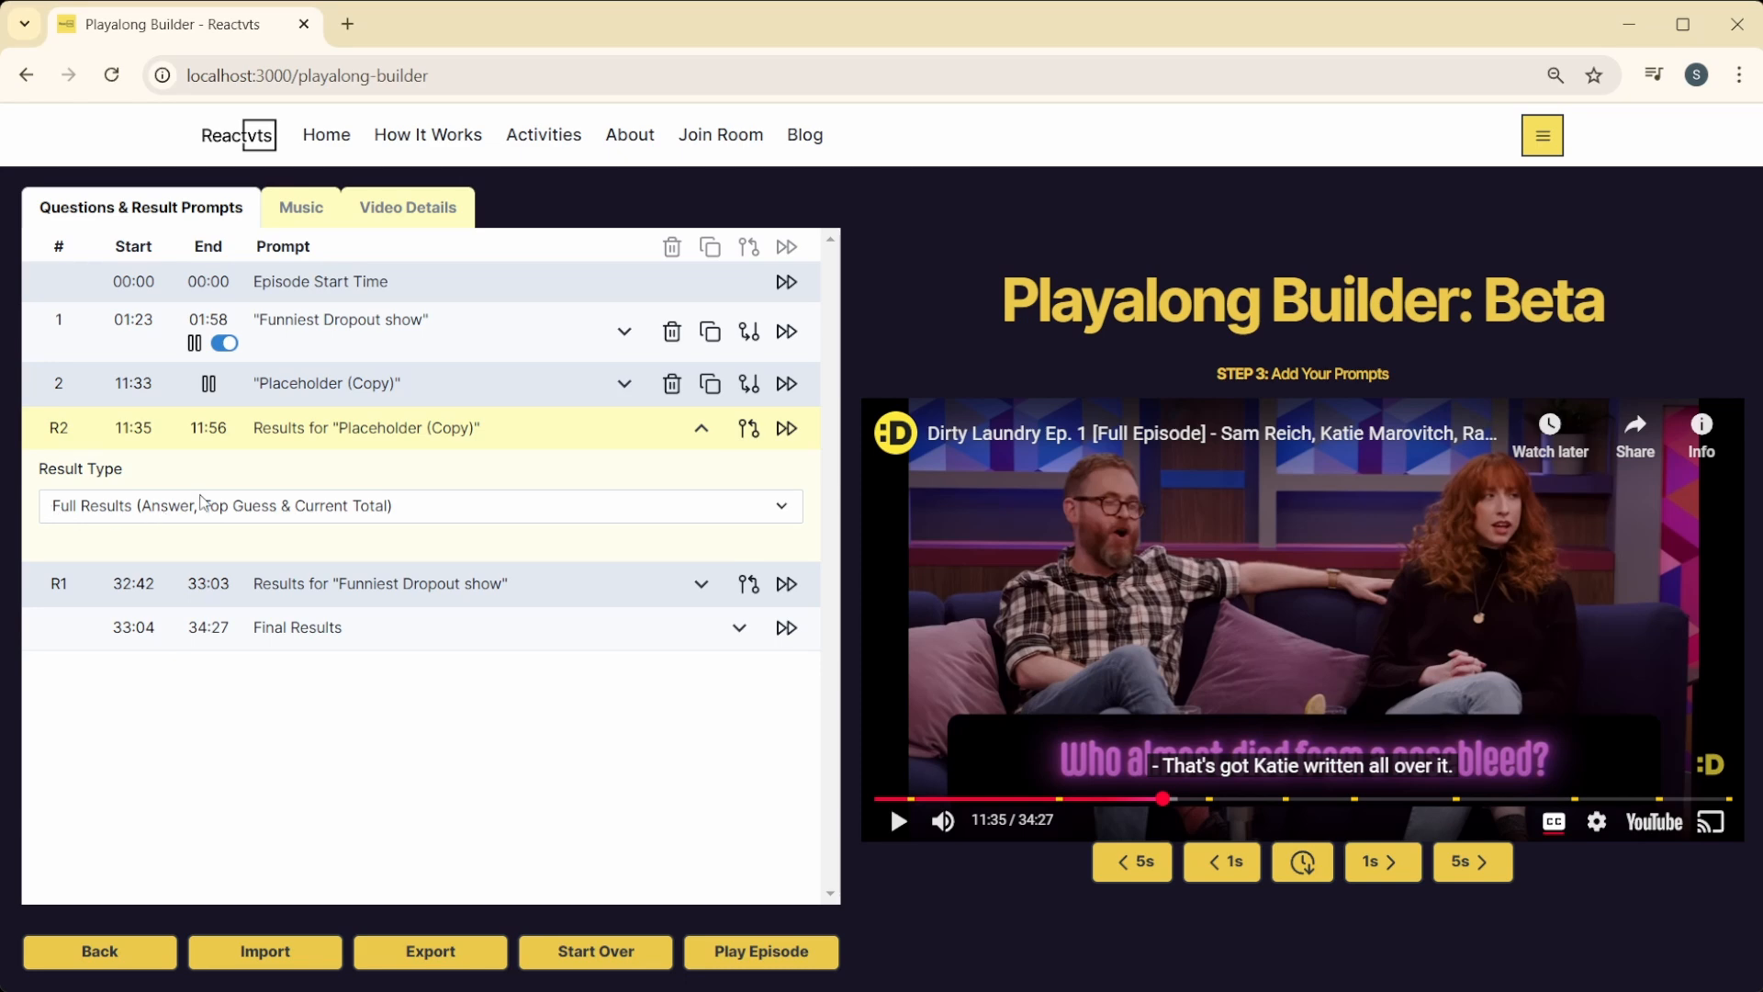
{"action": "left_click", "coordinate": [442, 513]}
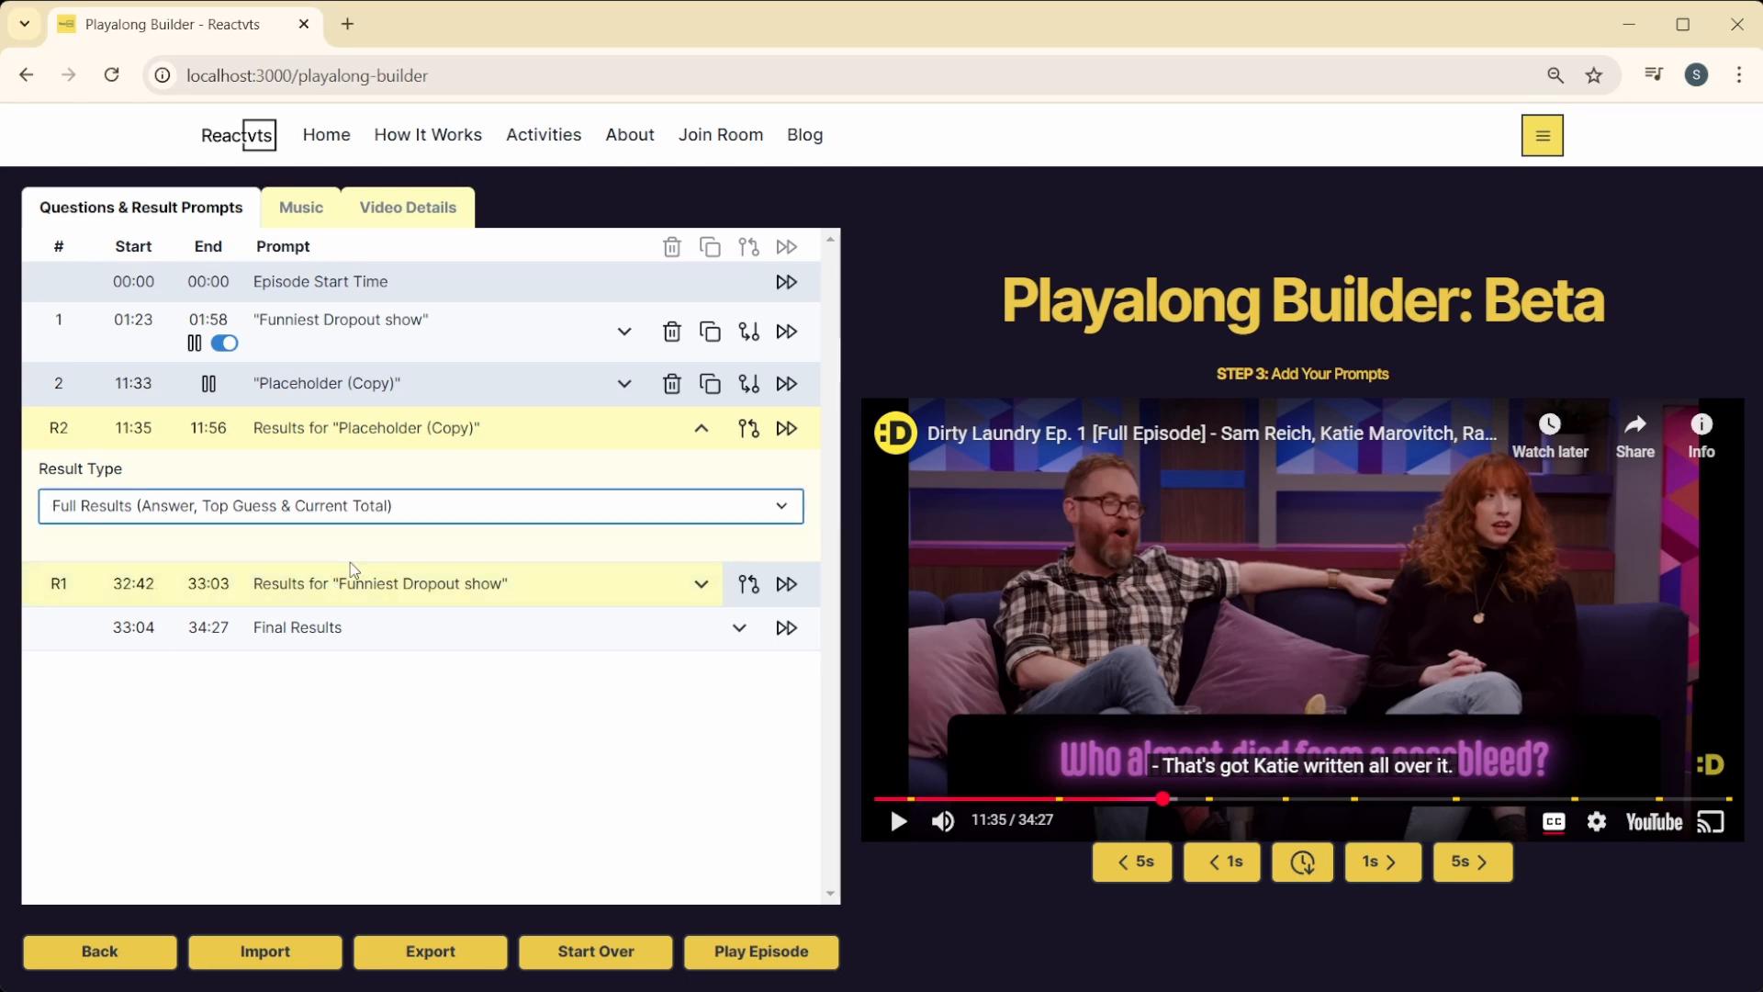
{"action": "left_click", "coordinate": [557, 454]}
{"action": "left_click", "coordinate": [377, 430]}
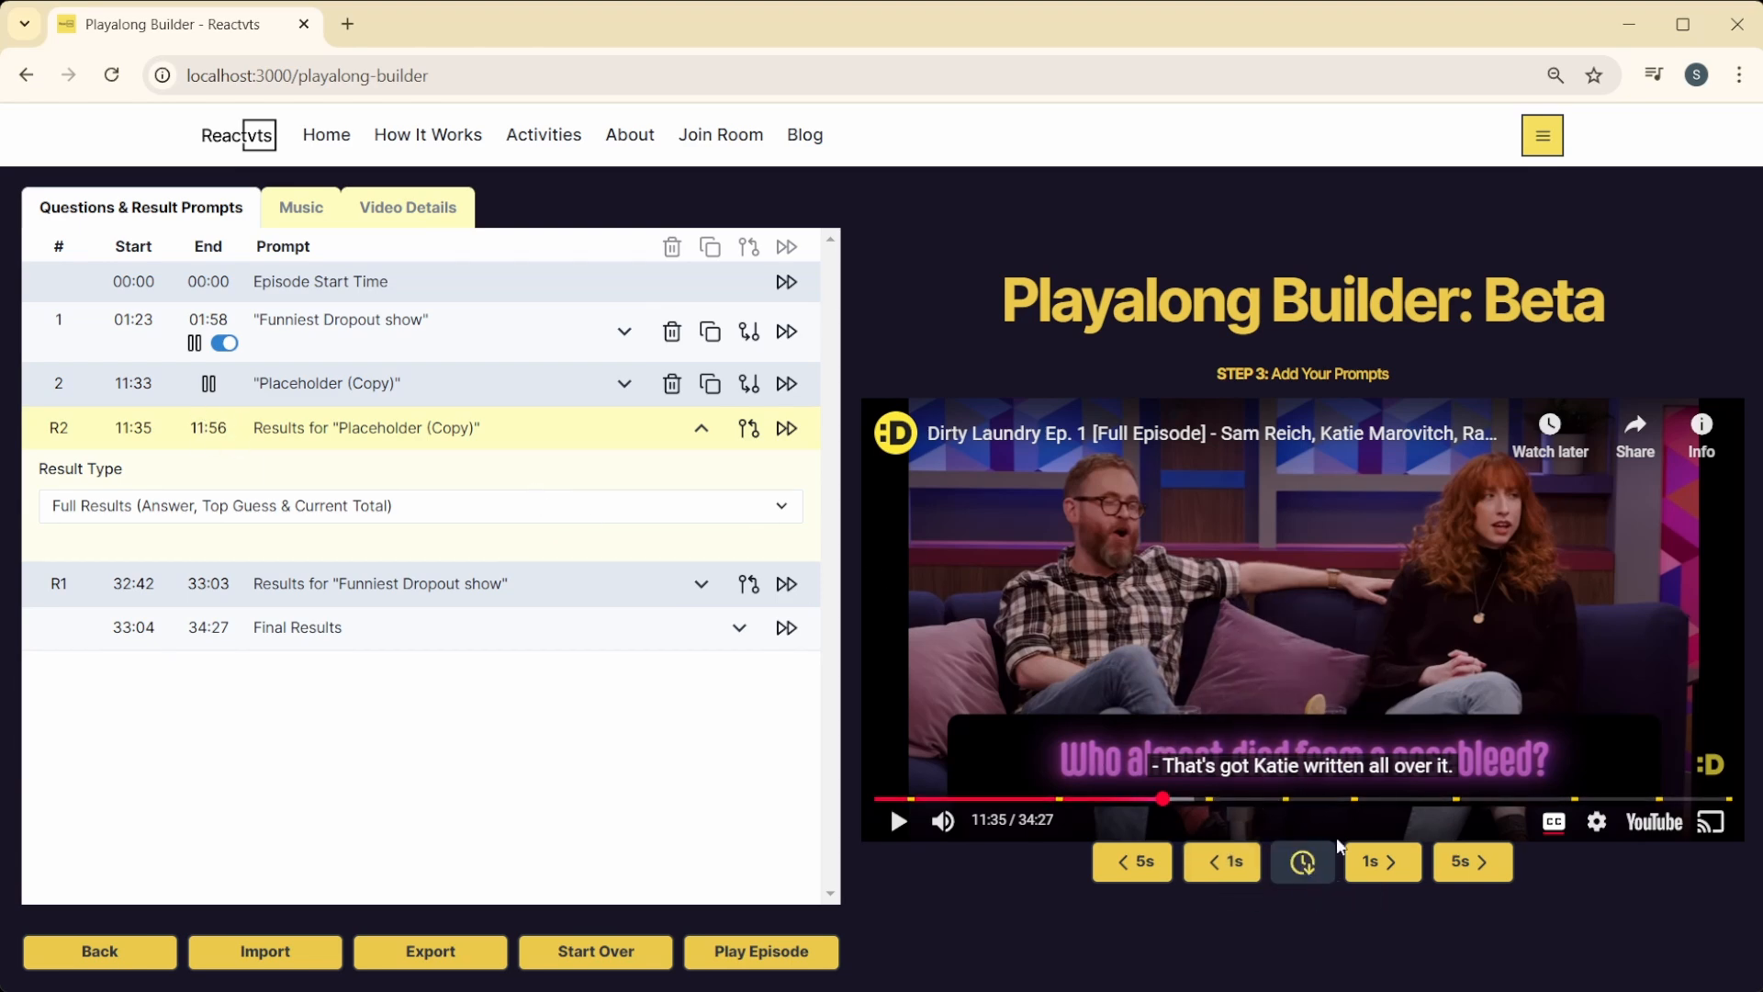
Step: Move the video forward three seconds and set result prompt R2's start time to 11:38
{"action": "left_click", "coordinate": [1382, 862]}
{"action": "left_click", "coordinate": [1391, 863]}
{"action": "left_click", "coordinate": [1399, 867]}
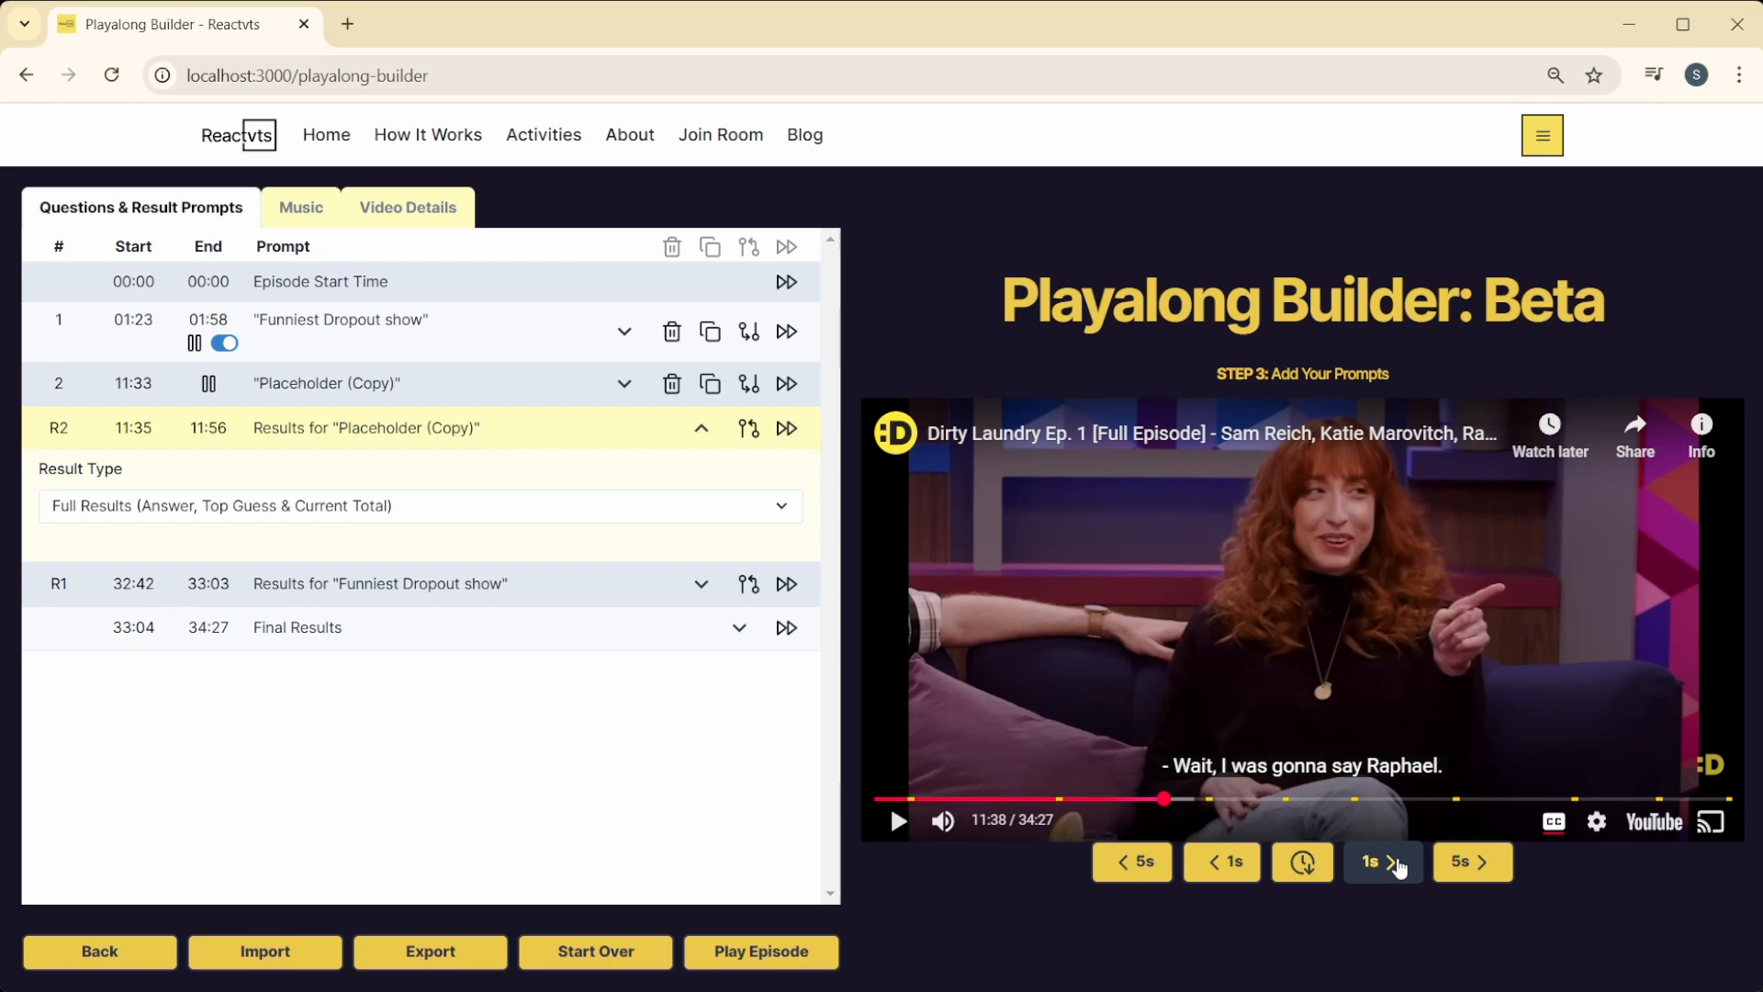
{"action": "left_click", "coordinate": [1302, 862]}
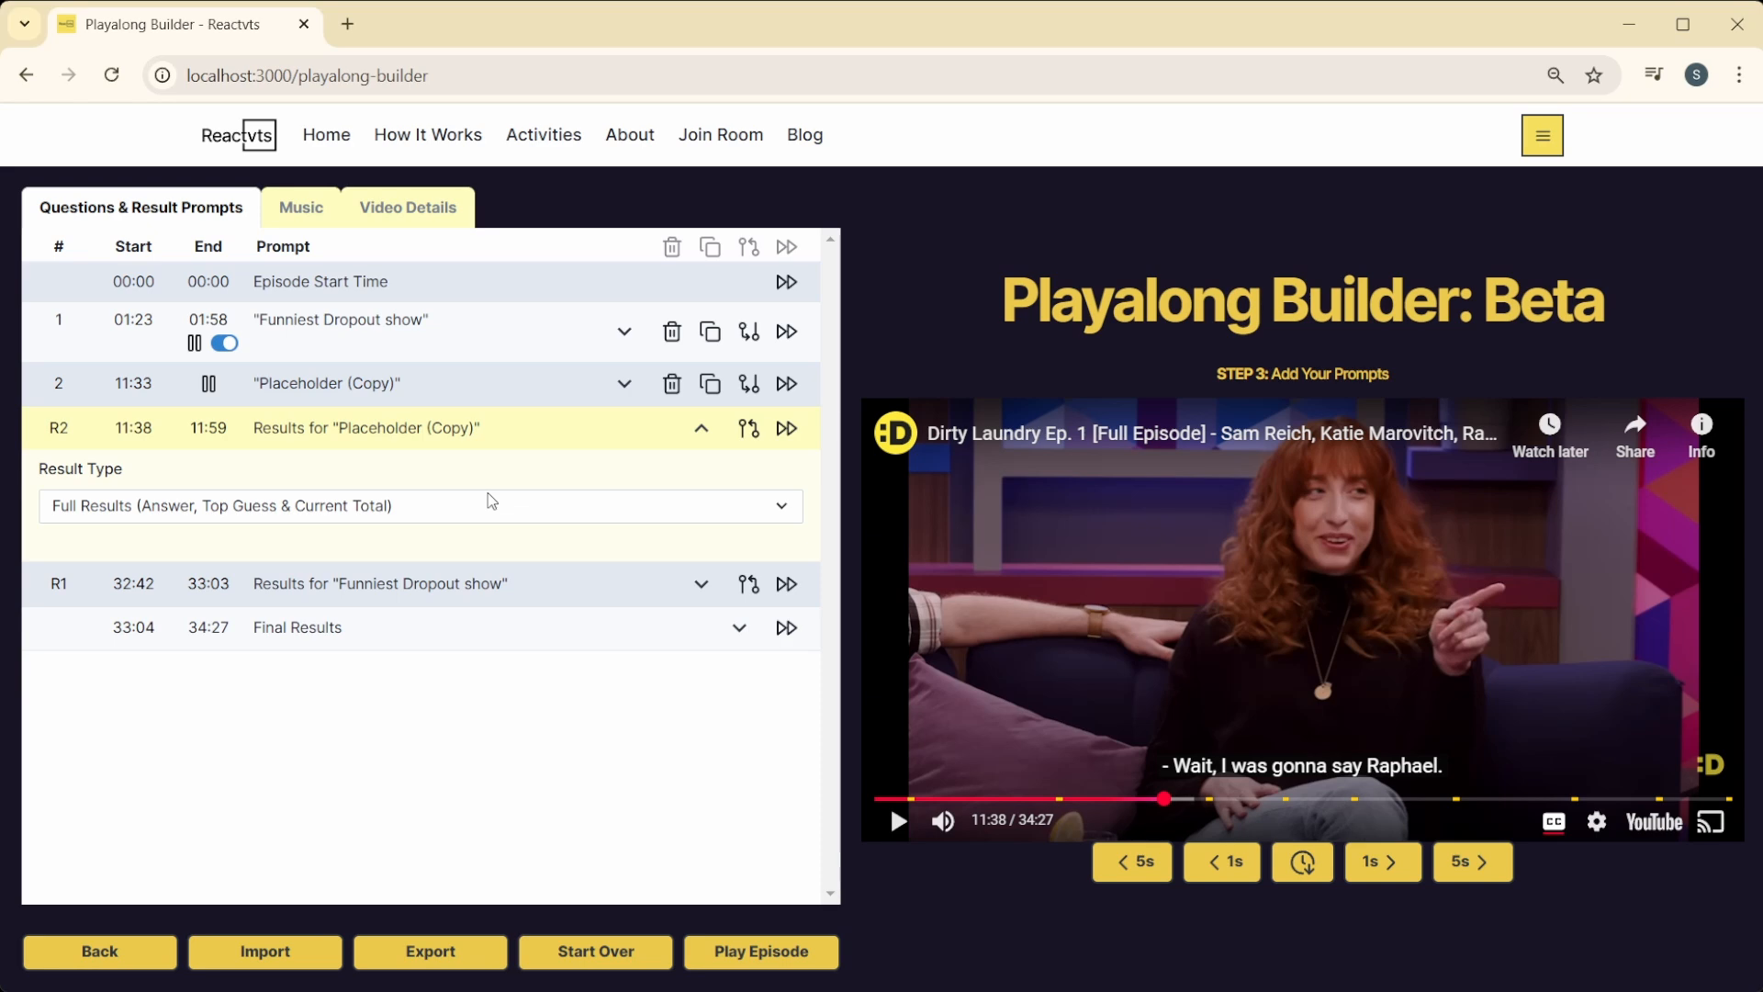
Step: Change result prompt R2's result type to Quick Results (Just Show the Answer)
{"action": "left_click", "coordinate": [463, 505]}
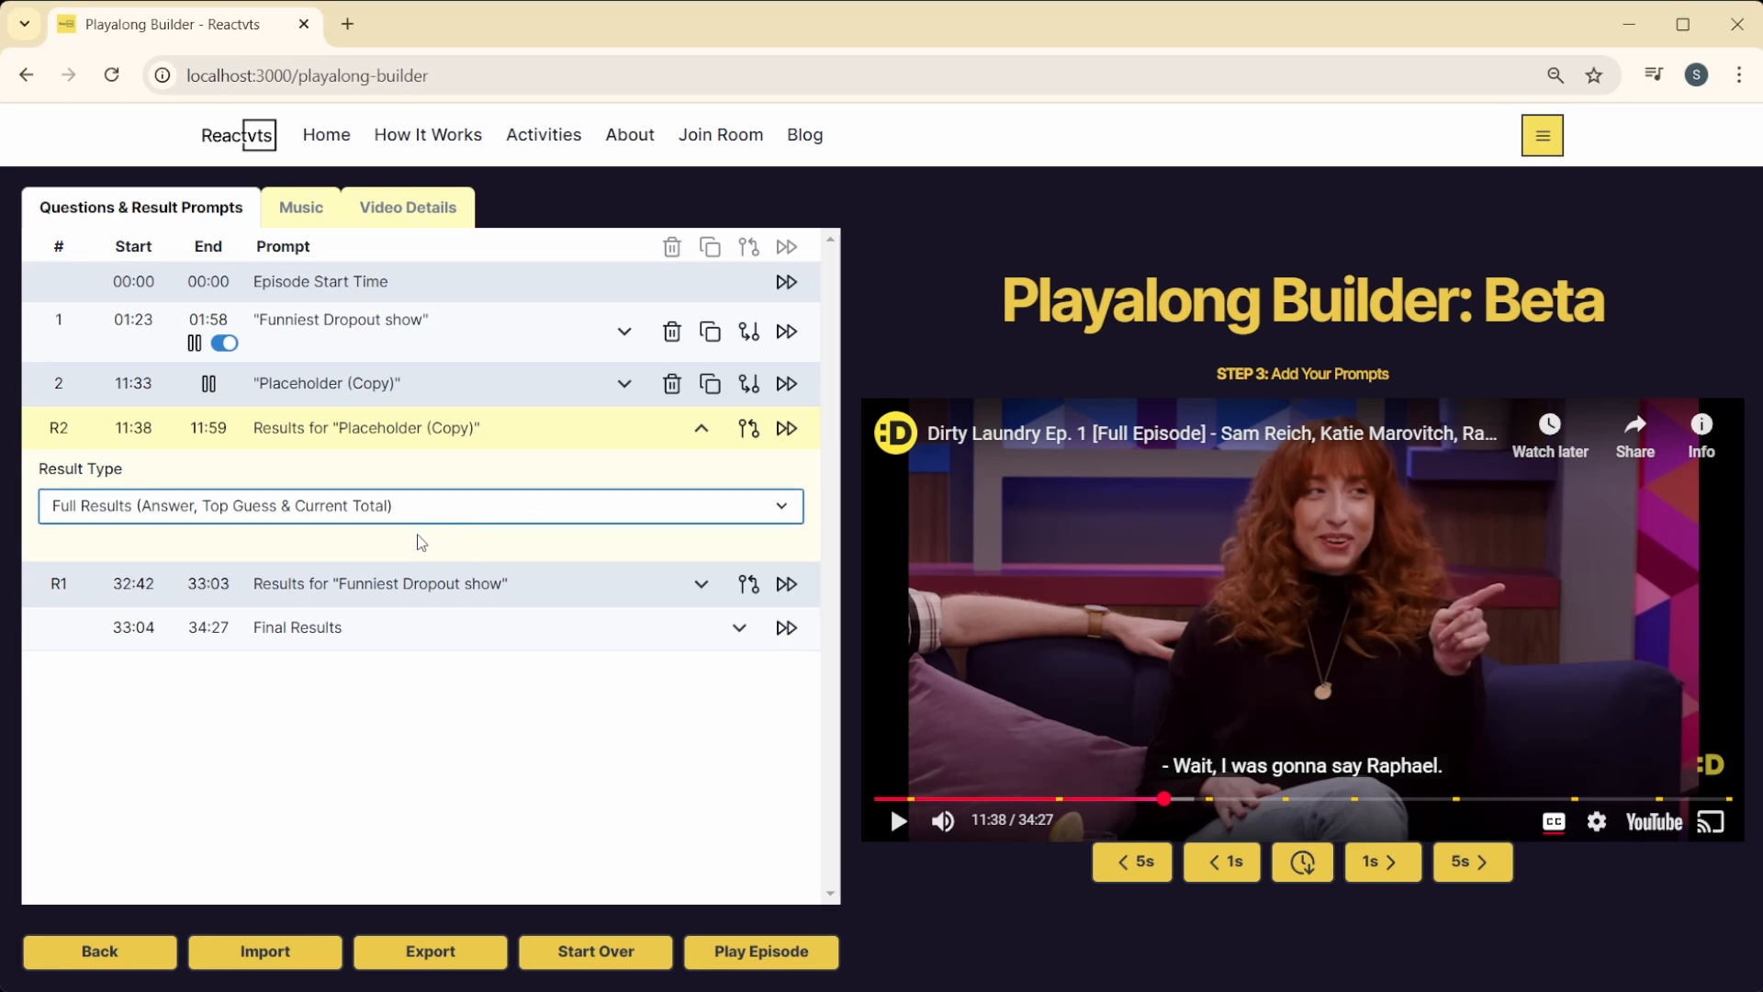
{"action": "left_click", "coordinate": [415, 566]}
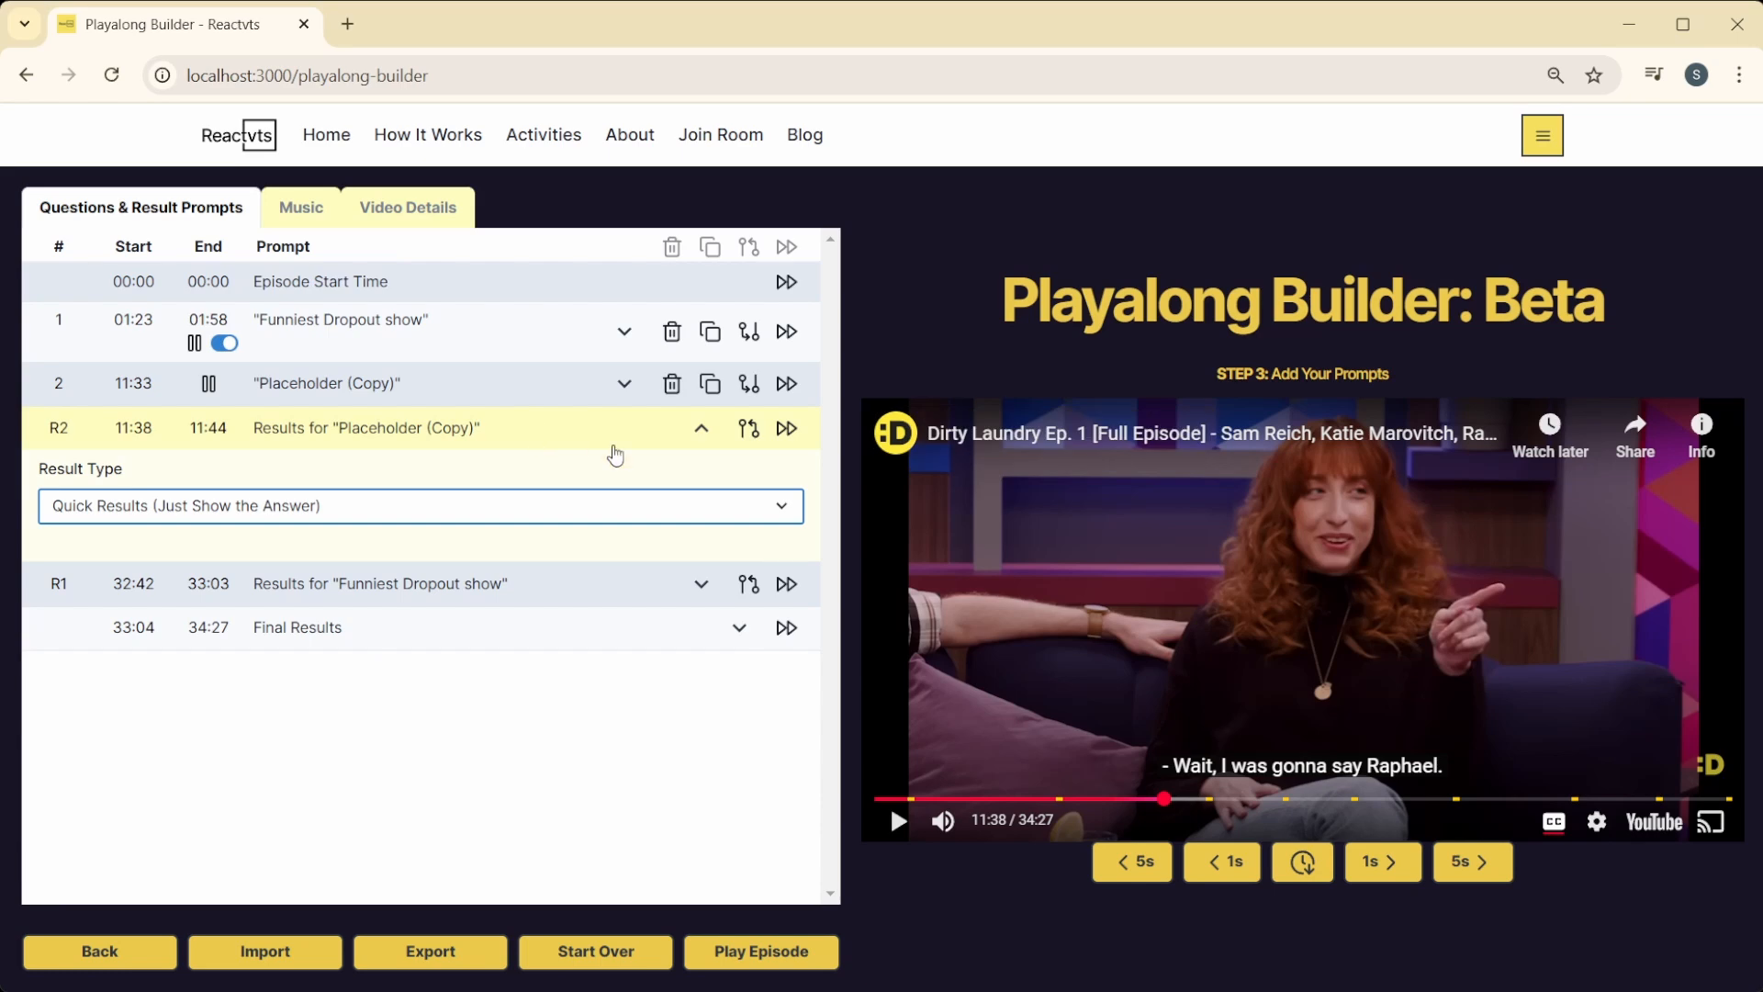
{"action": "left_click", "coordinate": [562, 435]}
{"action": "left_click", "coordinate": [442, 428]}
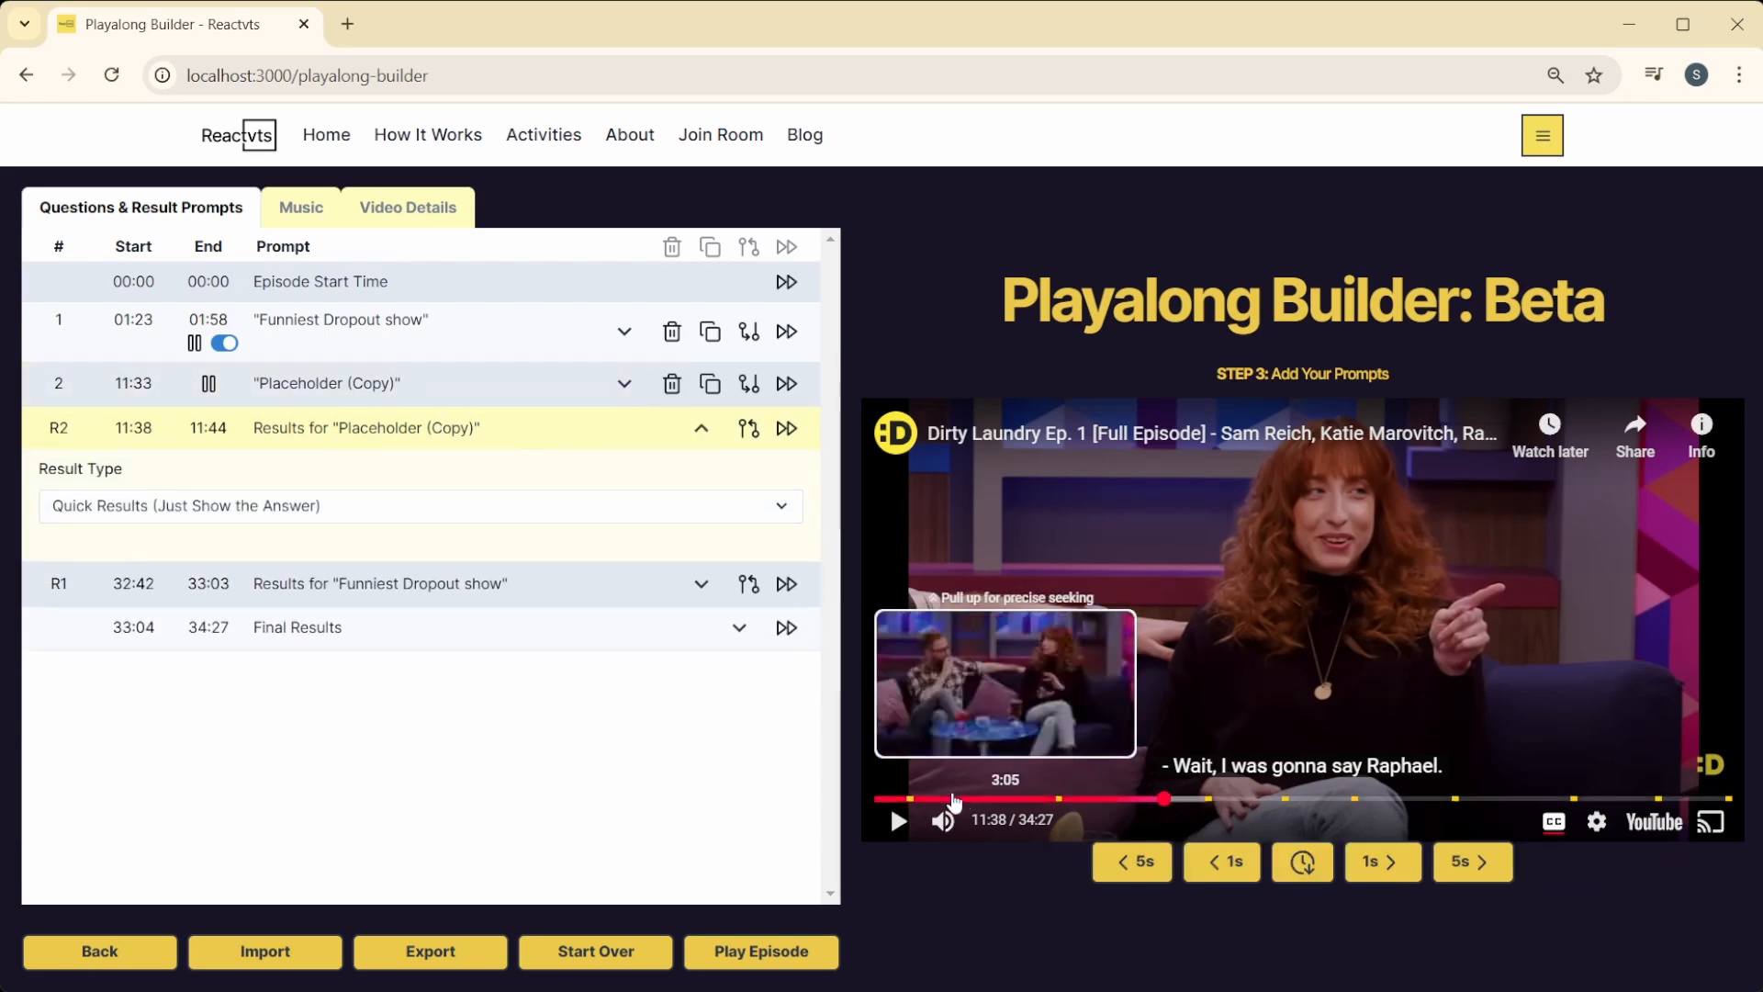
Step: Try to set result prompt R2's start time to 01:49, earlier than its question
{"action": "left_click", "coordinate": [918, 799]}
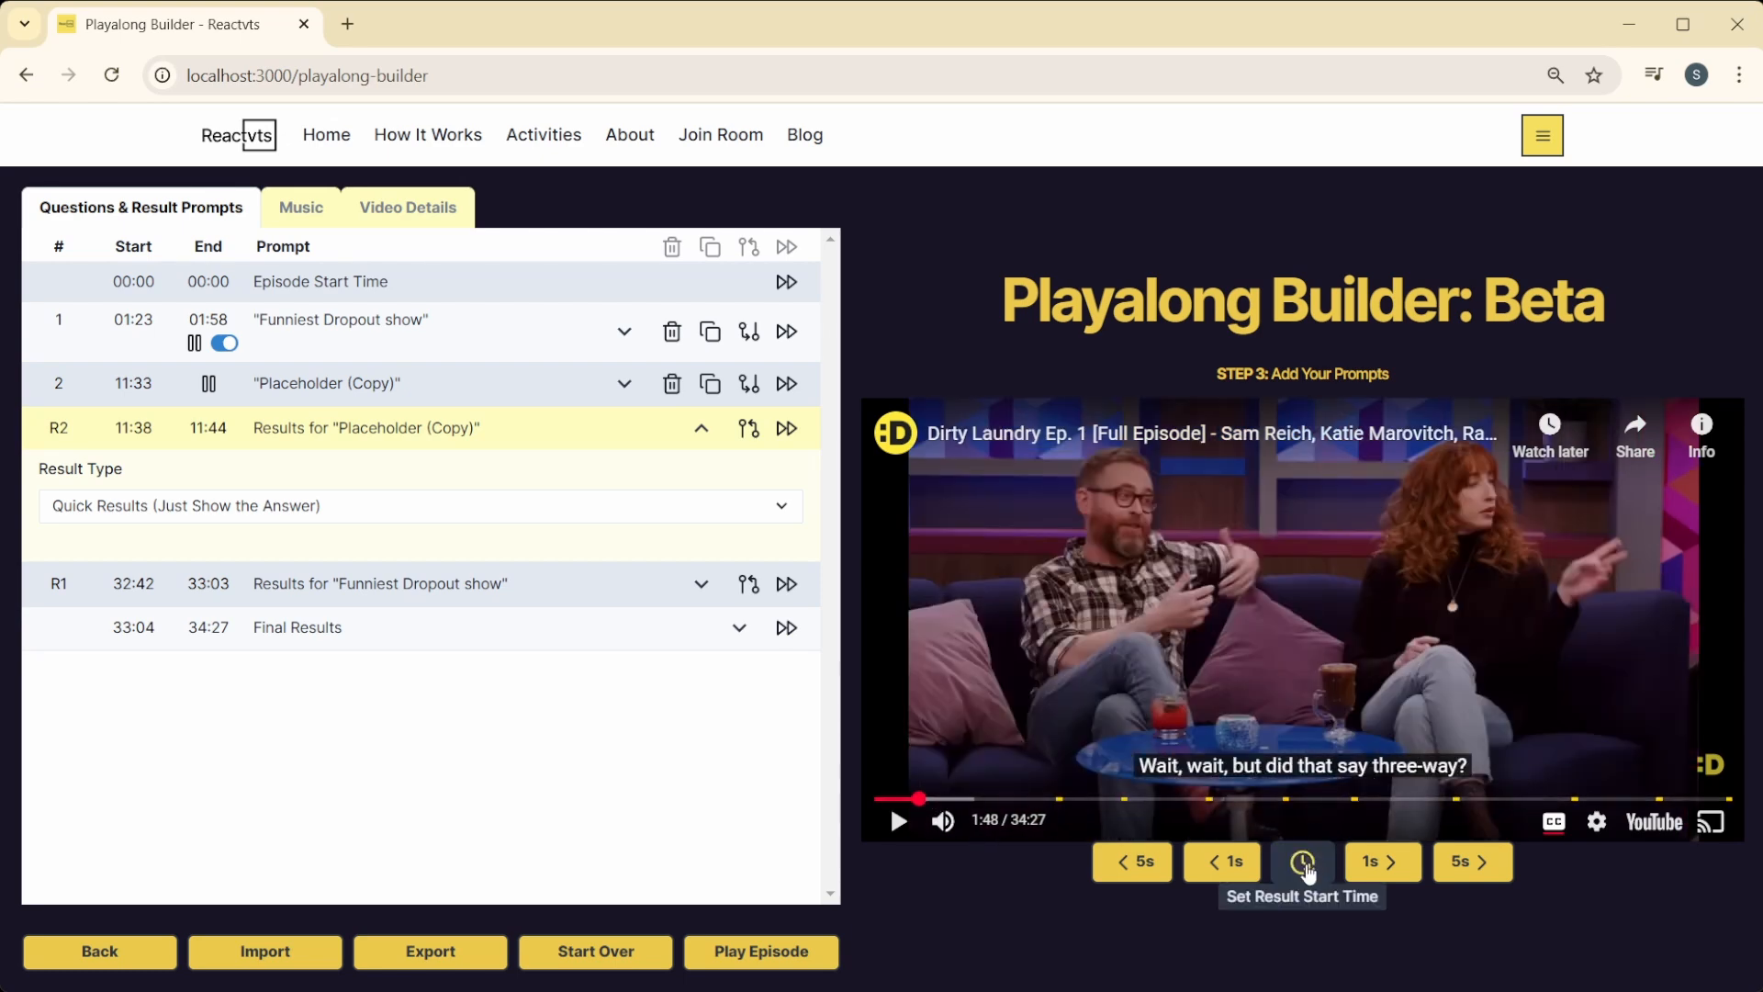
{"action": "left_click", "coordinate": [1304, 865]}
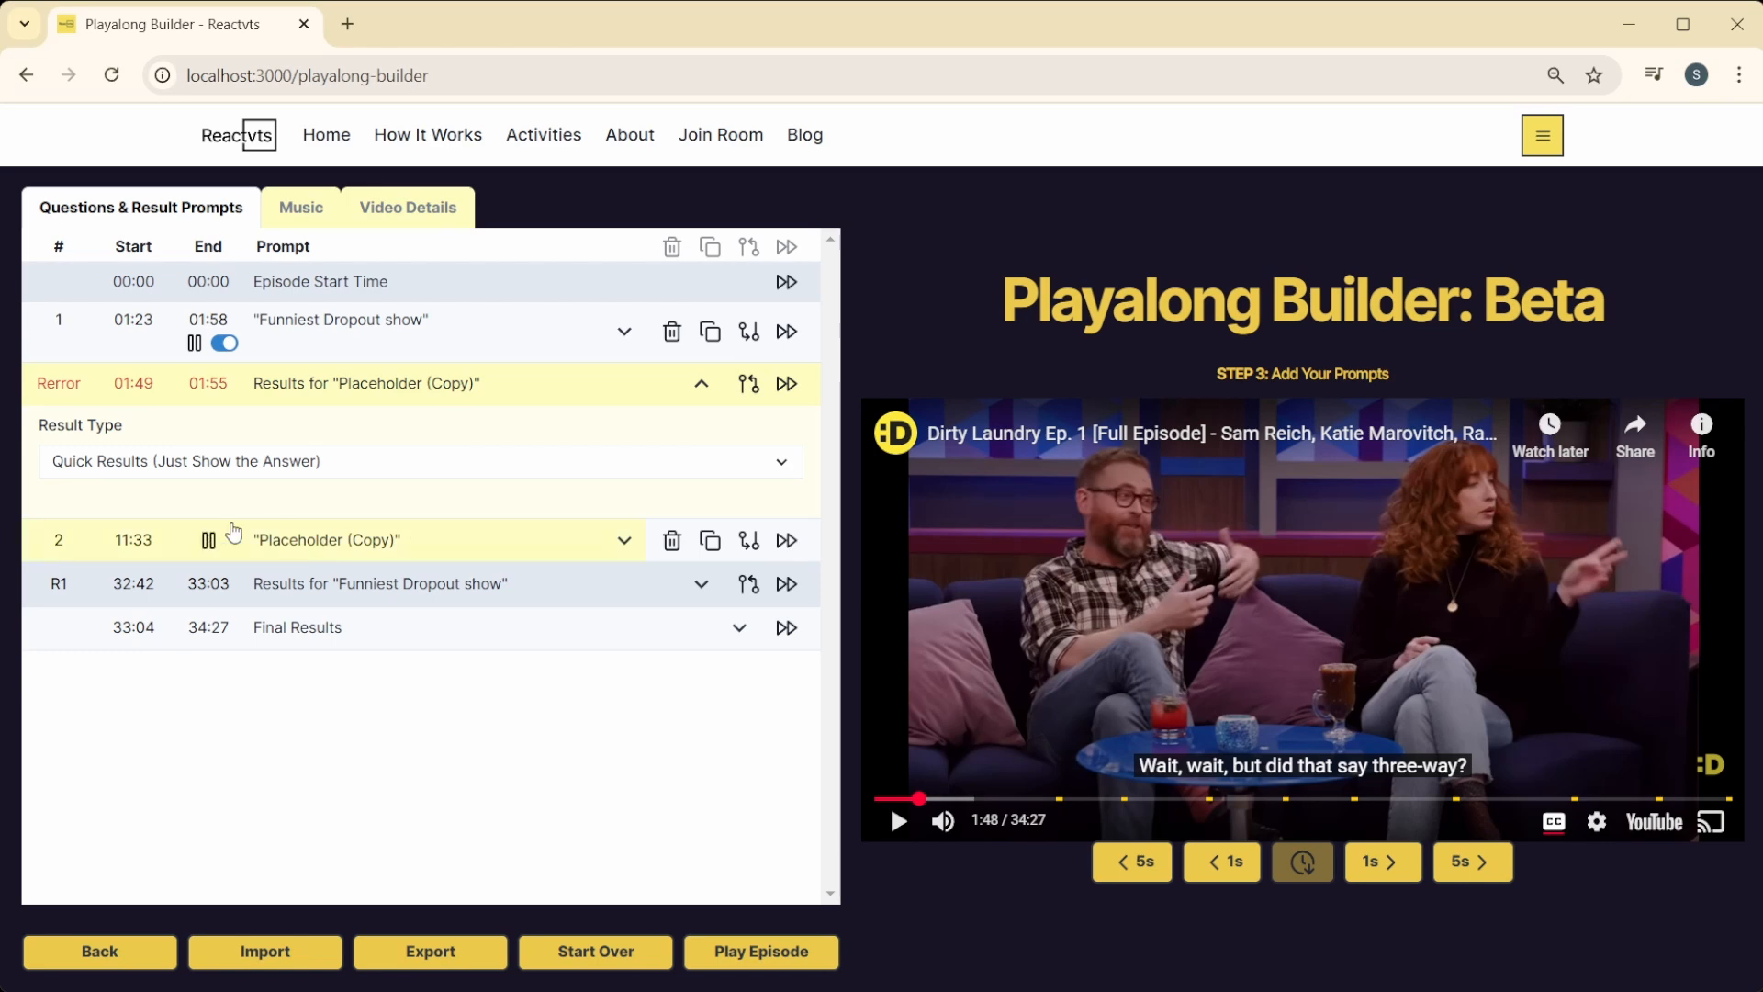
Step: Set the start time of the "Placeholder (Copy)" result prompt to 12:08, after question 2, and collapse it
{"action": "left_click", "coordinate": [790, 542]}
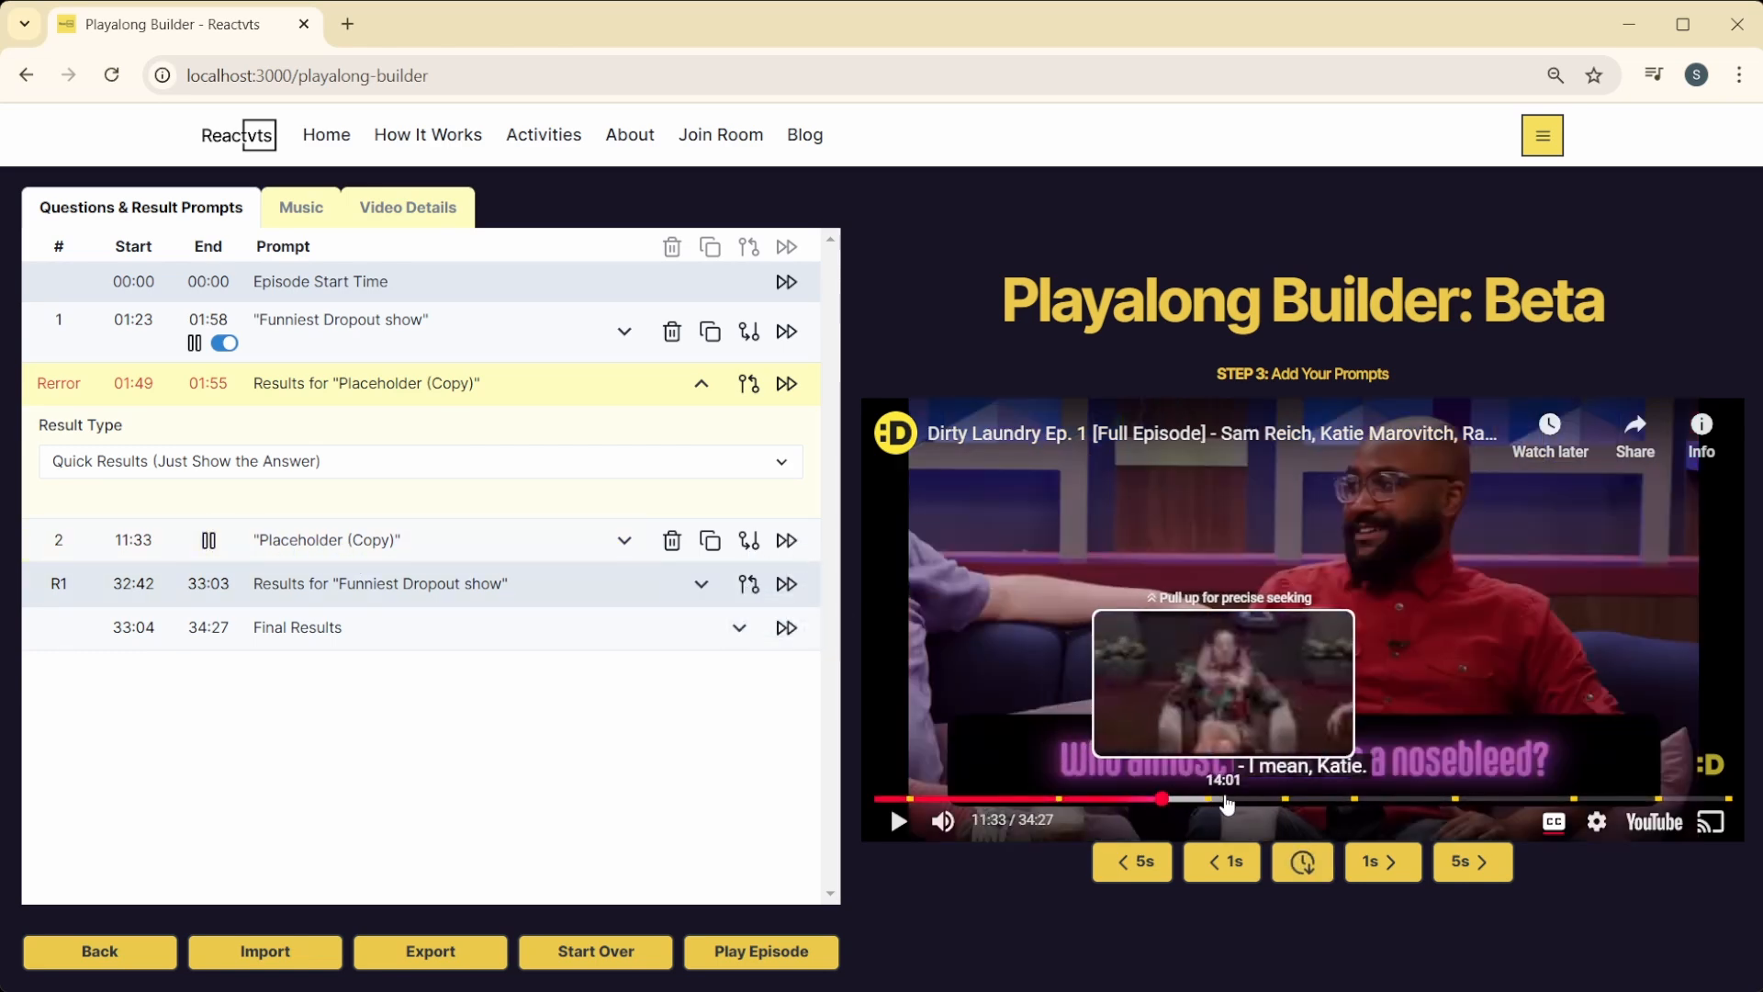
{"action": "left_click", "coordinate": [1444, 865]}
{"action": "left_click", "coordinate": [1444, 865]}
{"action": "left_click", "coordinate": [1445, 865]}
{"action": "left_click", "coordinate": [1444, 865]}
{"action": "left_click", "coordinate": [1444, 865]}
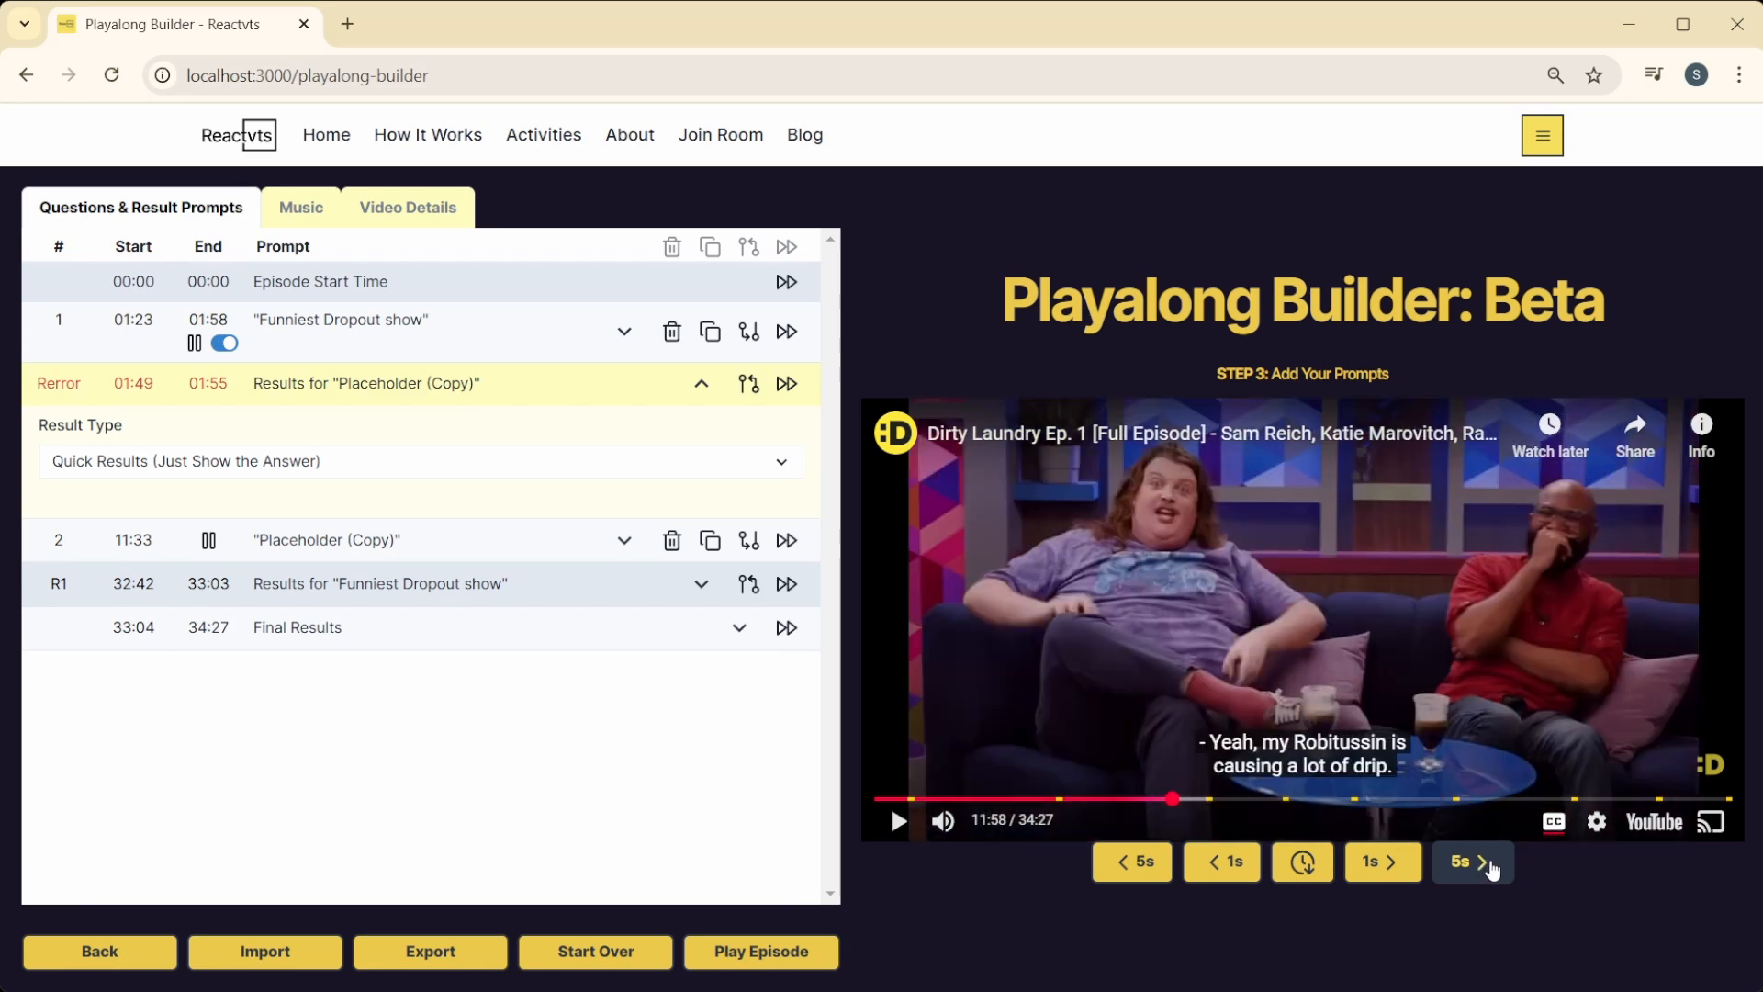
{"action": "left_click", "coordinate": [1444, 865]}
{"action": "left_click", "coordinate": [1445, 865]}
{"action": "left_click", "coordinate": [1311, 865]}
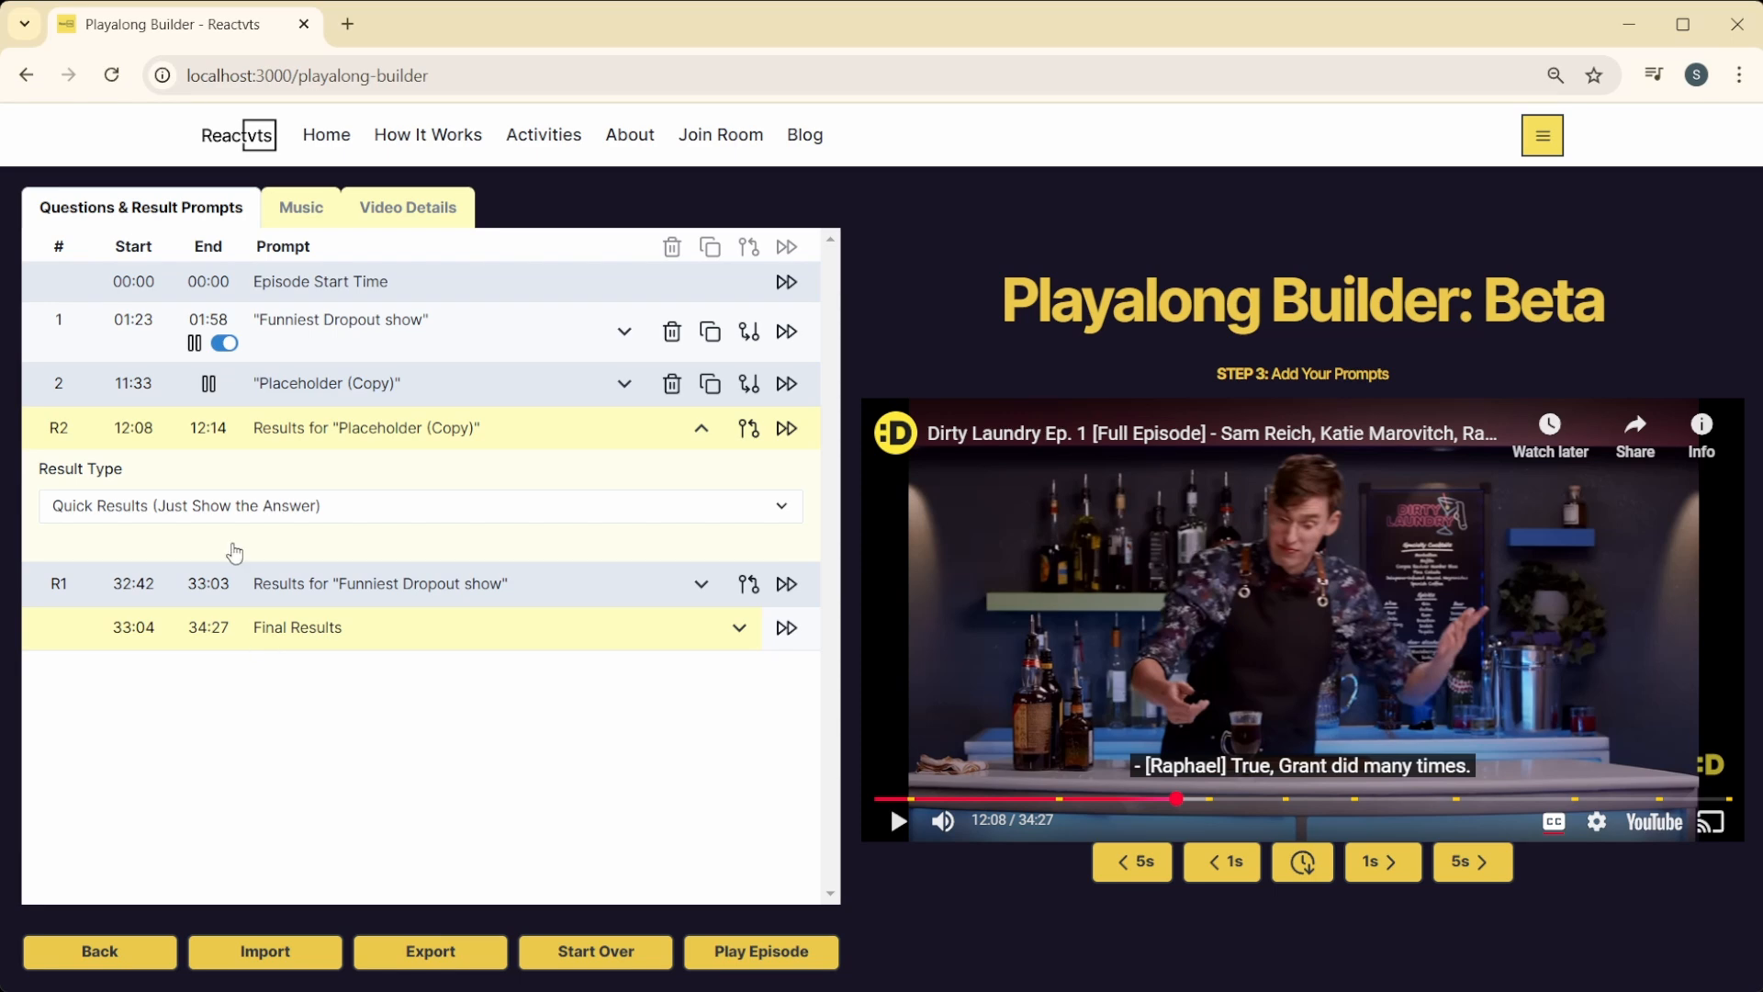
{"action": "left_click", "coordinate": [376, 455]}
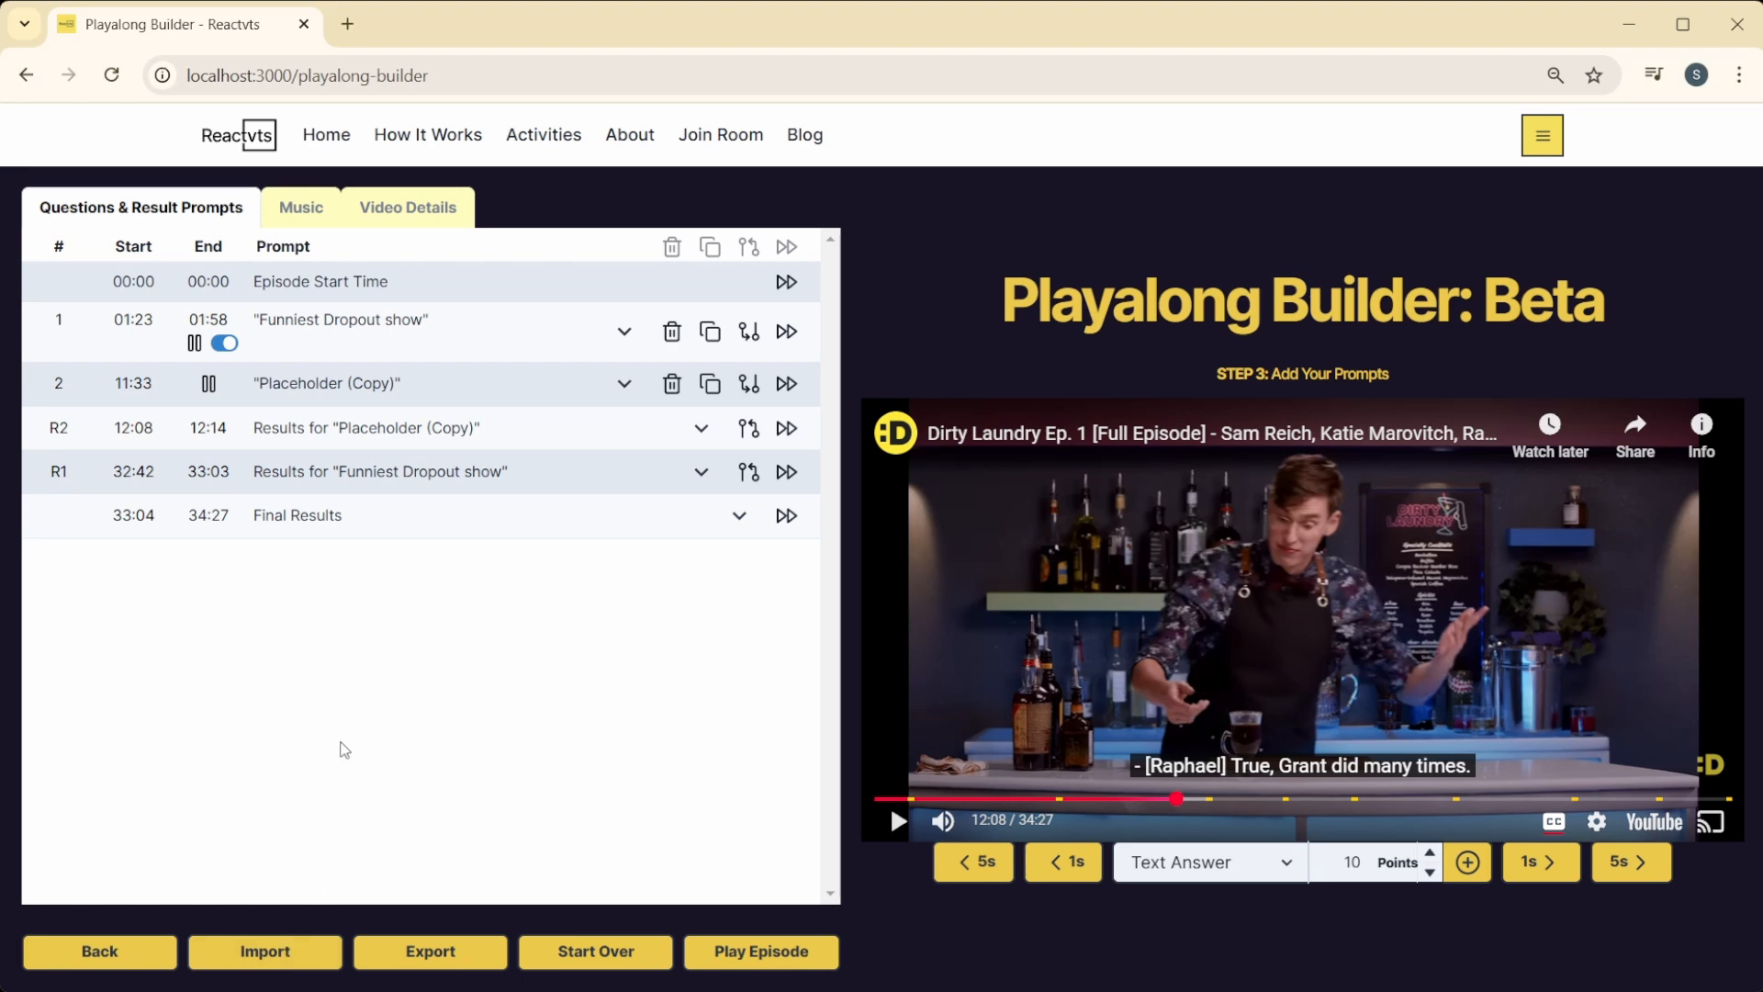
{"action": "left_click", "coordinate": [347, 430]}
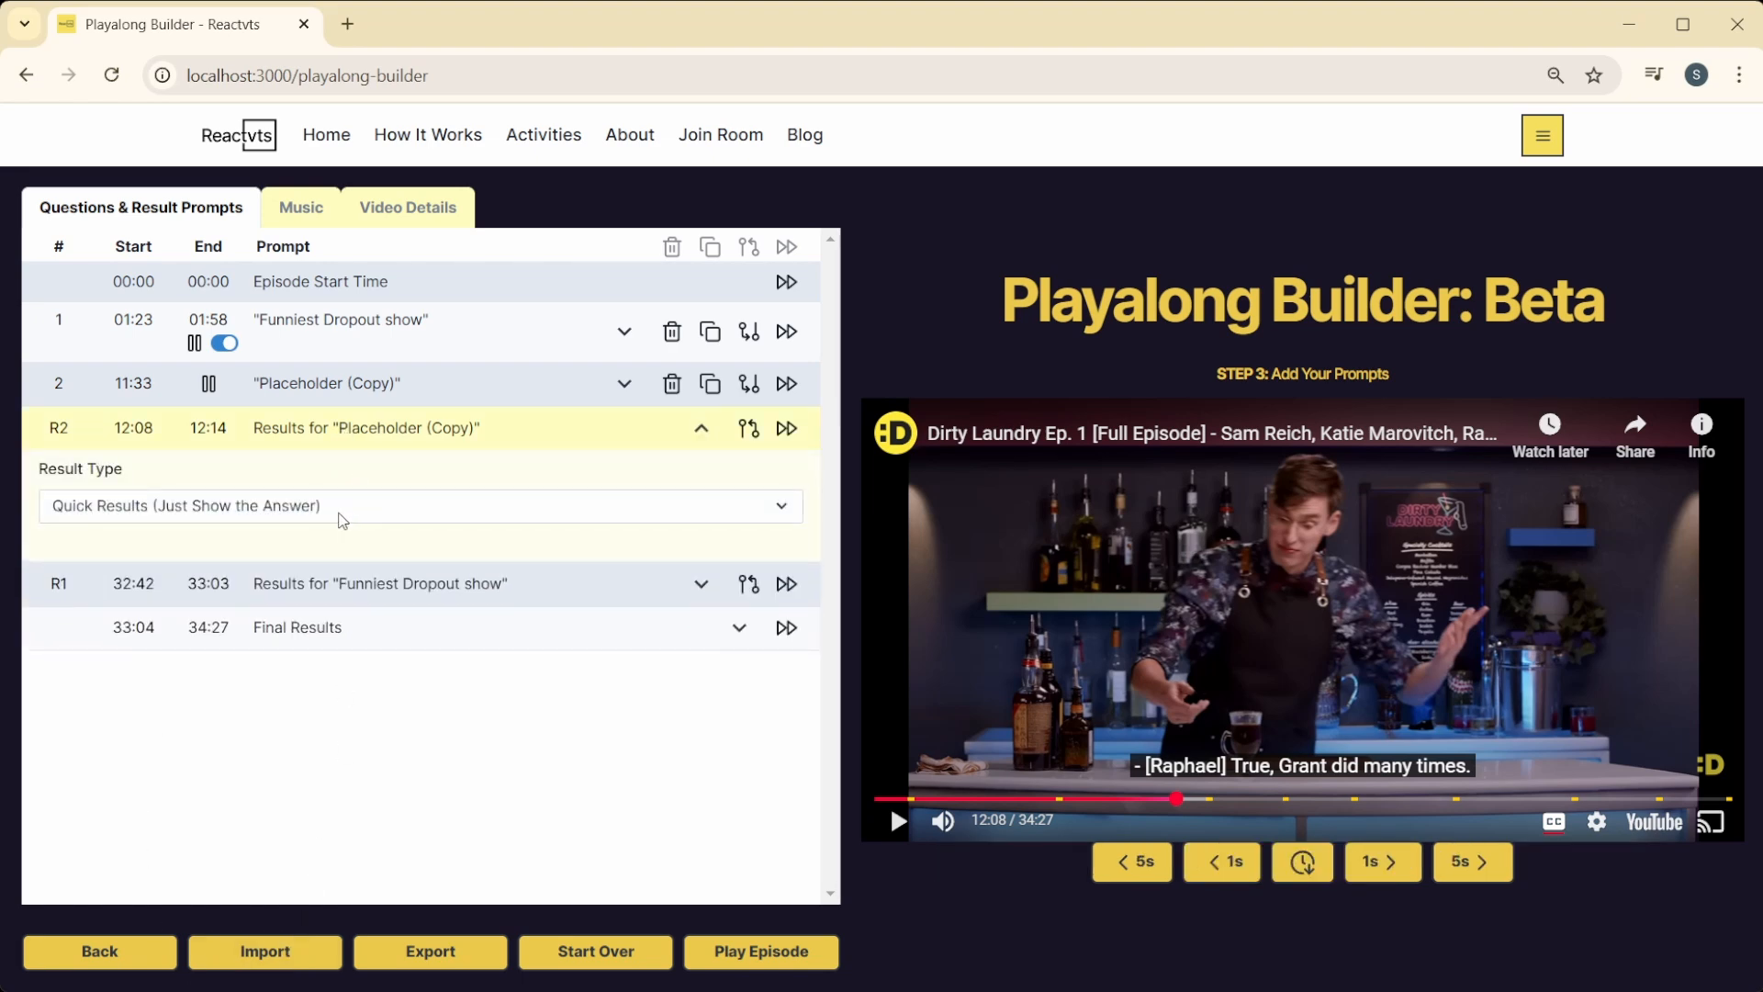
{"action": "left_click", "coordinate": [339, 426]}
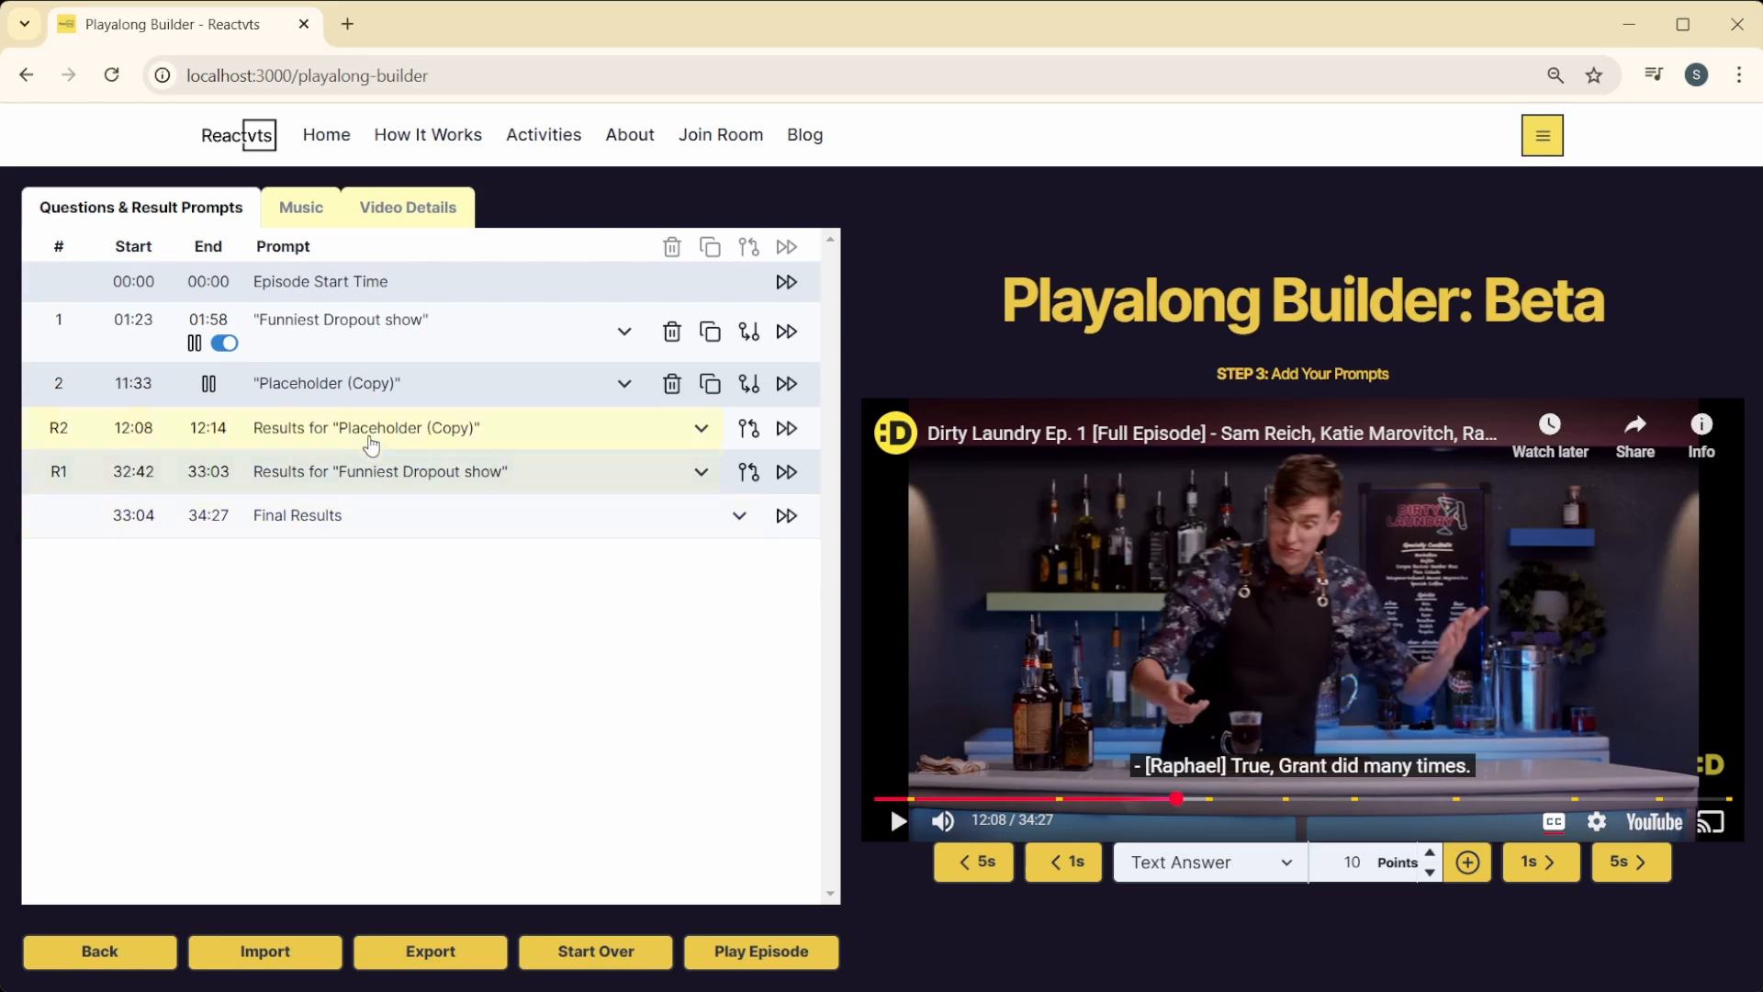
Step: Expand result prompt R1's tiered results and set the Game Changer tier's start time to 14:15
{"action": "left_click", "coordinate": [348, 473]}
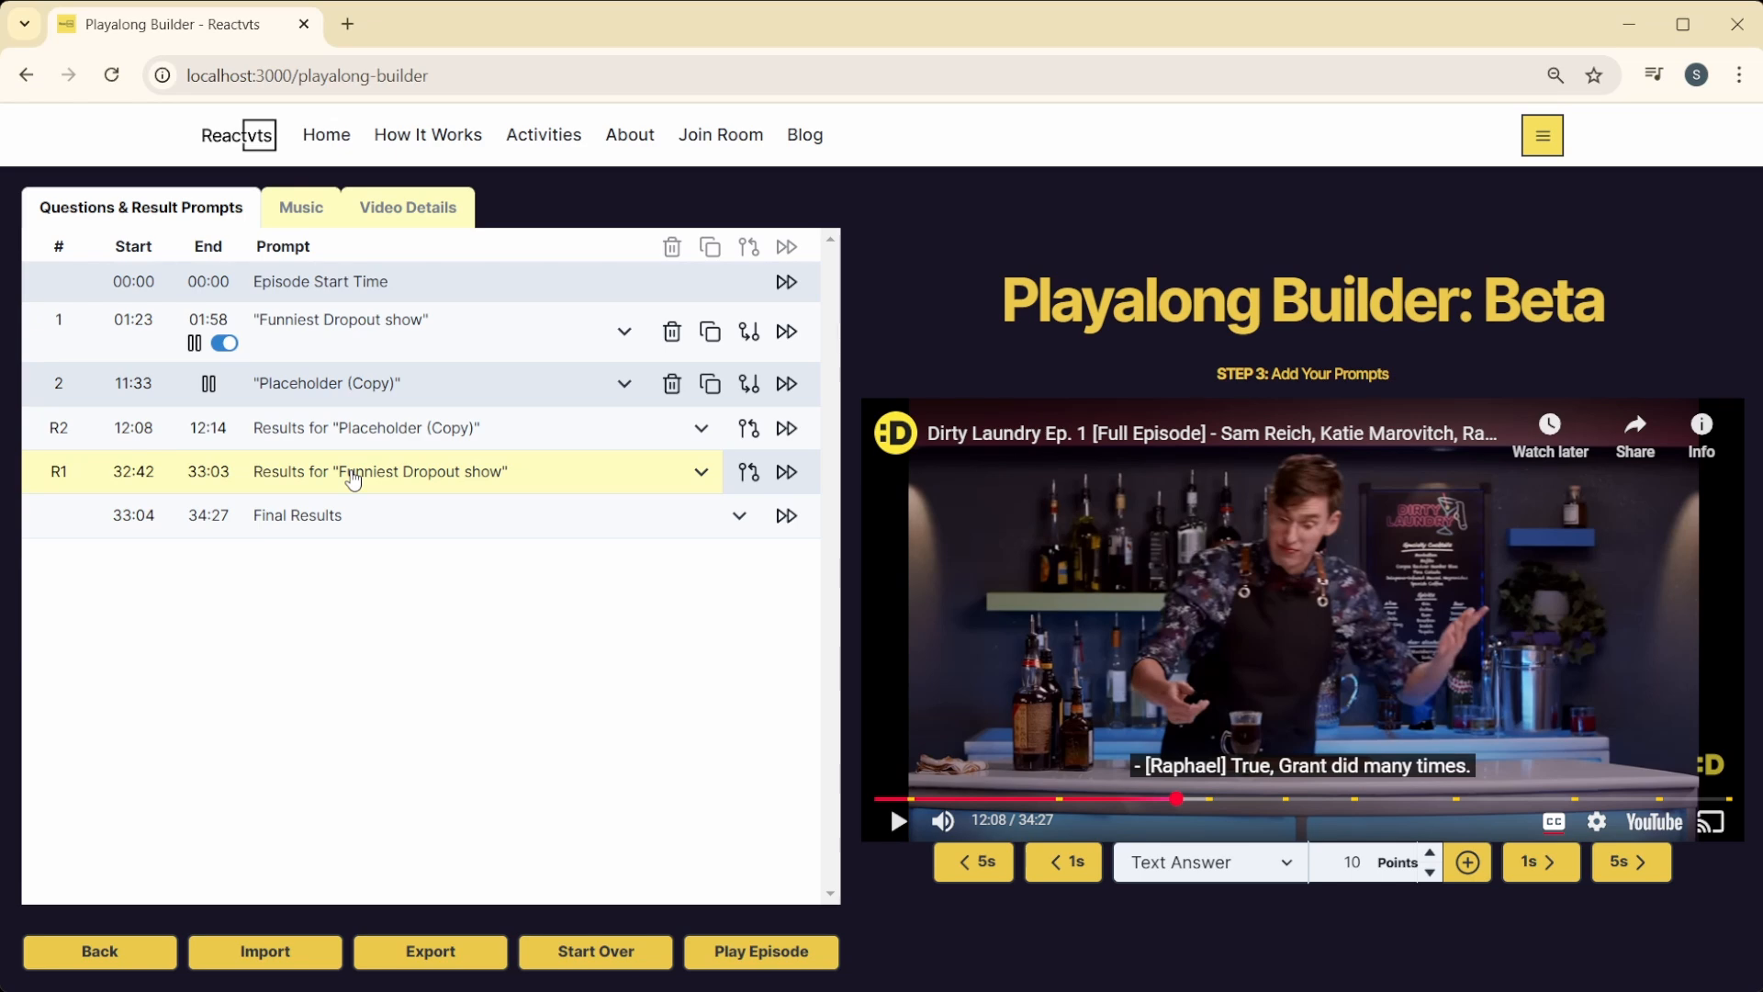
{"action": "left_click", "coordinate": [354, 476]}
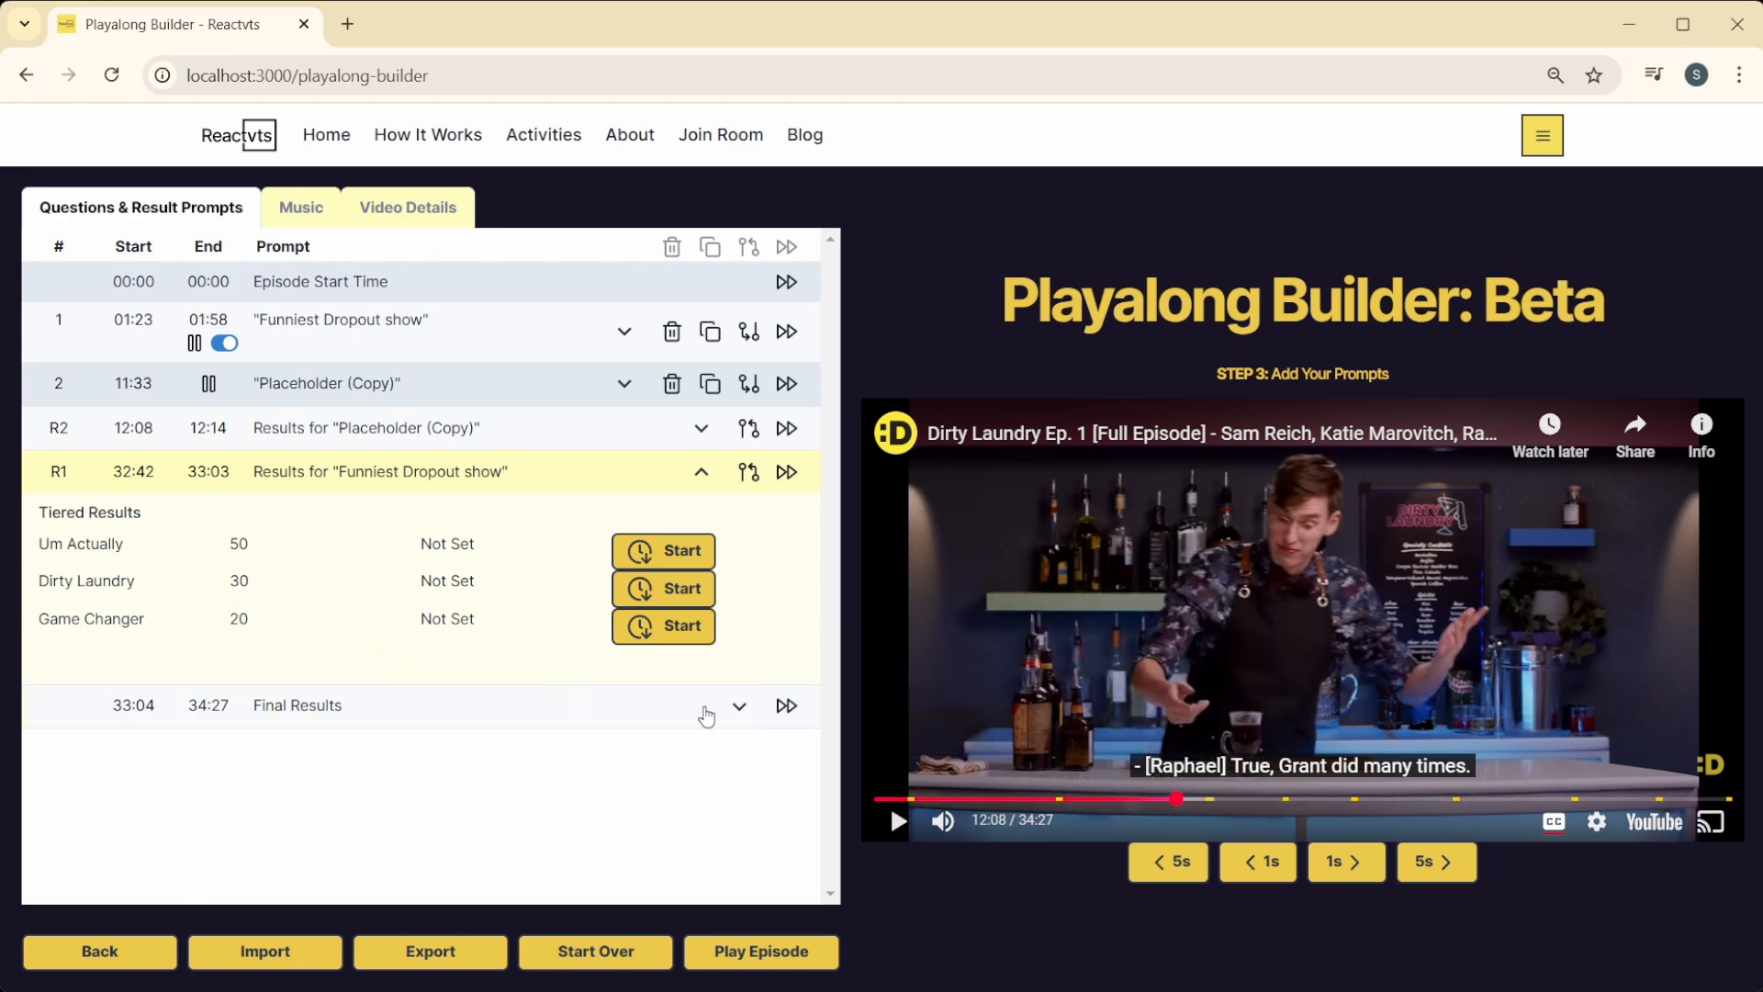
{"action": "left_click", "coordinate": [1229, 799]}
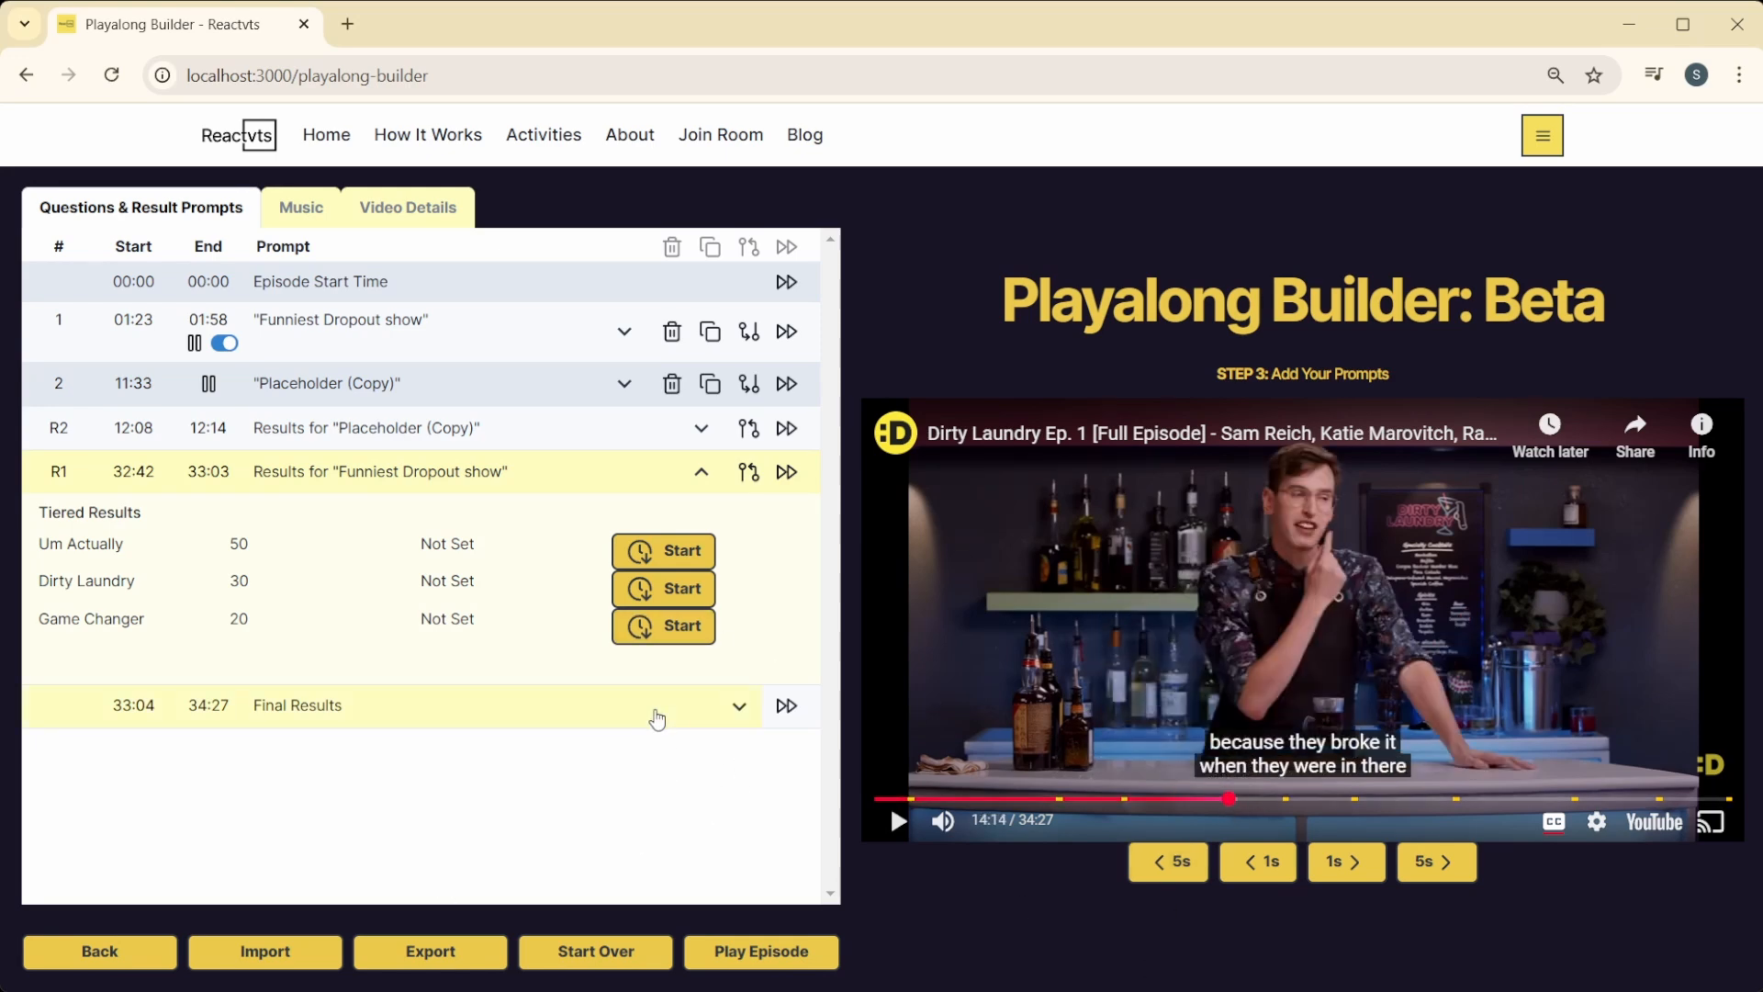
{"action": "left_click", "coordinate": [673, 639]}
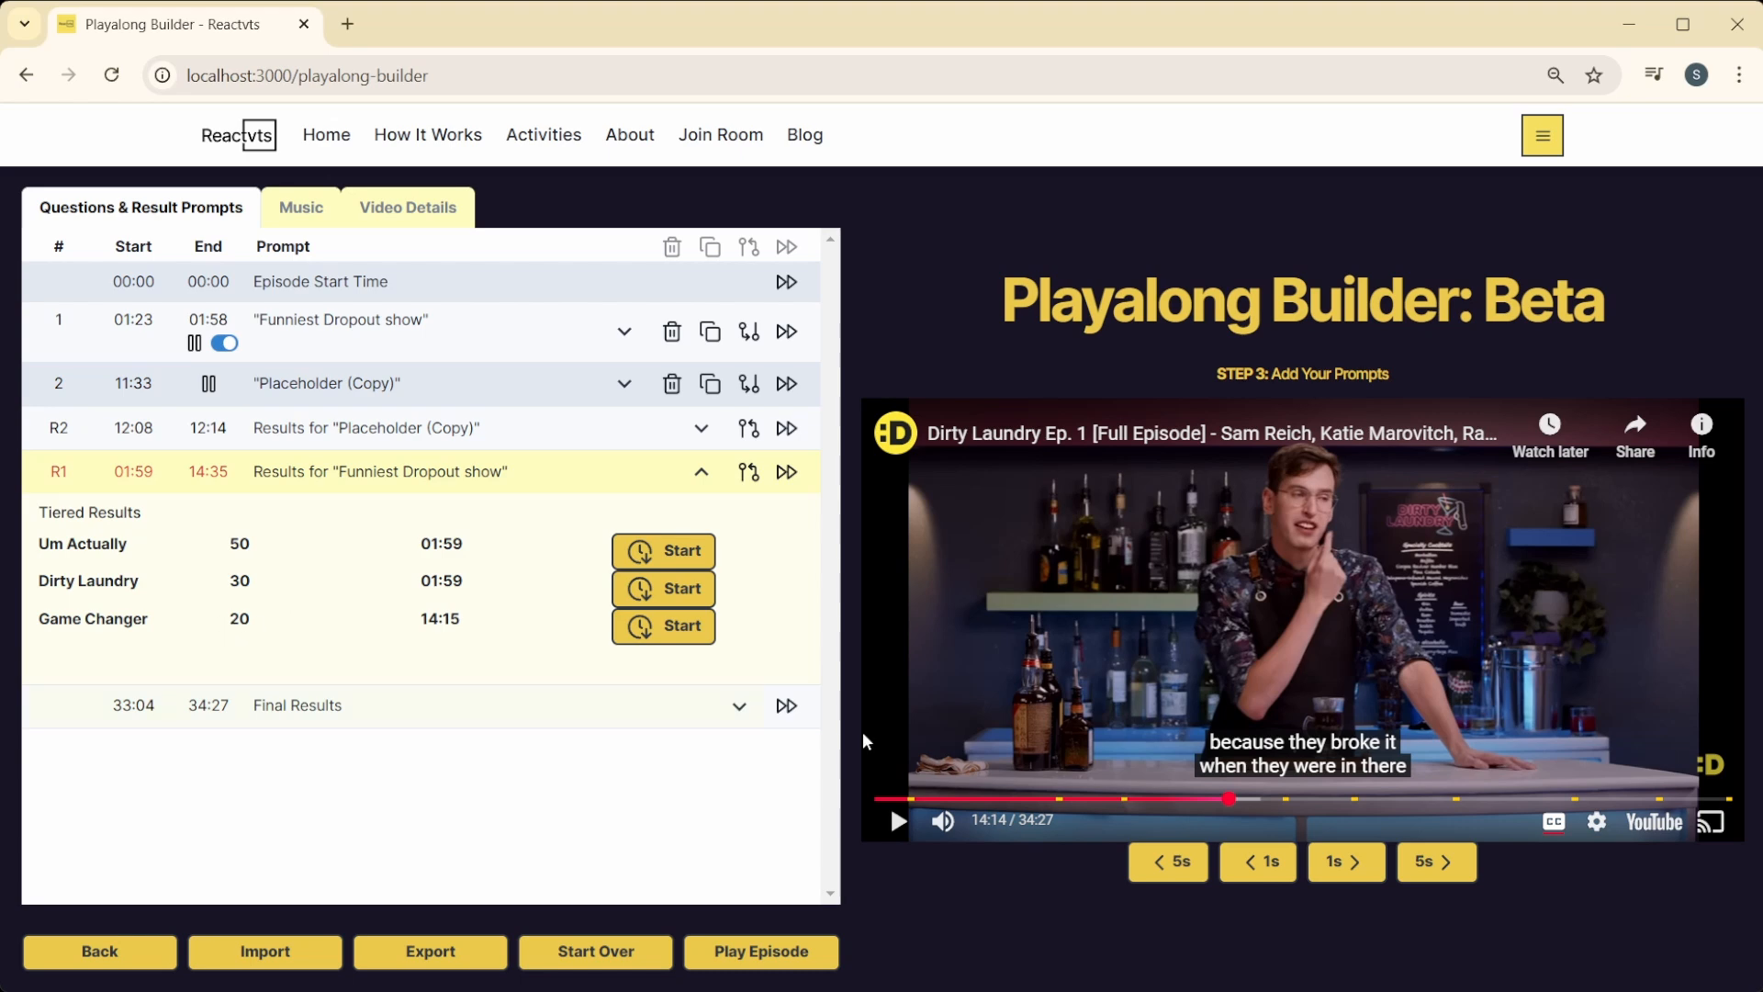
Step: Set the Dirty Laundry tier's start time to 15:12 and the Um Actually tier's to 17:31, and collapse R1
{"action": "left_click", "coordinate": [1254, 800]}
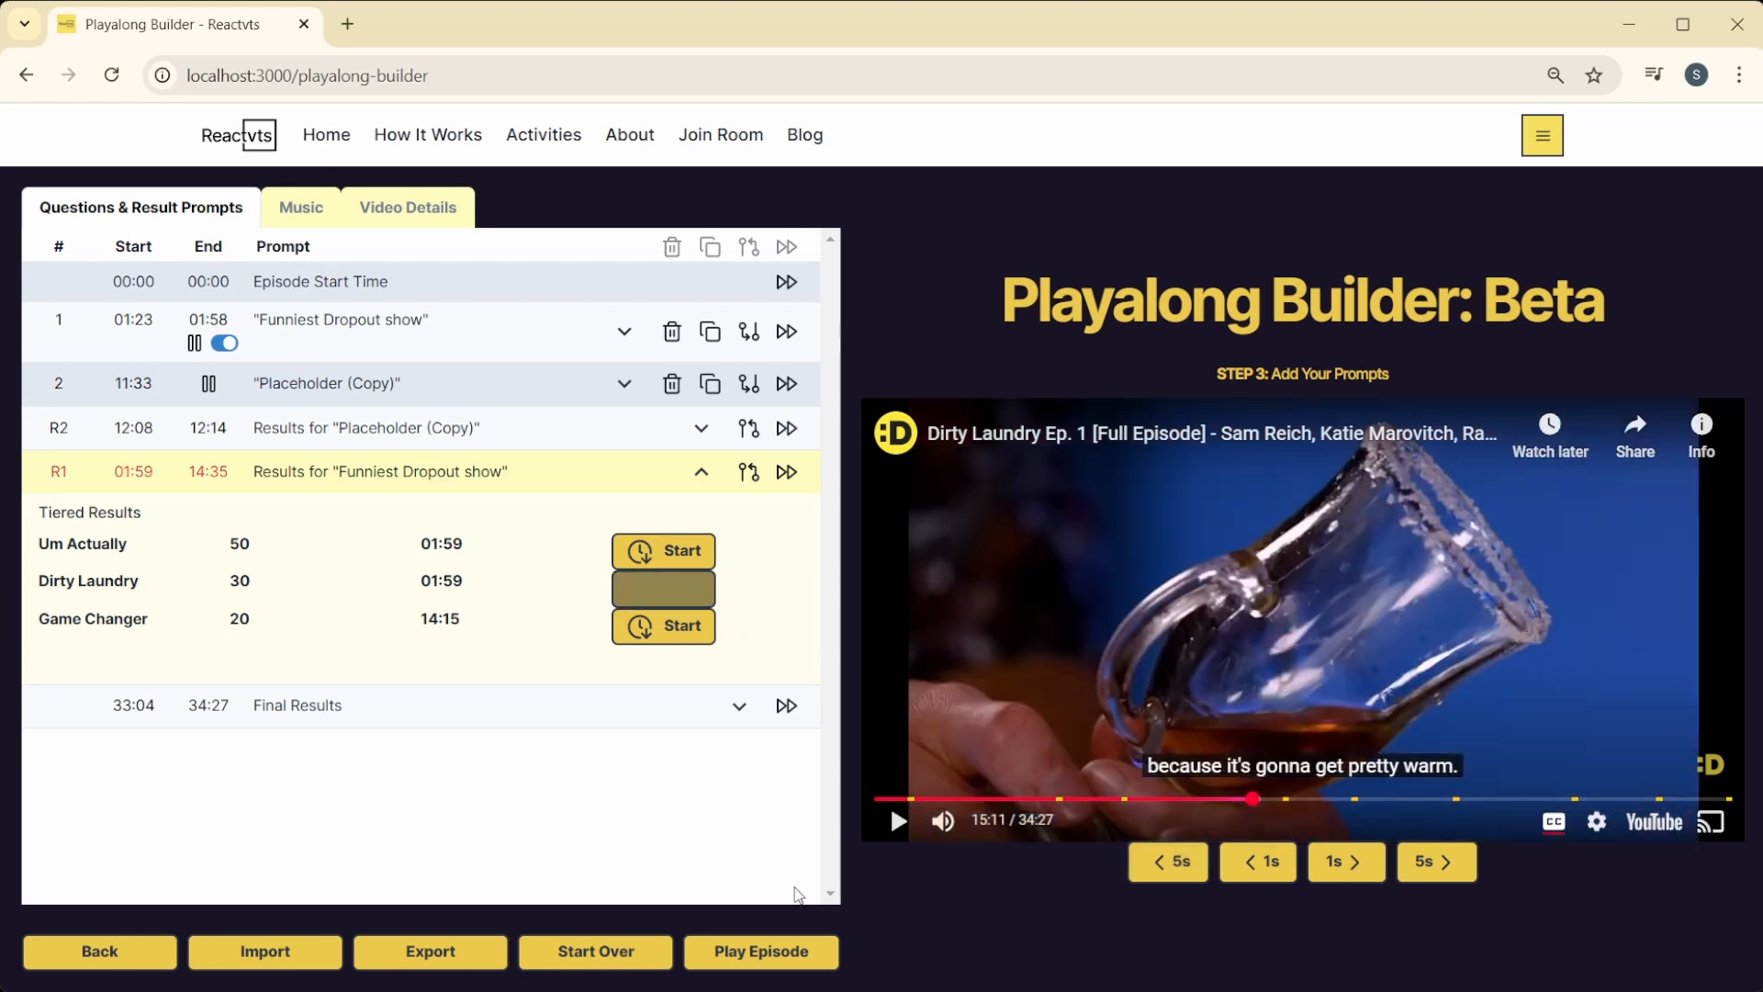
{"action": "left_click", "coordinate": [664, 589]}
{"action": "left_click", "coordinate": [1310, 800]}
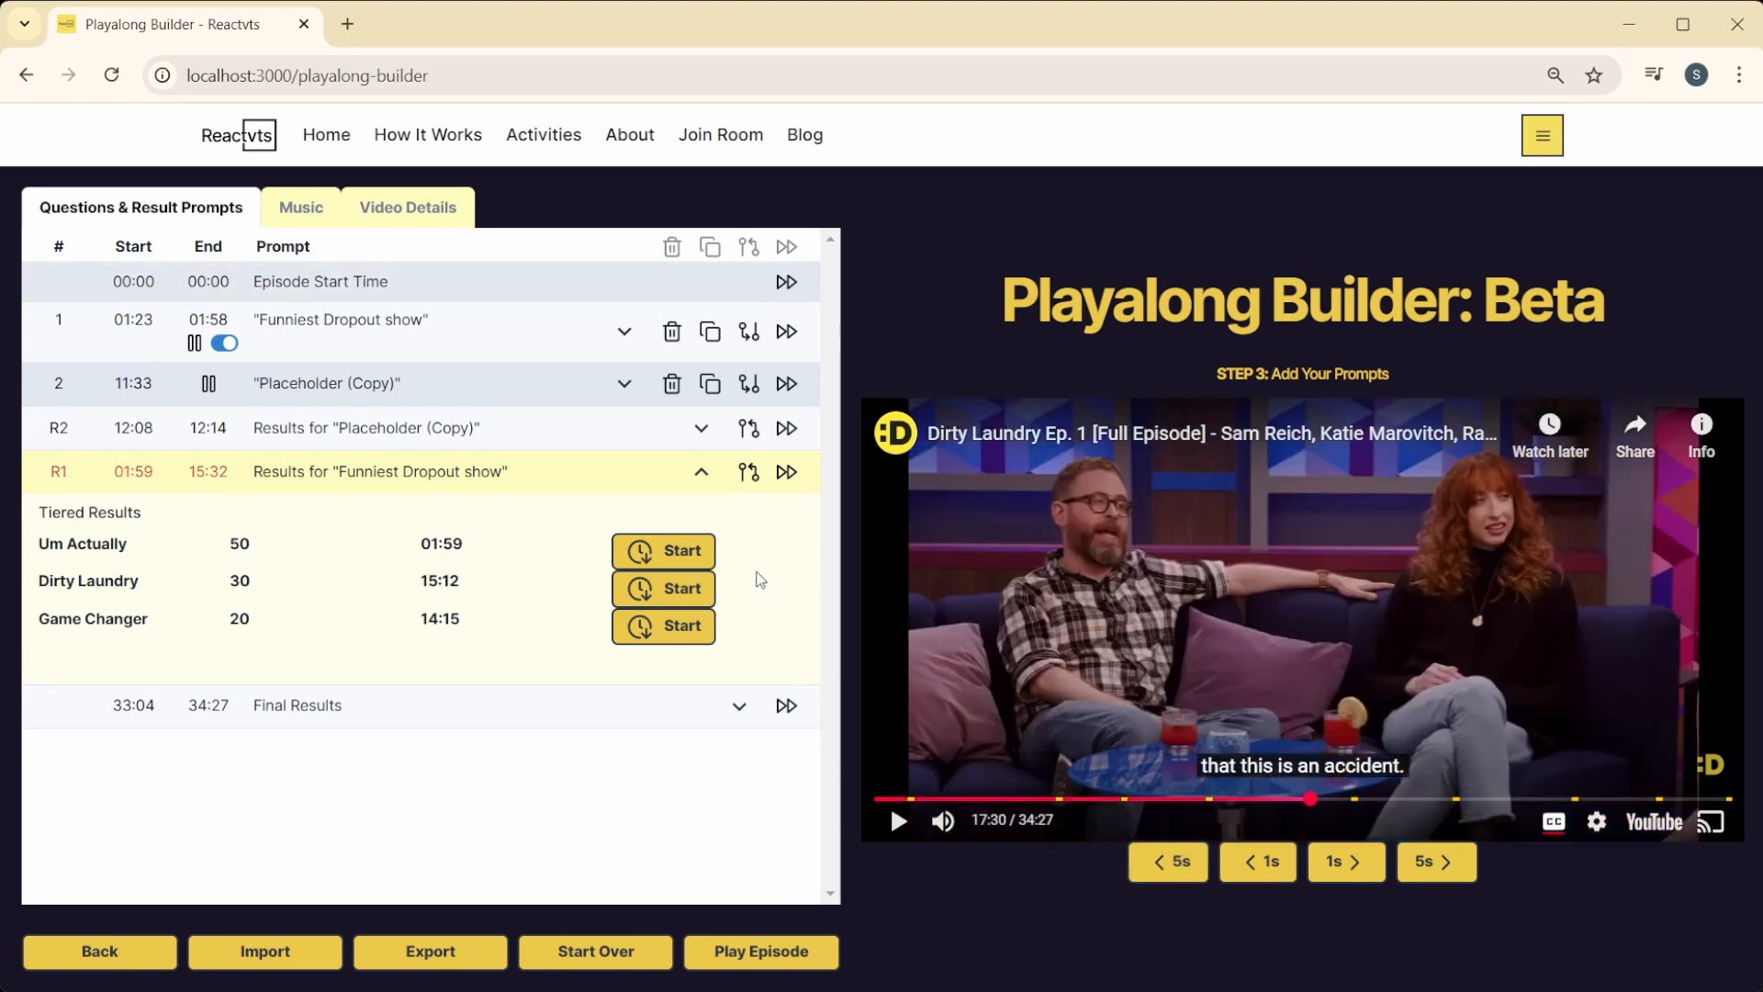
{"action": "left_click", "coordinate": [664, 551]}
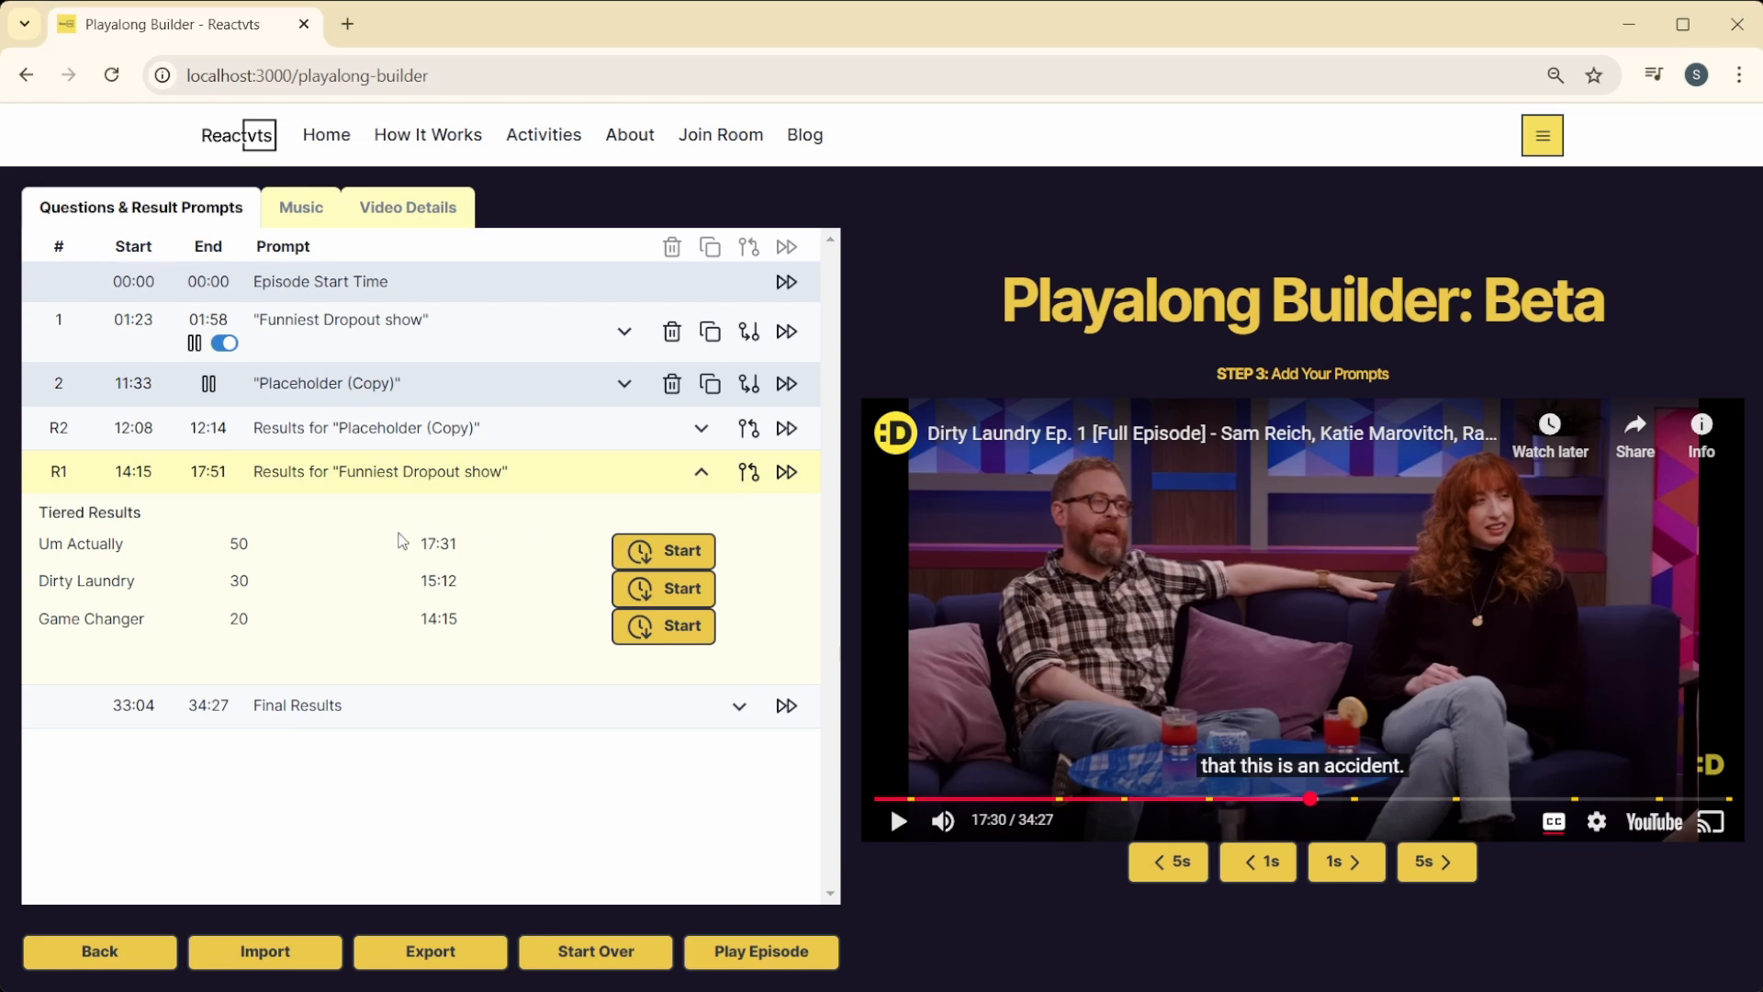
{"action": "left_click_drag", "start_coordinate": [409, 542], "coordinate": [484, 630]}
{"action": "left_click", "coordinate": [475, 617]}
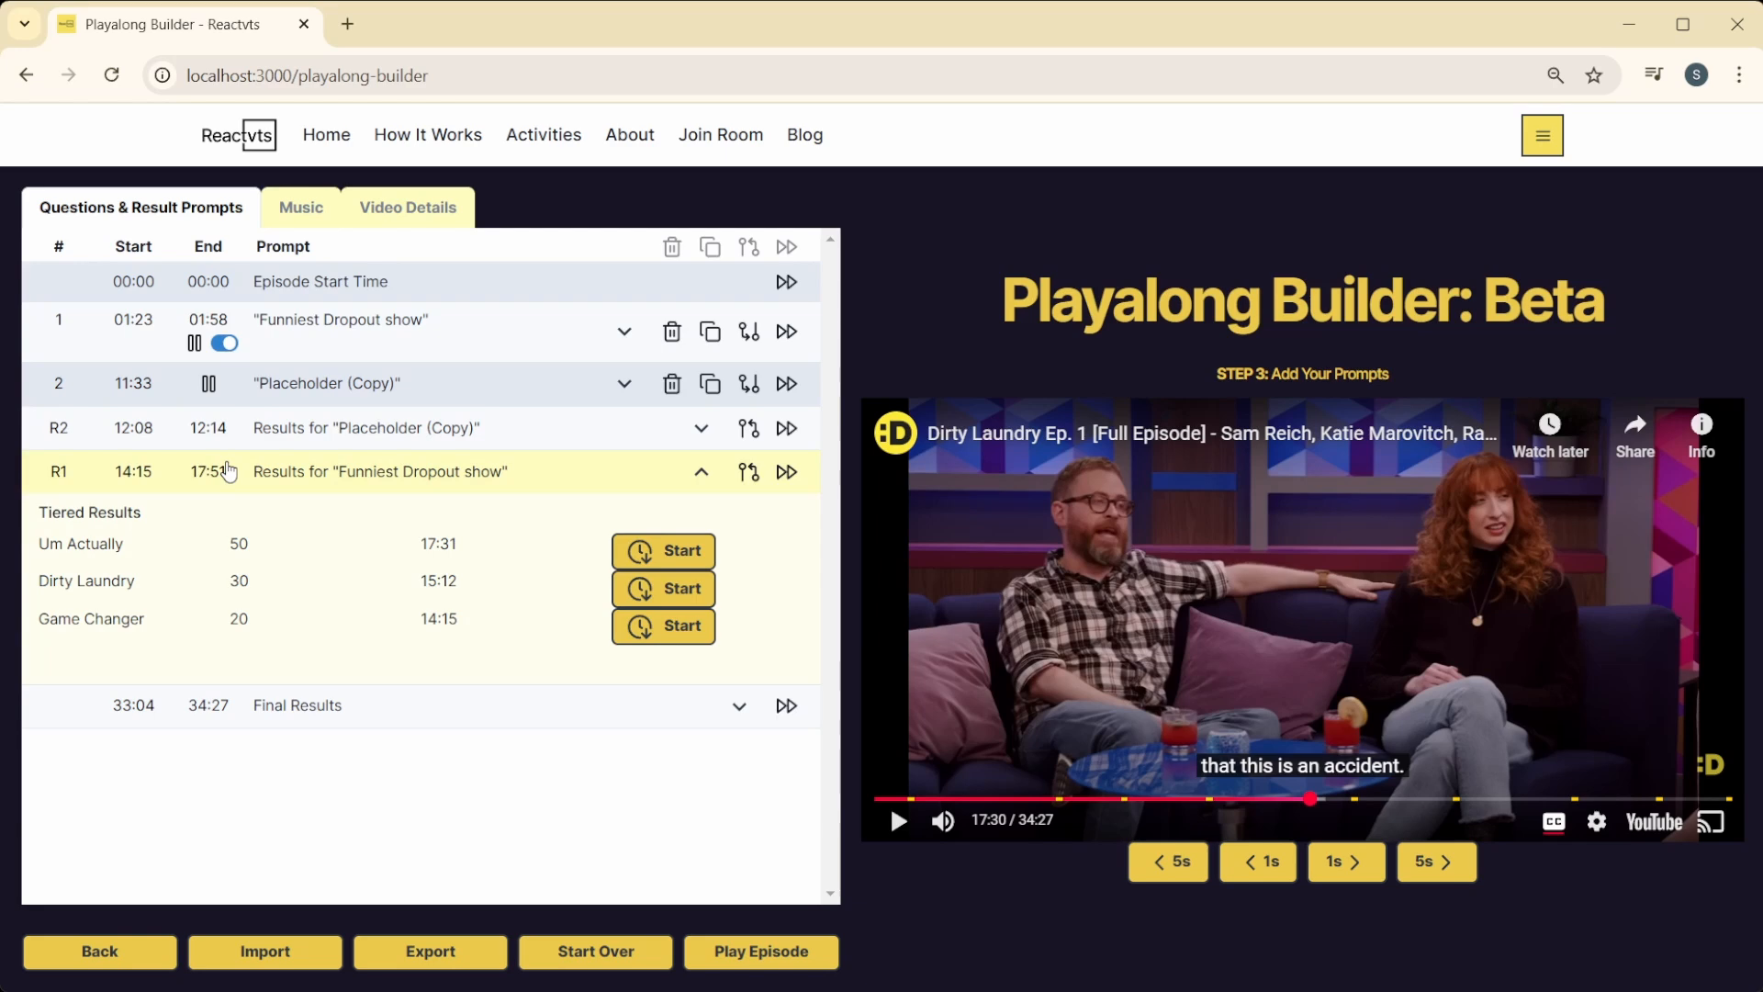
{"action": "left_click", "coordinate": [375, 487]}
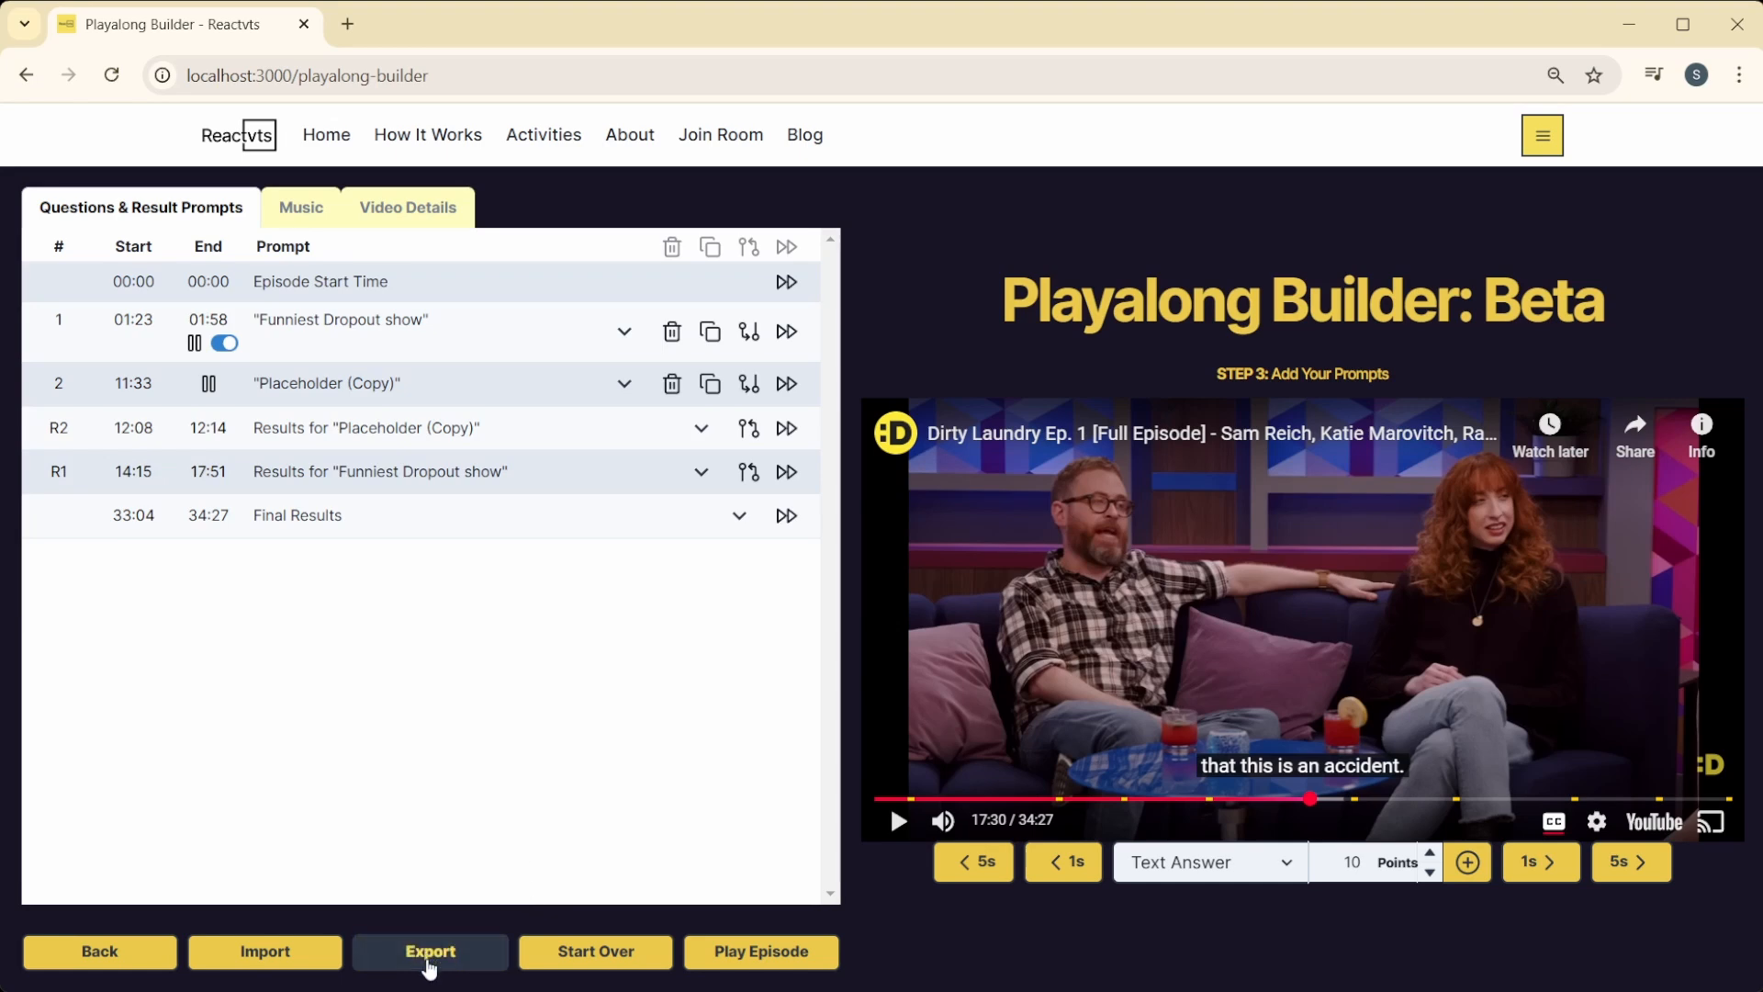
Step: Export the episode to a file, and open and dismiss the import file selection
{"action": "left_click", "coordinate": [427, 960]}
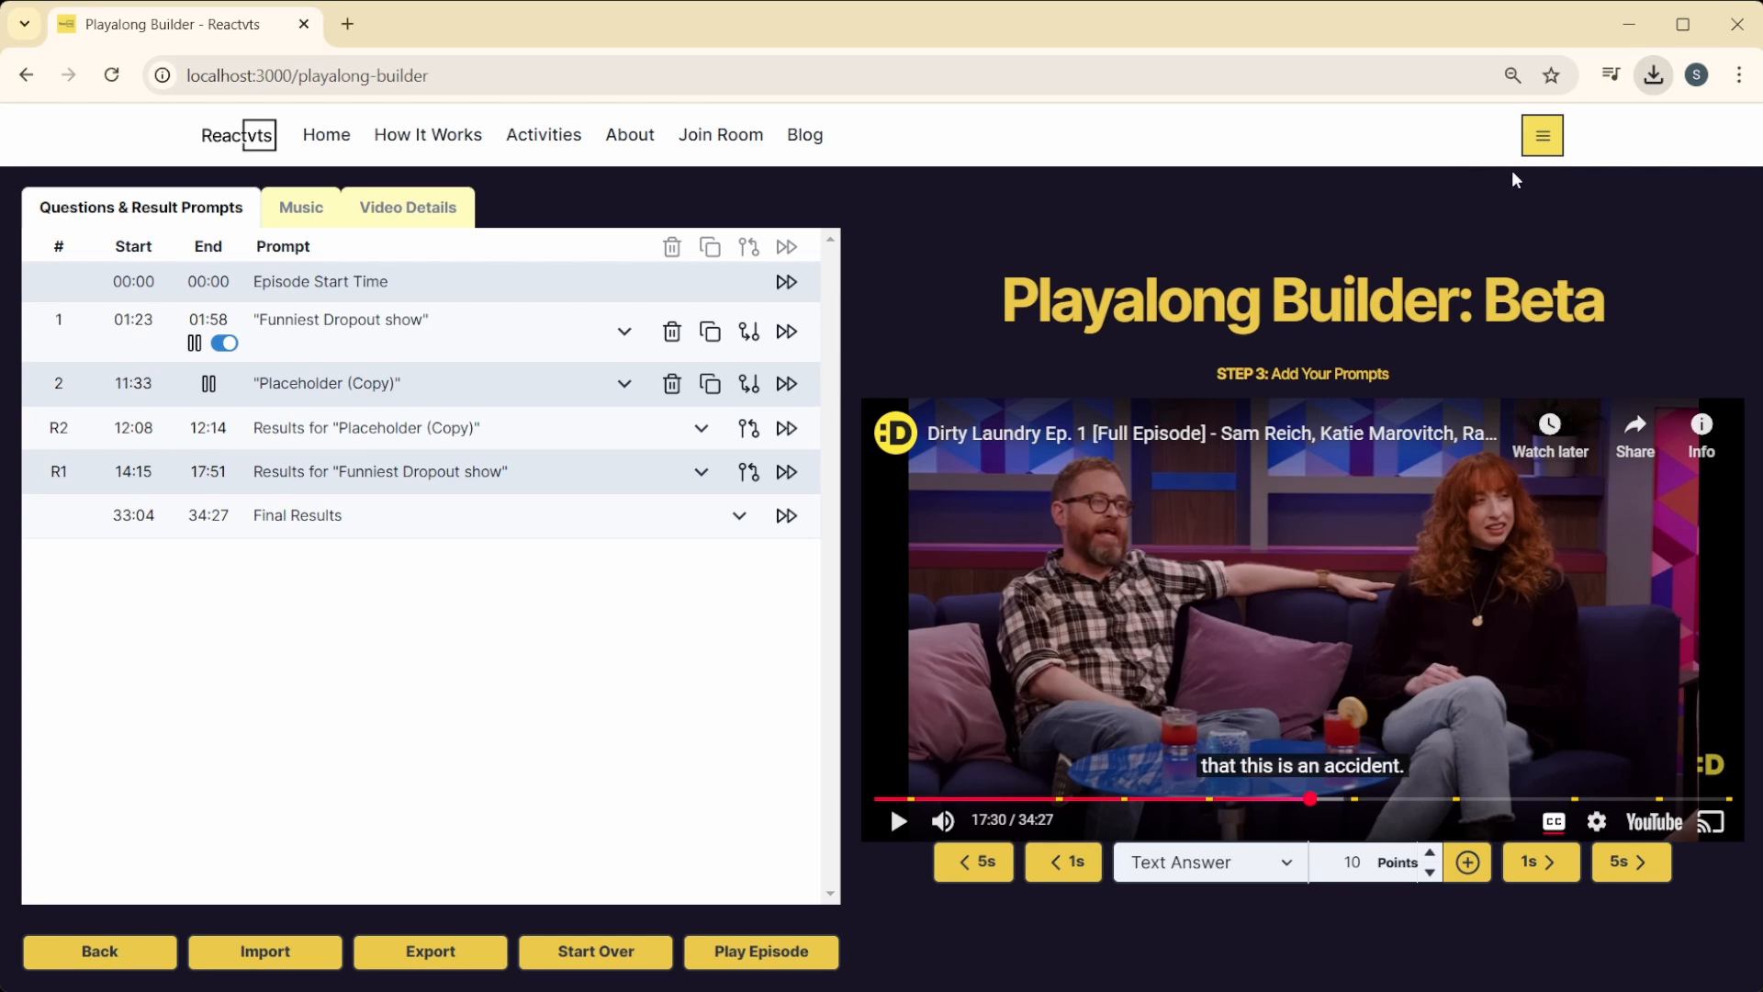
{"action": "left_click", "coordinate": [265, 955]}
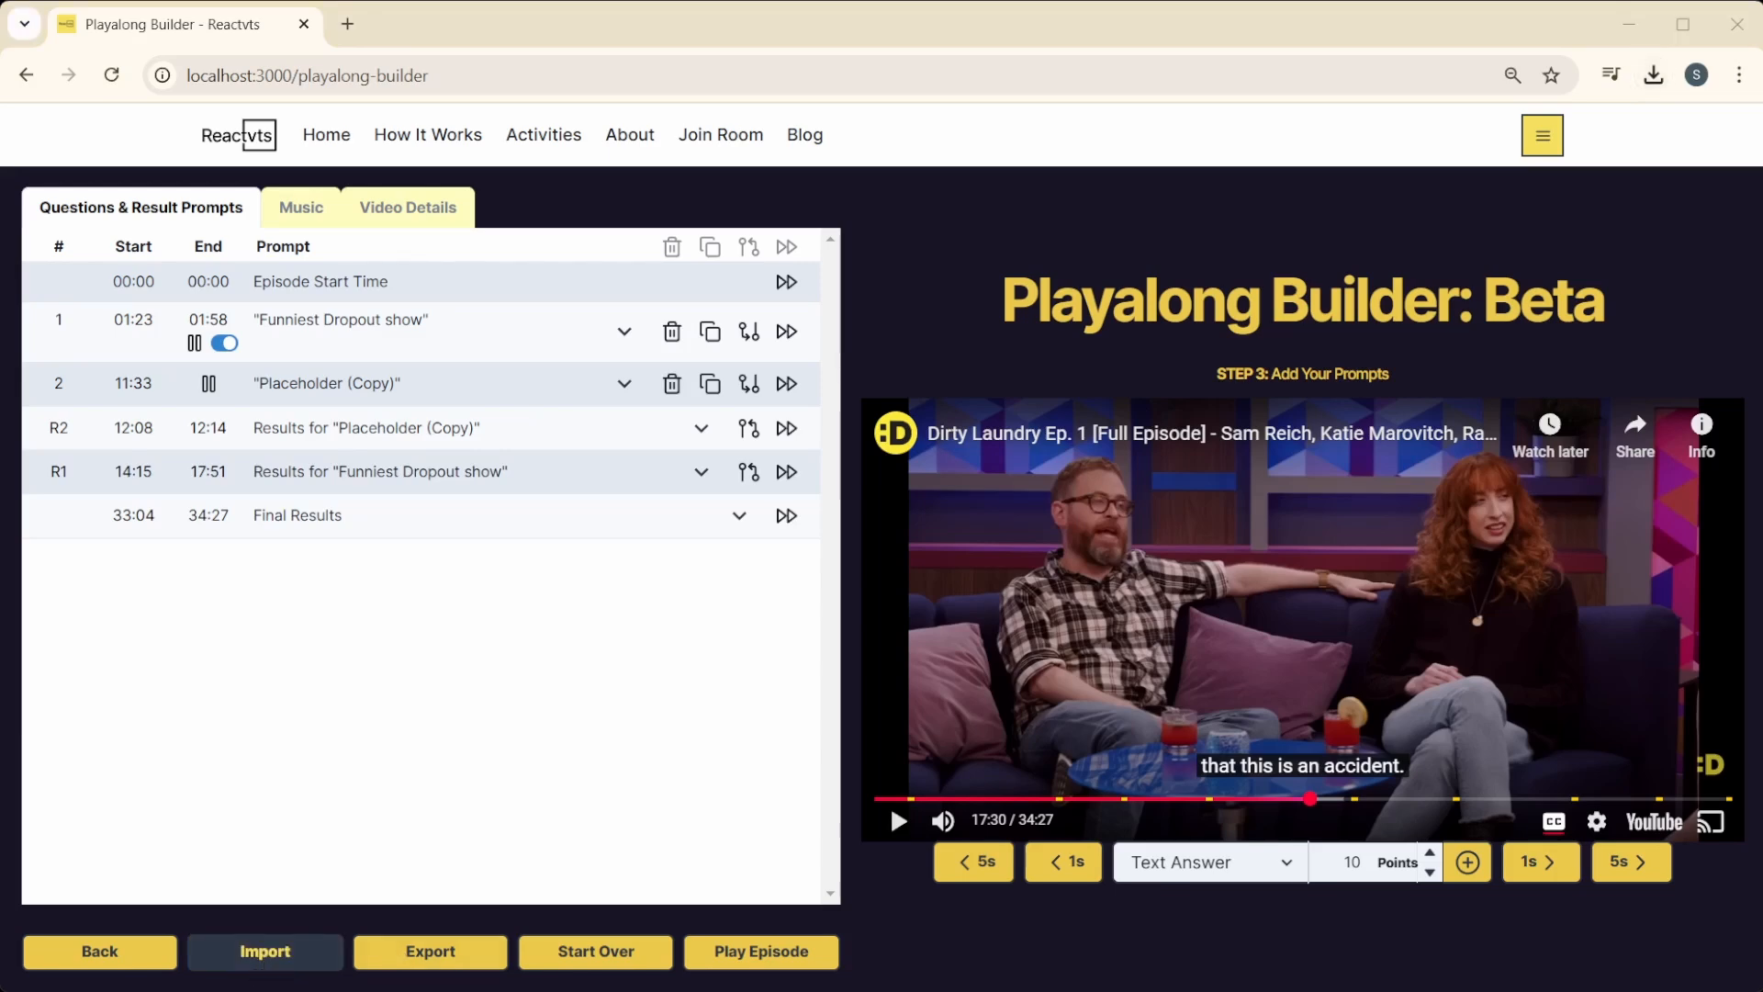
{"action": "left_click", "coordinate": [751, 742]}
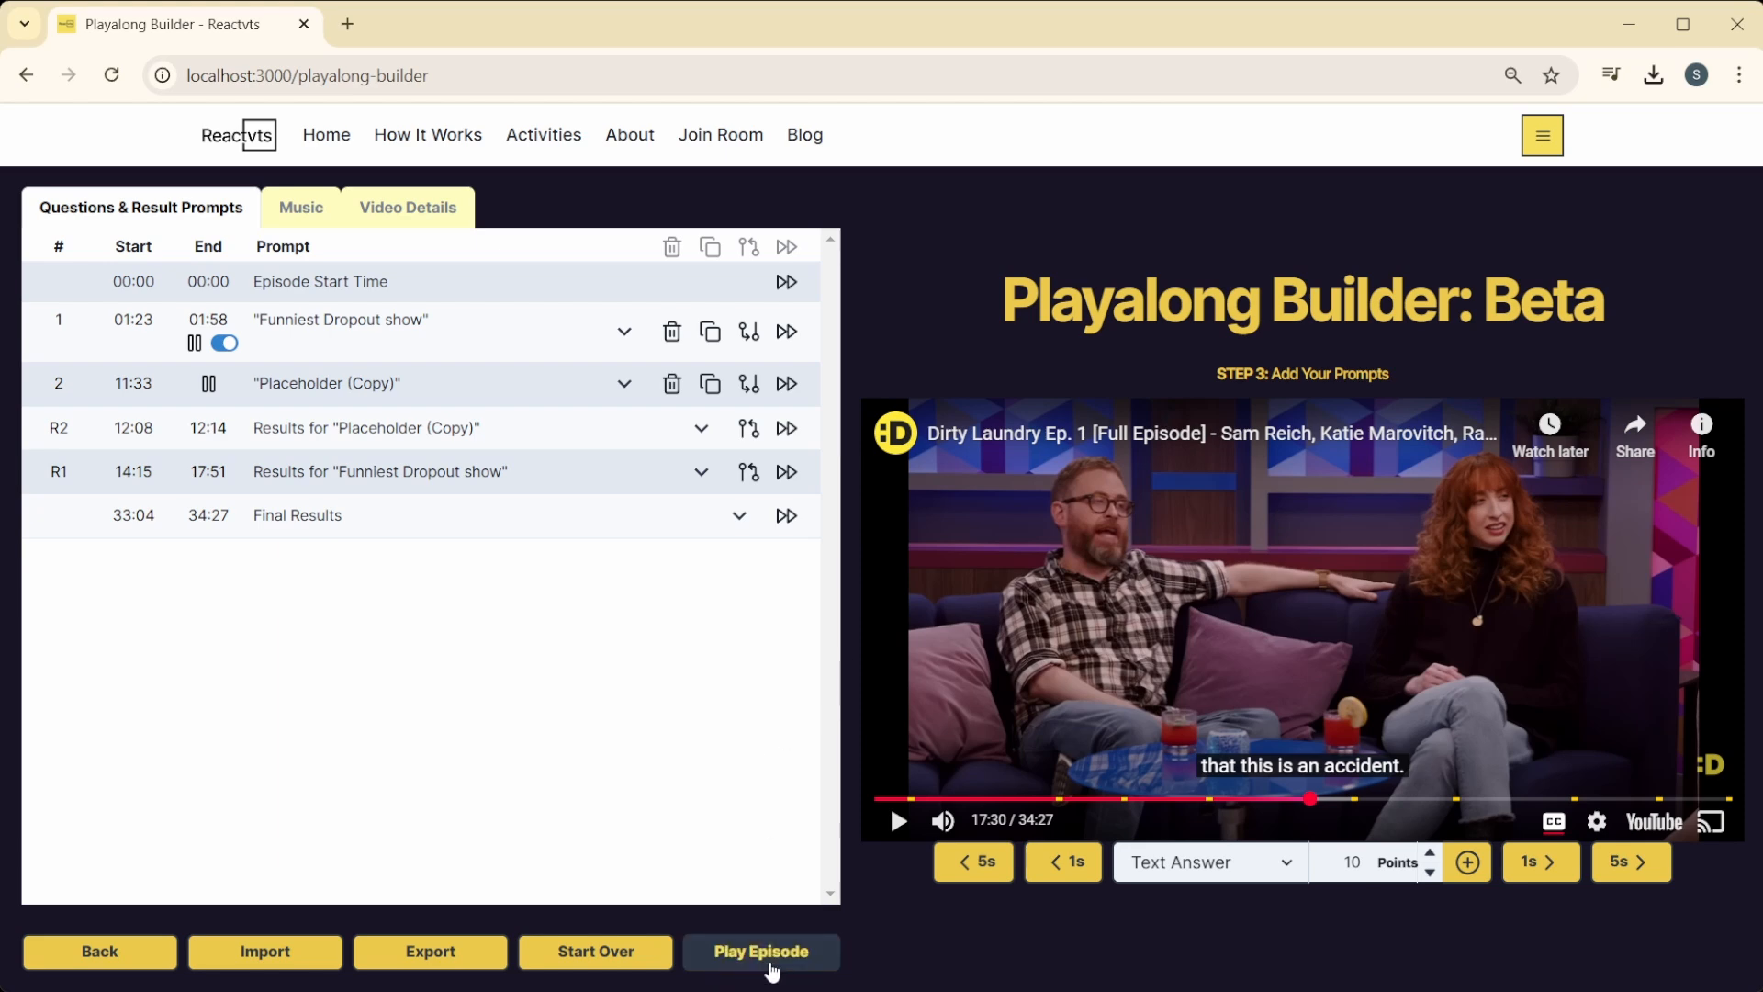
Step: Launch the built episode for playing and lower its music volume
{"action": "left_click", "coordinate": [771, 953]}
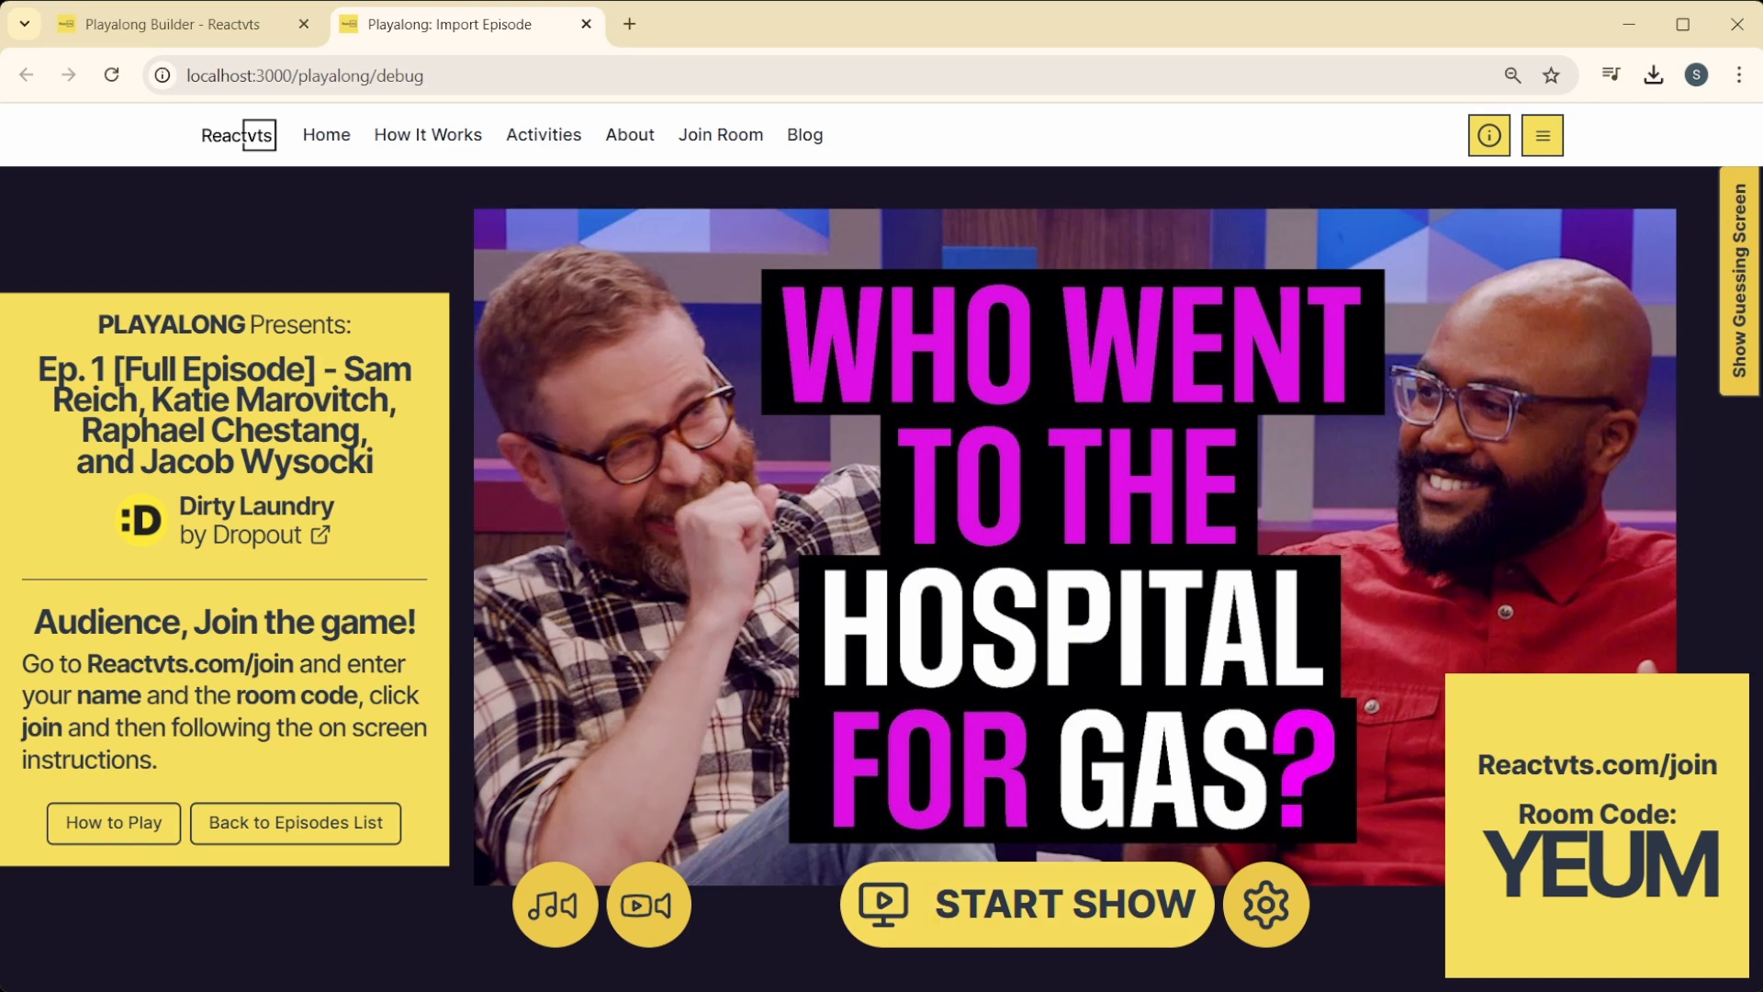
{"action": "mouse_move", "coordinate": [668, 903]}
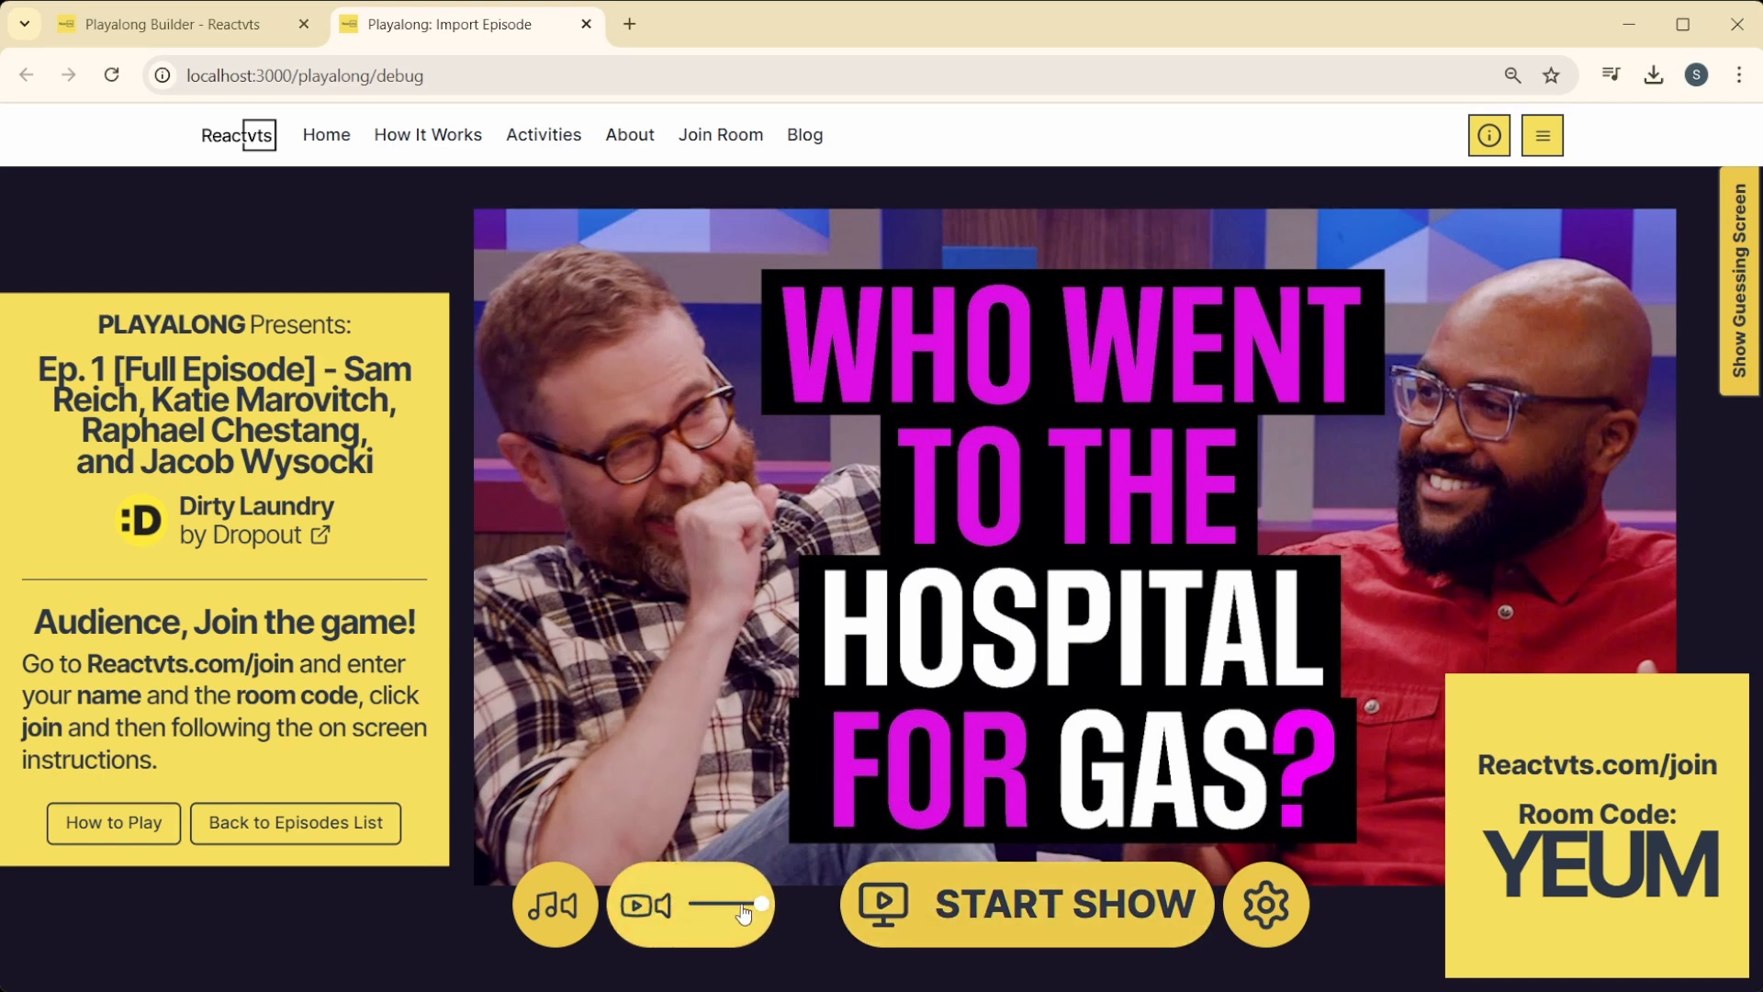
{"action": "mouse_move", "coordinate": [609, 916]}
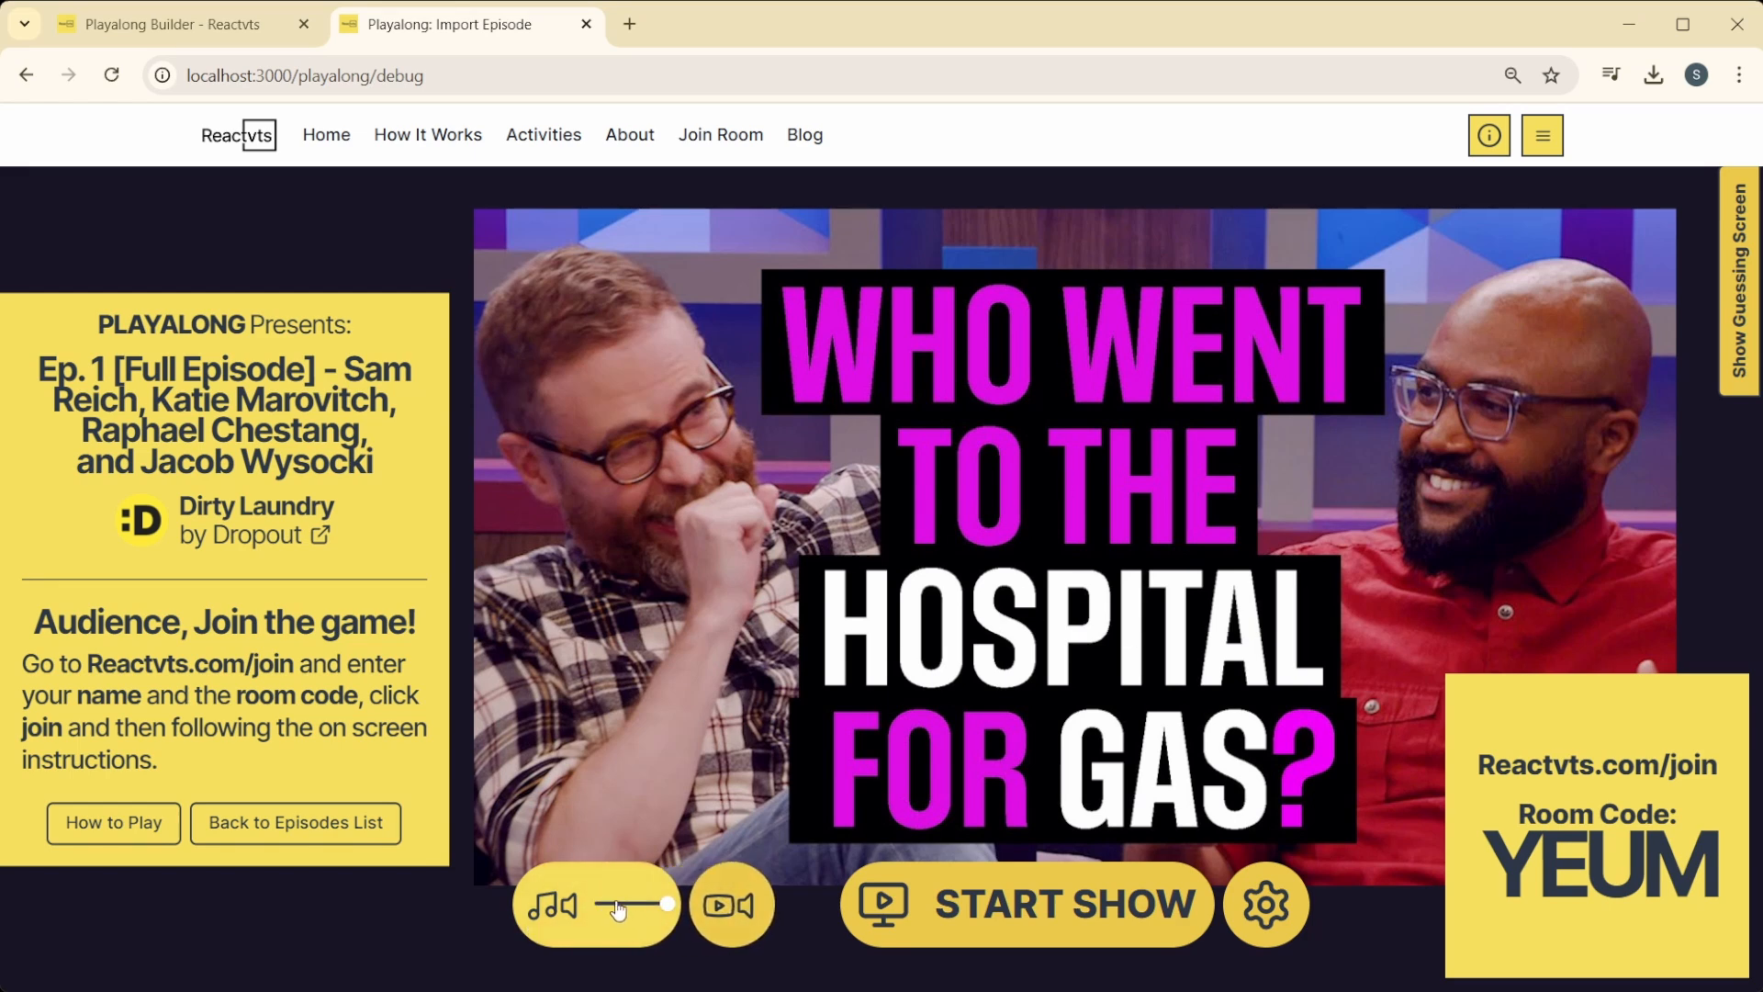
{"action": "left_click", "coordinate": [614, 905]}
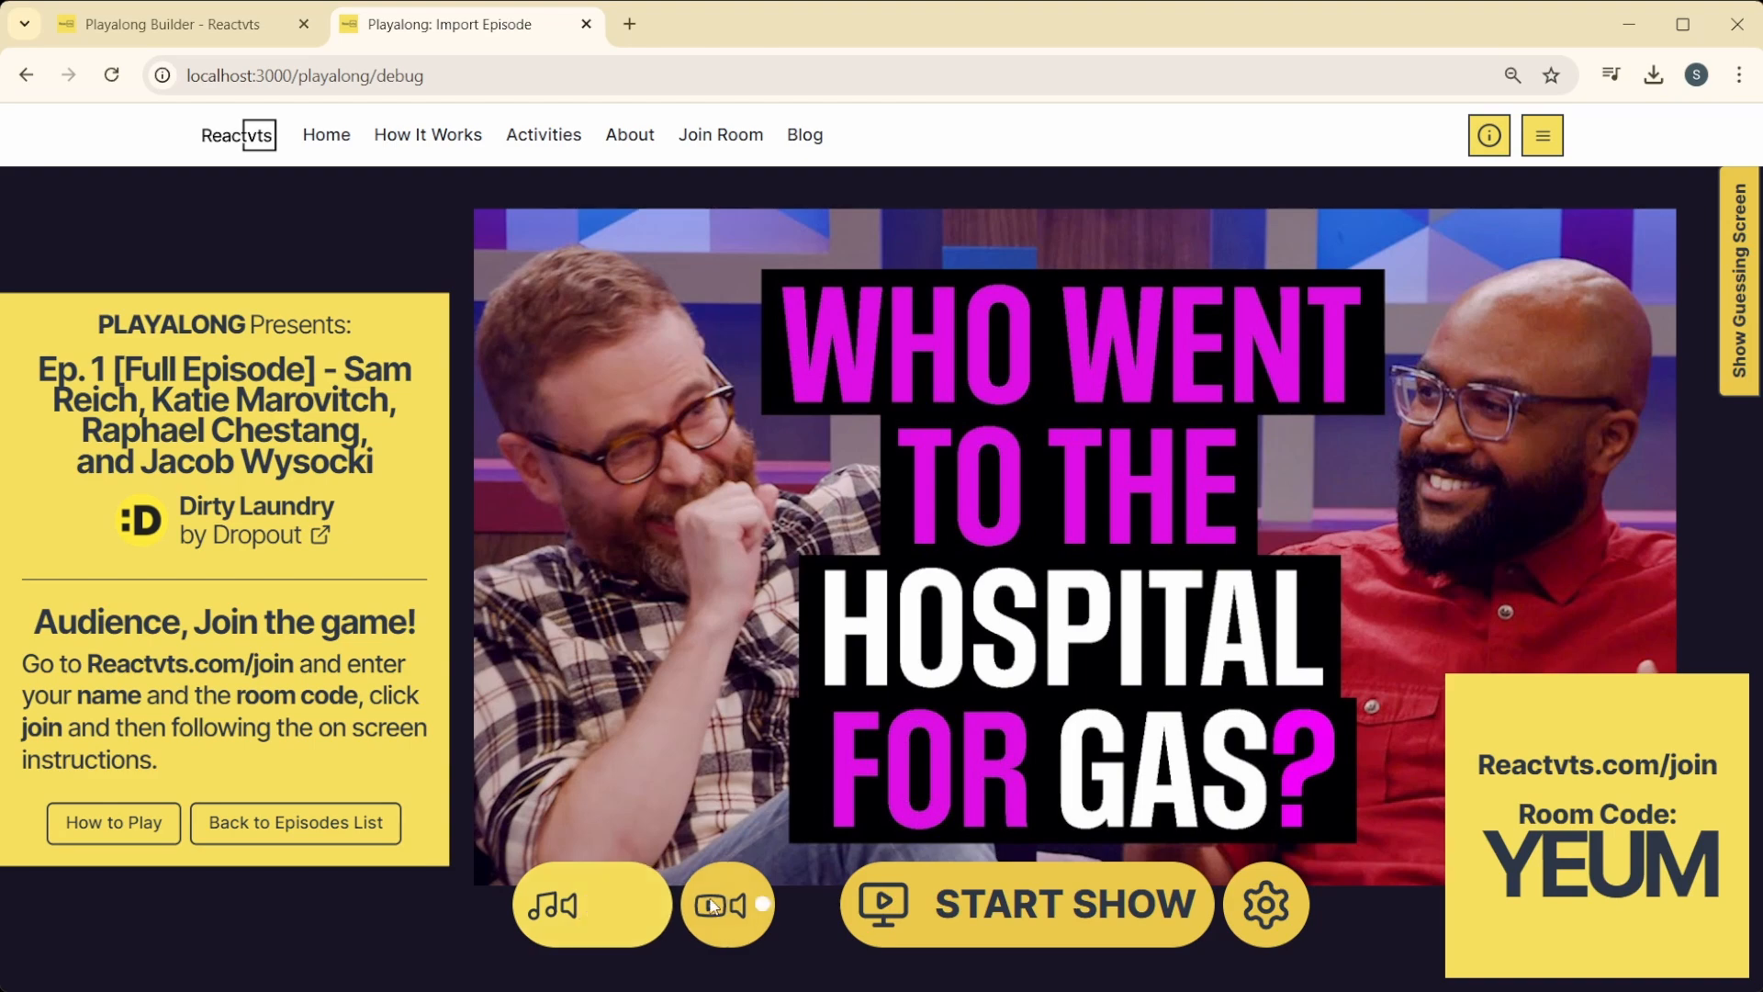
Step: Start the show and skip ahead to check the "Funniest Dropout show" question on screen
{"action": "left_click", "coordinate": [971, 927]}
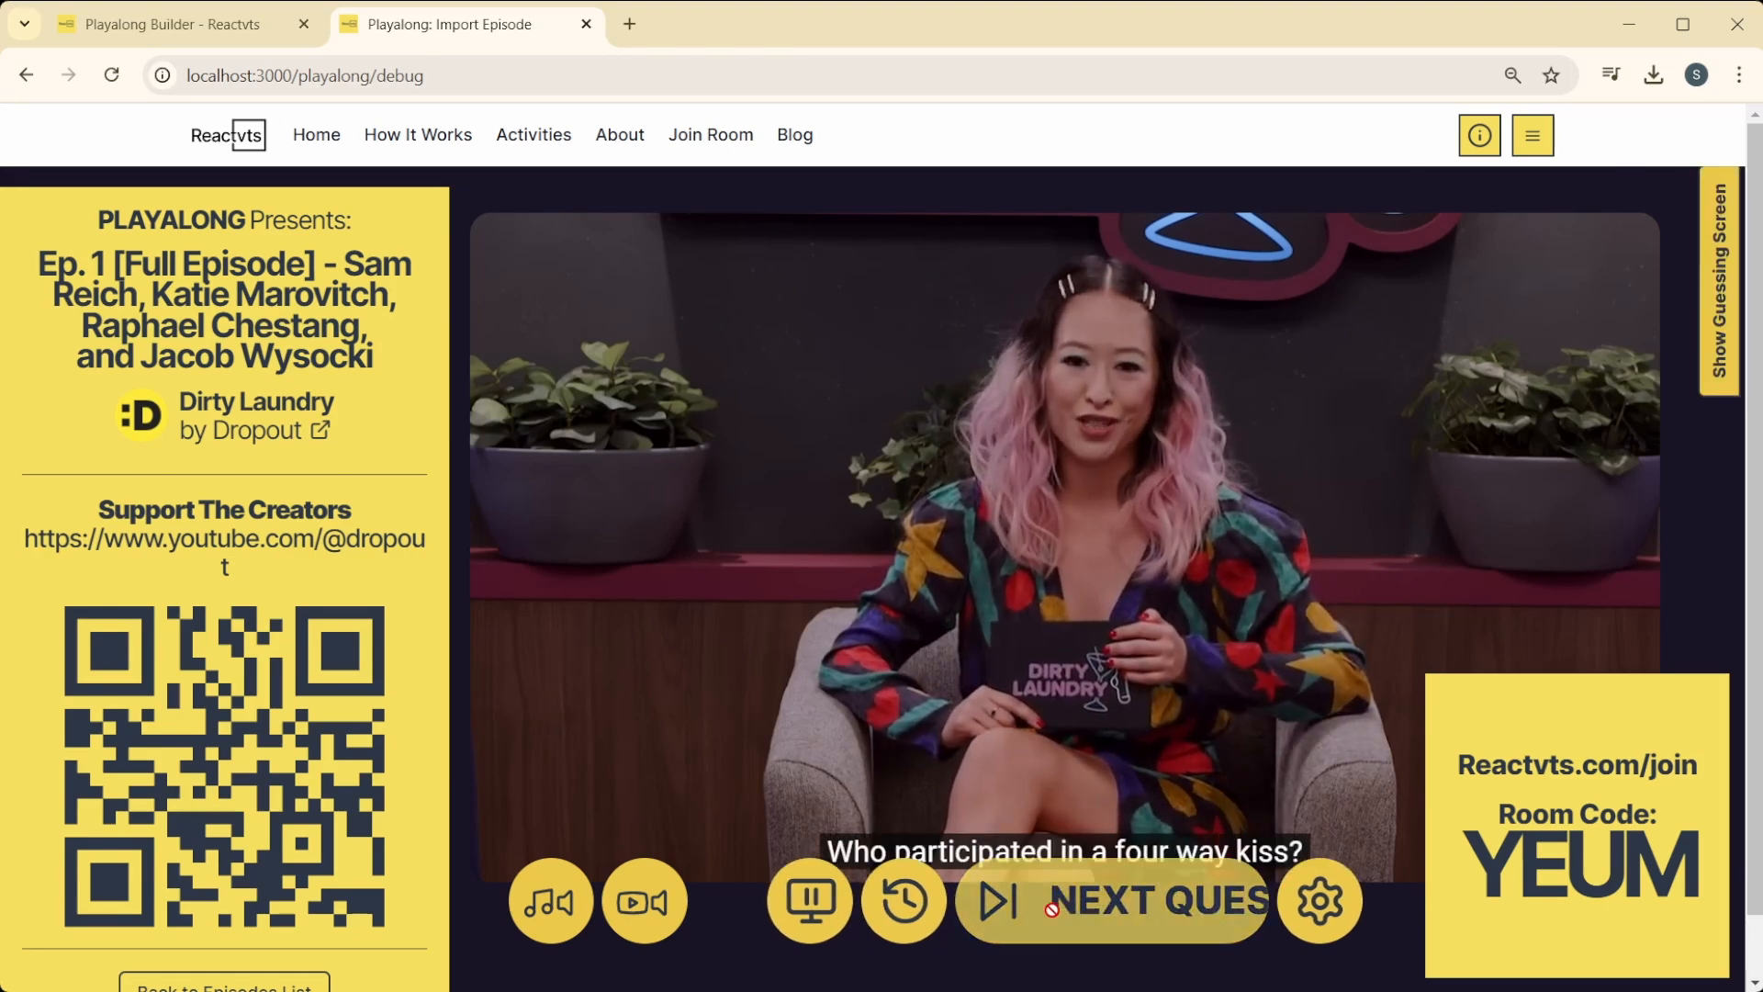
{"action": "left_click", "coordinate": [1060, 914]}
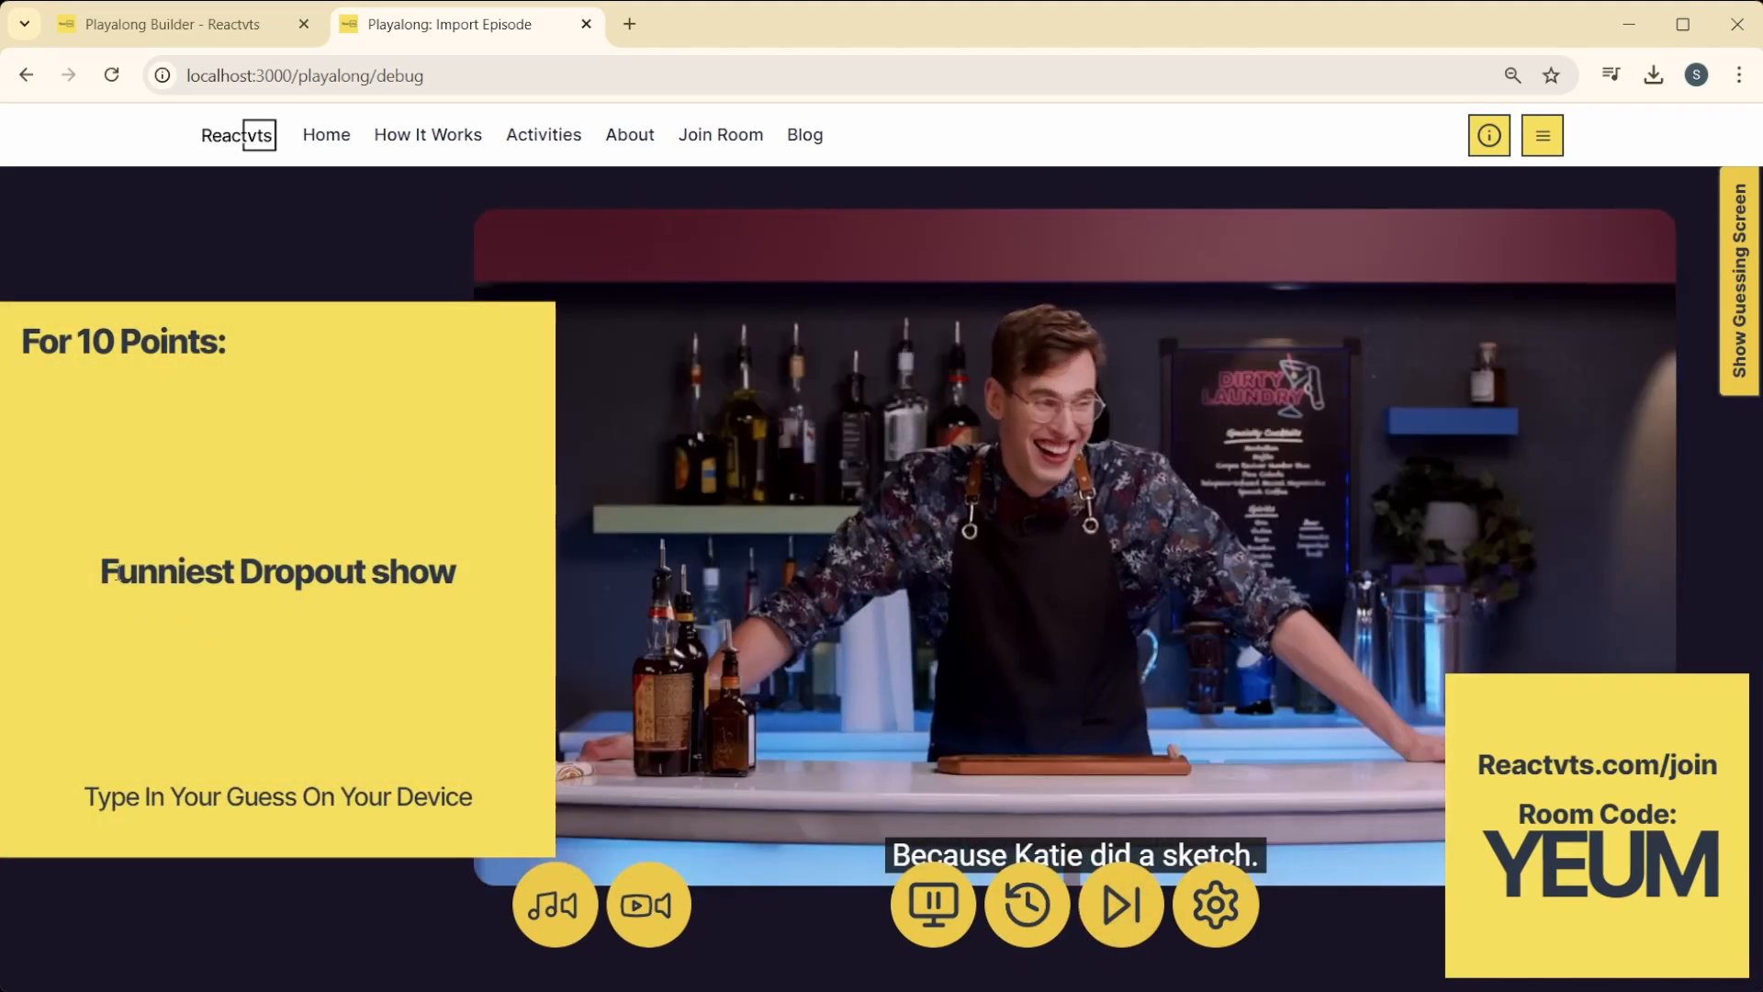
{"action": "left_click_drag", "start_coordinate": [119, 574], "coordinate": [475, 571]}
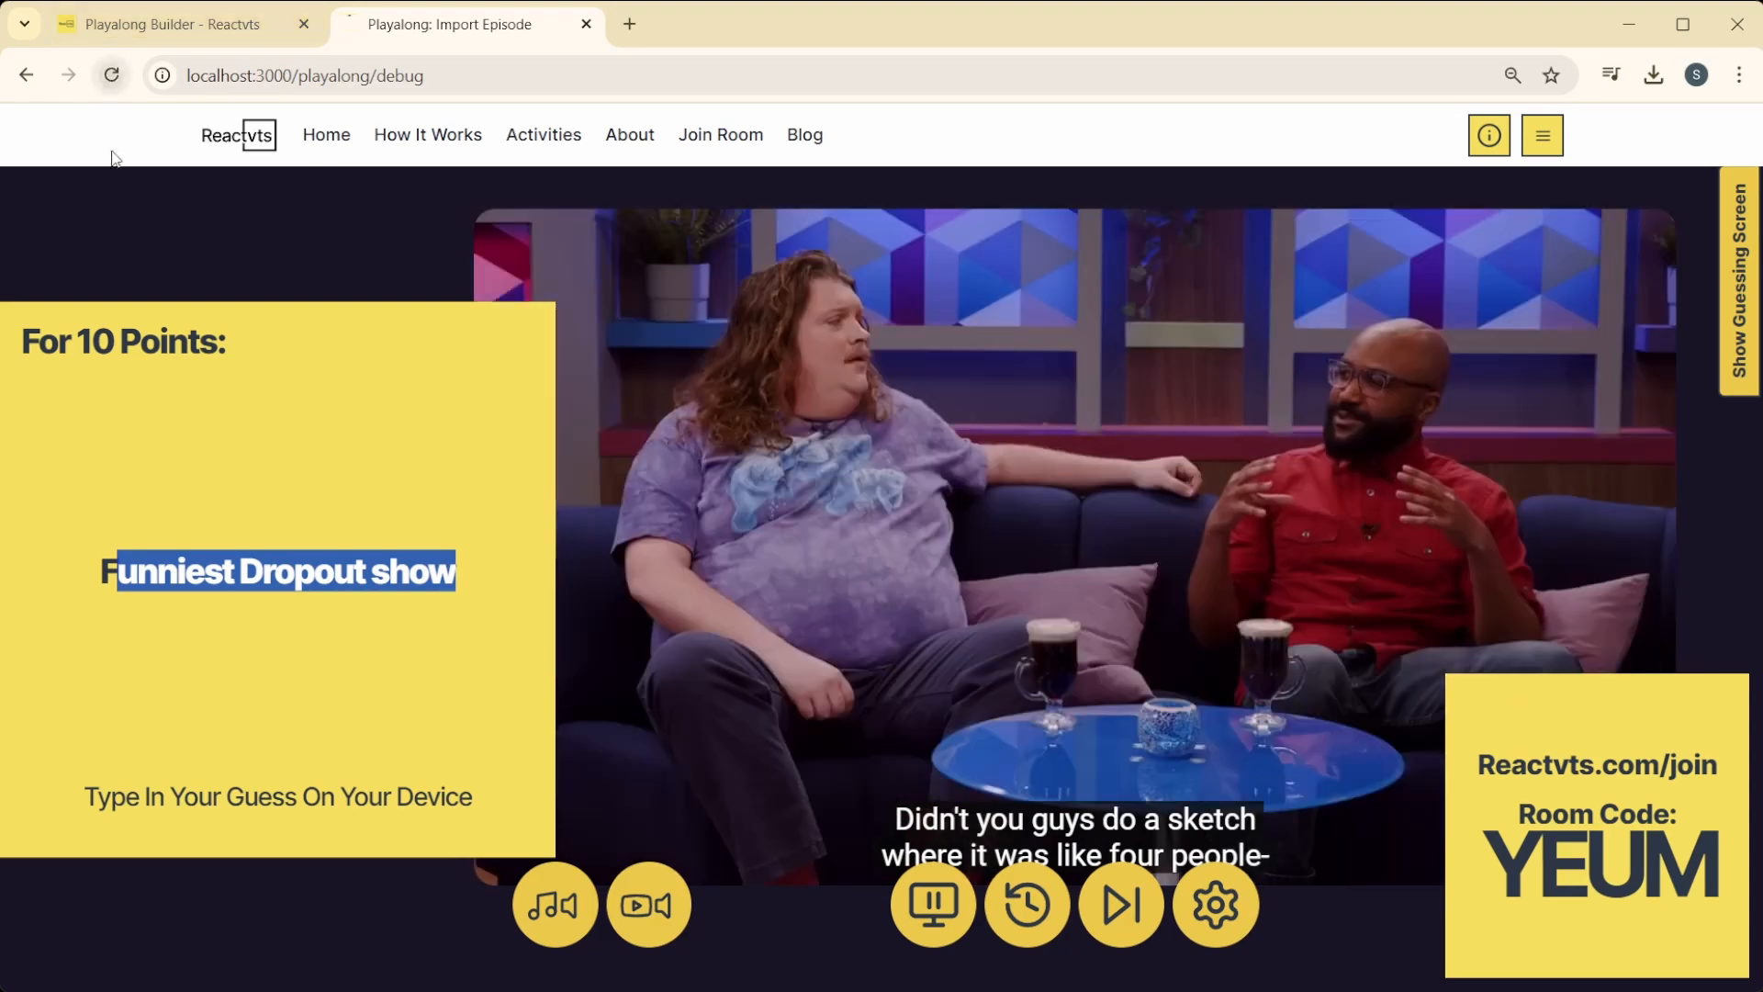
Step: Reload the episode page, show the guessing screen and join the room under the prefilled name
{"action": "left_click", "coordinate": [111, 76]}
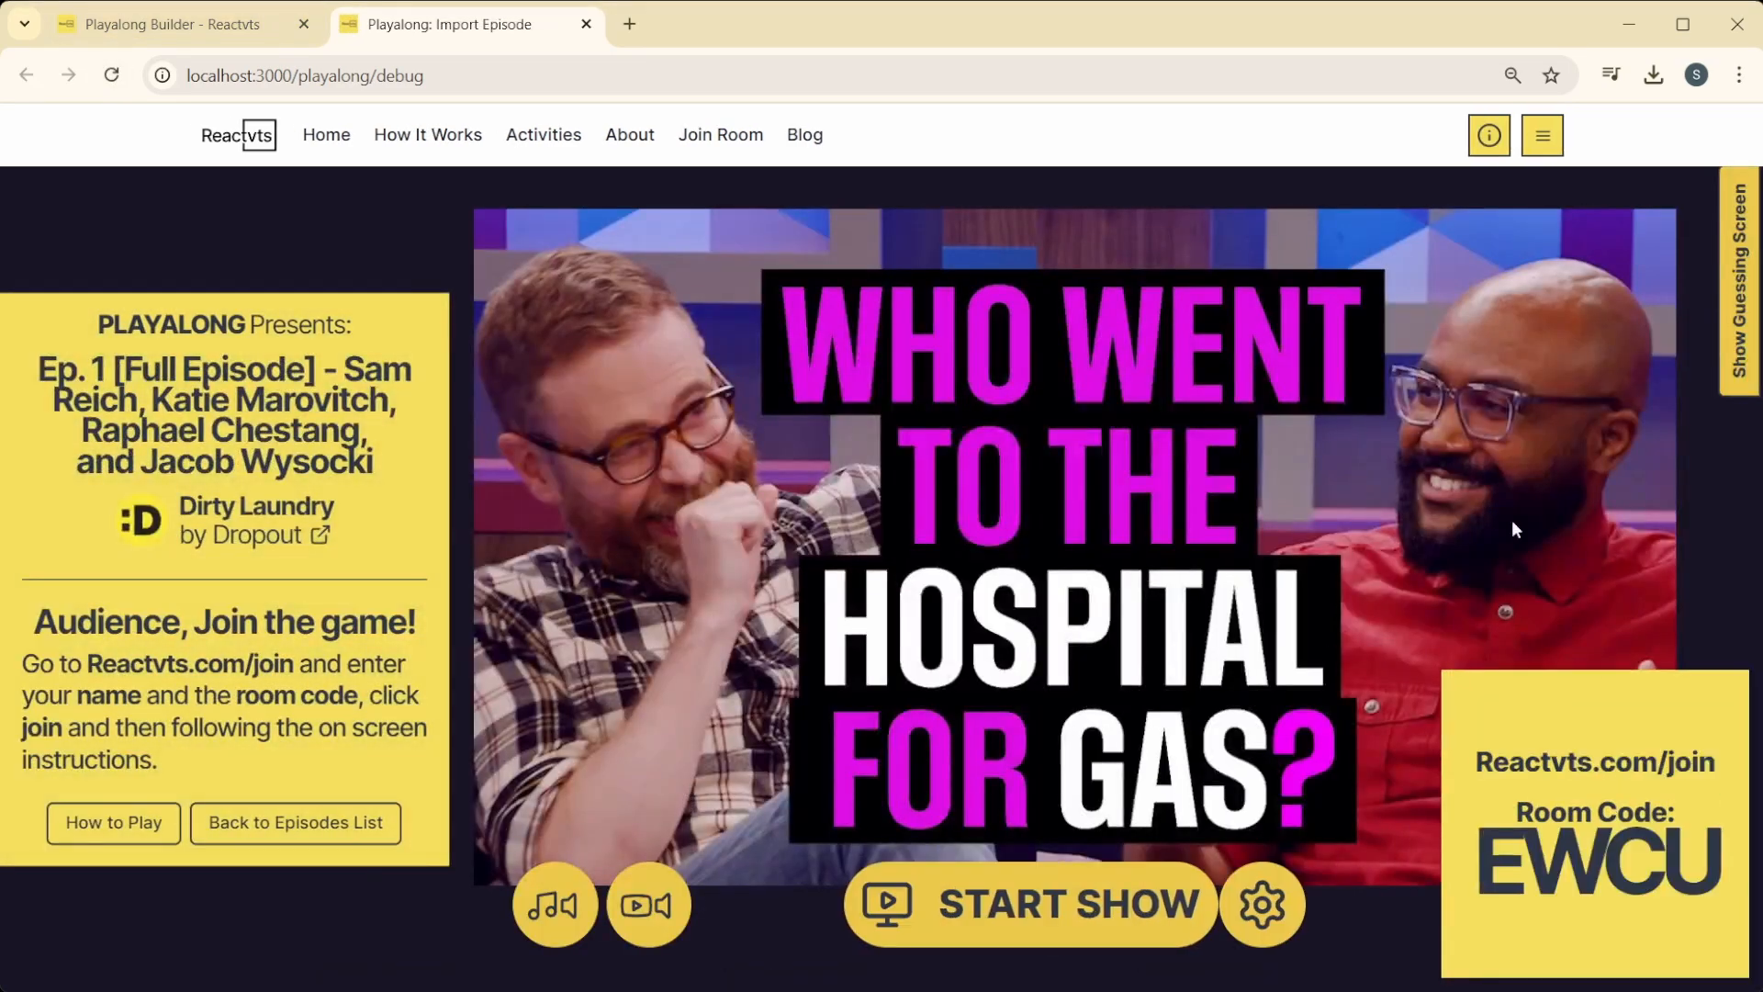
{"action": "left_click", "coordinate": [1737, 341]}
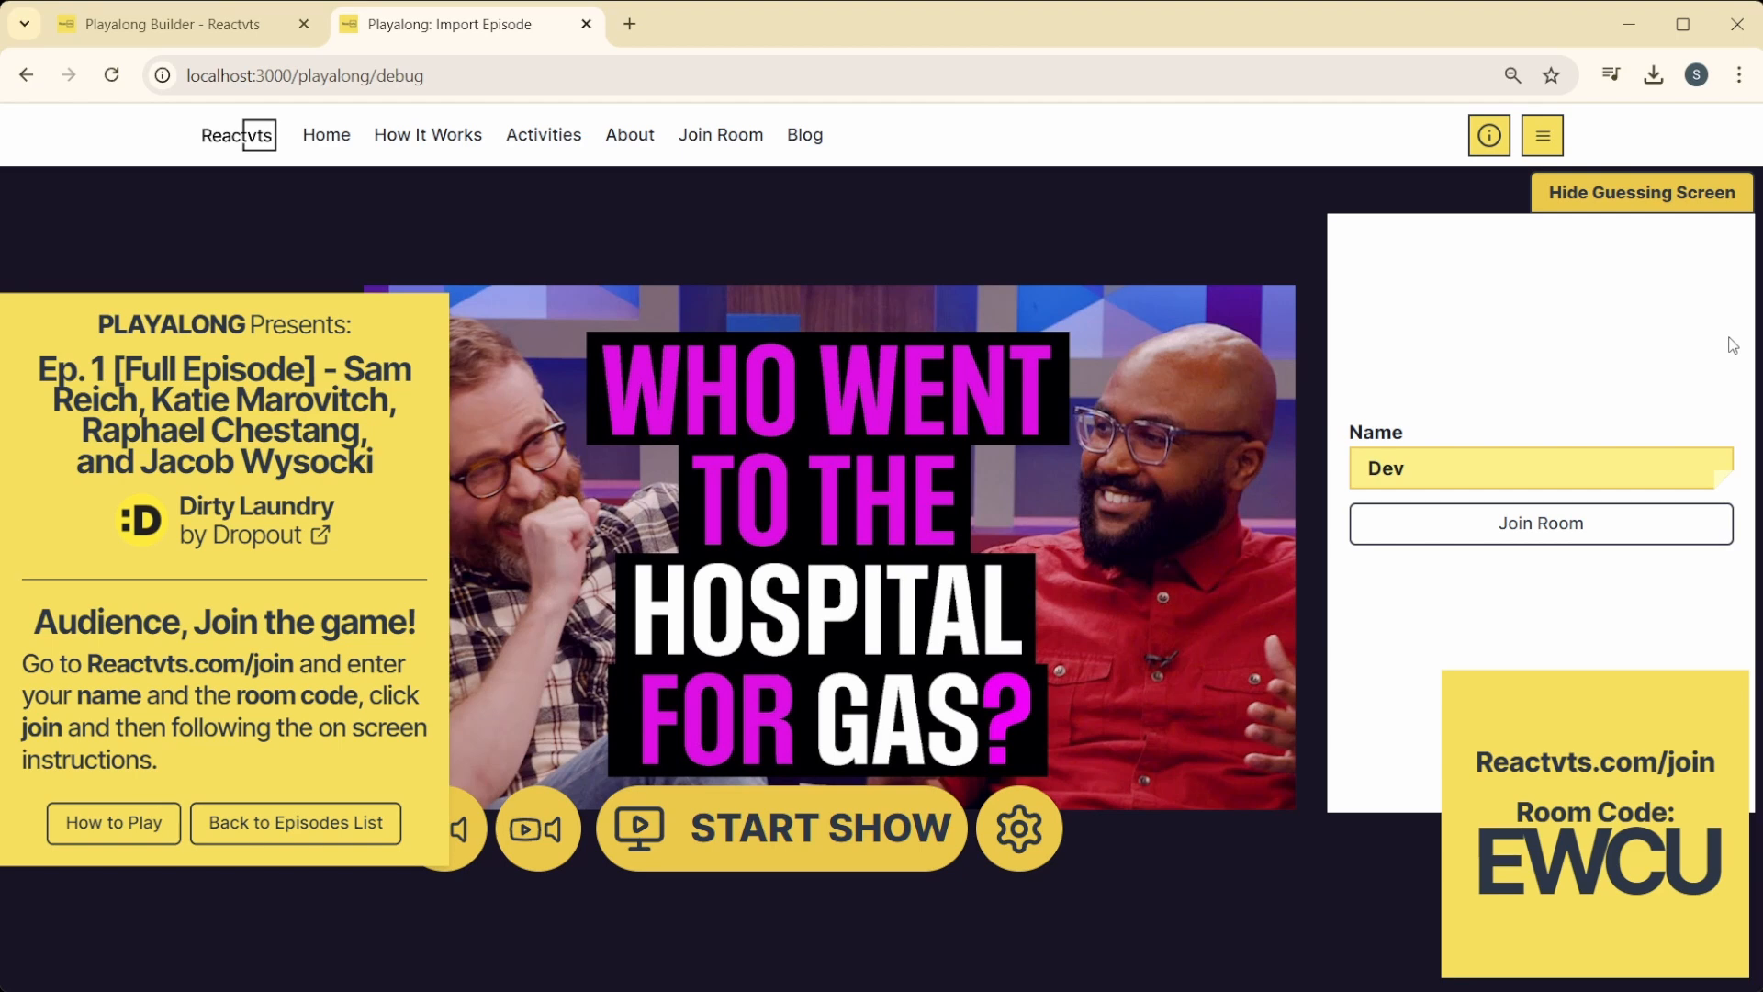
{"action": "left_click", "coordinate": [1530, 530]}
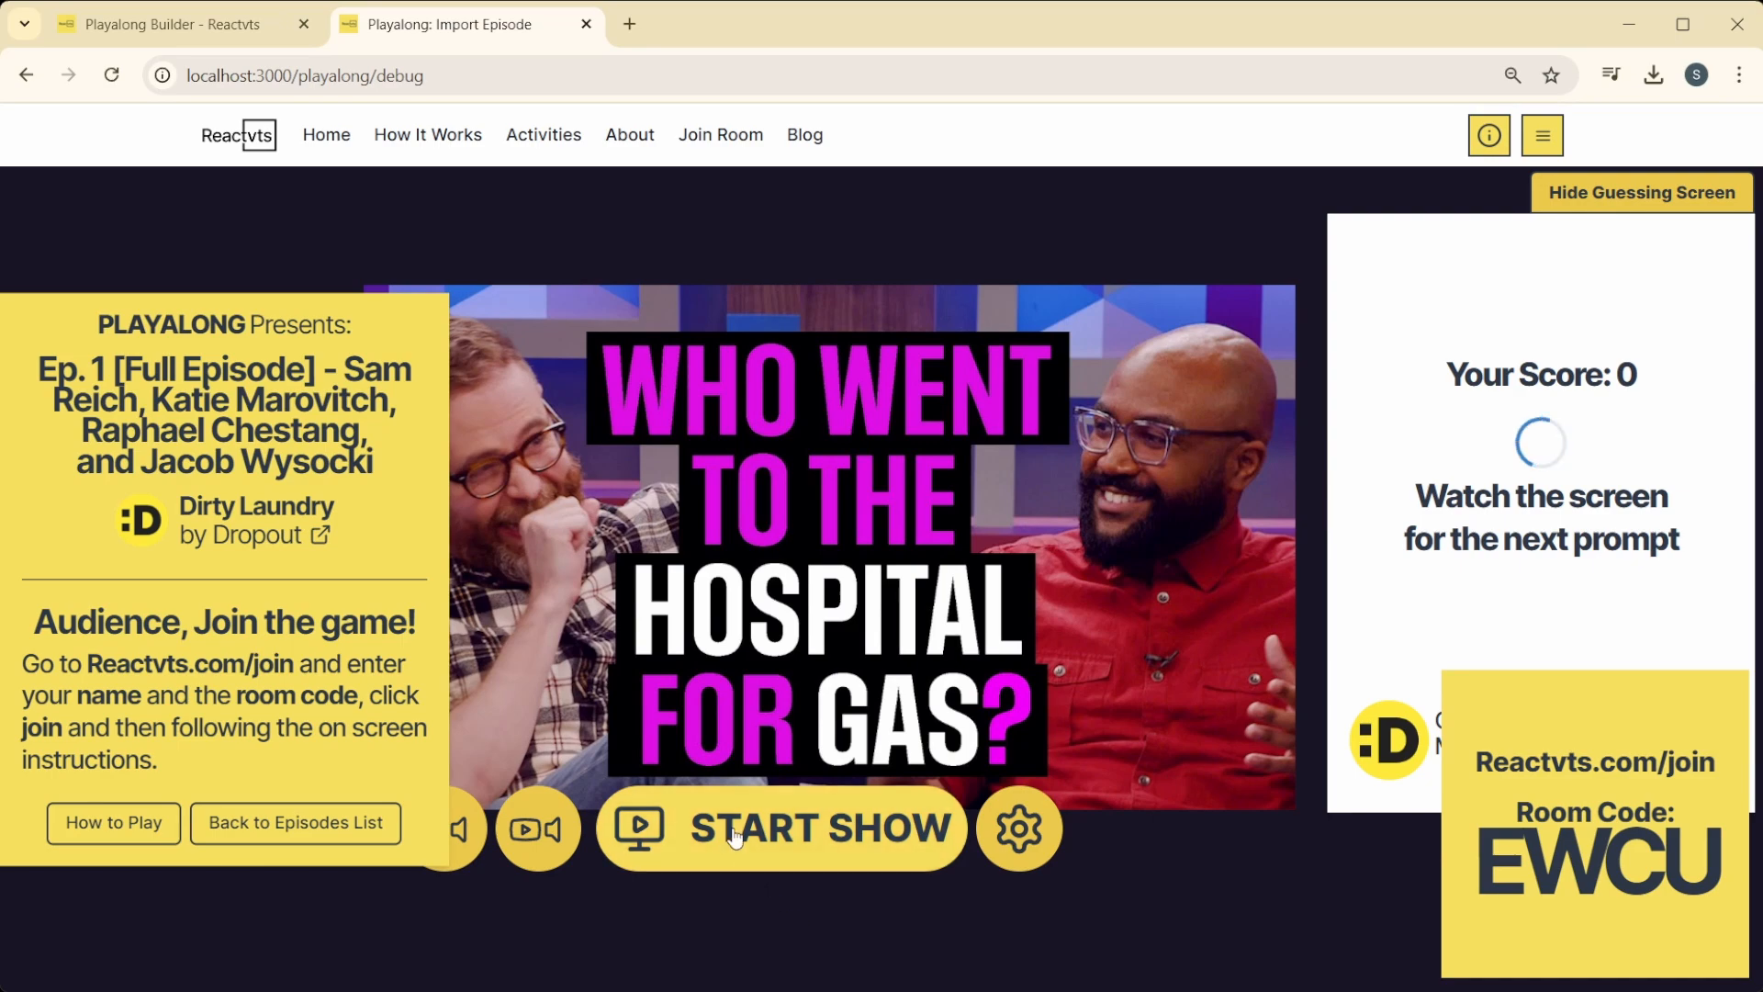
Step: Start the show, activate the guess field for the "Funniest Dropout show" question, and close the episode's browser tab
{"action": "left_click", "coordinate": [780, 830]}
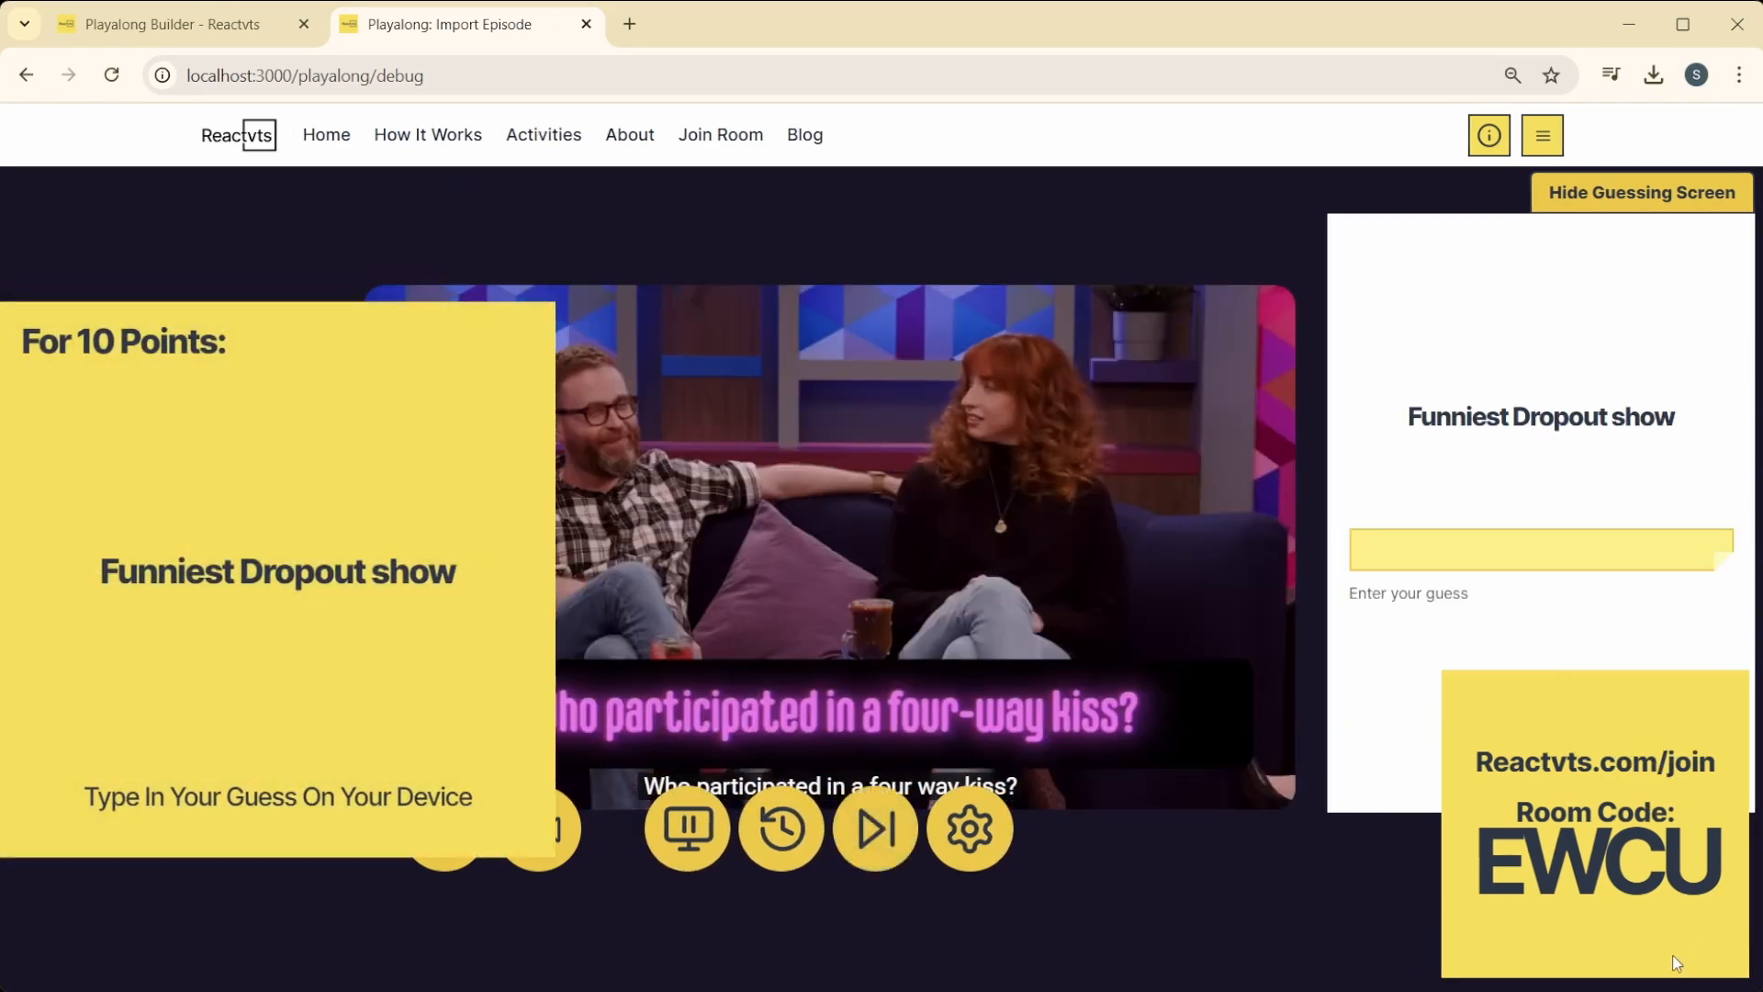
{"action": "left_click", "coordinate": [1449, 551]}
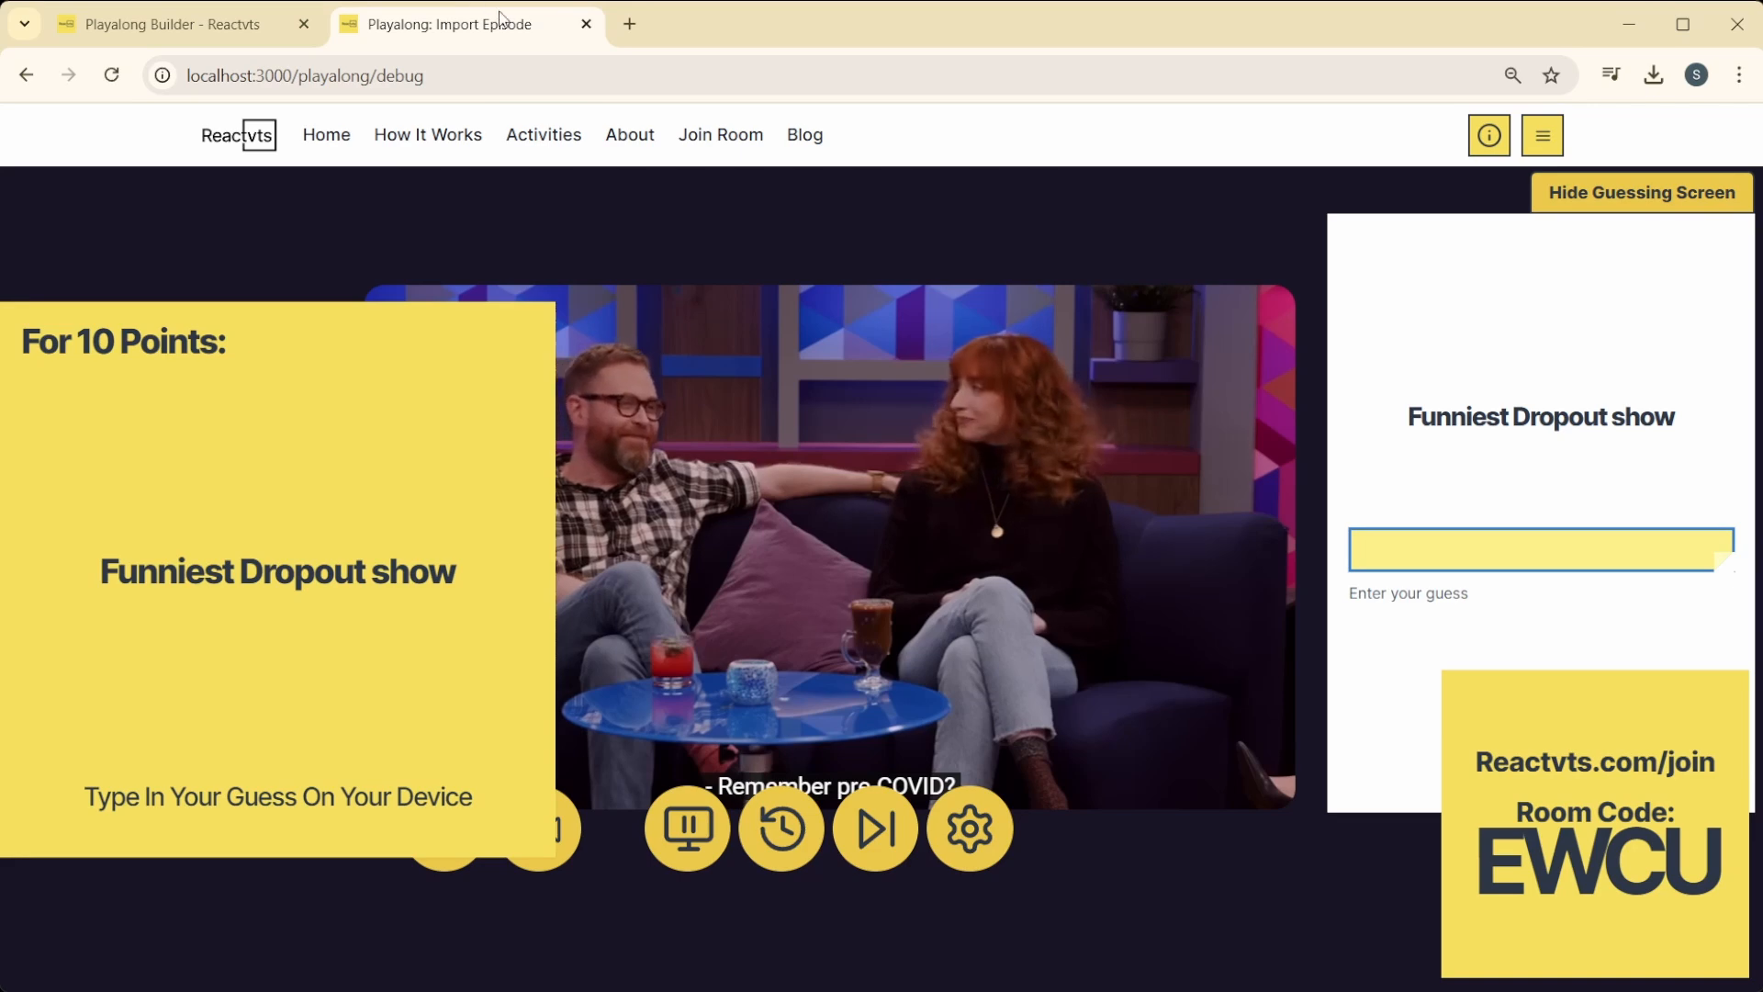
{"action": "left_click", "coordinate": [584, 25]}
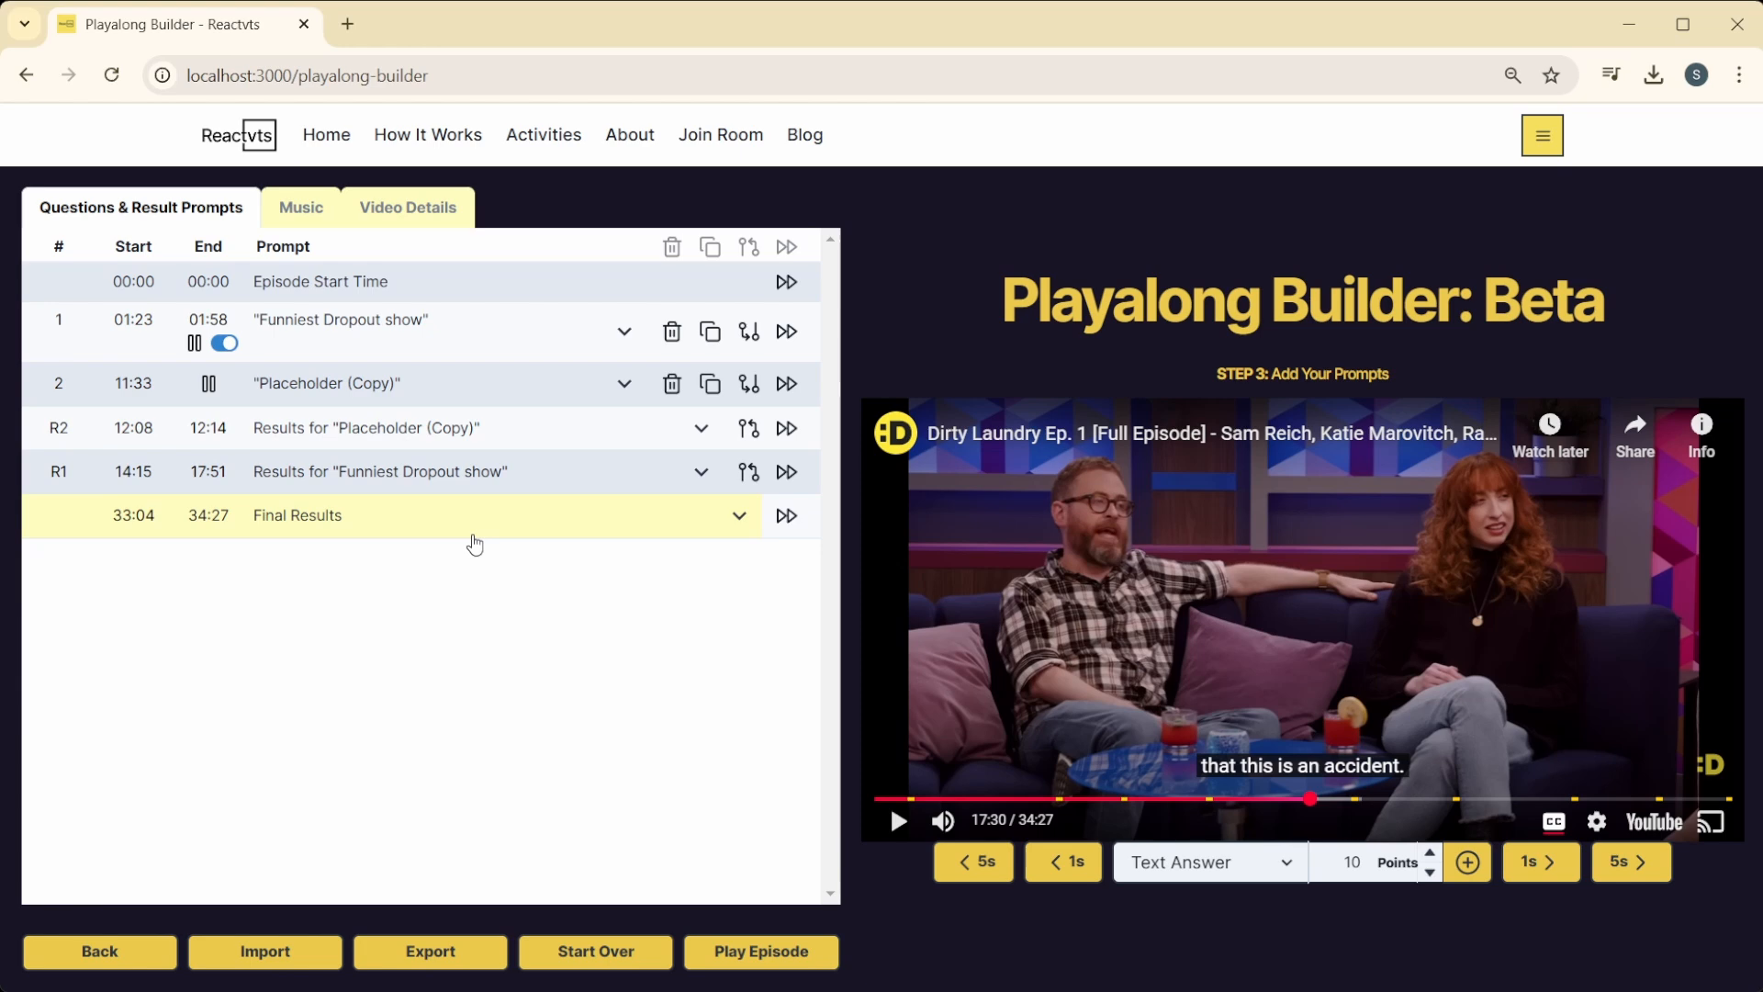
Step: Open a blank browser tab and close the Playalong Builder tab
{"action": "left_click", "coordinate": [347, 23]}
{"action": "left_click", "coordinate": [321, 30]}
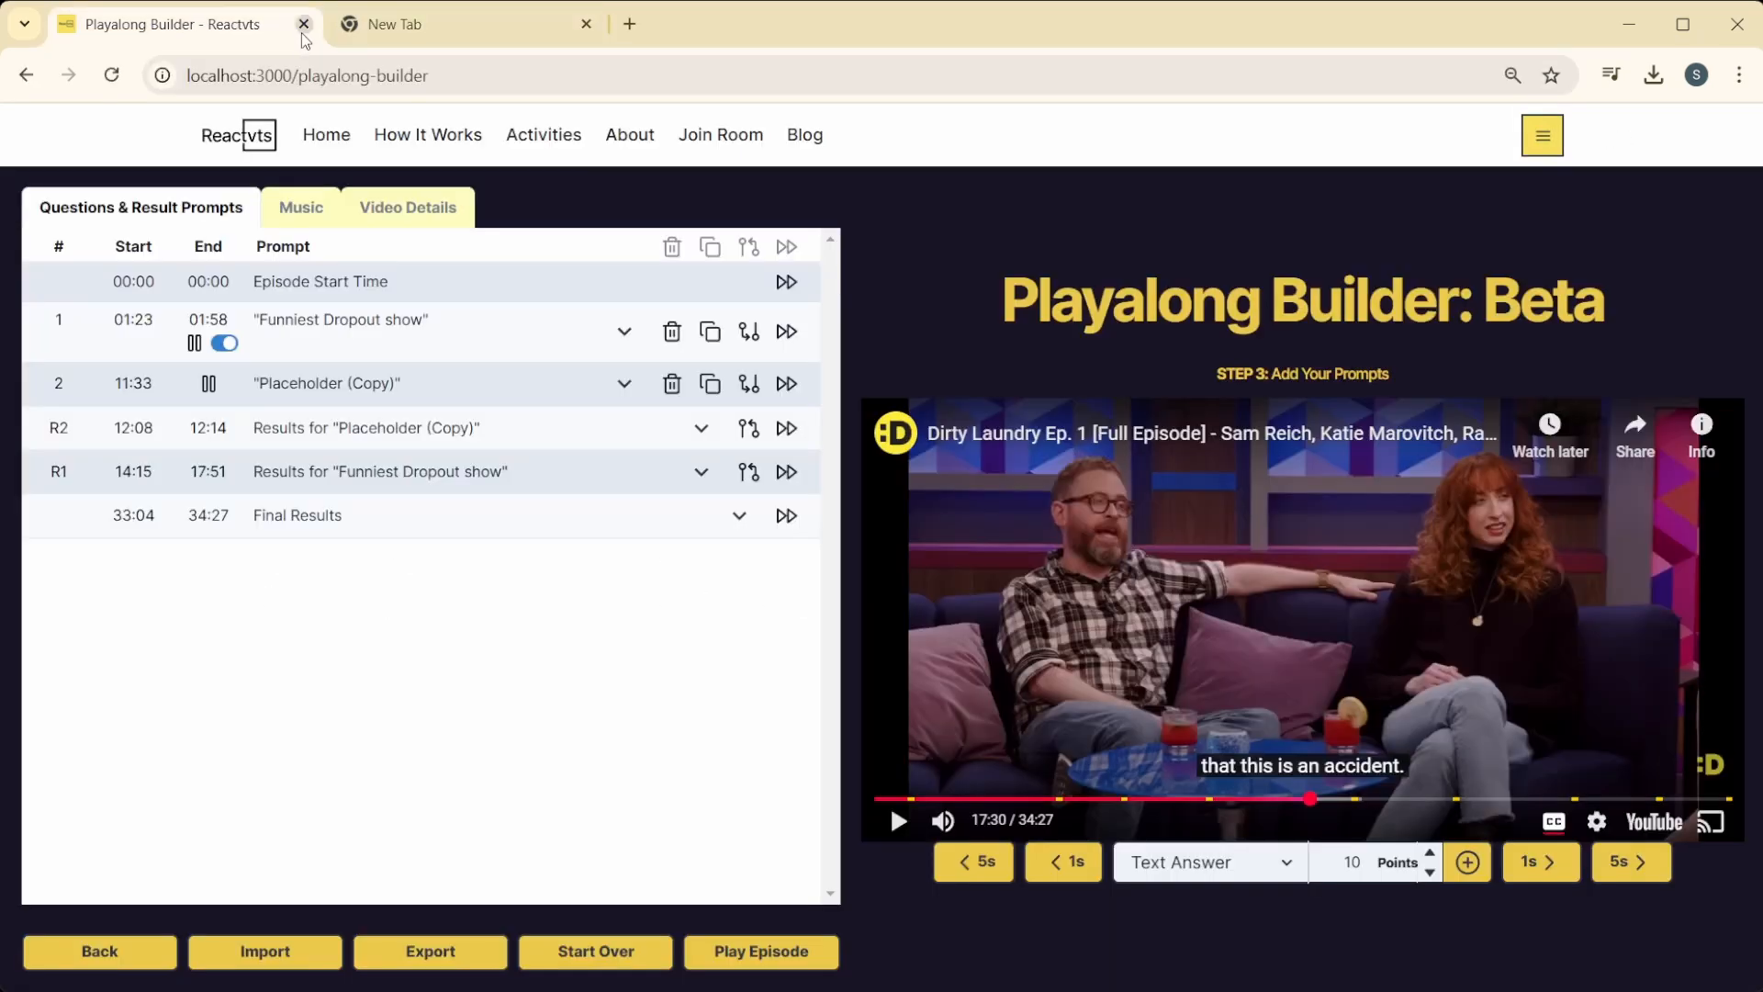
{"action": "left_click", "coordinate": [303, 24]}
Step: Look up "30" among the address suggestions and reopen the Playalong Builder at localhost:3000/playalong-builder
{"action": "left_click", "coordinate": [282, 68]}
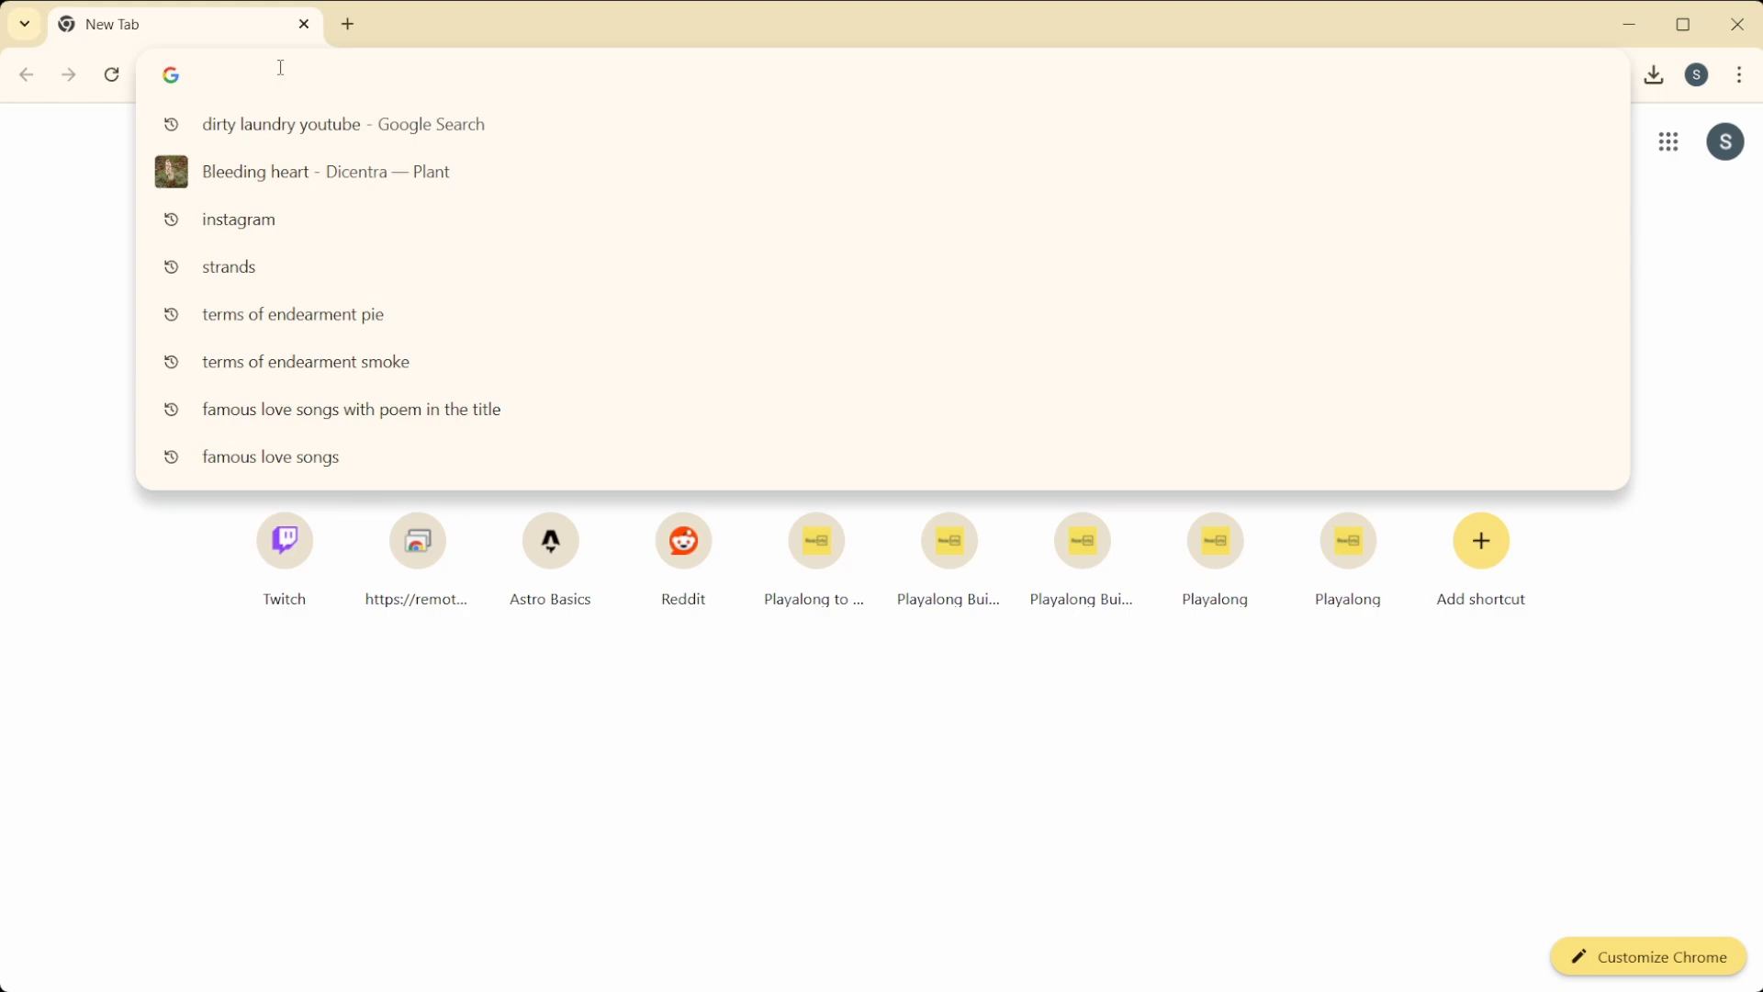
{"action": "type", "text": "30"}
{"action": "key", "text": "Up"}
{"action": "key", "text": "Down"}
{"action": "key", "text": "Down"}
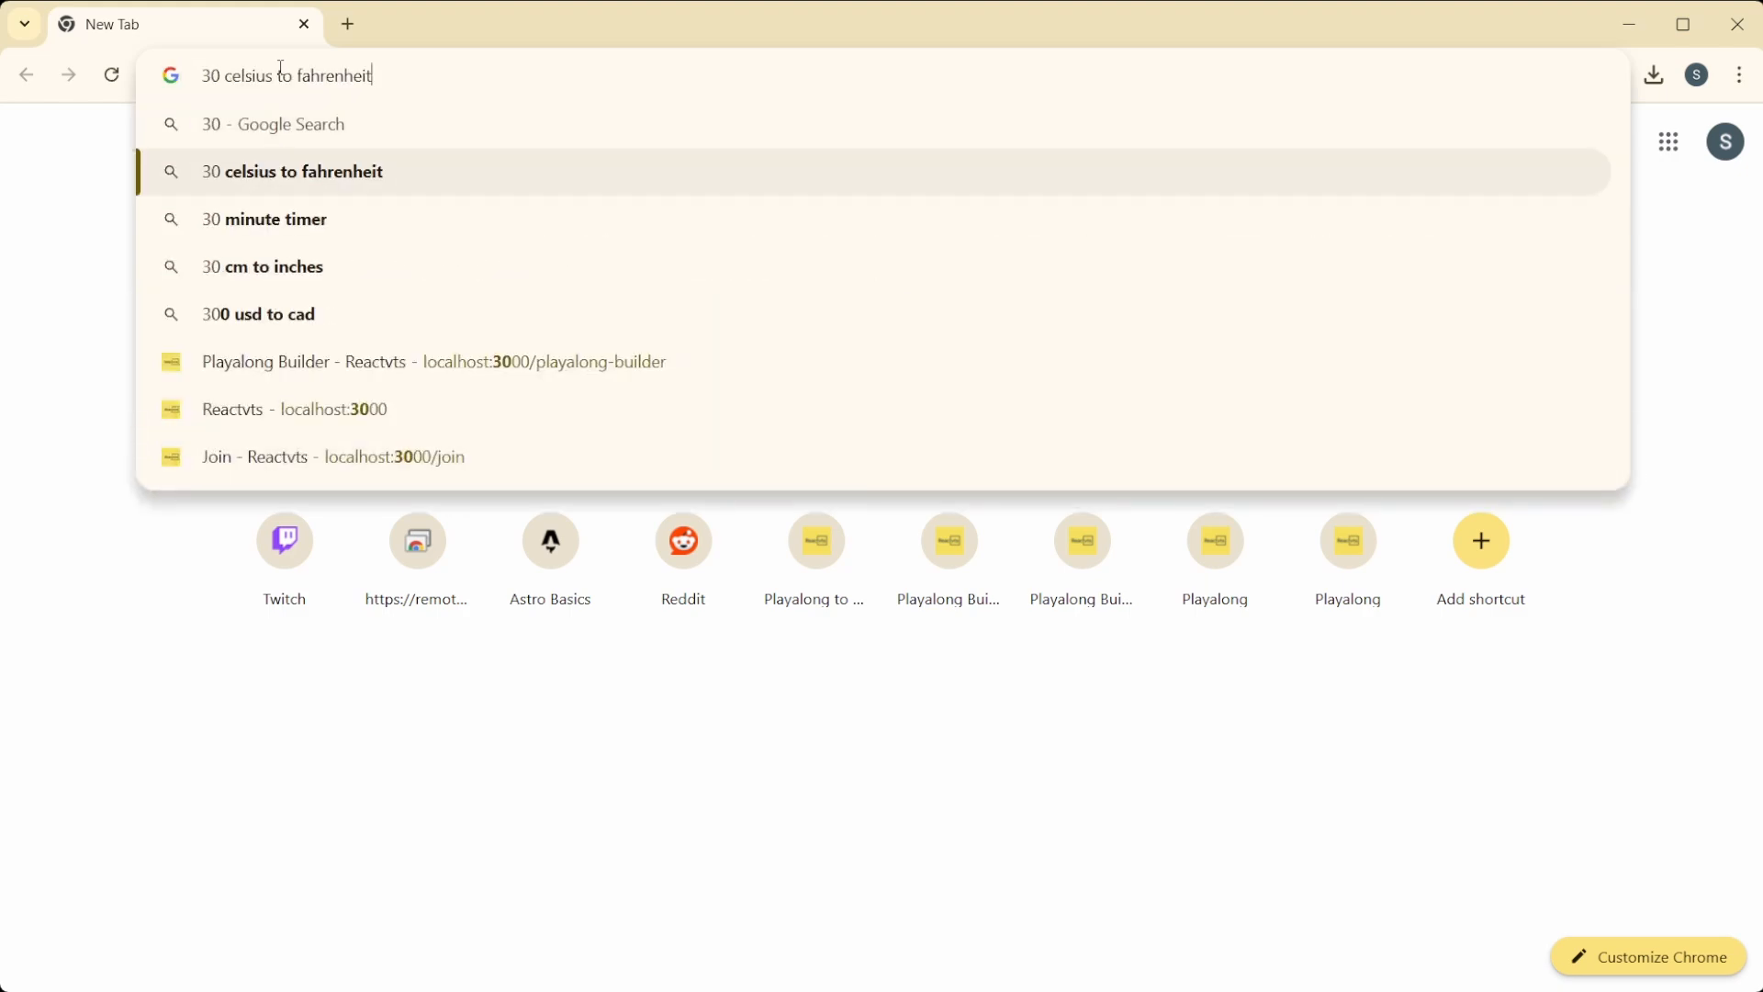
{"action": "key", "text": "Down"}
{"action": "key", "text": "Down"}
{"action": "key", "text": "Down"}
{"action": "key", "text": "Down"}
{"action": "key", "text": "Return"}
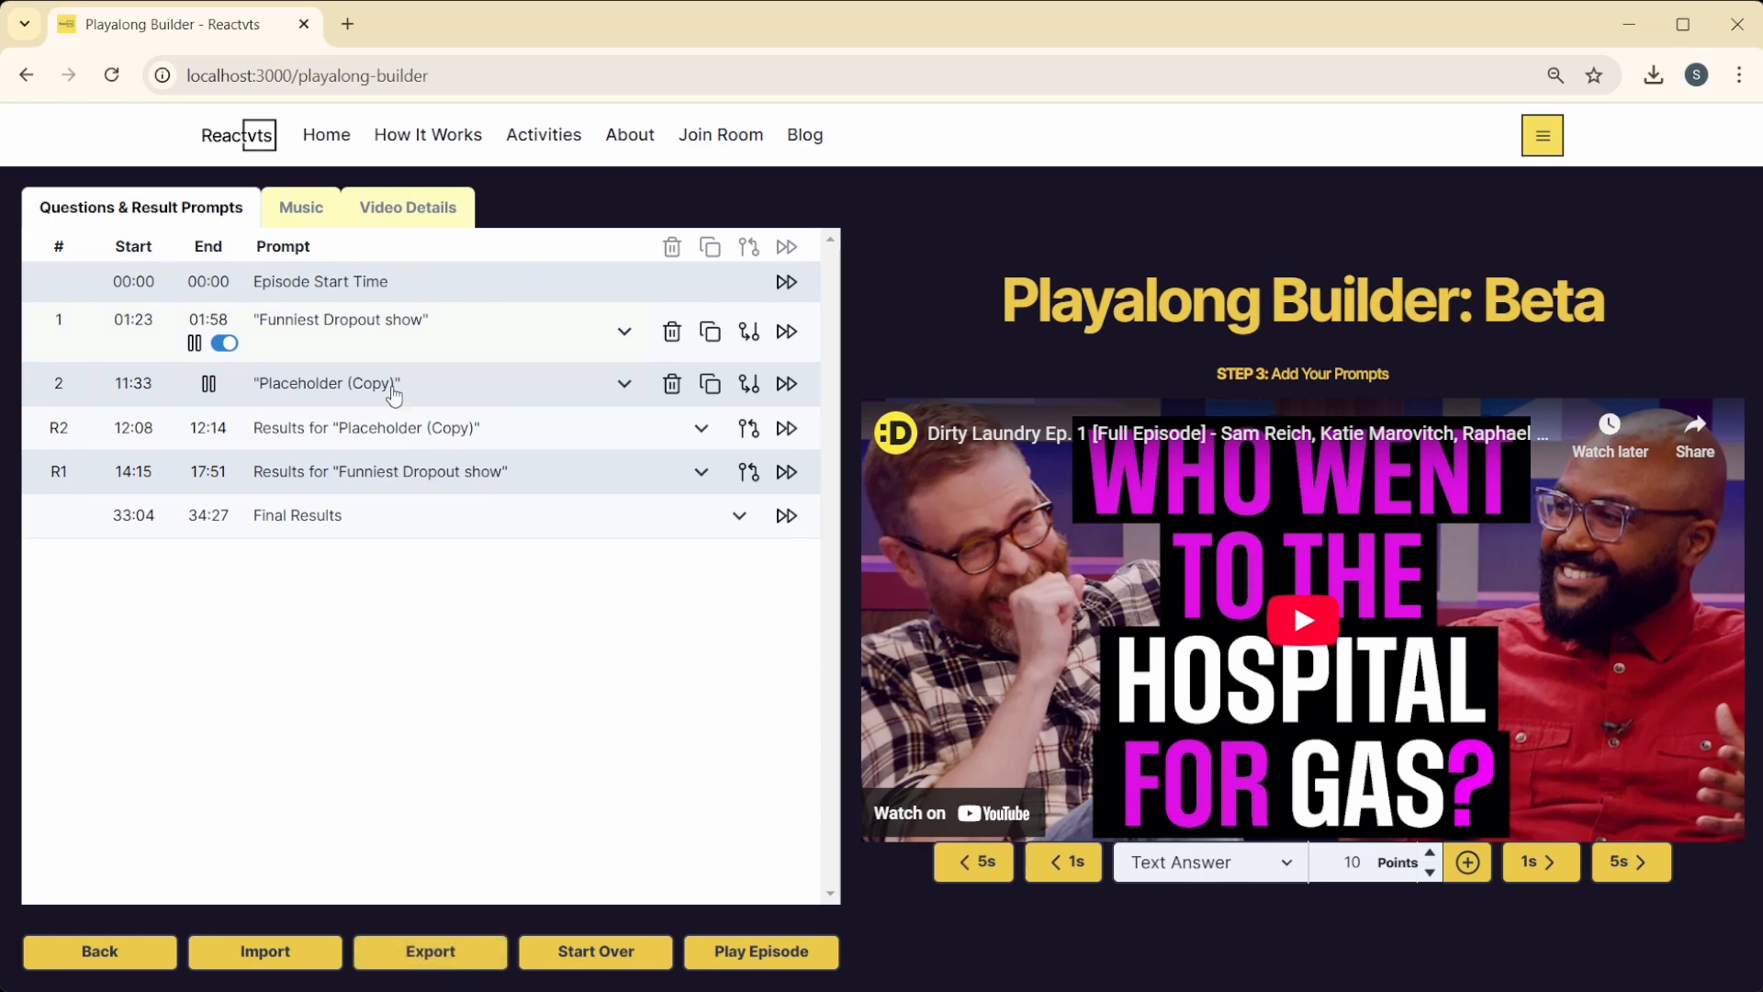
Step: Reload the builder page, and change the address to localhost:3000/playalong/ to open the Playalong episodes page
{"action": "double_click", "coordinate": [401, 75]}
{"action": "key", "text": "Return"}
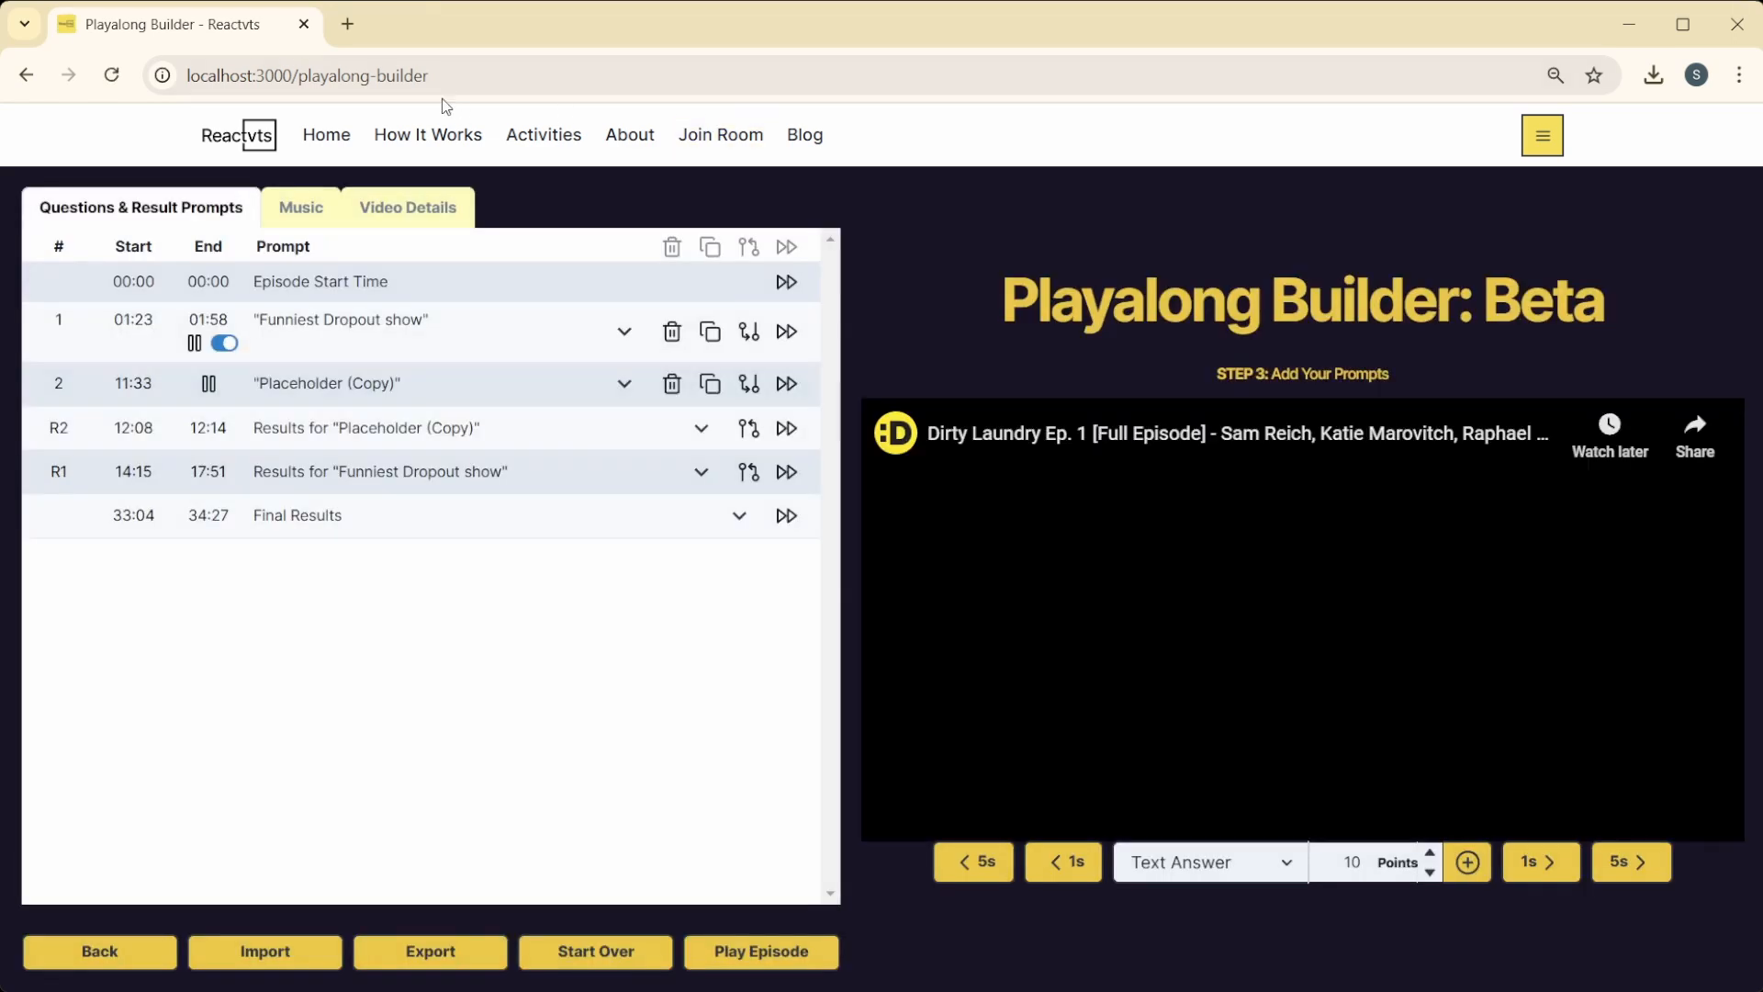
{"action": "left_click_drag", "start_coordinate": [369, 81], "coordinate": [489, 90]}
{"action": "key", "text": "BackSpace"}
{"action": "key", "text": "Return"}
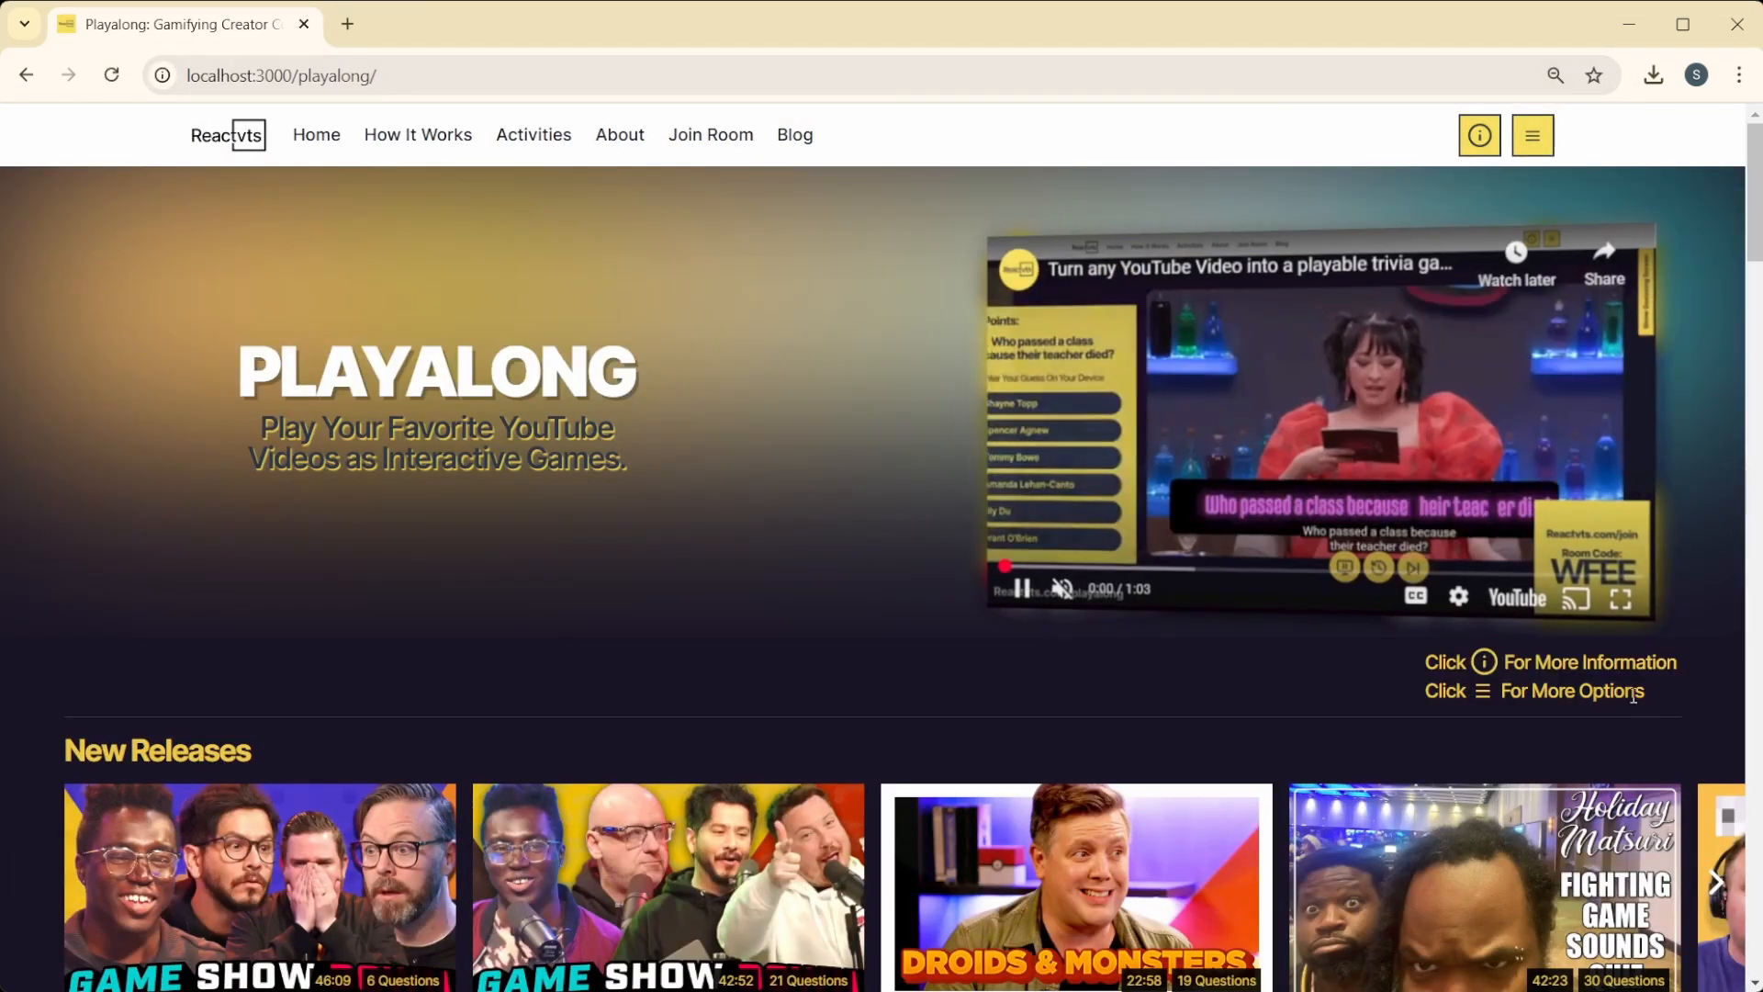
Step: Examine the episodes page's options, including Import Episode and Pause Control, and close them without changing any setting
{"action": "left_click", "coordinate": [1550, 147]}
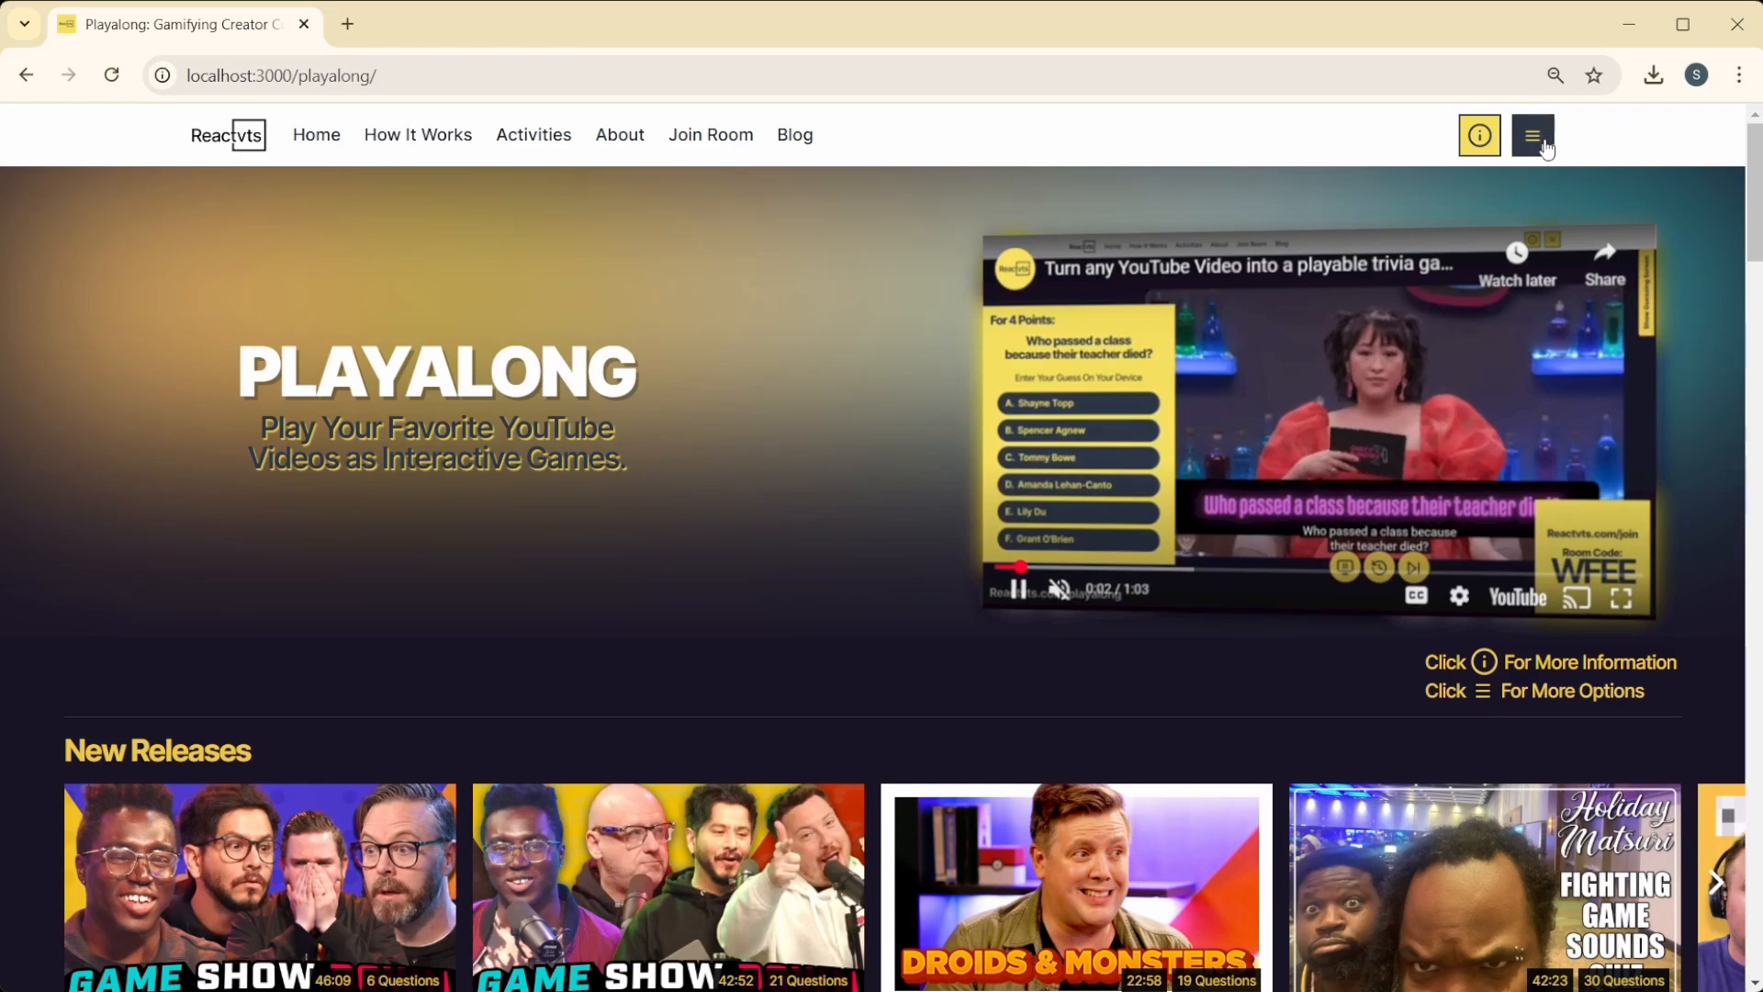
{"action": "scroll", "coordinate": [1572, 781], "scroll_direction": "down", "scroll_amount": 5}
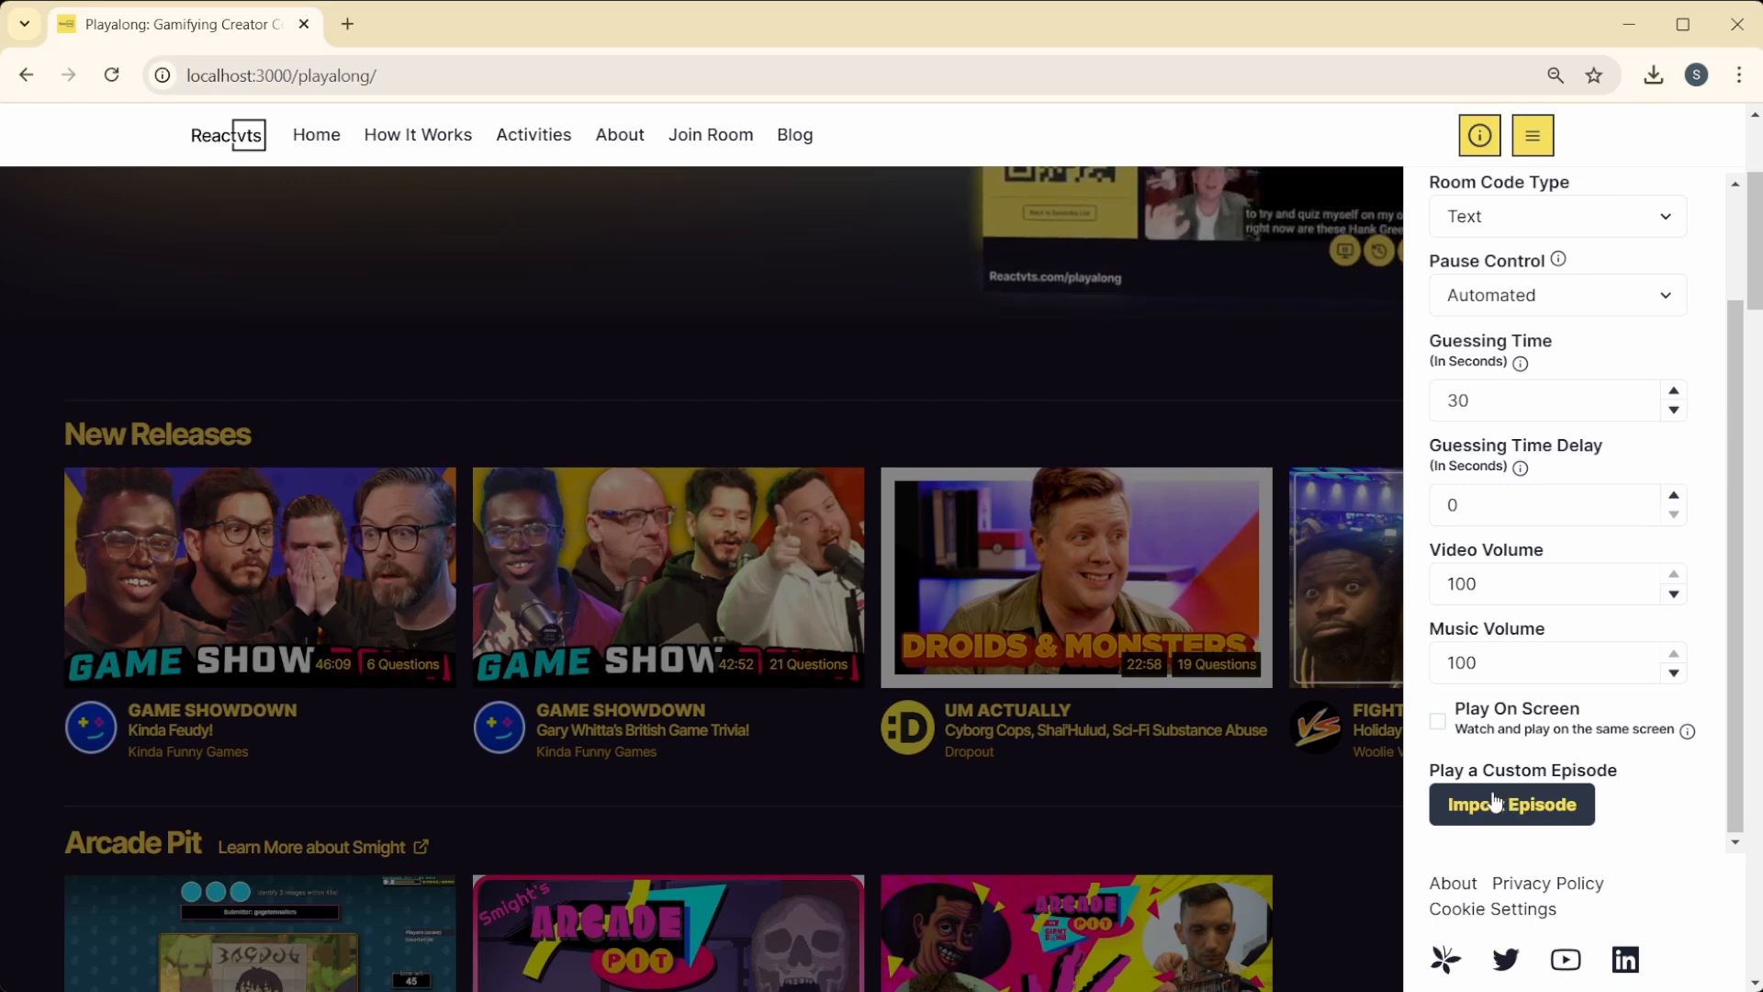
{"action": "scroll", "coordinate": [1527, 771], "scroll_direction": "up", "scroll_amount": 3}
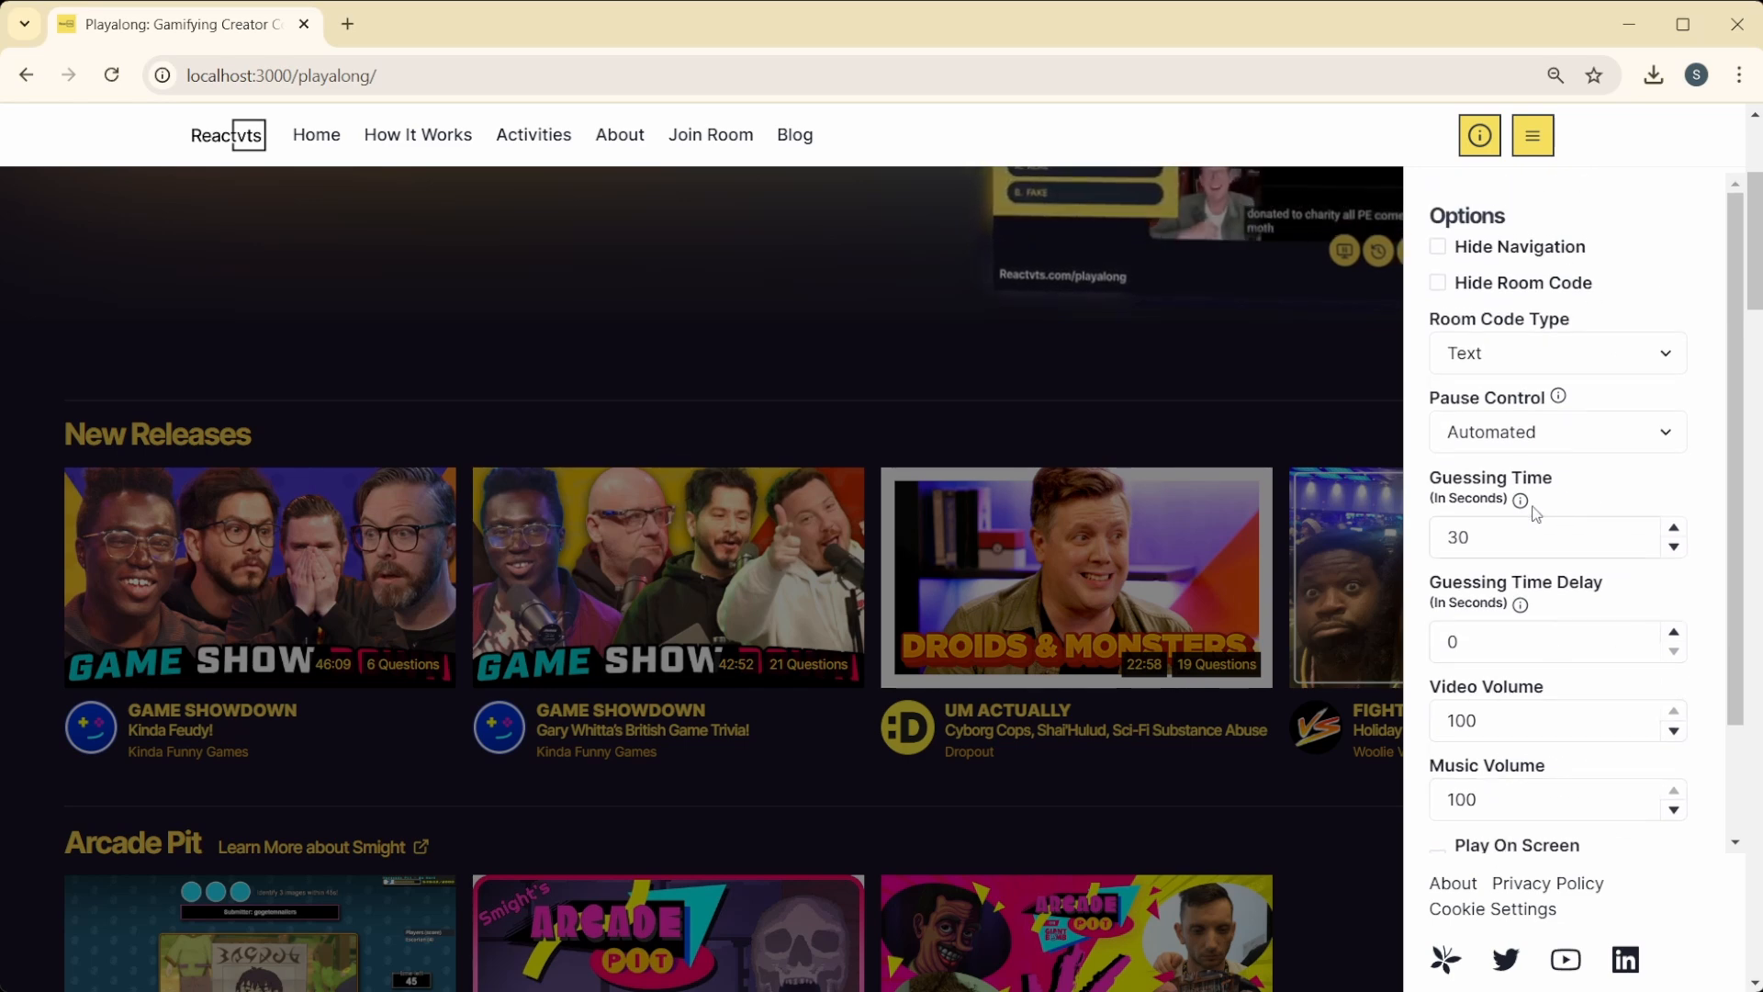
{"action": "left_click", "coordinate": [1559, 432]}
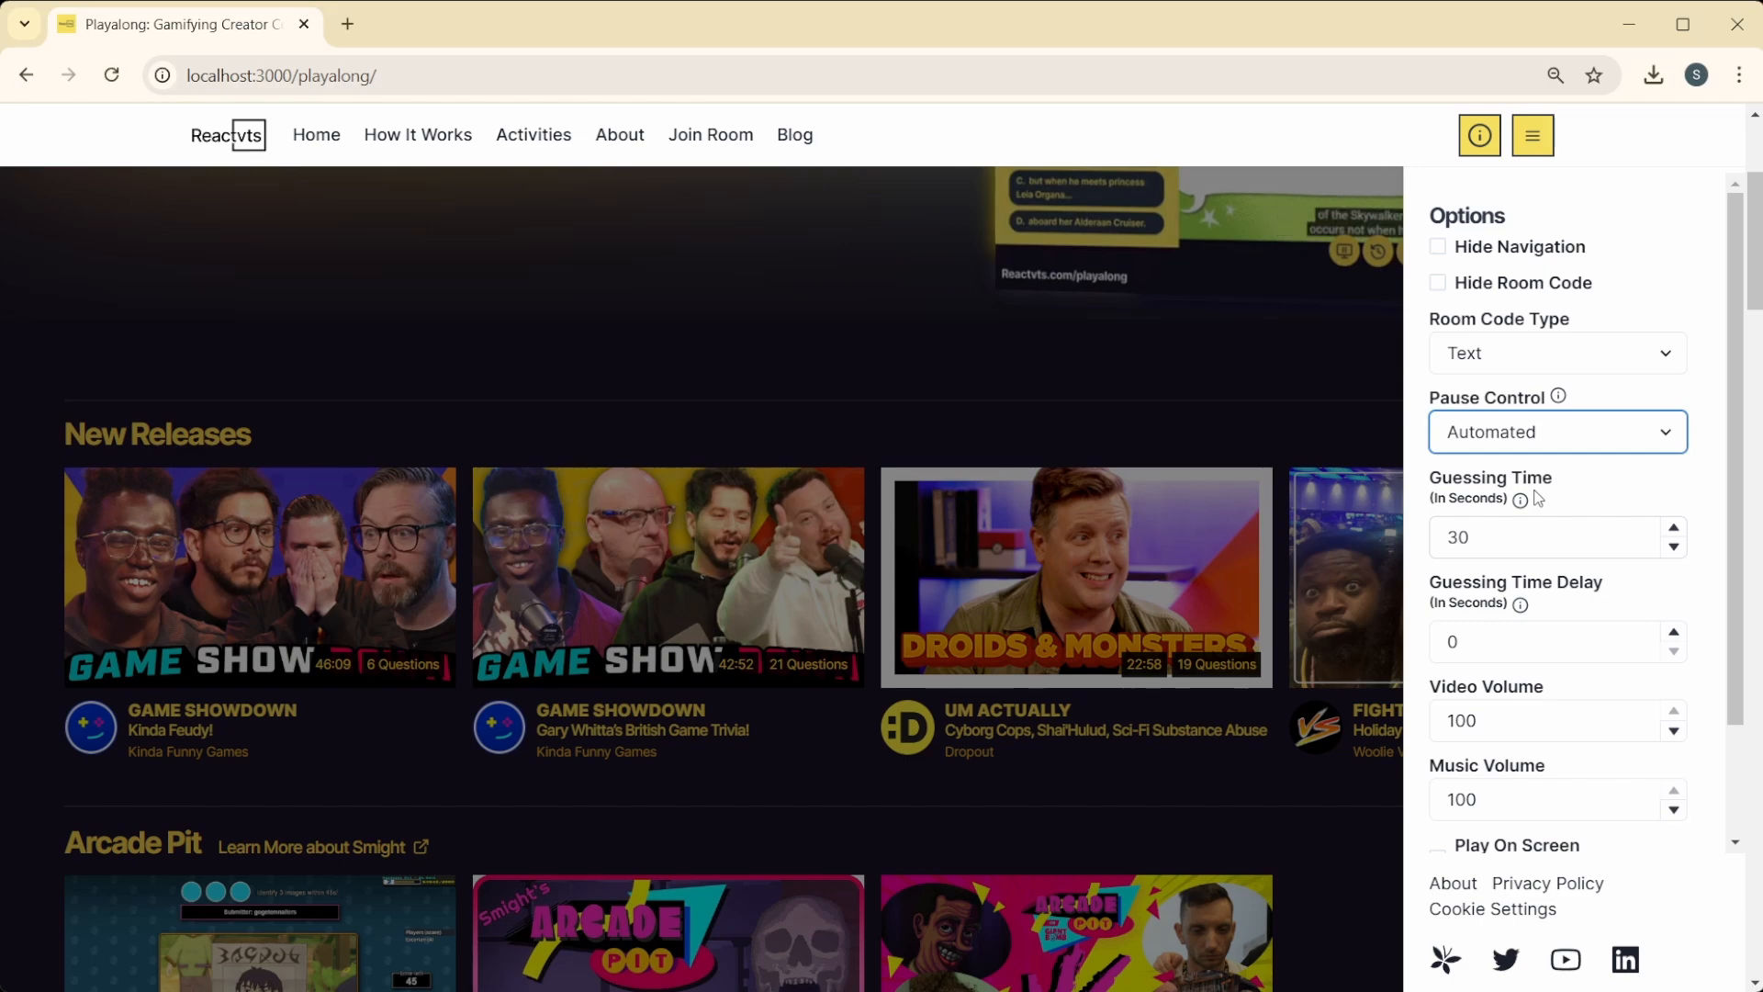
{"action": "left_click", "coordinate": [1532, 154]}
{"action": "left_click", "coordinate": [1534, 157]}
Step: Browse the whole Playalong episode catalogue by show and return to its beginning
{"action": "scroll", "coordinate": [1273, 478], "scroll_direction": "up", "scroll_amount": 3}
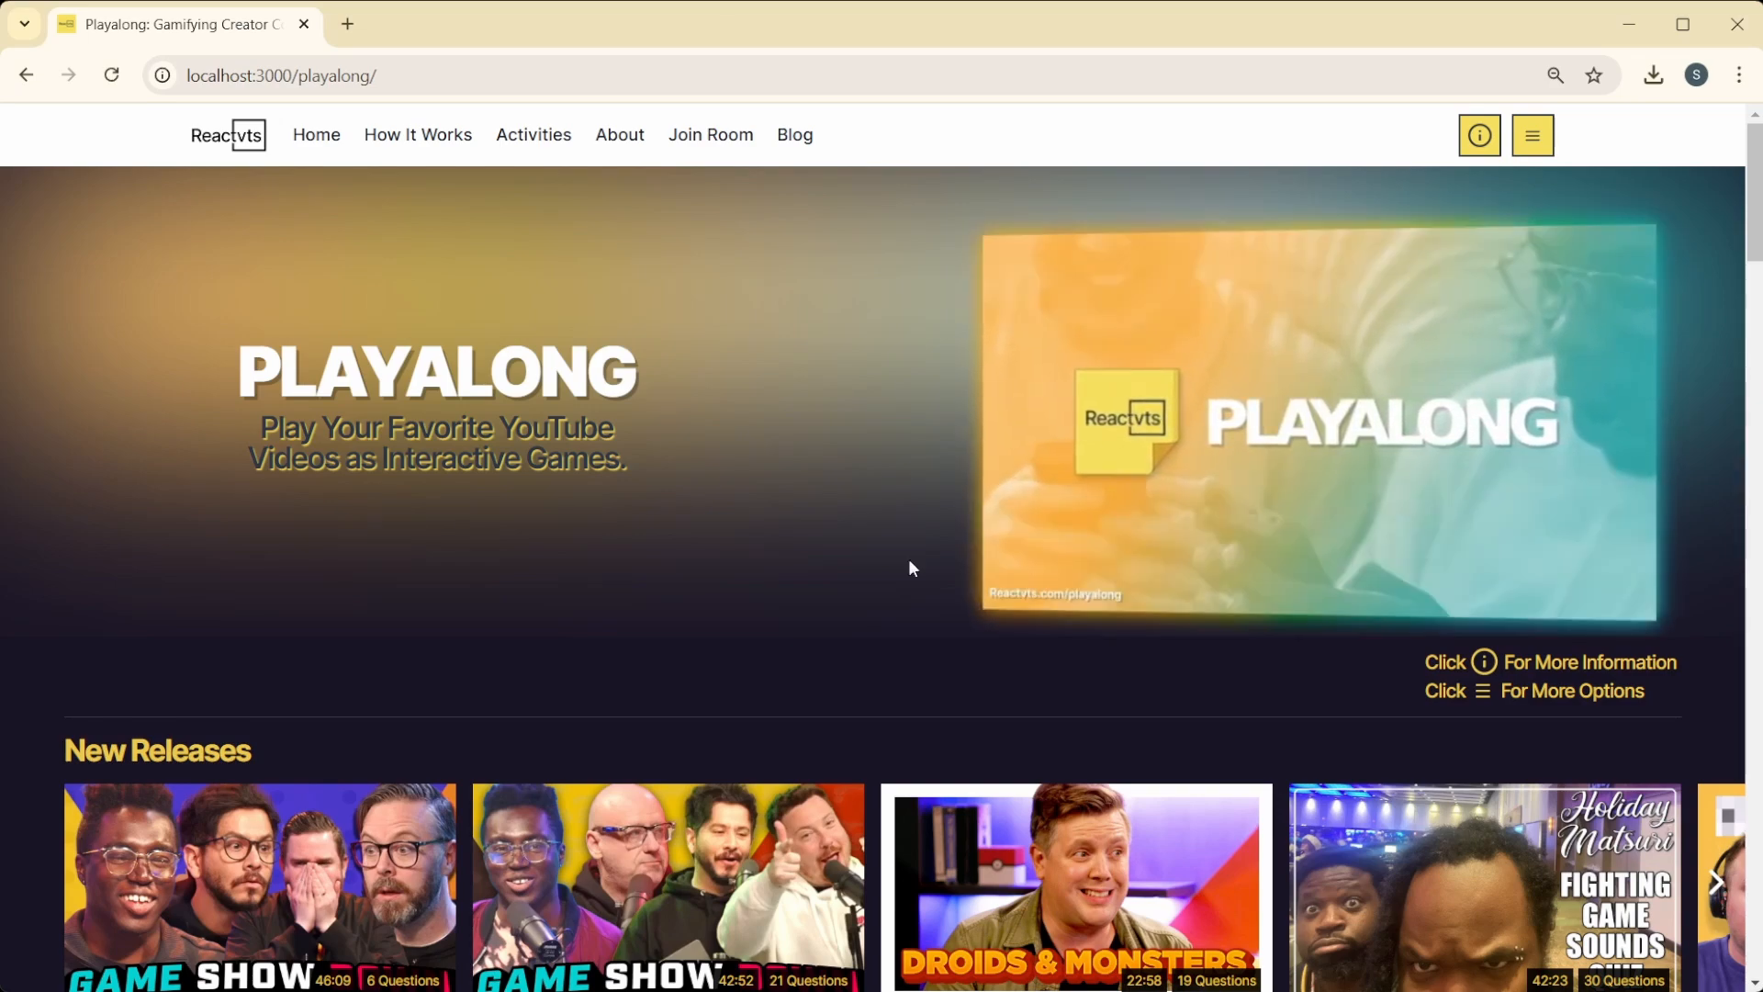
{"action": "scroll", "coordinate": [907, 559], "scroll_direction": "down", "scroll_amount": 10}
{"action": "scroll", "coordinate": [661, 384], "scroll_direction": "up", "scroll_amount": 3}
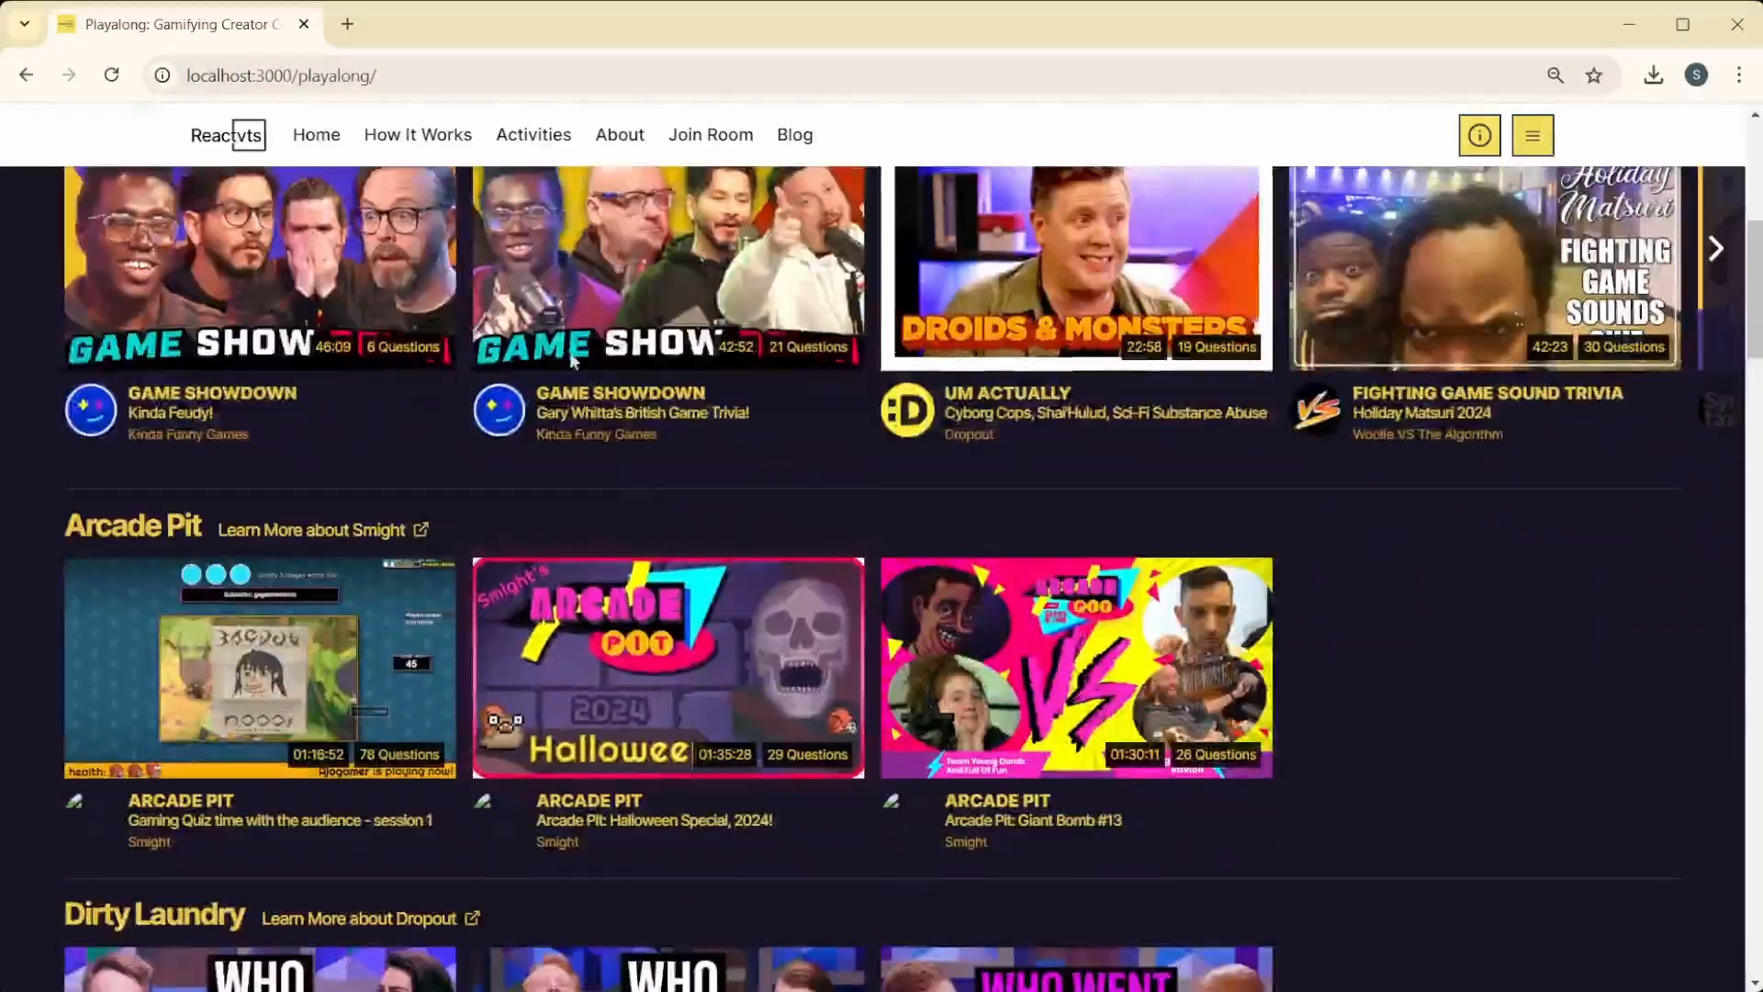
{"action": "scroll", "coordinate": [813, 443], "scroll_direction": "down", "scroll_amount": 11}
{"action": "scroll", "coordinate": [442, 791], "scroll_direction": "up", "scroll_amount": 15}
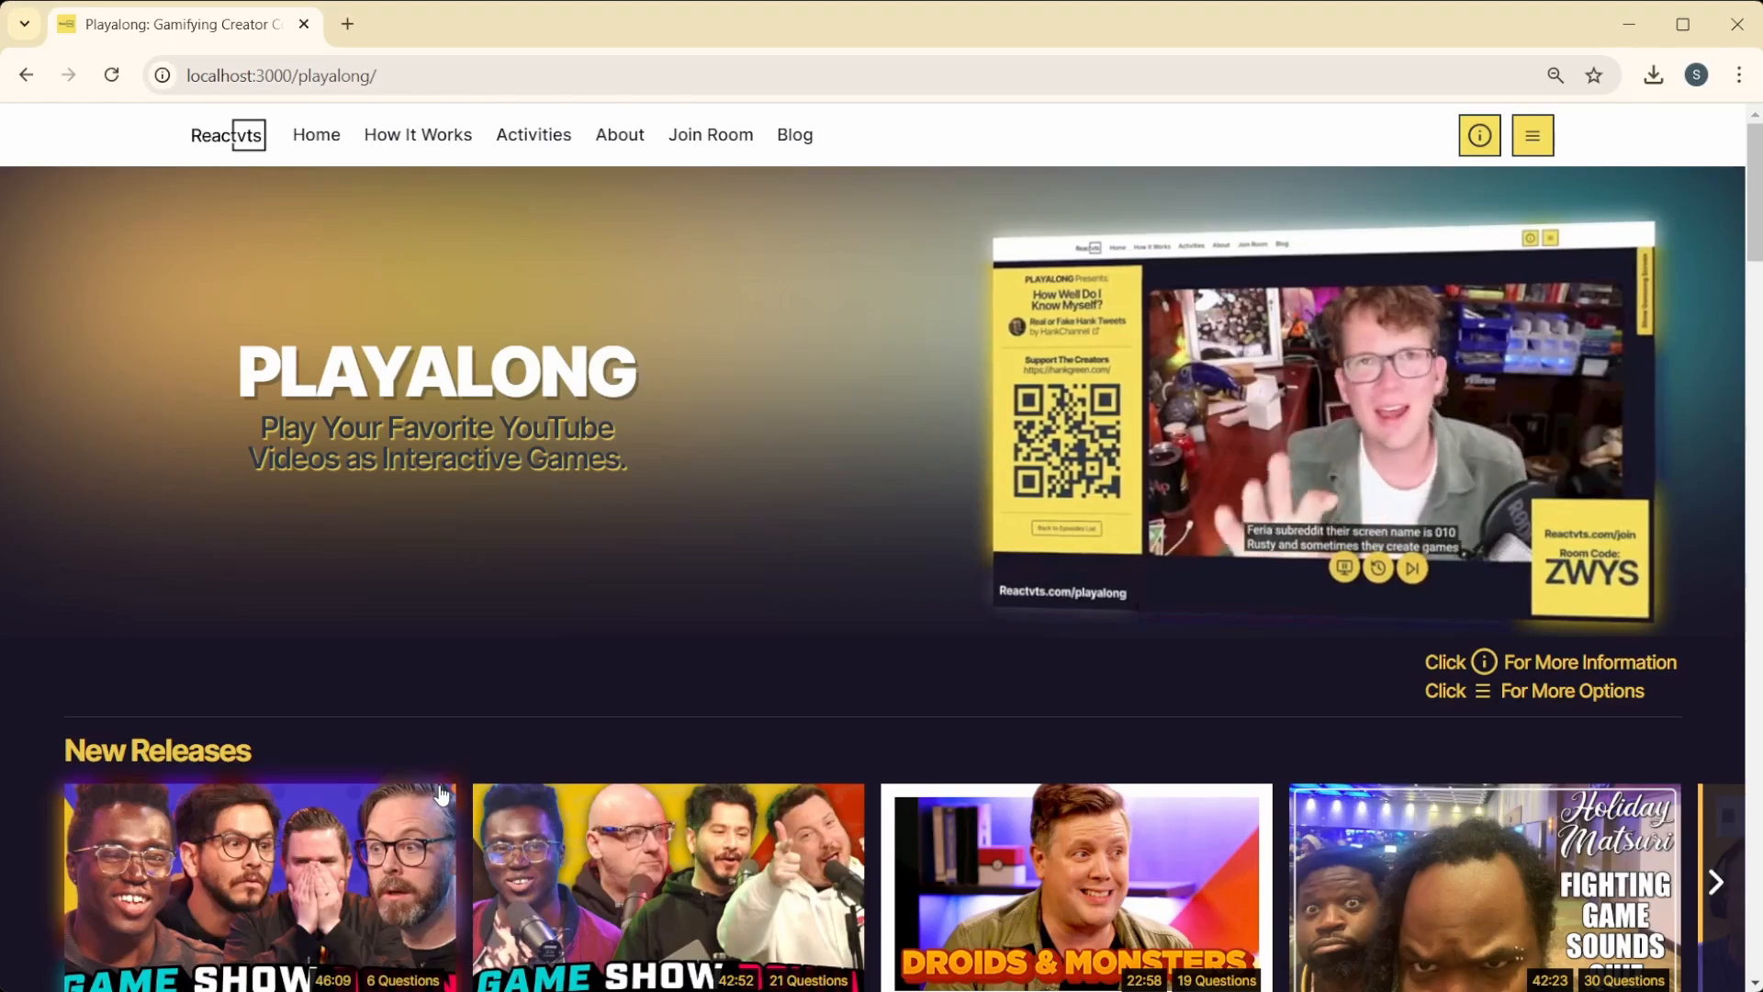
{"action": "scroll", "coordinate": [441, 792], "scroll_direction": "down", "scroll_amount": 7}
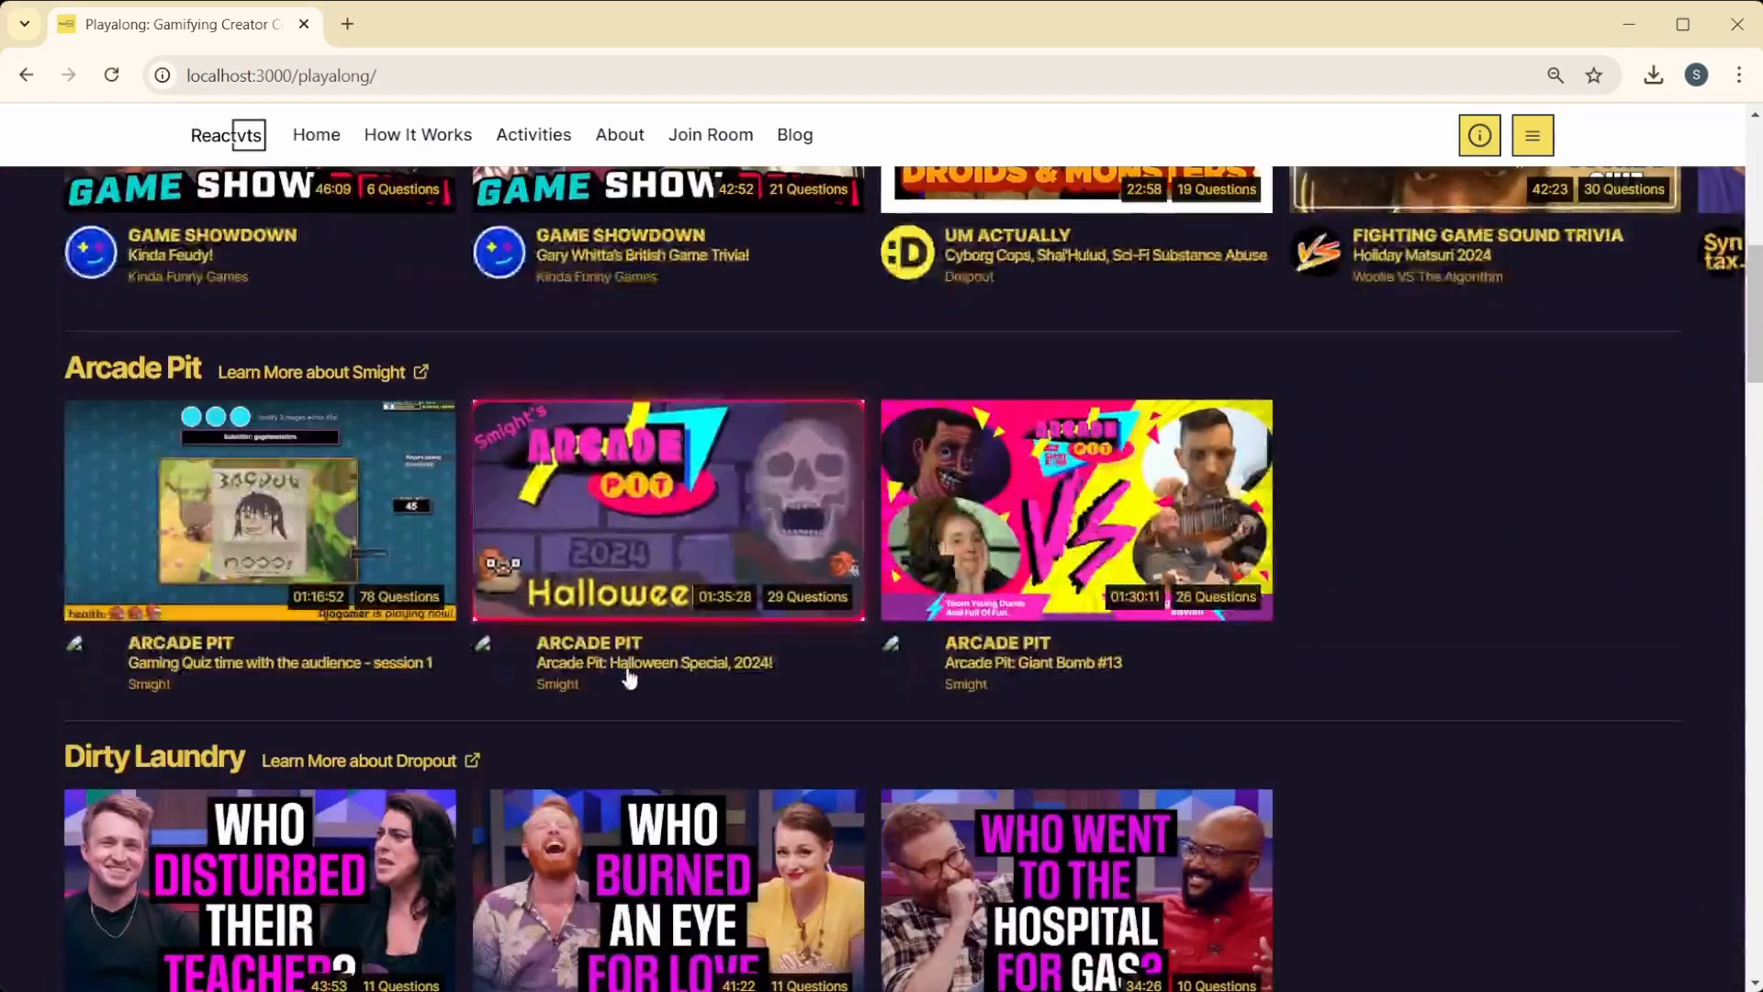
{"action": "scroll", "coordinate": [630, 678], "scroll_direction": "down", "scroll_amount": 10}
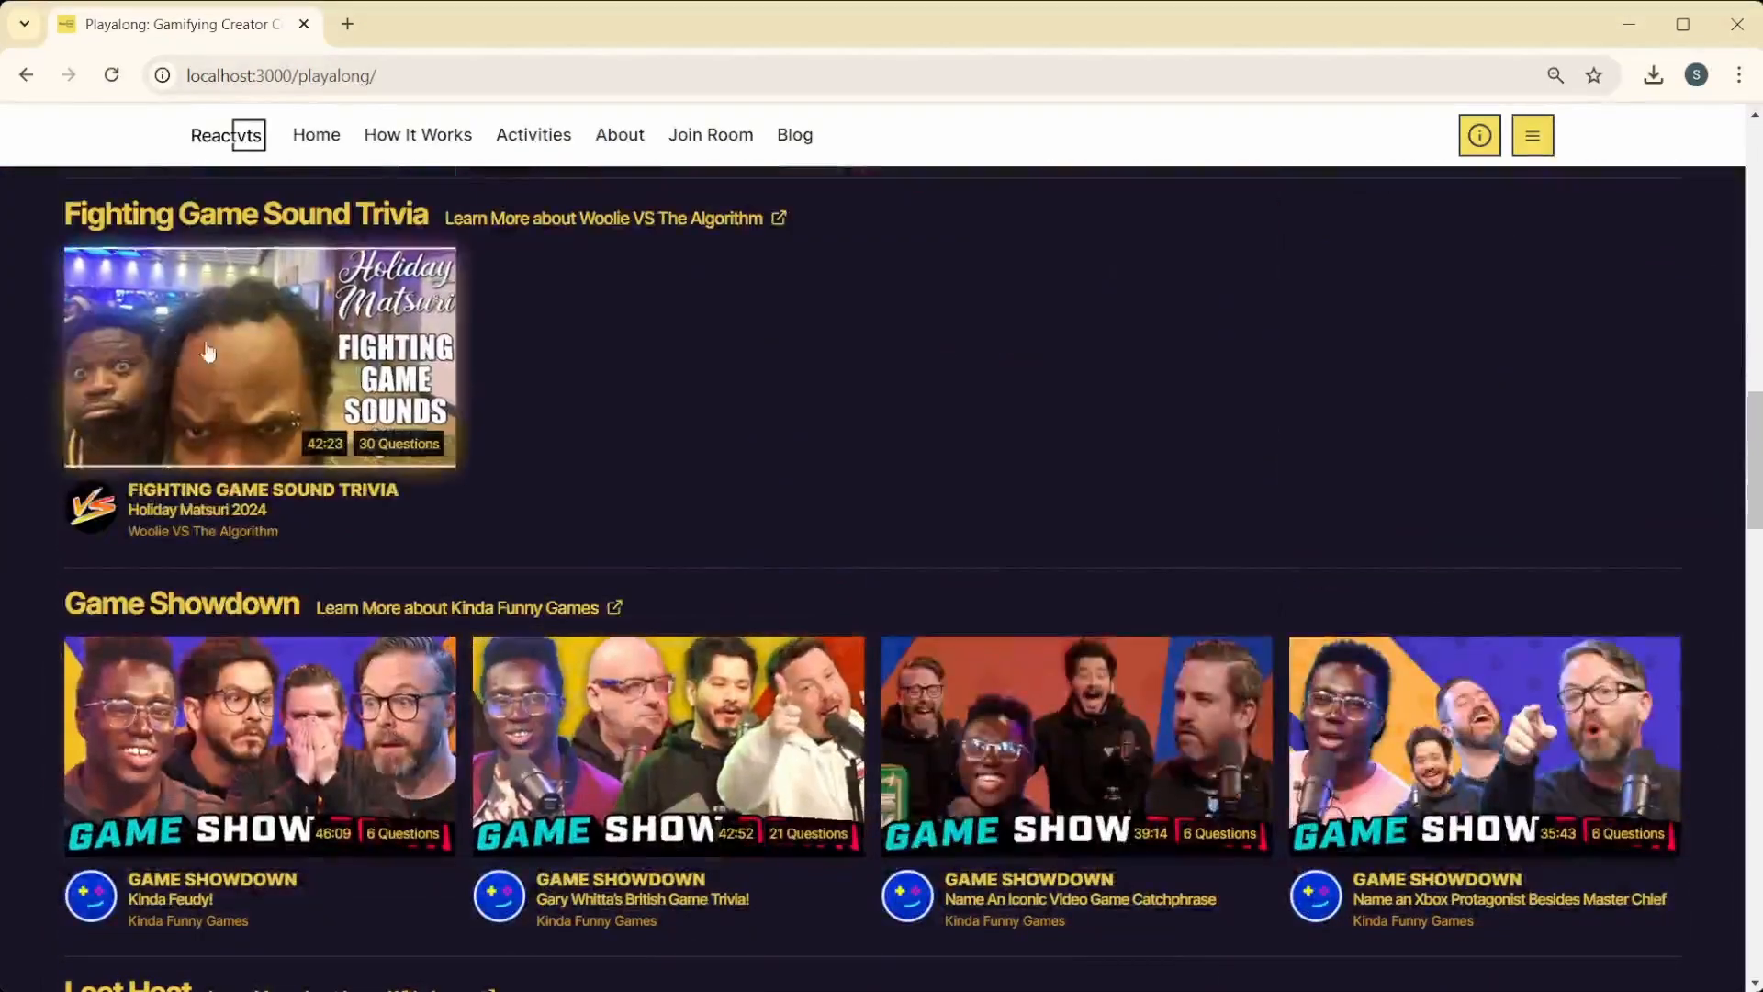
{"action": "scroll", "coordinate": [208, 352], "scroll_direction": "down", "scroll_amount": 8}
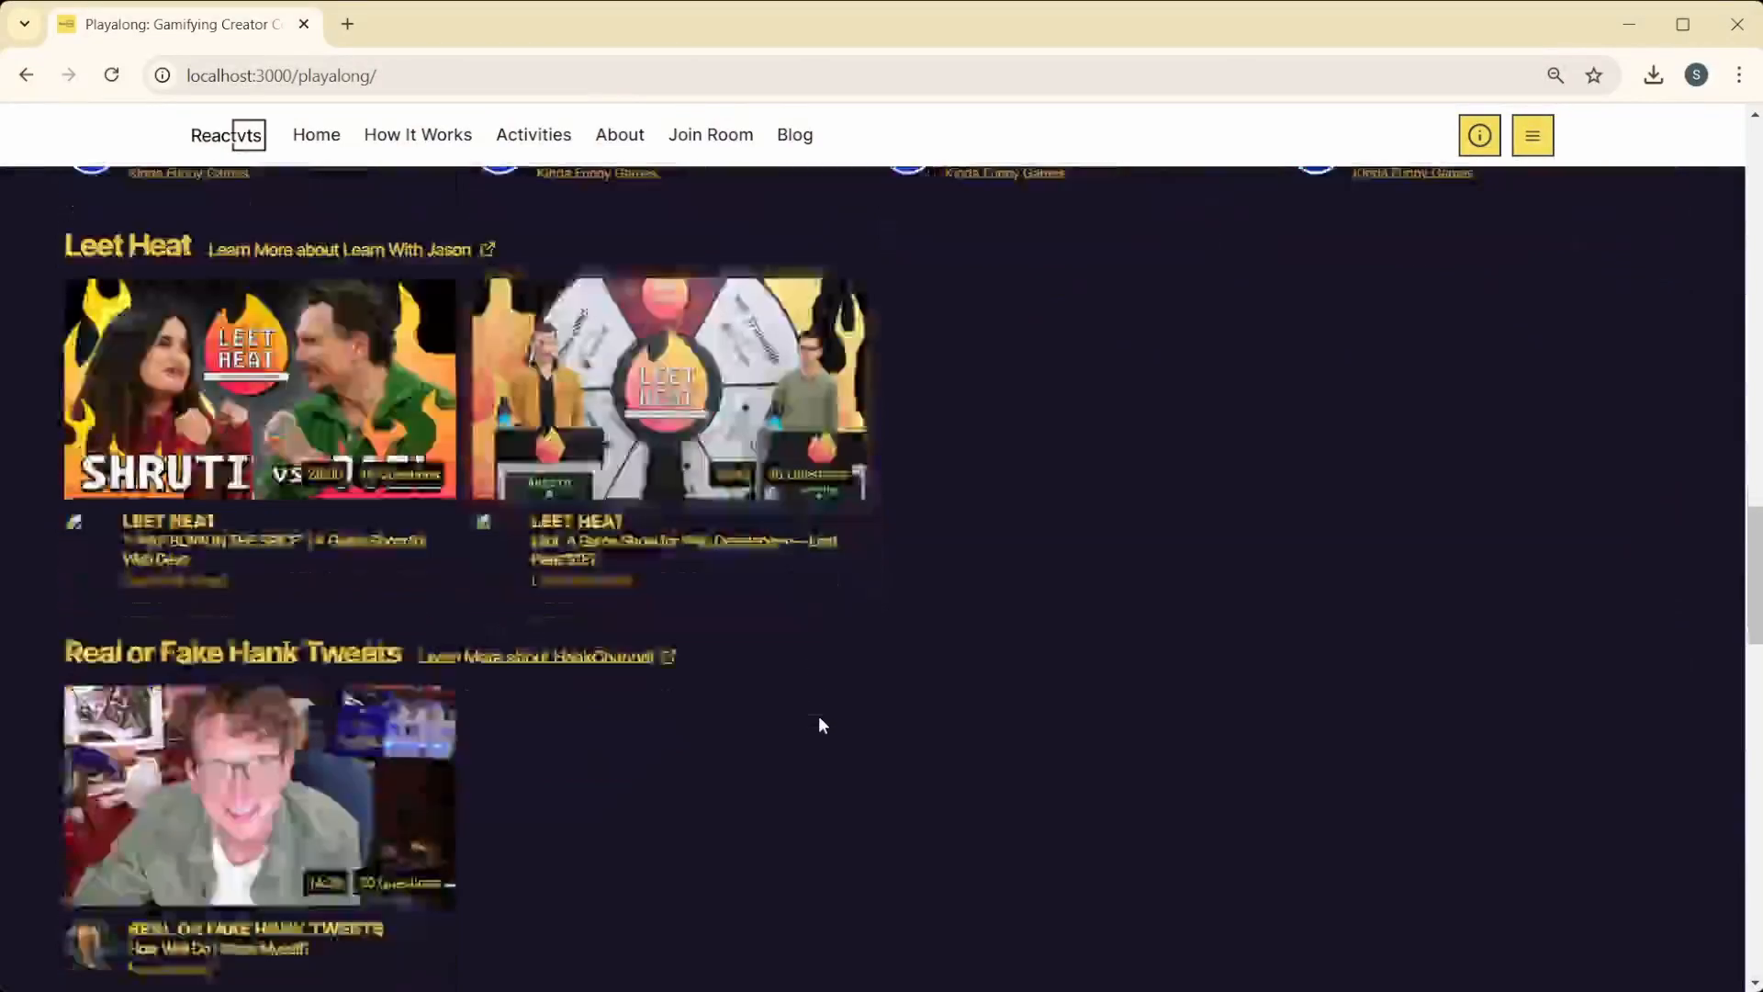
{"action": "scroll", "coordinate": [820, 722], "scroll_direction": "down", "scroll_amount": 2}
{"action": "scroll", "coordinate": [820, 722], "scroll_direction": "up", "scroll_amount": 20}
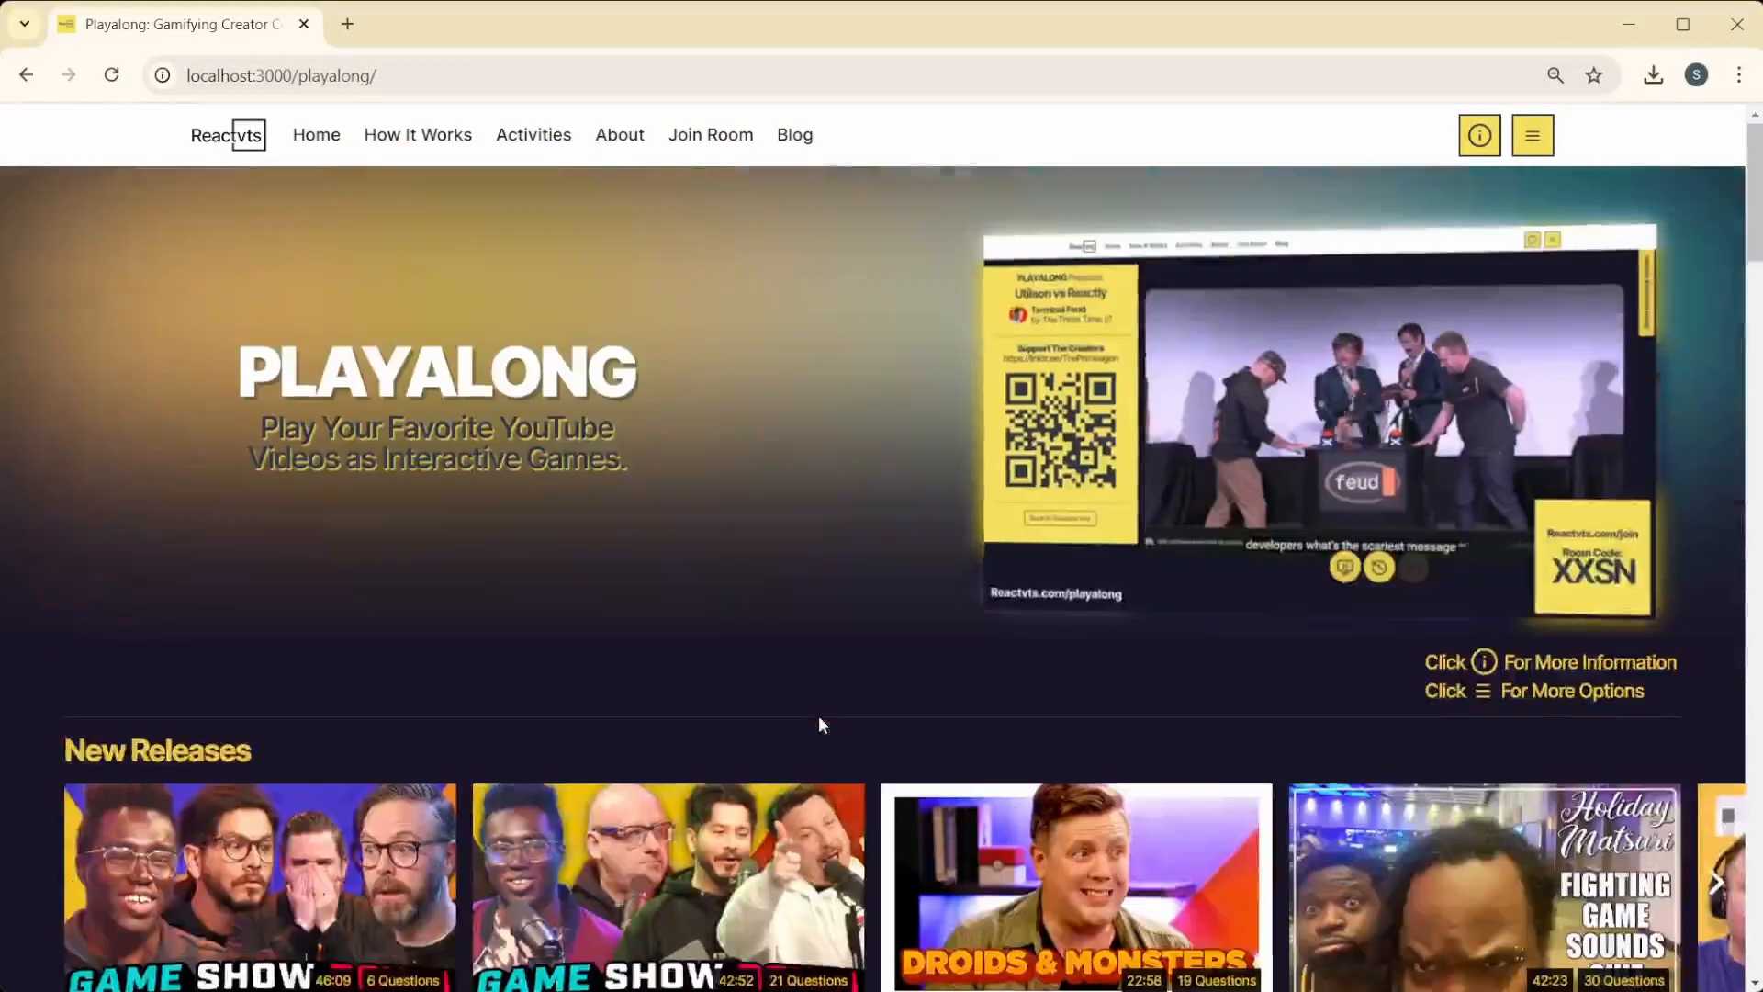